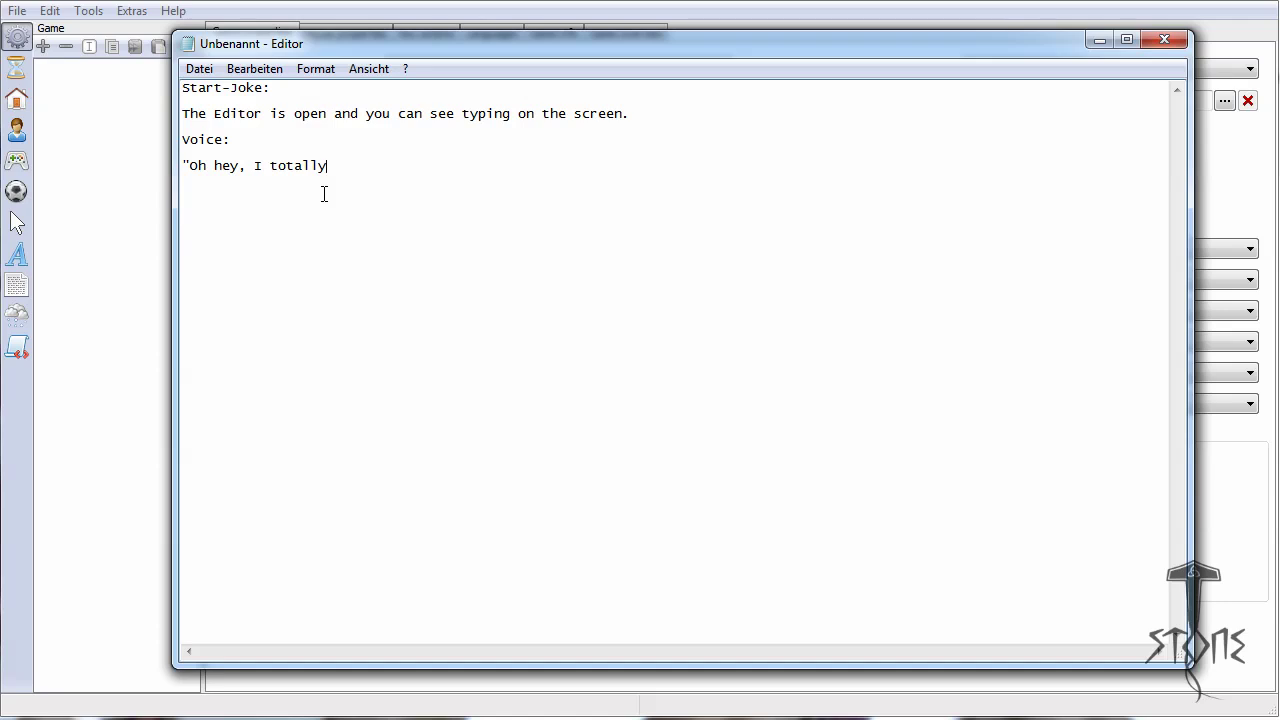
Step: Erase the end of the unfinished voice line in the note and minimize the text editor window
key("BackSpace")
key("BackSpace")
key("BackSpace")
key("BackSpace")
key("BackSpace")
key("BackSpace")
key("BackSpace")
key("BackSpace")
key("BackSpace")
key("BackSpace")
key("BackSpace")
key("BackSpace")
key("BackSpace")
key("BackSpace")
key("BackSpace")
left_click(1097, 40)
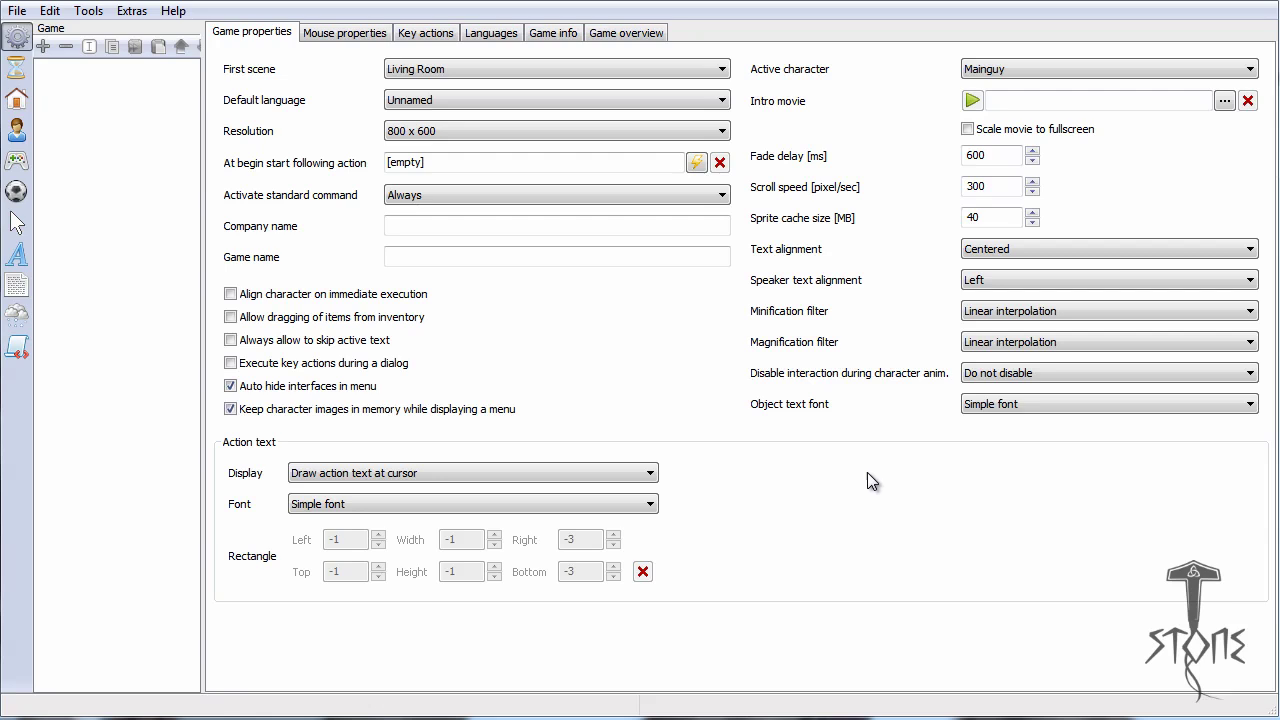
Step: Examine the actions of the Testaction object in the Living Room scene, and the scene's own action list
left_click(15, 104)
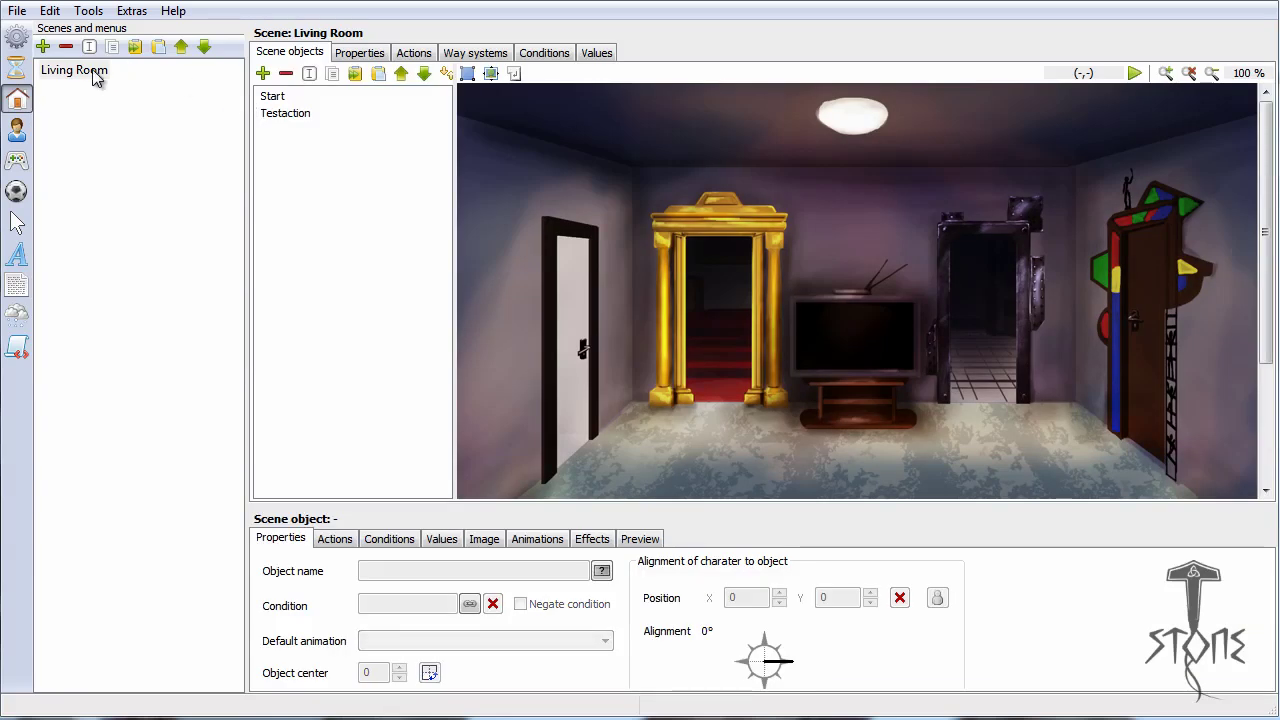
left_click(92, 70)
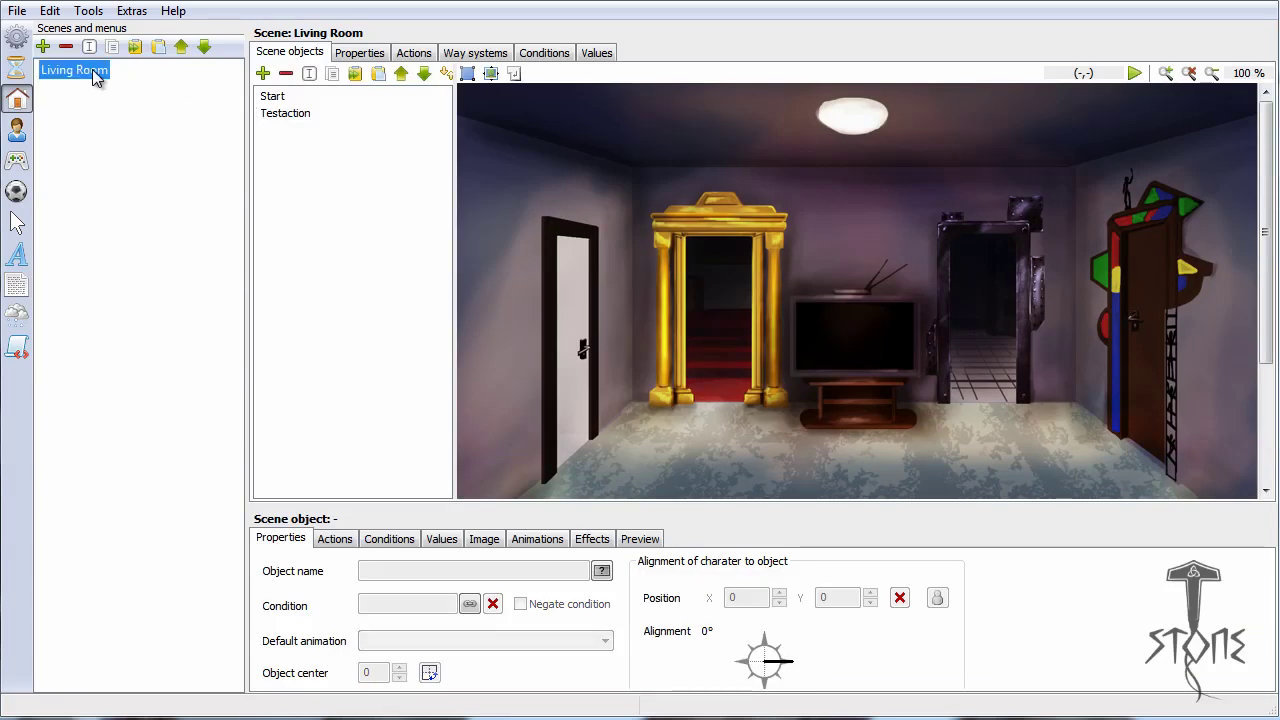
left_click(285, 113)
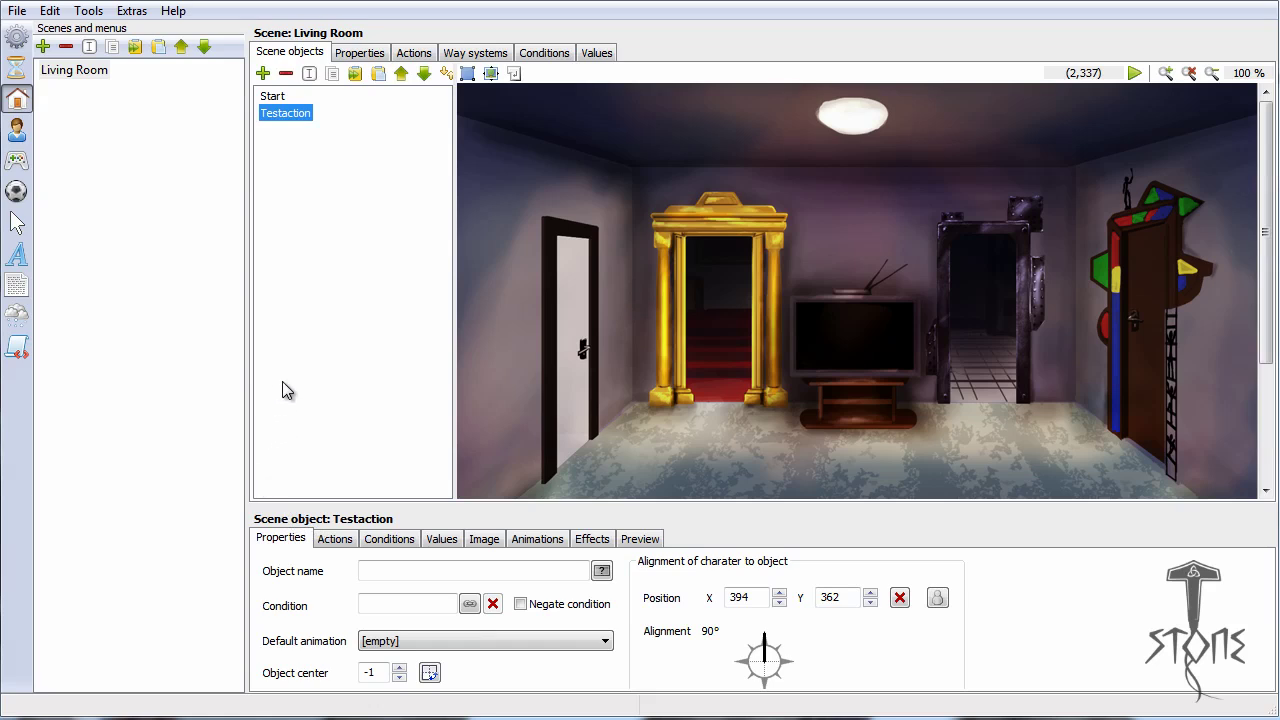
left_click(88, 70)
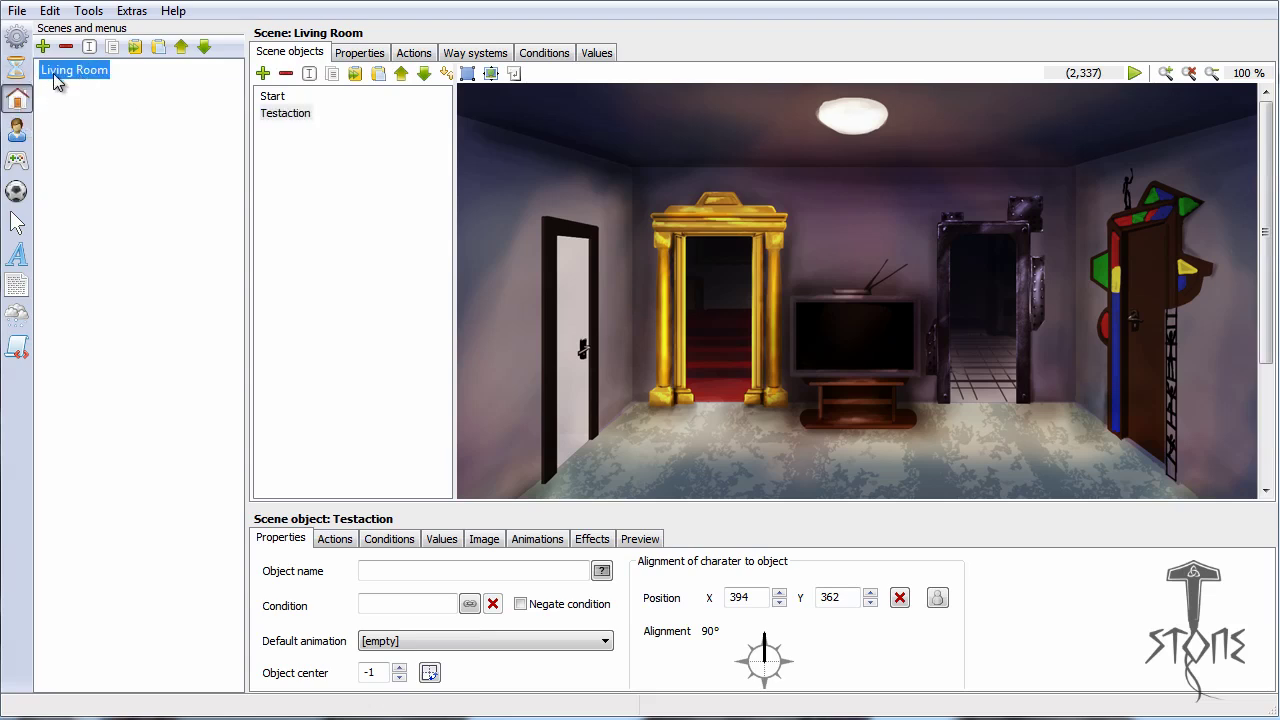
left_click(285, 114)
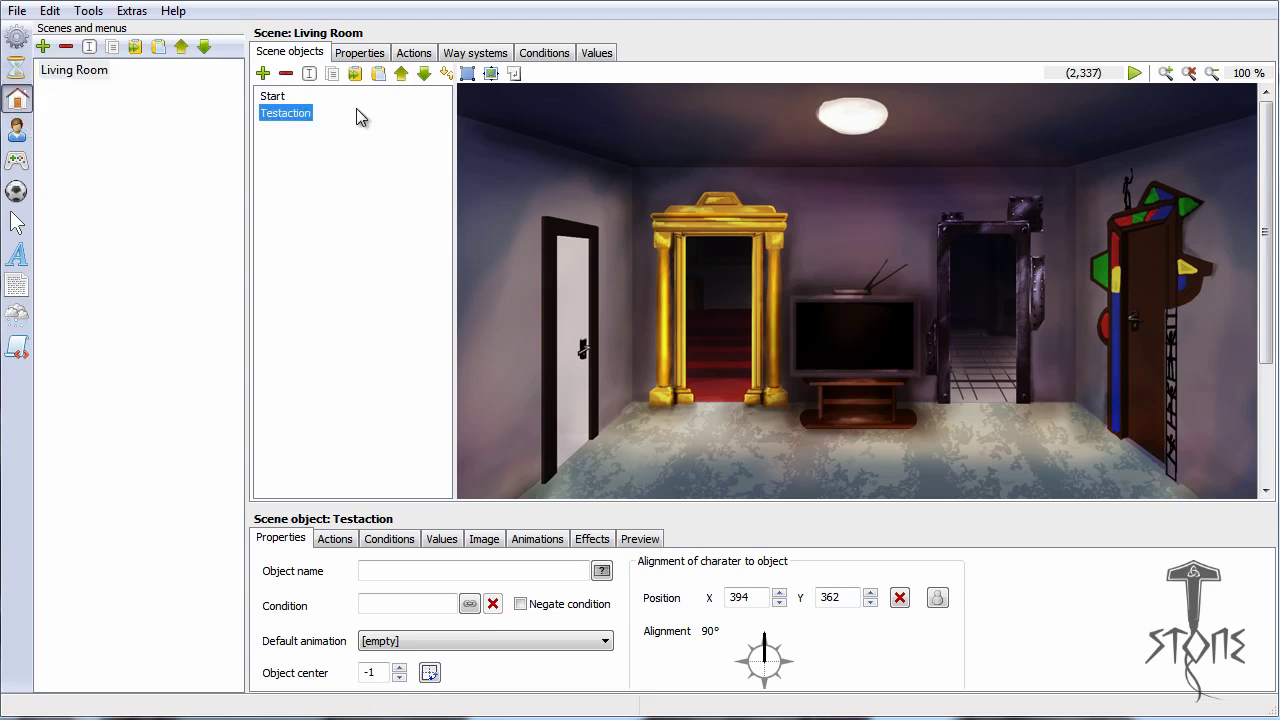
left_click(338, 540)
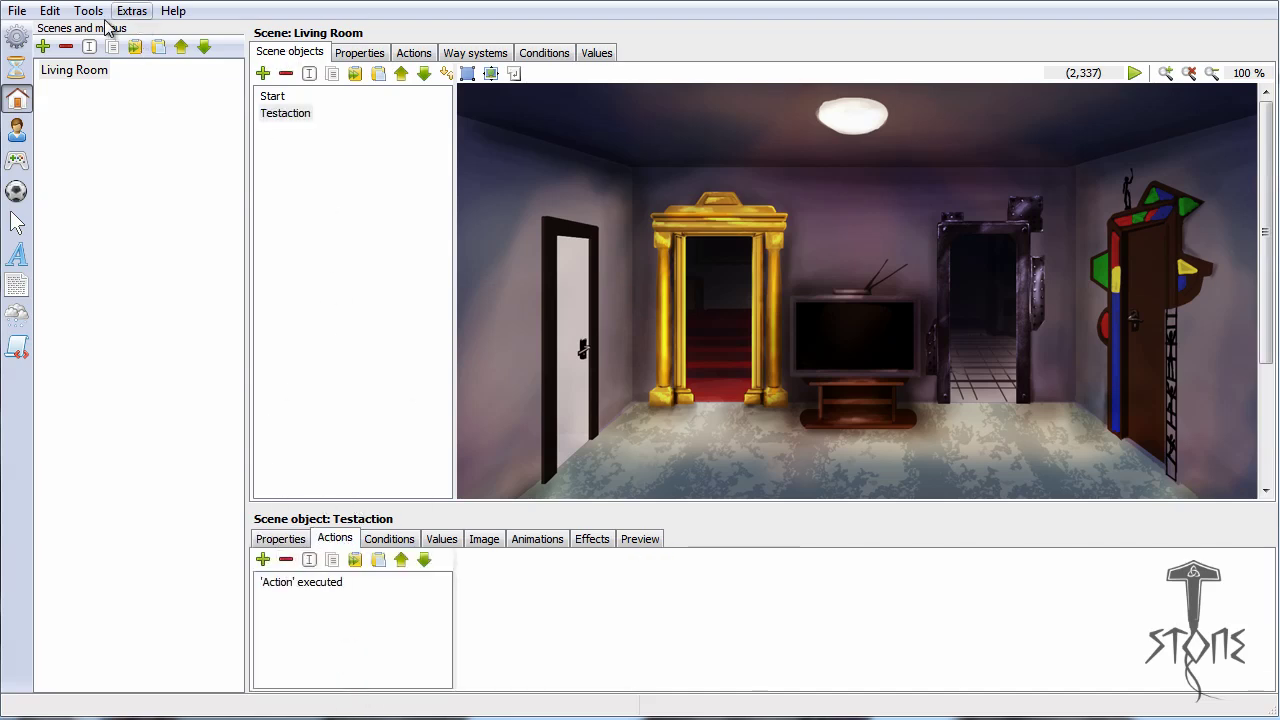
left_click(414, 55)
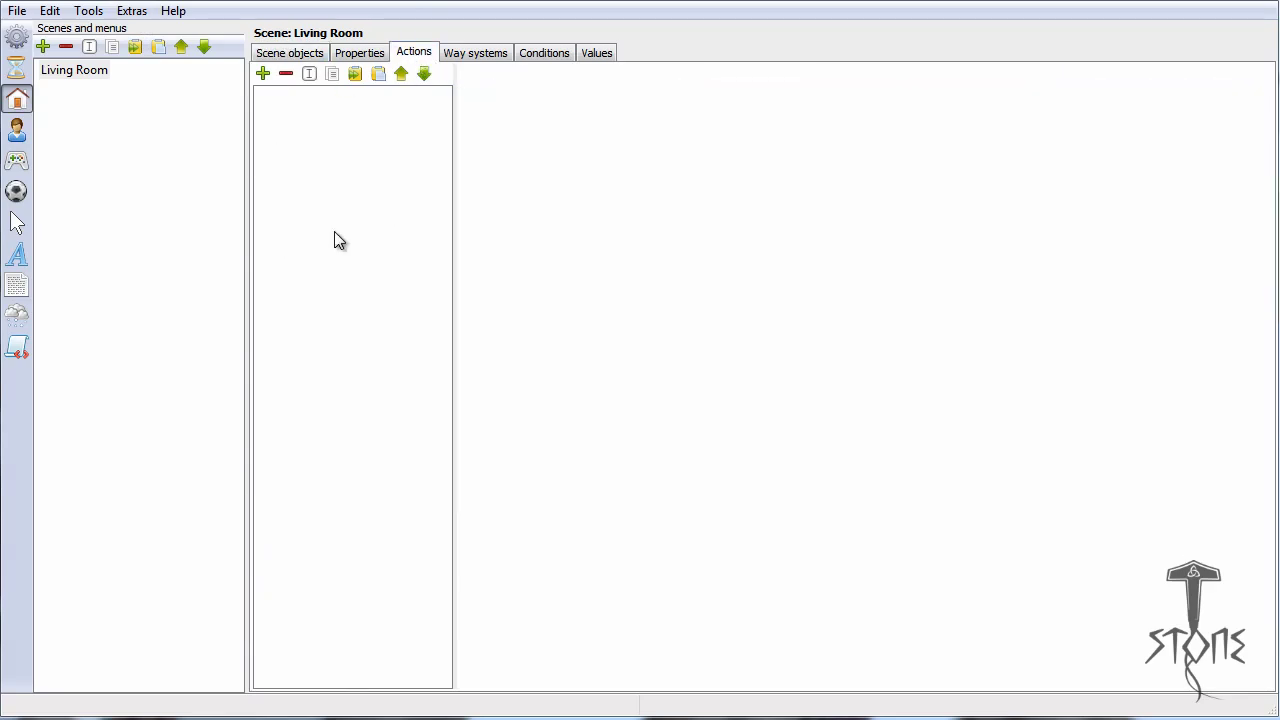
Step: Open the character Mainguy and examine its action list
left_click(17, 130)
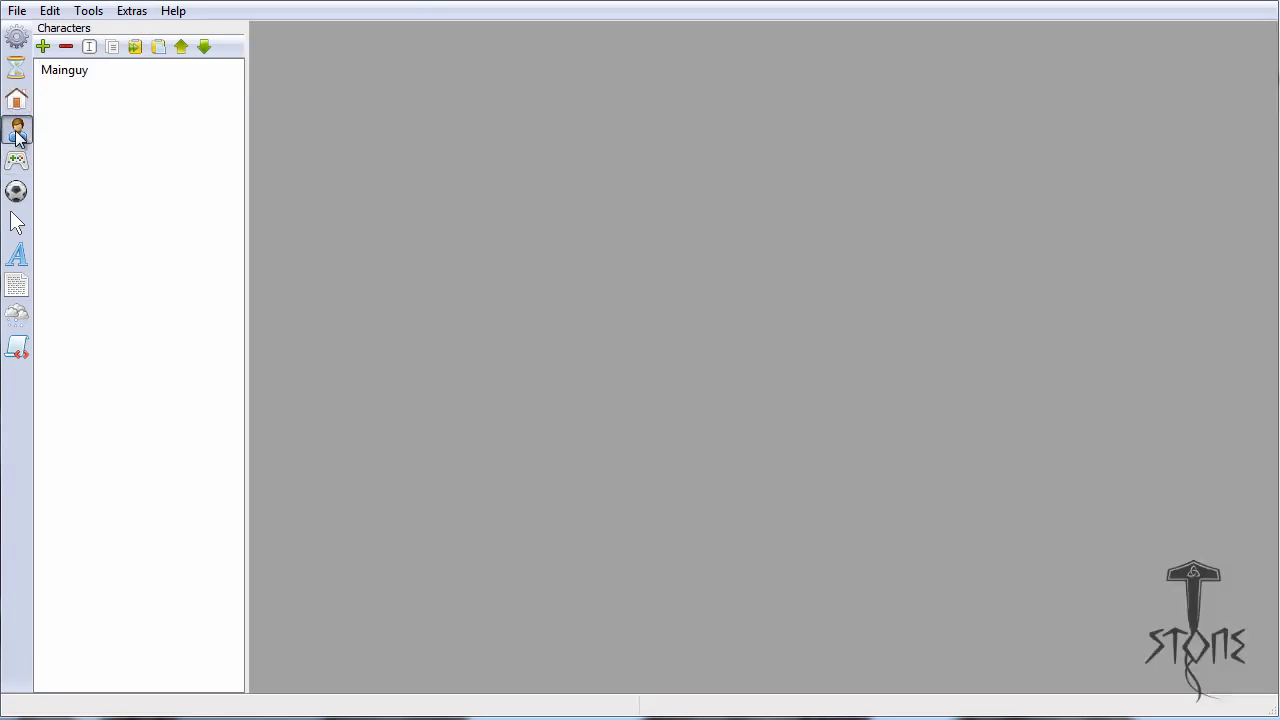
left_click(65, 72)
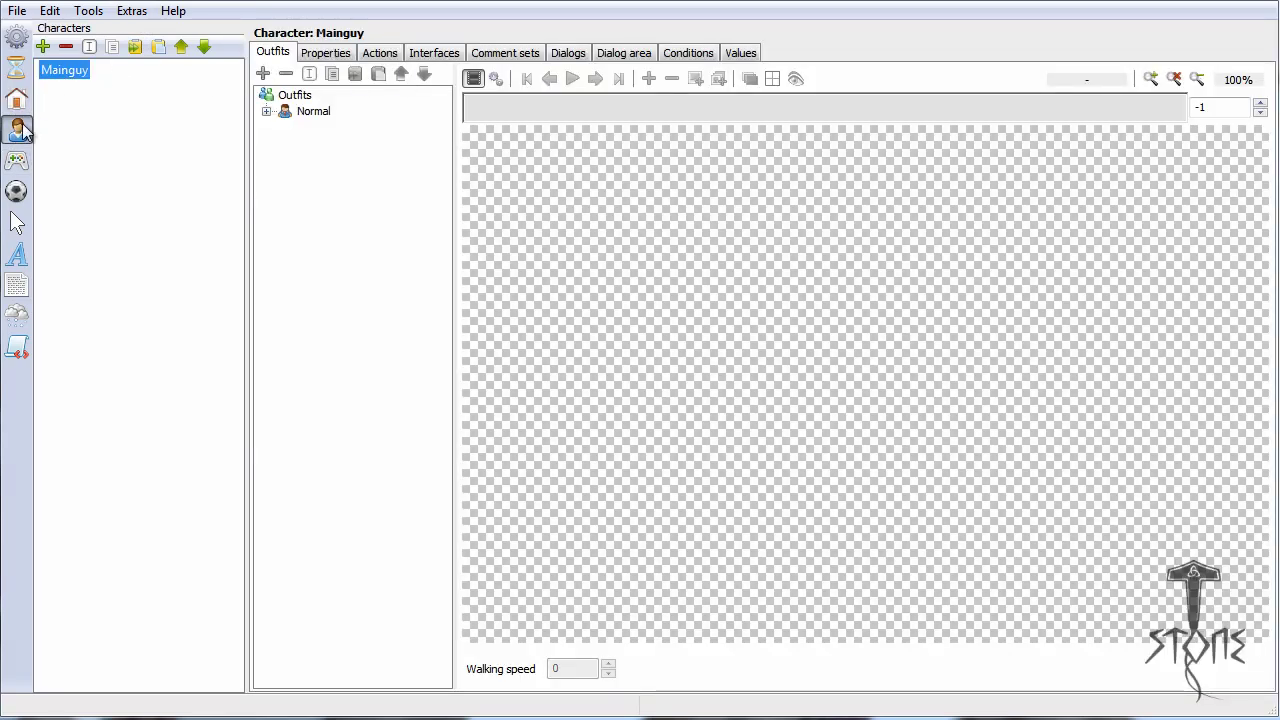
left_click(378, 55)
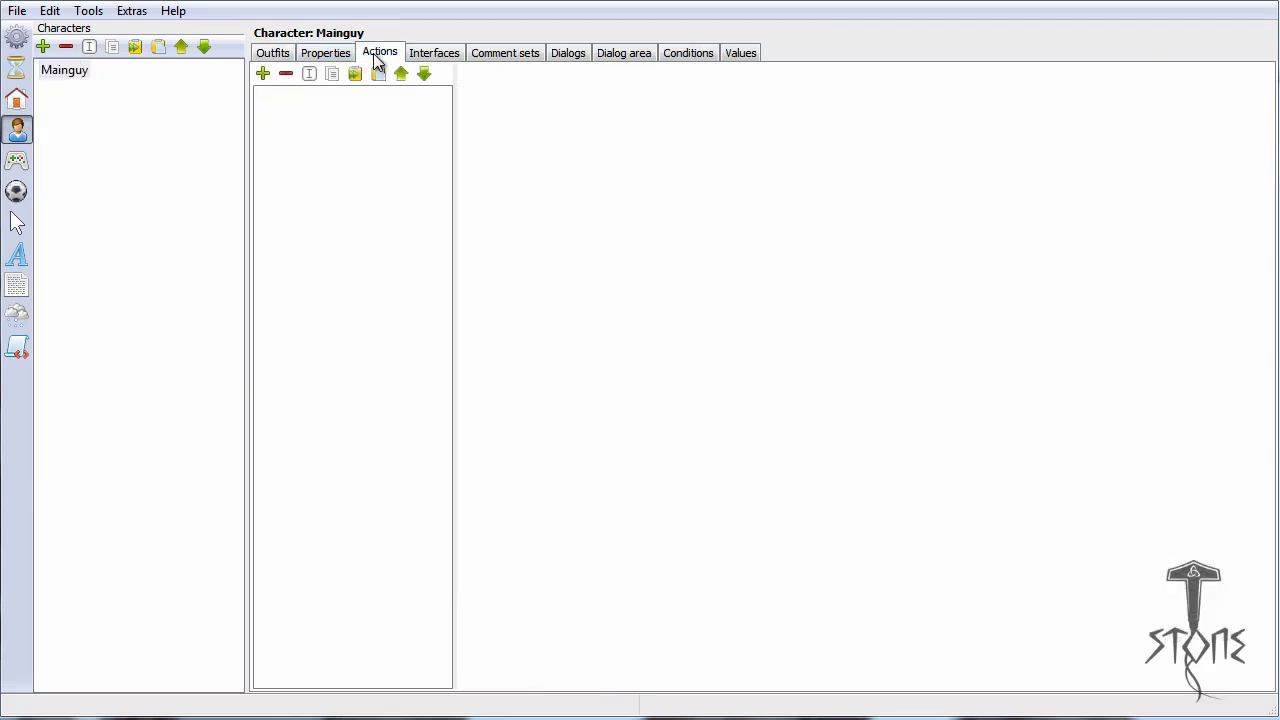
left_click(76, 105)
left_click(77, 74)
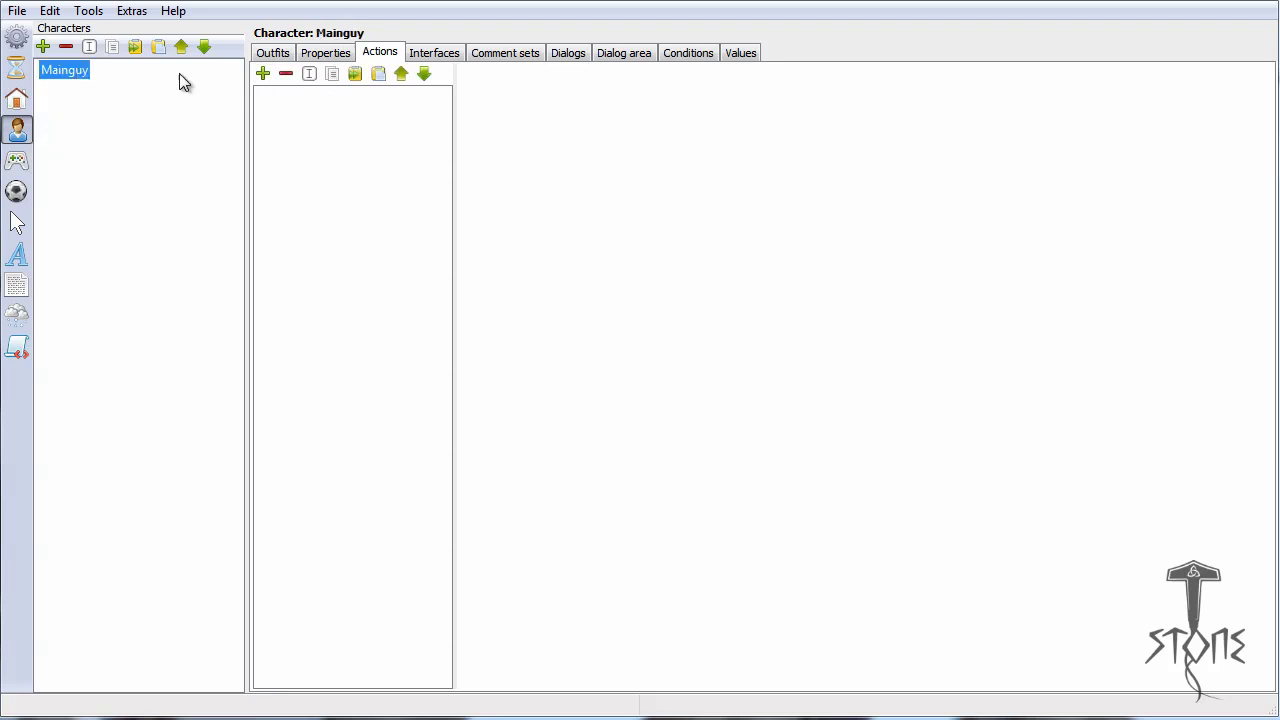
Step: Open the first frame of the right walk animation in Mainguy's Normal outfit for editing
left_click(274, 54)
left_click(265, 111)
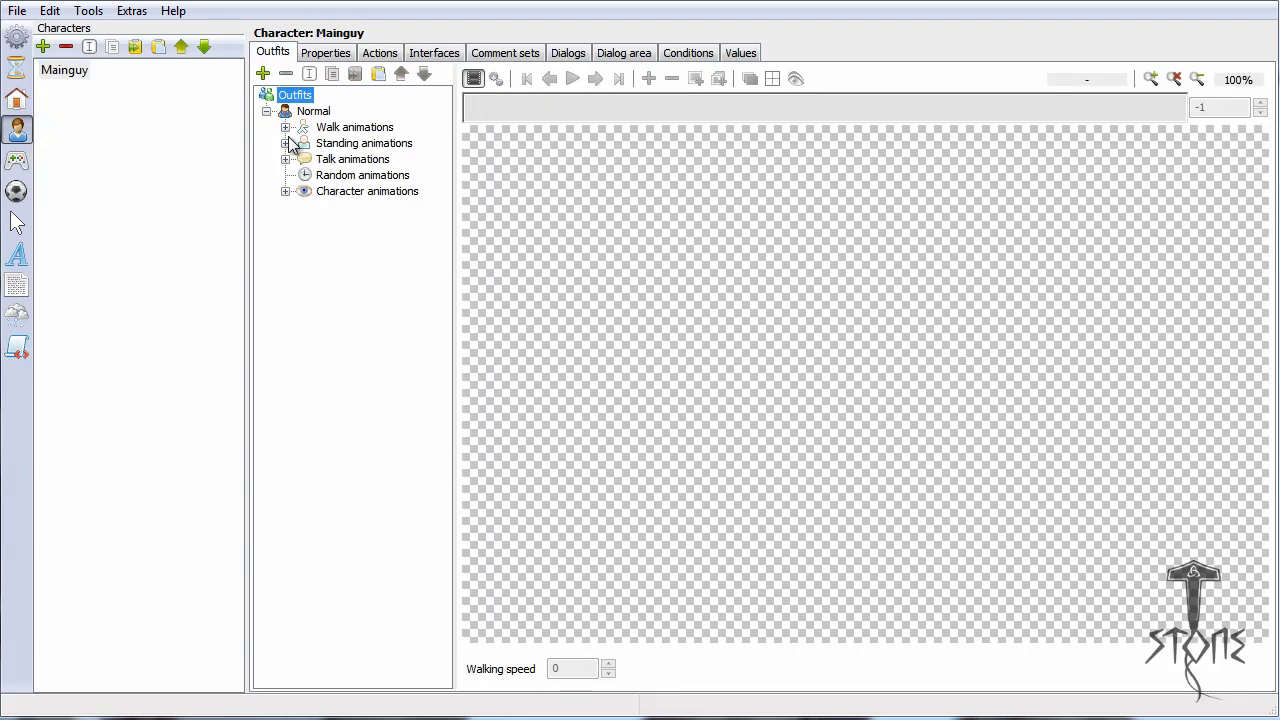
left_click(285, 128)
left_click(346, 143)
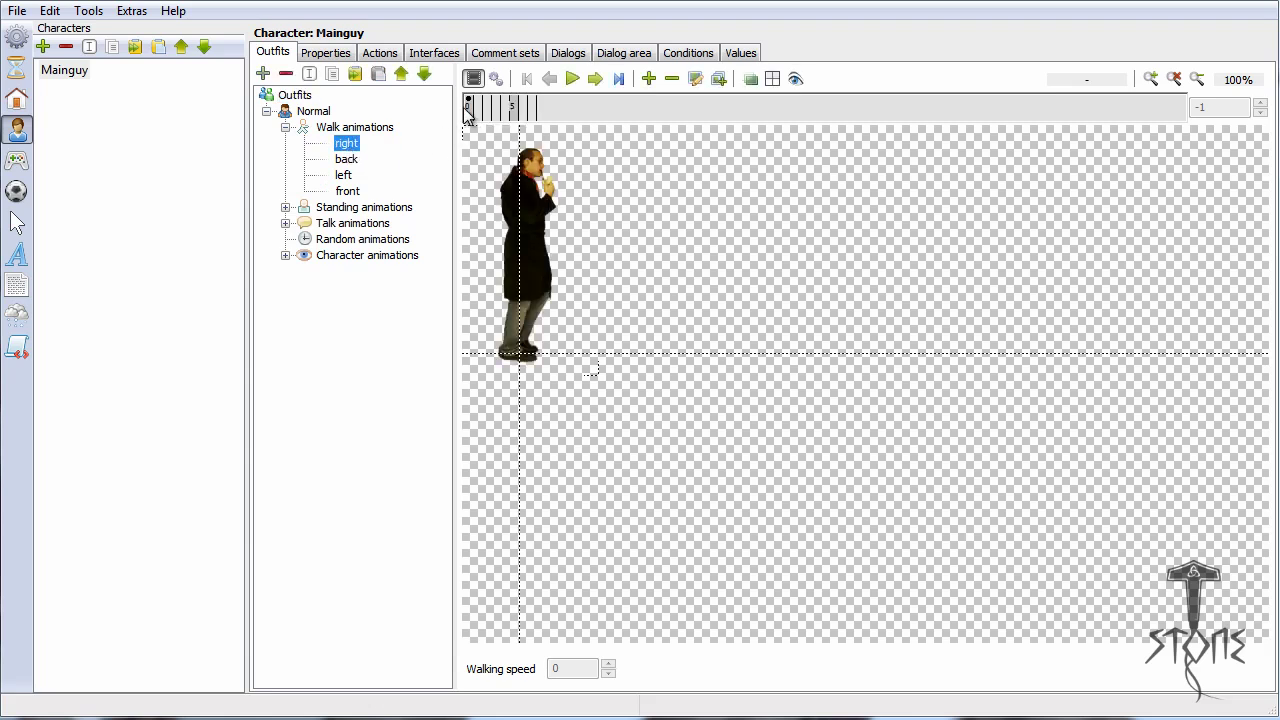
left_click(468, 106)
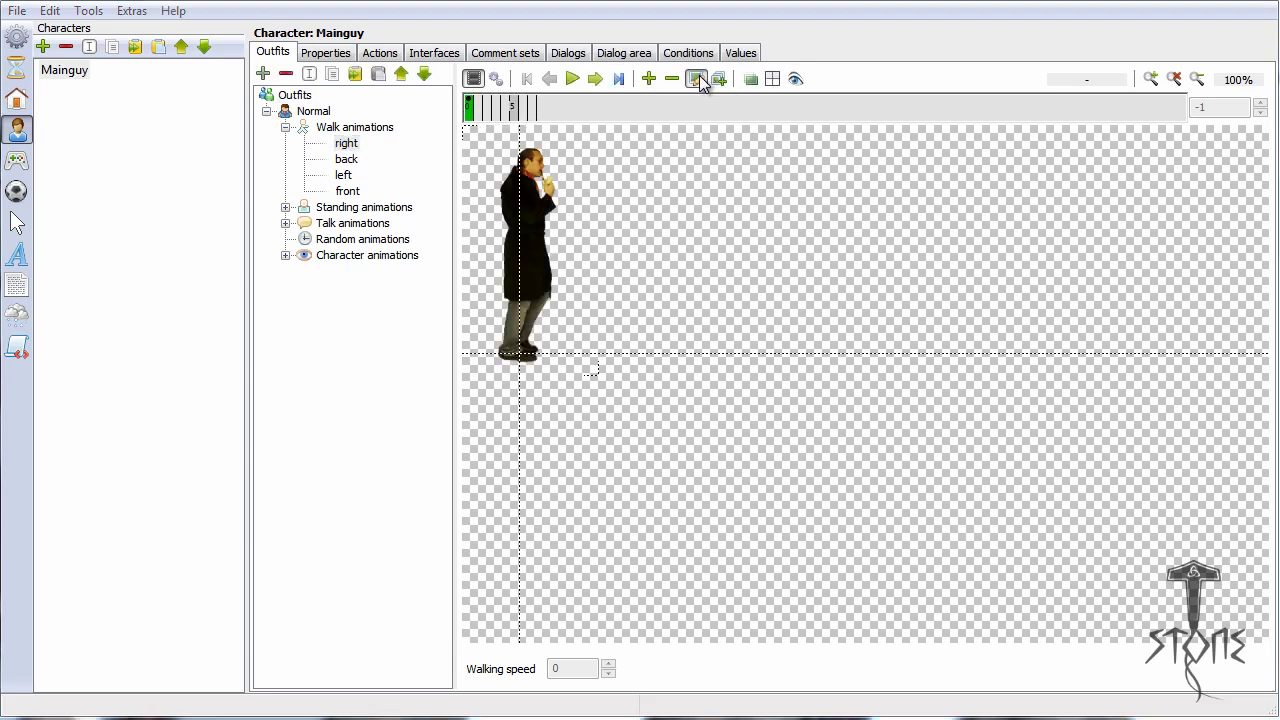
left_click(697, 79)
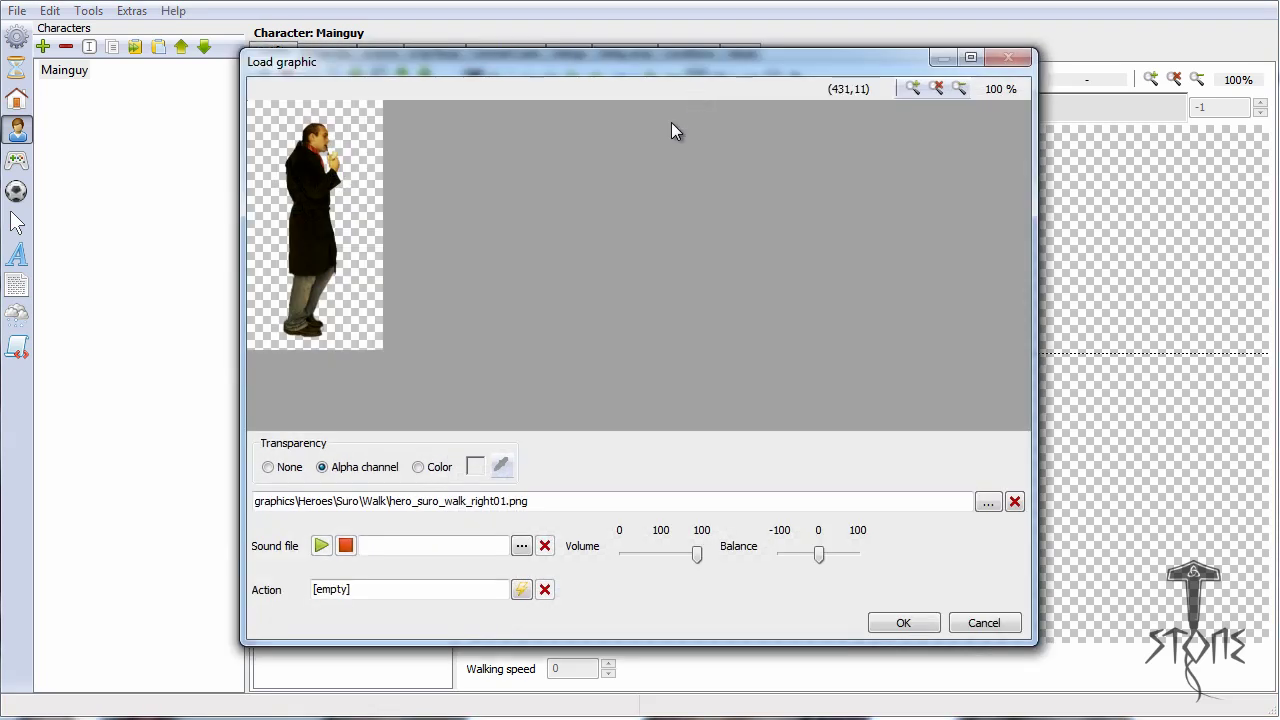
Step: Try adding a Display text action part for the current character to the frame's action, and cancel the frame edit
left_click(521, 589)
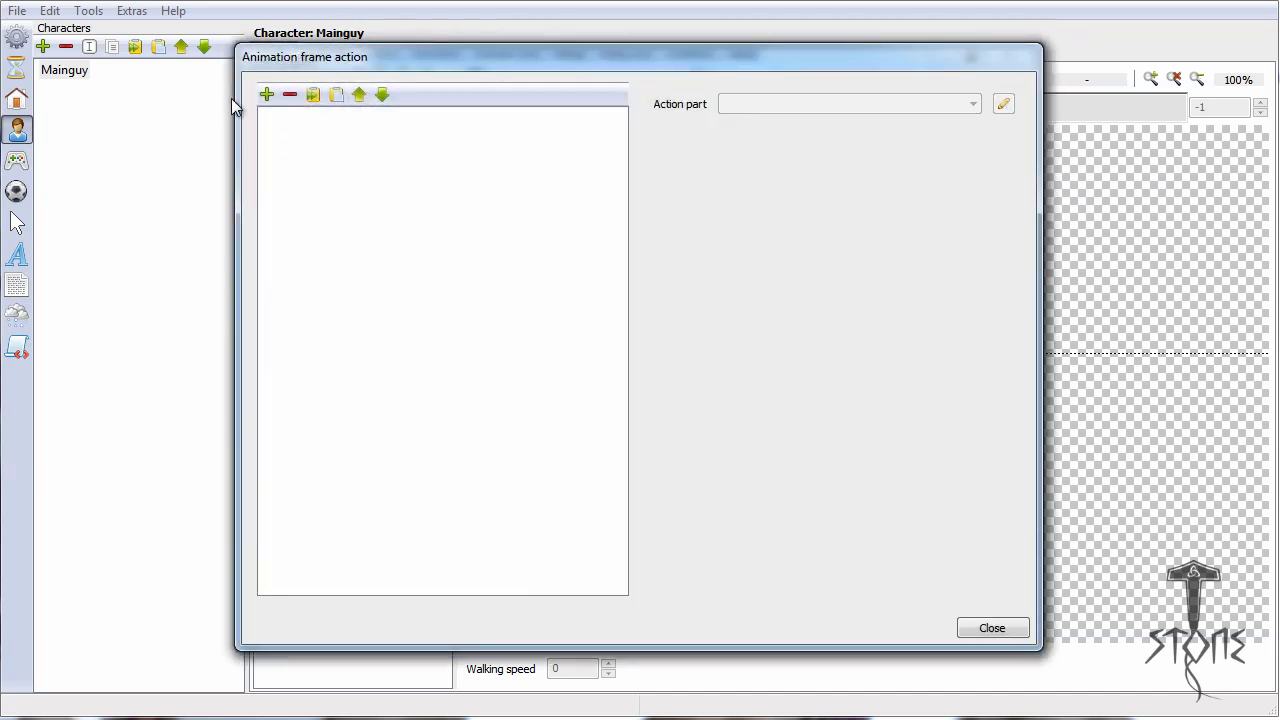
left_click(289, 94)
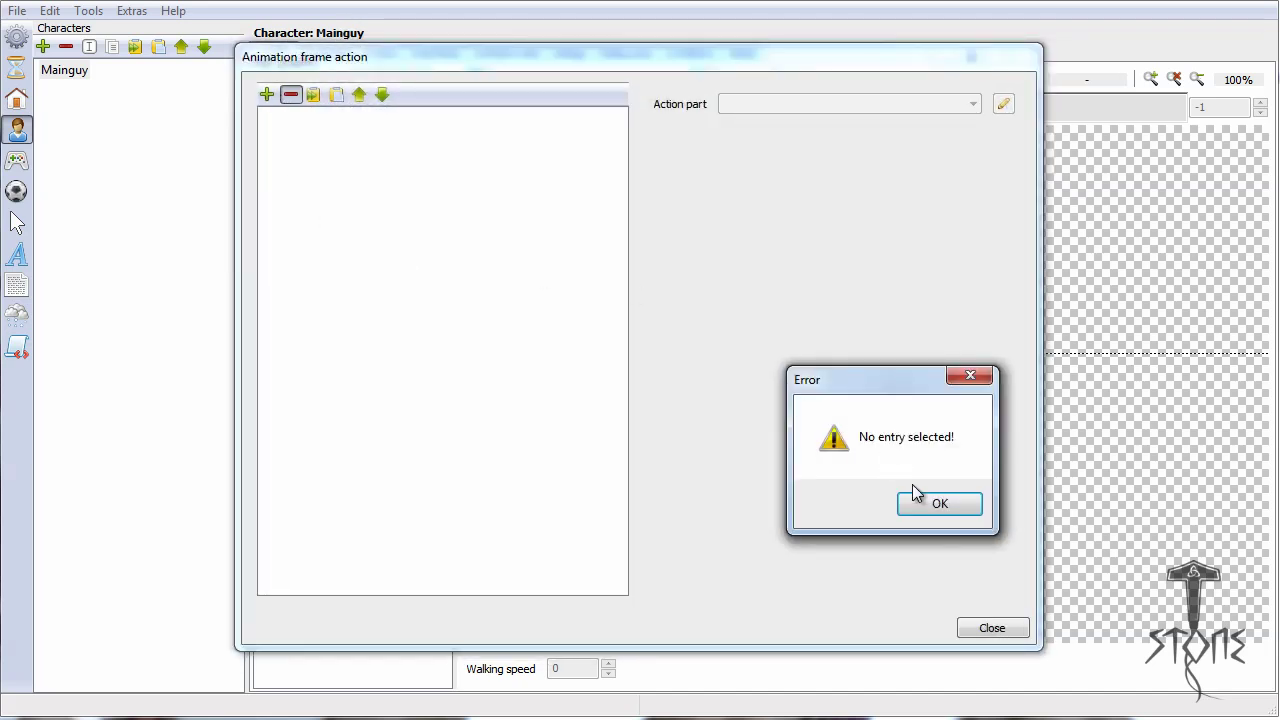
left_click(939, 503)
left_click(267, 94)
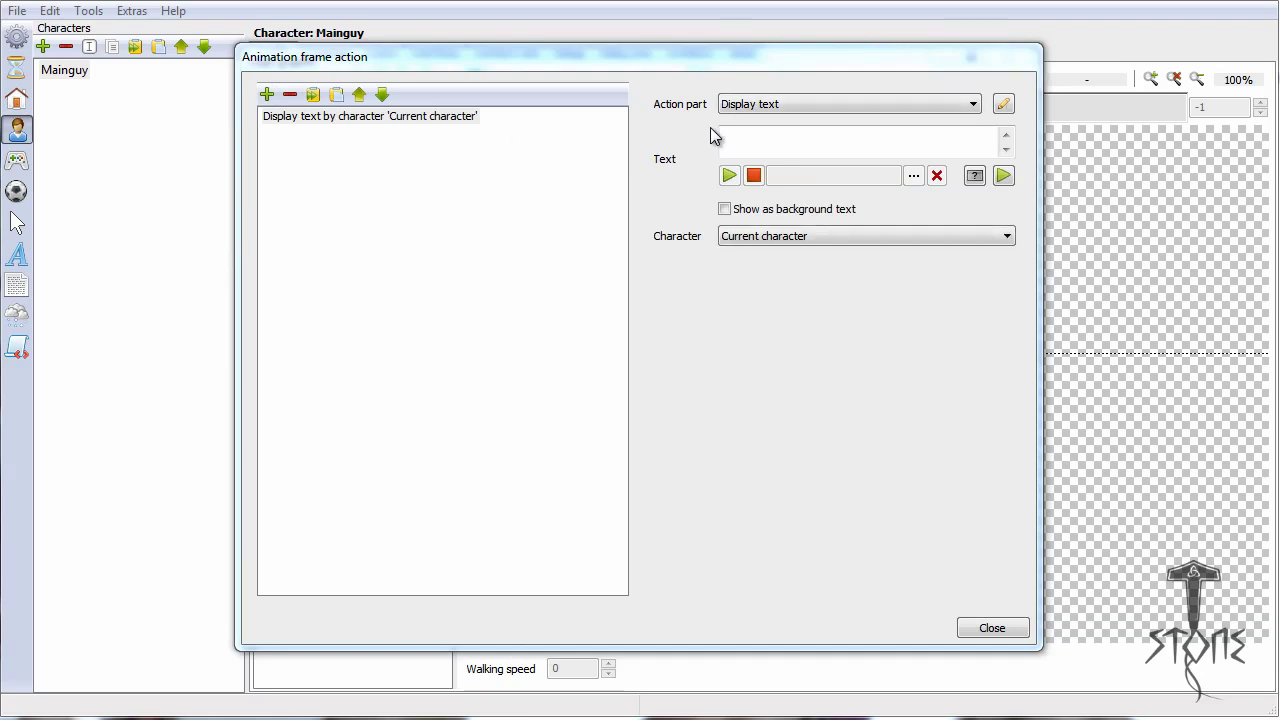
left_click(752, 104)
left_click(672, 320)
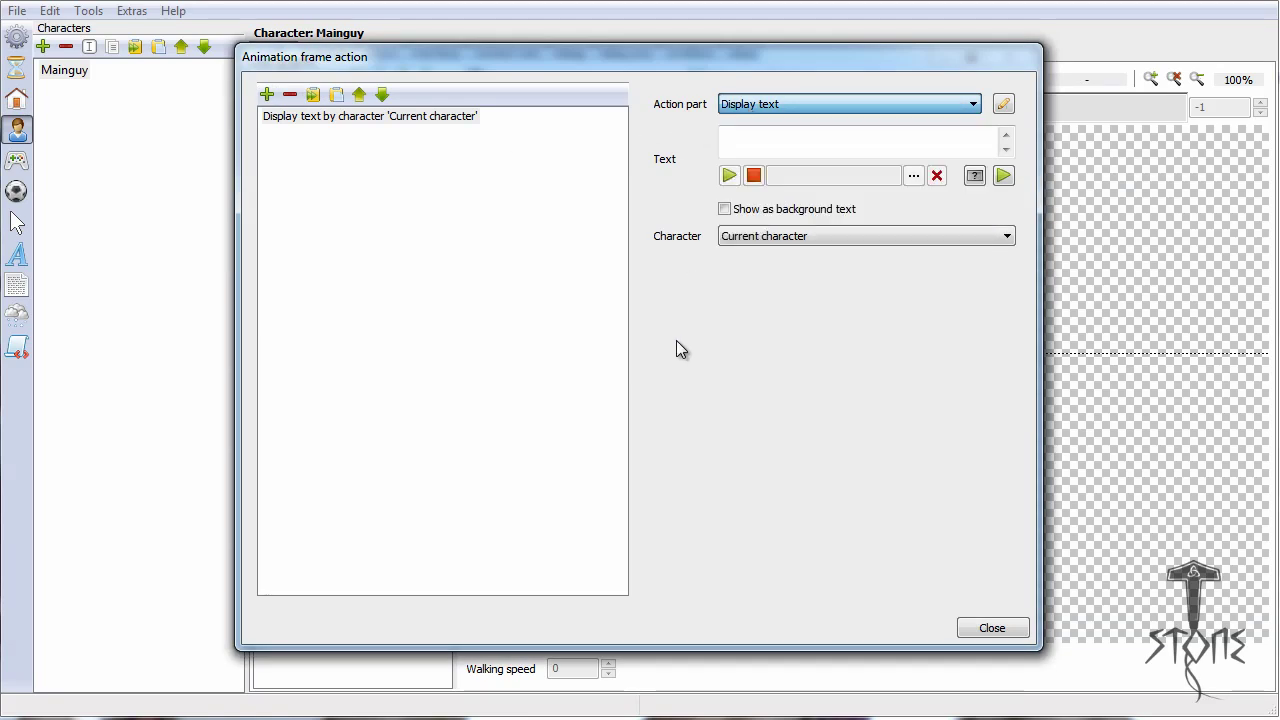
left_click(993, 627)
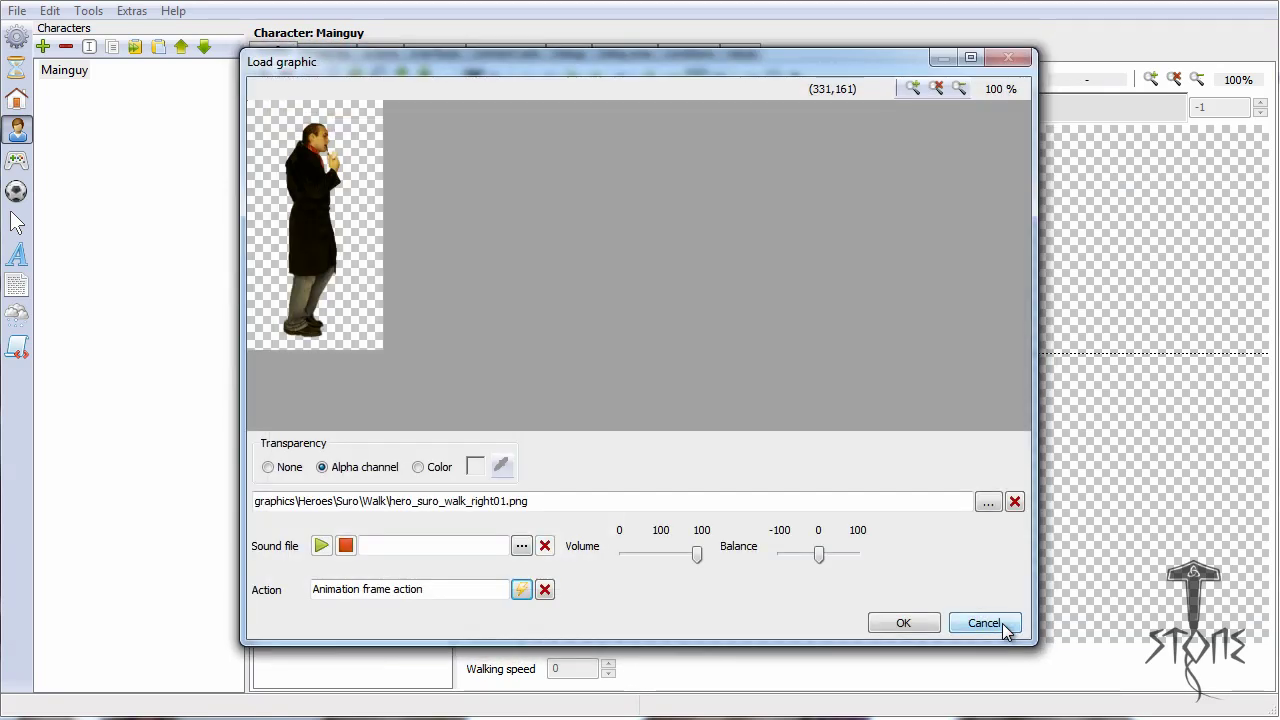
left_click(976, 628)
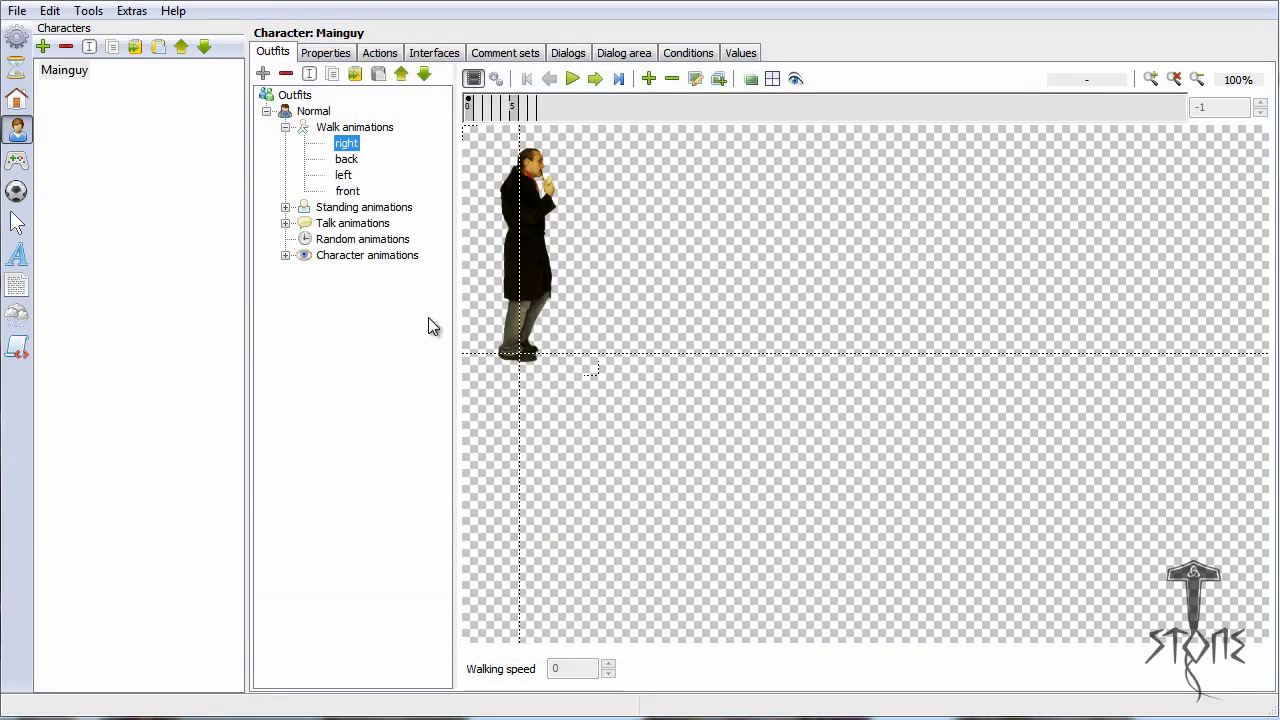
left_click(285, 127)
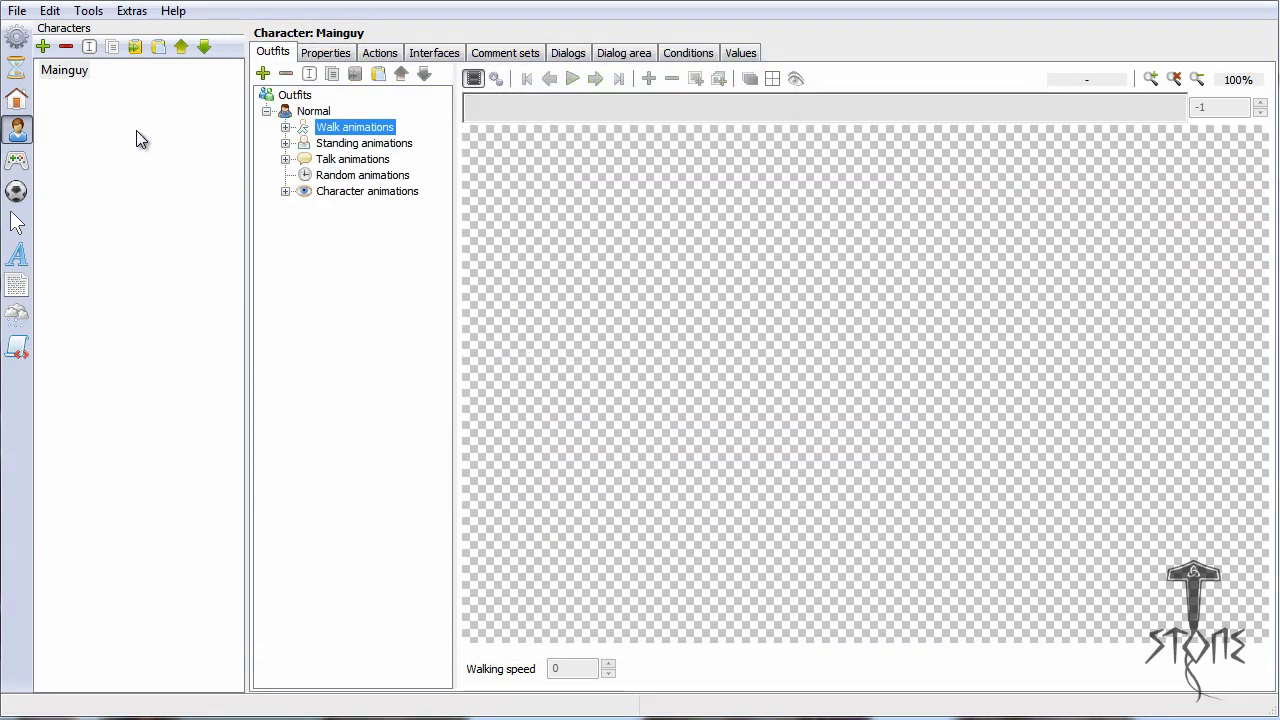
Step: Compare the Living Room scene's objects and action list with the action list of the character Mainguy
left_click(15, 105)
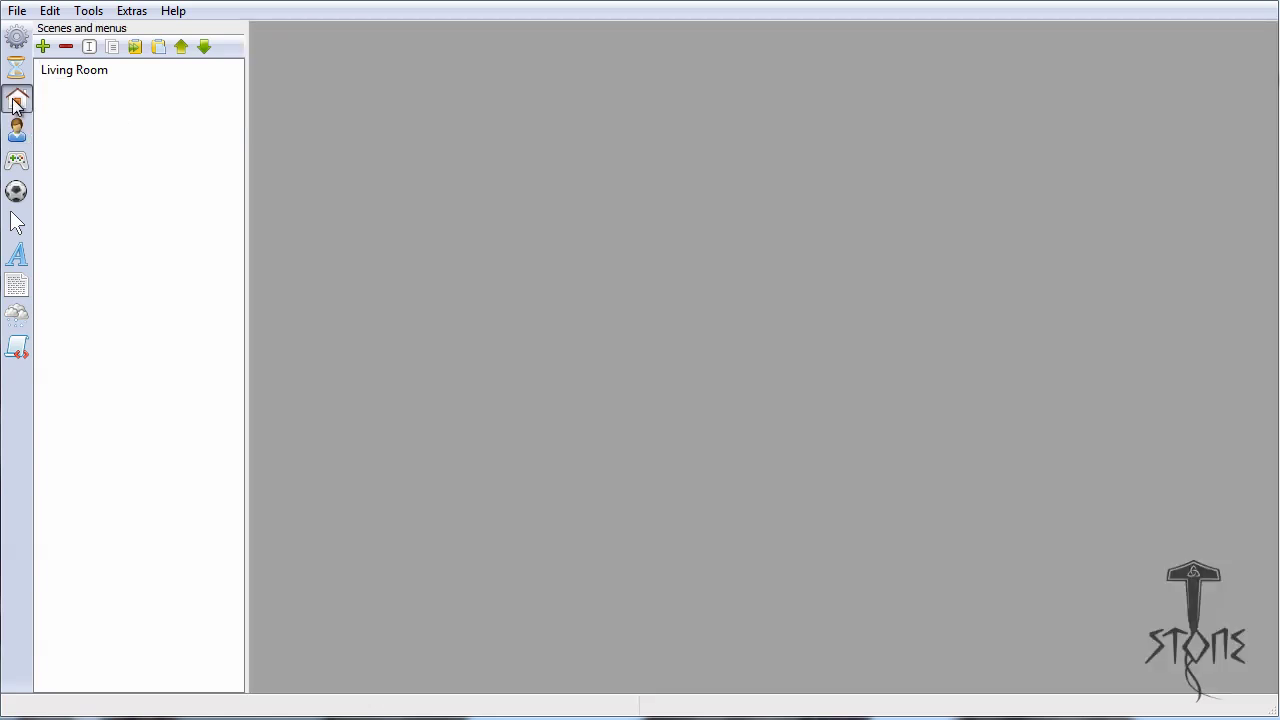
left_click(62, 77)
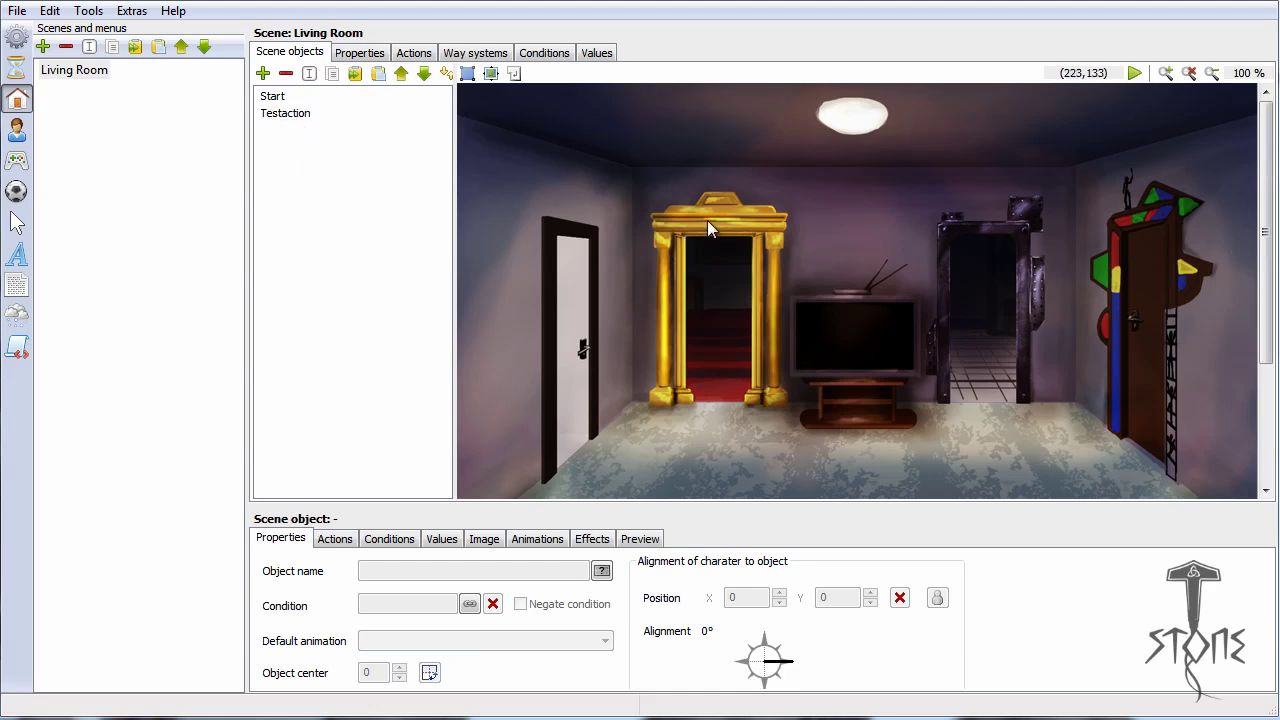
left_click(414, 55)
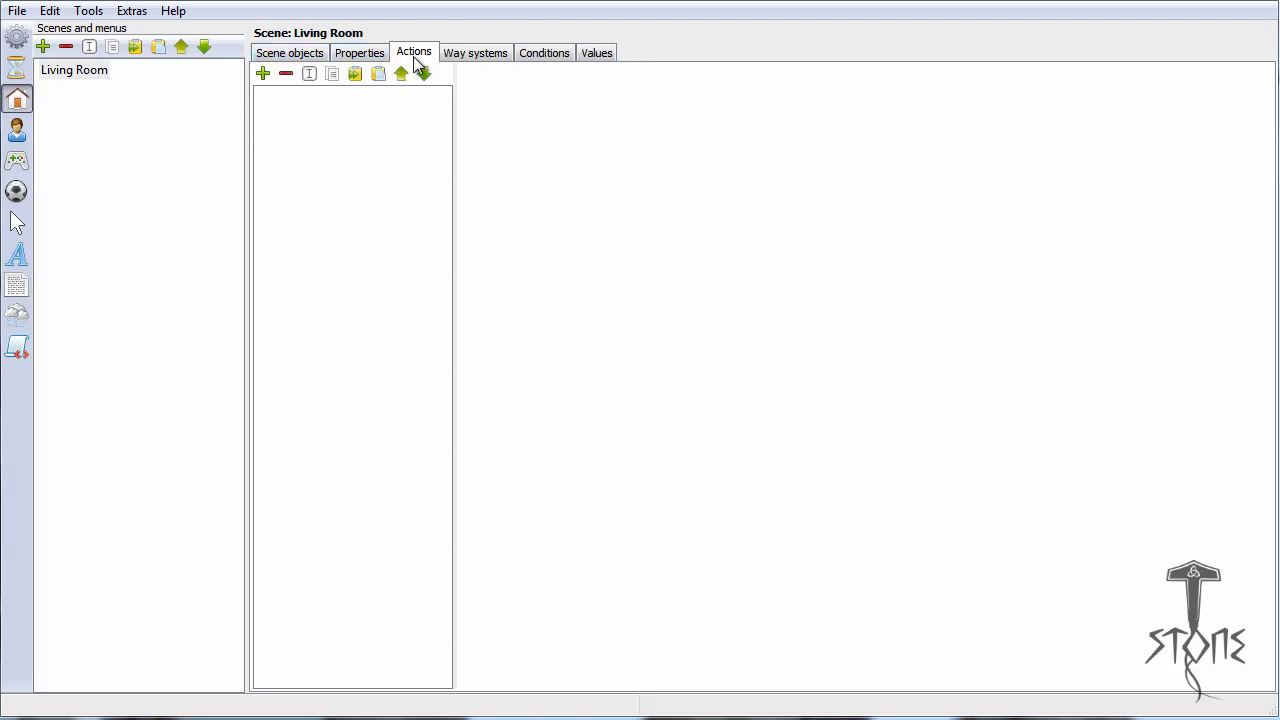
left_click(310, 56)
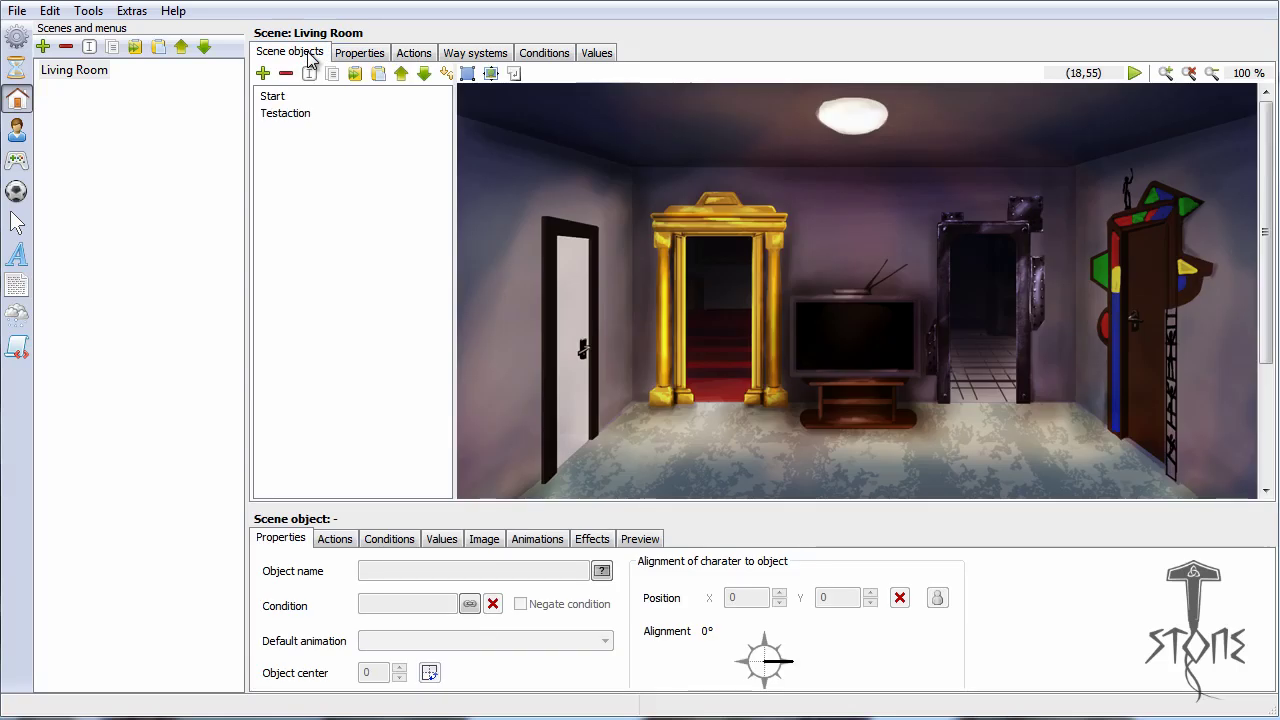
left_click(12, 136)
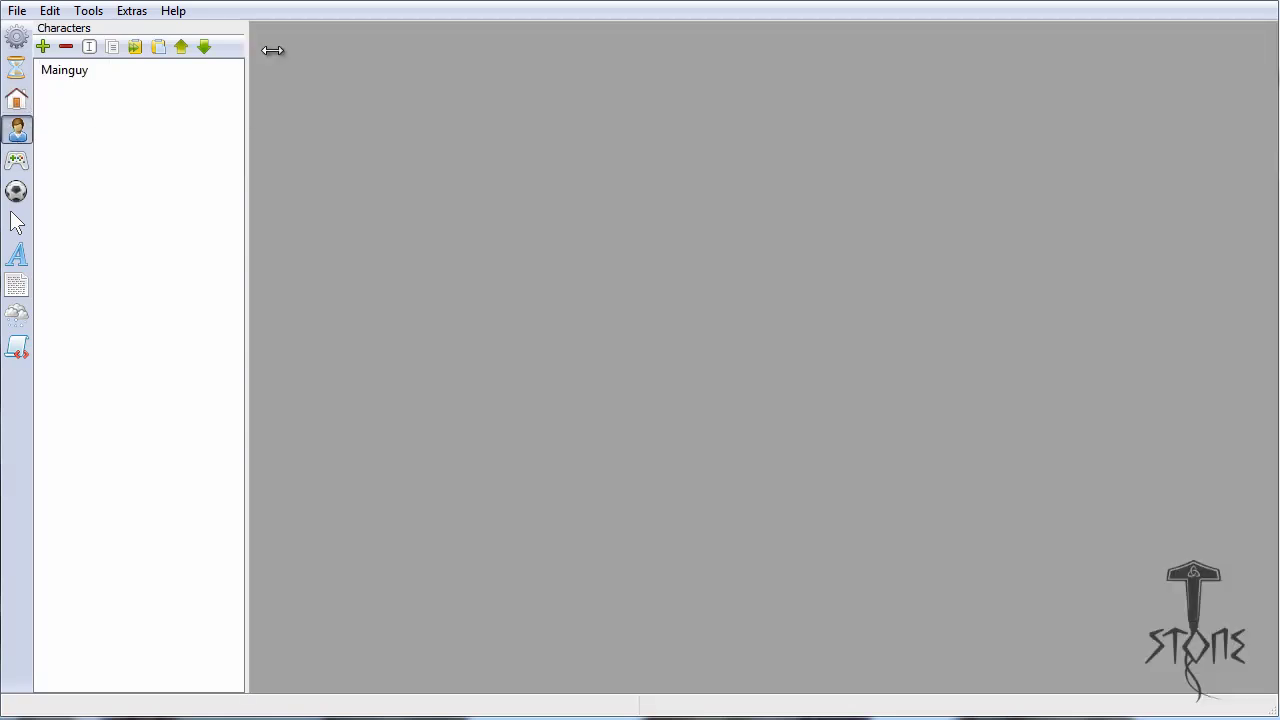
left_click(72, 71)
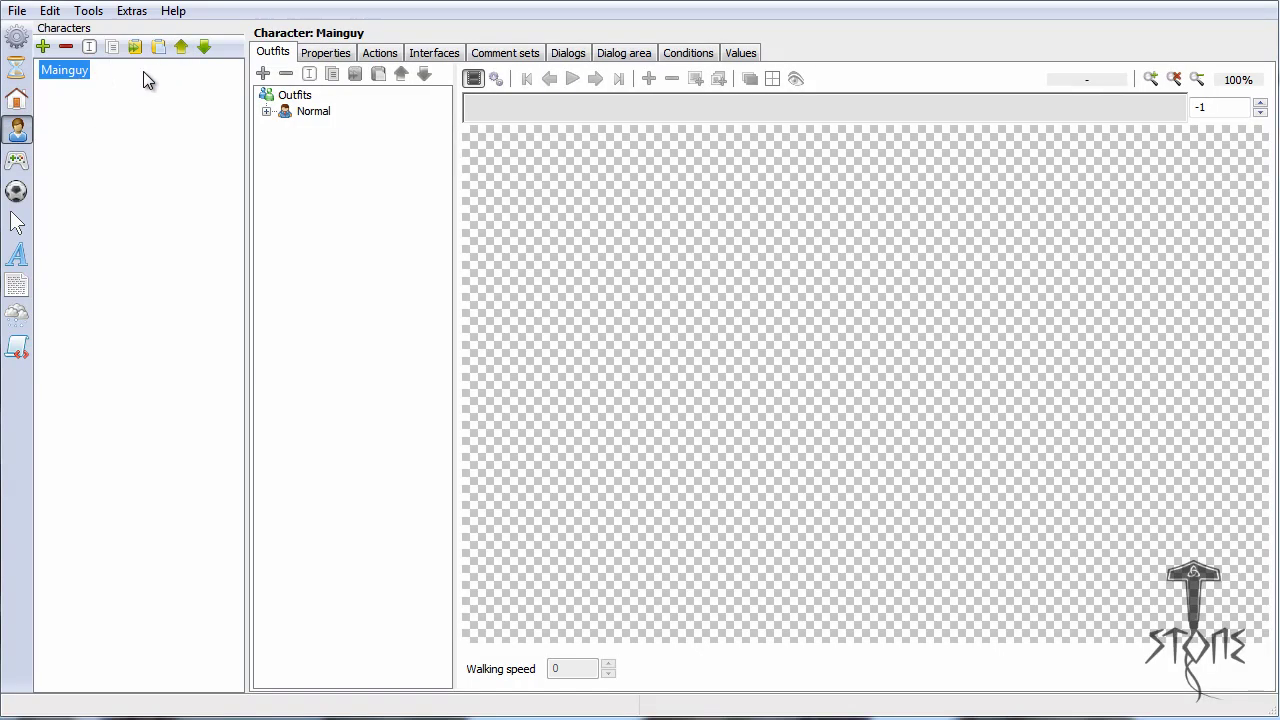
left_click(379, 55)
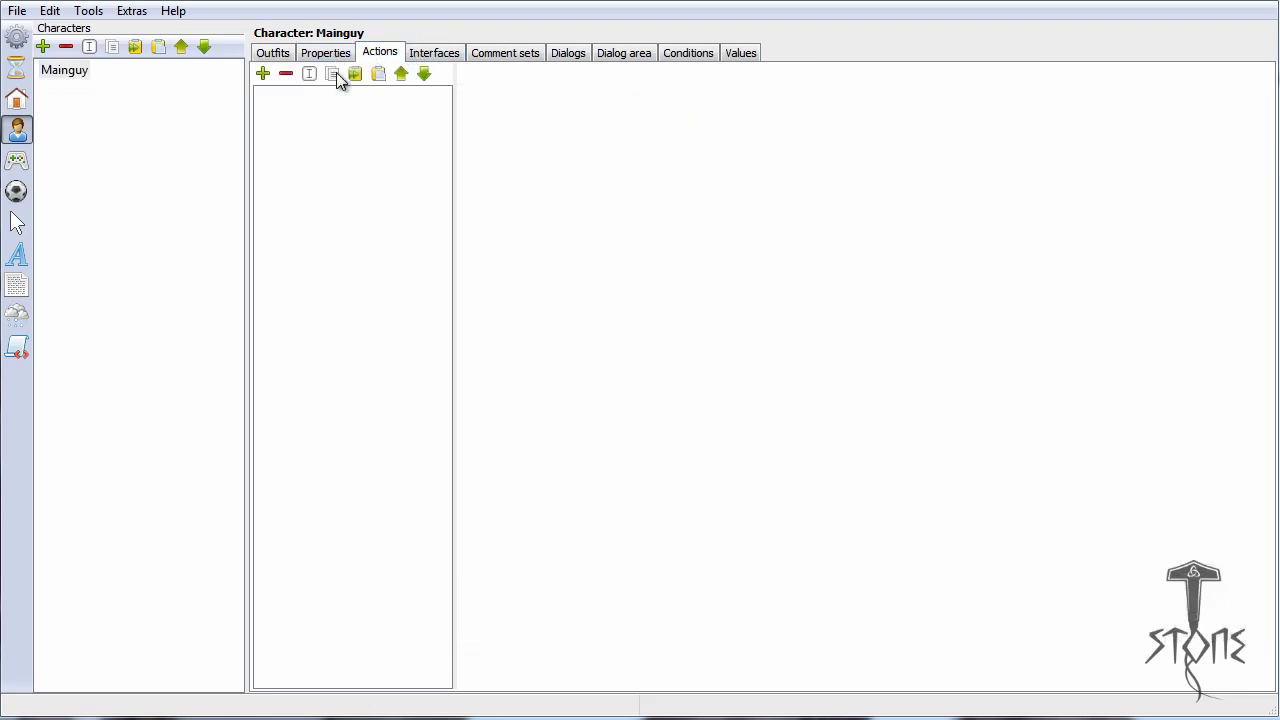
Step: Revisit the Living Room's scene objects and Mainguy's action list, and return to the Living Room scene
left_click(18, 100)
left_click(66, 77)
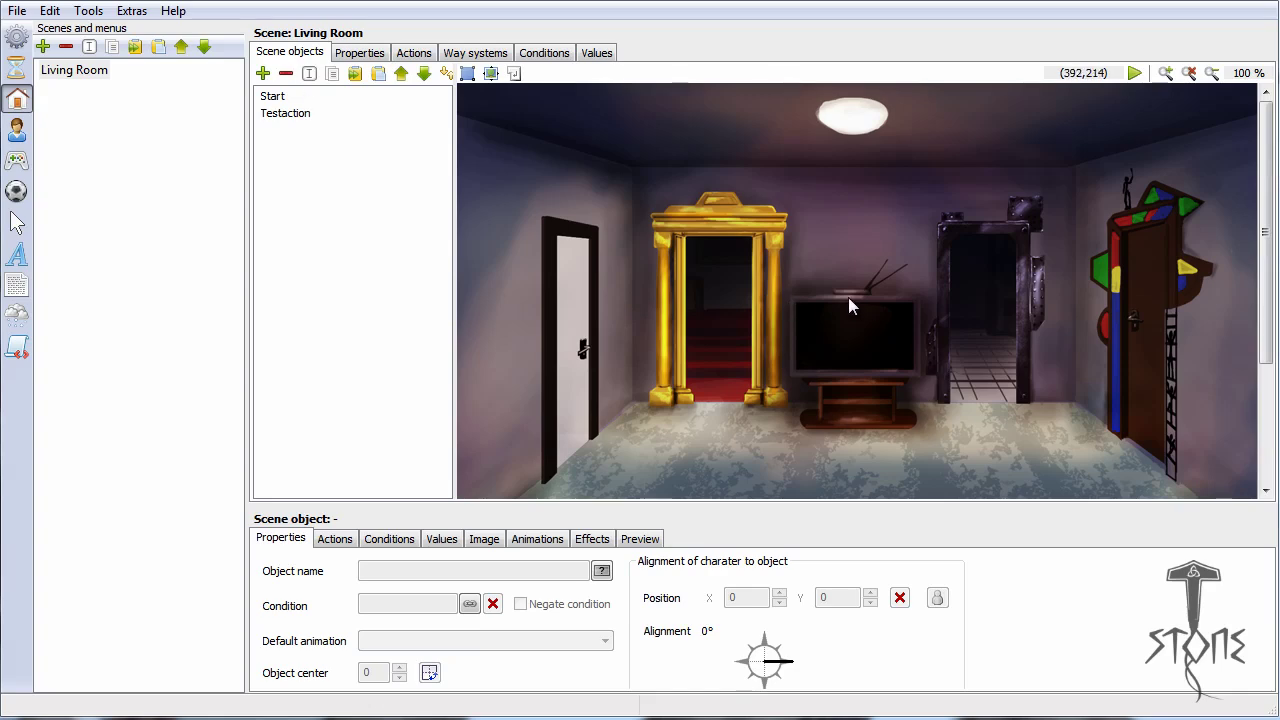
left_click(16, 129)
left_click(63, 74)
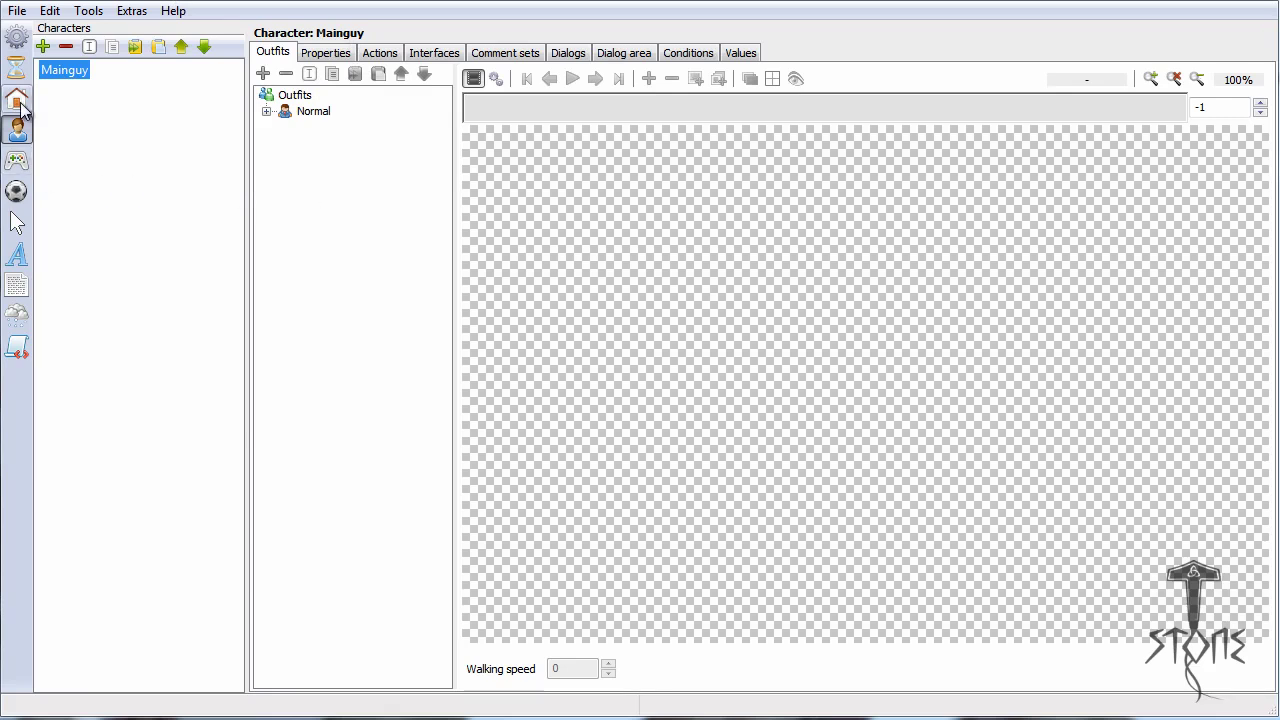
left_click(381, 53)
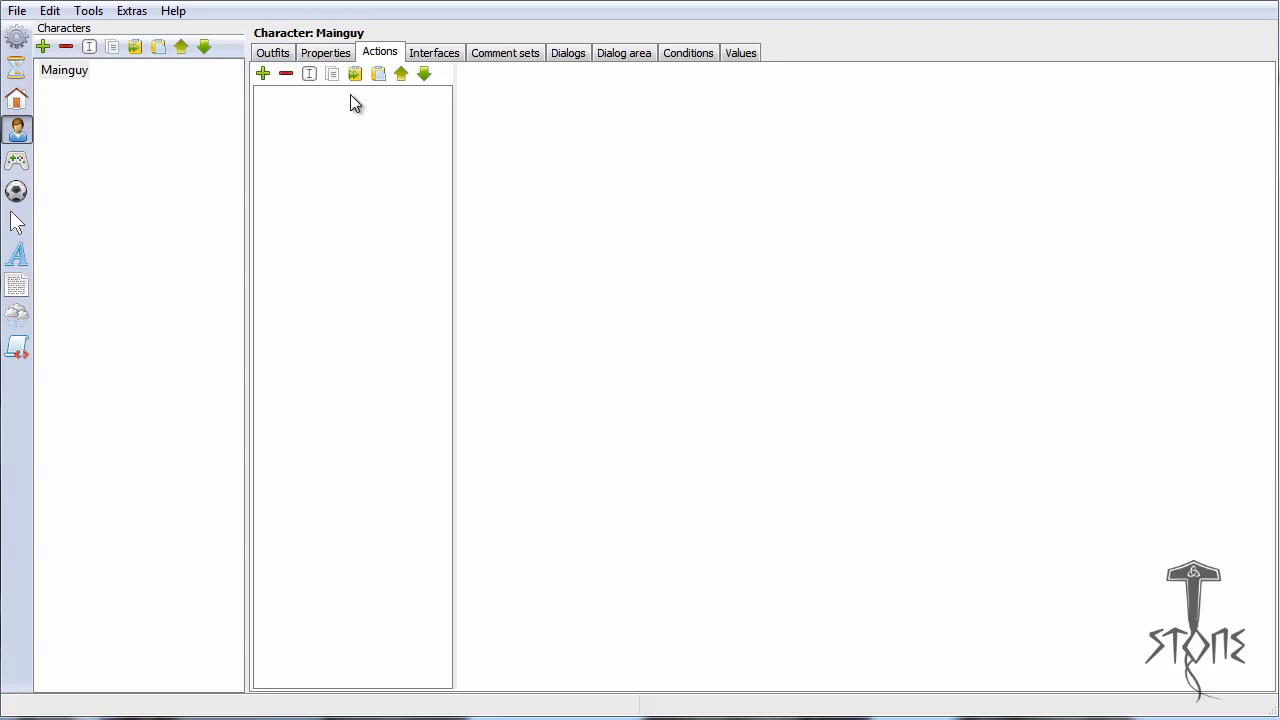
left_click(20, 102)
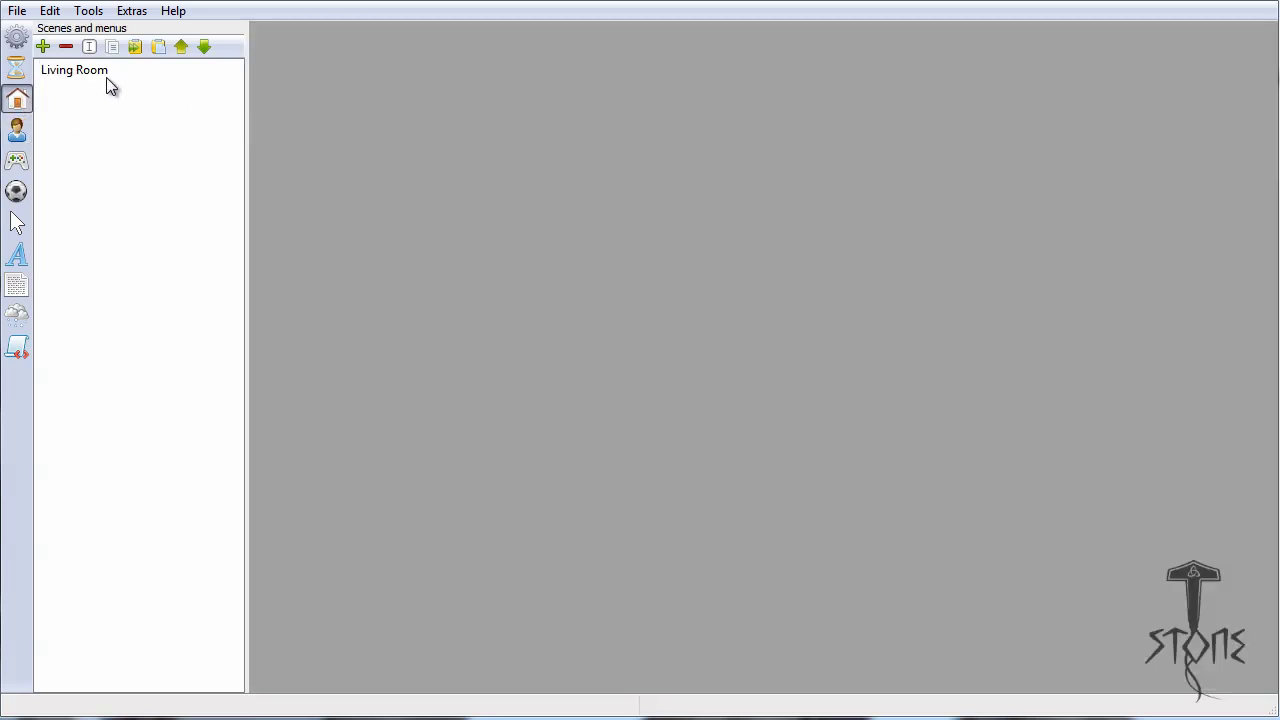
left_click(80, 74)
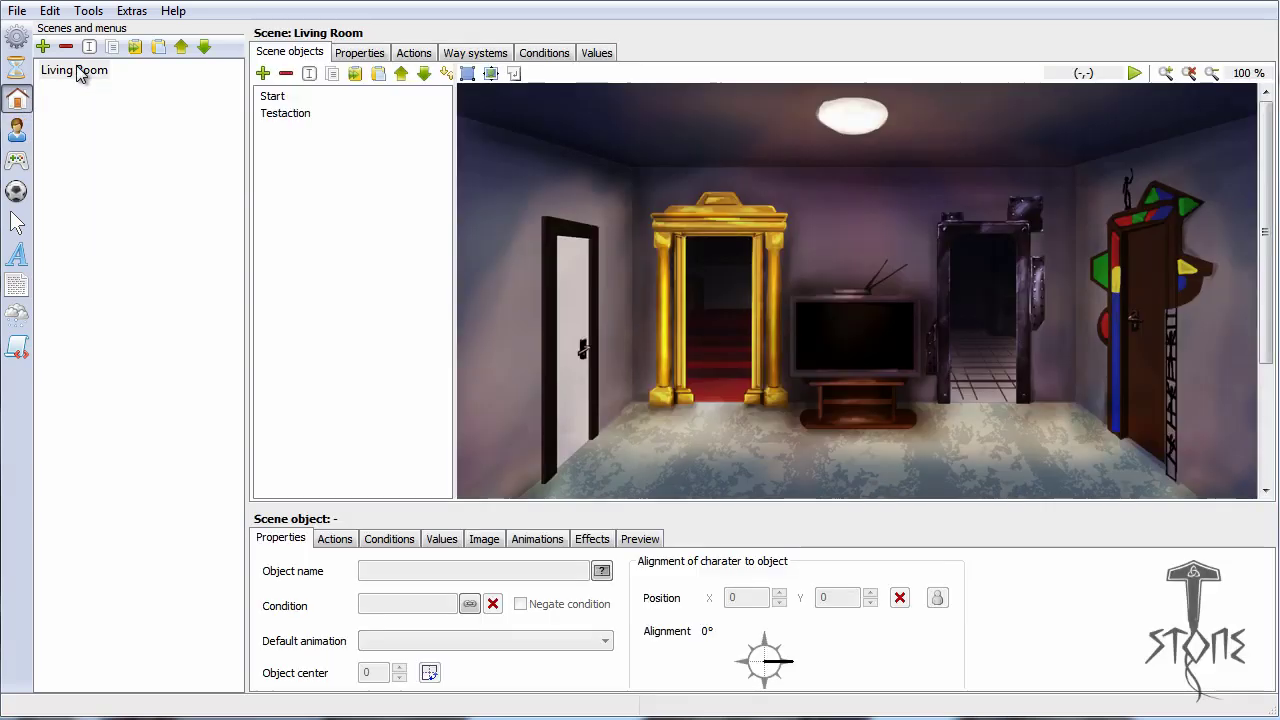
Step: Remove the Testaction object from the Living Room scene and add a new scene object named TV
left_click(290, 113)
left_click(335, 540)
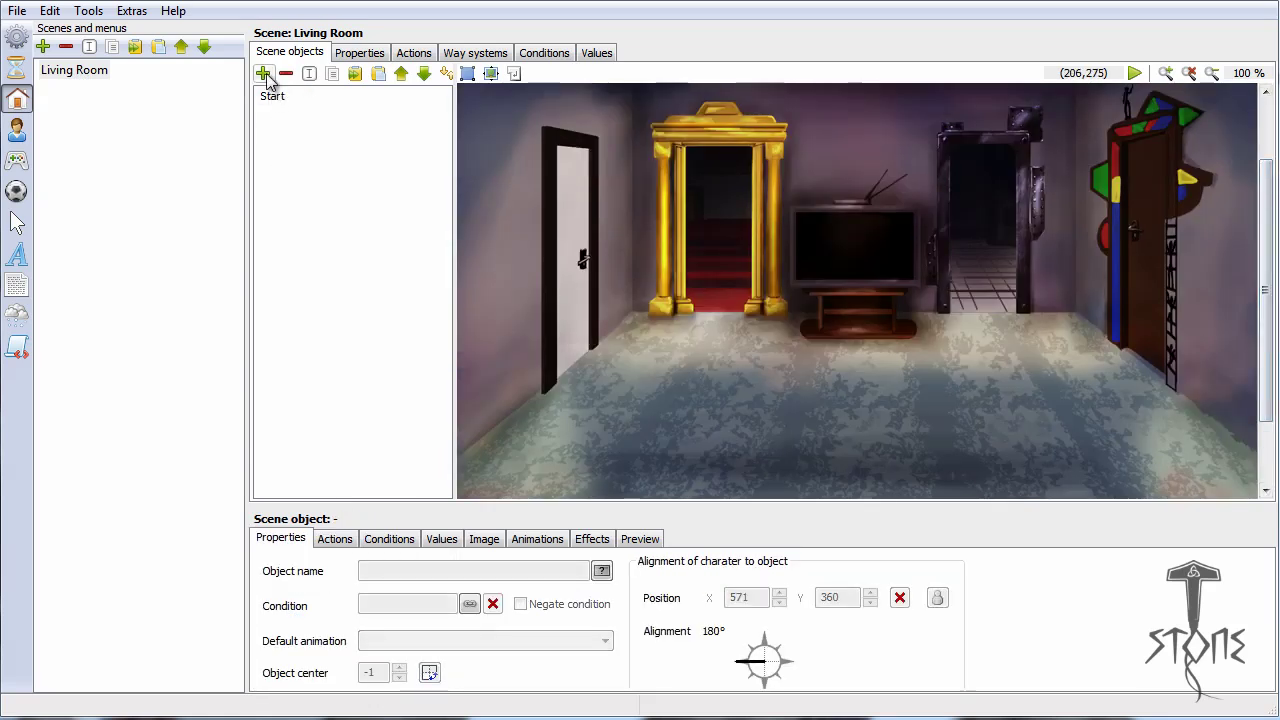
left_click(263, 74)
left_click(309, 77)
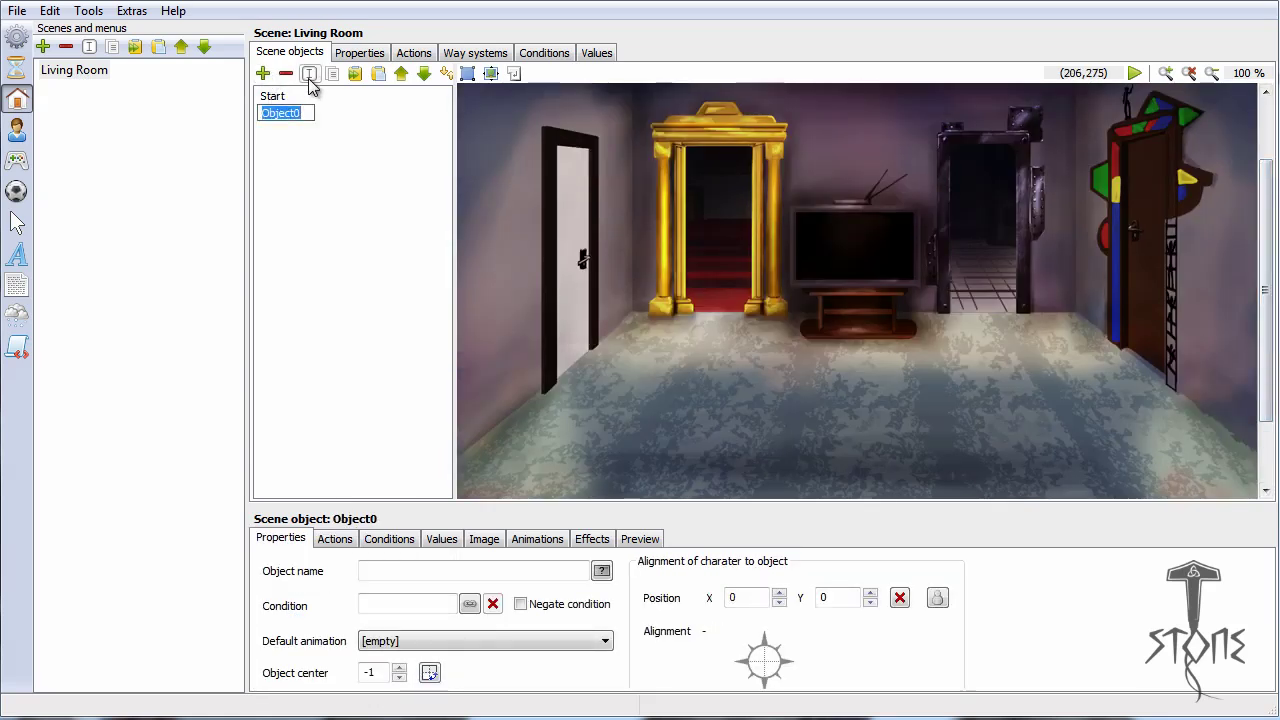
type("TV")
key("Return")
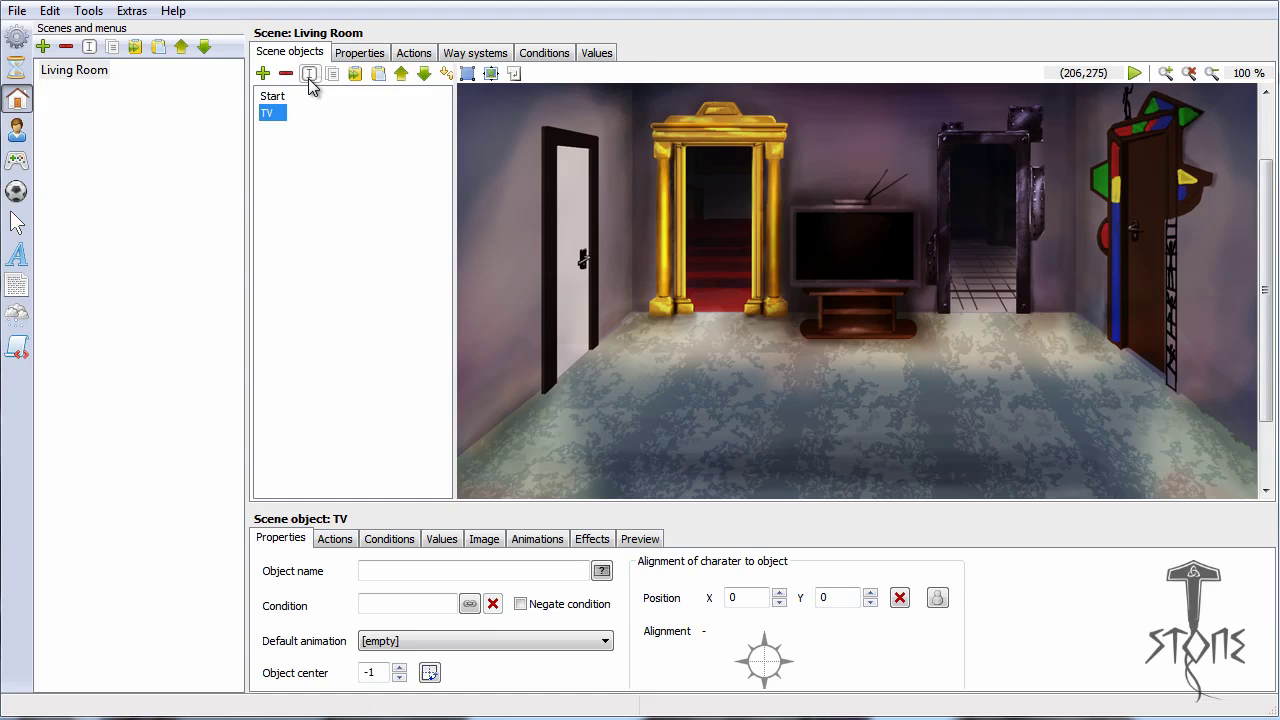
left_click(294, 217)
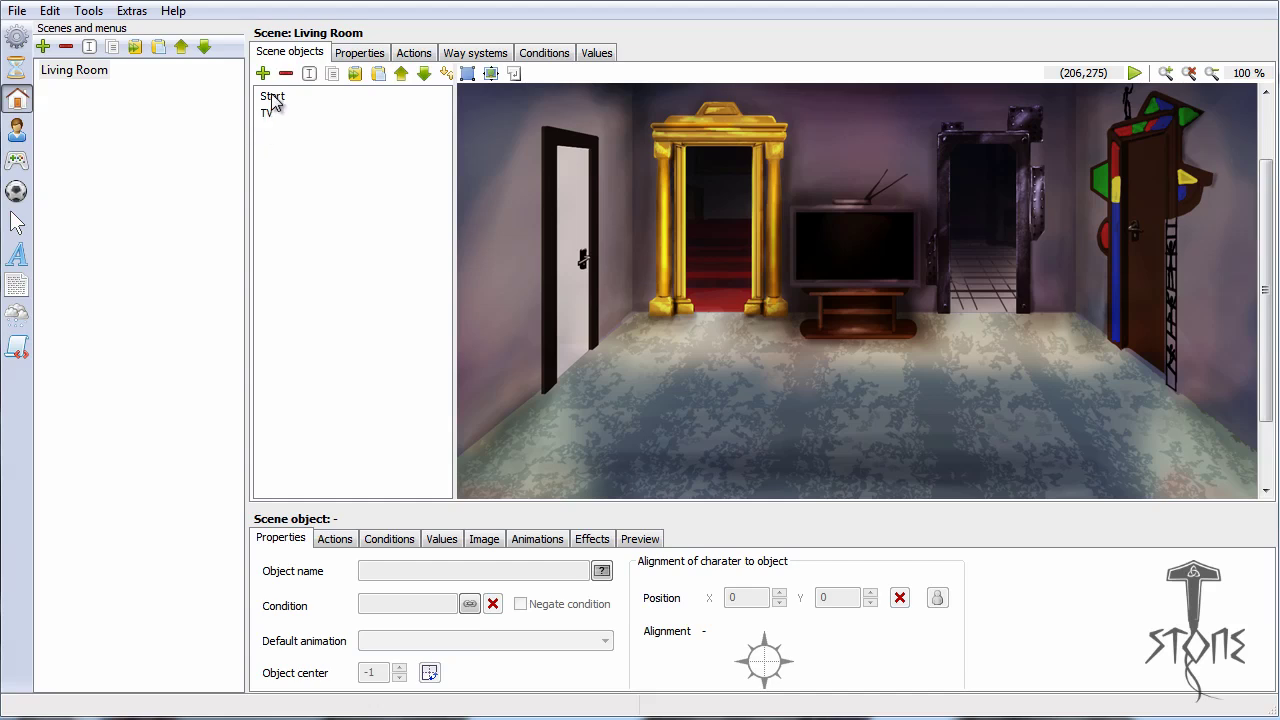
Step: Rename the TV scene object as OBJ_TV
left_click(275, 115)
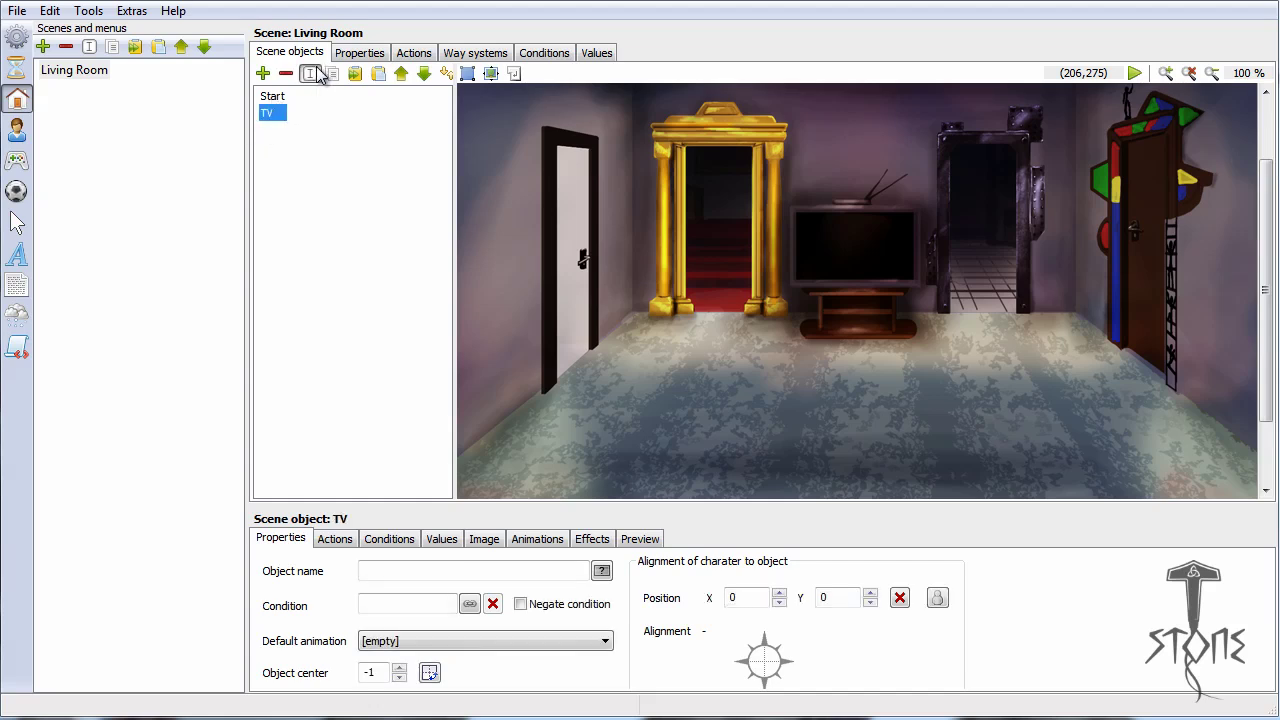
left_click(310, 74)
type("OBJ_")
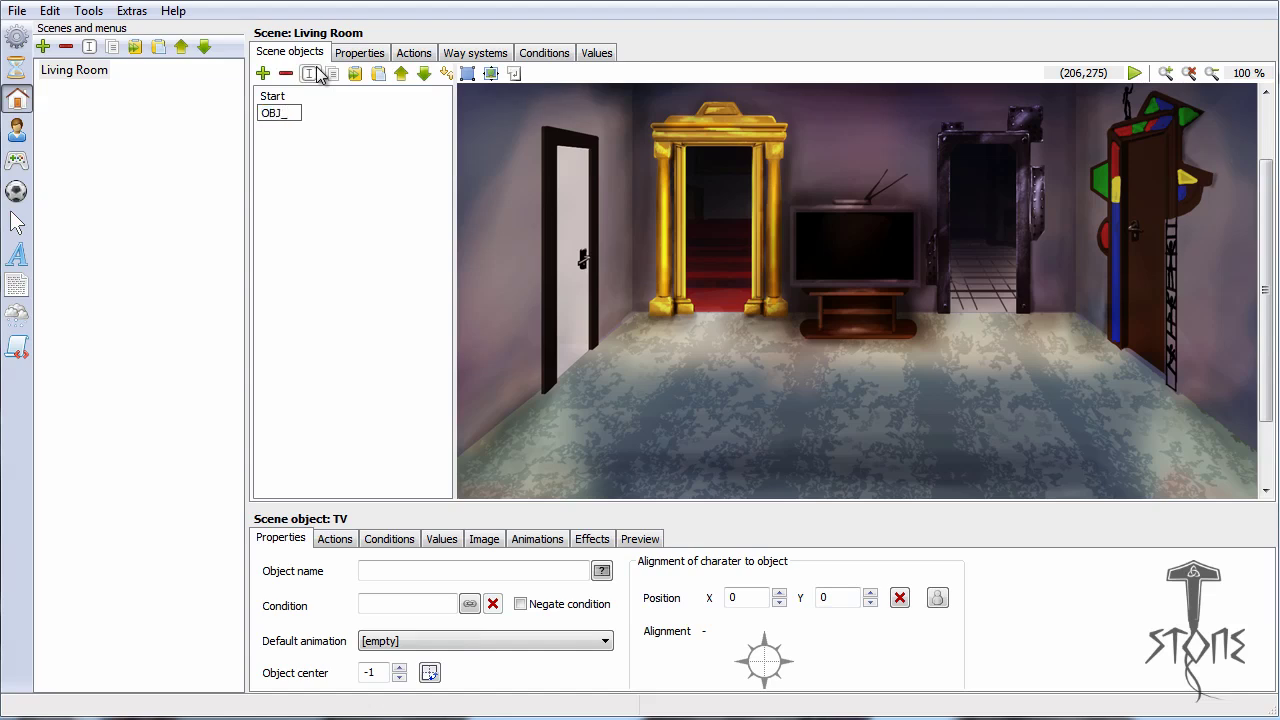
type("TV")
key("Return")
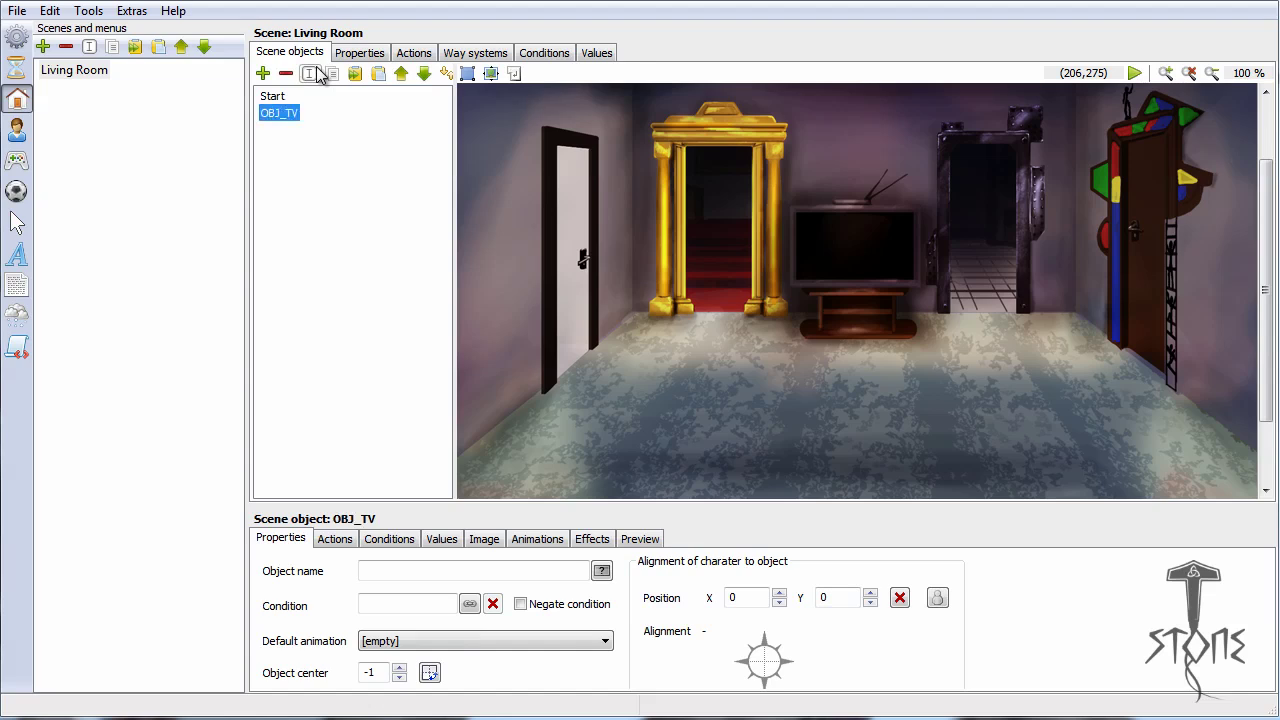
Step: Rename the Start scene object as Mark_Start
left_click(272, 97)
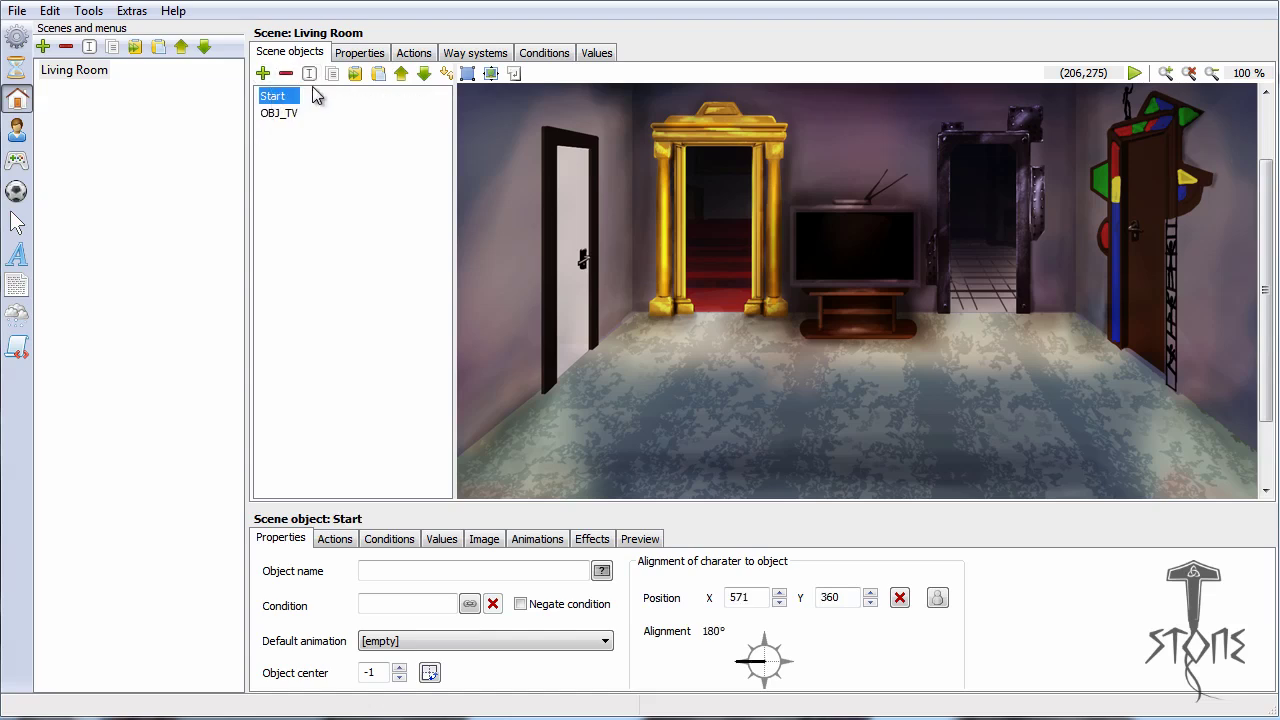
left_click(310, 75)
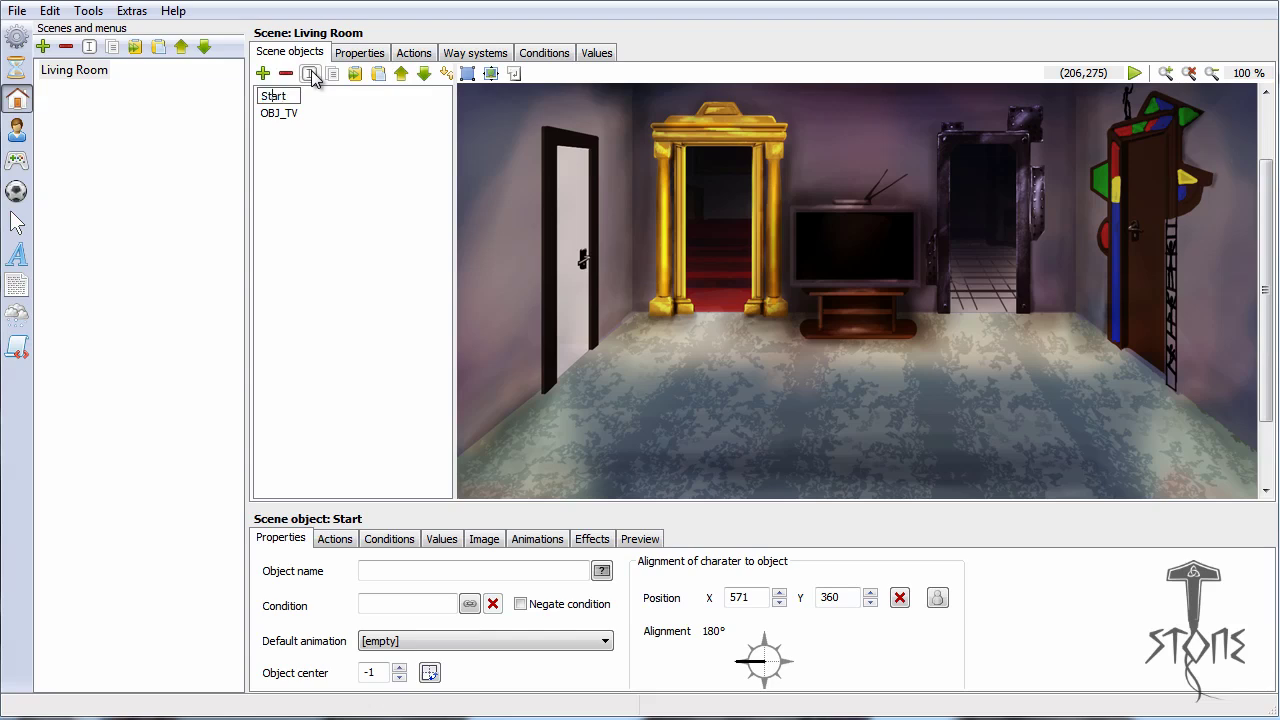
type("Mark_")
key("Return")
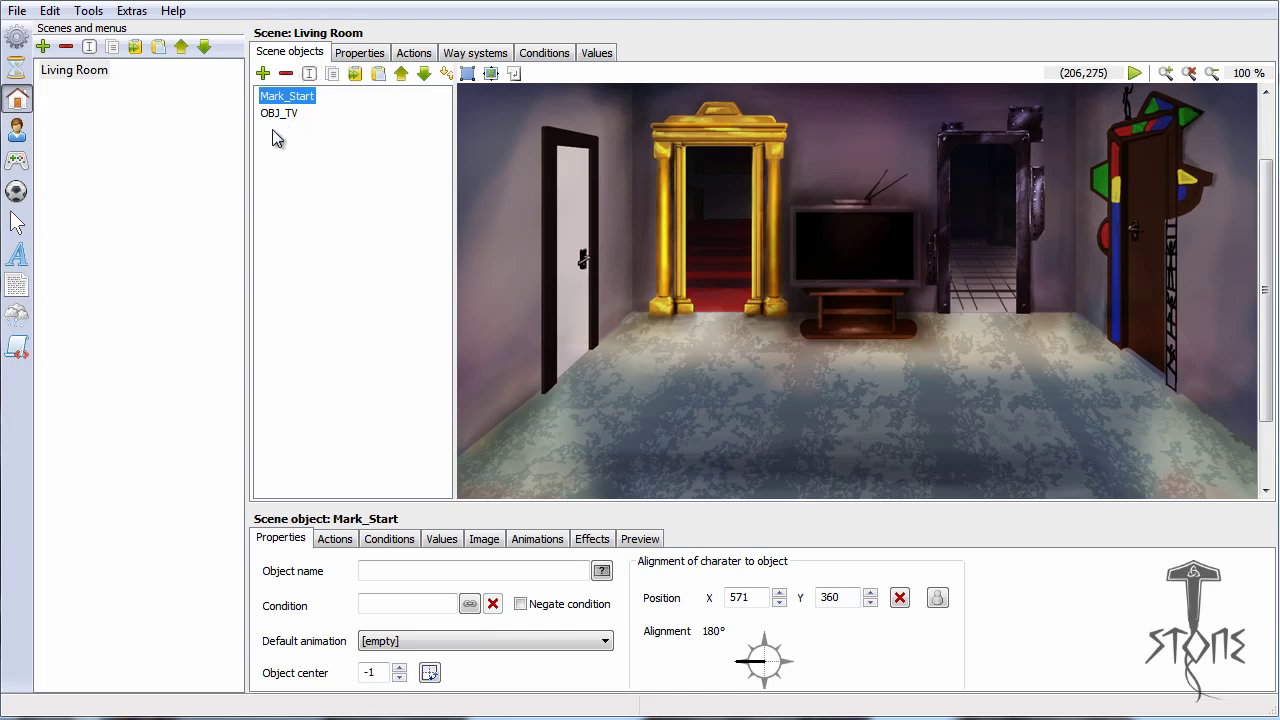
double_click(282, 95)
left_click(350, 145)
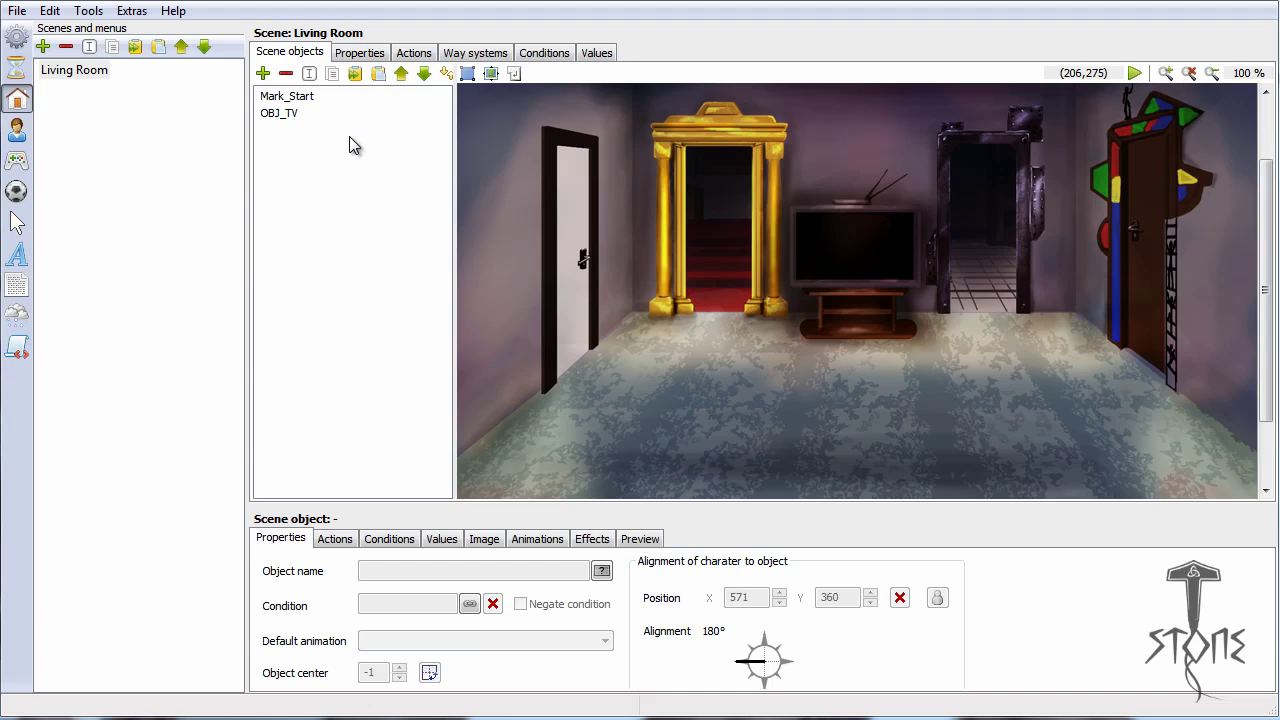
Step: Outline OBJ_TV's object area as a four-cornered shape around the television screen, fitting the corners to its frame
left_click(287, 113)
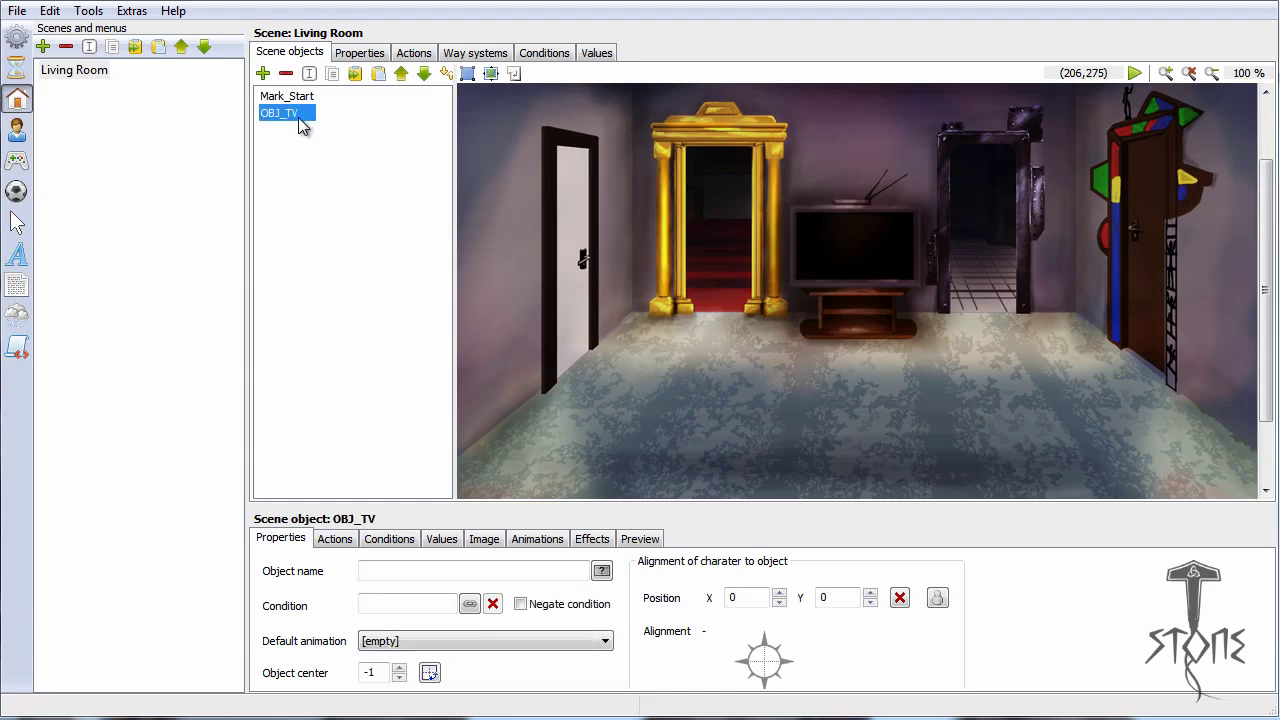
left_click(467, 76)
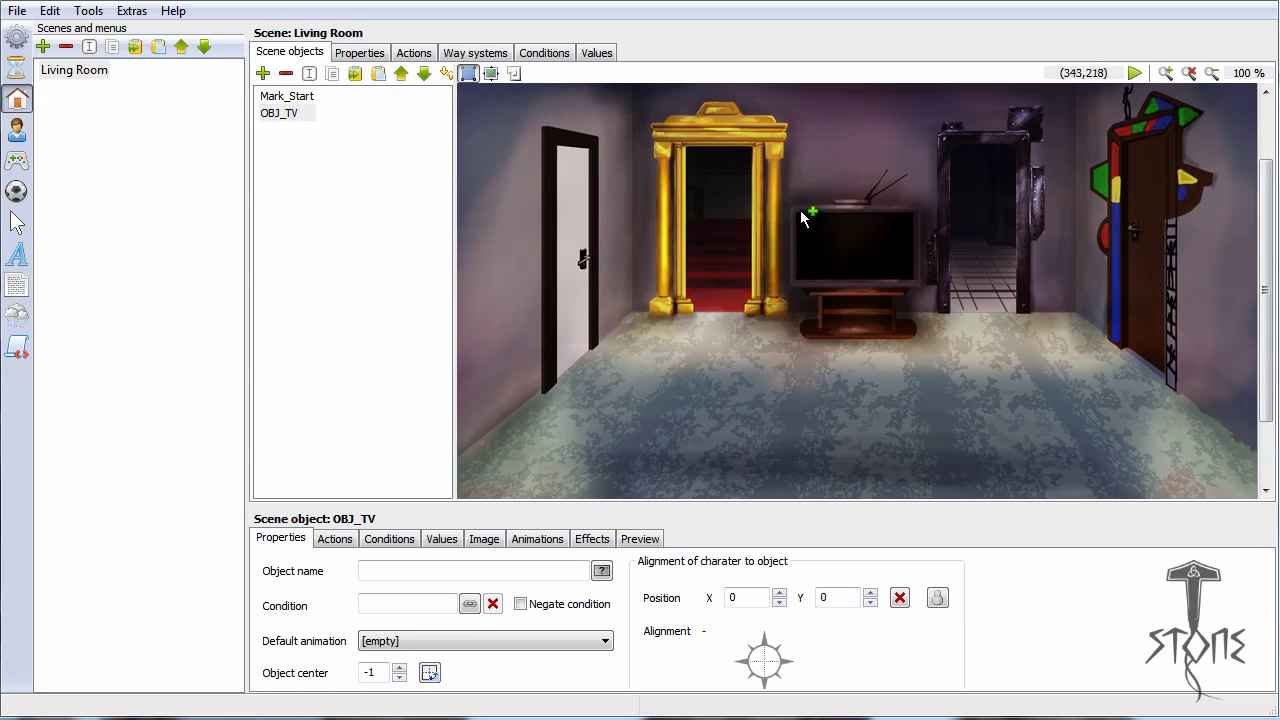
mouse_move(797, 213)
left_mouse_down()
mouse_move(798, 278)
mouse_move(918, 282)
left_mouse_up()
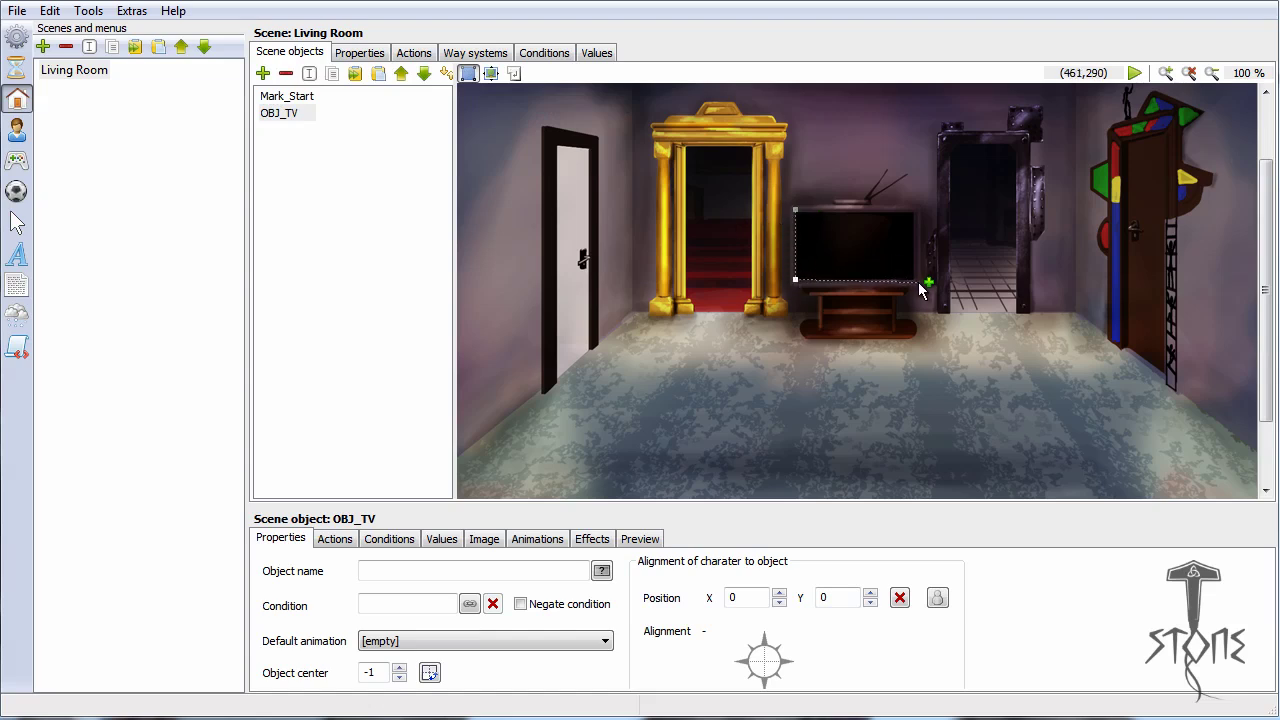
left_click(918, 206)
left_click(798, 210)
left_click(800, 284)
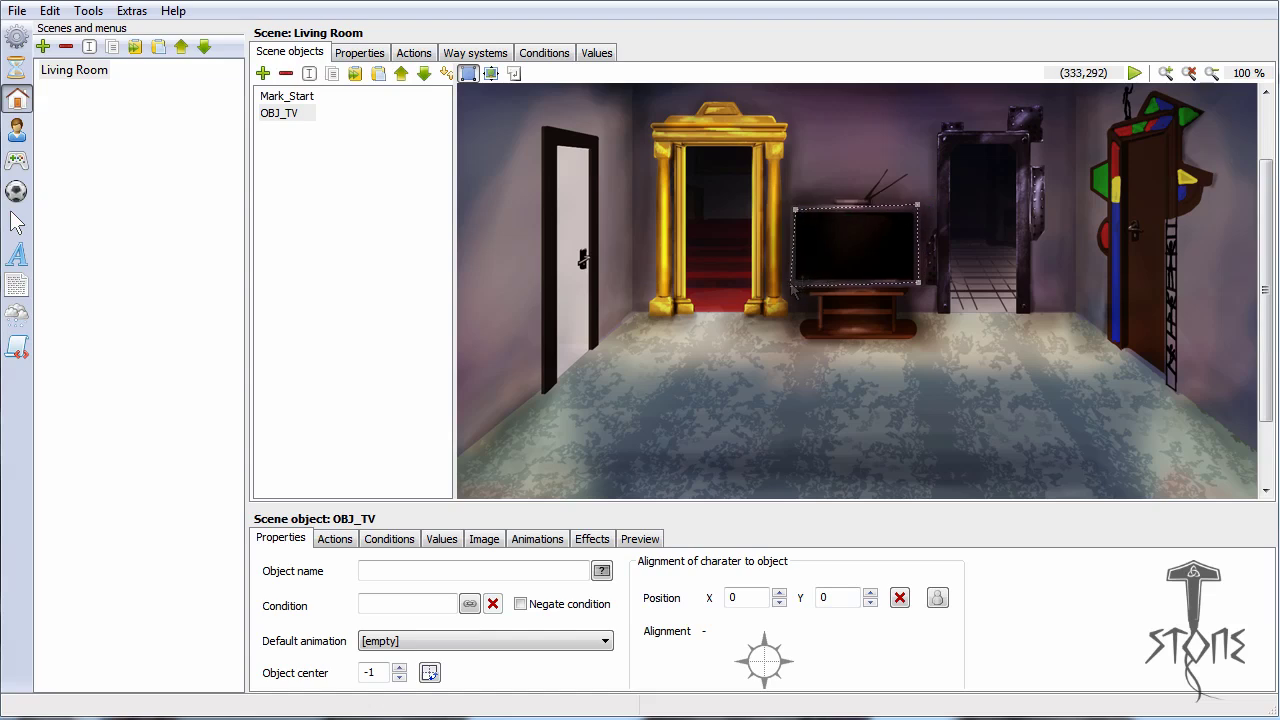
left_click_drag(791, 286, 790, 286)
left_click_drag(796, 210, 788, 206)
left_click_drag(917, 283, 924, 296)
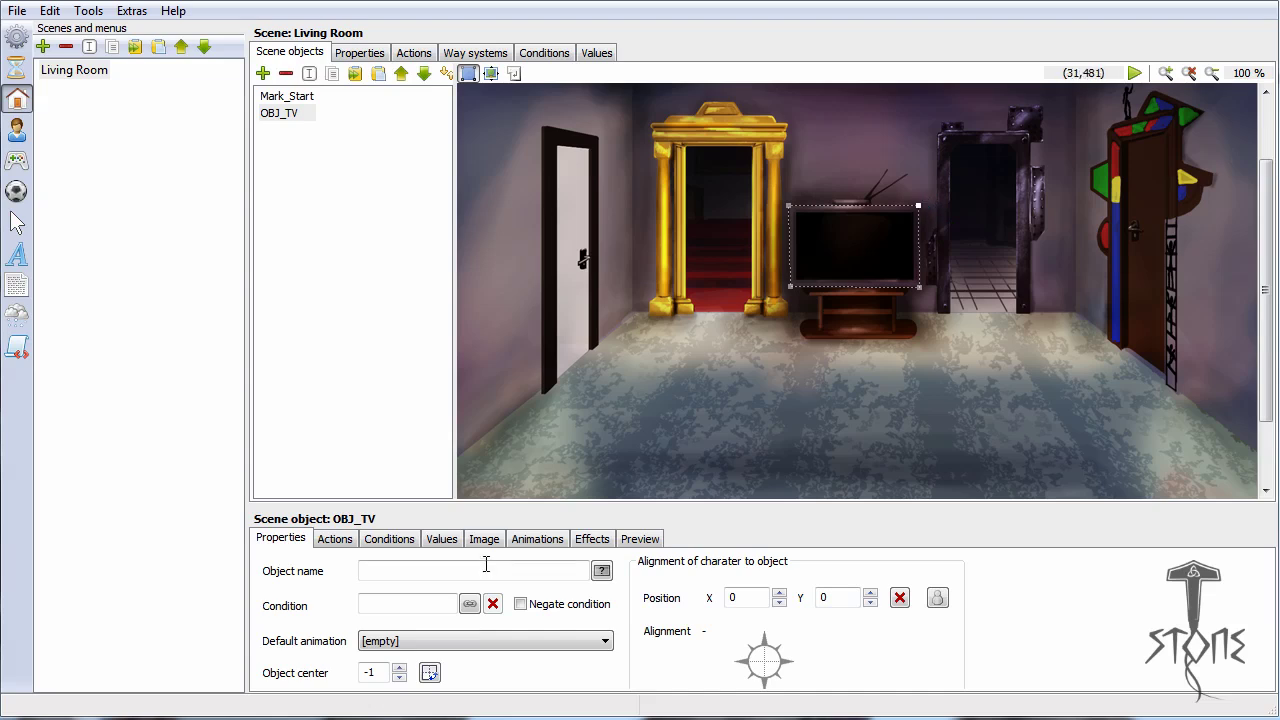
Step: Add an executed-command action to OBJ_TV, enlarging the object's settings area, and check which commands it offers
left_click(338, 540)
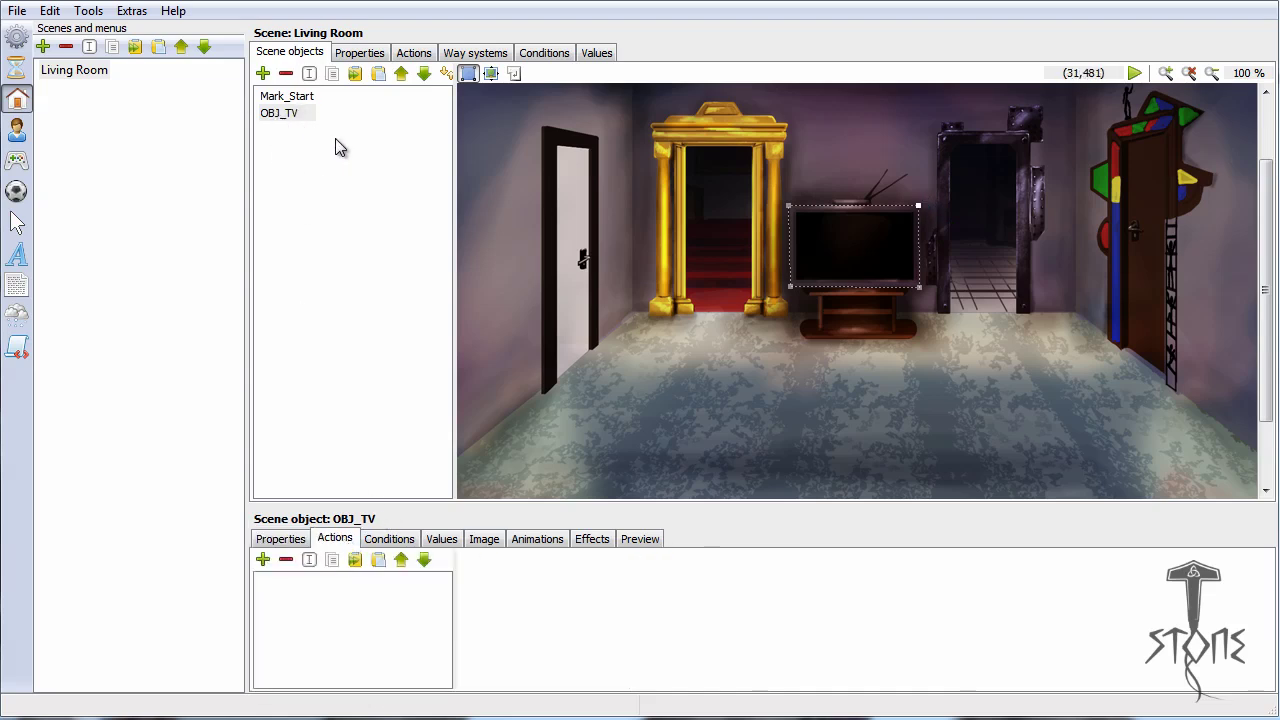
left_click(285, 113)
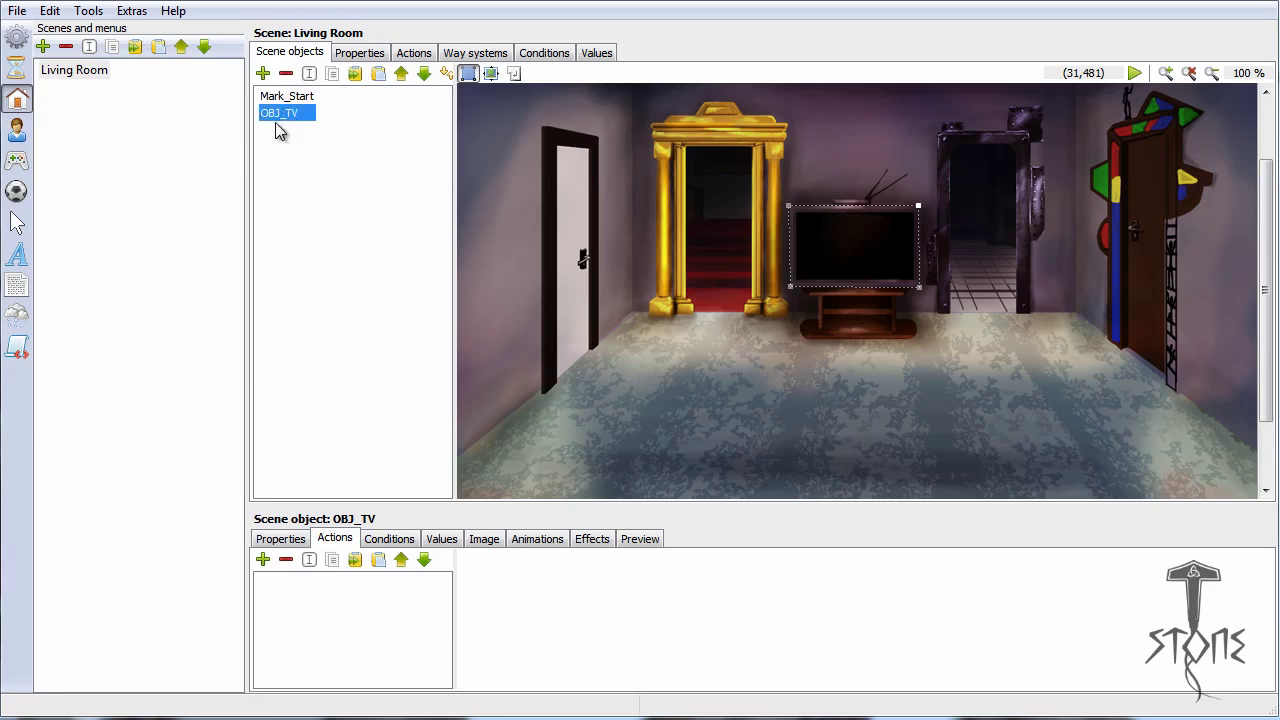
left_click(336, 541)
left_click_drag(408, 508, 420, 449)
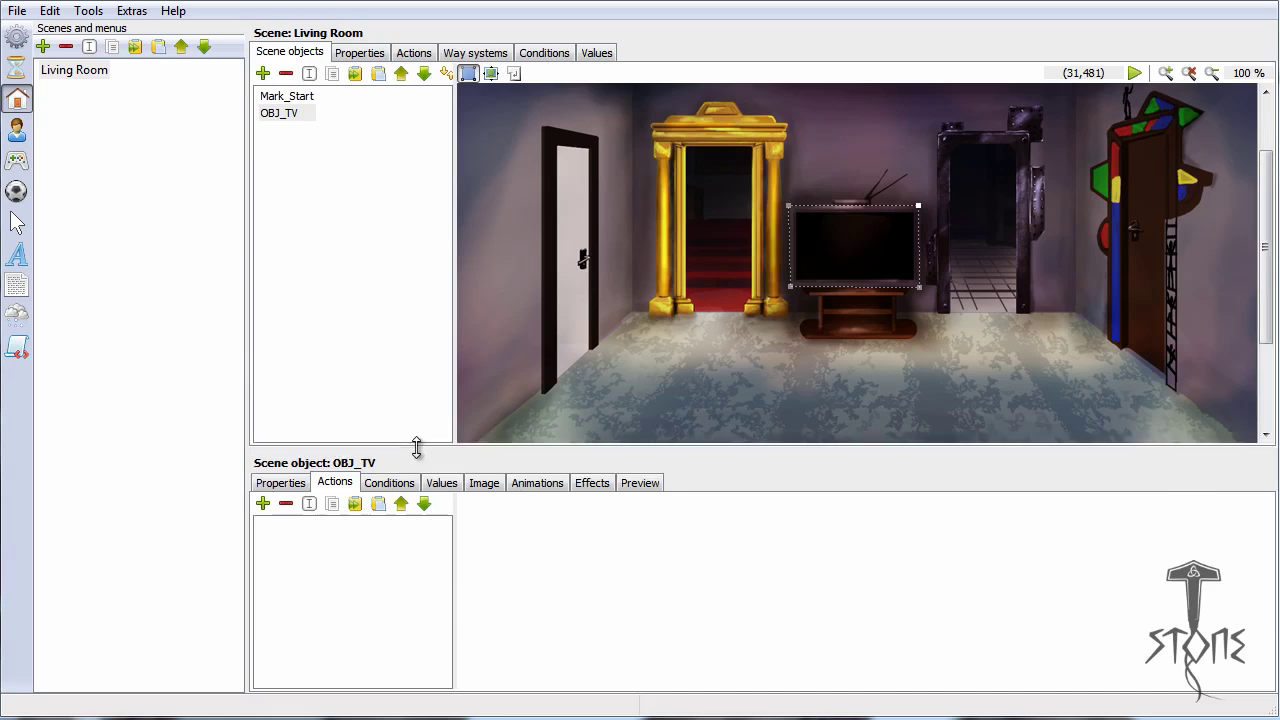
left_click(263, 503)
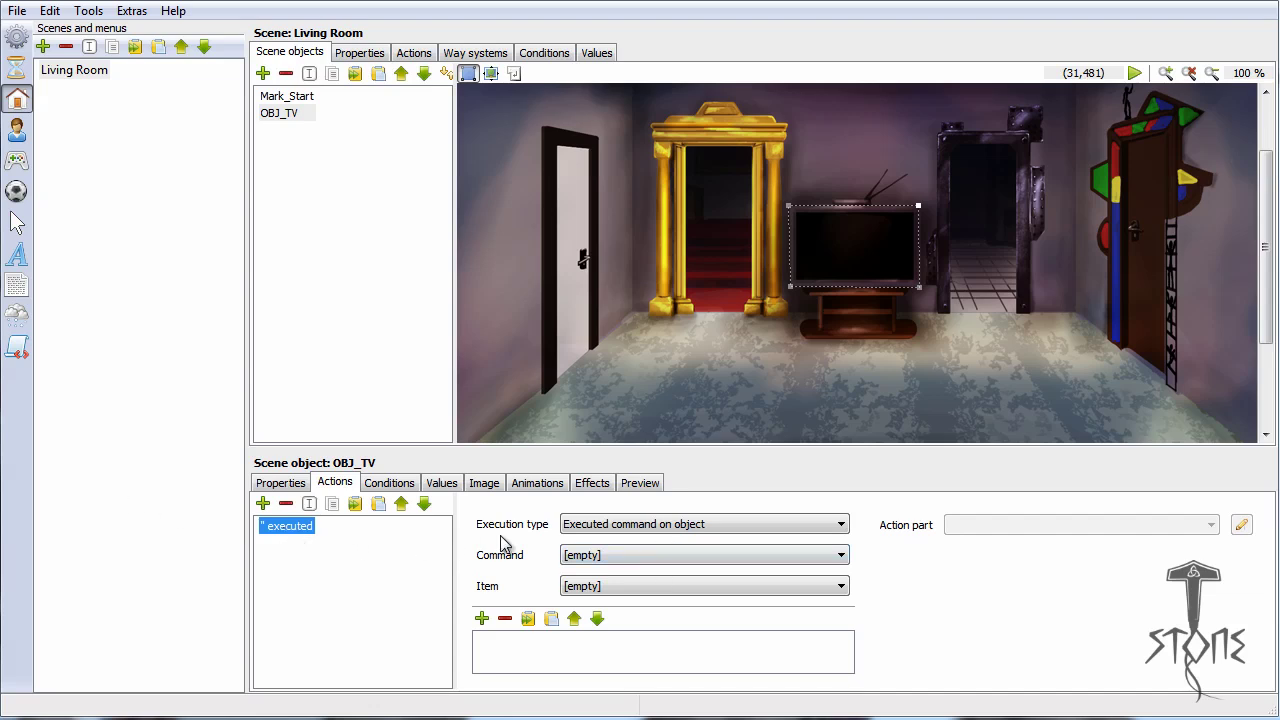
left_click(641, 552)
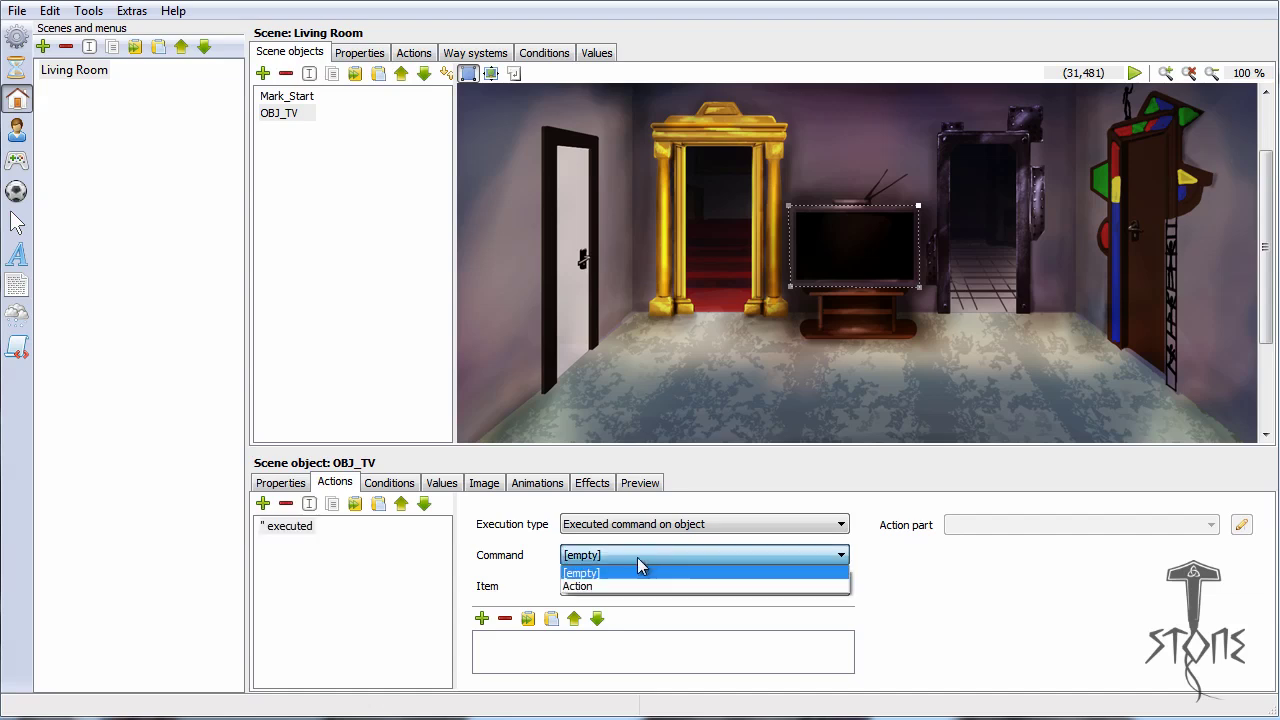
left_click(522, 575)
Step: Rename the Action command button of the Mouse interface as Left Click
left_click(17, 161)
left_click(58, 91)
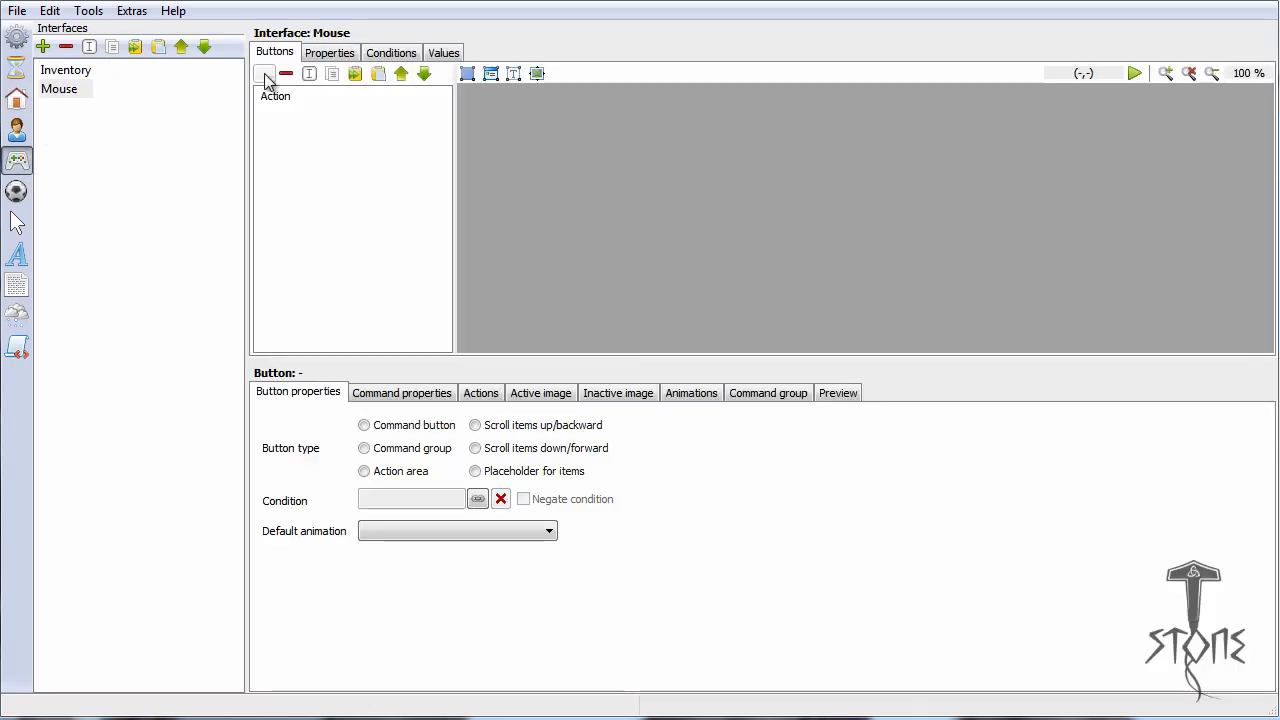
left_click(285, 98)
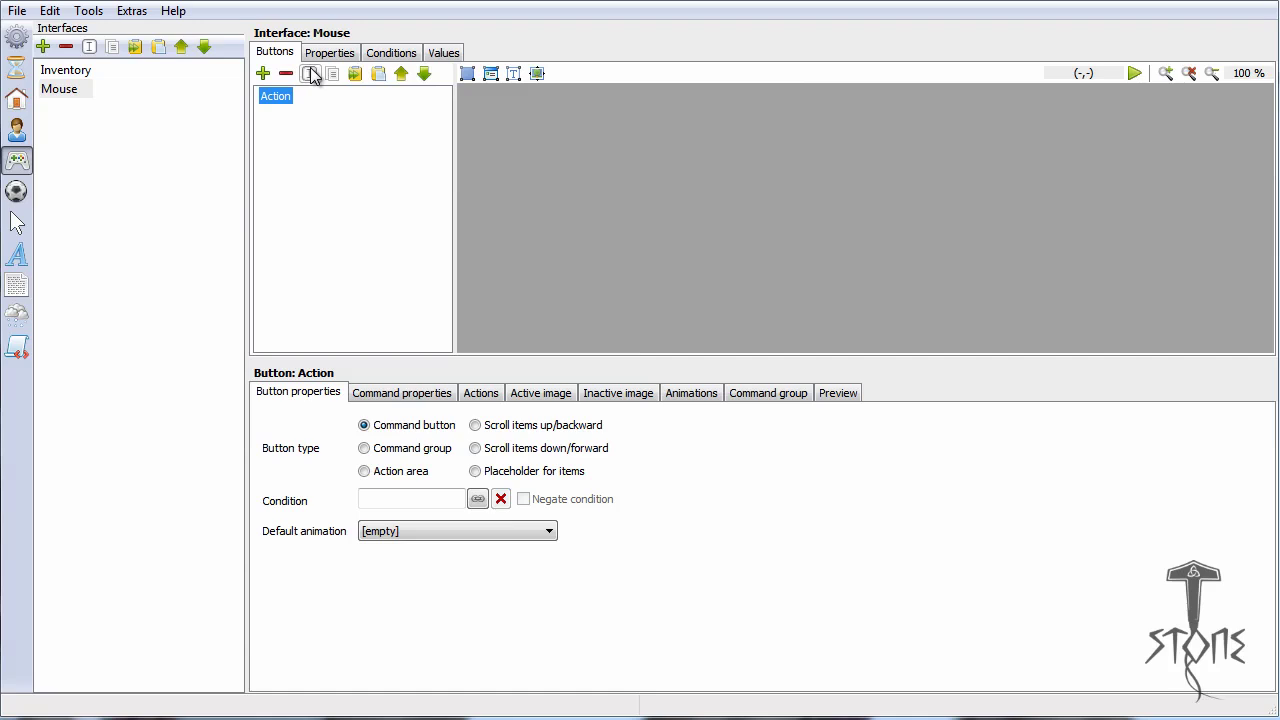
left_click(311, 76)
type("Left Click")
key("Return")
Step: Reopen OBJ_TV's executed action in the Living Room scene and examine the available execution types
left_click(24, 98)
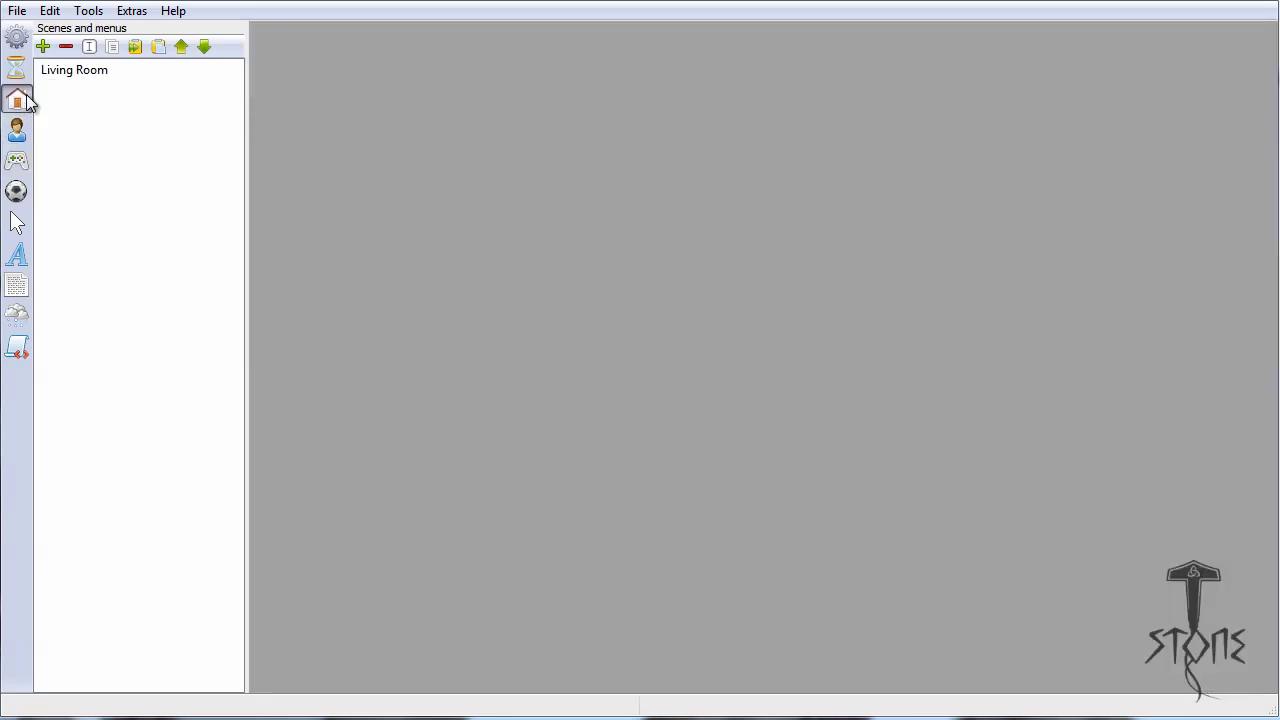
left_click(58, 74)
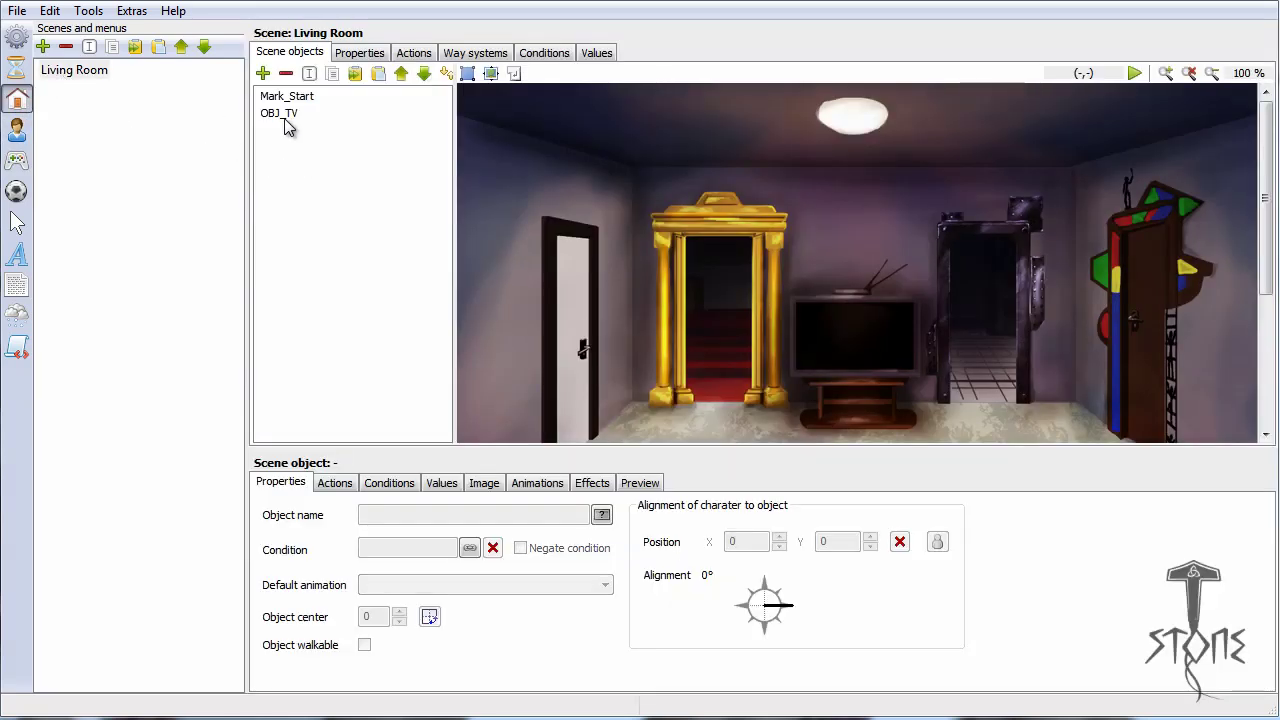
left_click(285, 119)
left_click(334, 483)
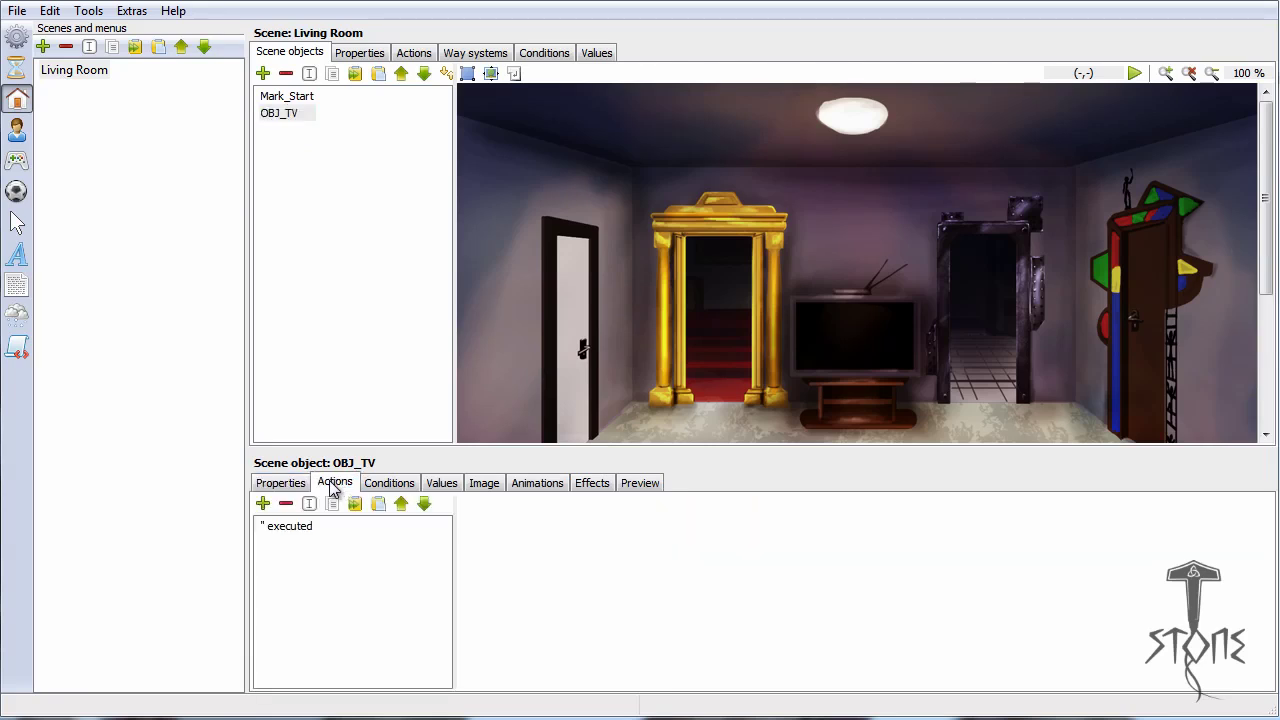
left_click(300, 528)
left_click(598, 527)
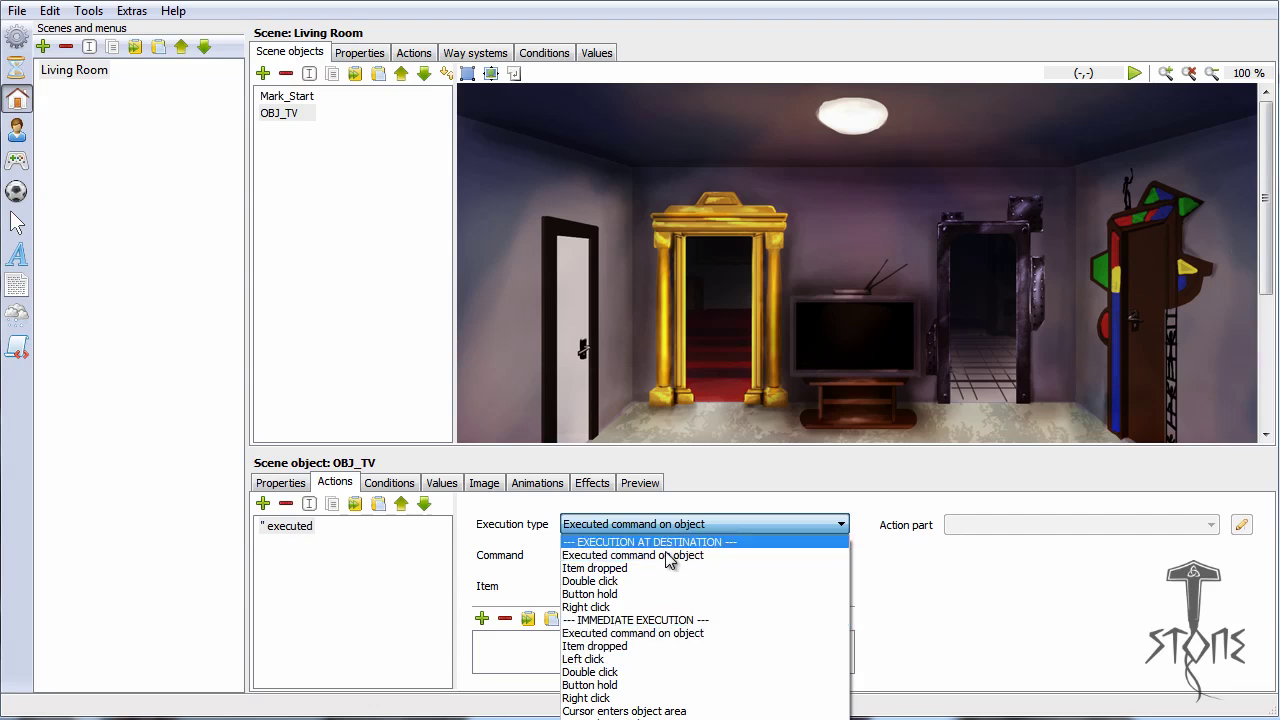
Step: Check the button properties of the Left Click button in the Mouse interface
left_click(17, 160)
left_click(17, 160)
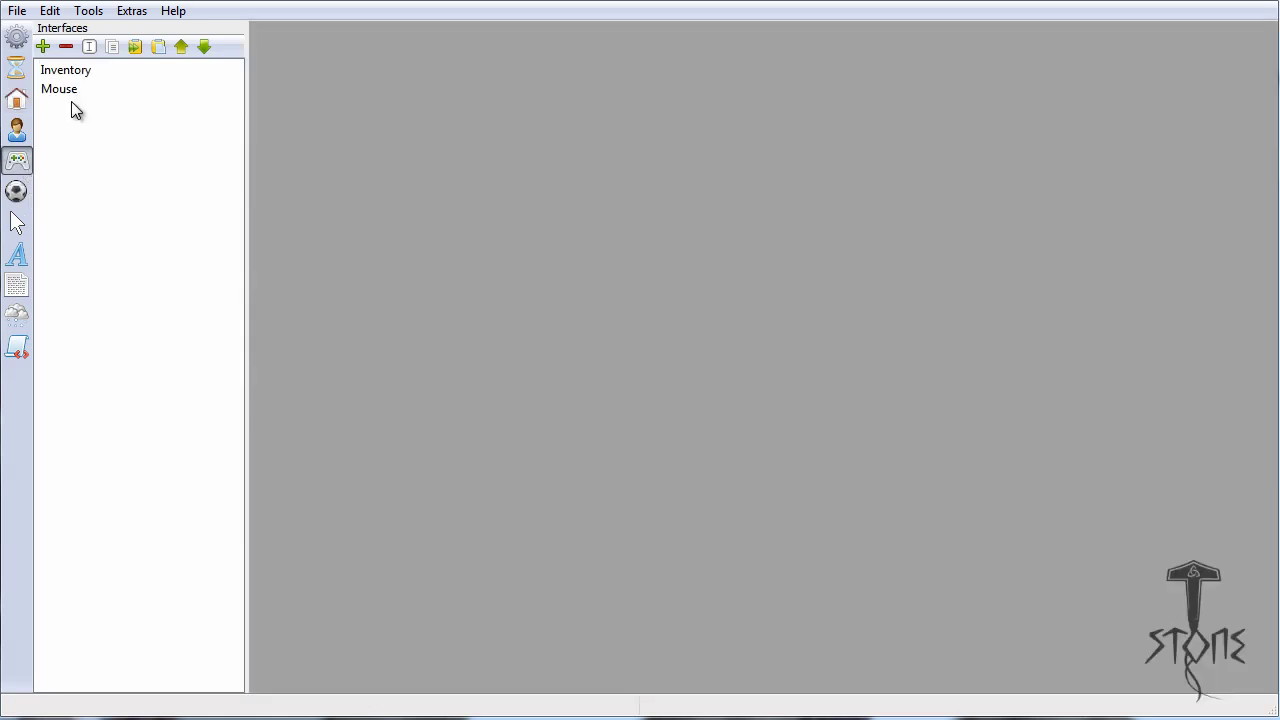
left_click(68, 92)
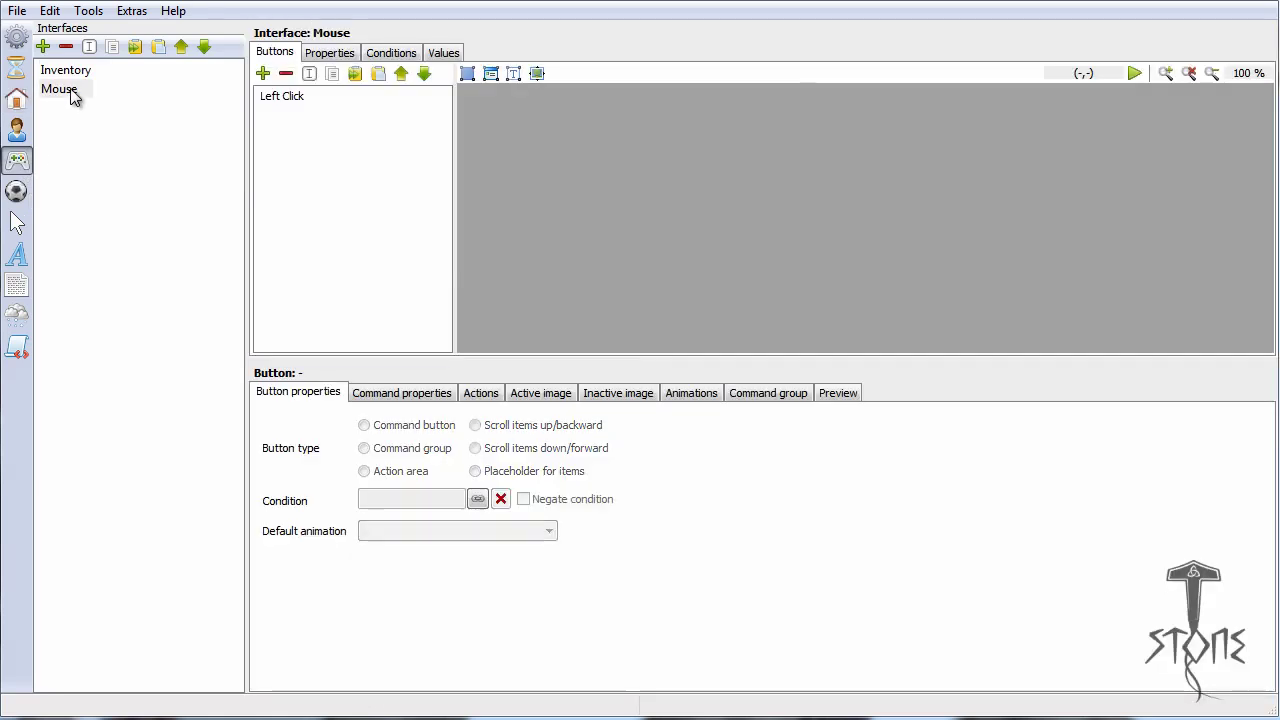
left_click(289, 95)
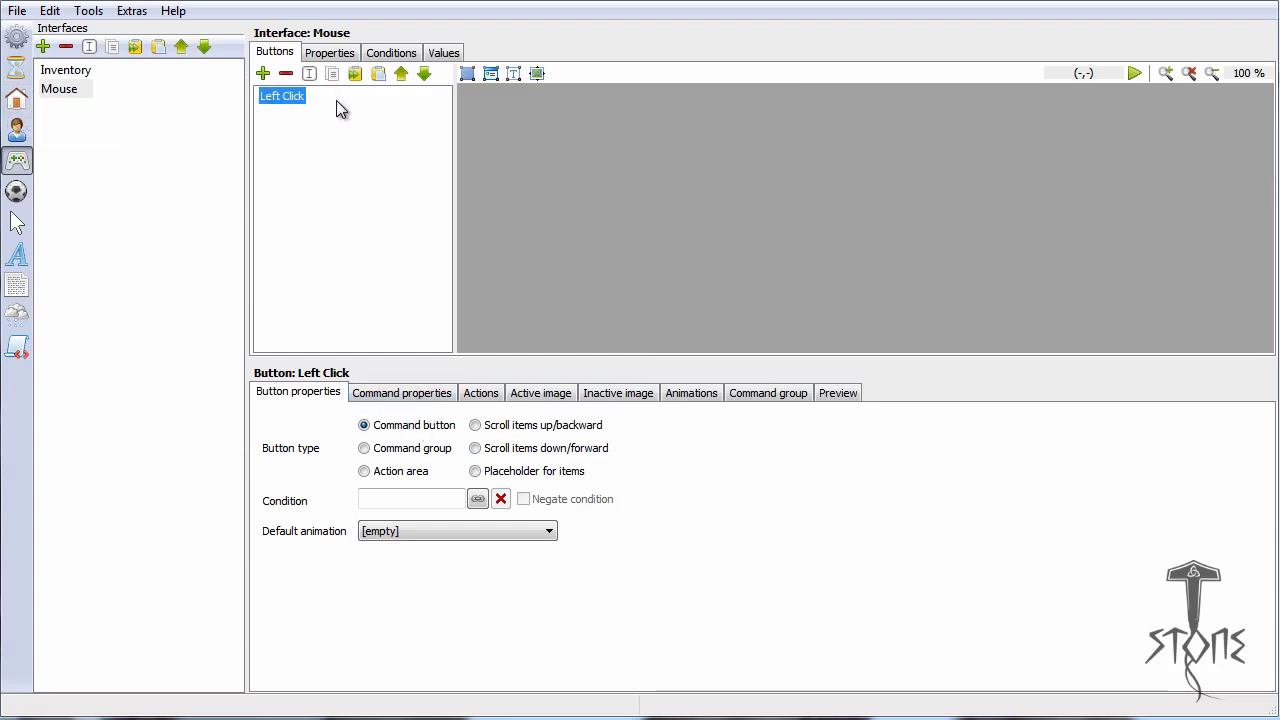
Step: Set the command of OBJ_TV's executed action in the Living Room scene to Left Click
left_click(17, 99)
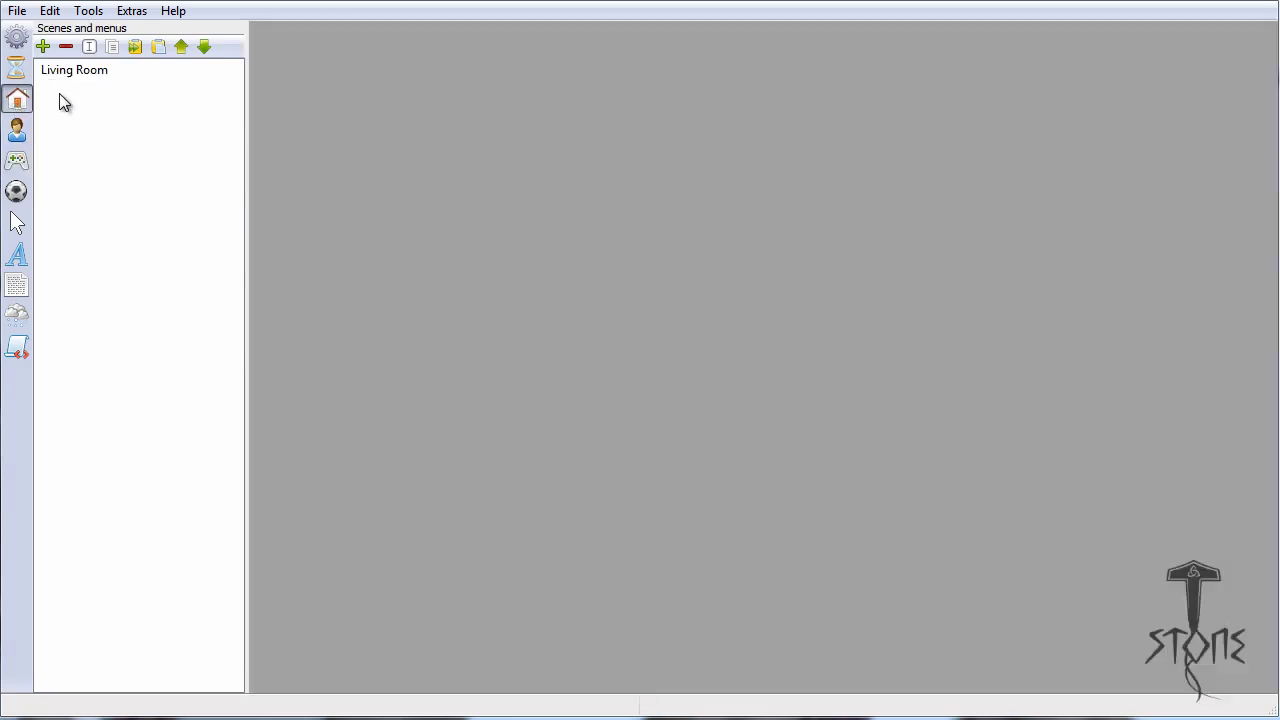
left_click(70, 80)
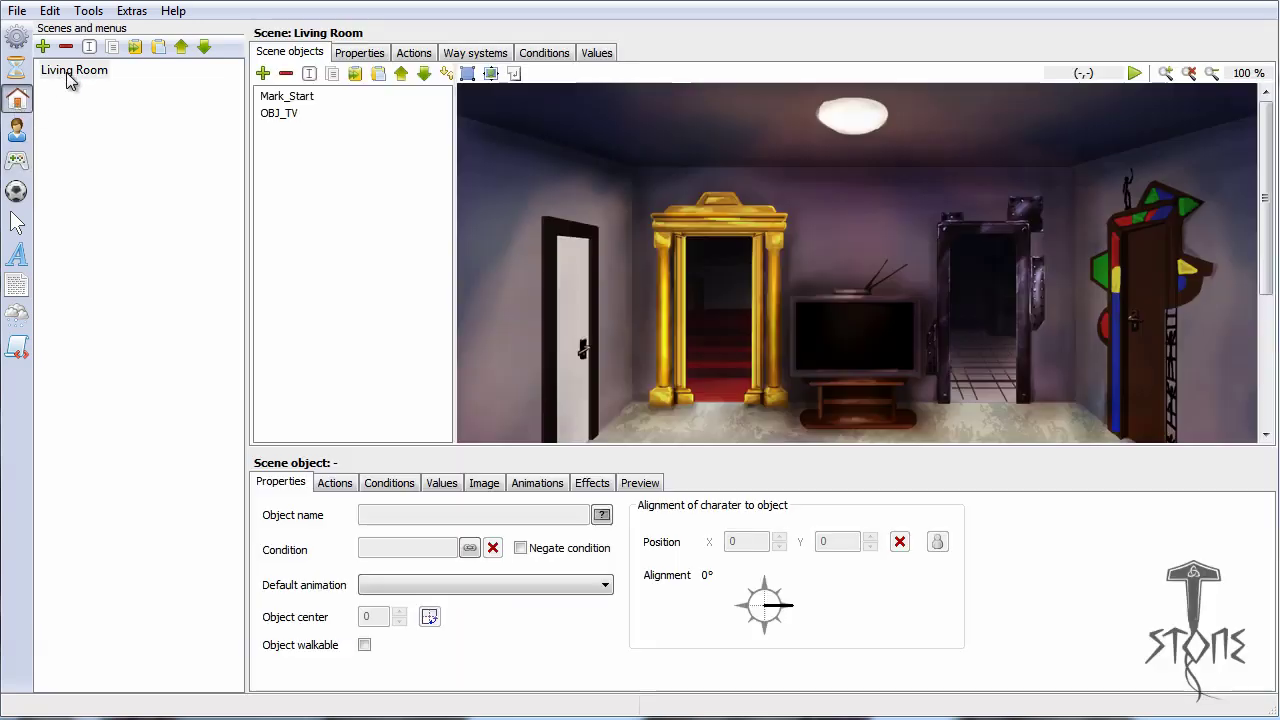
left_click(335, 483)
left_click(285, 113)
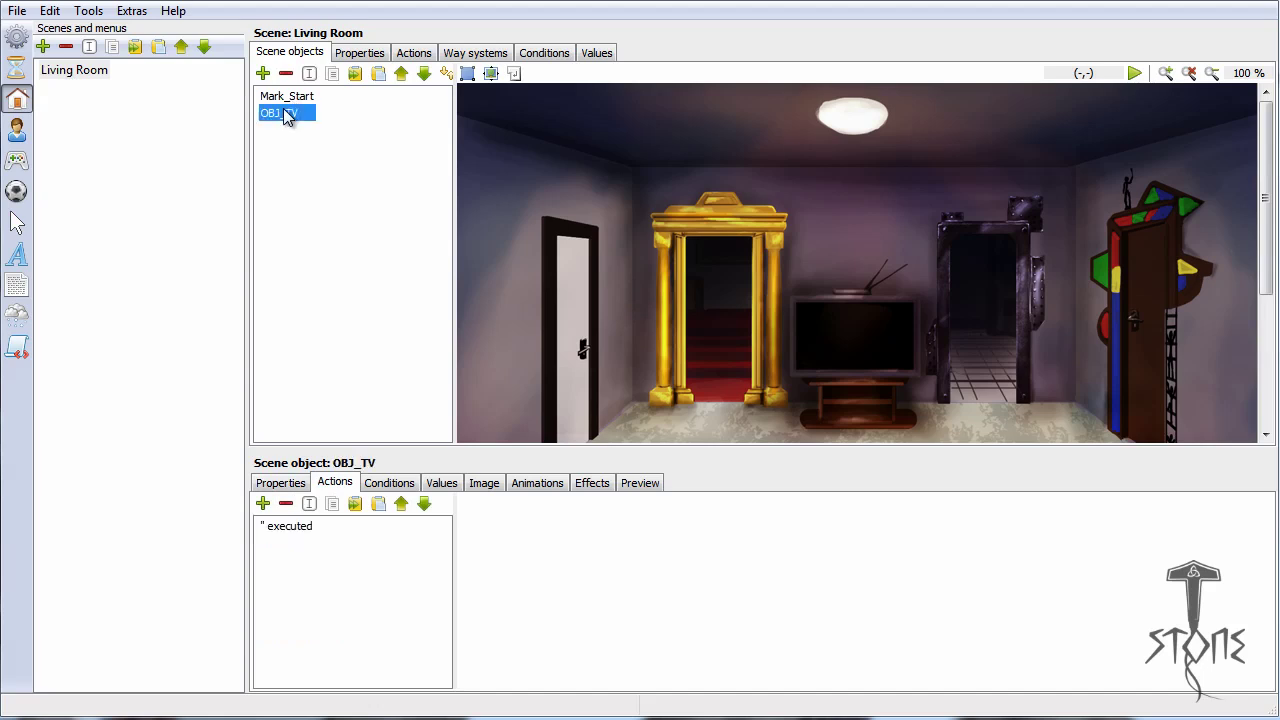
left_click(293, 527)
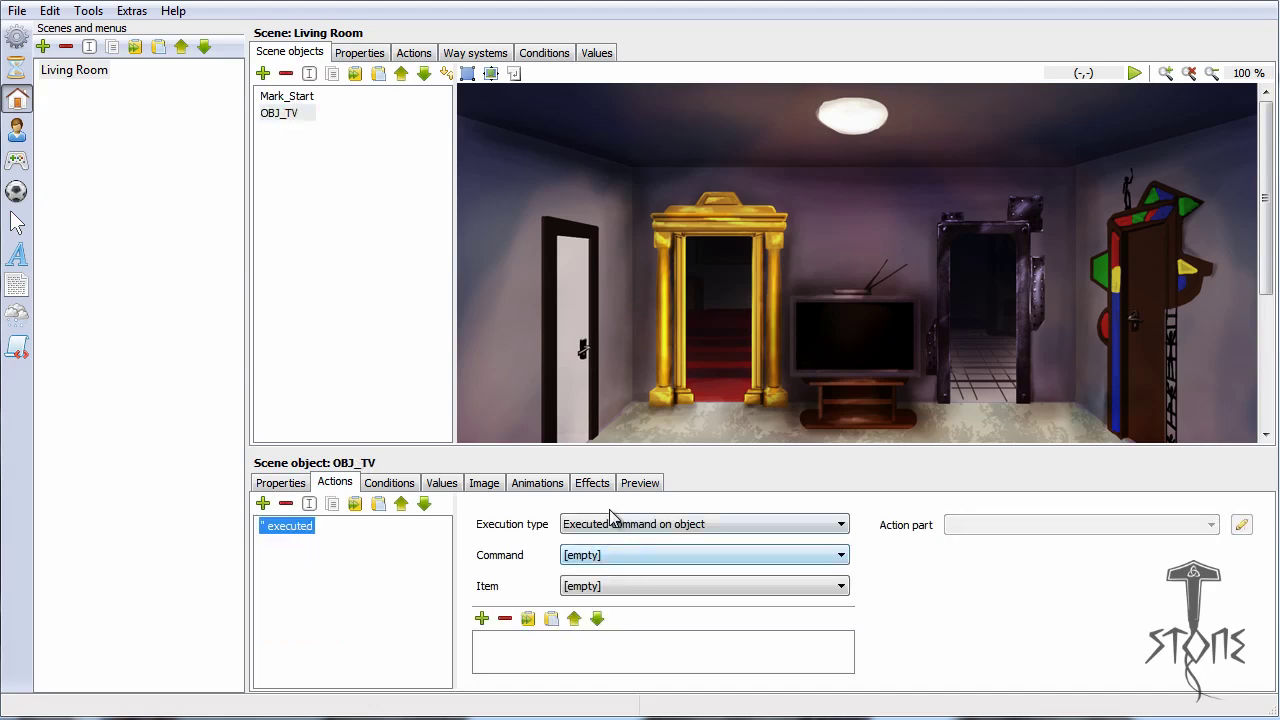
left_click(612, 555)
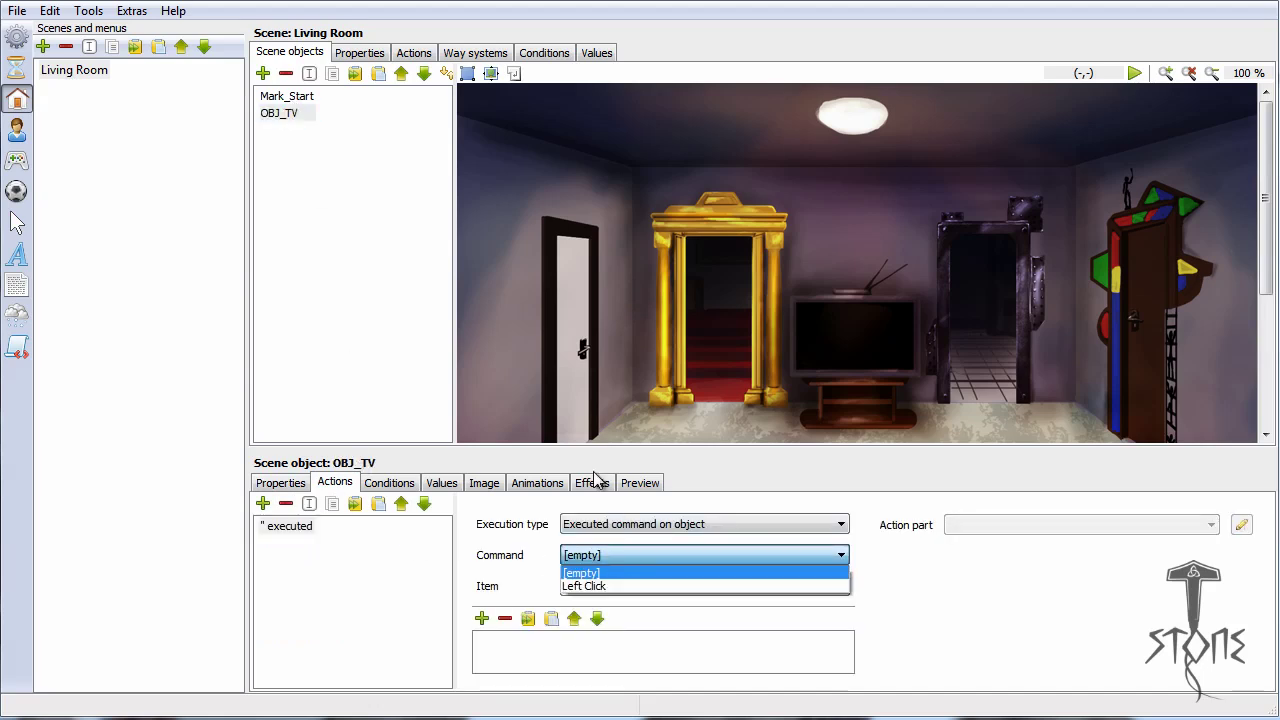
left_click(616, 584)
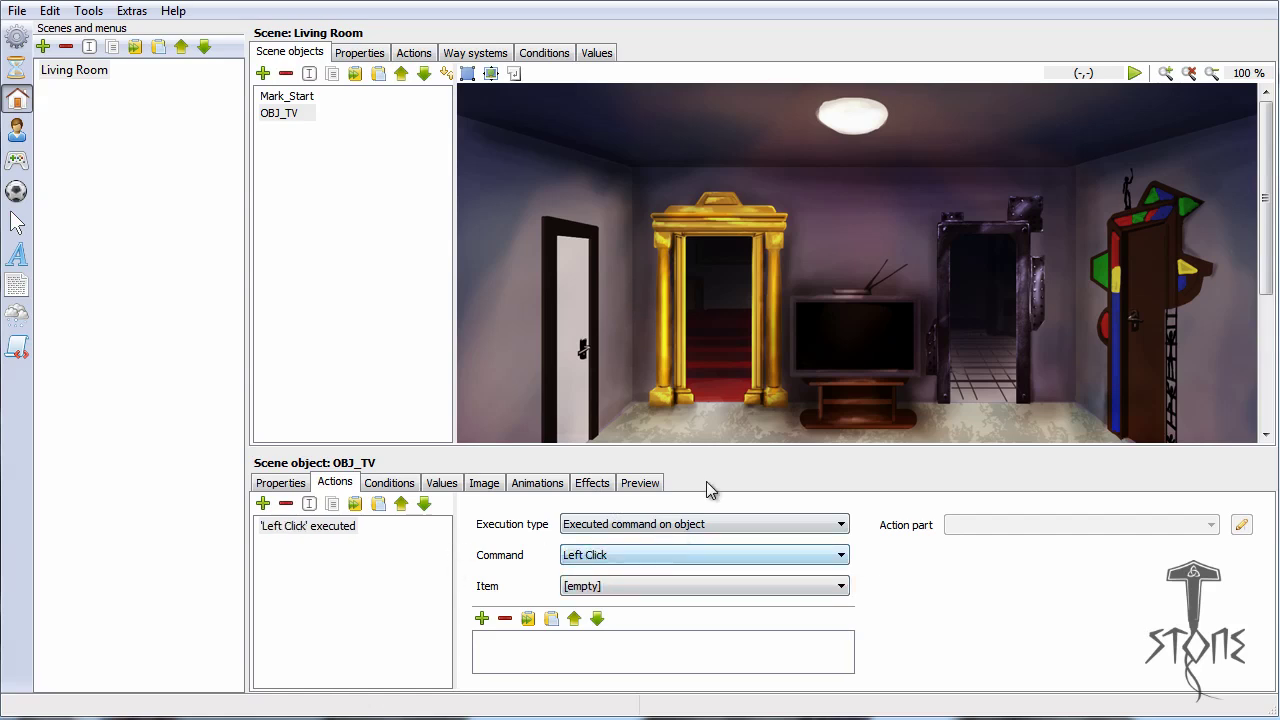
Step: Add a Display text action part to the Left Click action and assign it to the character Mainguy
left_click(482, 618)
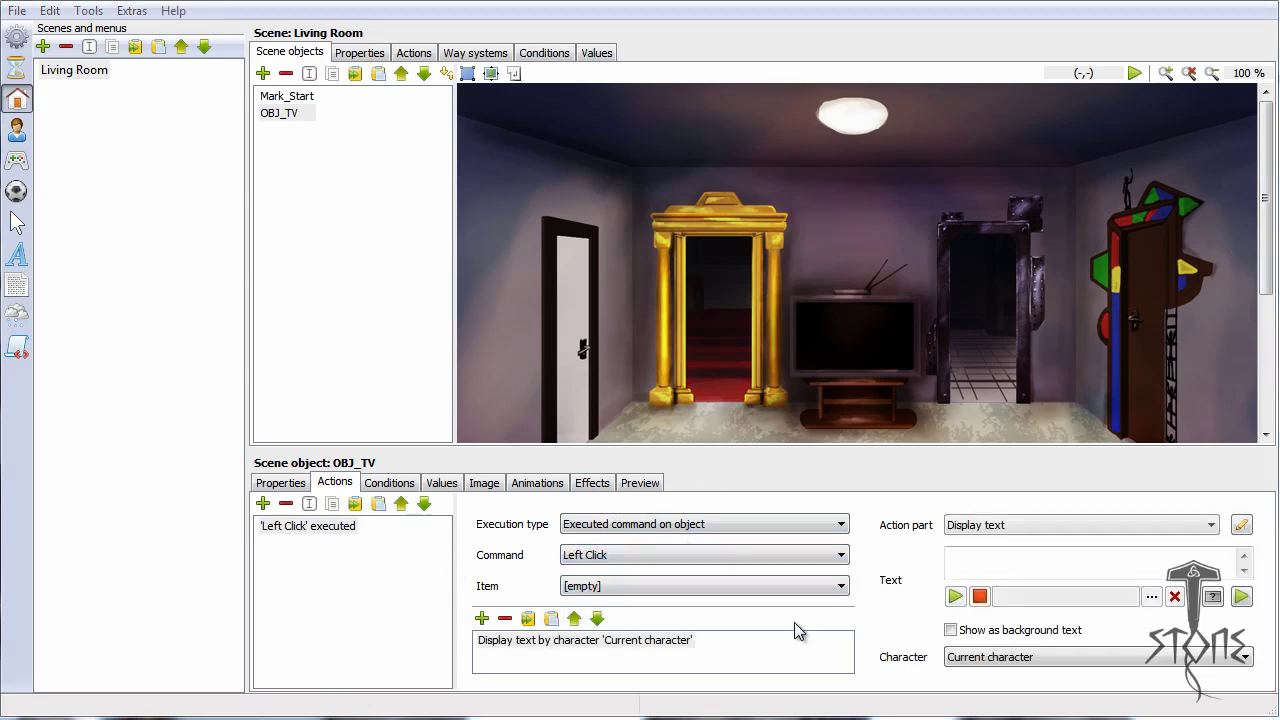
left_click(612, 645)
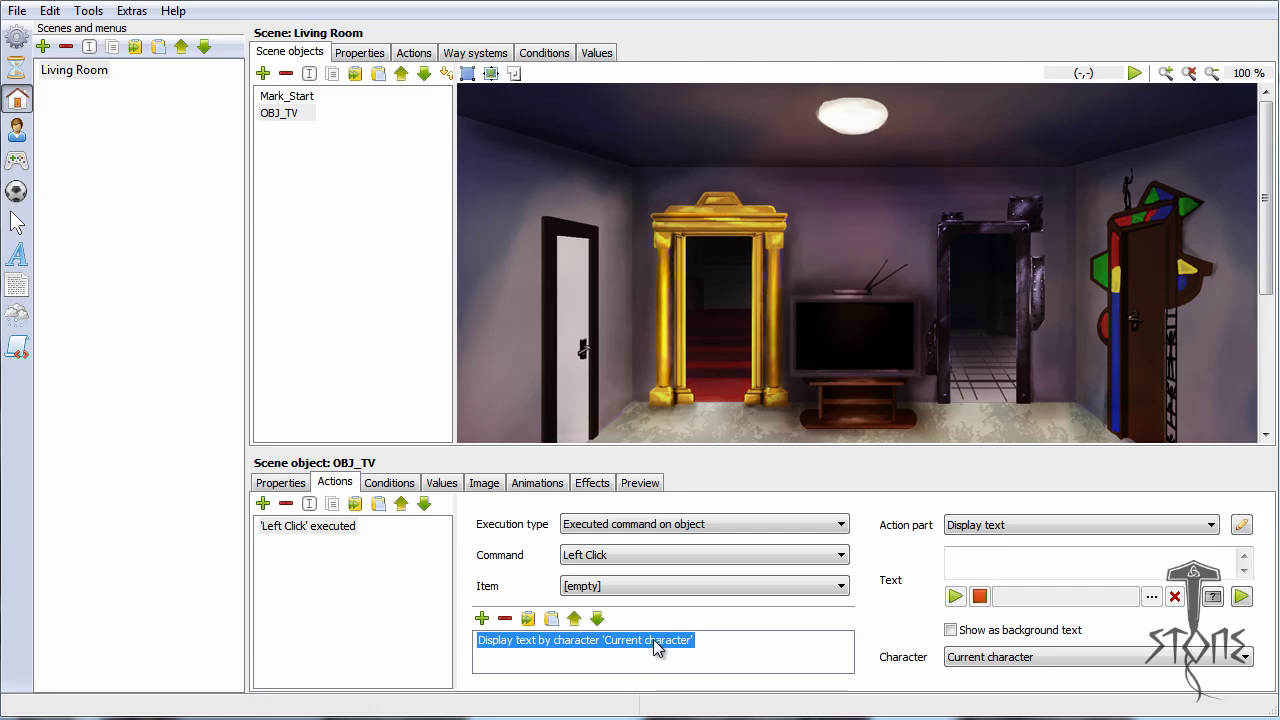
left_click(968, 657)
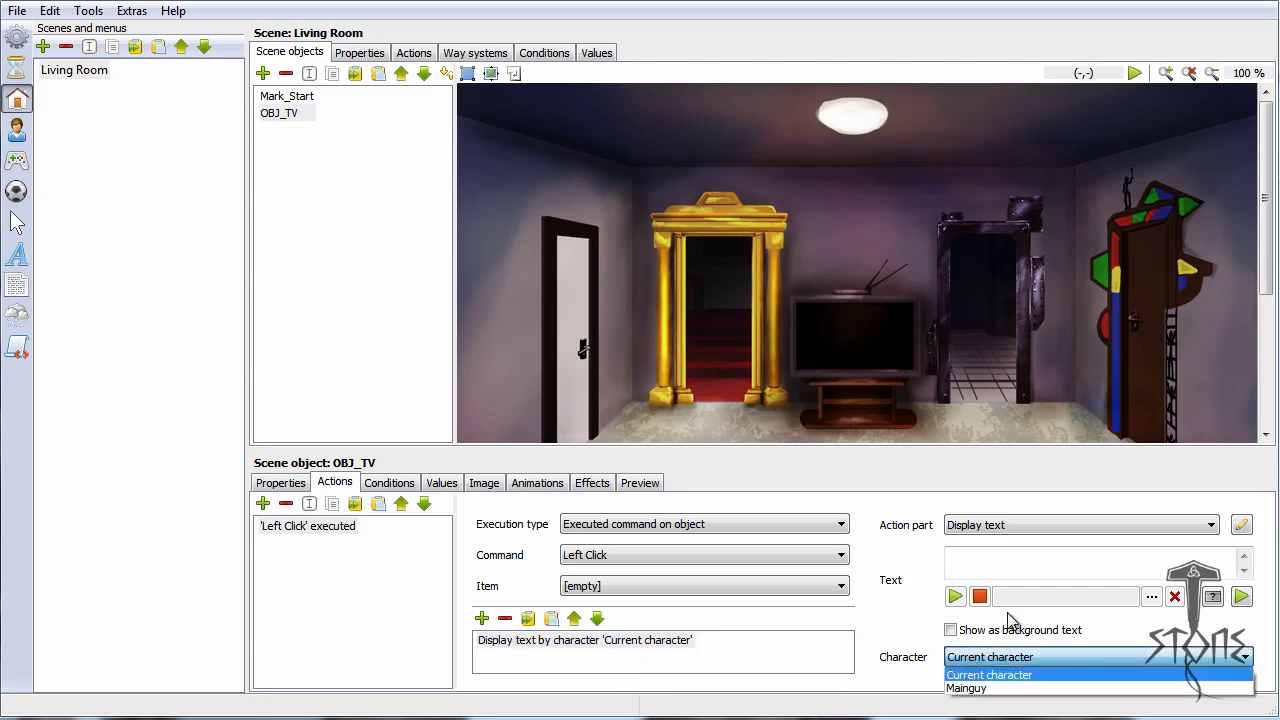
left_click(1015, 690)
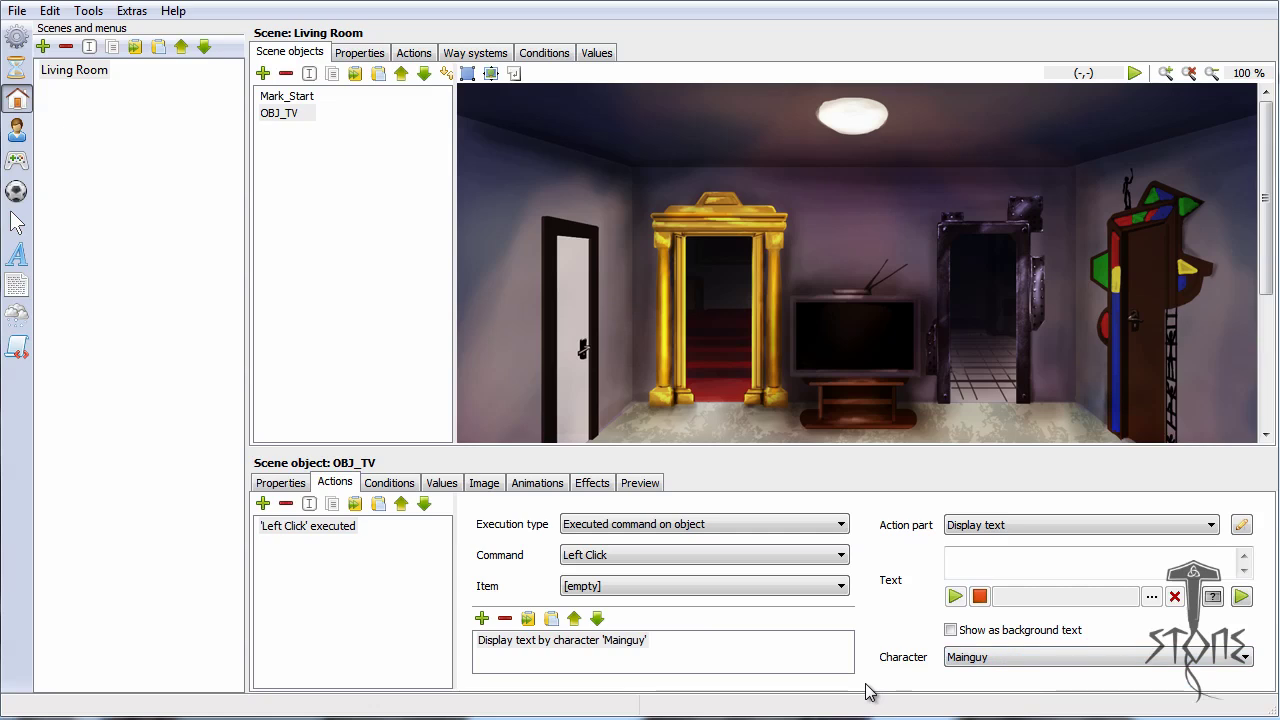
Step: Try Current character as the speaker of the displayed text and return the choice to Mainguy
left_click(1105, 655)
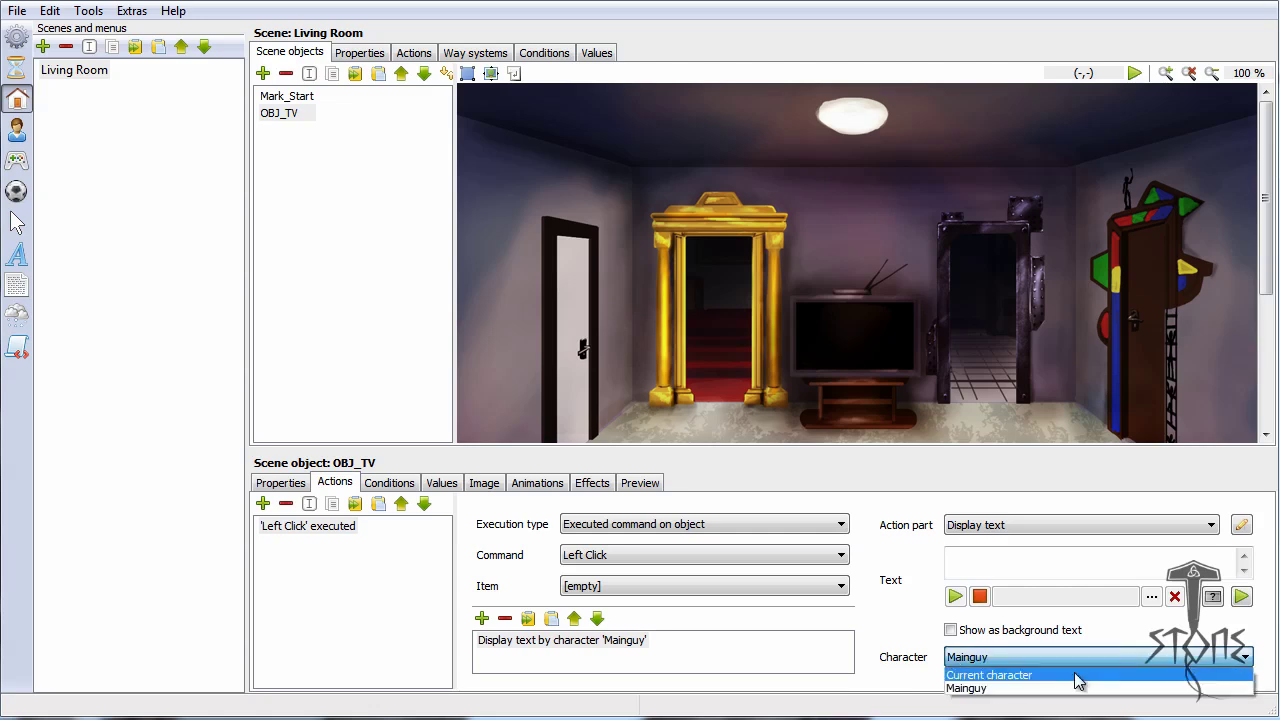
left_click(1078, 678)
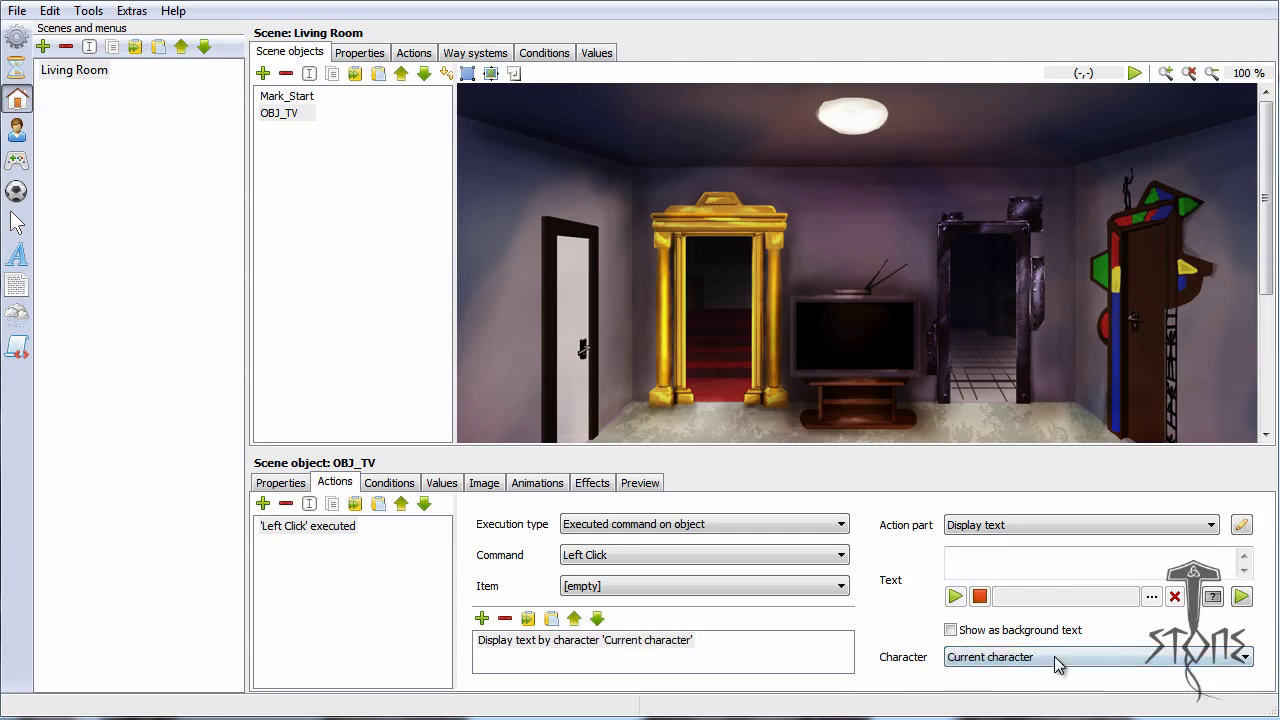
left_click(1058, 666)
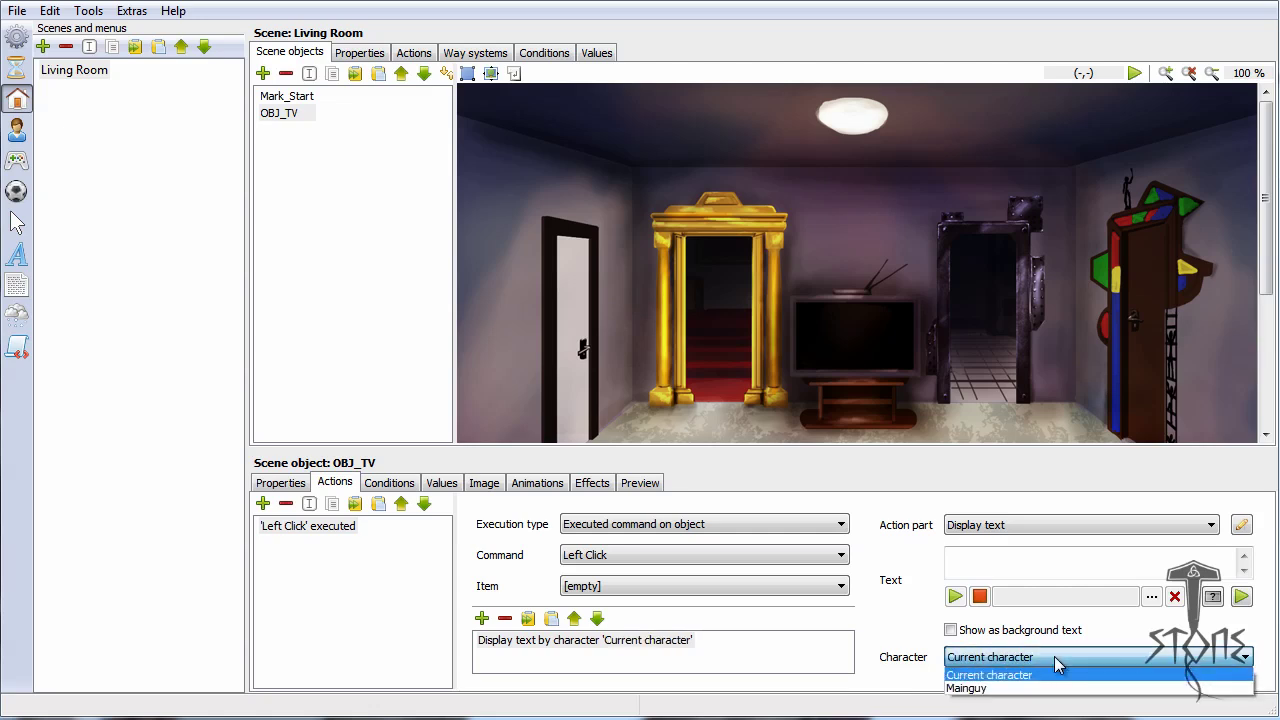
left_click(987, 689)
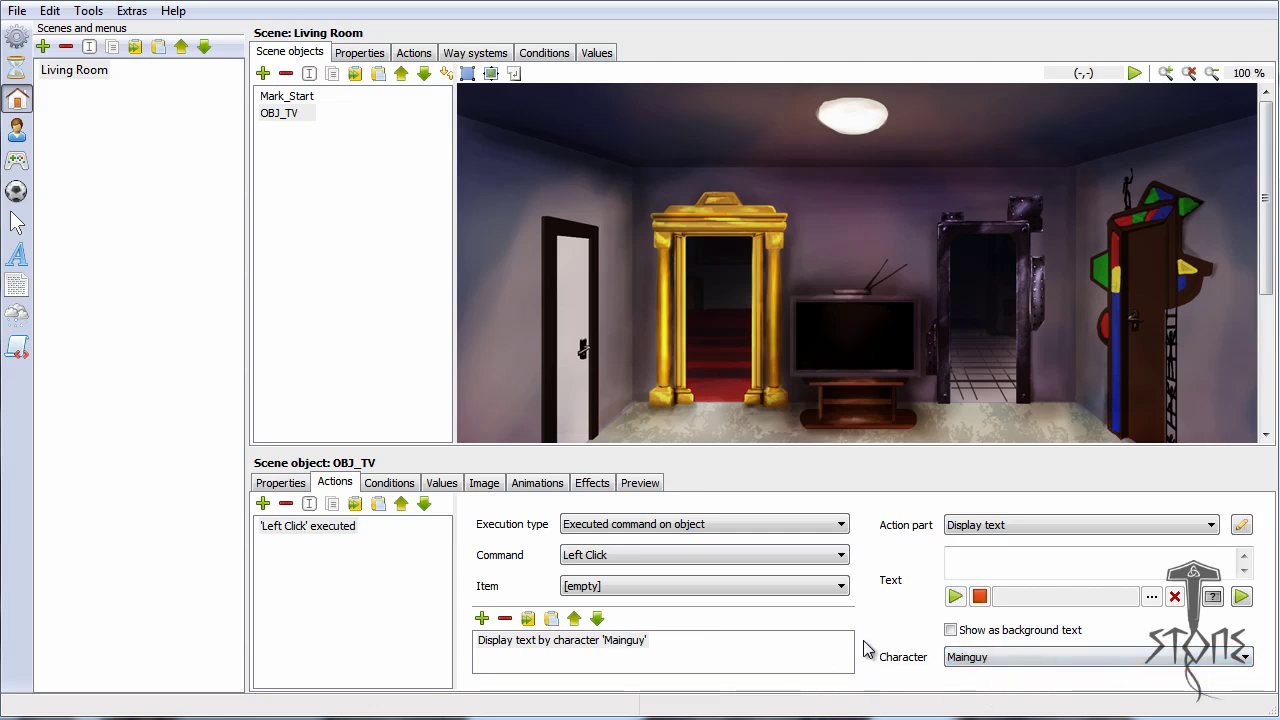
left_click(978, 657)
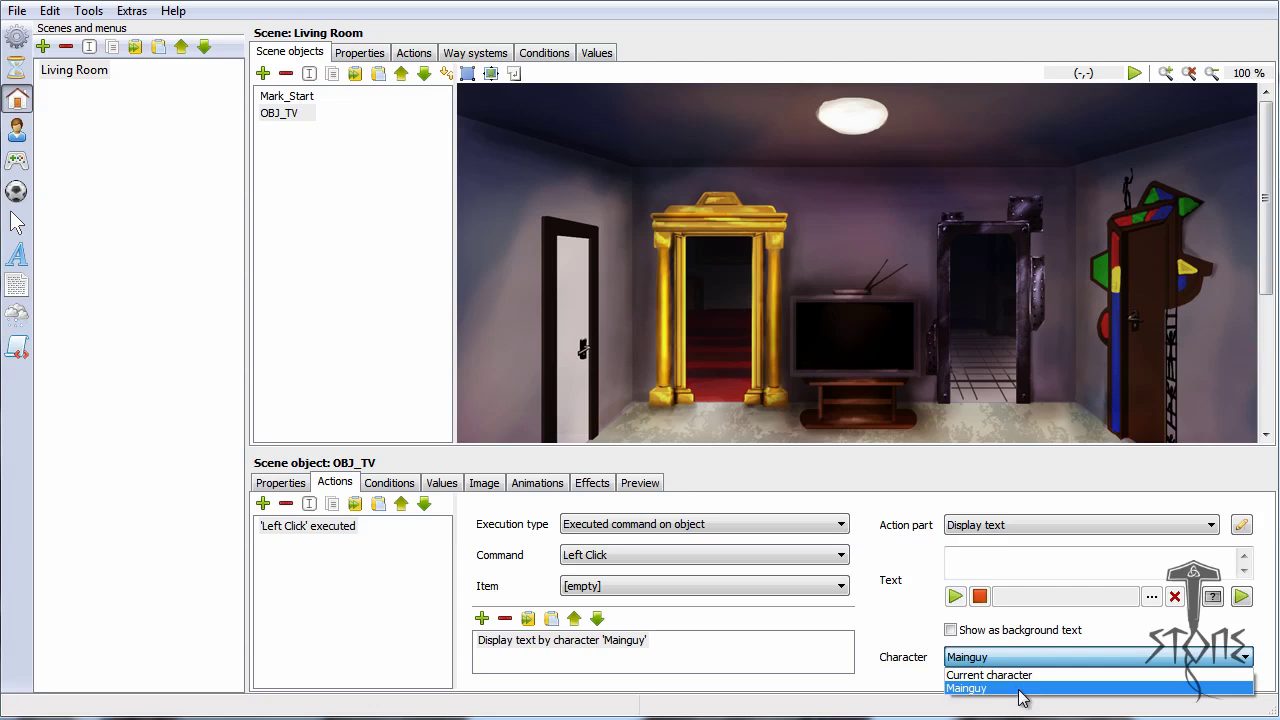
left_click(1020, 690)
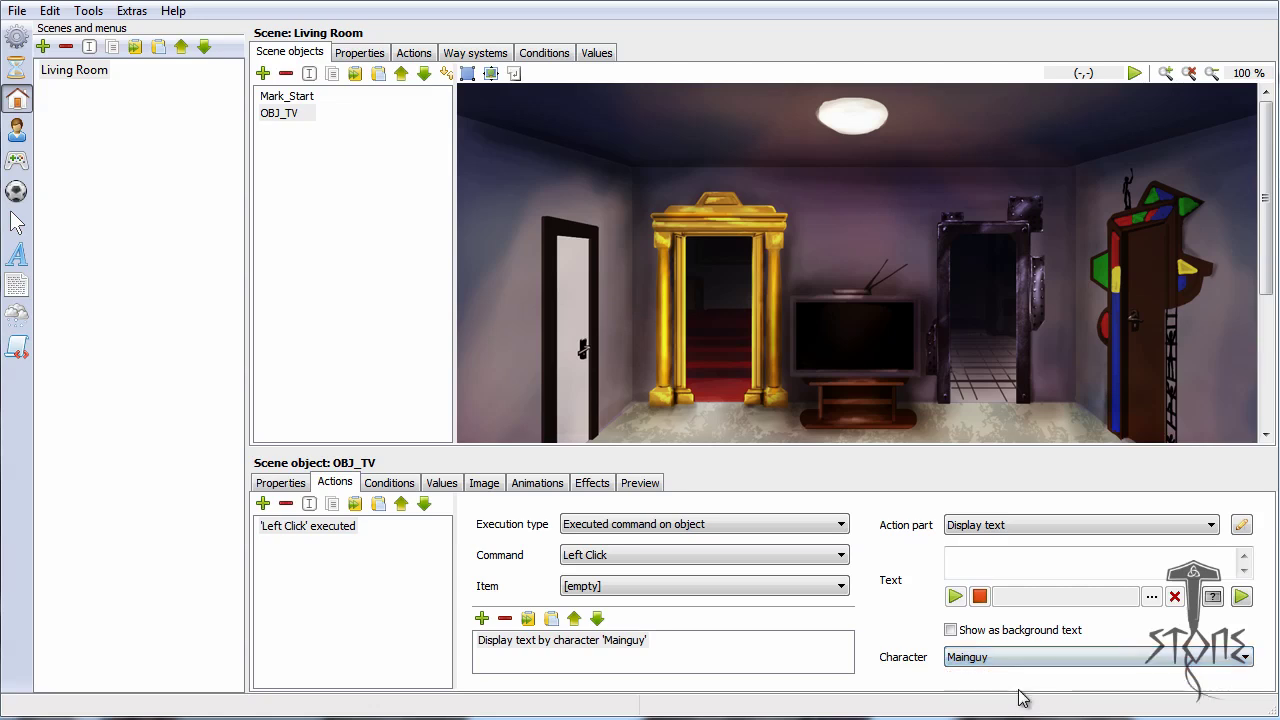
Step: Enter "Hey, this is a neat action which got executed at the object." as the text to display
left_click(989, 568)
type("Hey, this is a neat action")
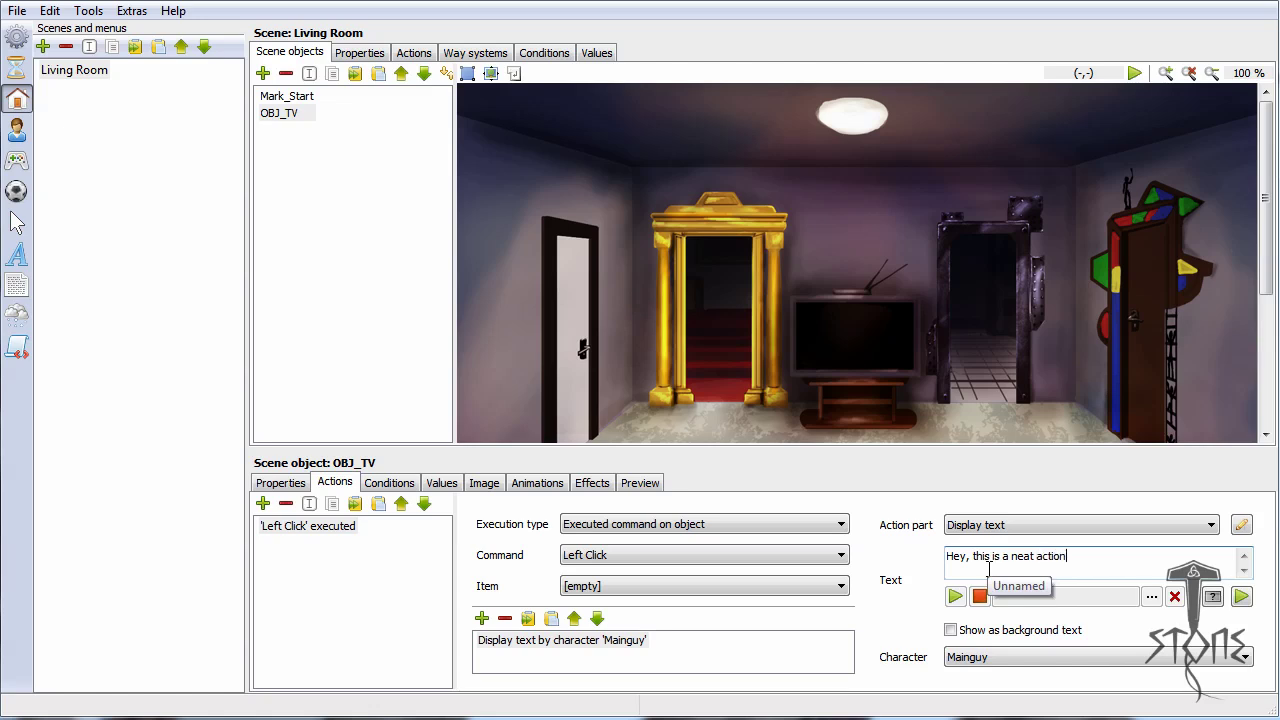
type("which got executed at the object.")
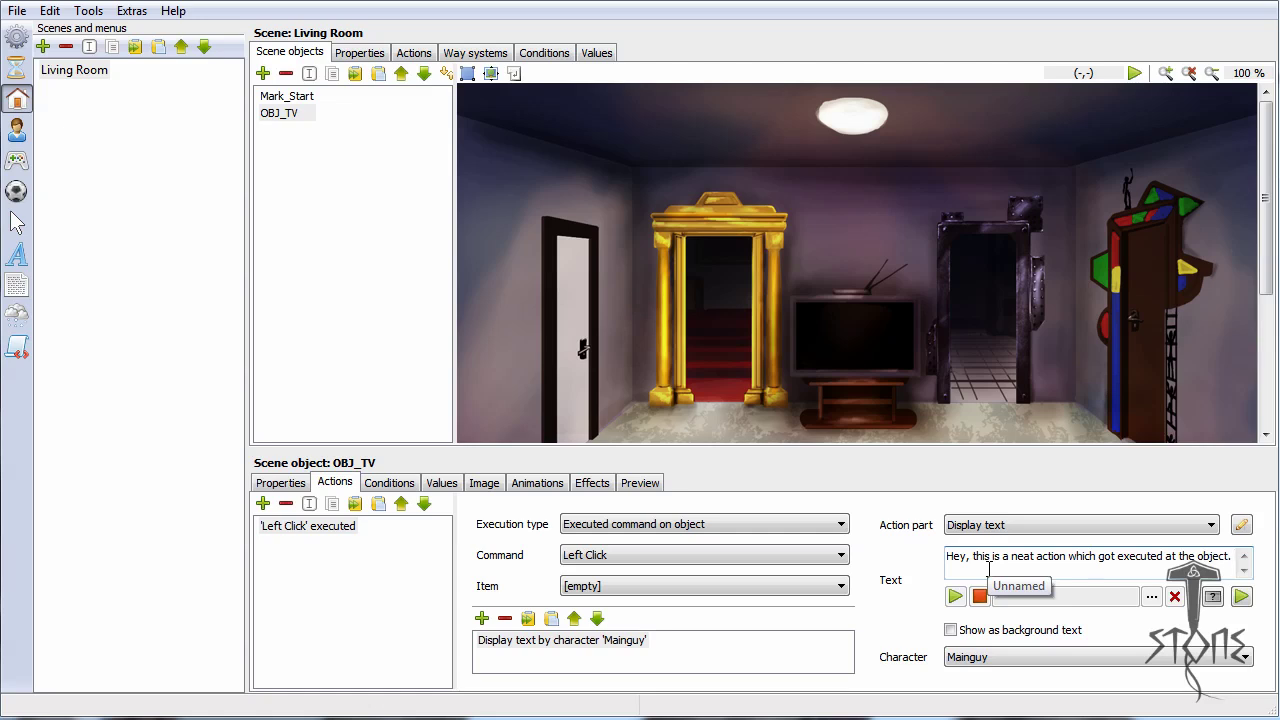
Step: Run the game, try out the television in the Living Room, and close the player
left_click(131, 12)
left_click(175, 182)
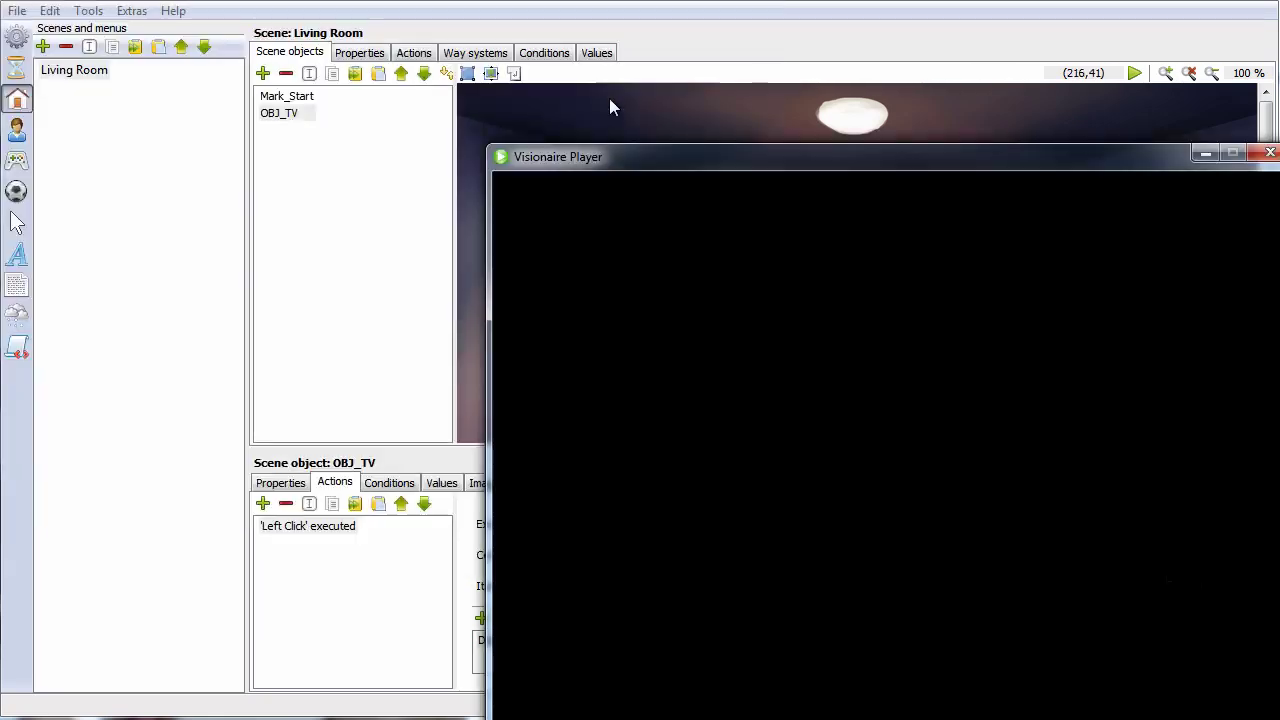
left_click_drag(932, 165, 680, 38)
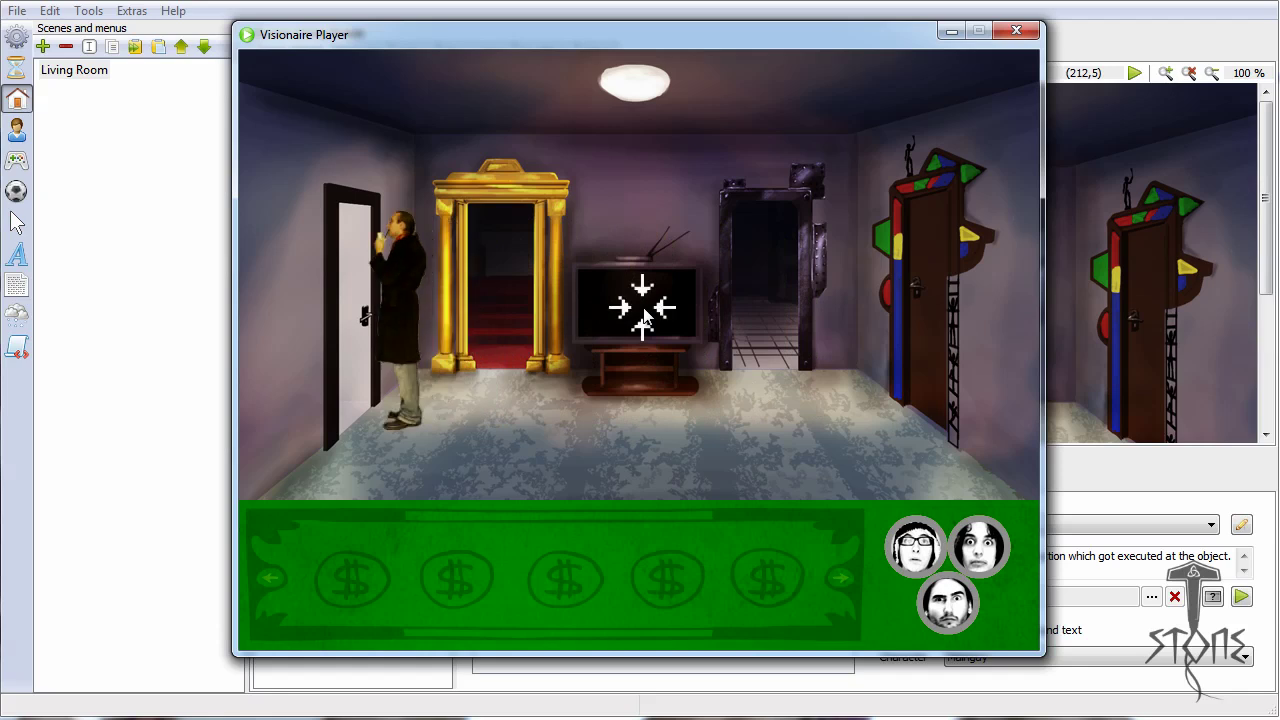
left_click(671, 414)
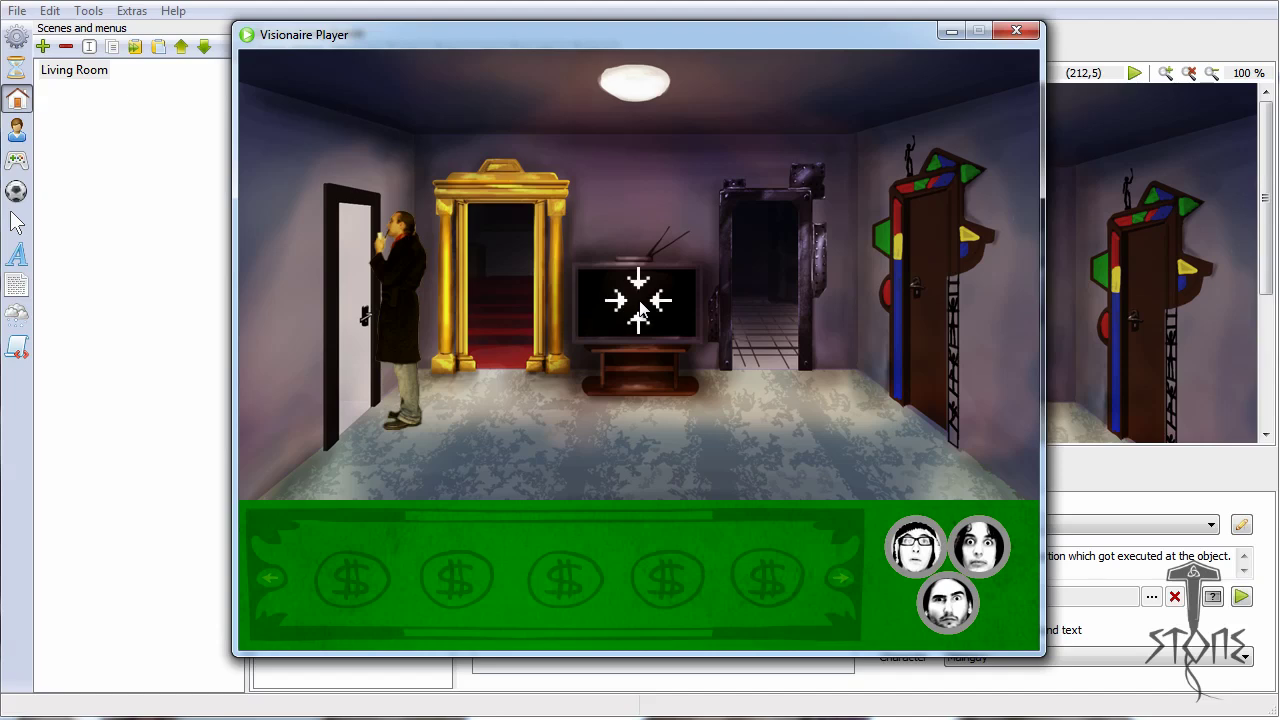
left_click(1018, 31)
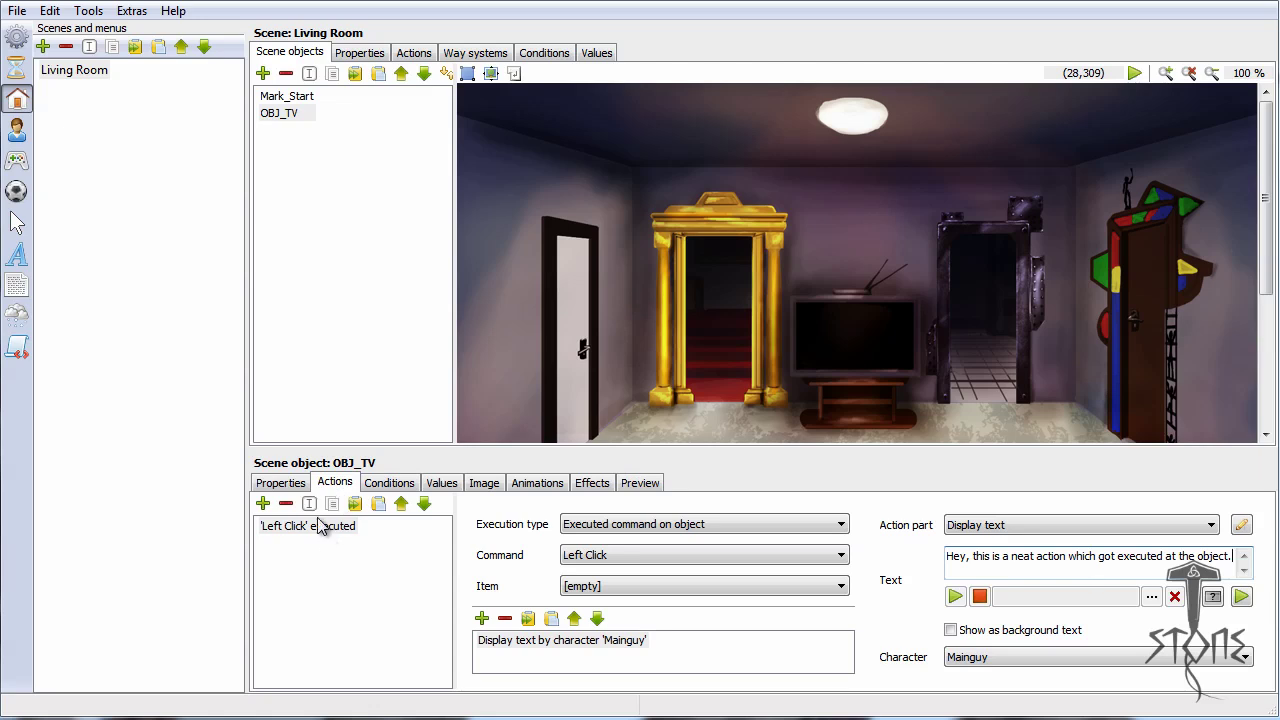
Step: Place OBJ_TV's character position on the floor in front of the television at X 400, Y 362, facing 90°, and name the object Television
left_click(284, 117)
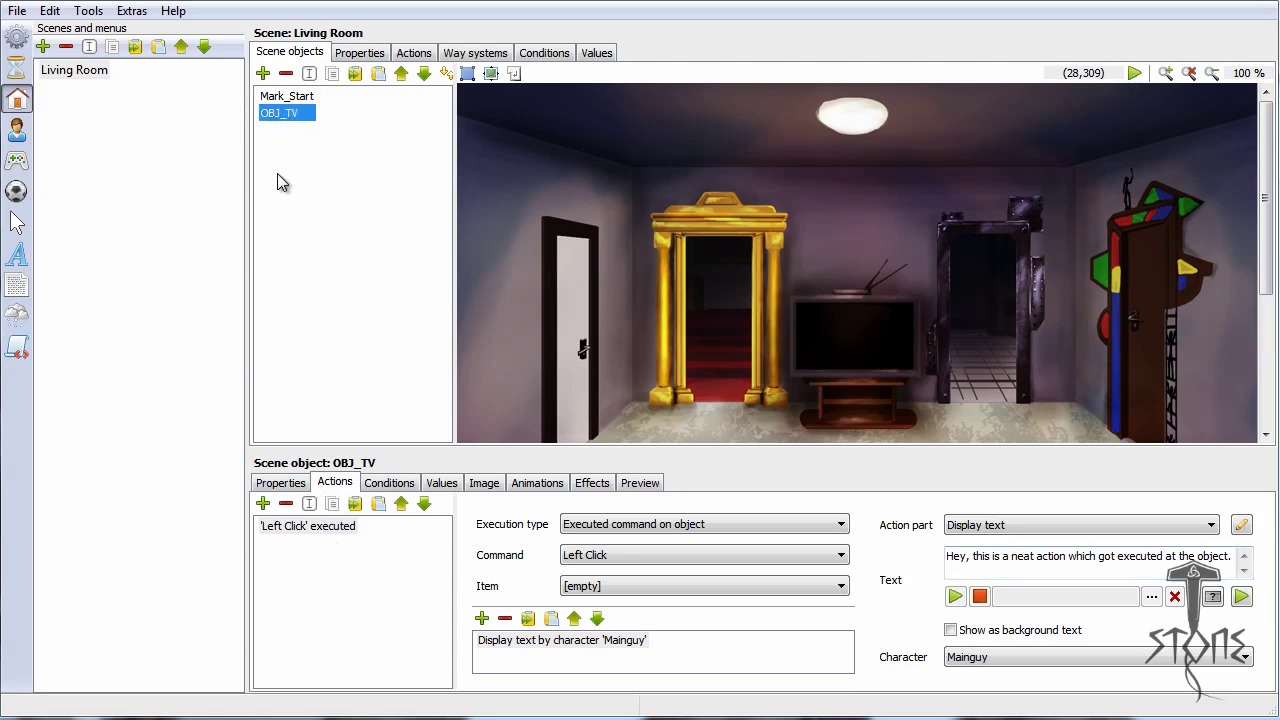
left_click(283, 483)
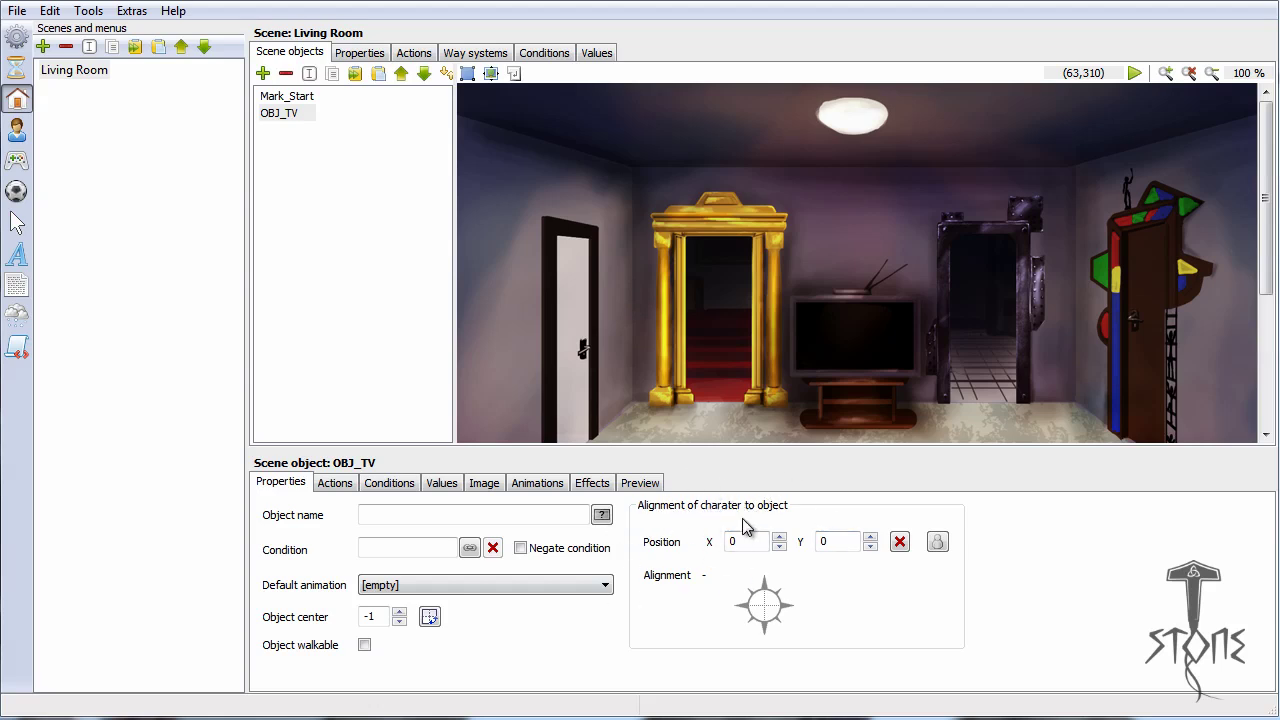
left_click(937, 543)
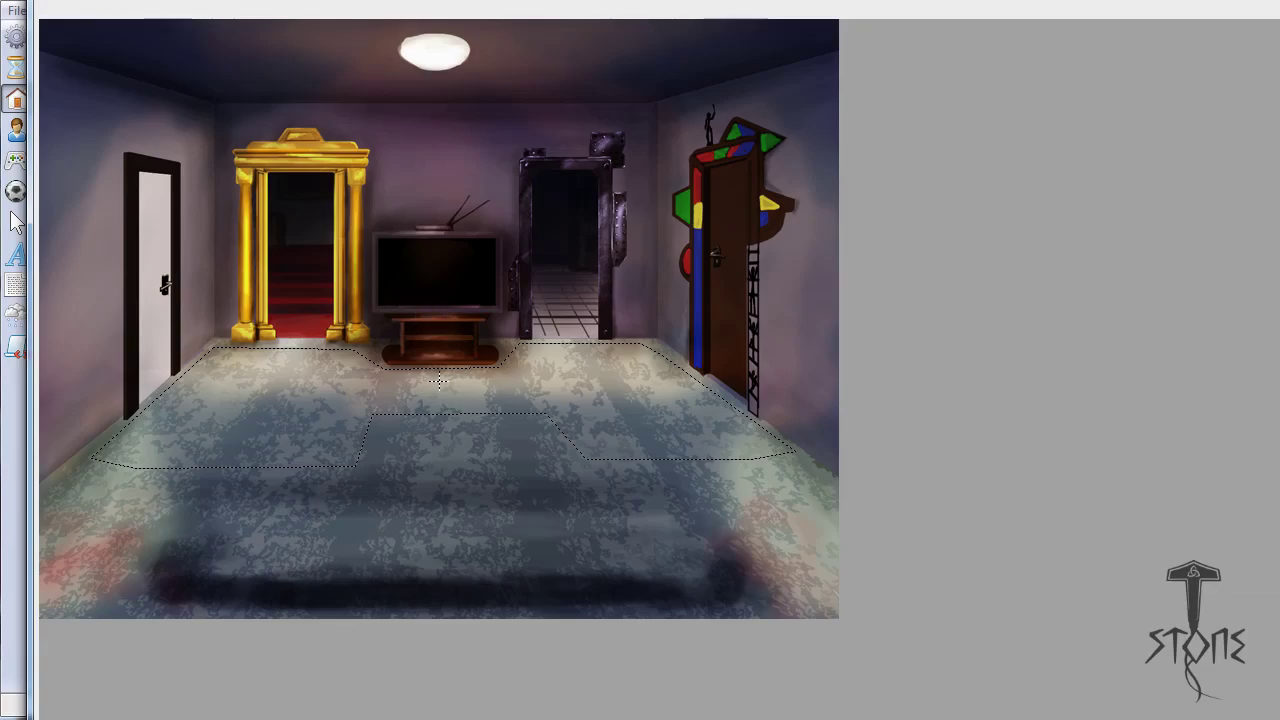
left_click(440, 381)
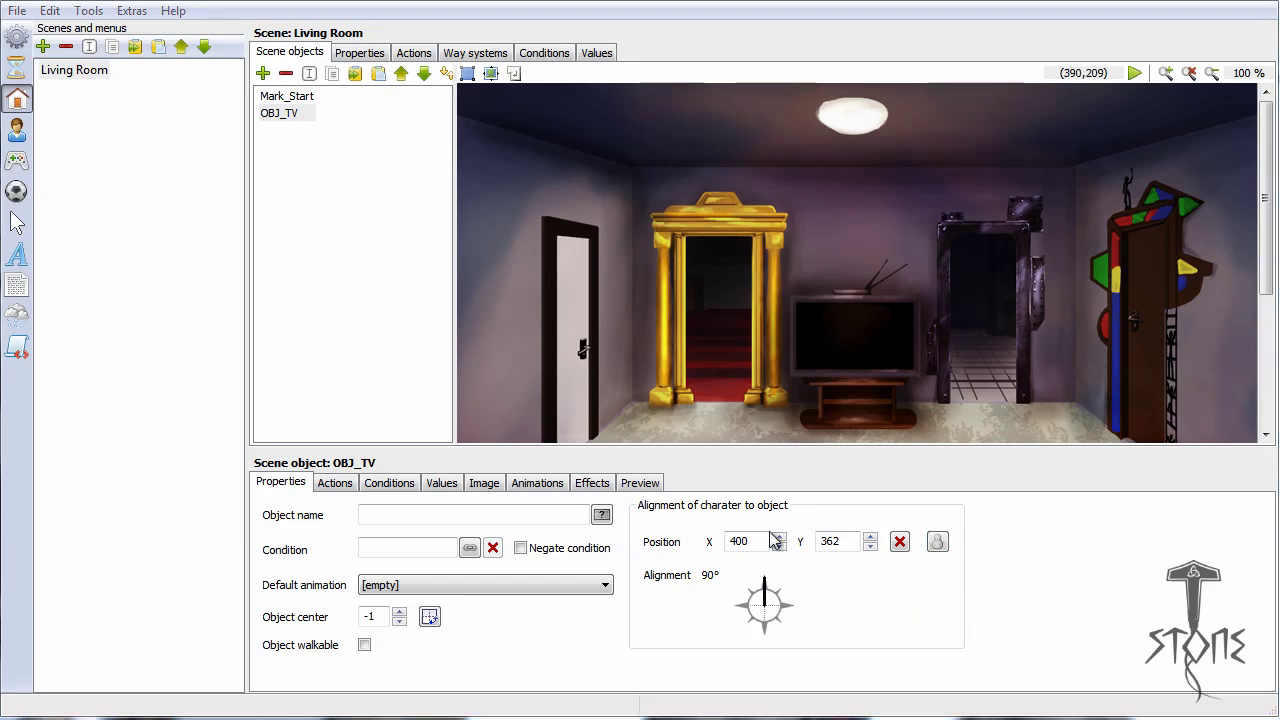
left_click(937, 541)
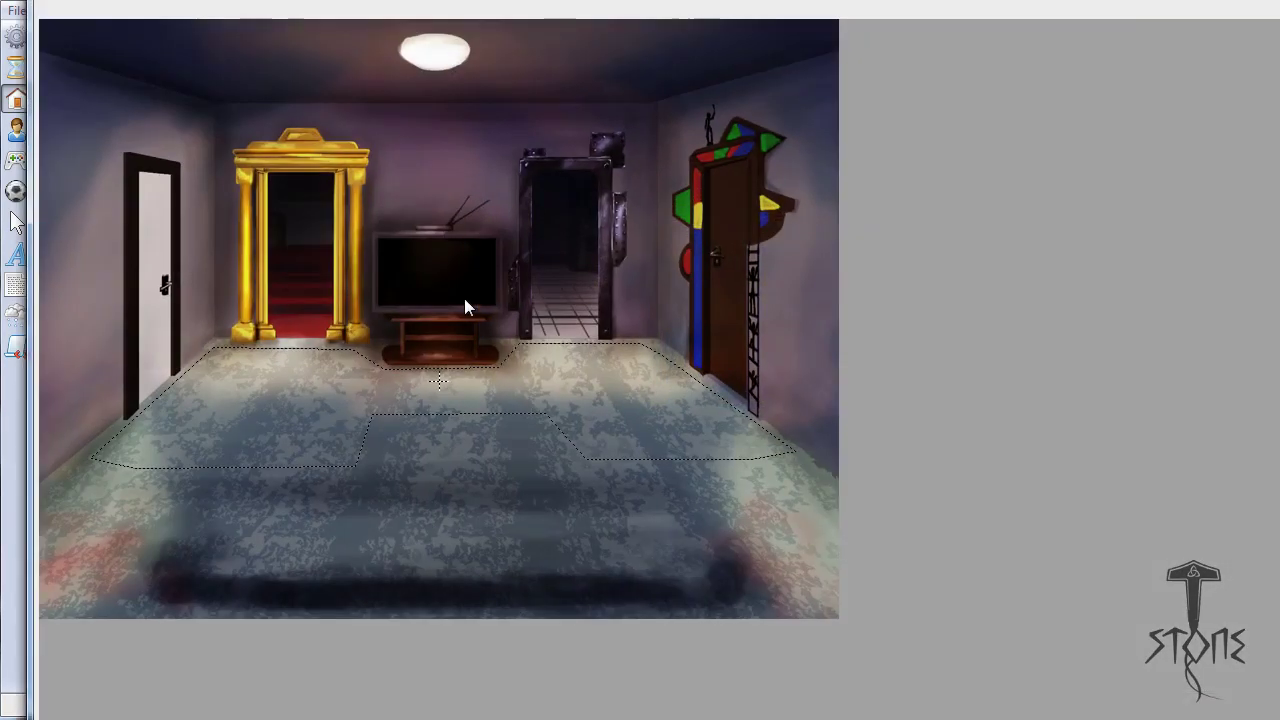
left_click(438, 380)
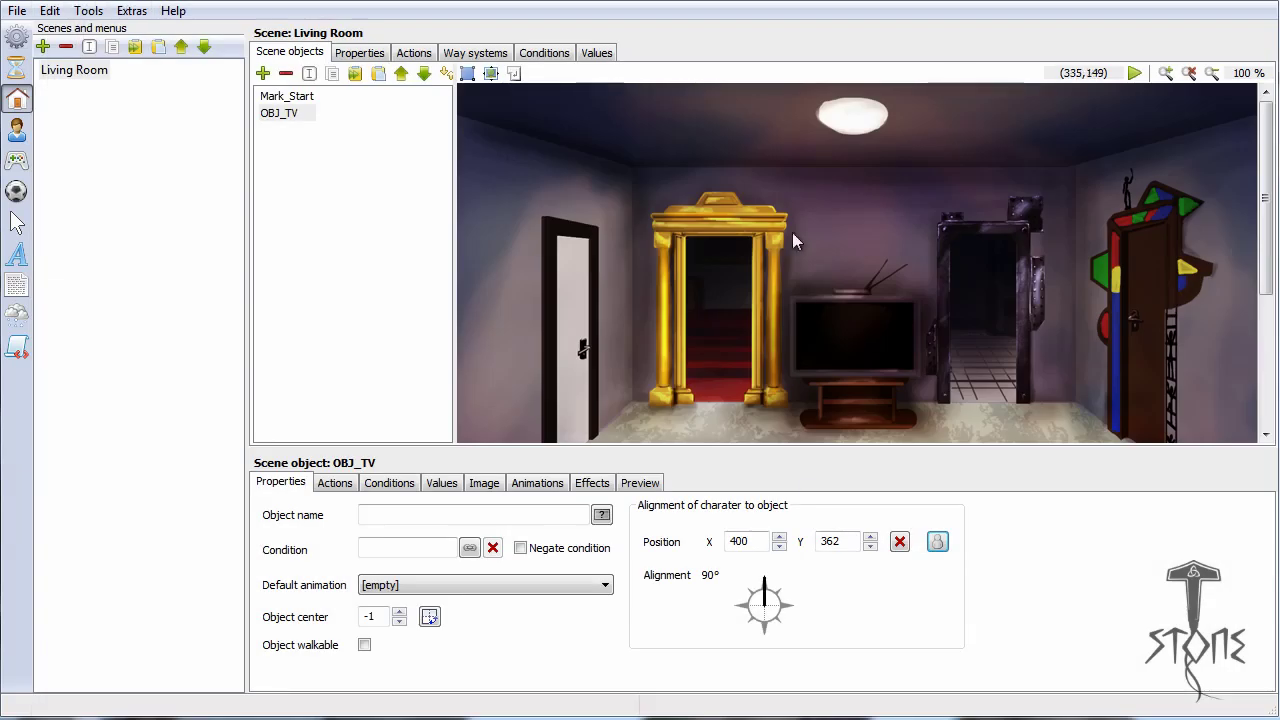
left_click(490, 510)
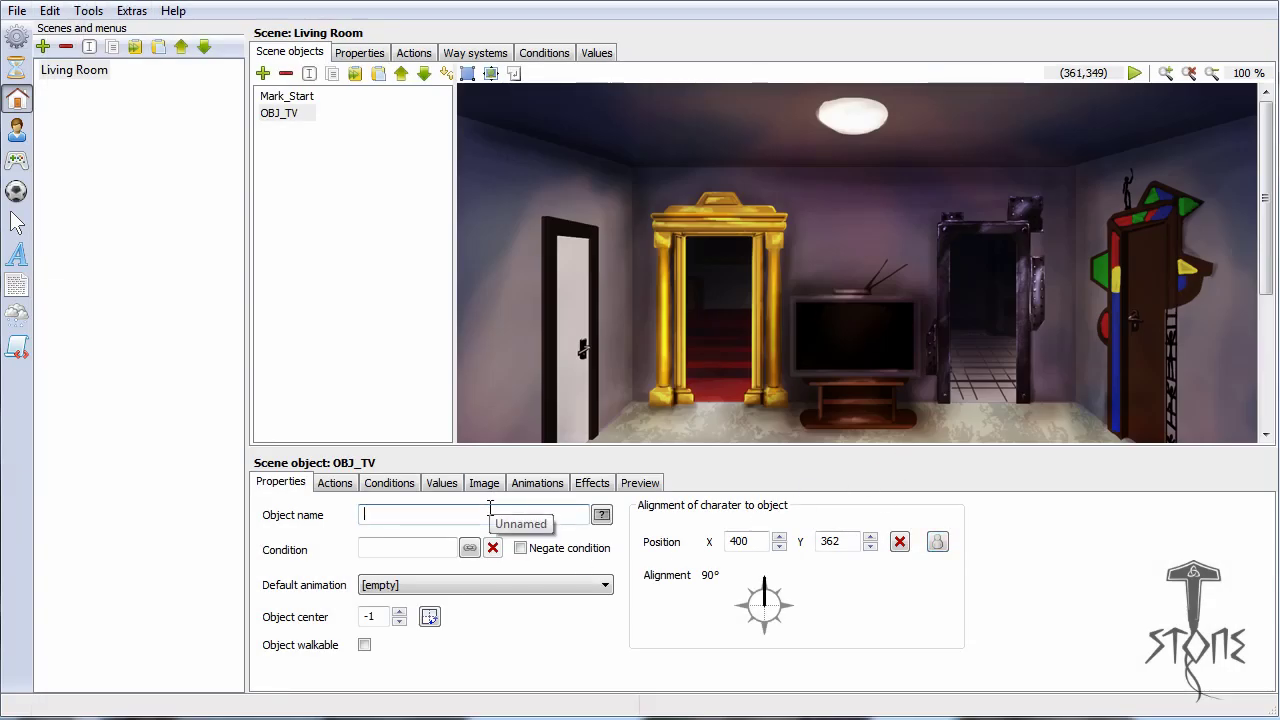
type("Television")
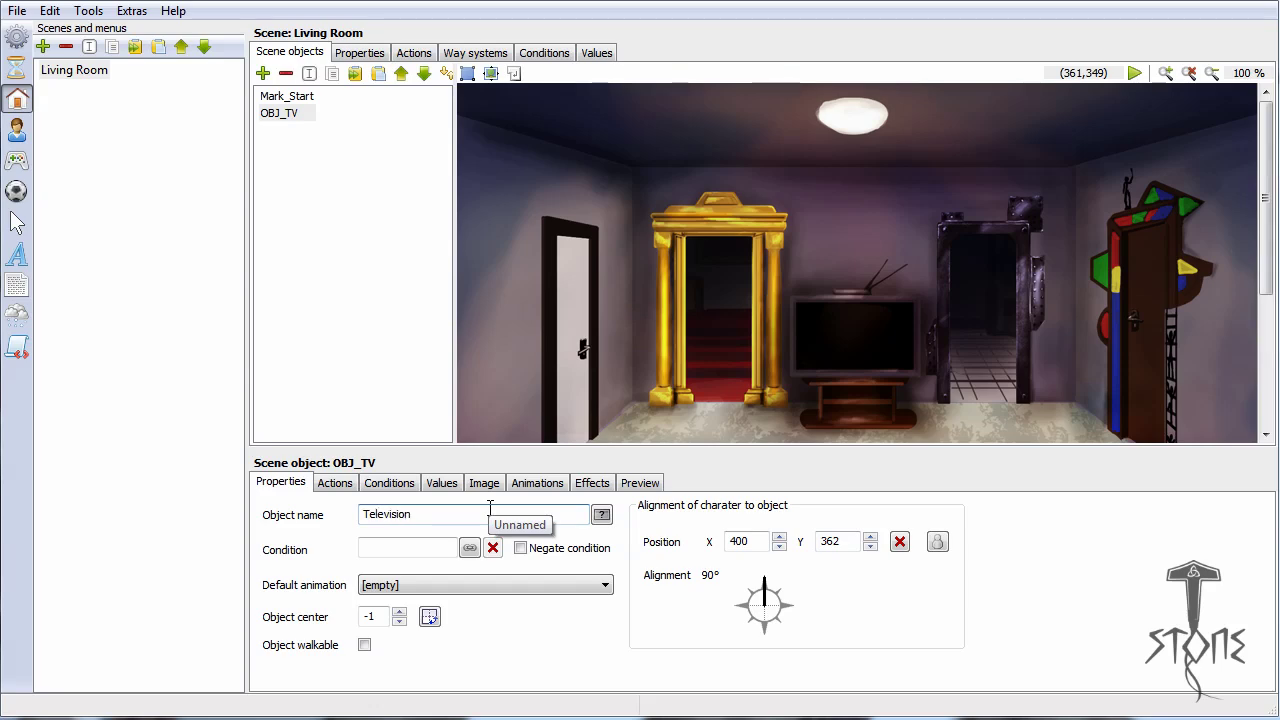
Step: Run the game again and test the left-click action on the Television object
left_click(132, 10)
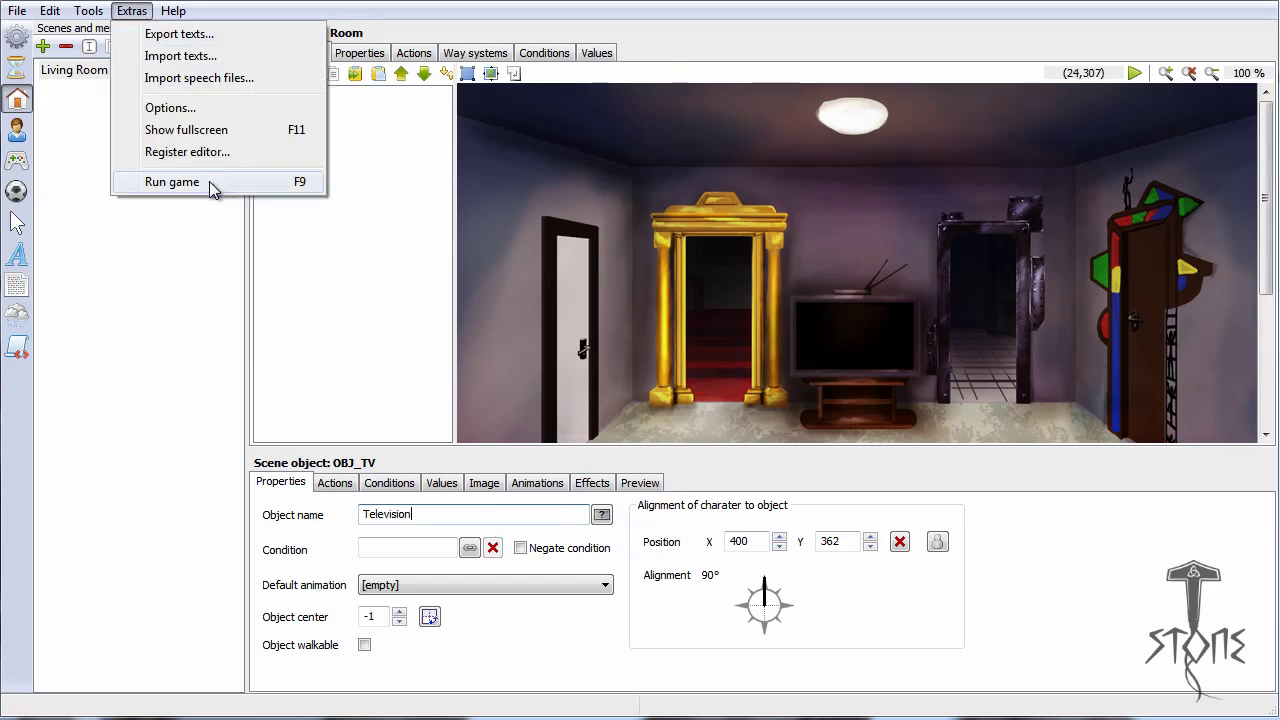
left_click(168, 180)
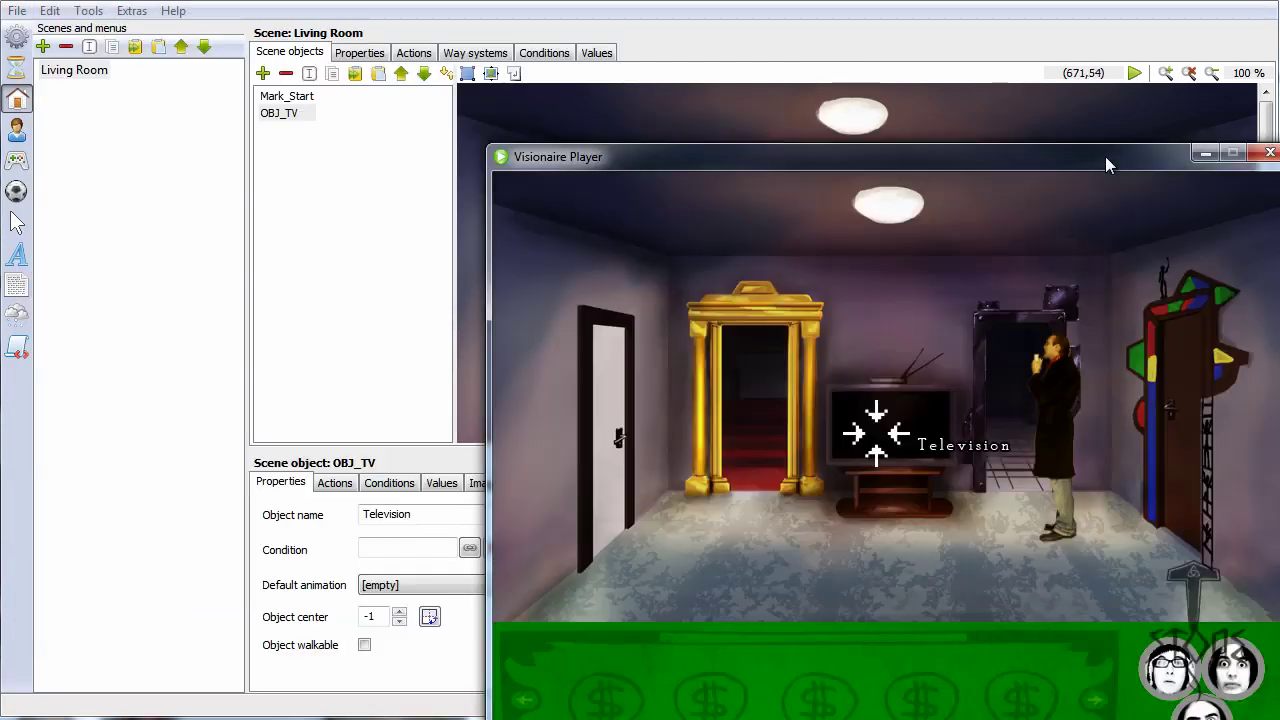
left_click_drag(1105, 156, 896, 40)
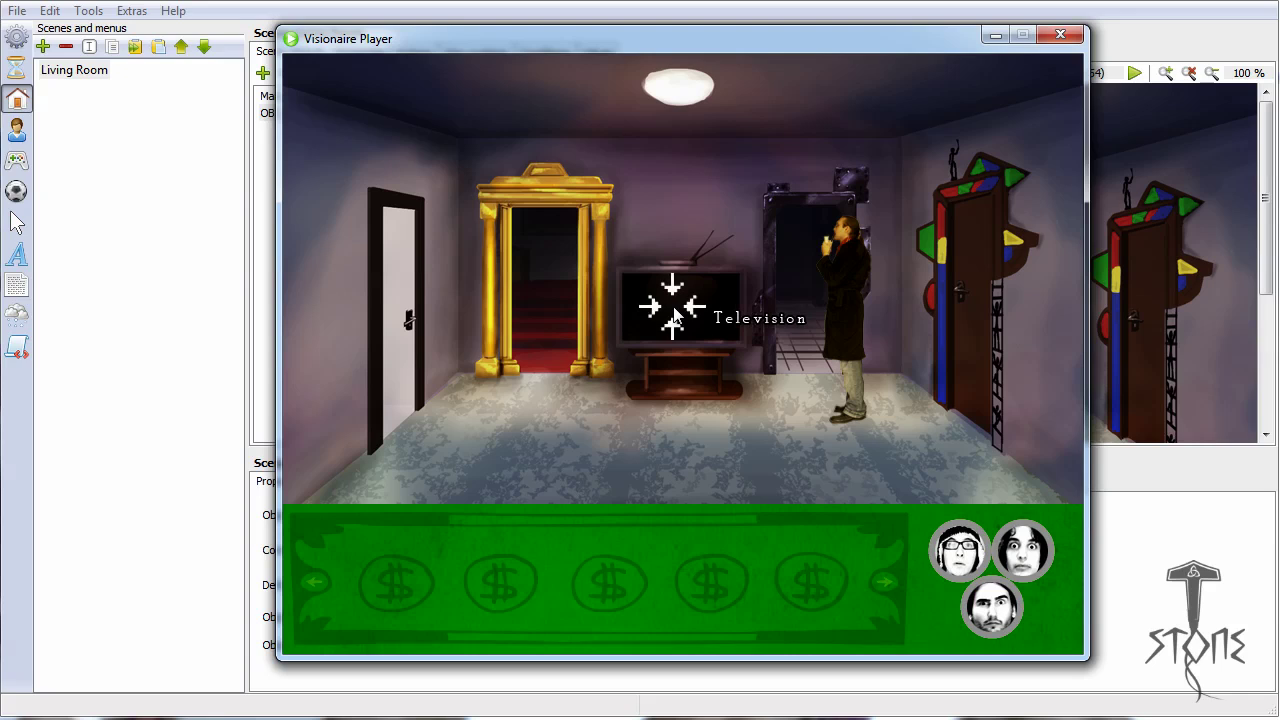
left_click(674, 312)
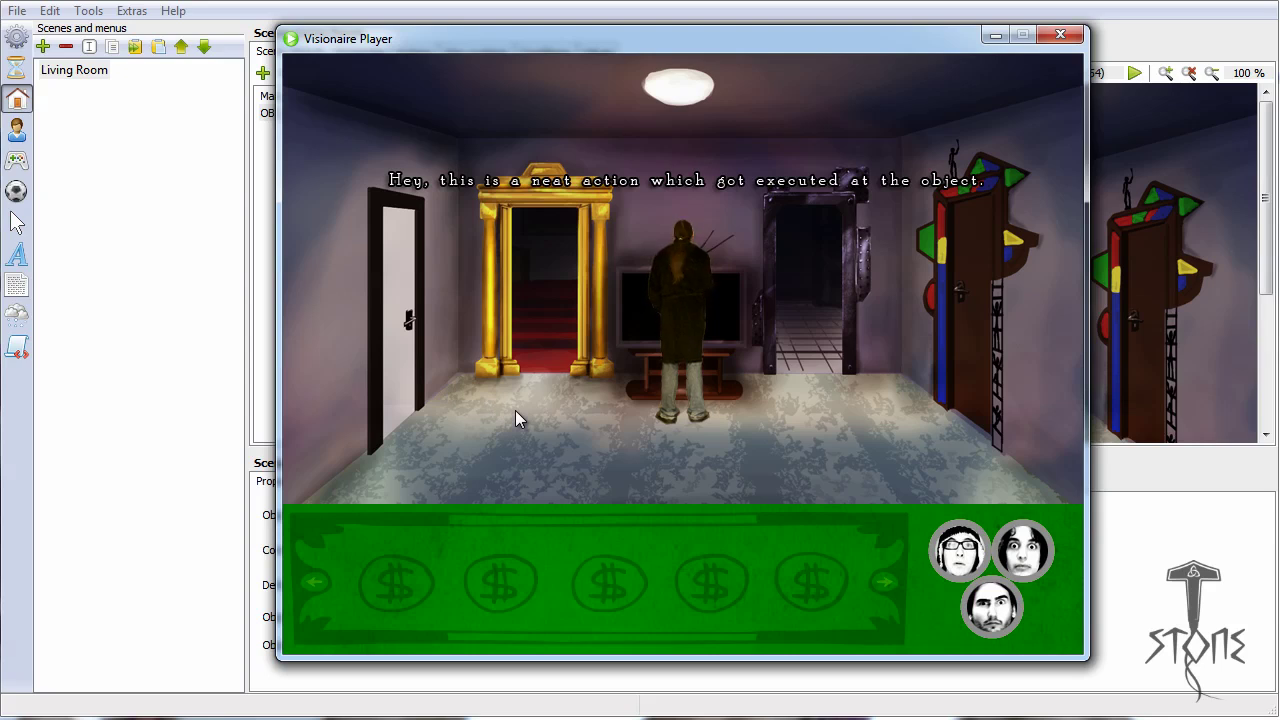
left_click(709, 313)
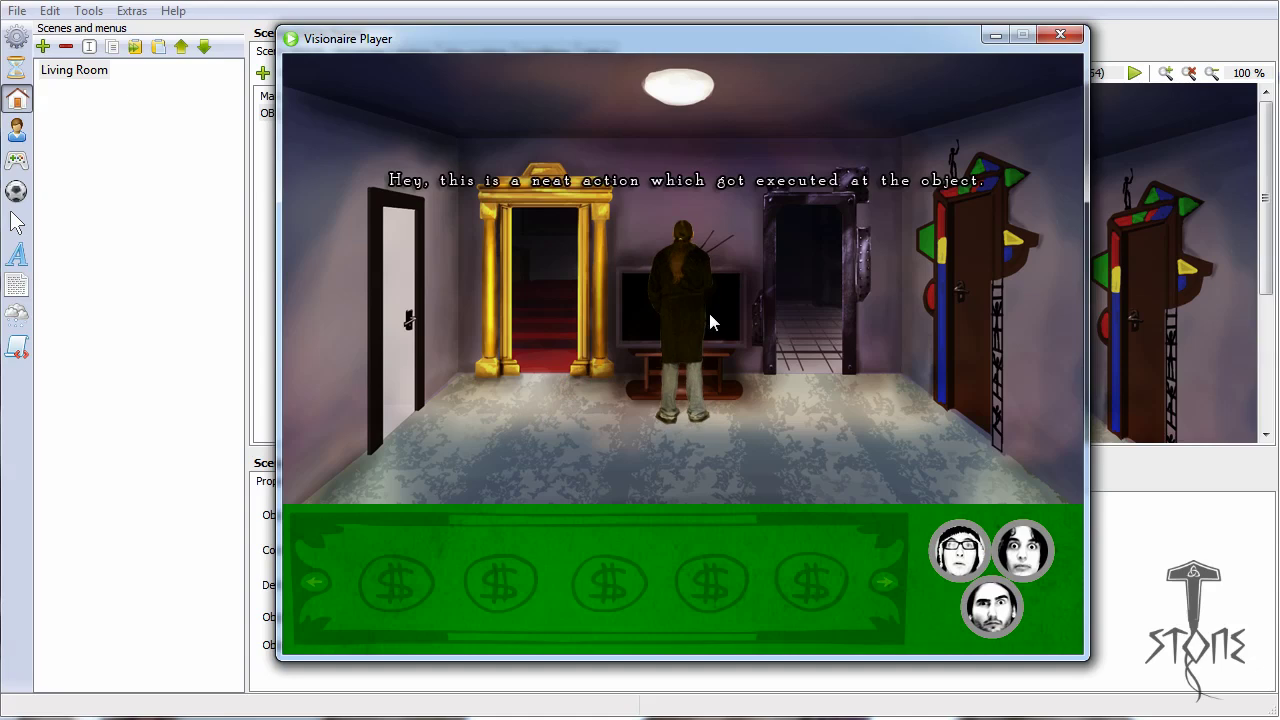
Step: Close the game player and open the Left Click action of the OBJ_TV object for editing
left_click(1060, 35)
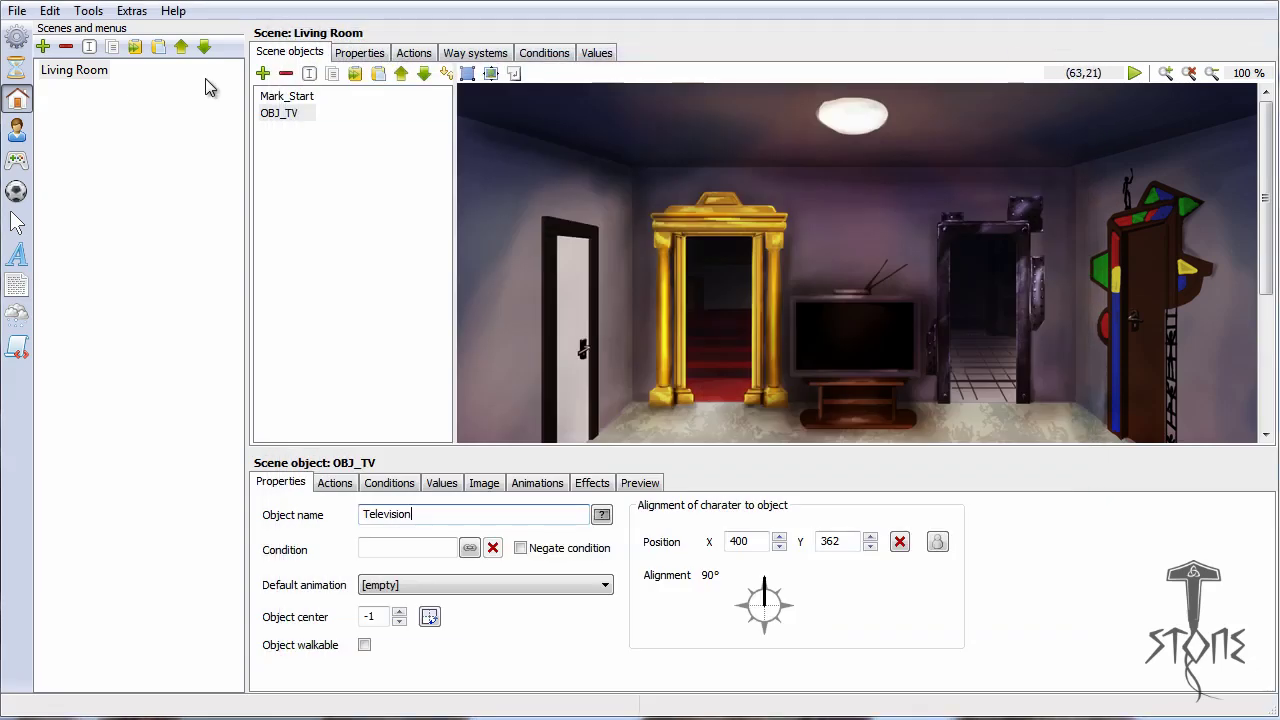
left_click(279, 114)
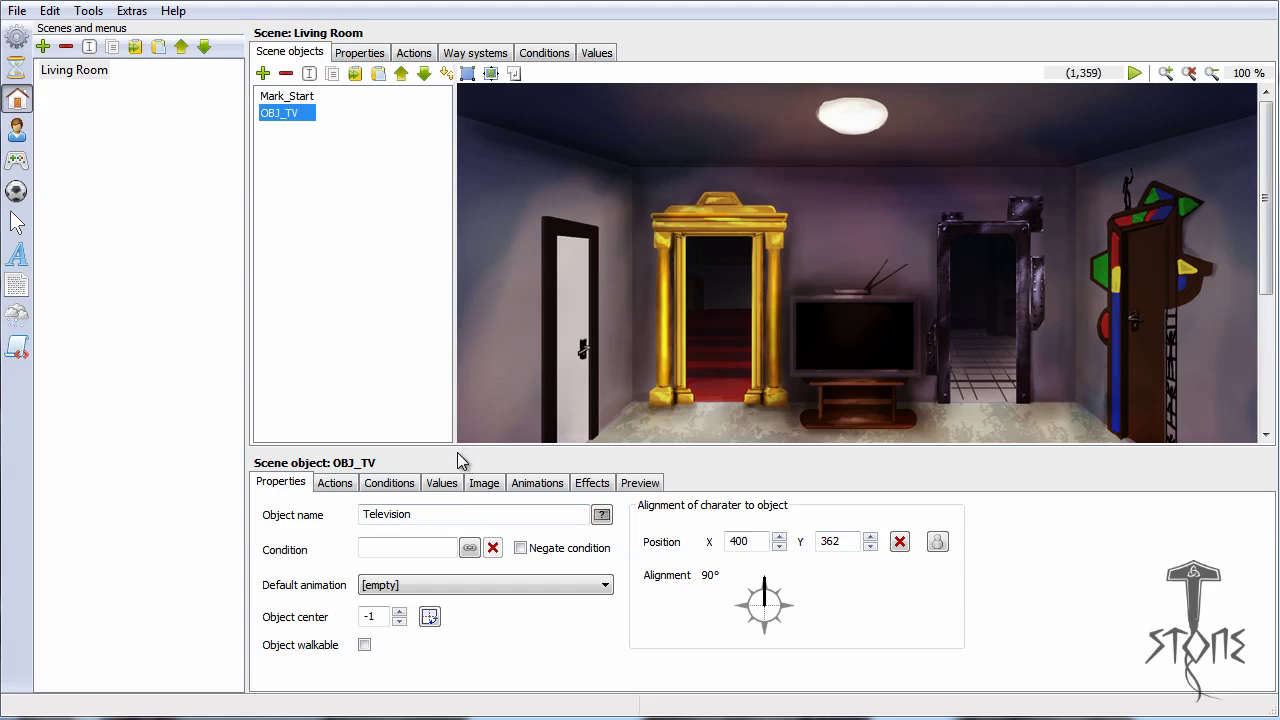
left_click(334, 484)
left_click(327, 526)
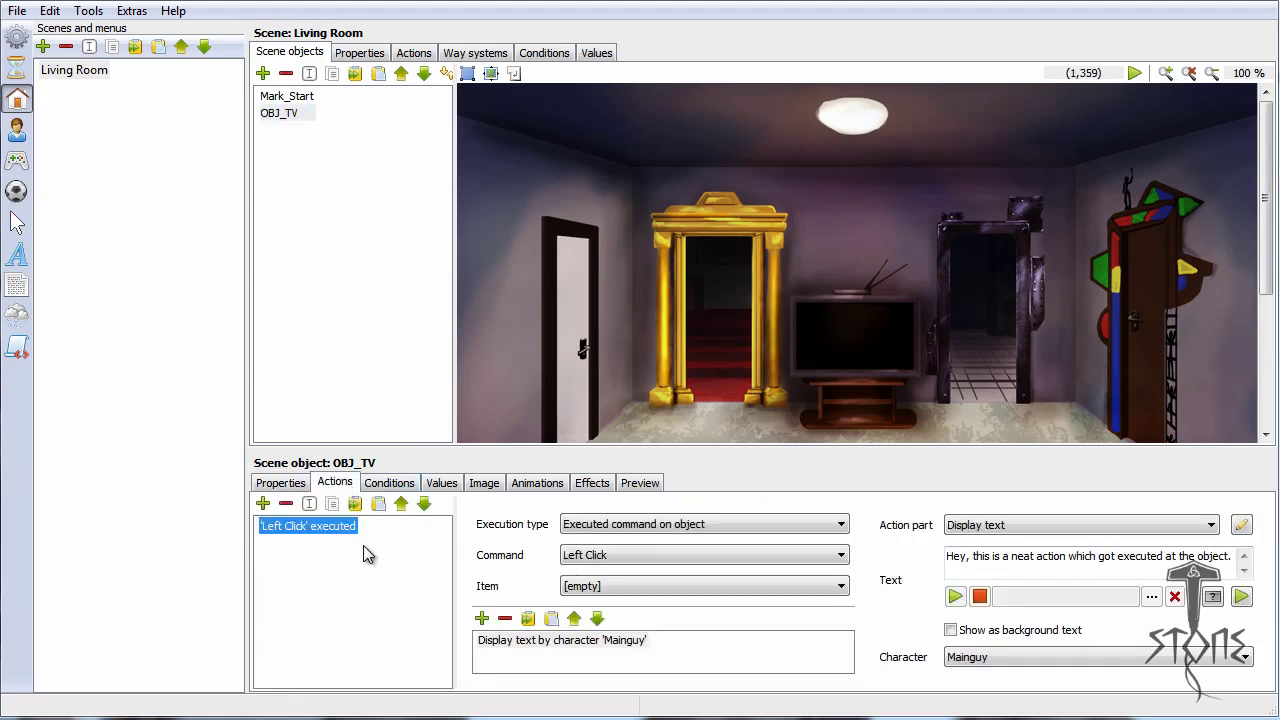
left_click(651, 530)
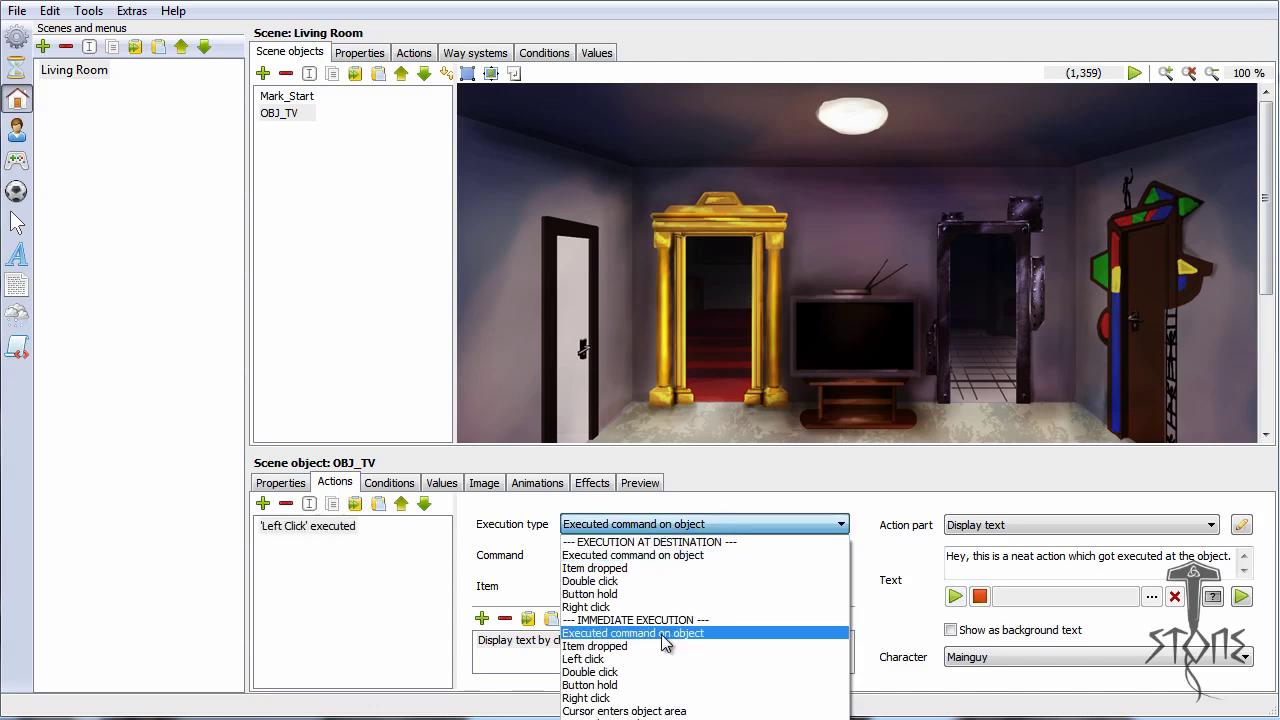
left_click(636, 661)
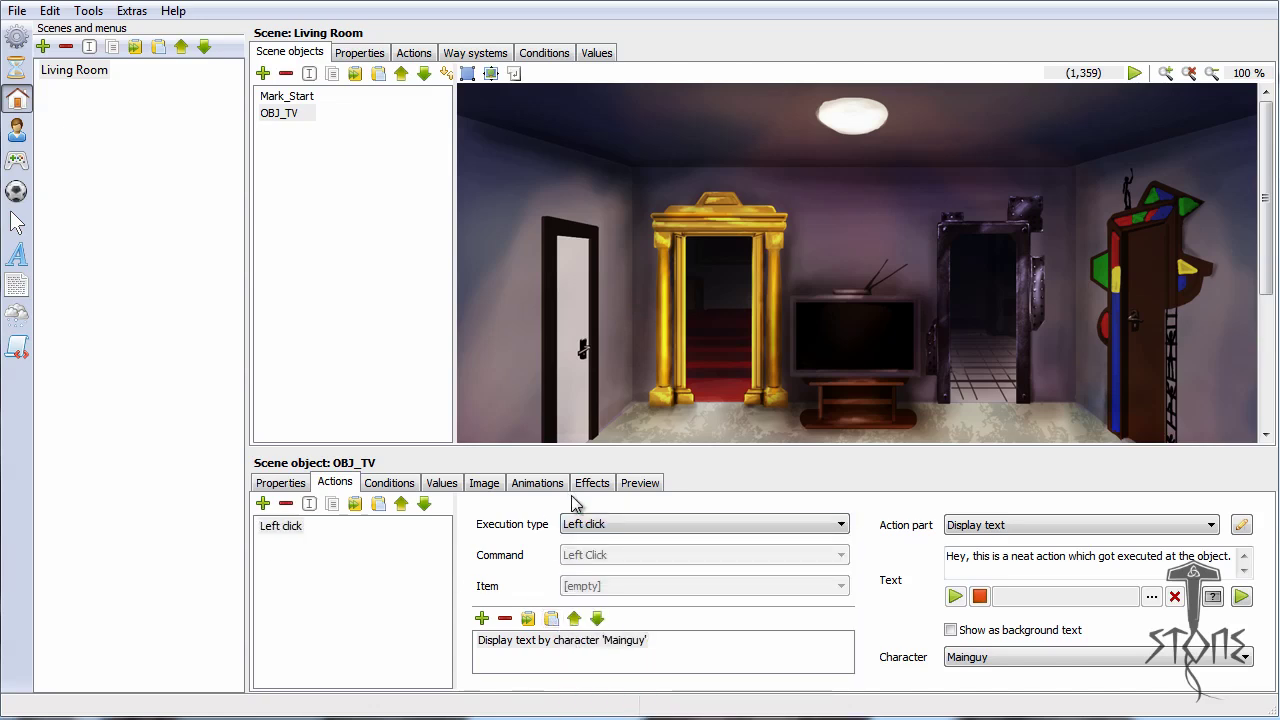
left_click(601, 525)
left_click(606, 555)
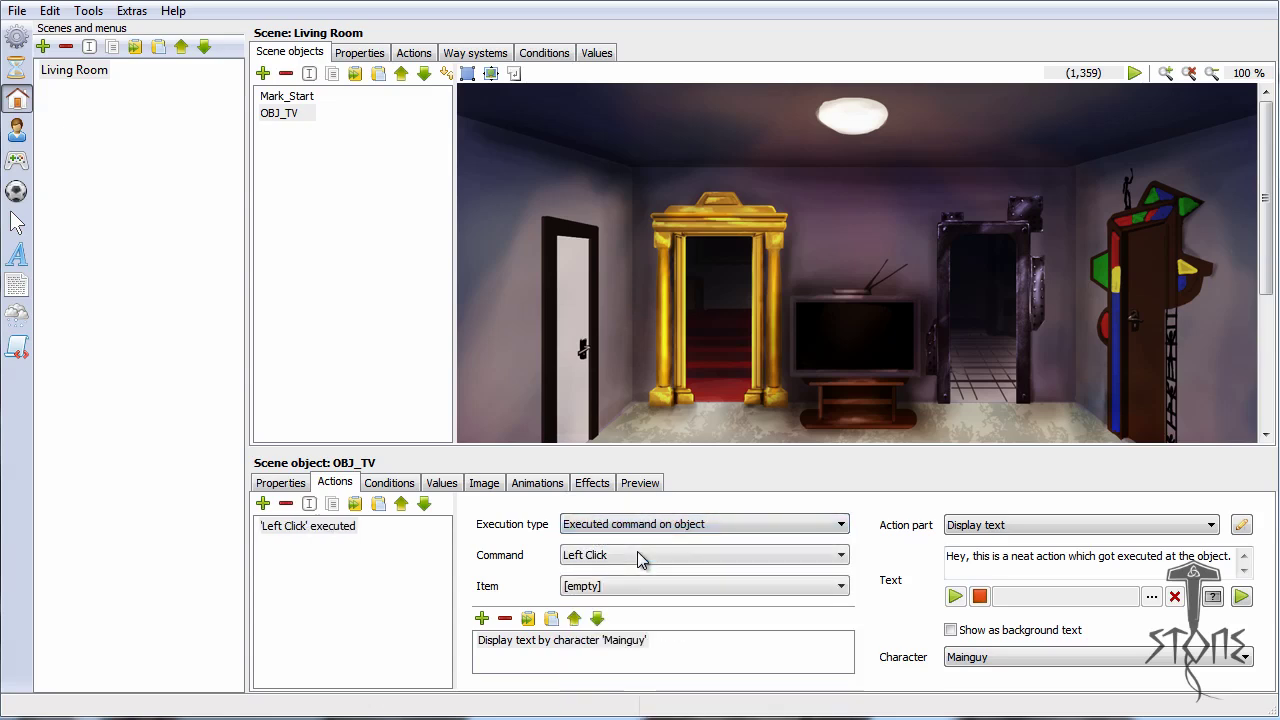
Step: Set the OBJ_TV action's execution type to Left click under Immediate Execution
left_click(608, 527)
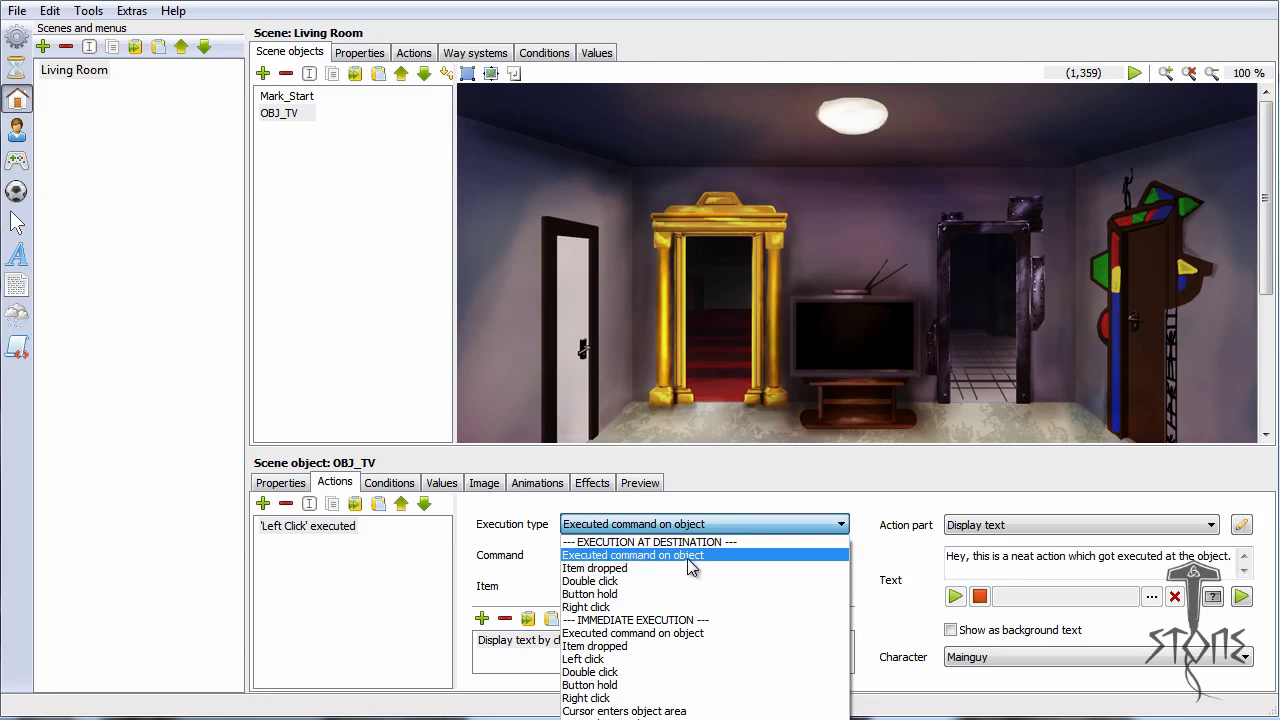
left_click(640, 659)
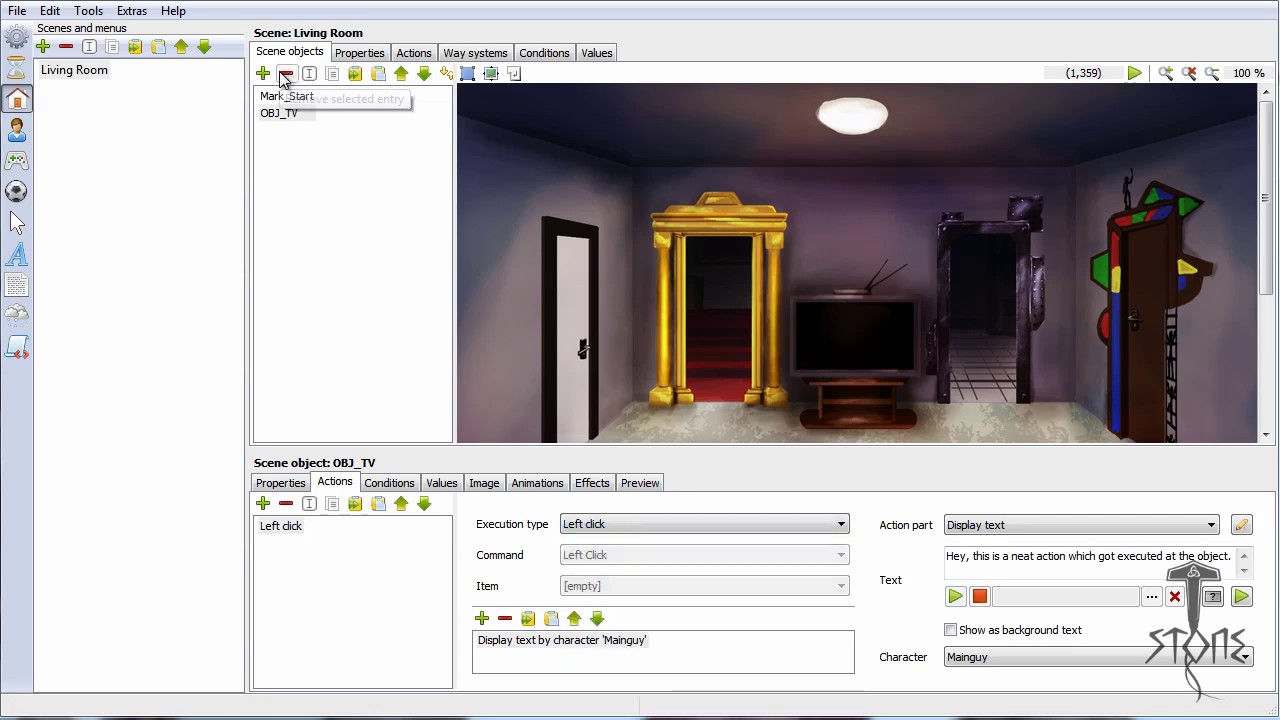
Step: Run the game, test the immediate left-click action on the Television, and close the player
left_click(130, 12)
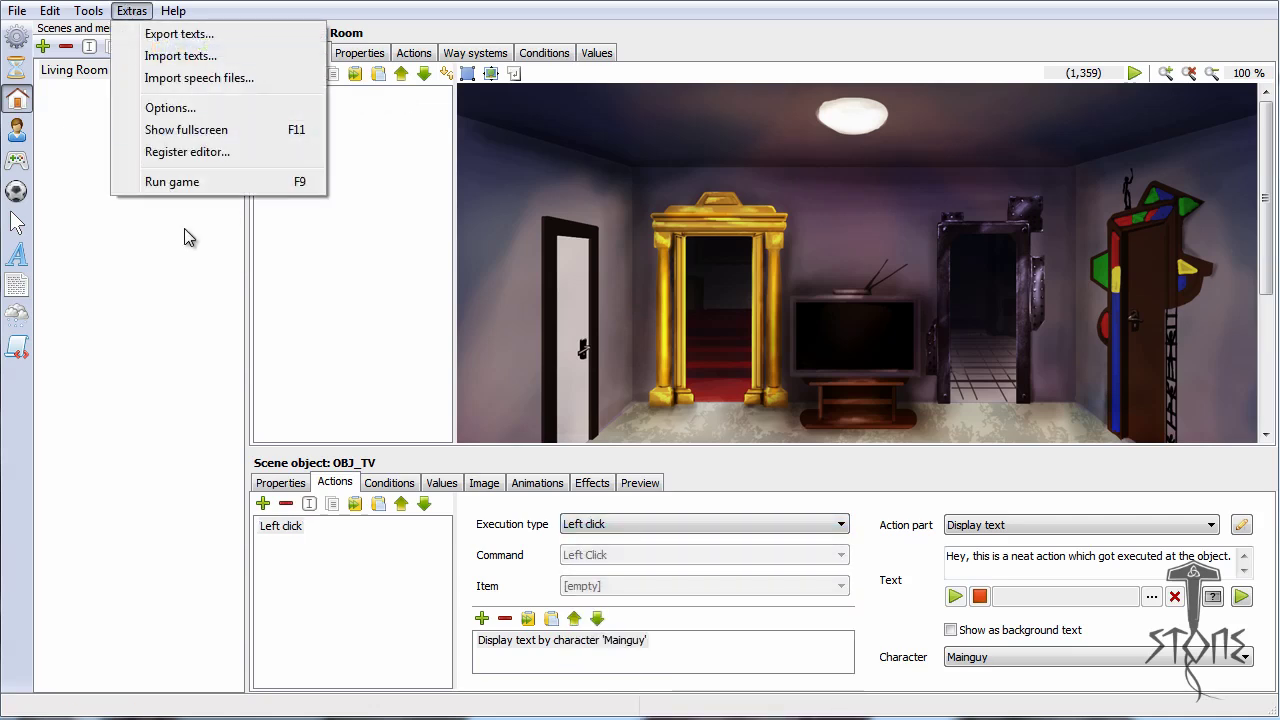
left_click(184, 181)
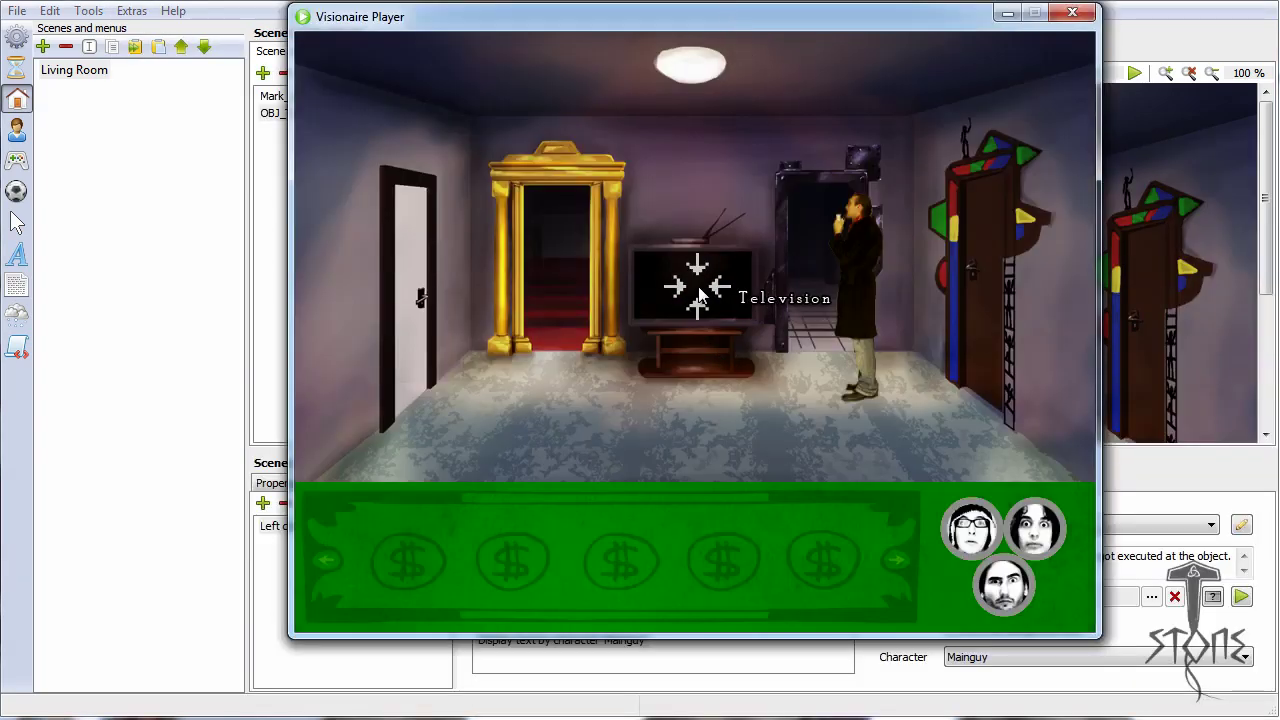
left_click(698, 288)
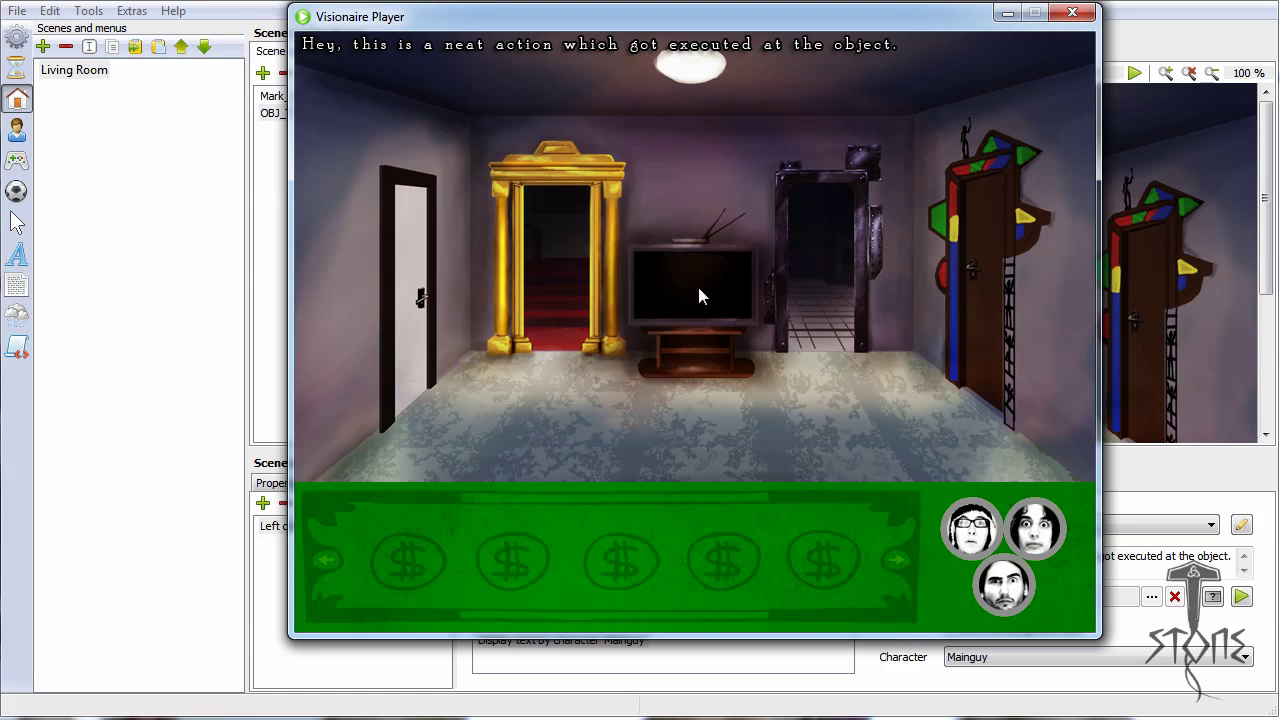
left_click(734, 300)
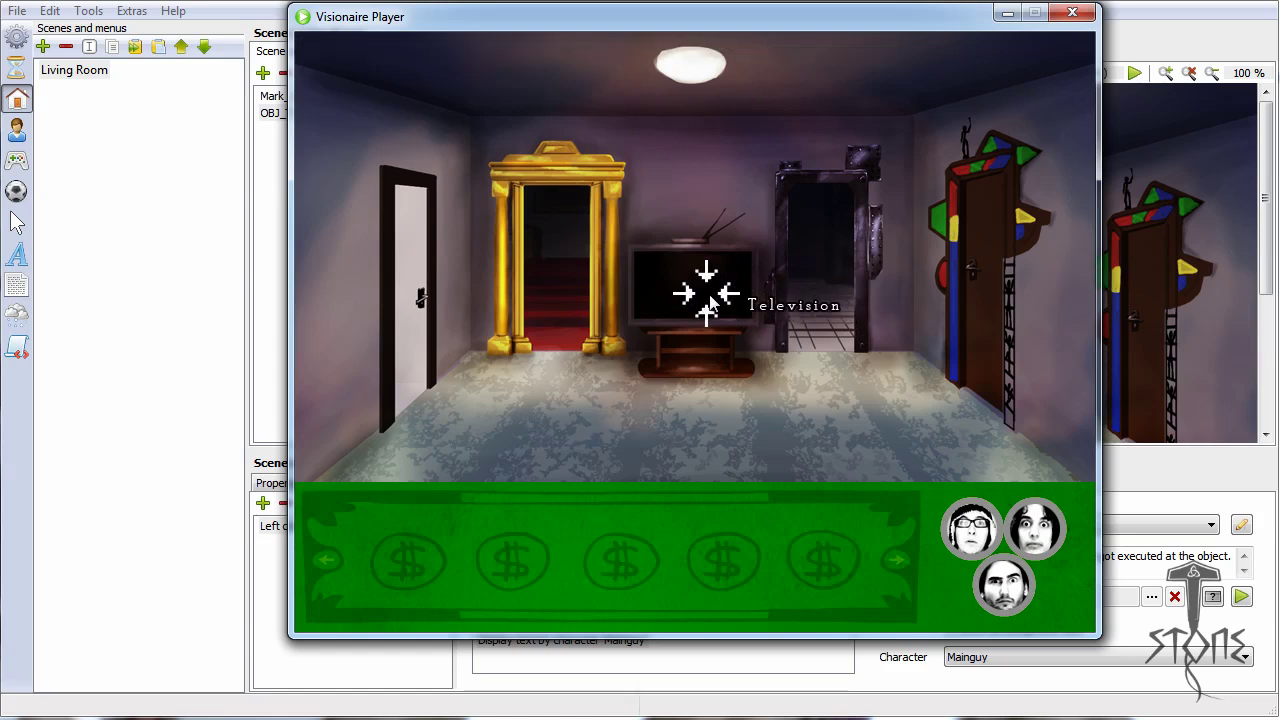
left_click(706, 289)
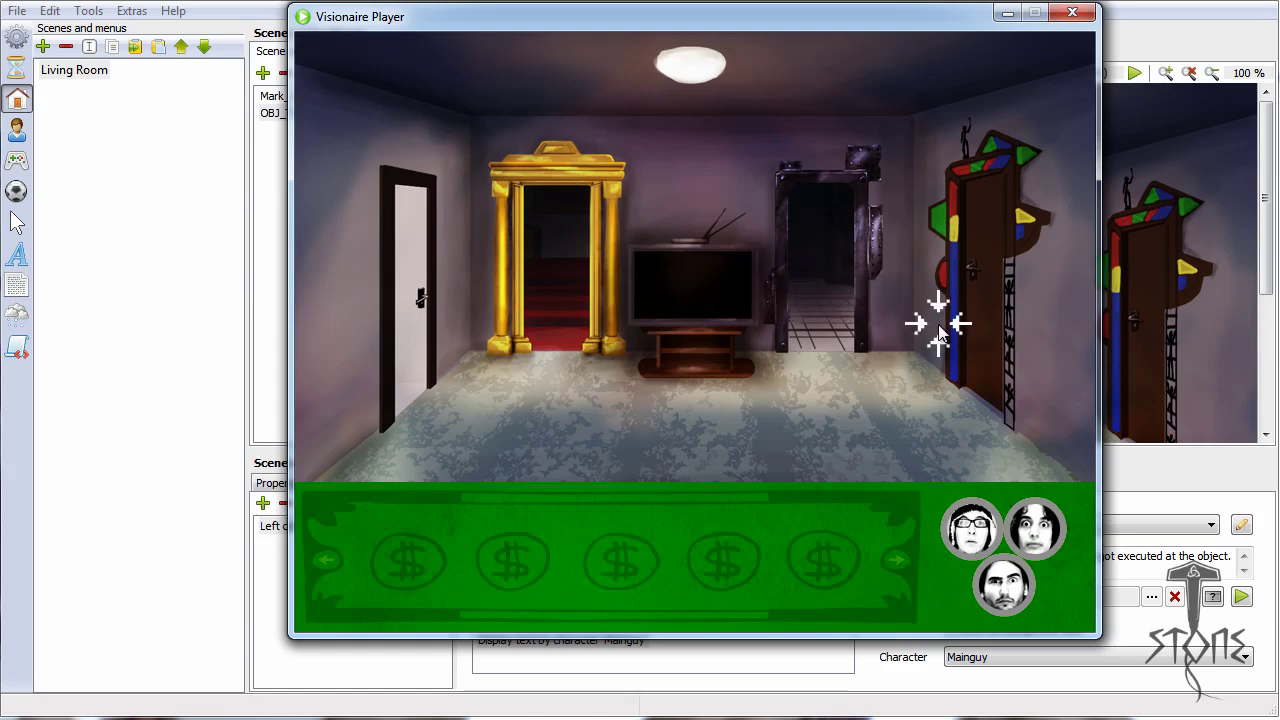
left_click(1074, 14)
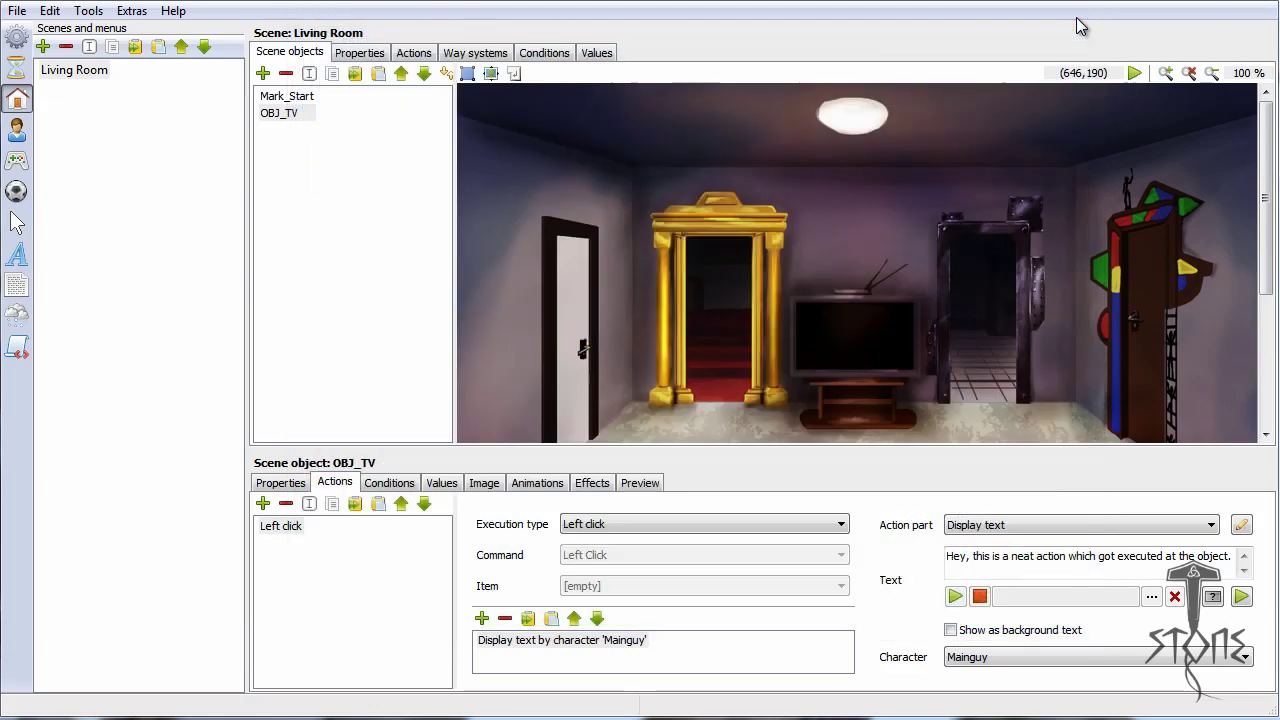
Step: Set the left talk animation of Mainguy's Normal outfit to mirror the right talk animation
left_click(17, 130)
left_click(84, 70)
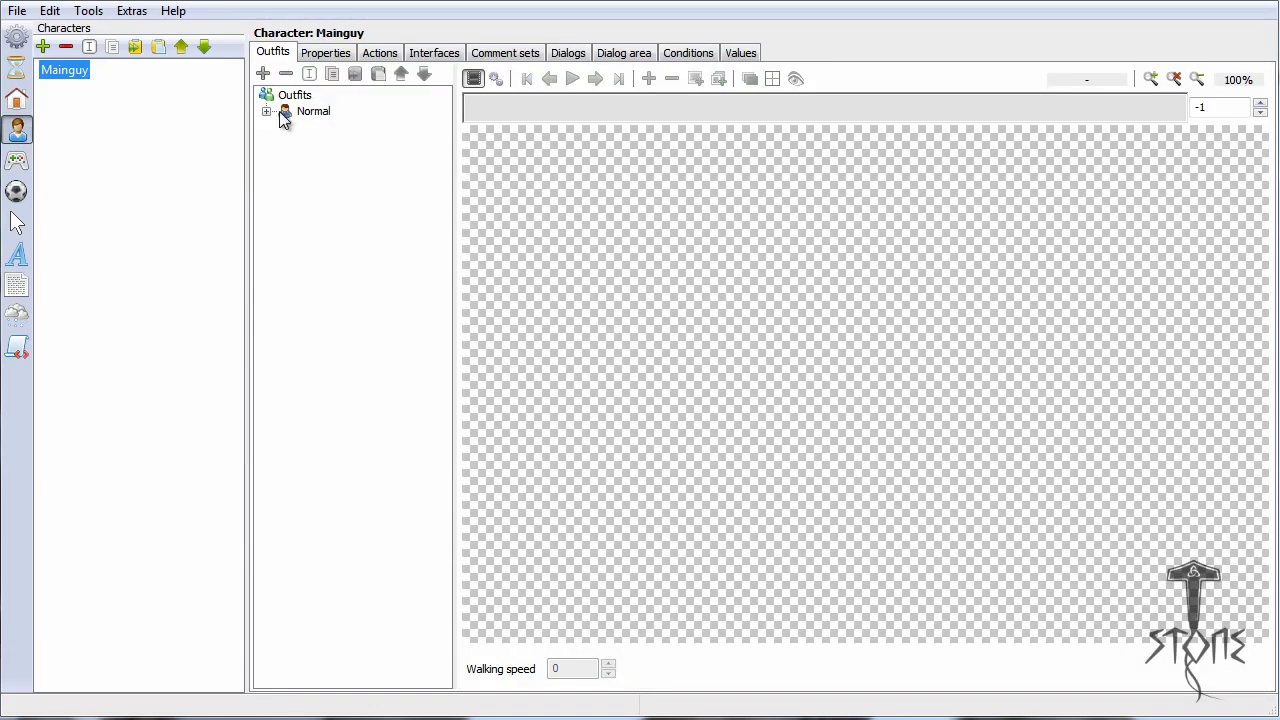
left_click(266, 111)
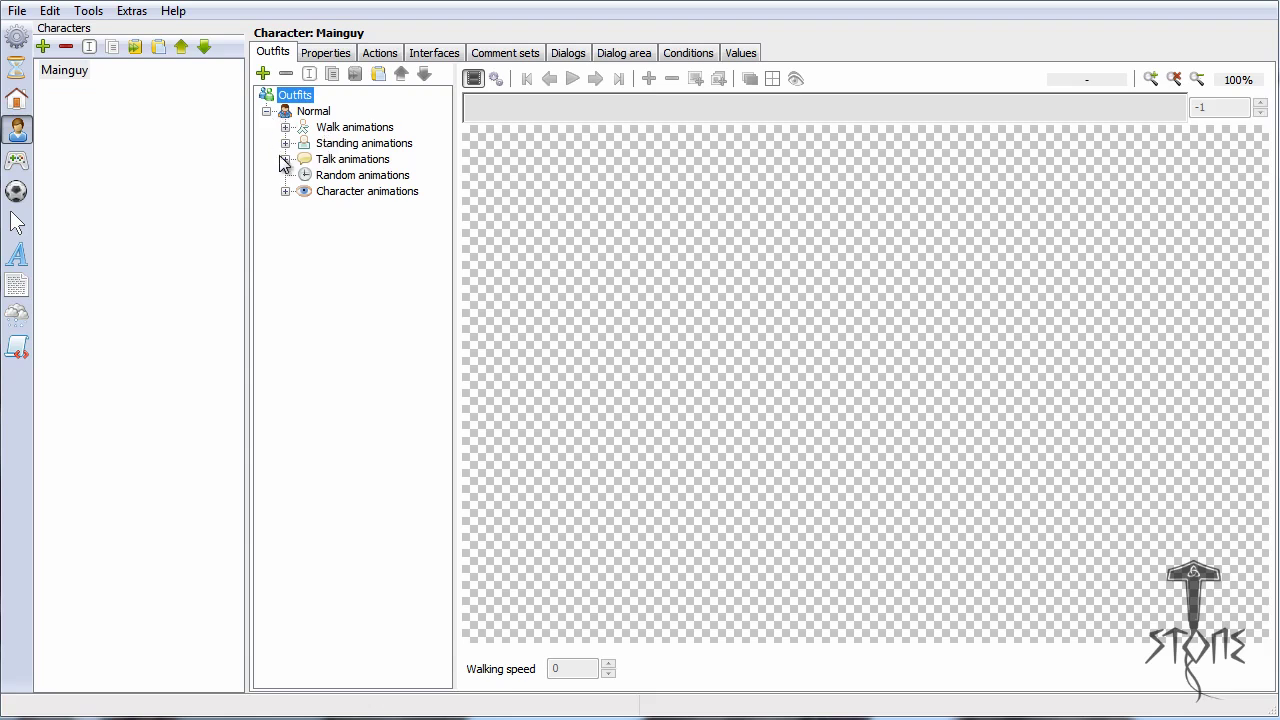
left_click(285, 159)
left_click(285, 143)
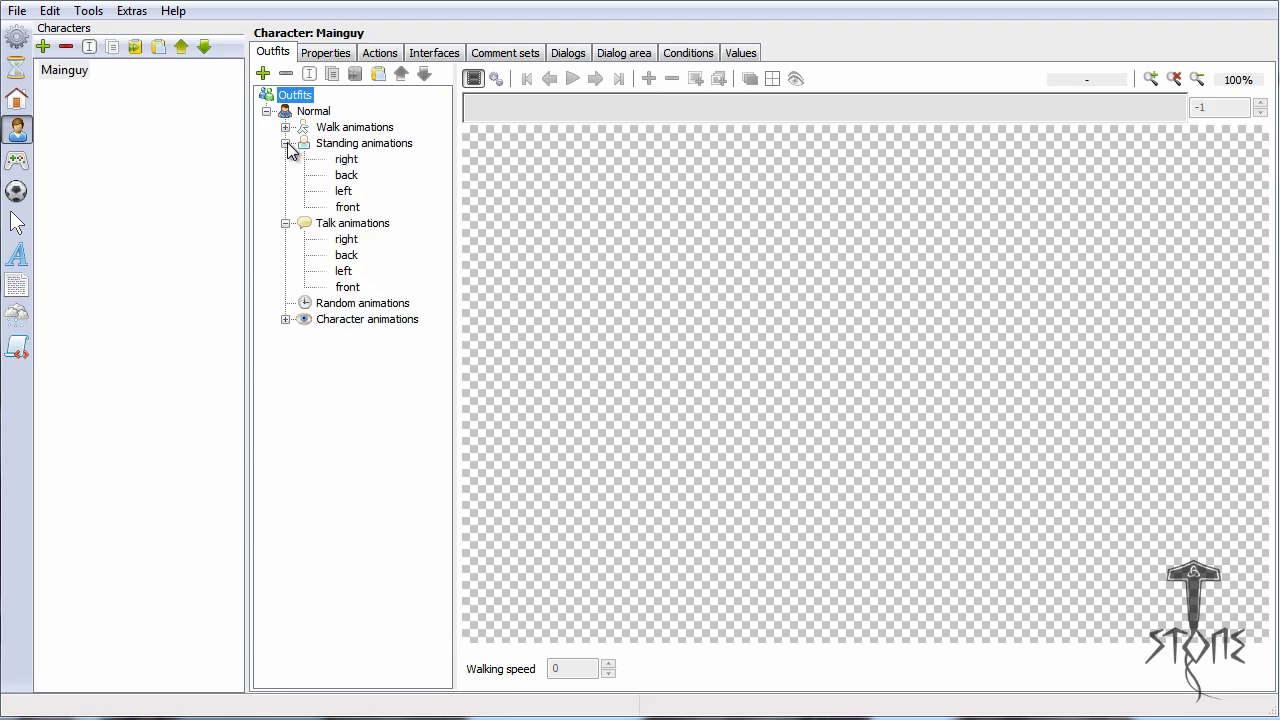
left_click(355, 196)
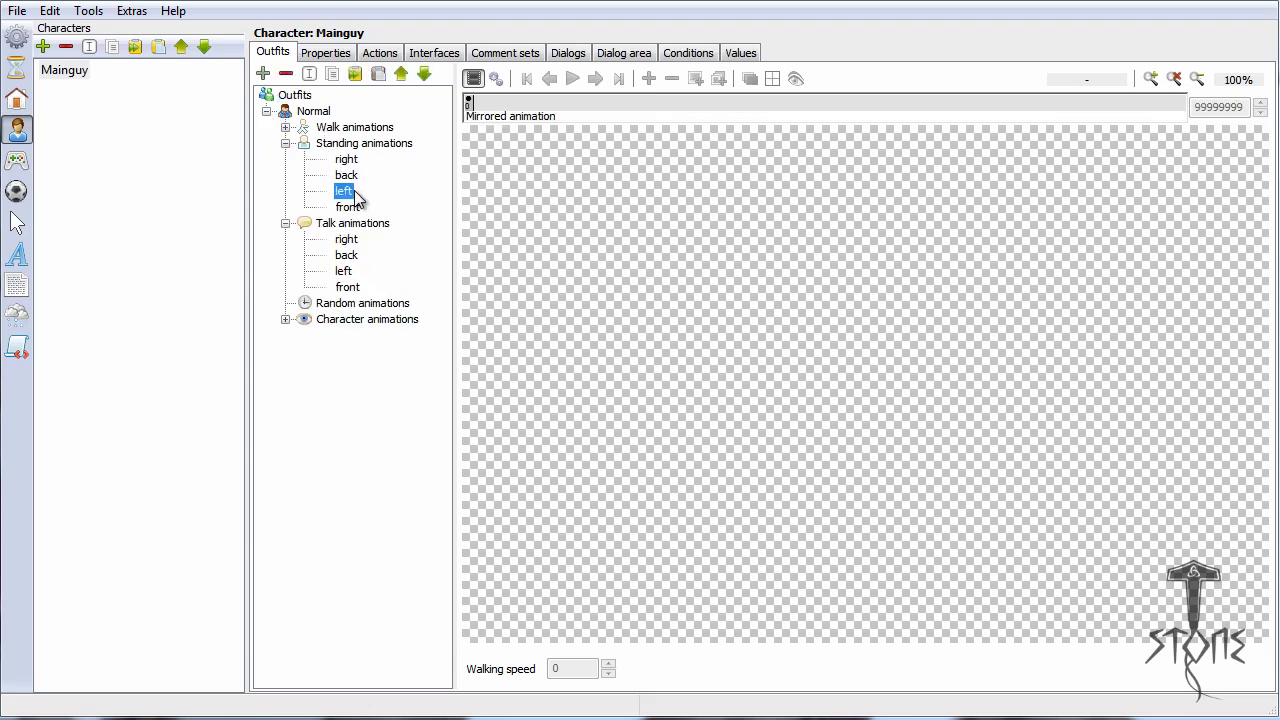
left_click(346, 276)
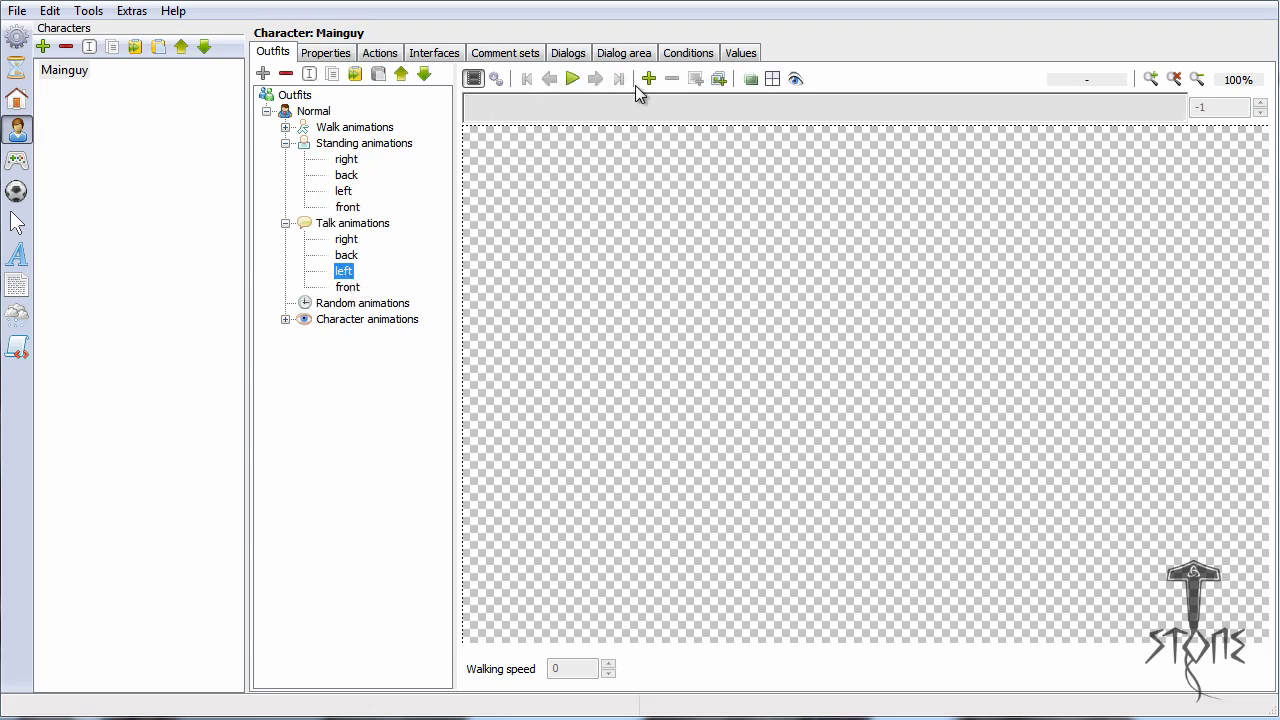
left_click(496, 80)
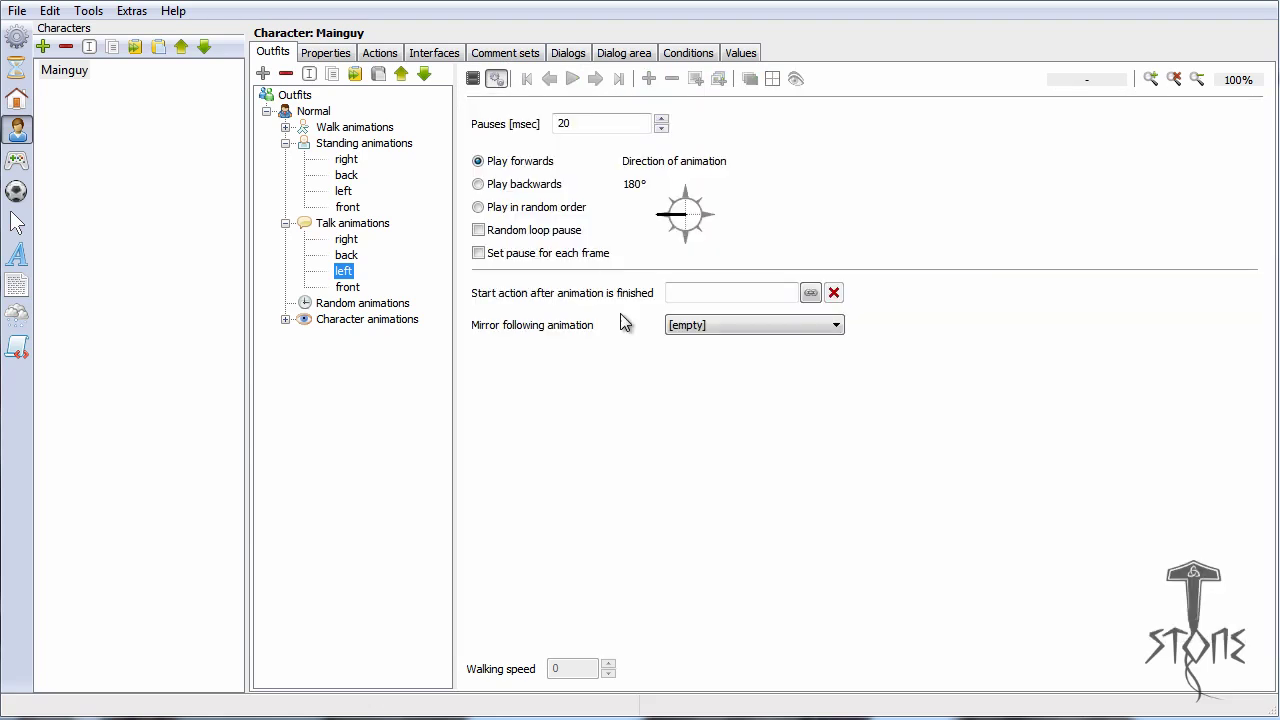
left_click(729, 324)
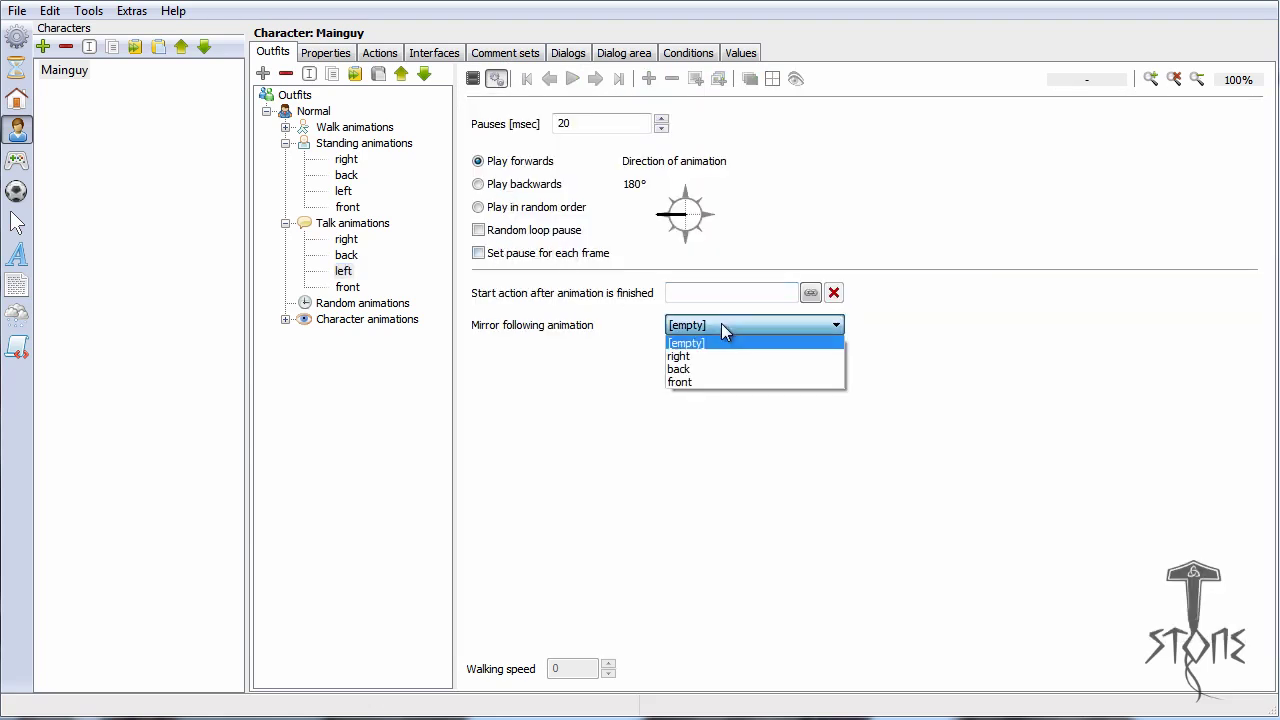
left_click(712, 357)
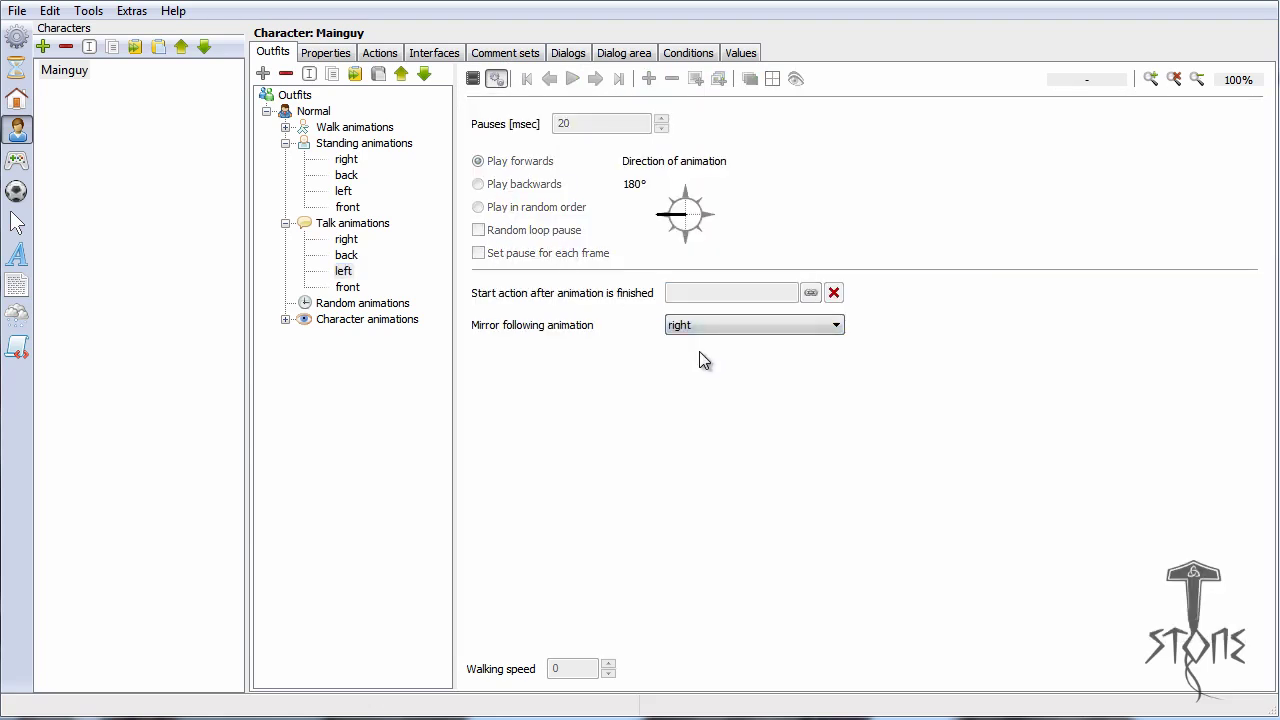
Step: Check Mainguy's back and front talk animations in the Normal outfit
left_click(346, 255)
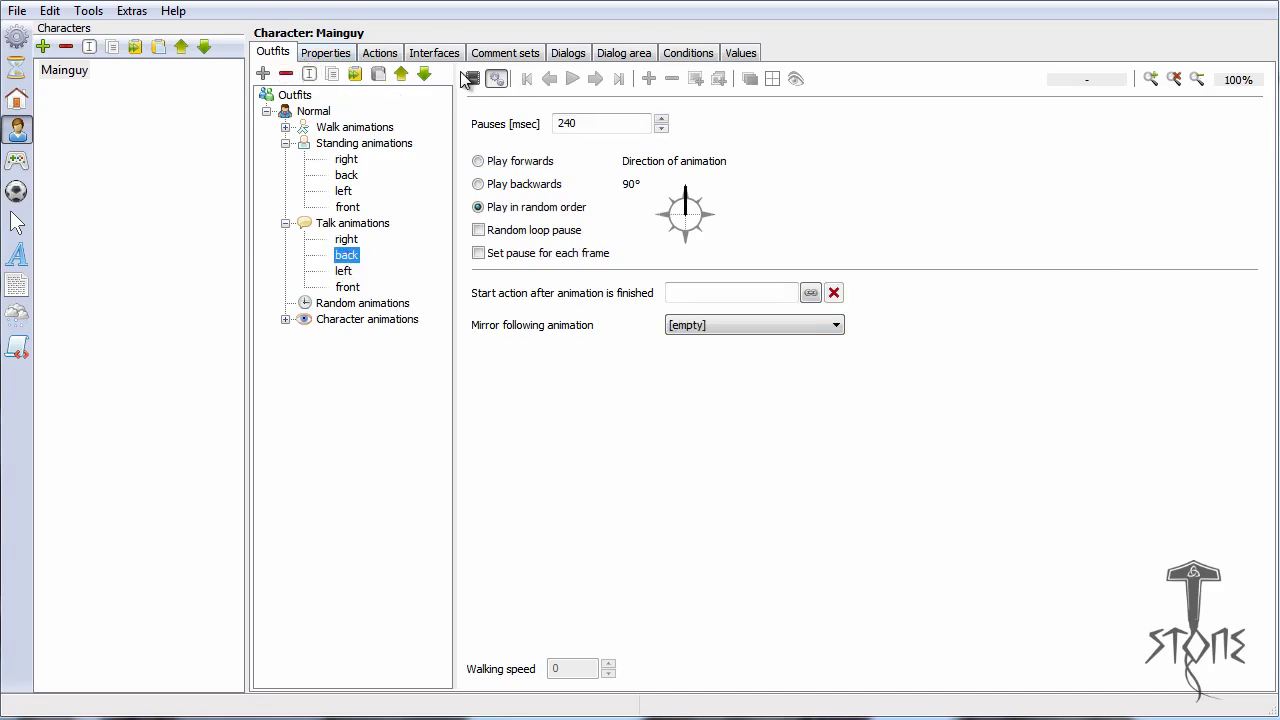
left_click(496, 80)
left_click(348, 287)
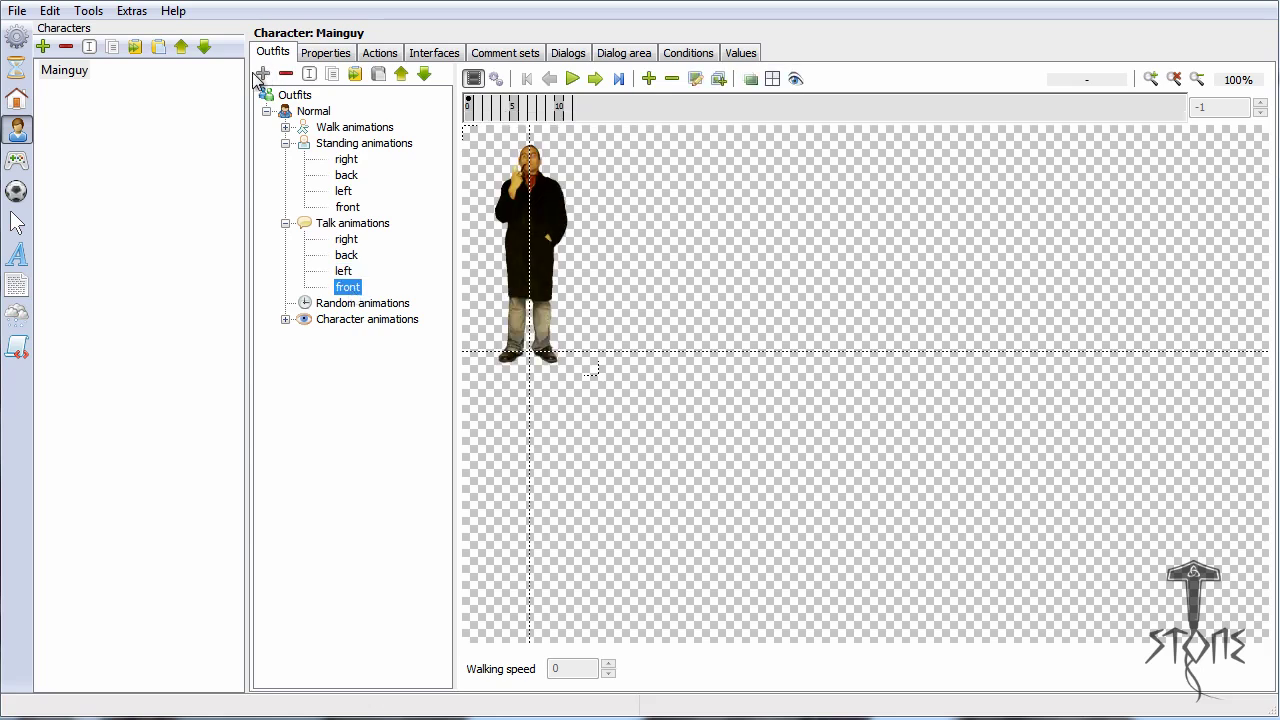
Step: Run the game, test the Television action with the character standing at different spots in the room, and close the player
left_click(132, 11)
left_click(166, 180)
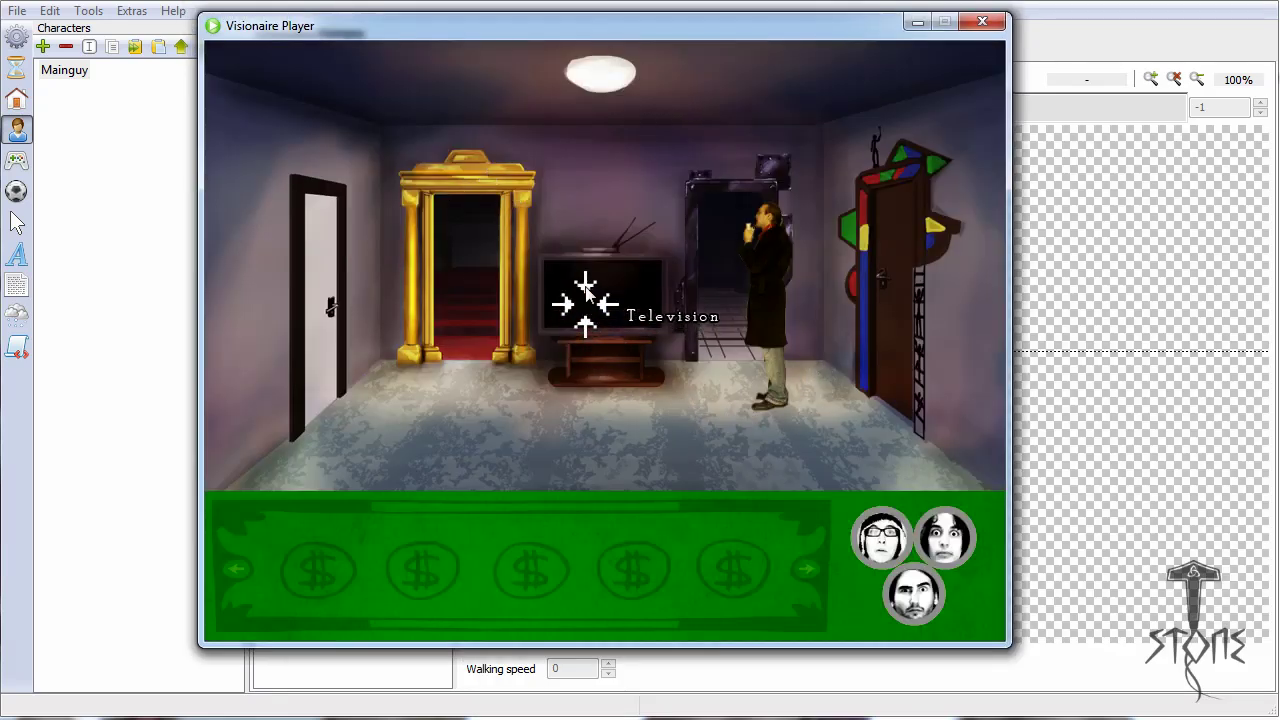
left_click(587, 293)
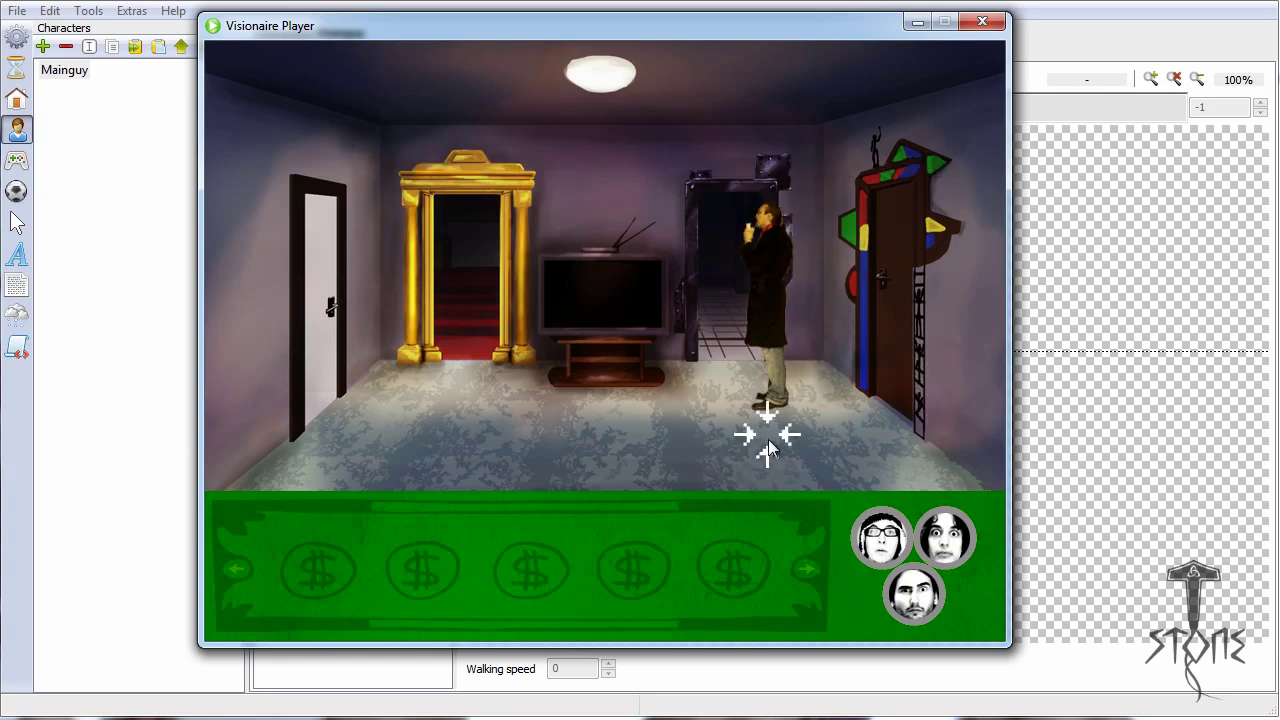
left_click(421, 457)
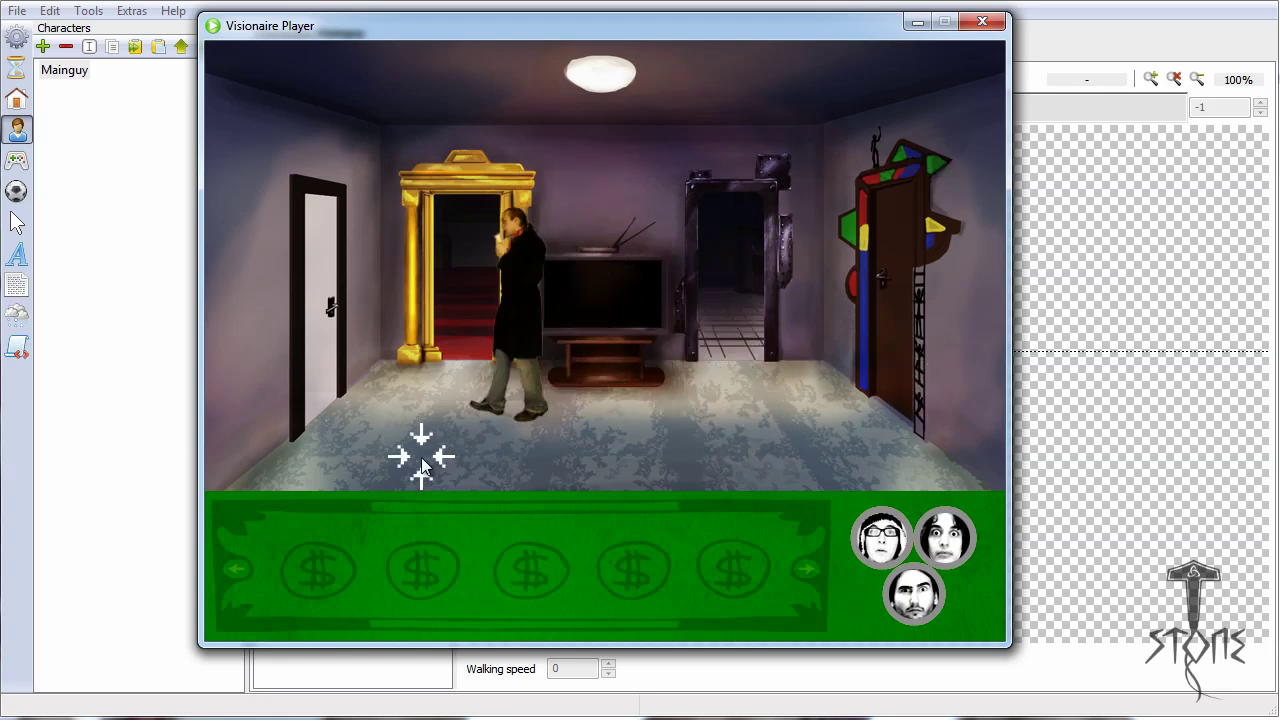
left_click(360, 471)
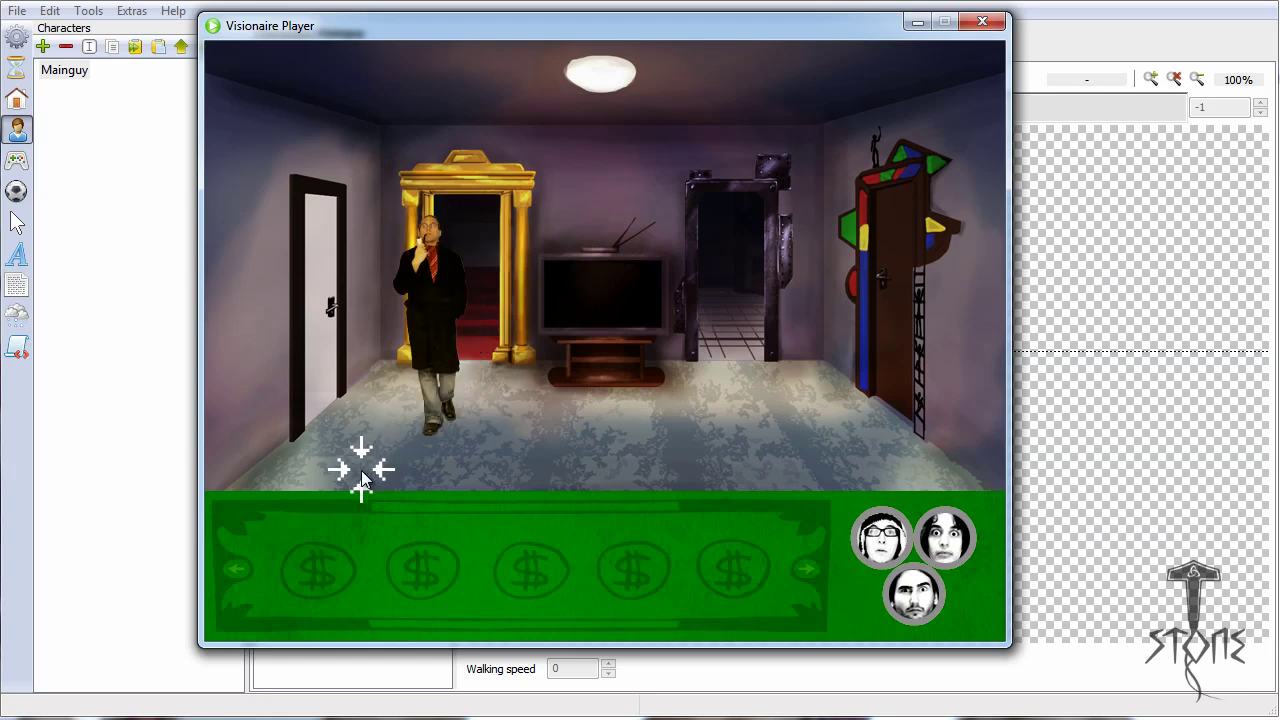
left_click(588, 300)
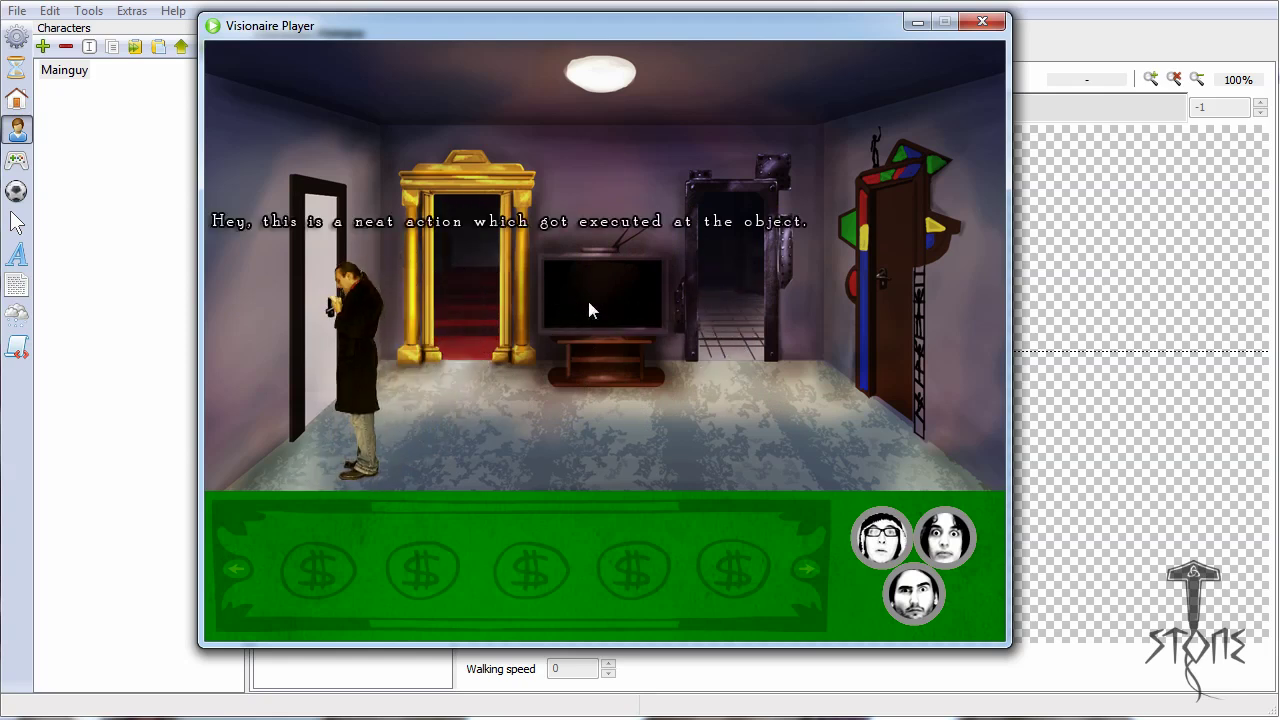
left_click(851, 449)
left_click(931, 476)
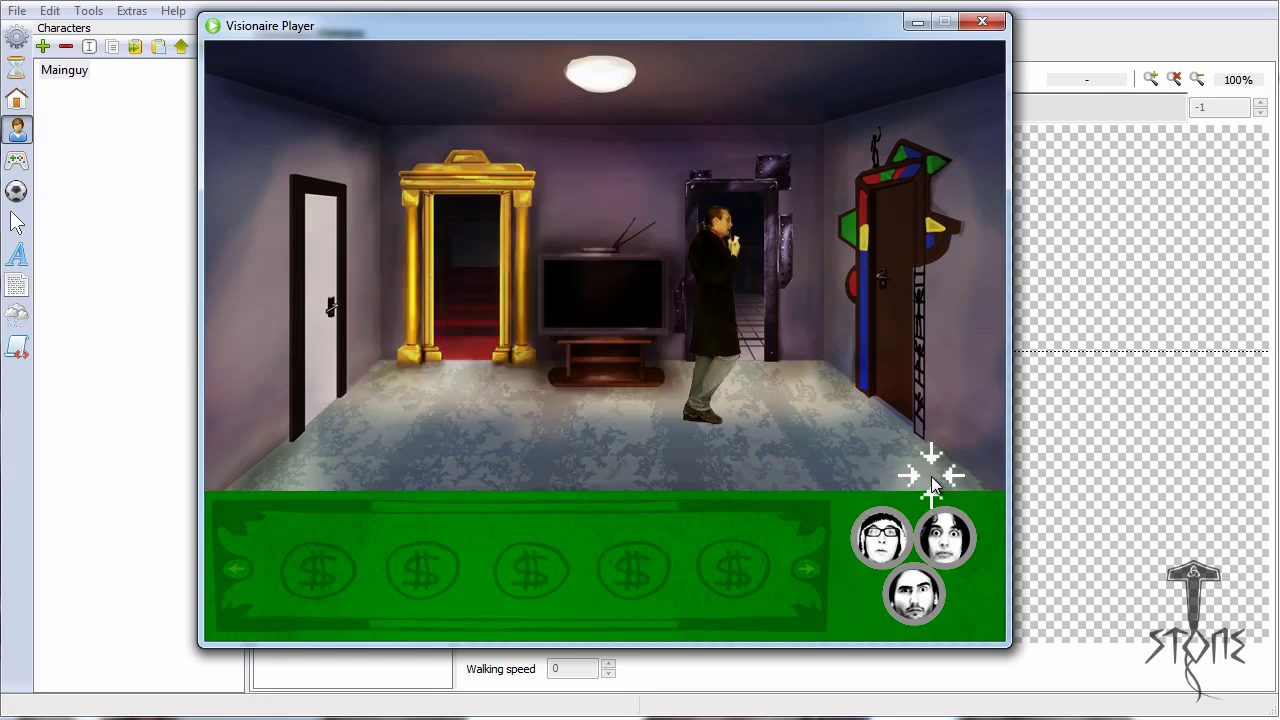
left_click(609, 308)
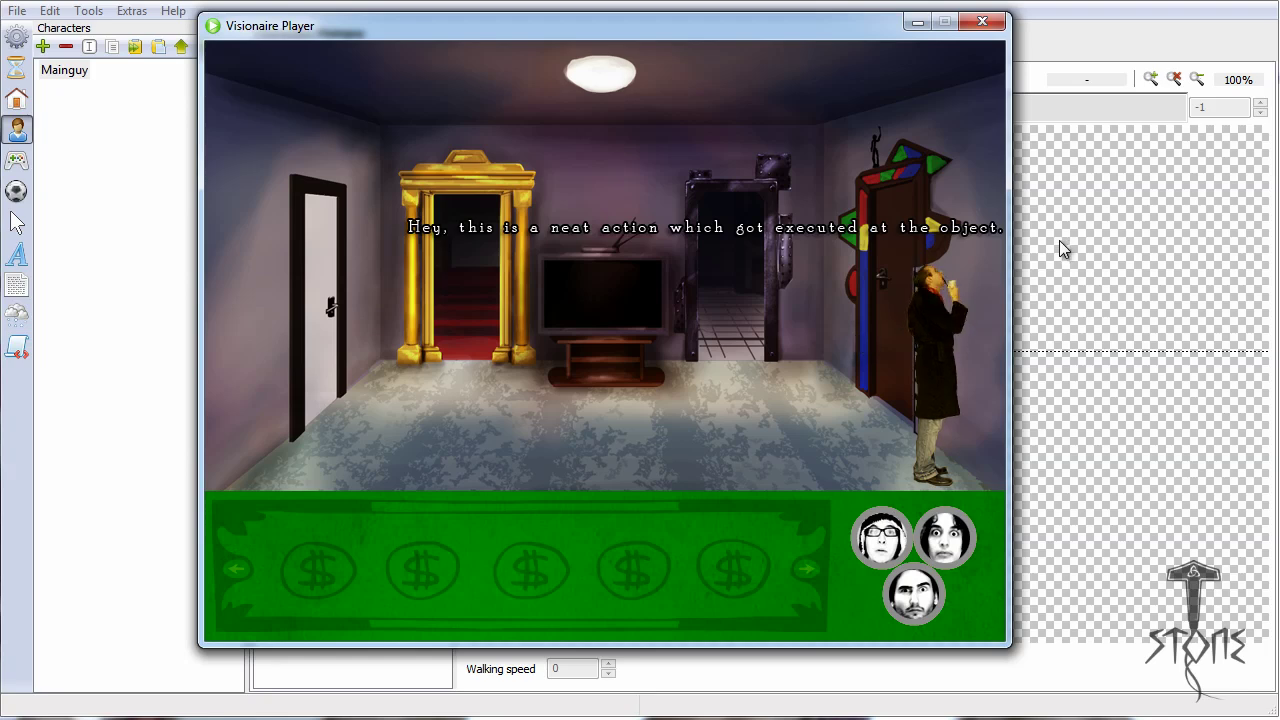
left_click(1001, 22)
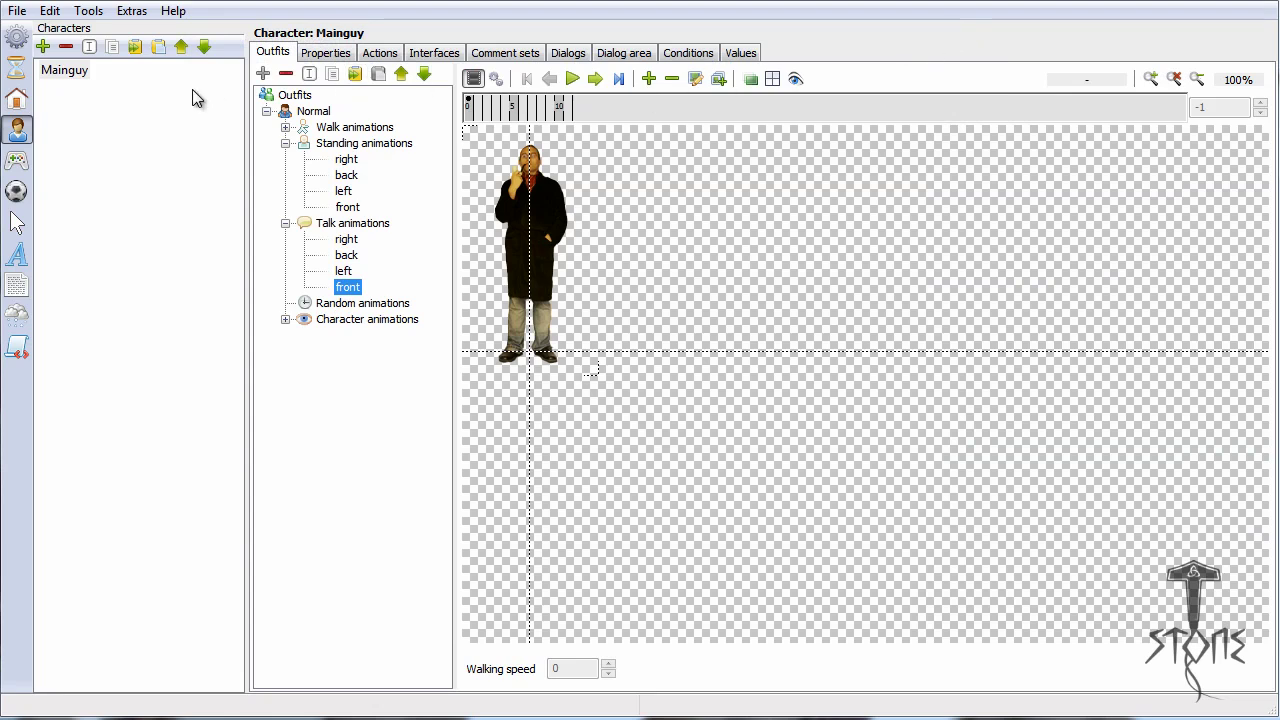
Step: Add a new action part above the Mainguy display-text part in the Left click action of the Living Room's OBJ_TV
left_click(14, 104)
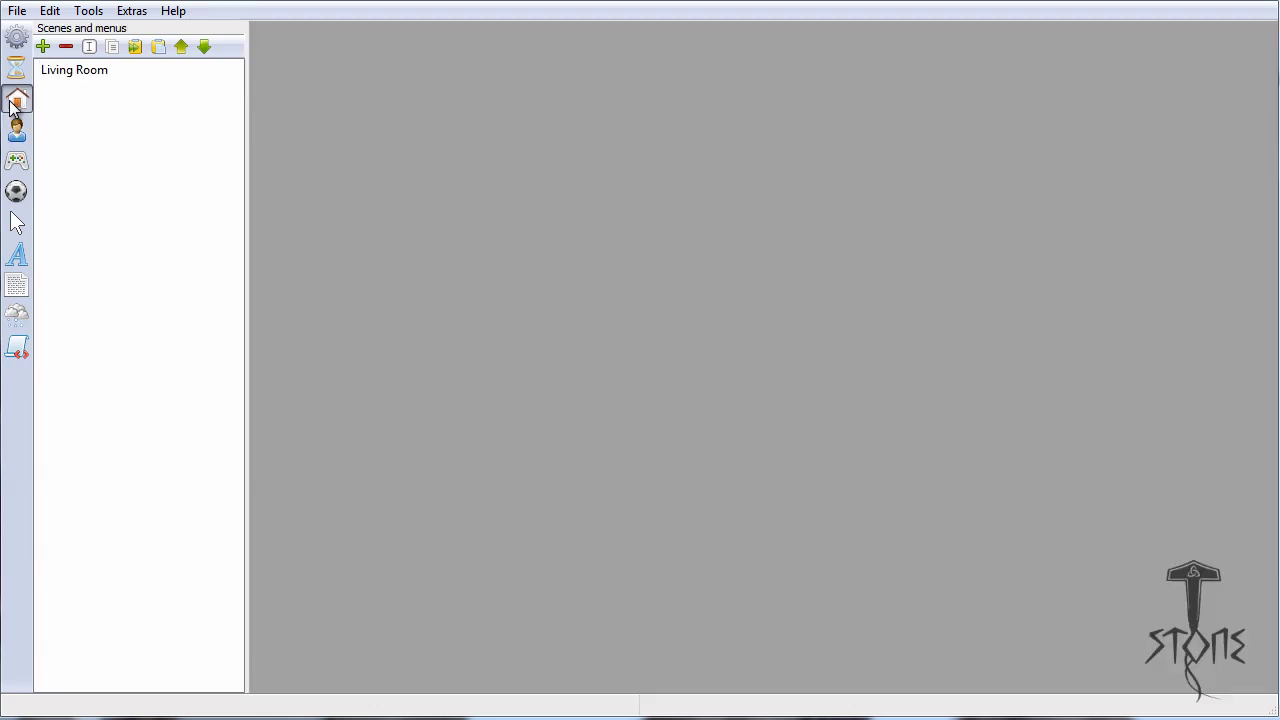
left_click(92, 70)
left_click(284, 113)
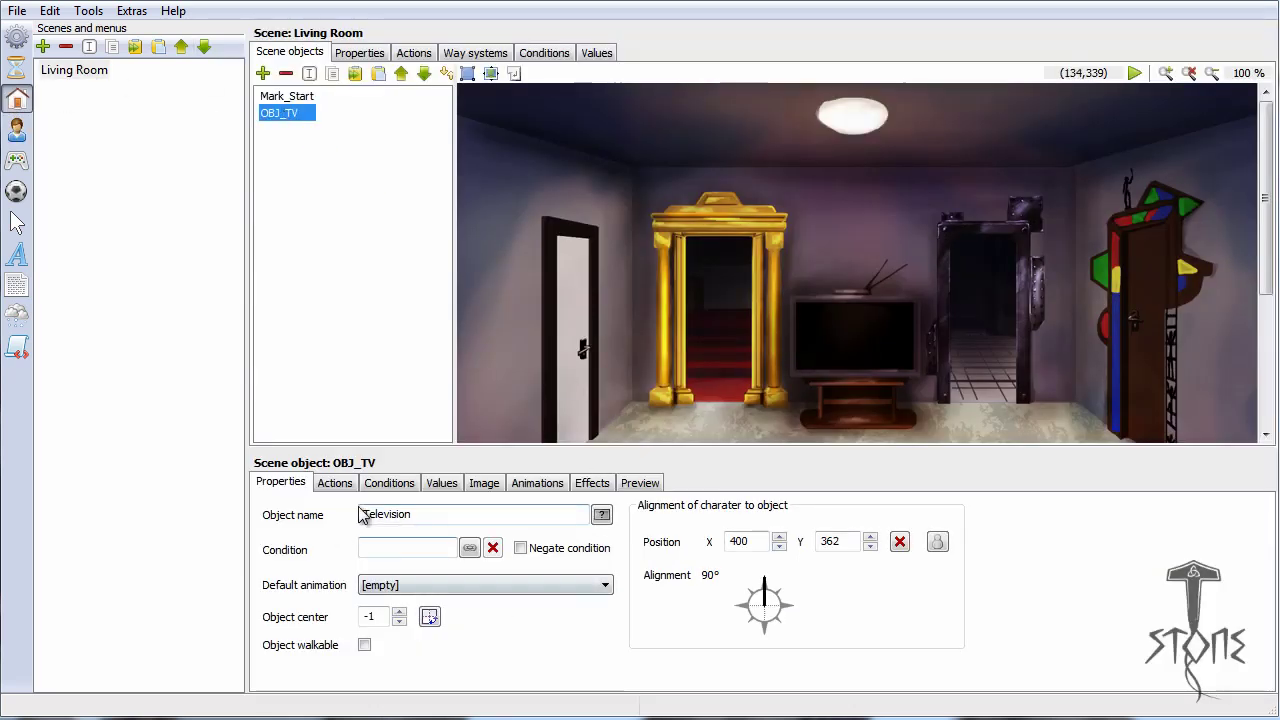
left_click(335, 483)
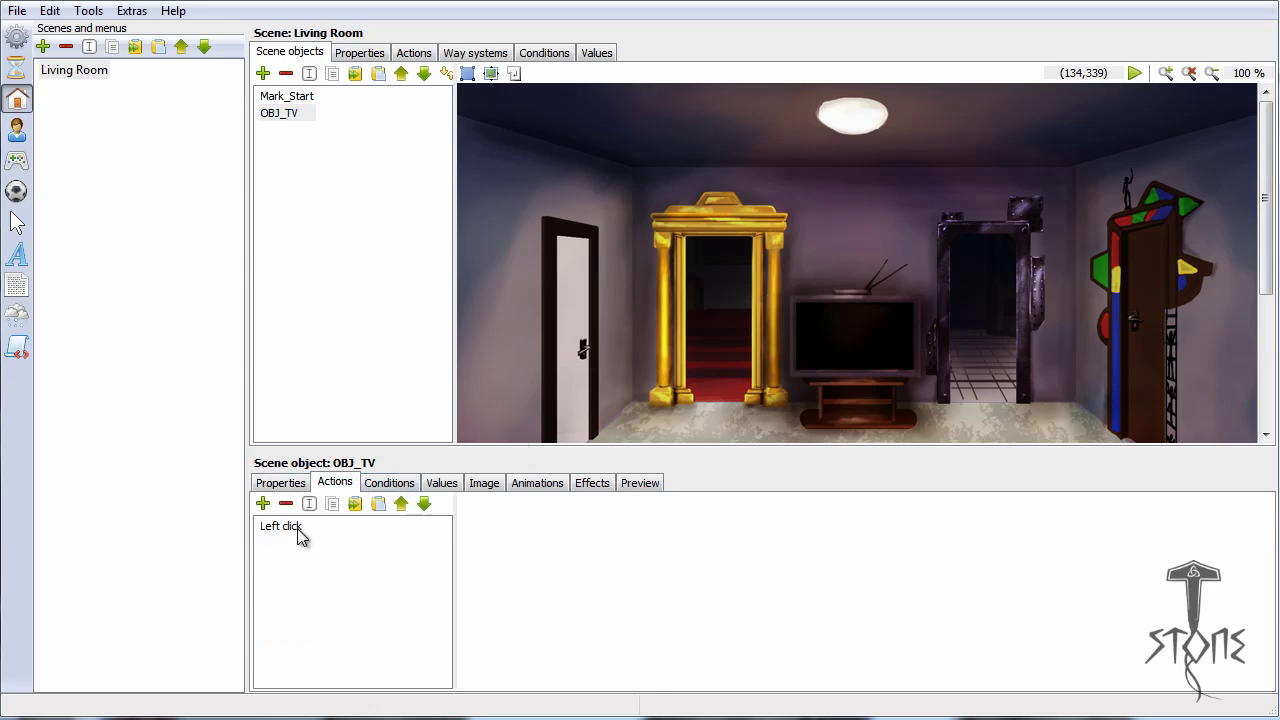
left_click(295, 528)
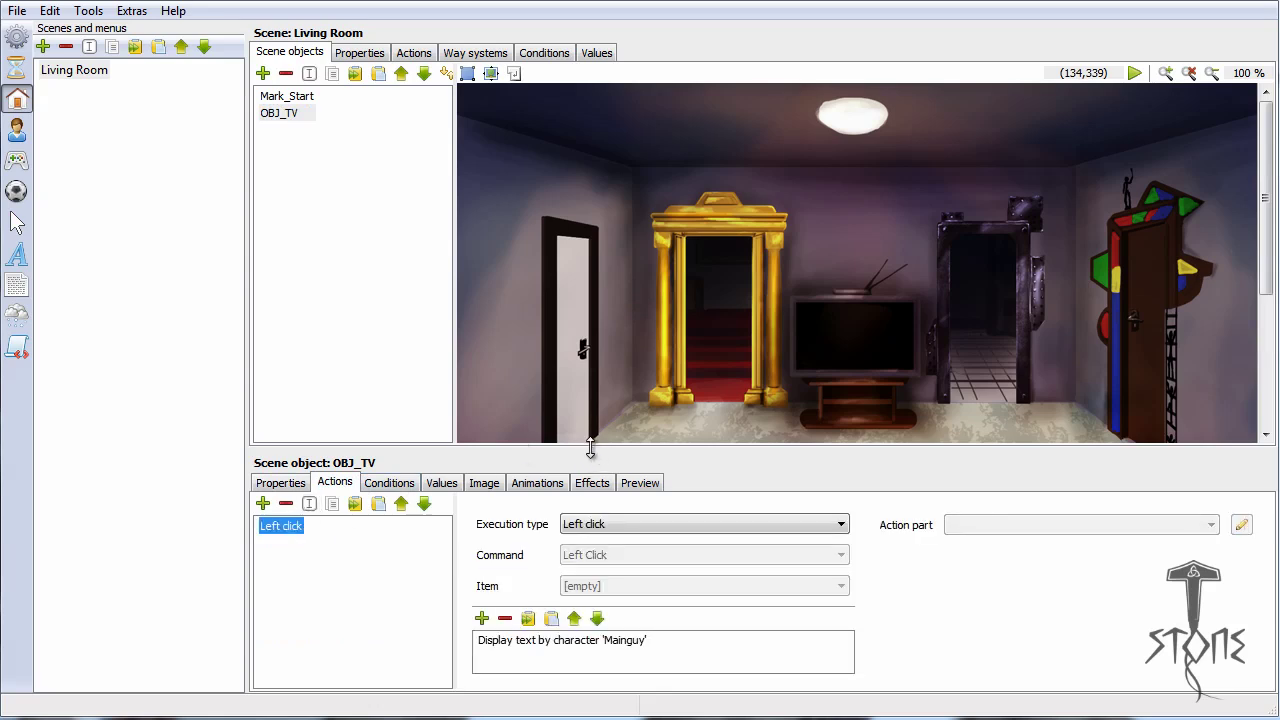
left_click_drag(590, 449, 590, 310)
left_click(500, 500)
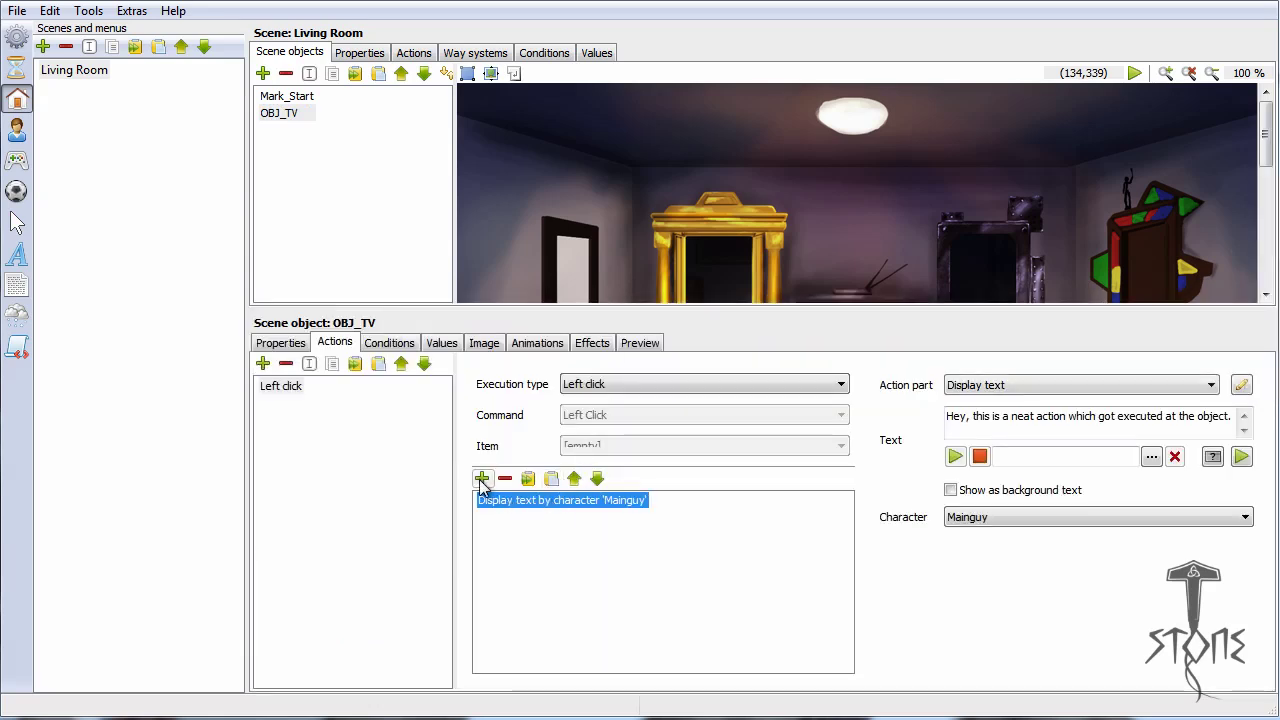
left_click(481, 479)
left_click(520, 516)
left_click(574, 478)
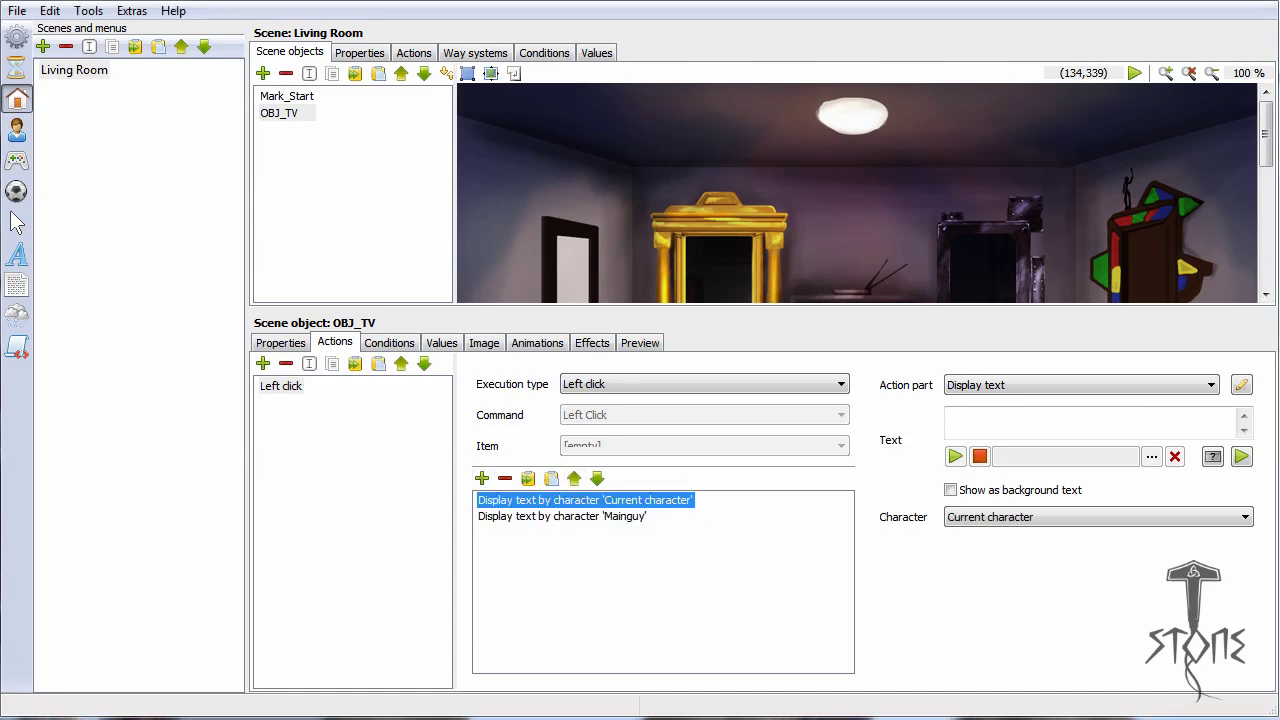
Step: Set the first action part to Send character to object, with the Living Room's OBJ_TV as the destination
left_click(1200, 385)
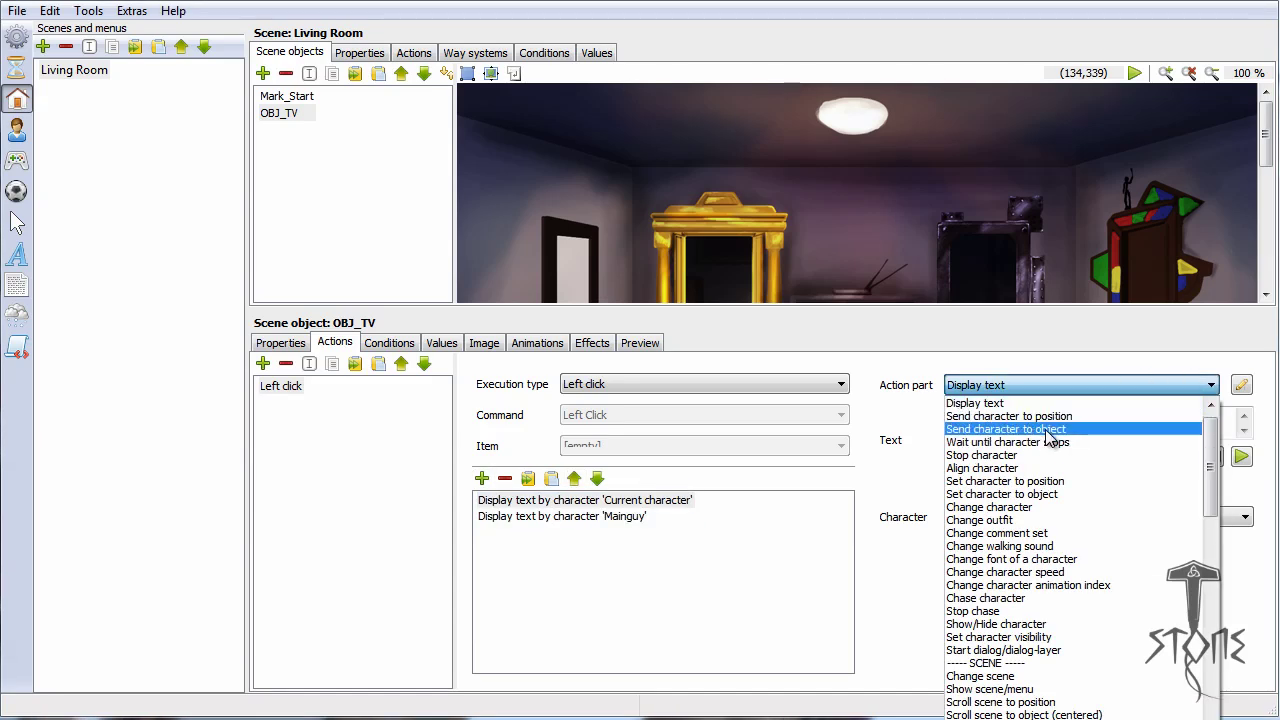
left_click(1047, 430)
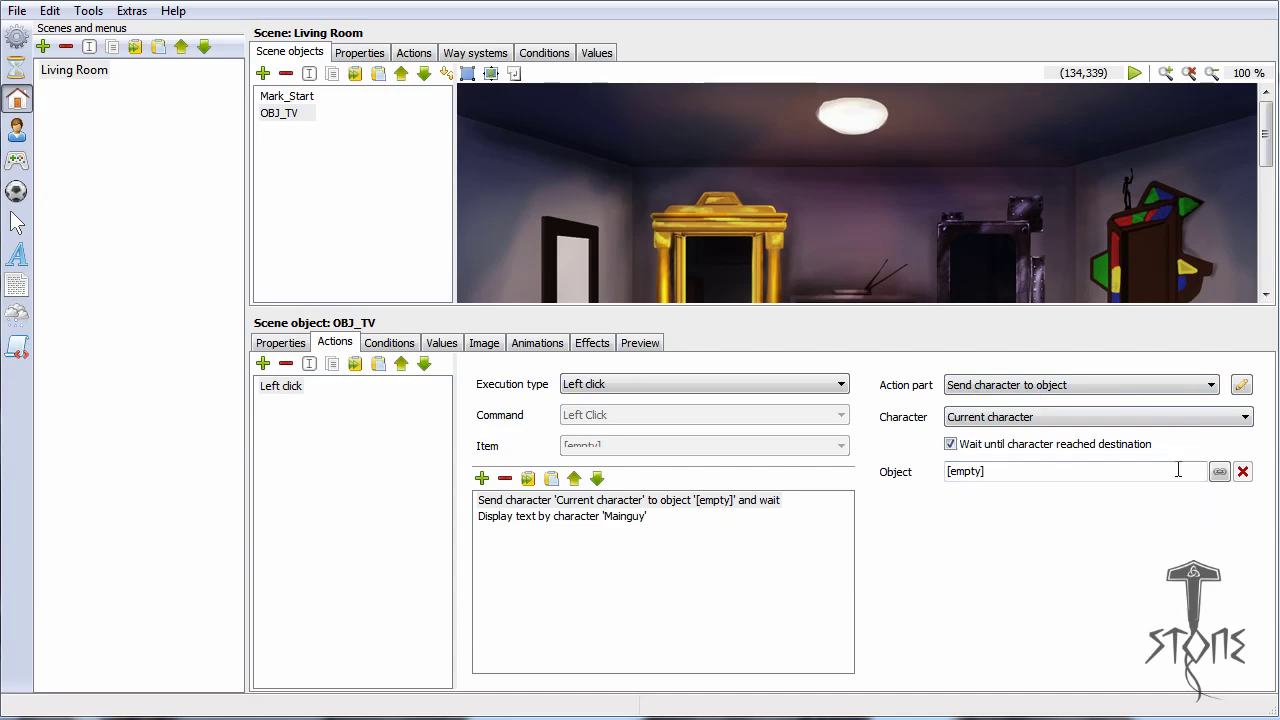
left_click(1219, 471)
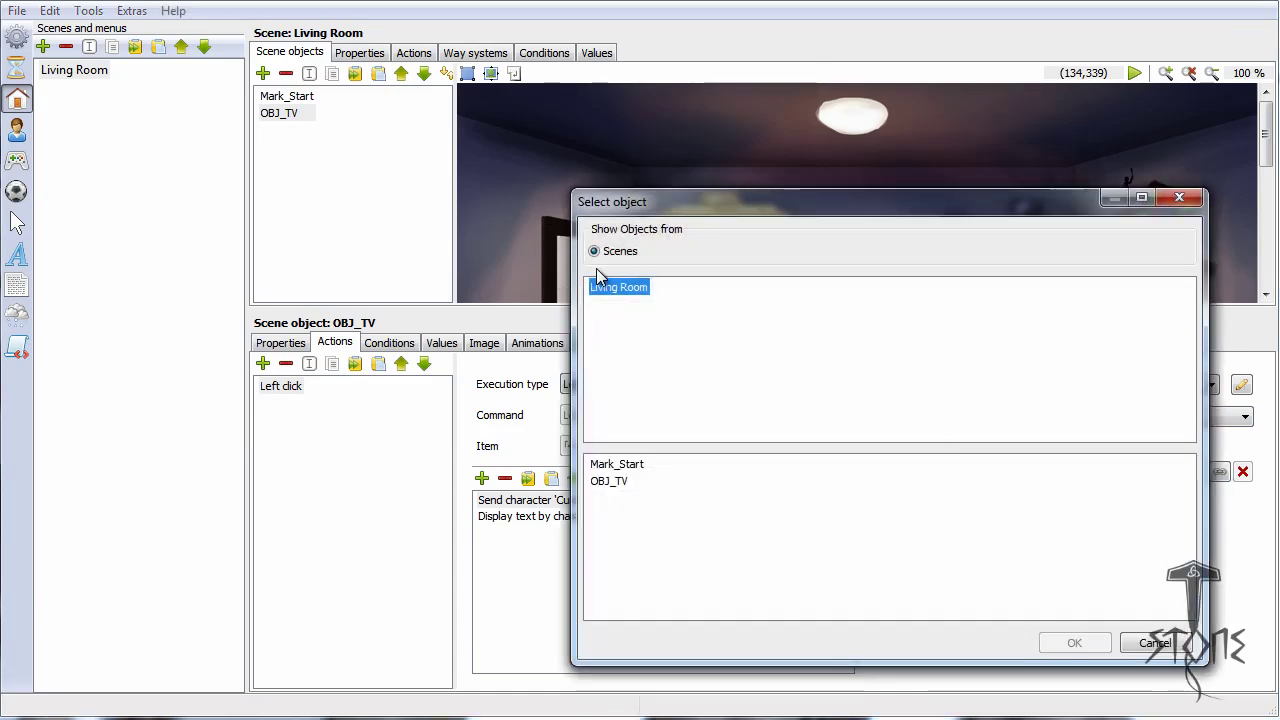
left_click(610, 481)
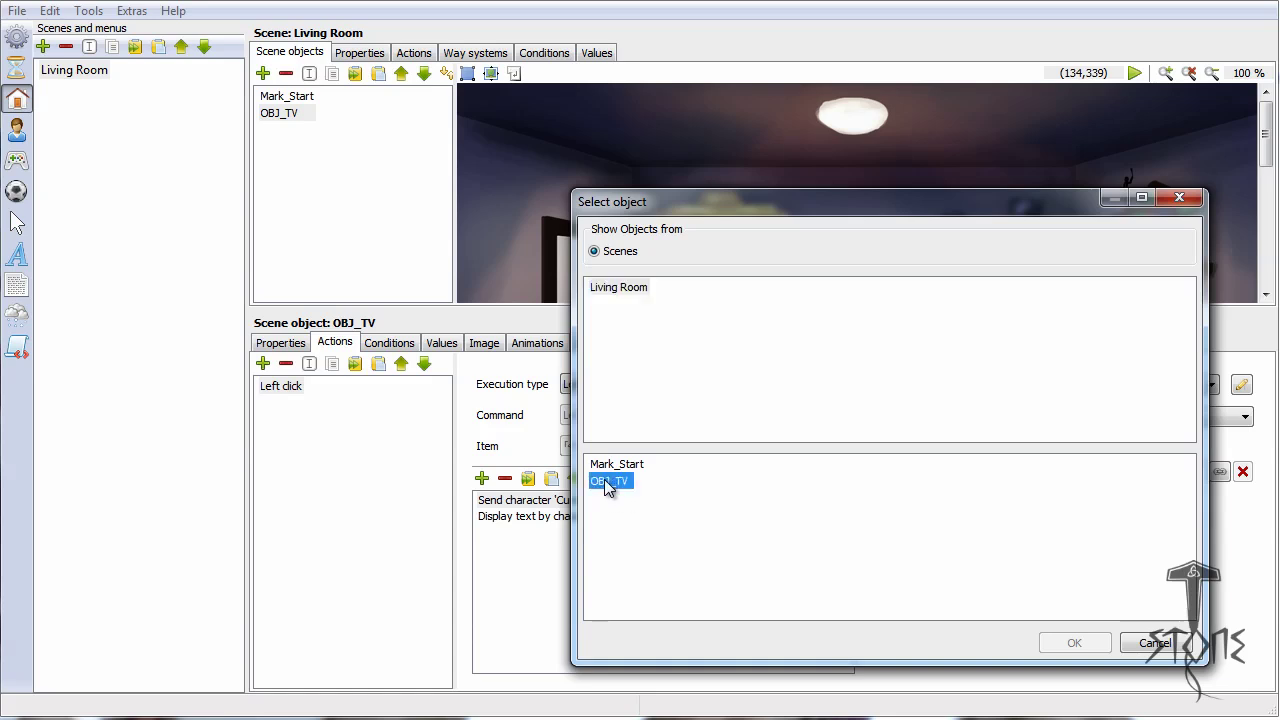
left_click(1066, 642)
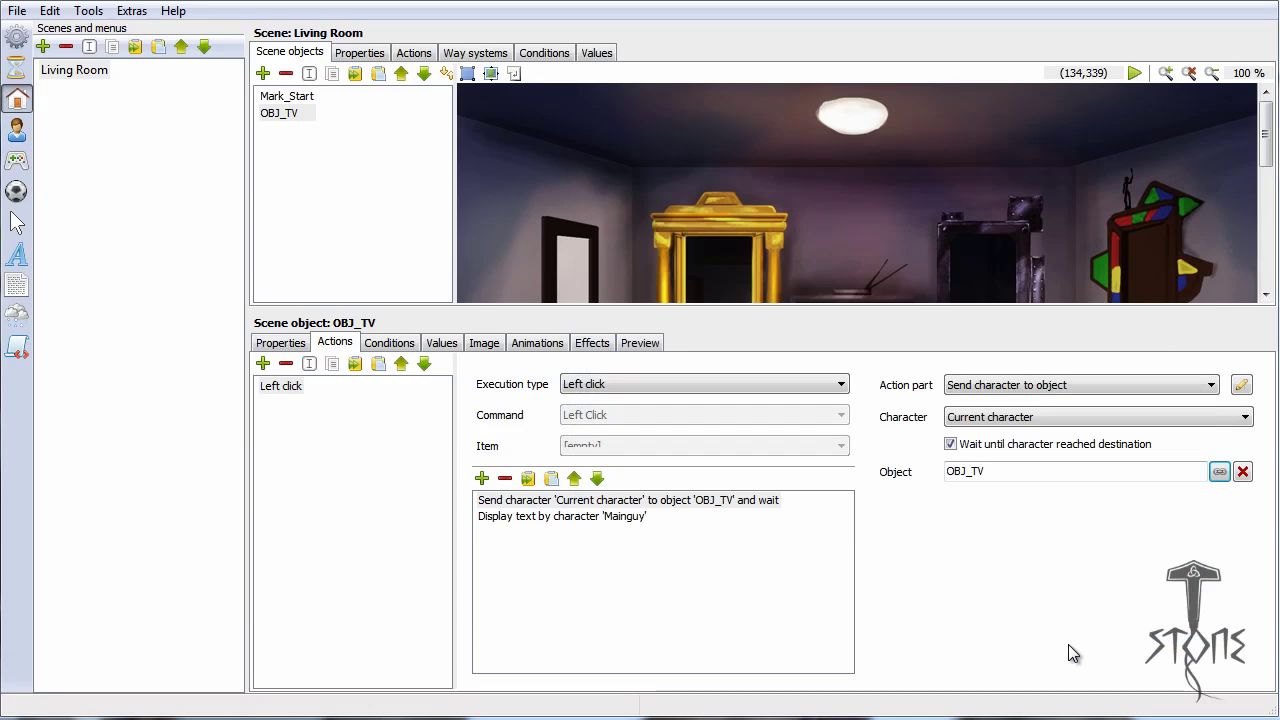
Step: Run the game, test sending the character to the Television, and close the player
left_click(132, 11)
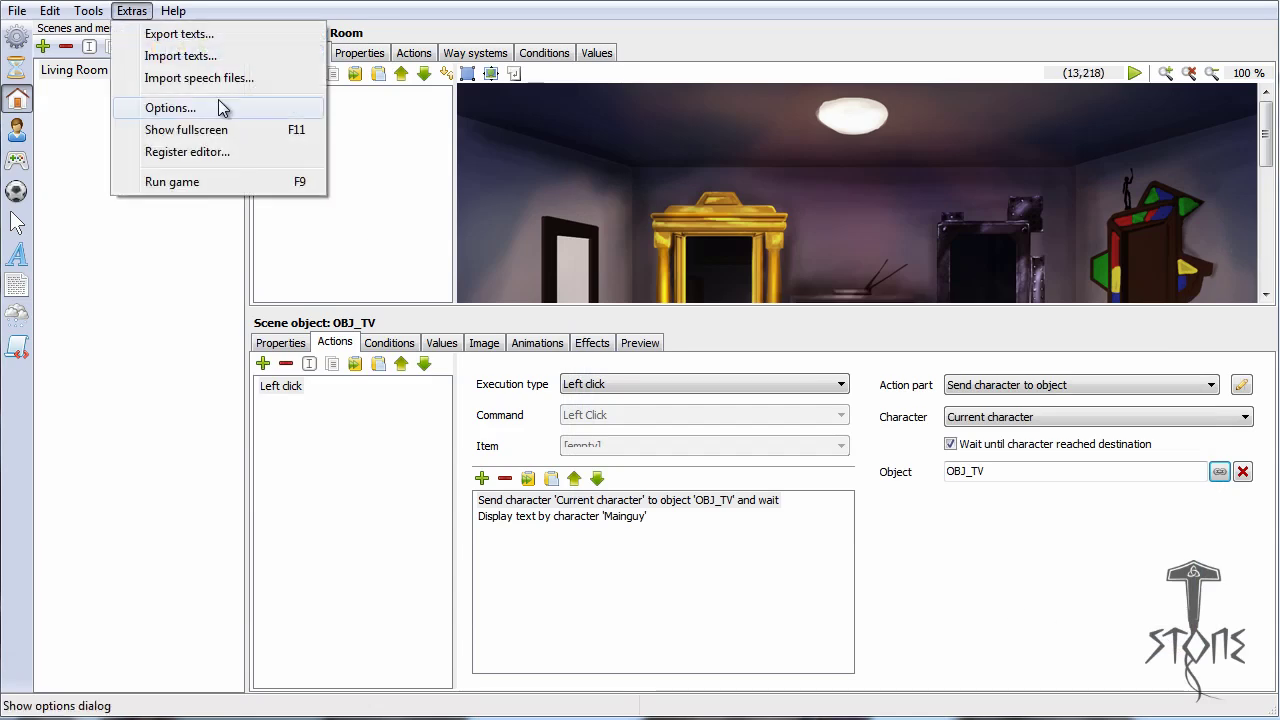
left_click(240, 178)
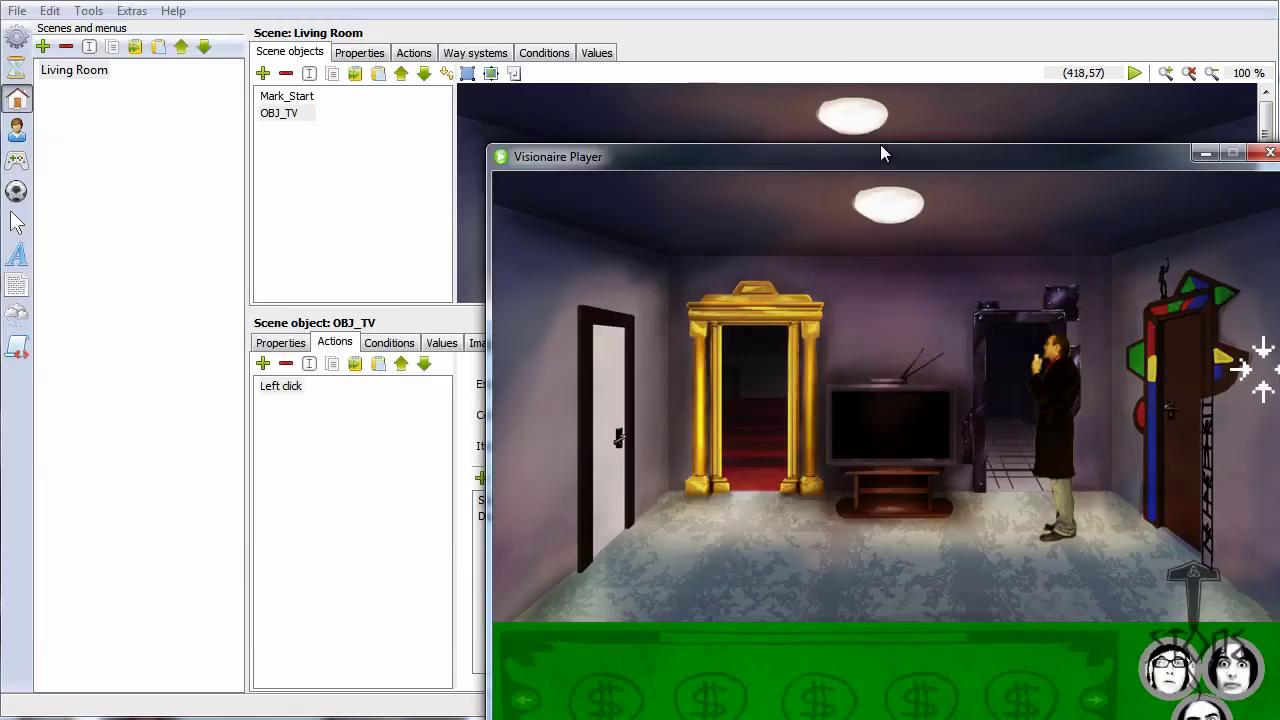
left_click_drag(882, 148, 604, 49)
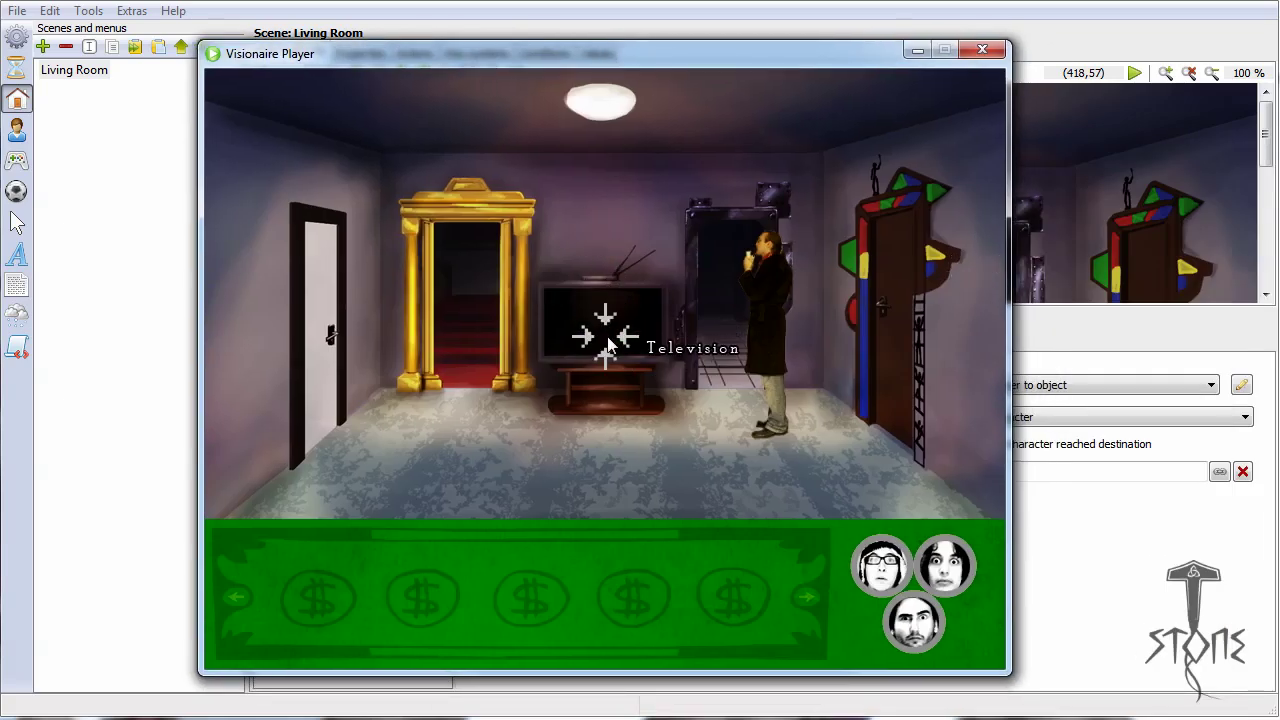
left_click(607, 338)
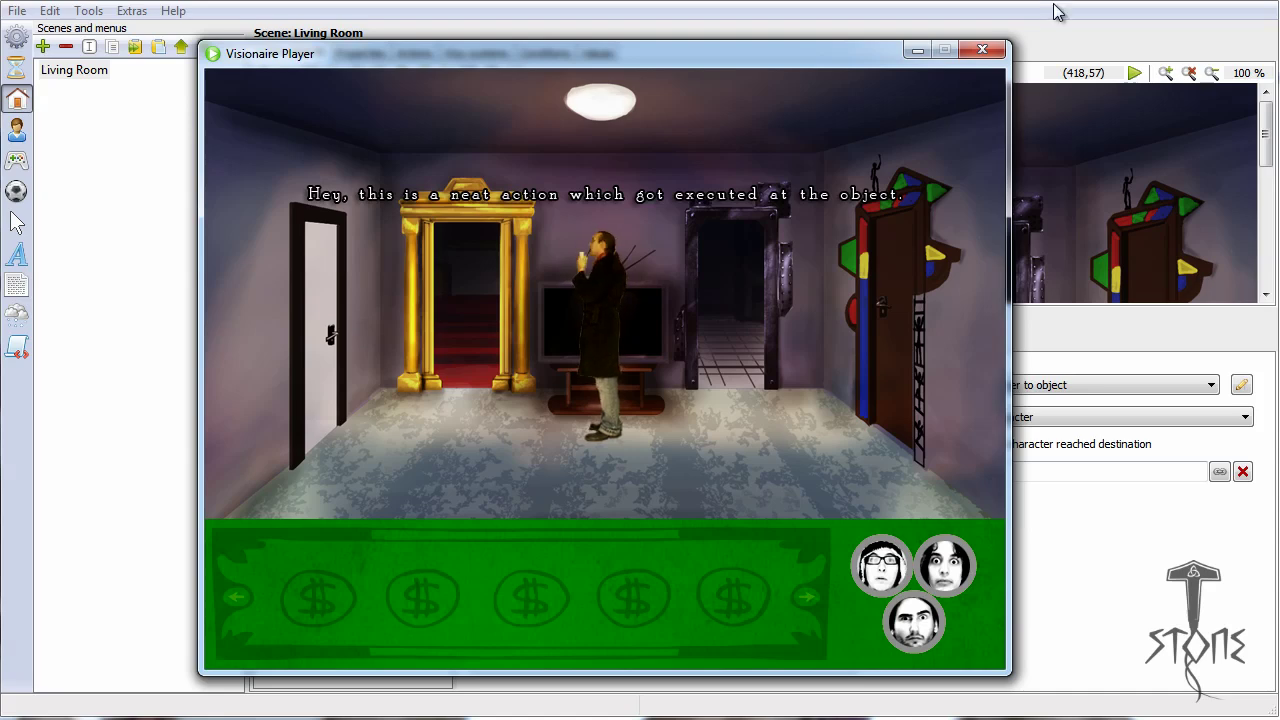
key("alt+F4")
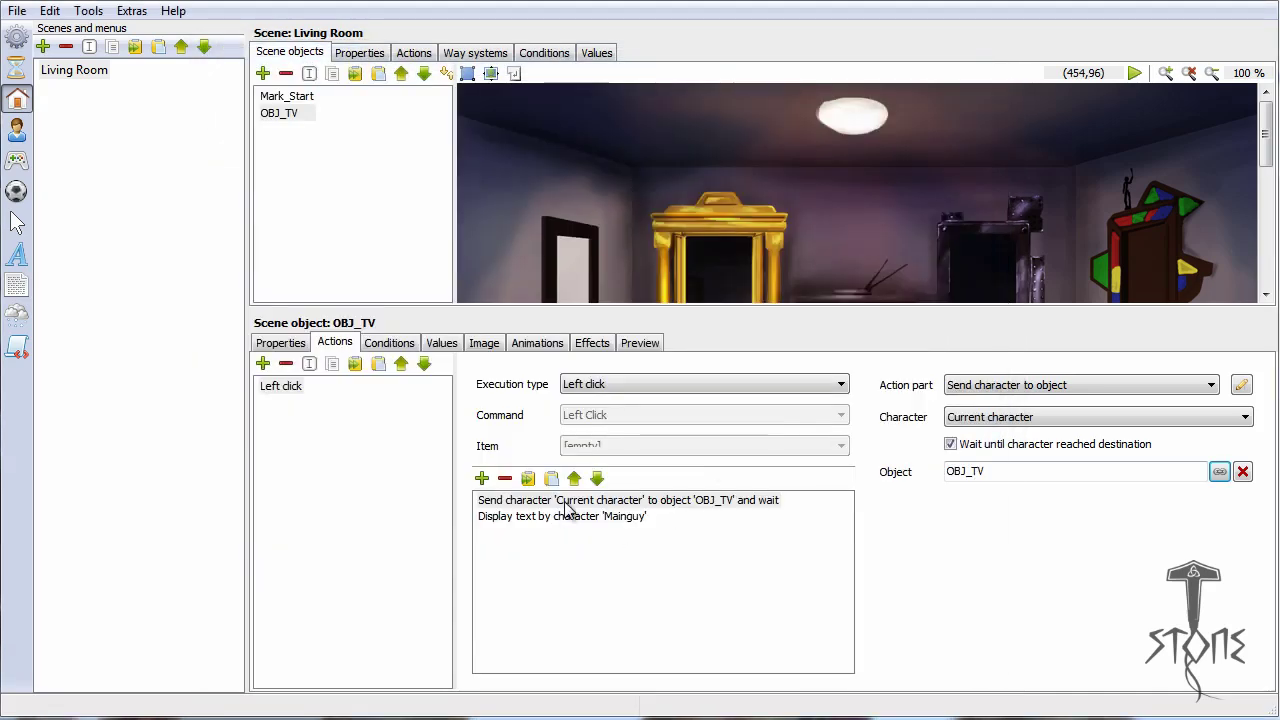
Step: Insert an Align character action part facing the back (90°) after the part that sends the current character to OBJ_TV
left_click(565, 502)
left_click(482, 478)
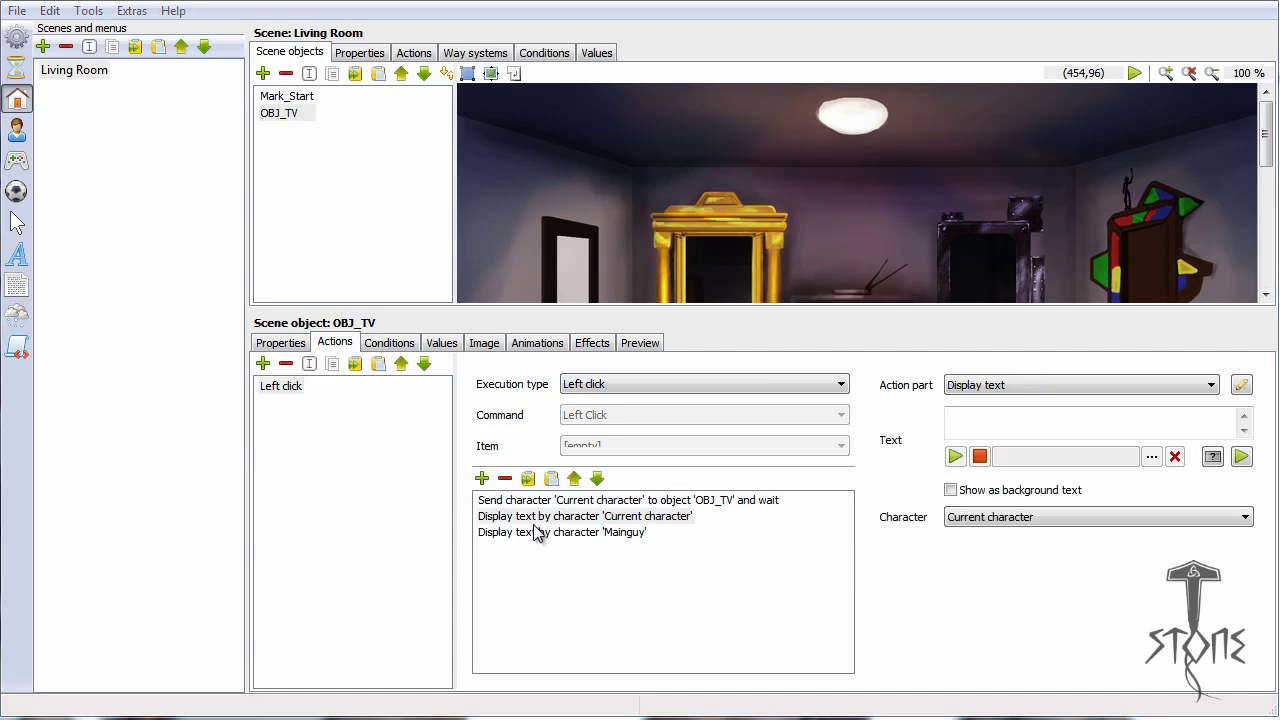
left_click(566, 516)
left_click(1016, 385)
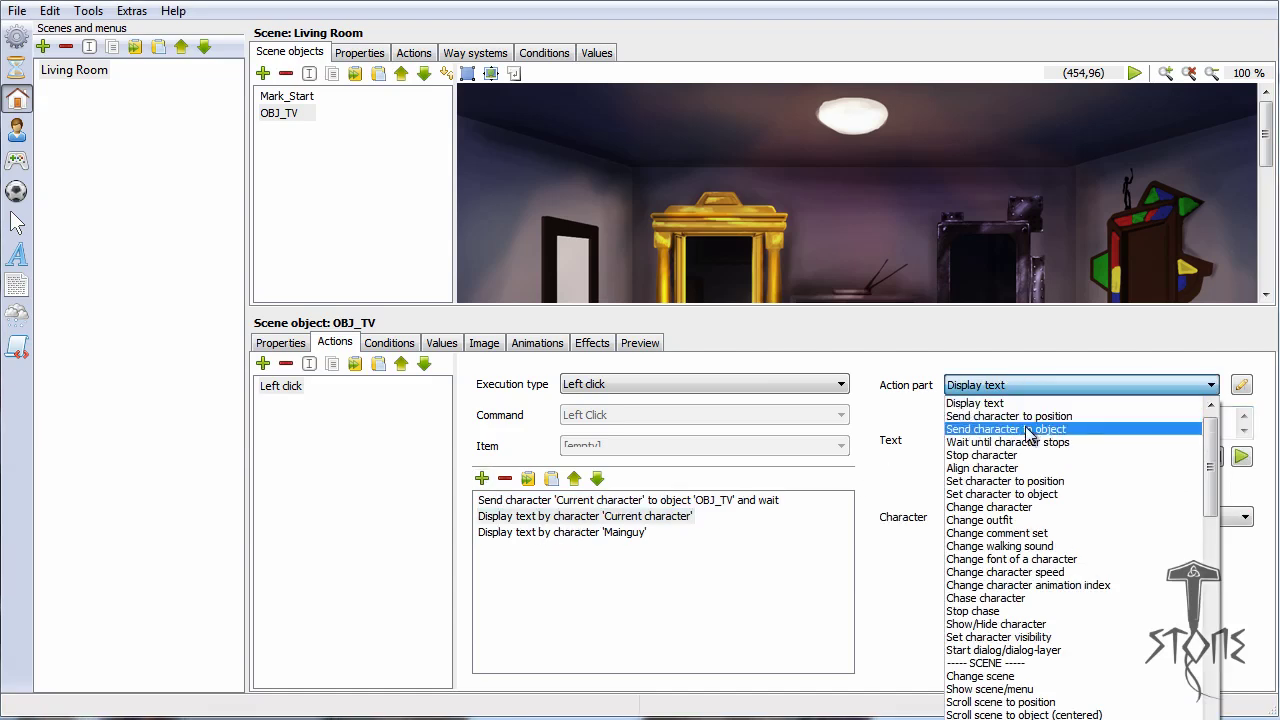
left_click(1018, 468)
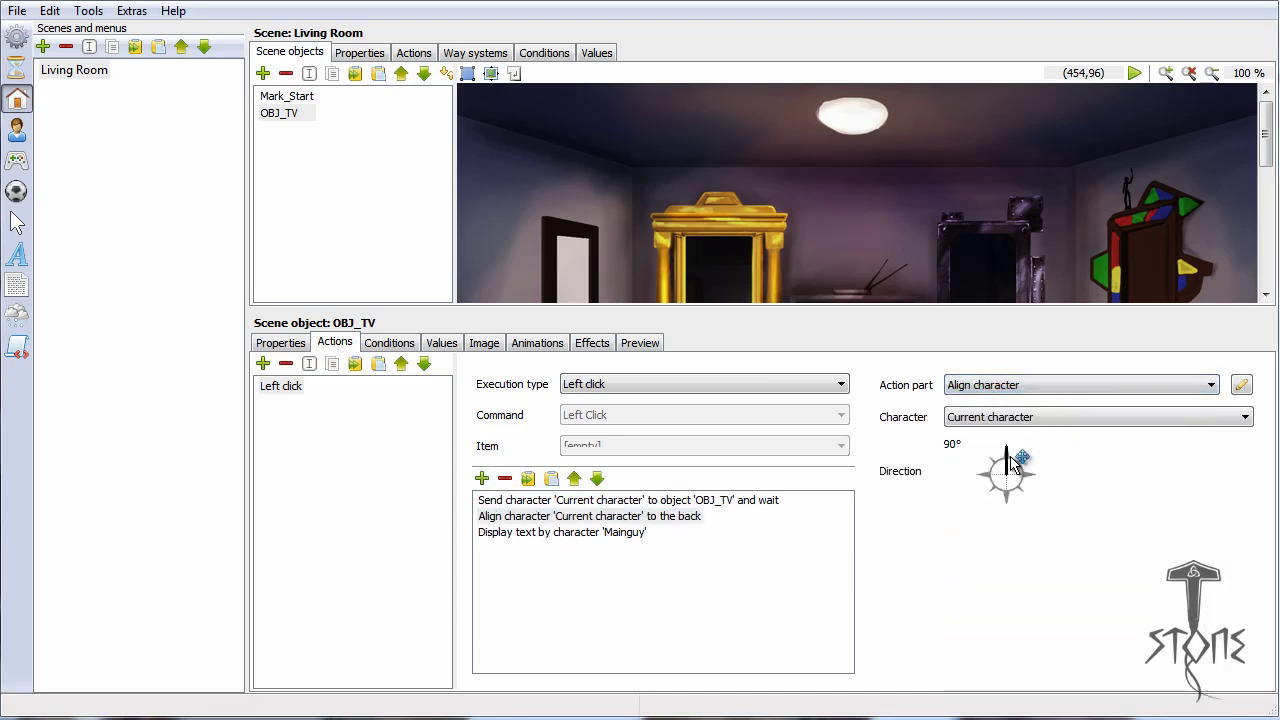
Step: Run the game, test the Television action with the character alignment, and close the player
left_click(131, 11)
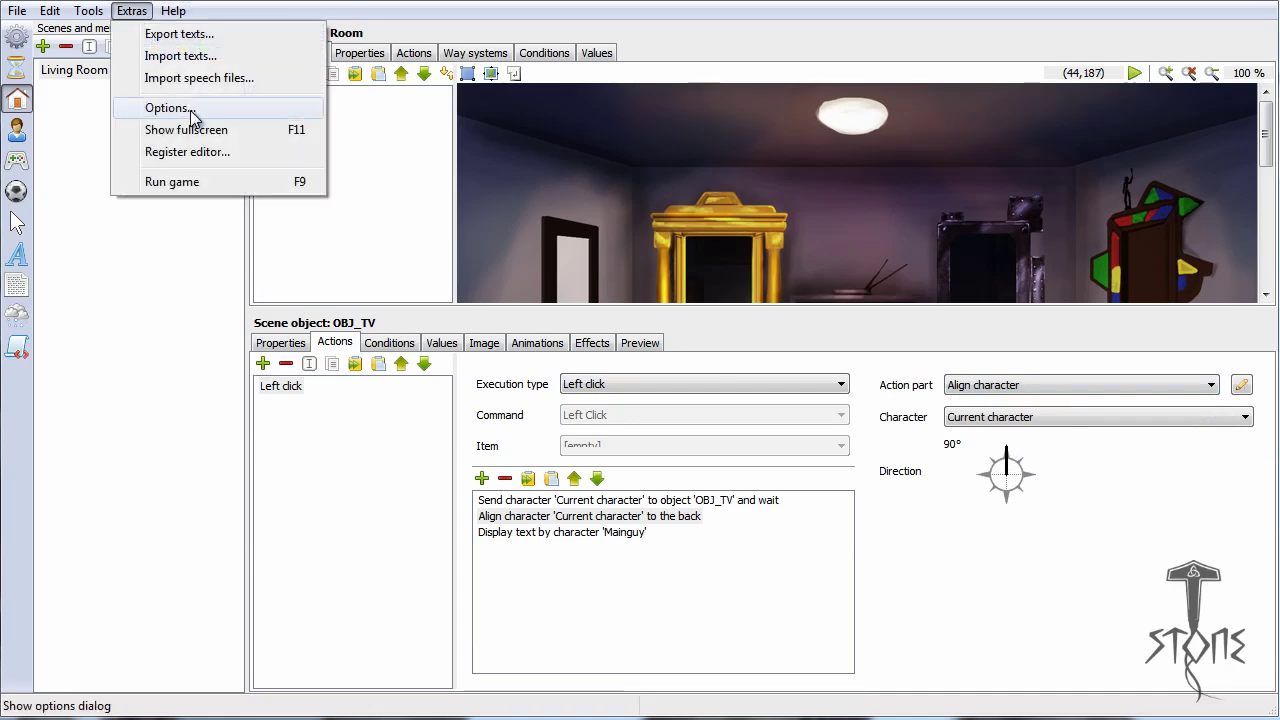
left_click(172, 182)
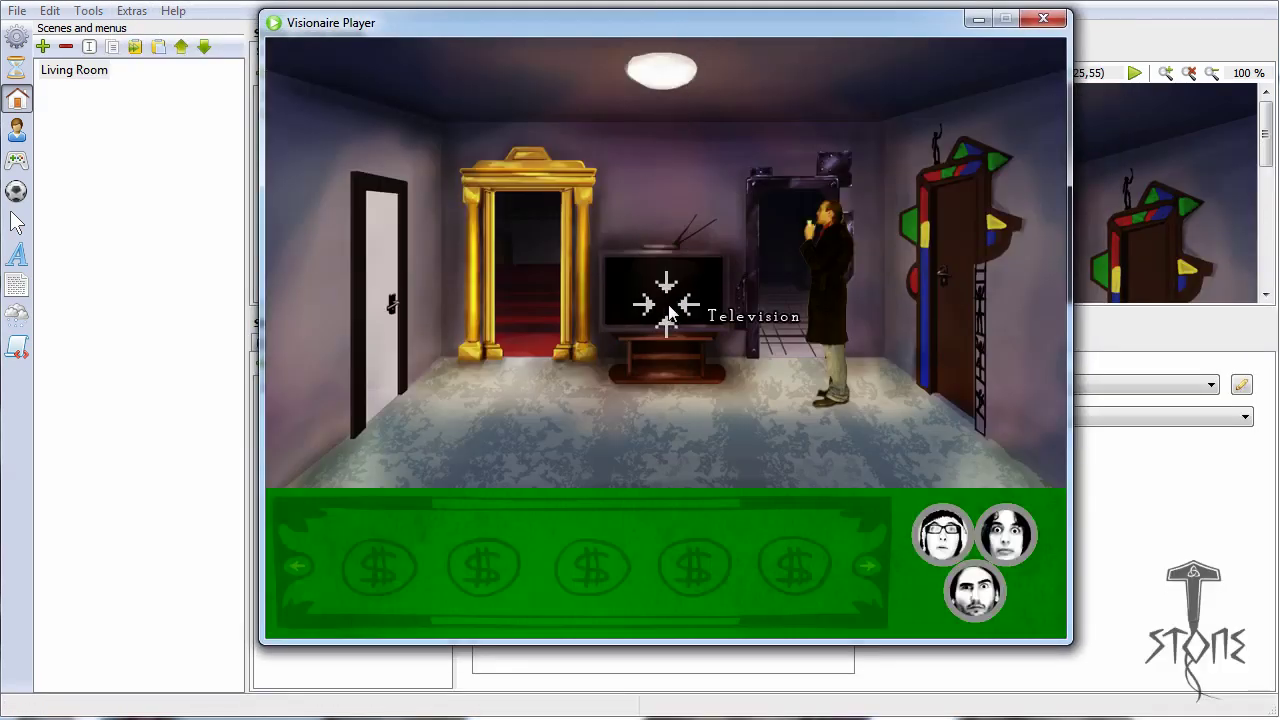
left_click(683, 325)
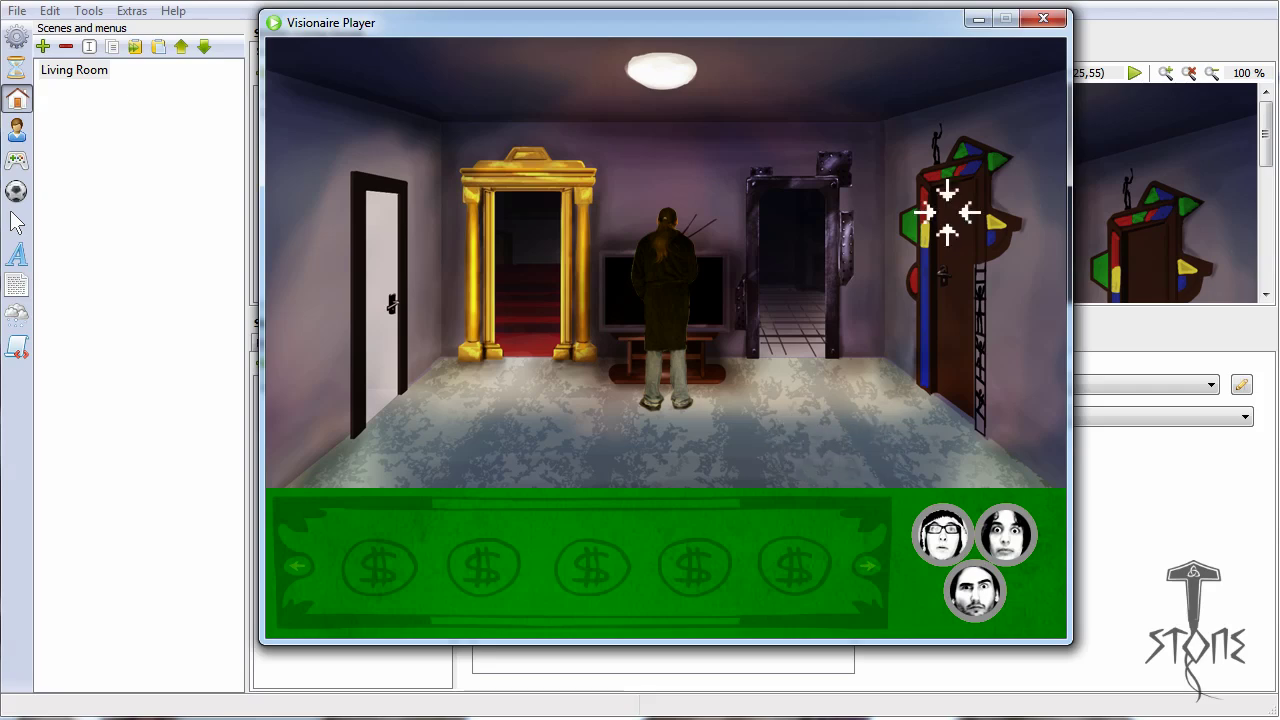
left_click(1043, 20)
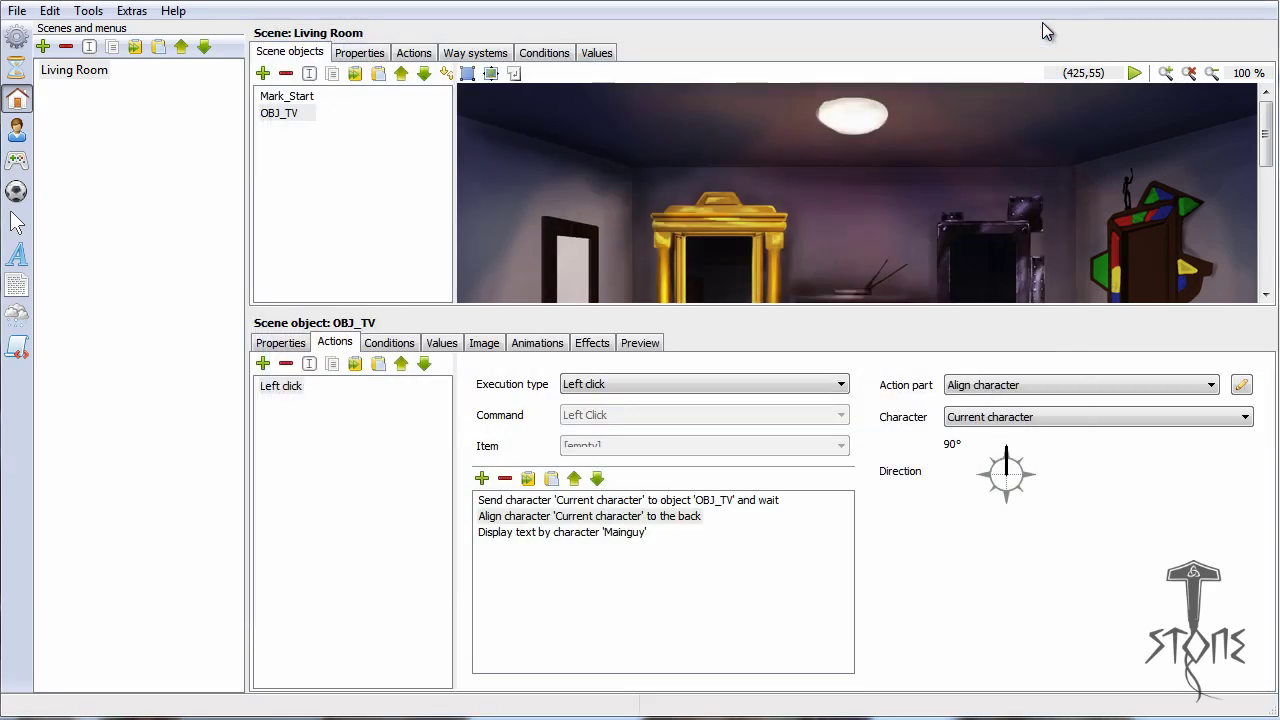
Step: Change the execution type of OBJ_TV's Left click action to the immediate-execution Right click
left_click(285, 388)
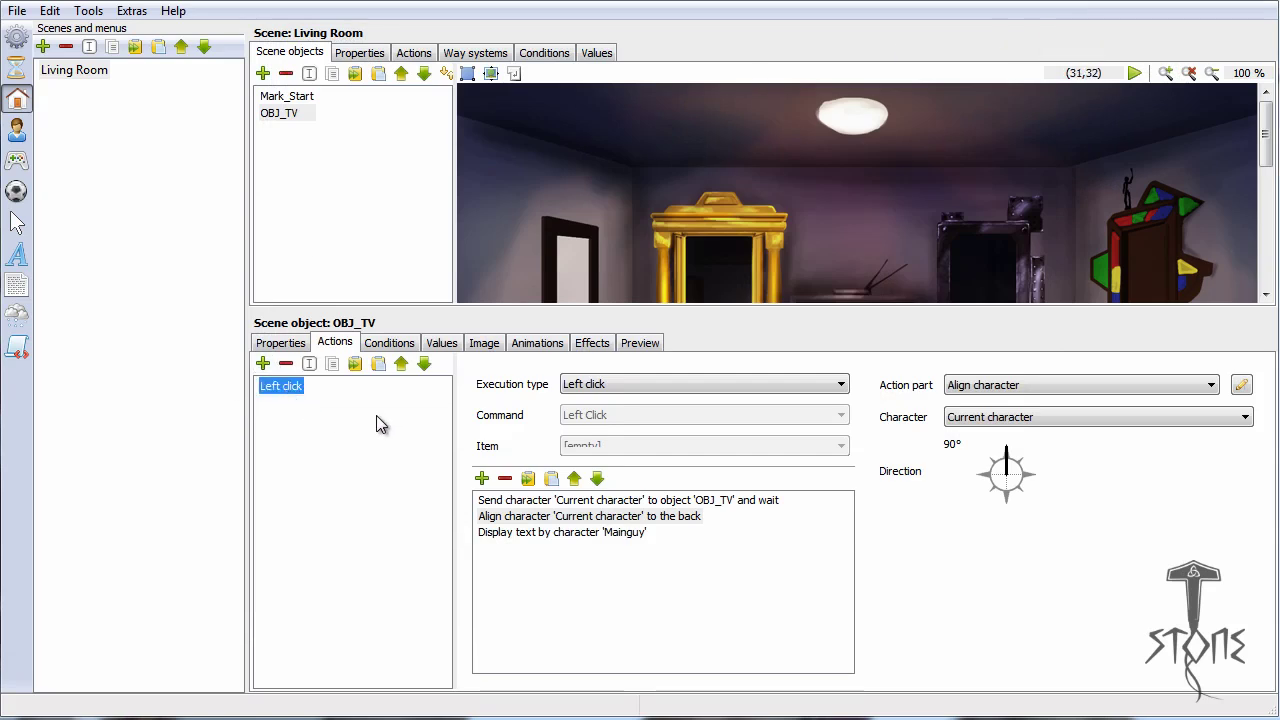
left_click(593, 386)
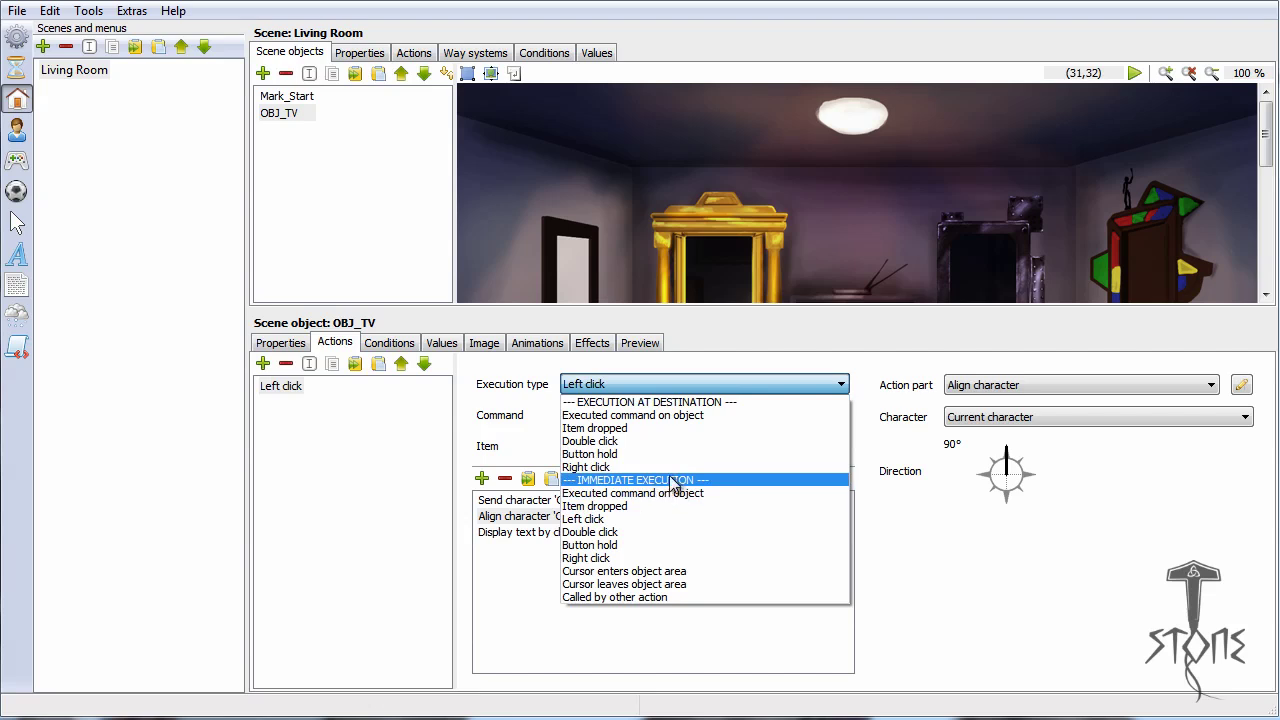
left_click(627, 558)
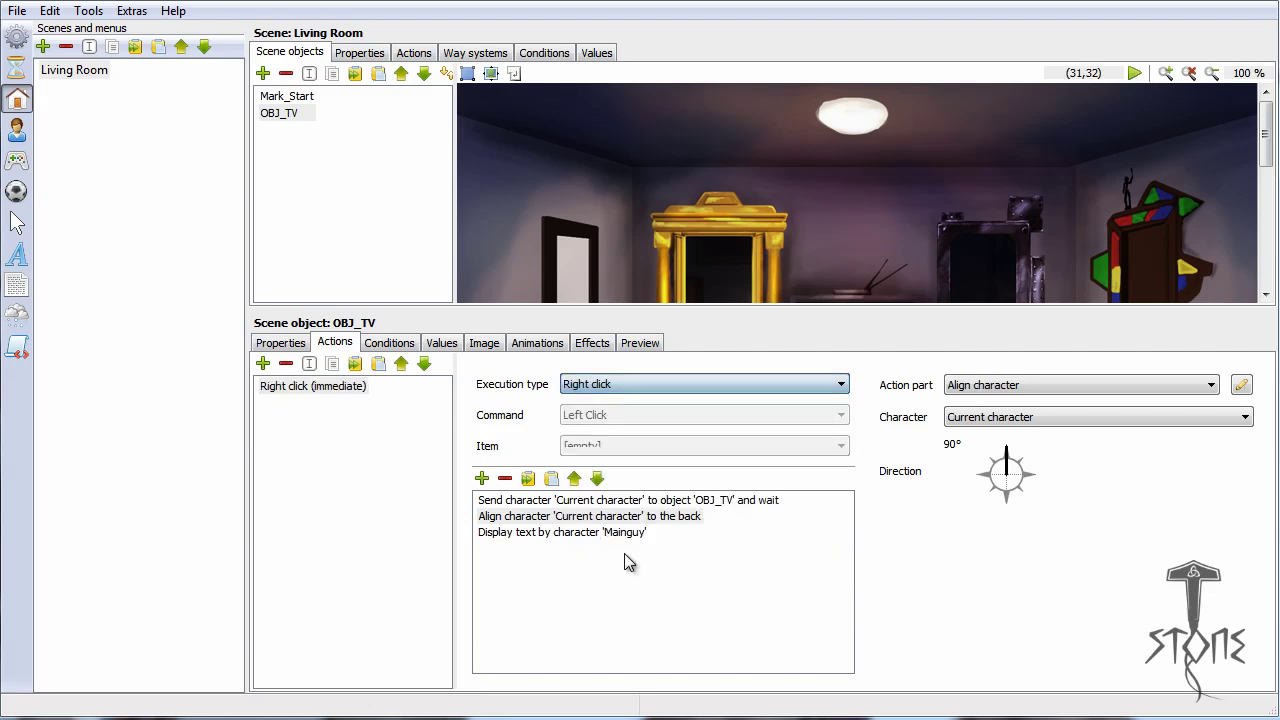
Step: Add a second action to OBJ_TV that executes on the object with the Left Click command
left_click(263, 363)
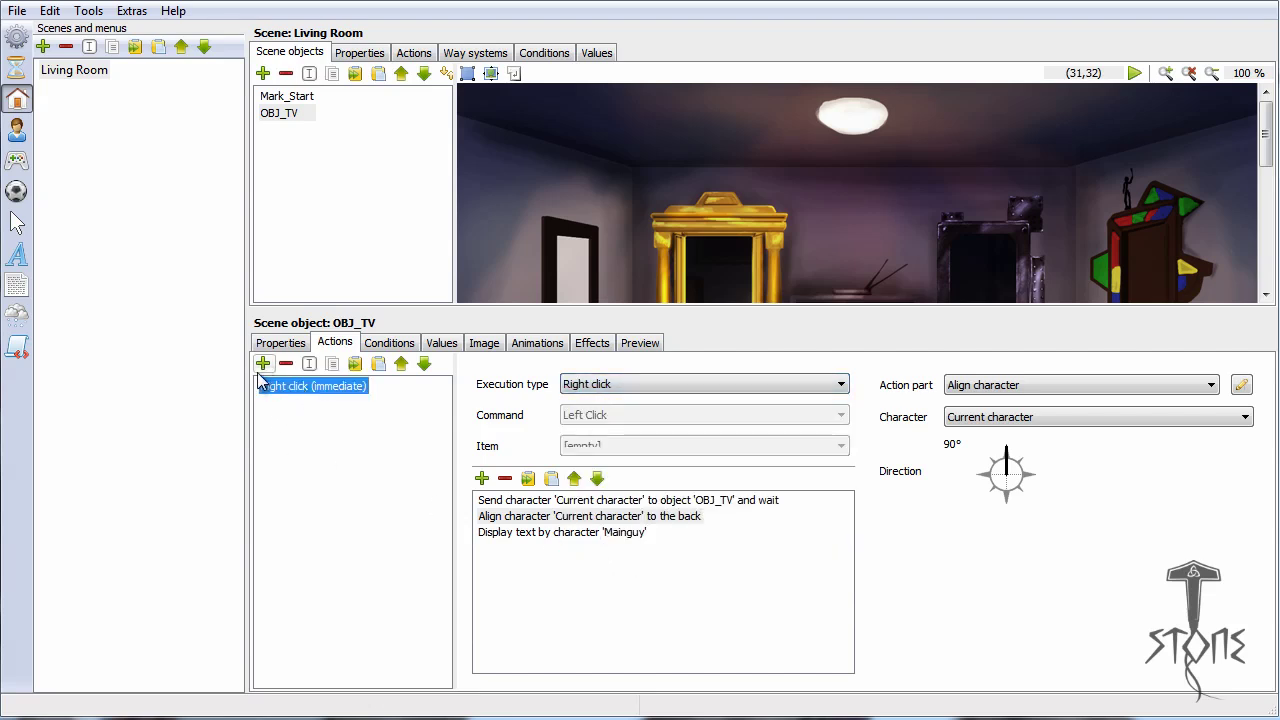
left_click(610, 418)
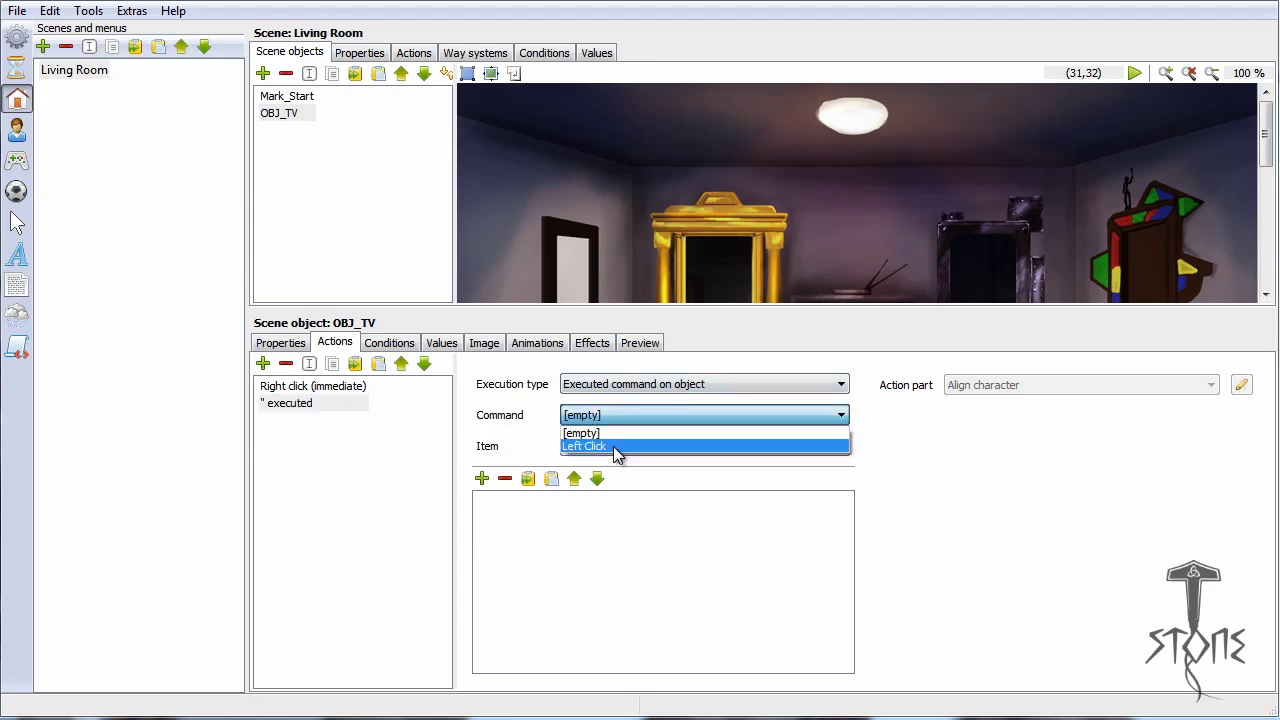
left_click(613, 446)
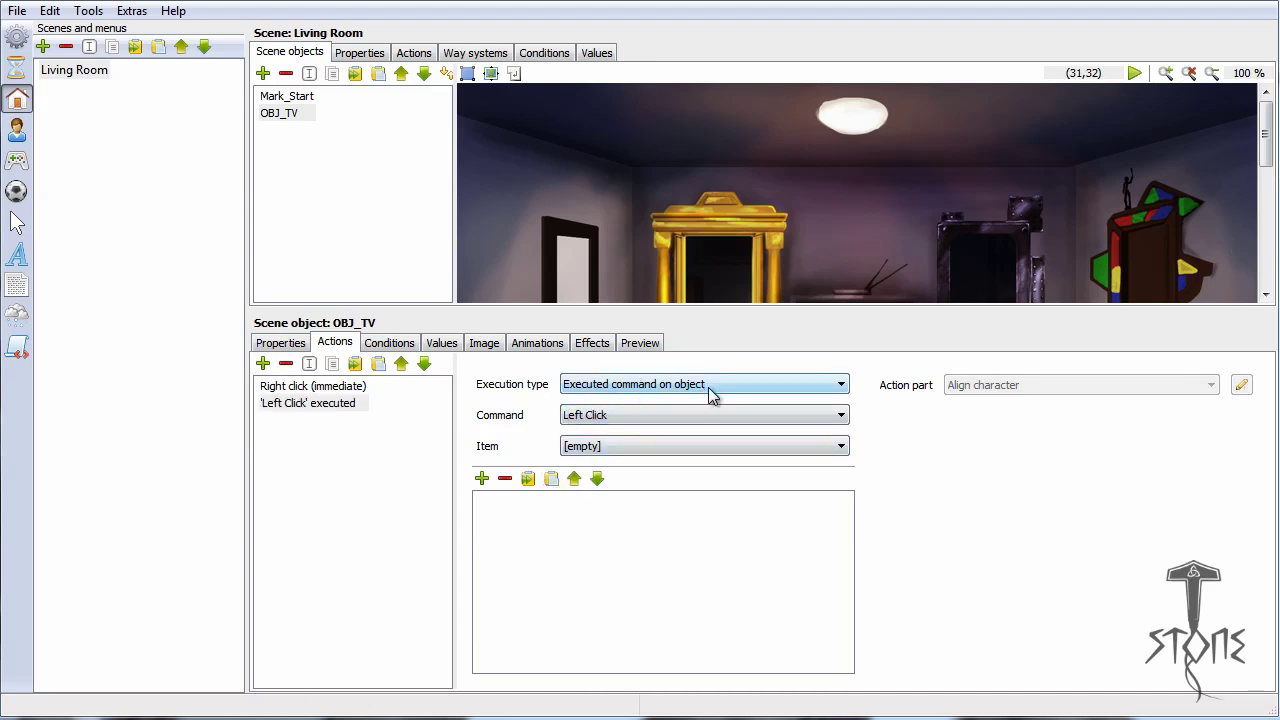
Step: Check which button command the Mouse interface defines
left_click(16, 161)
left_click(50, 90)
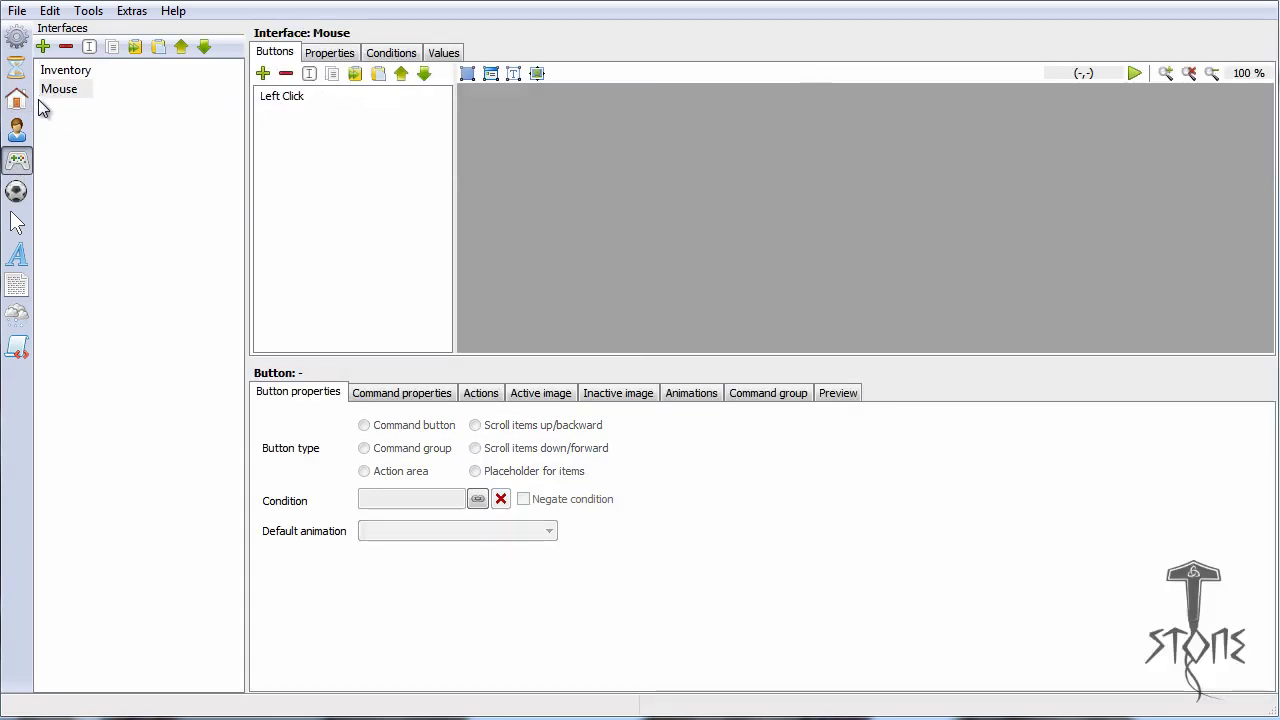
left_click(17, 129)
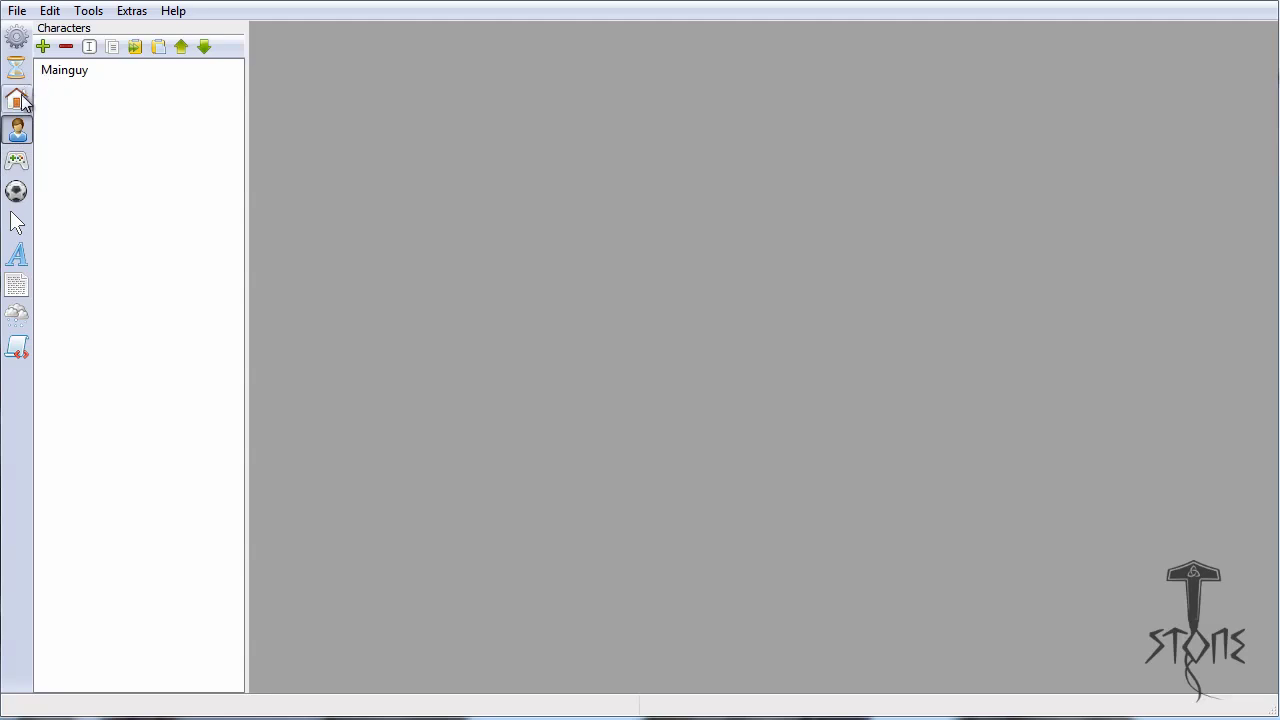
Step: Add a Display text part reading "Hey this is a testtext. Nice." to OBJ_TV's executed Left Click command in the Living Room
left_click(17, 100)
left_click(77, 71)
left_click(285, 113)
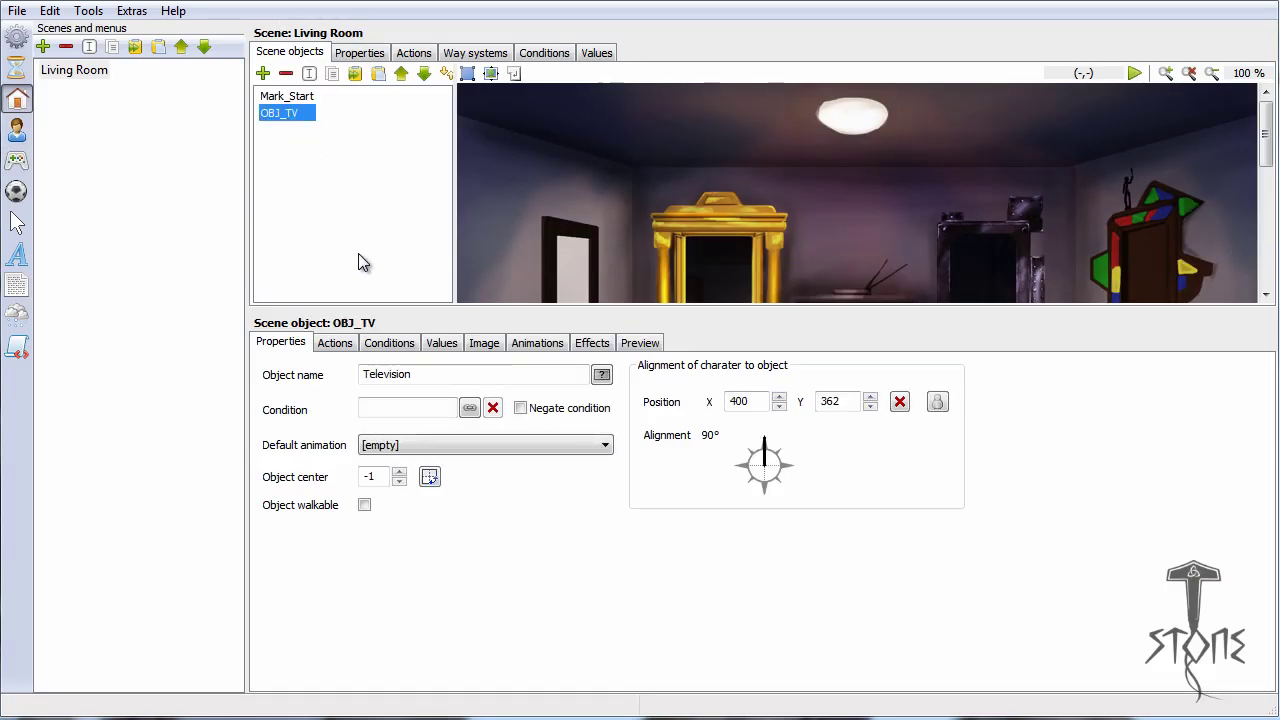
left_click(335, 343)
left_click(312, 402)
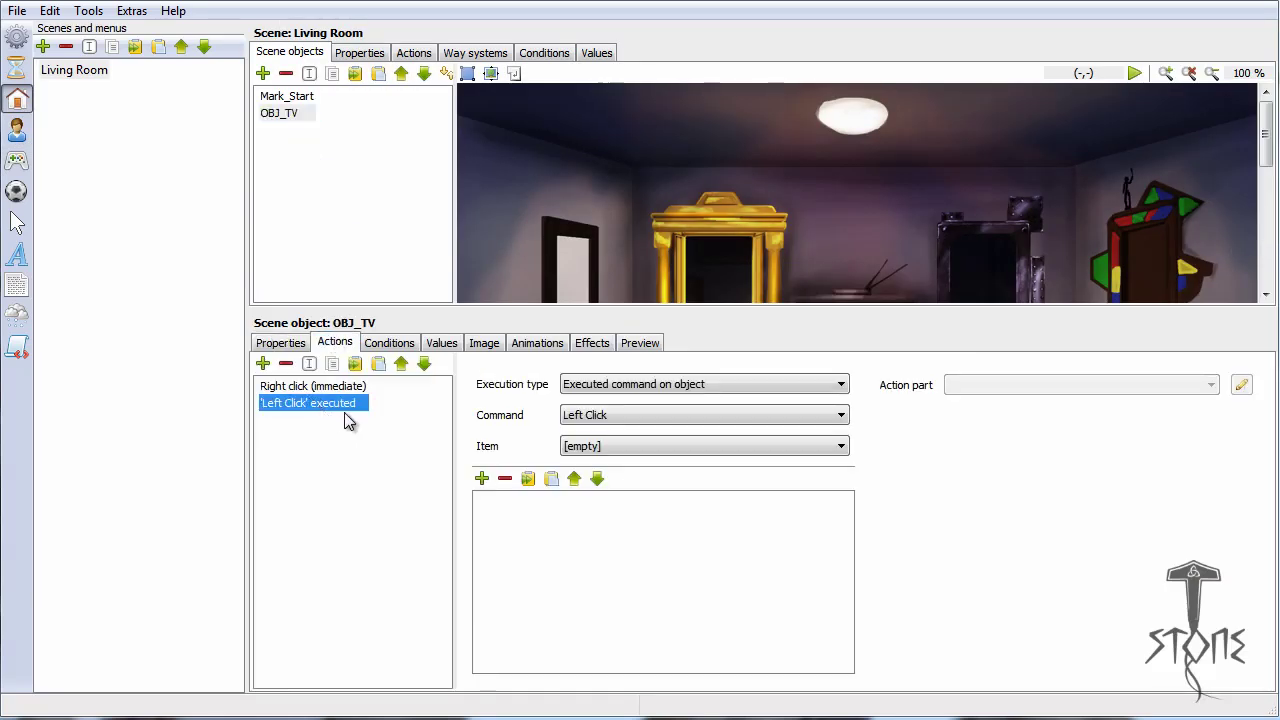
left_click(482, 478)
left_click(557, 502)
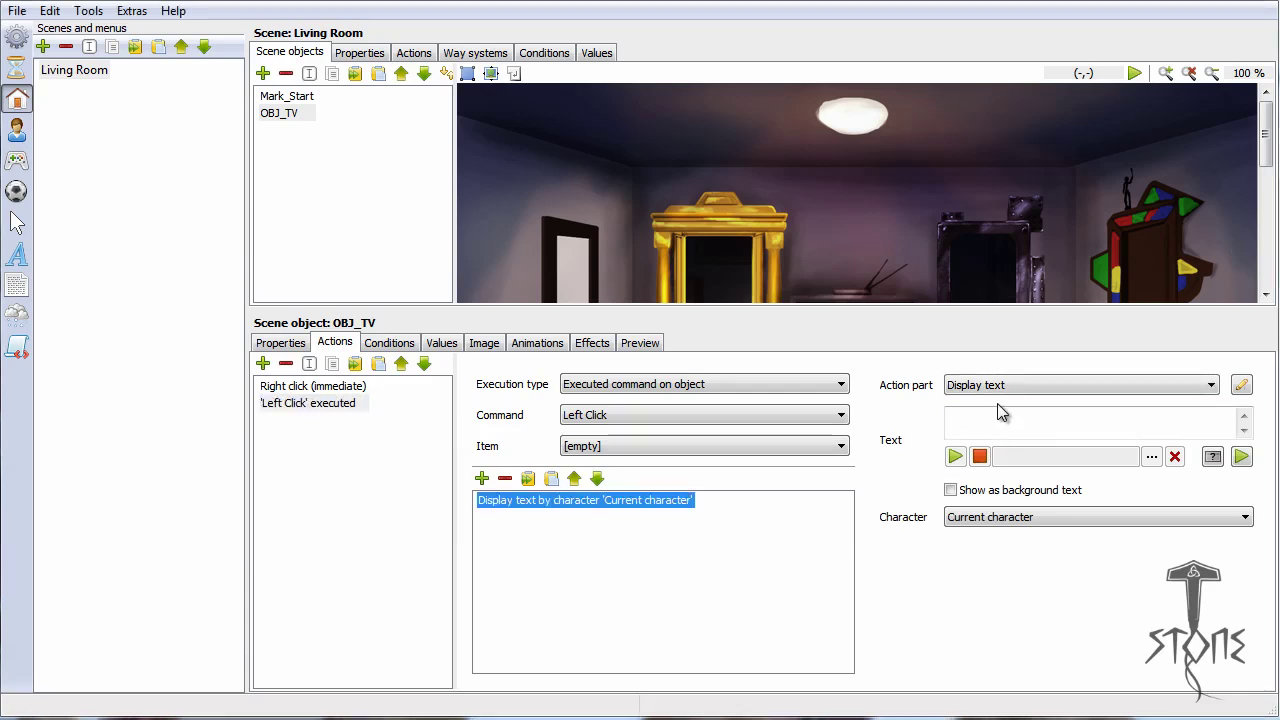
left_click(997, 417)
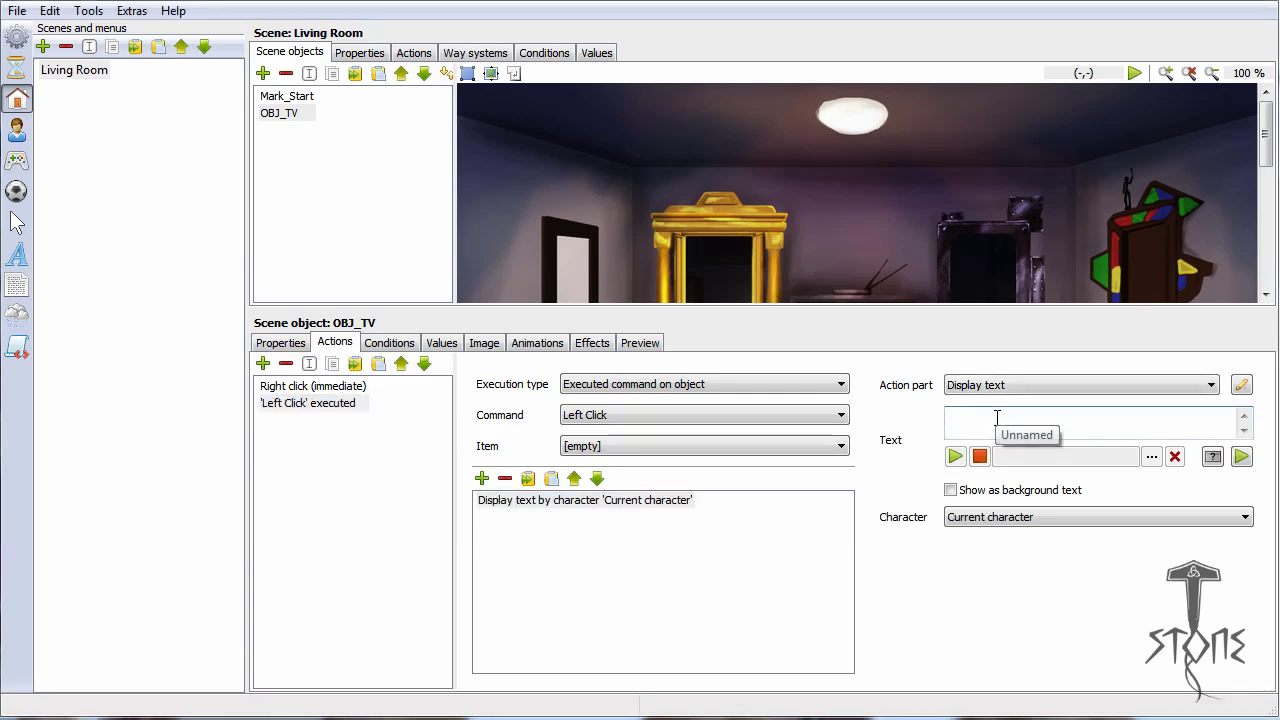
type("Hey this is a testtext. Nice.")
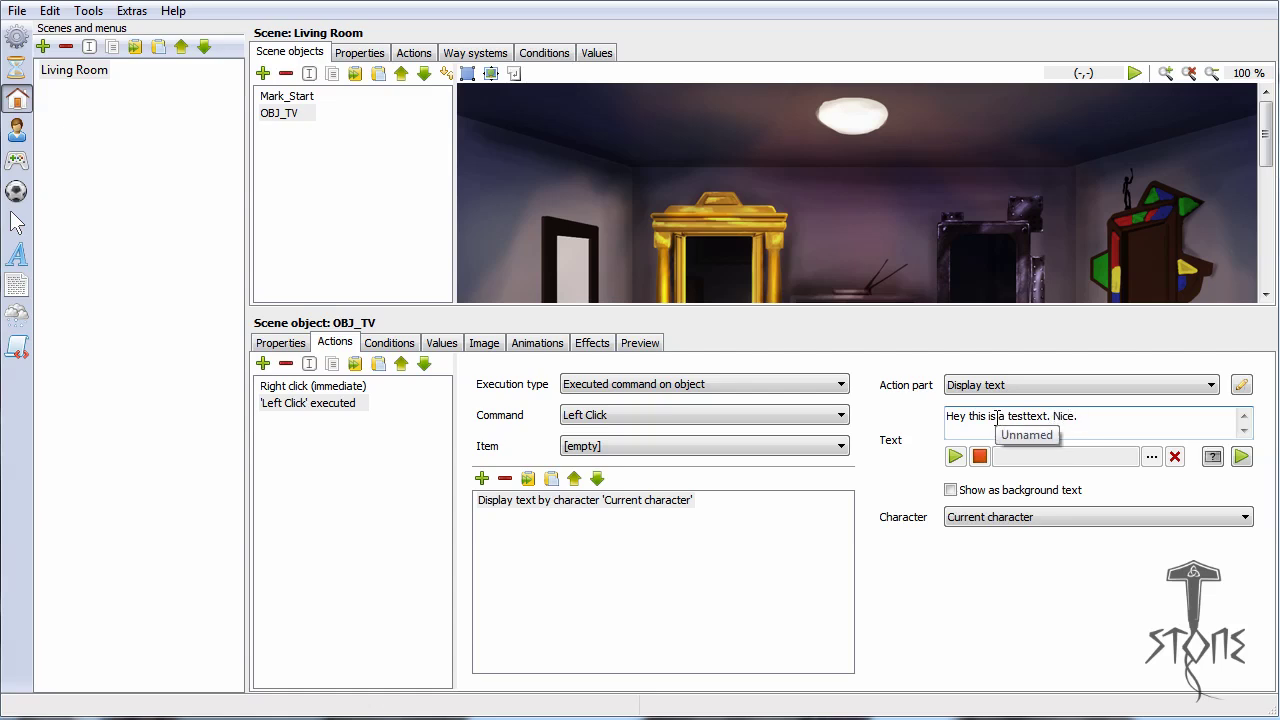
Step: Run the game and test both the Left Click command and the immediate Right click action on the Television
left_click(356, 410)
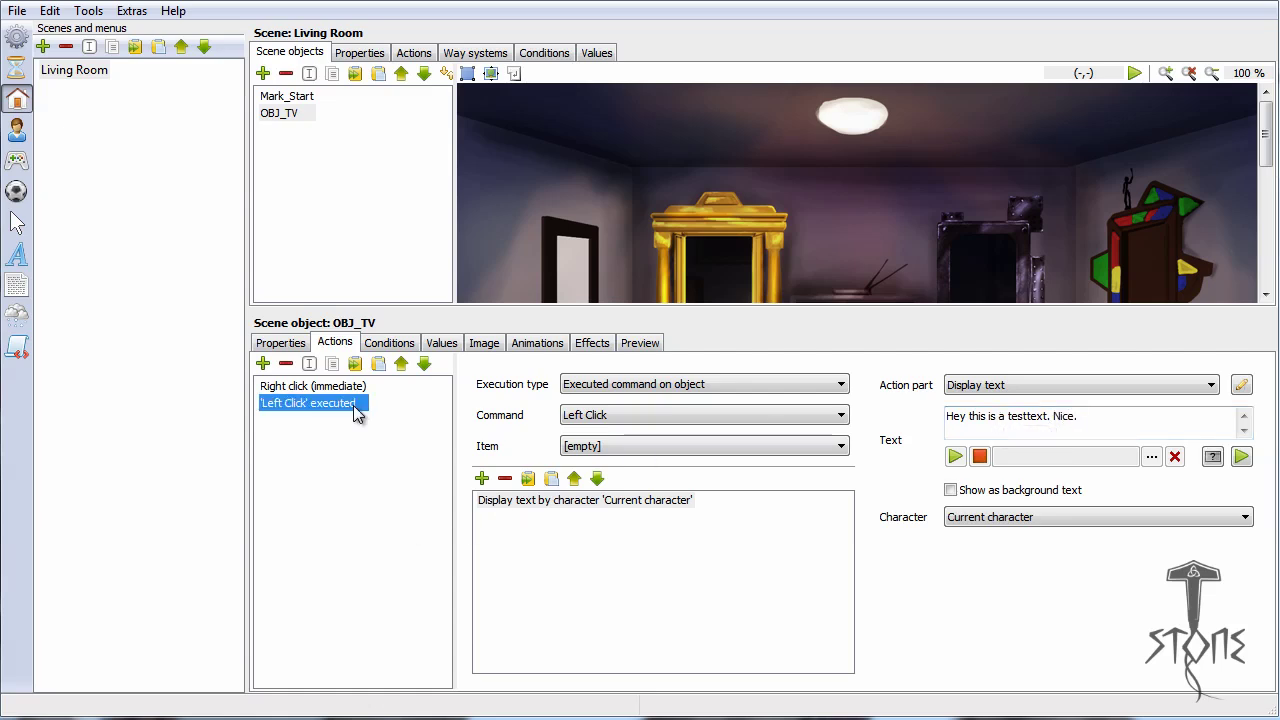
left_click(341, 389)
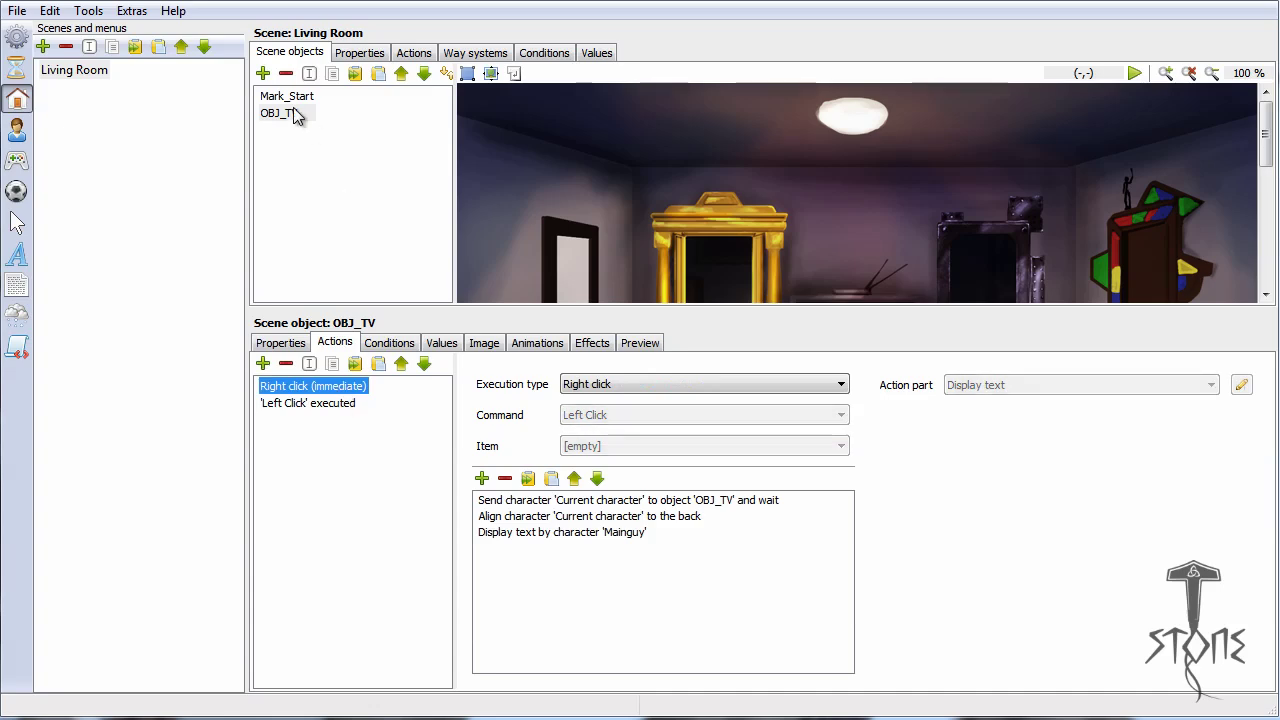
left_click(131, 10)
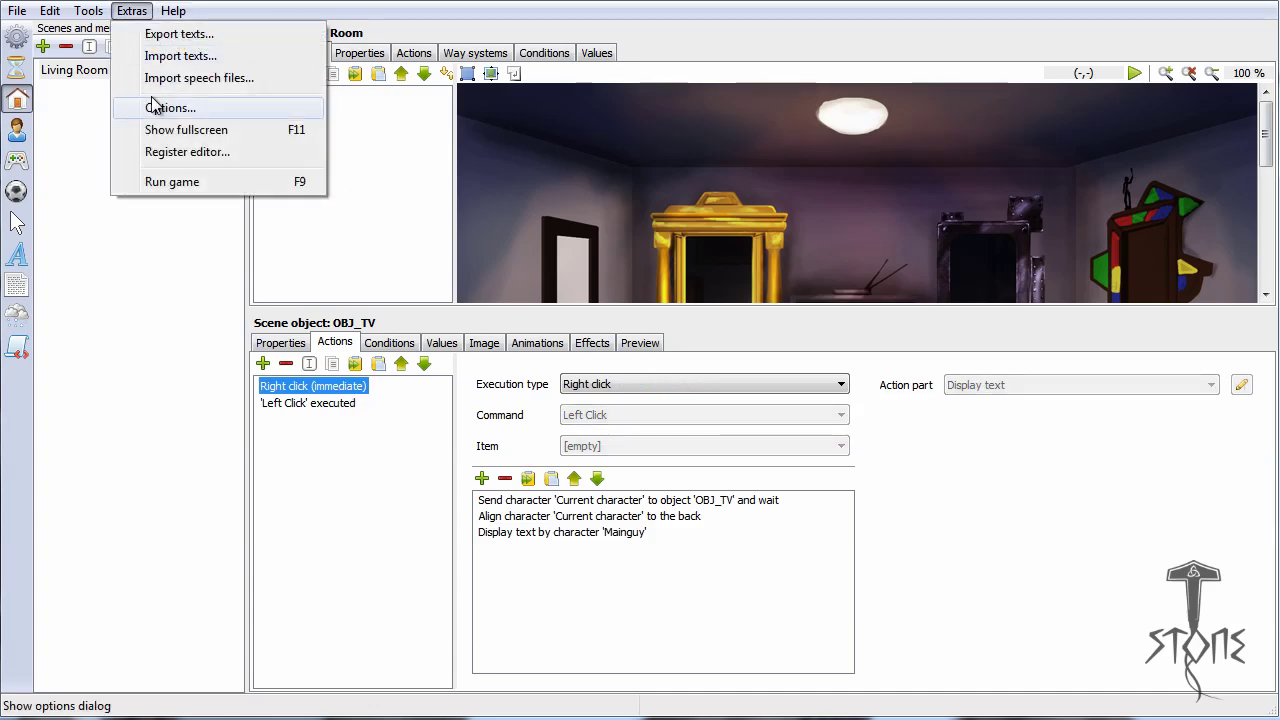
left_click(153, 182)
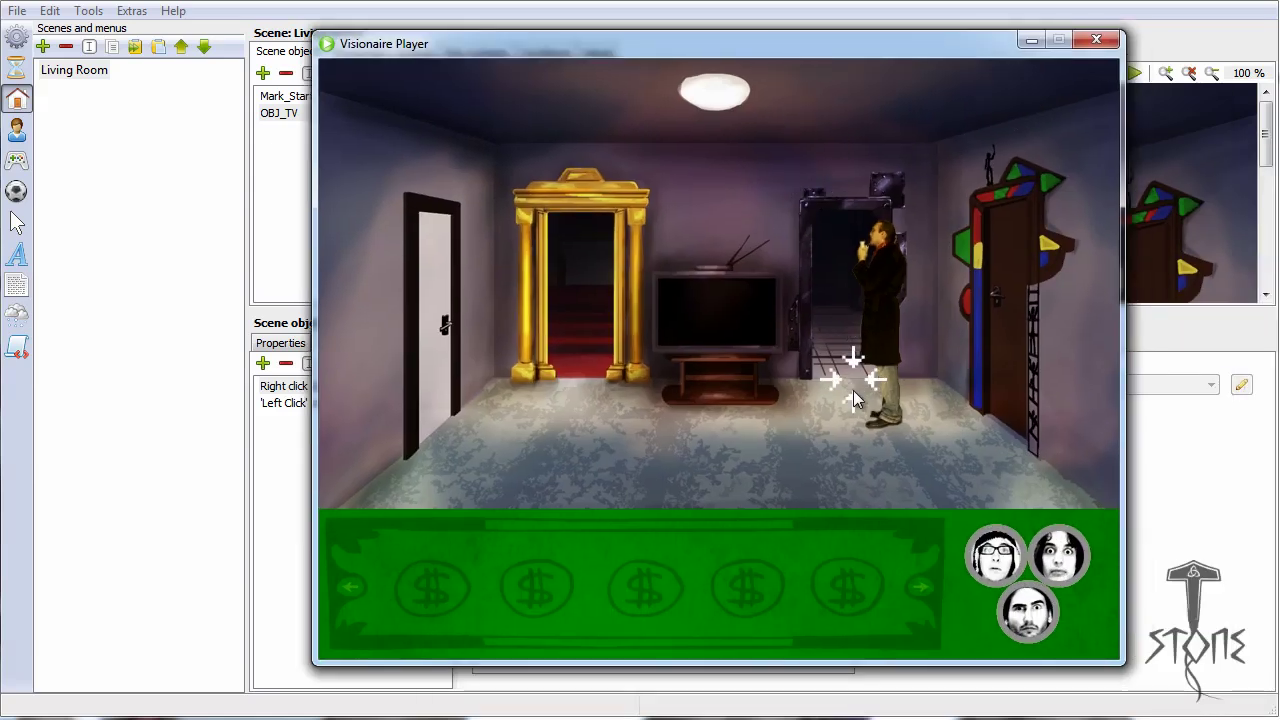
left_click(912, 462)
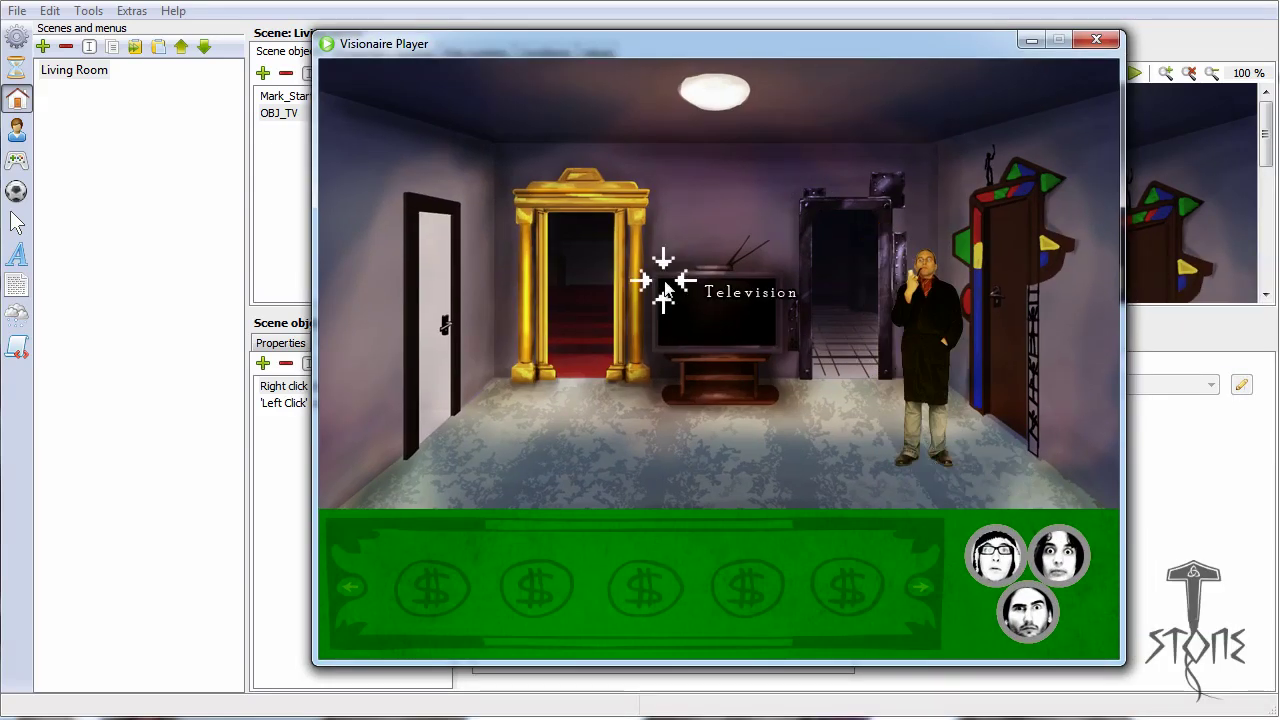
left_click(721, 308)
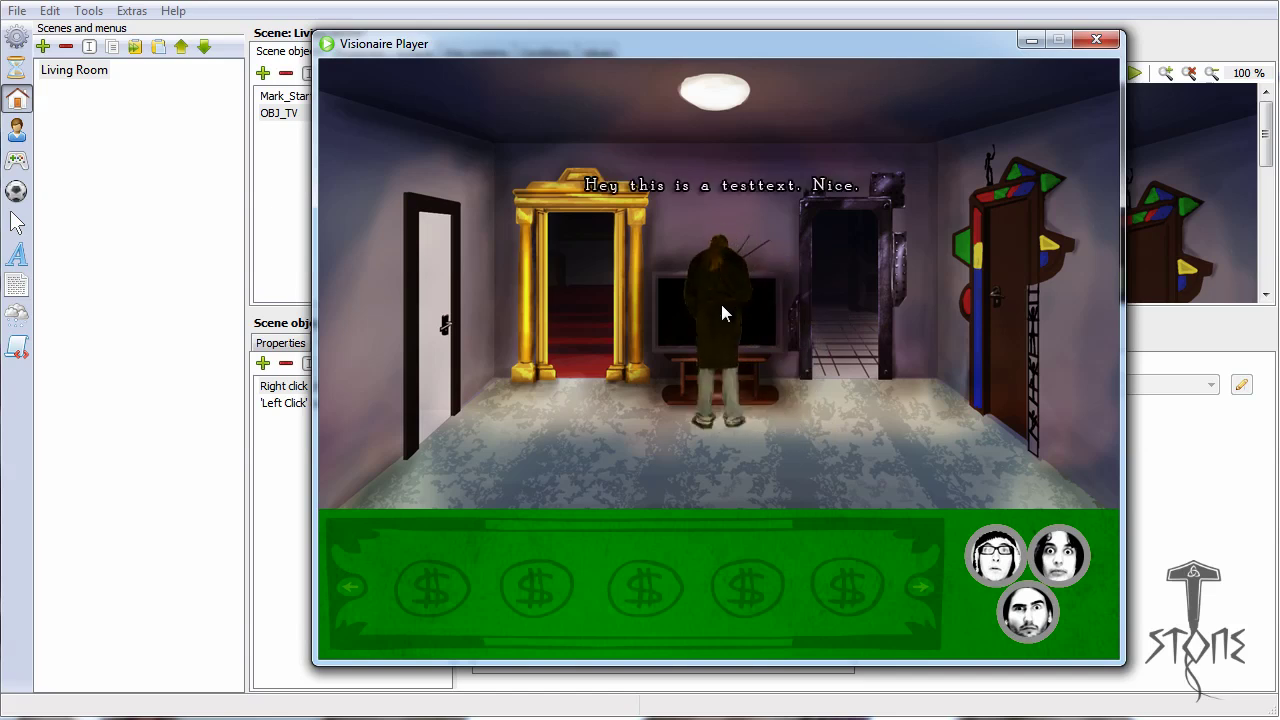
left_click(916, 460)
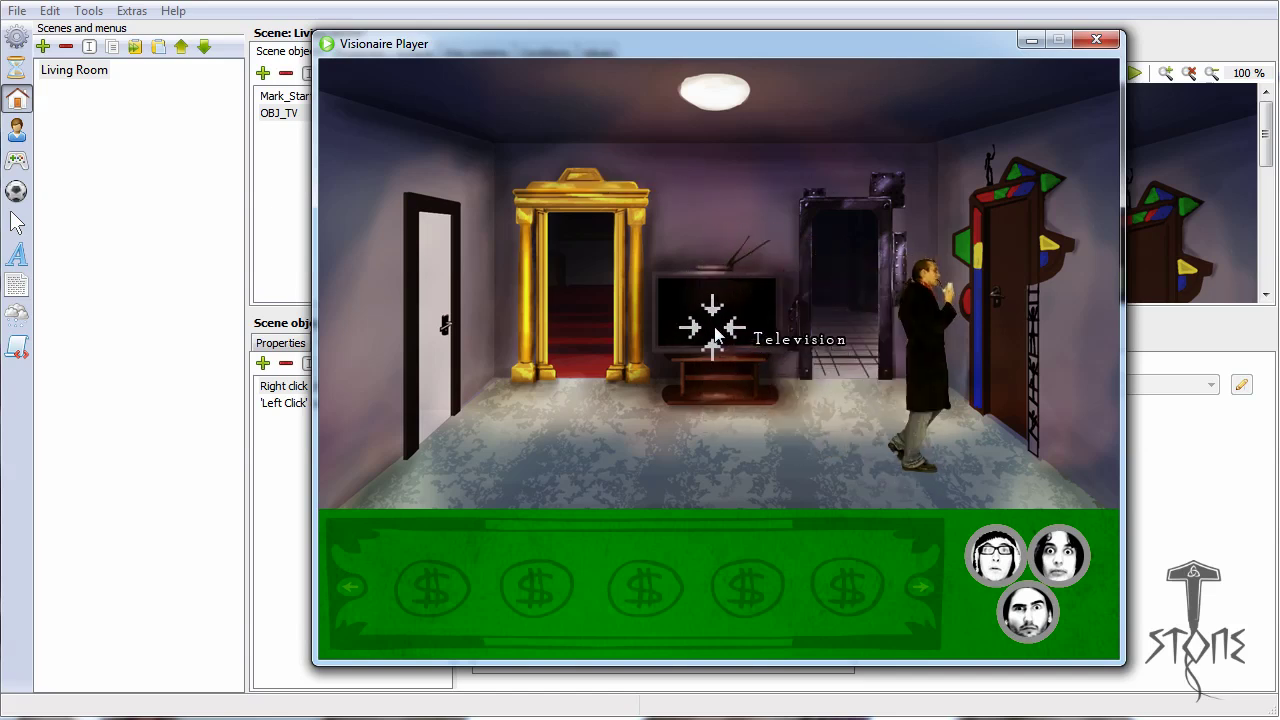
right_click(717, 323)
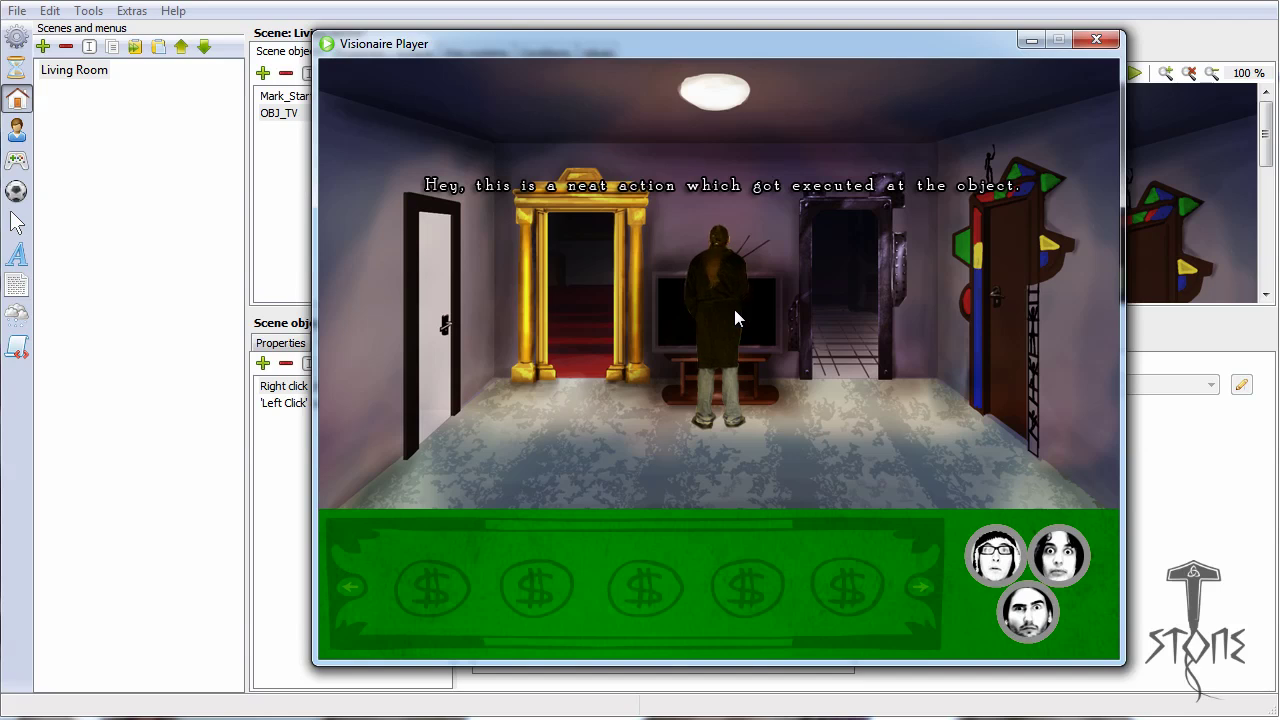
Step: Test interrupting the character's walk to the Television by repeatedly sending him to opposite sides of the room
left_click(886, 441)
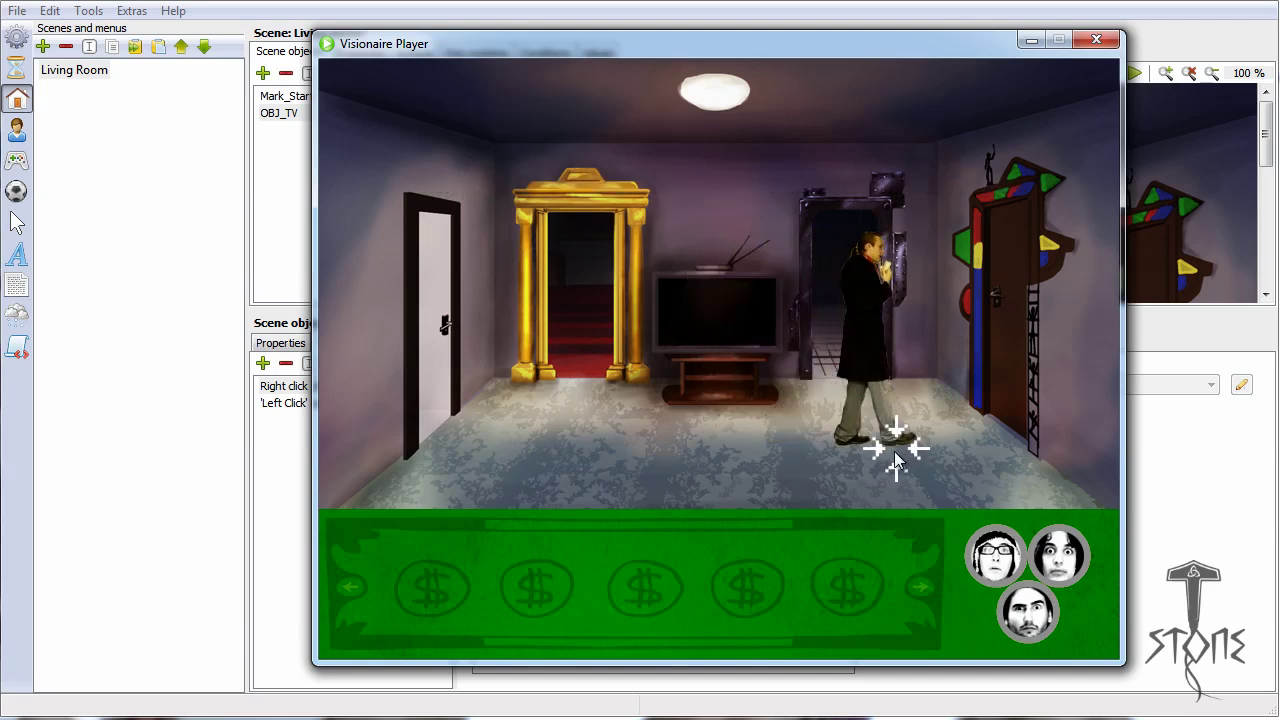
left_click(951, 486)
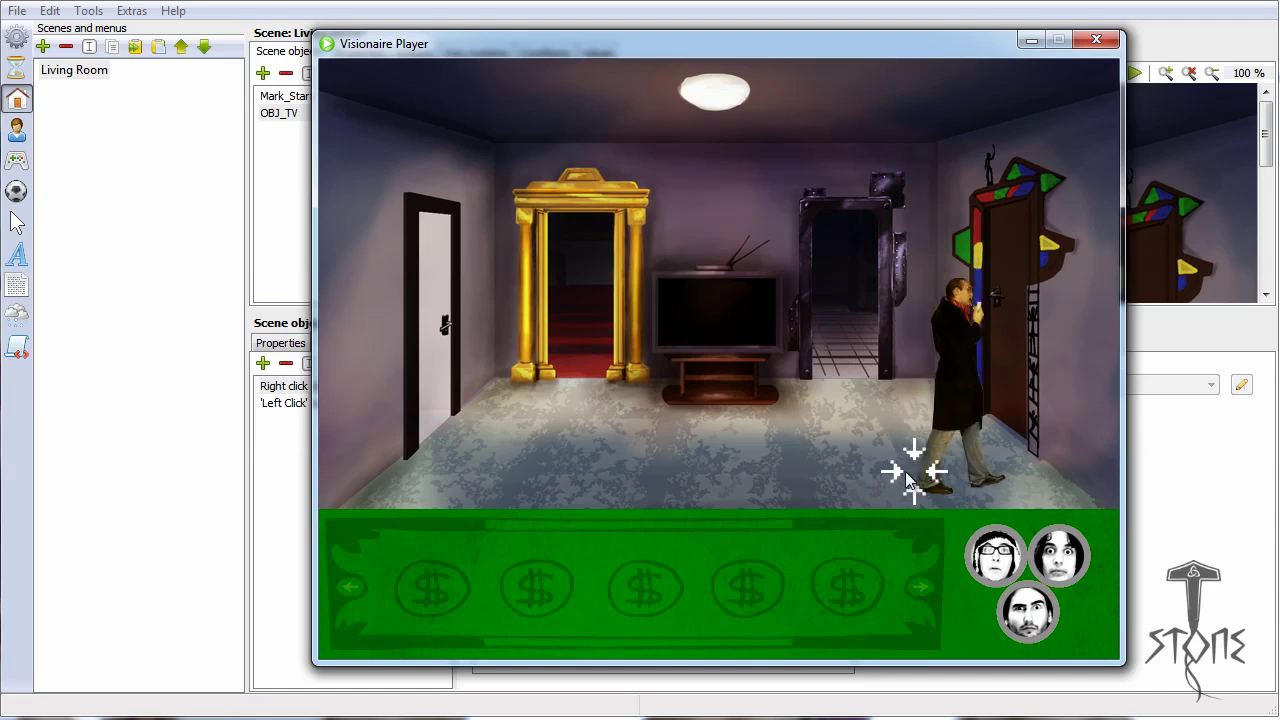
left_click(708, 322)
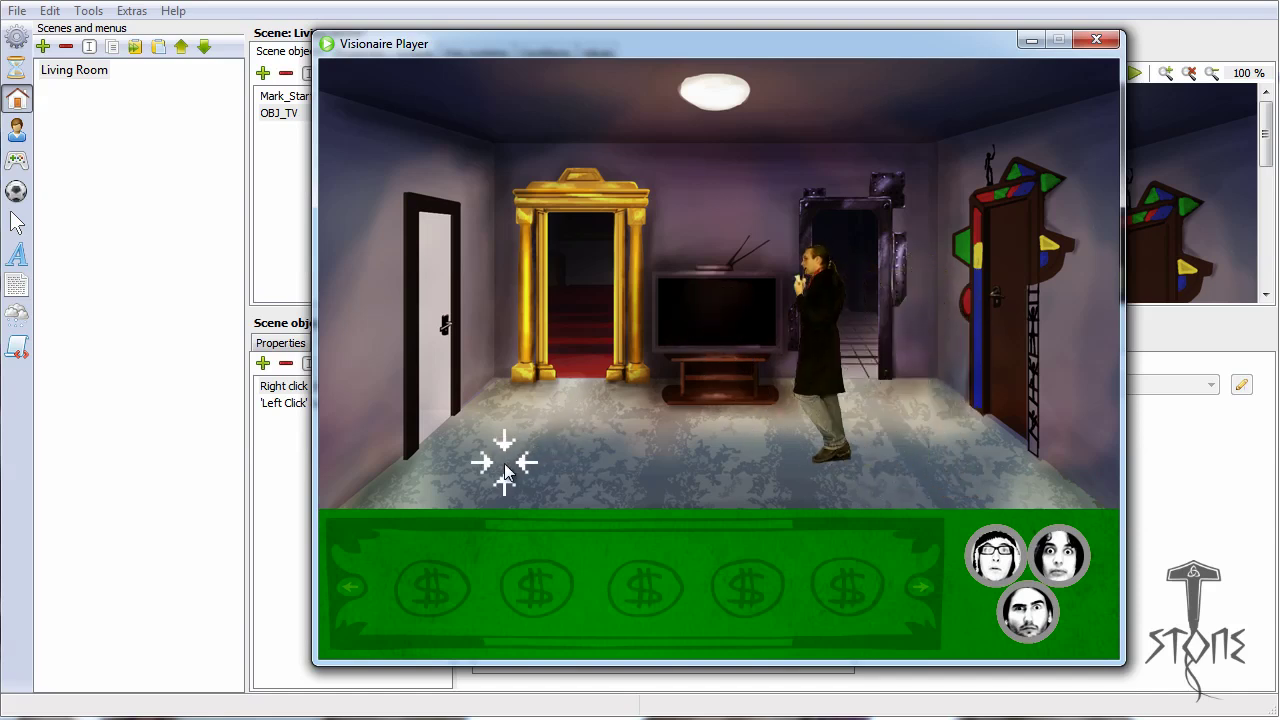
left_click(898, 467)
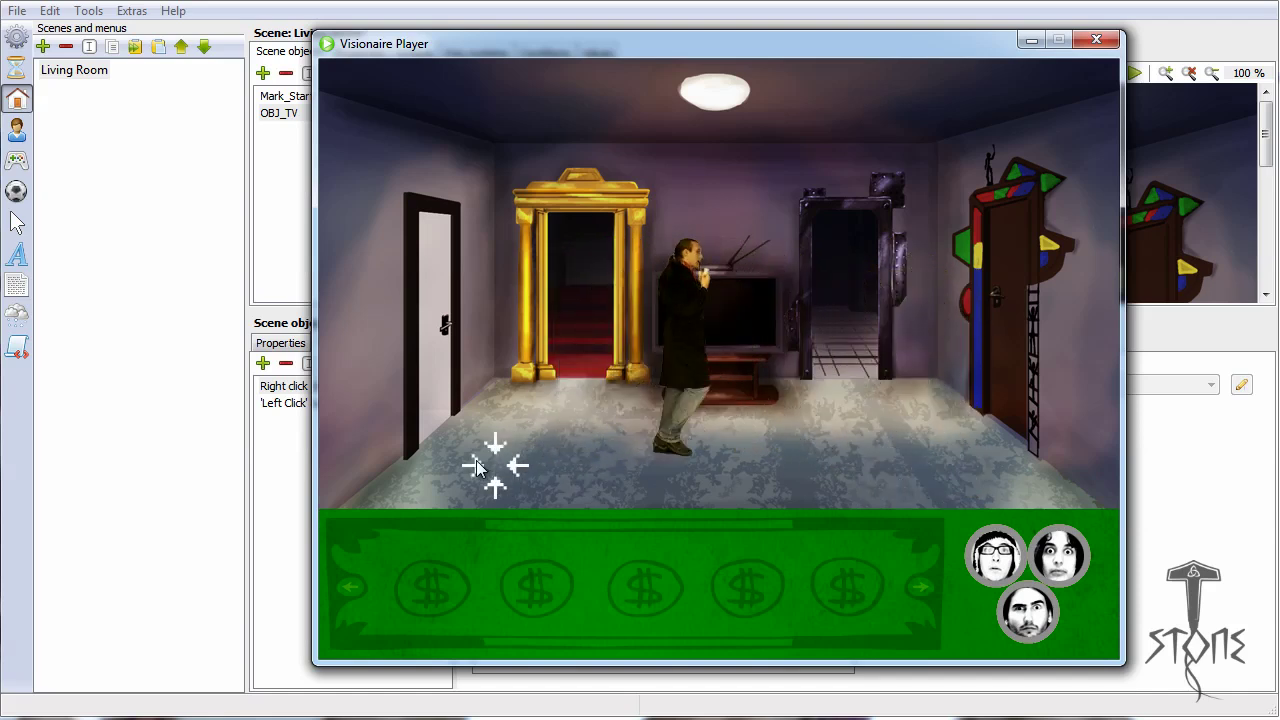
left_click(496, 462)
left_click(900, 465)
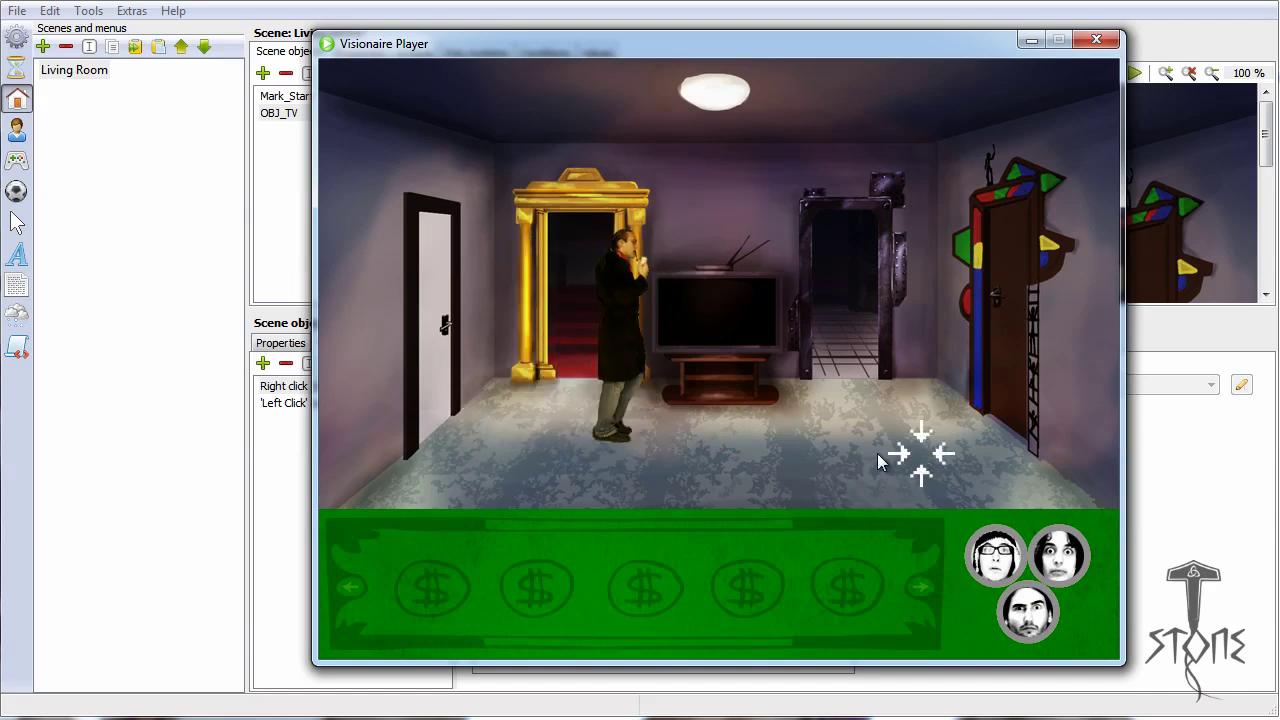
left_click(508, 458)
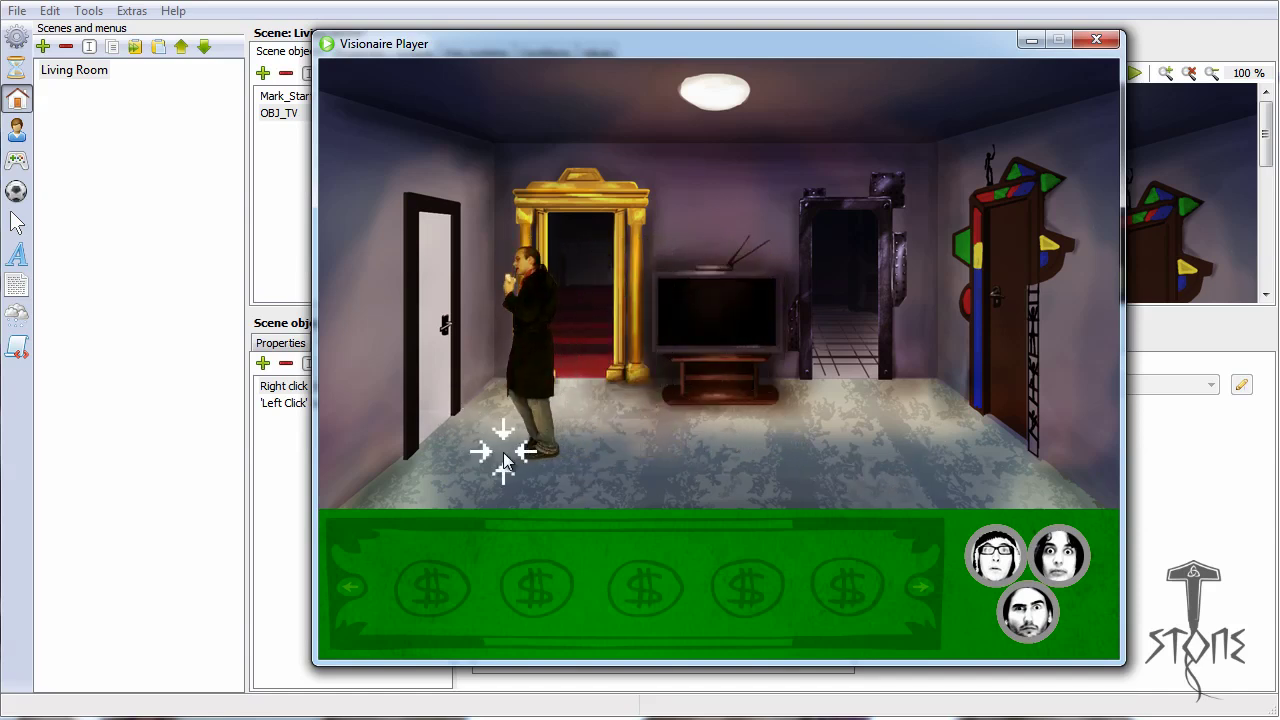
left_click(966, 478)
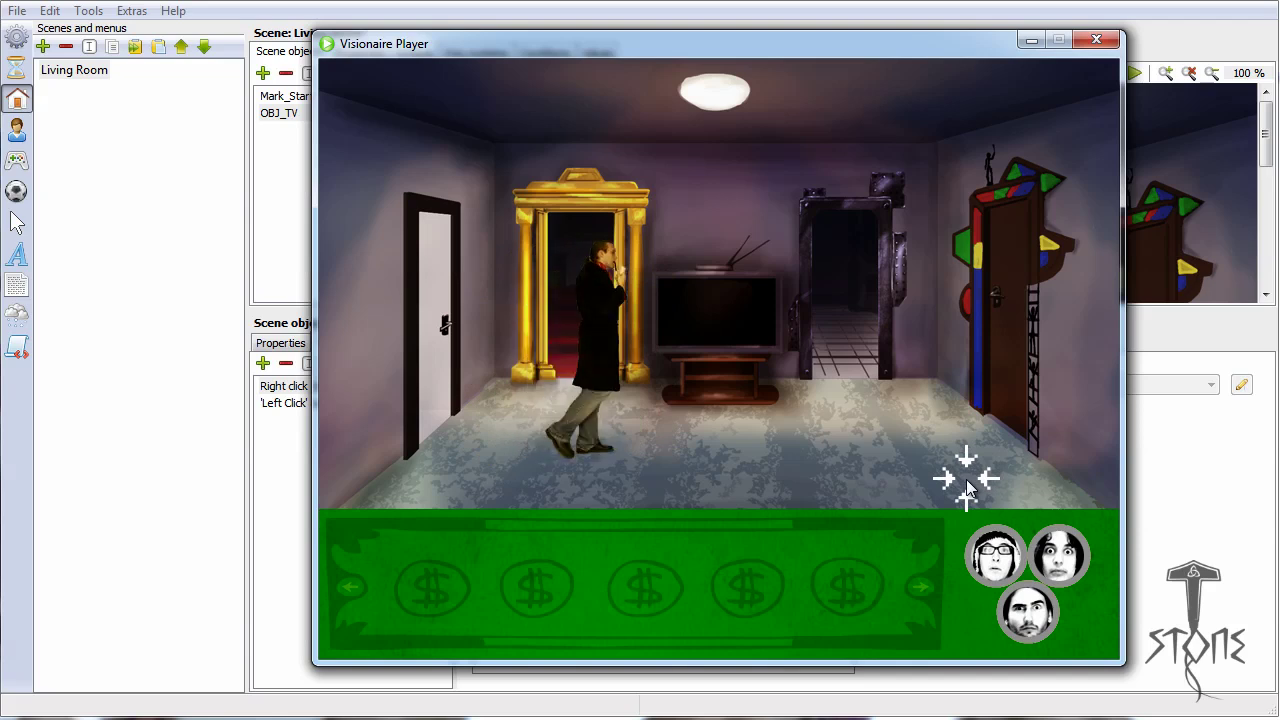
left_click(716, 326)
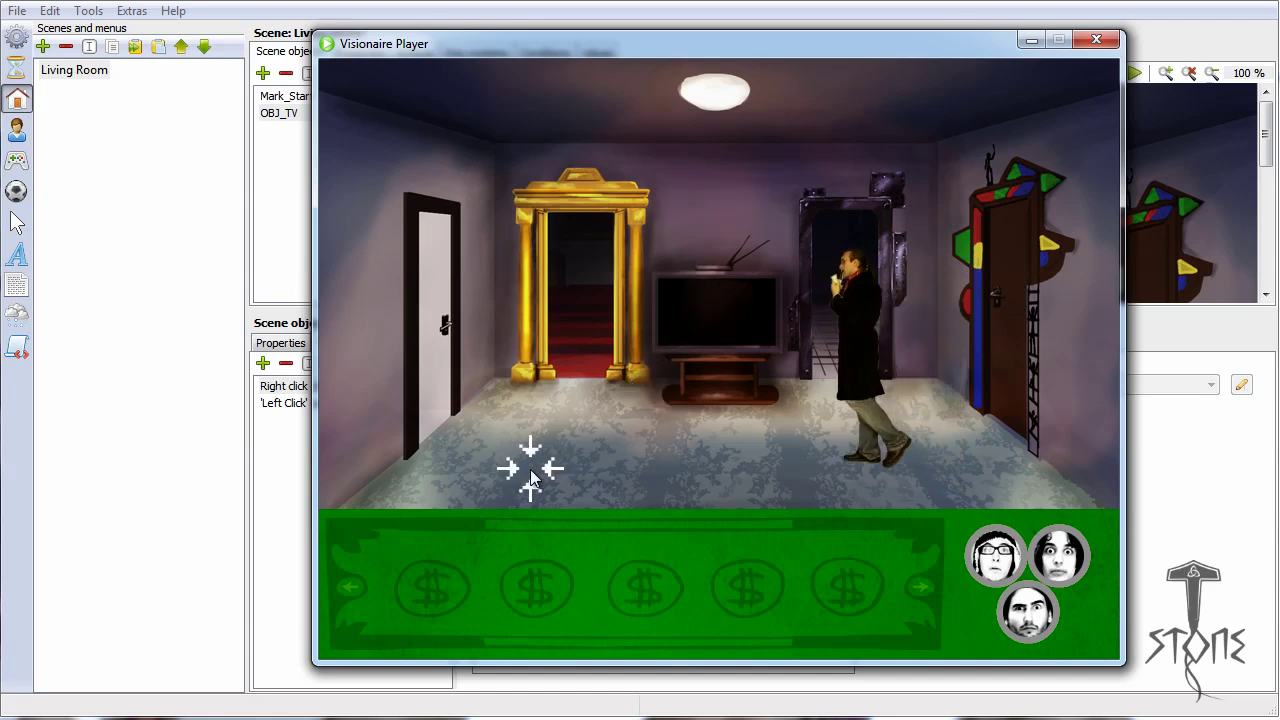
left_click(470, 477)
left_click(968, 472)
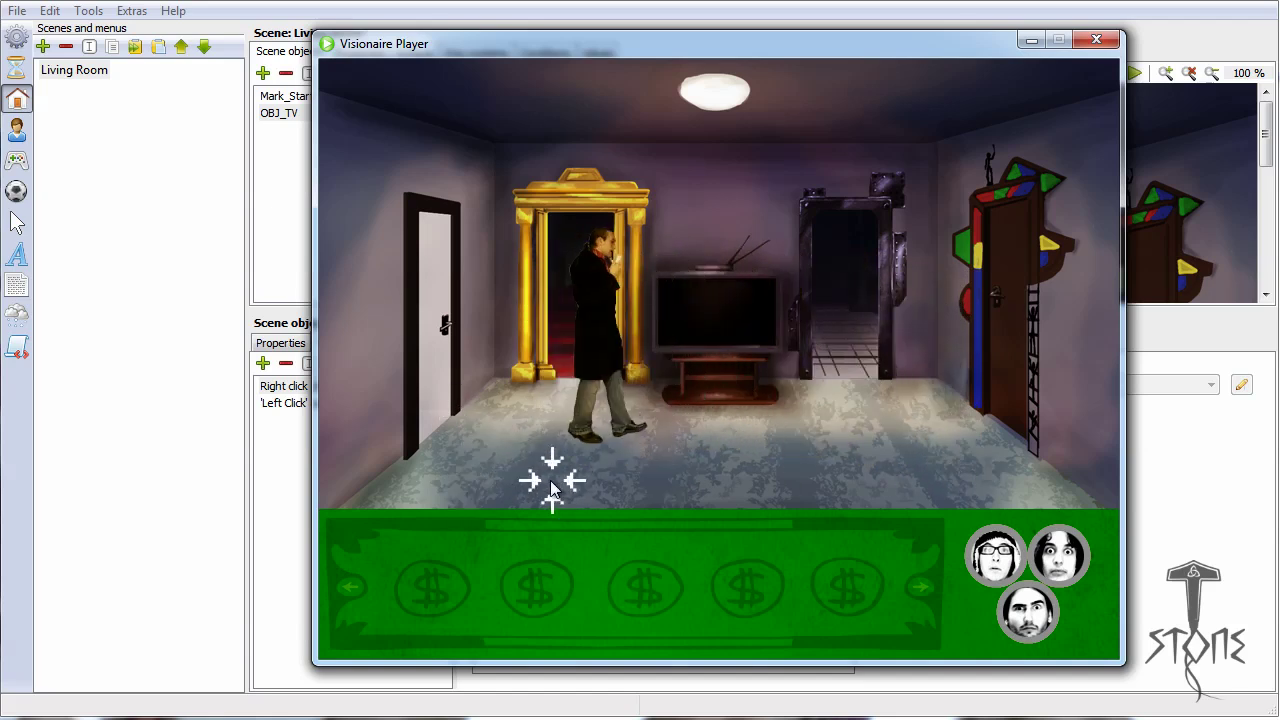
left_click(486, 477)
left_click(1000, 478)
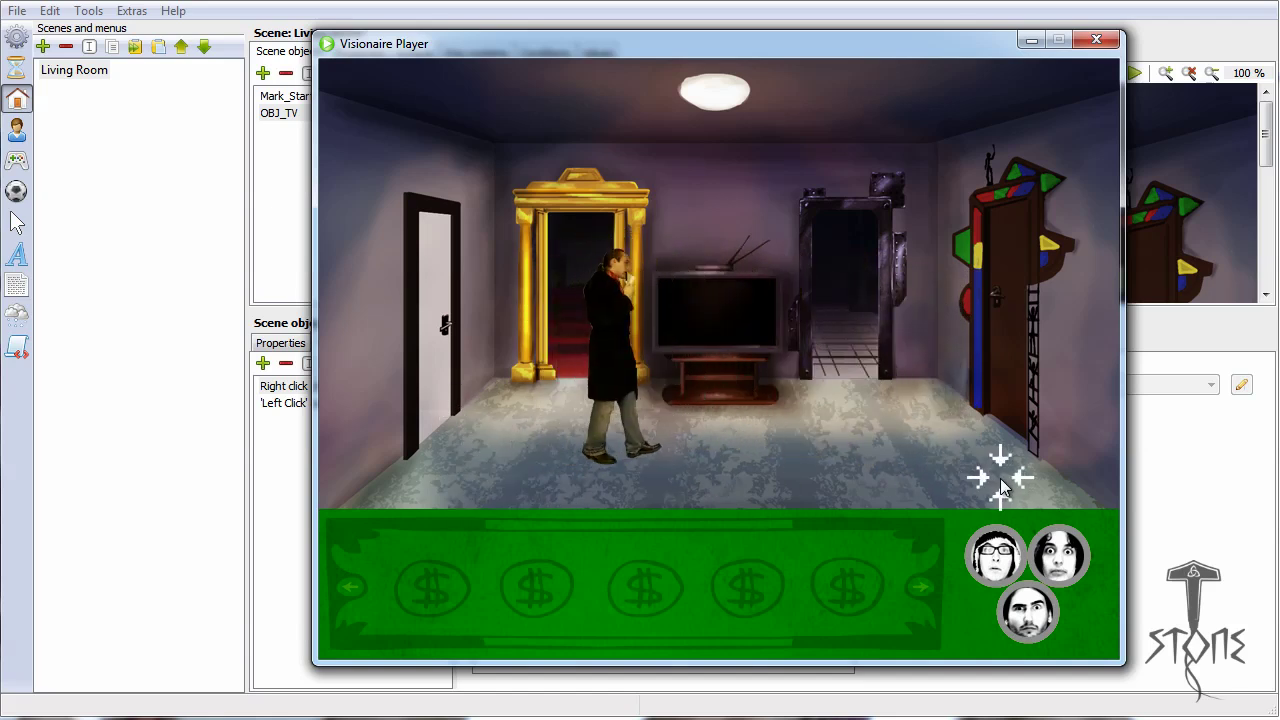
left_click(496, 465)
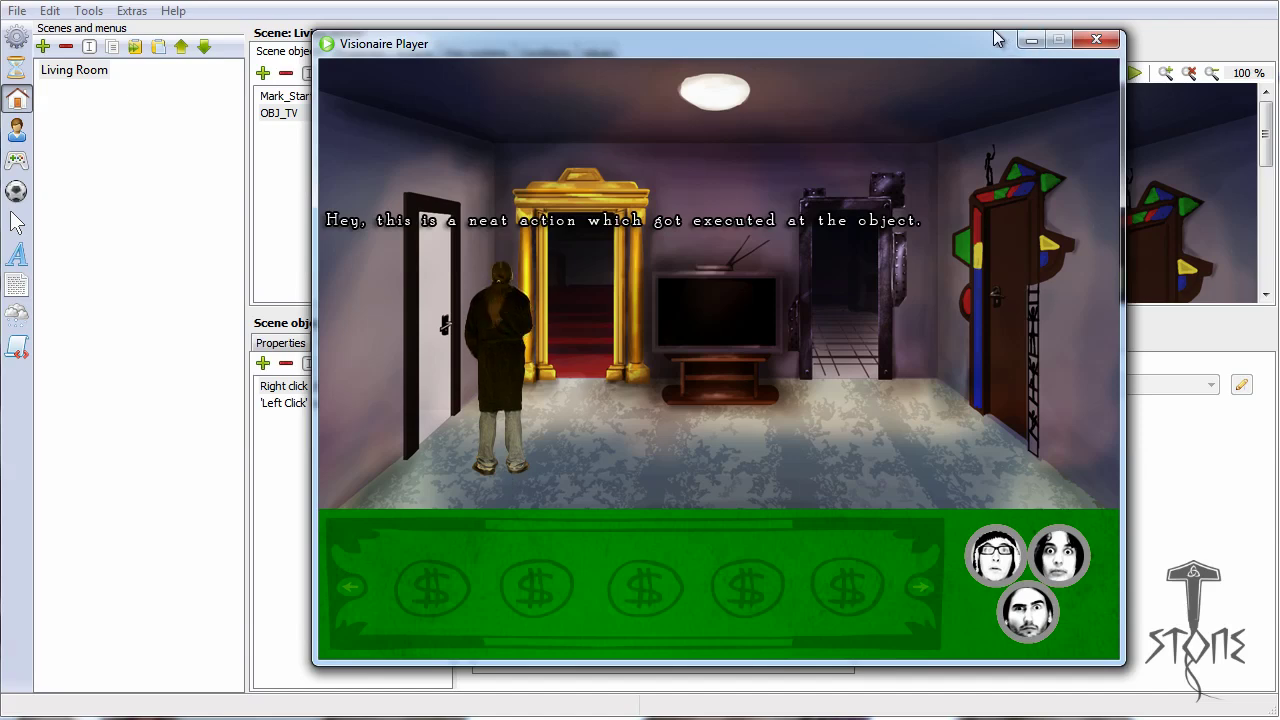
Step: Move the player aside and examine the send, align and display text parts of OBJ_TV's immediate Right click action
left_click_drag(920, 60, 841, 595)
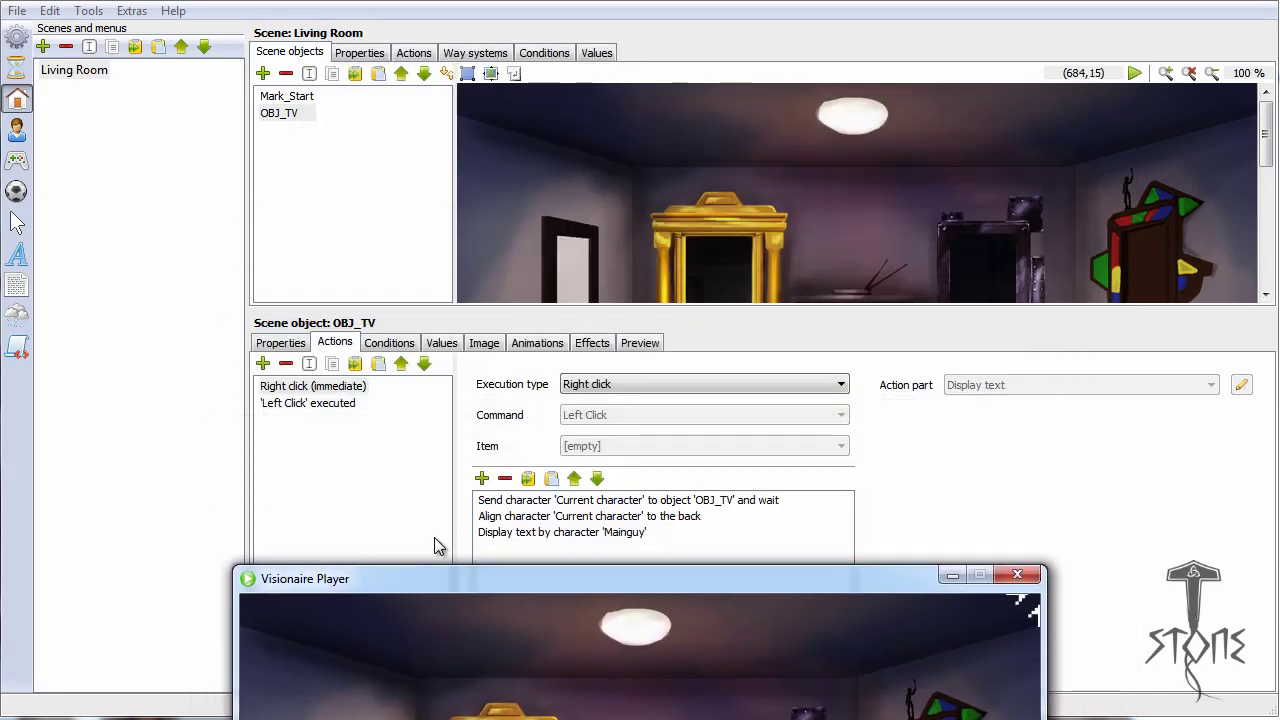
left_click_drag(460, 568, 456, 606)
double_click(314, 386)
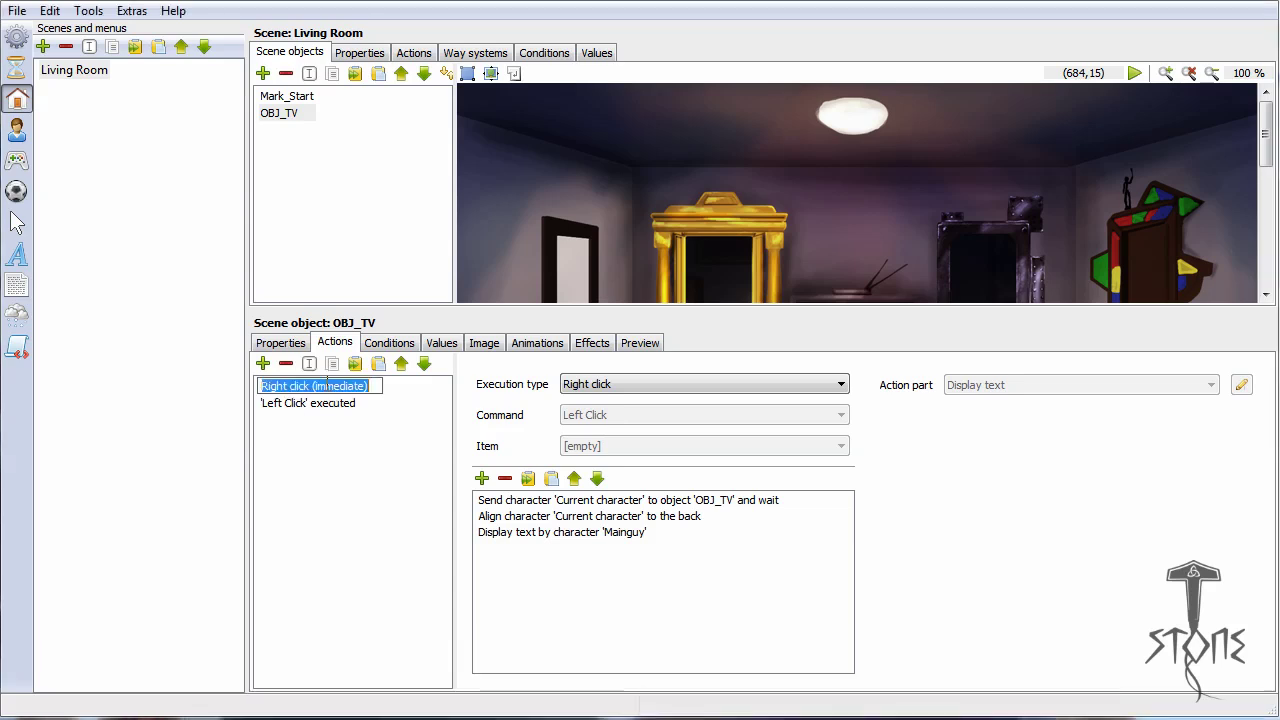
left_click(630, 502)
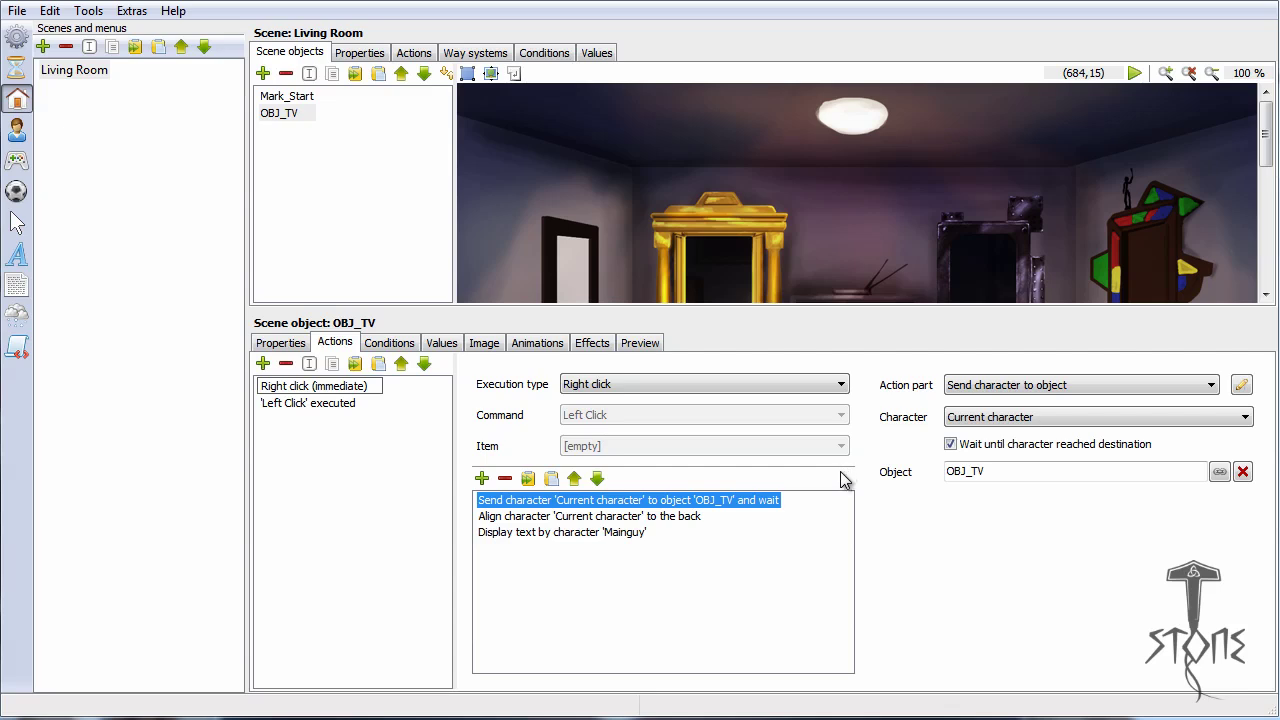
left_click(687, 525)
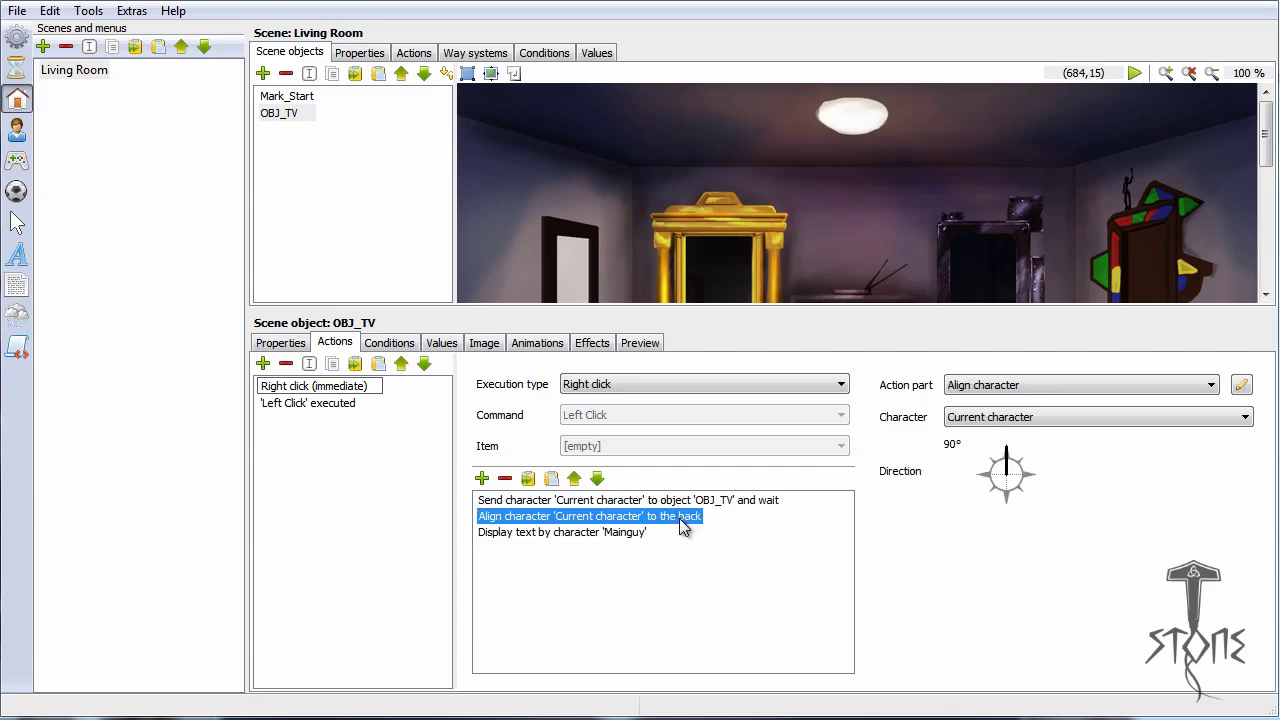
left_click(629, 535)
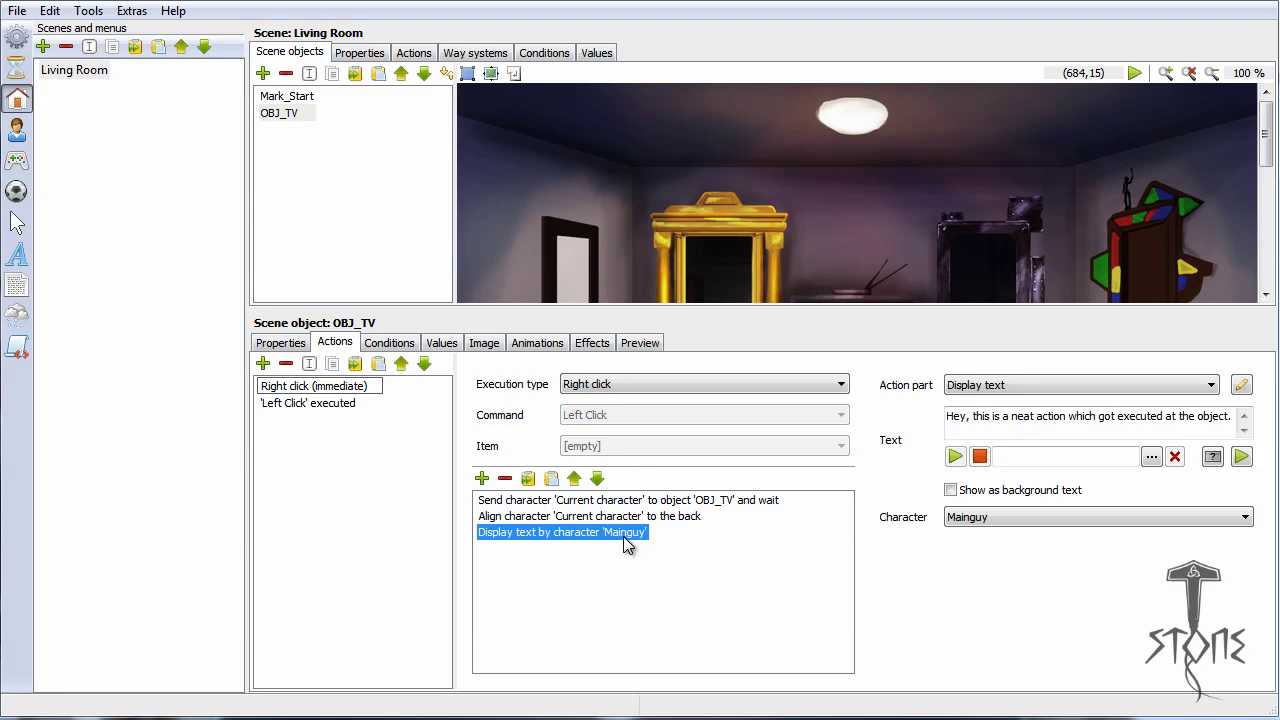
left_click(677, 502)
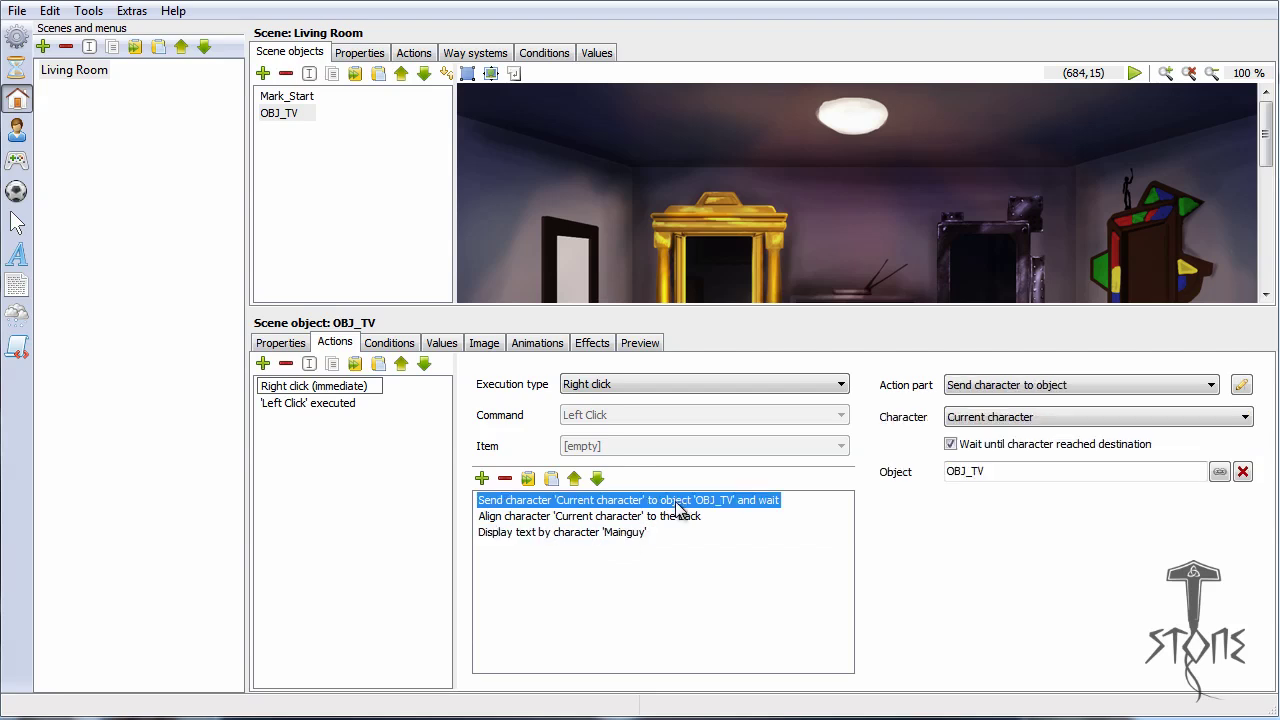
Step: Bring back the game player and retest the Television action, redirecting the character across the floor during his walk
left_click(385, 718)
left_click_drag(602, 650, 646, 66)
left_click(875, 492)
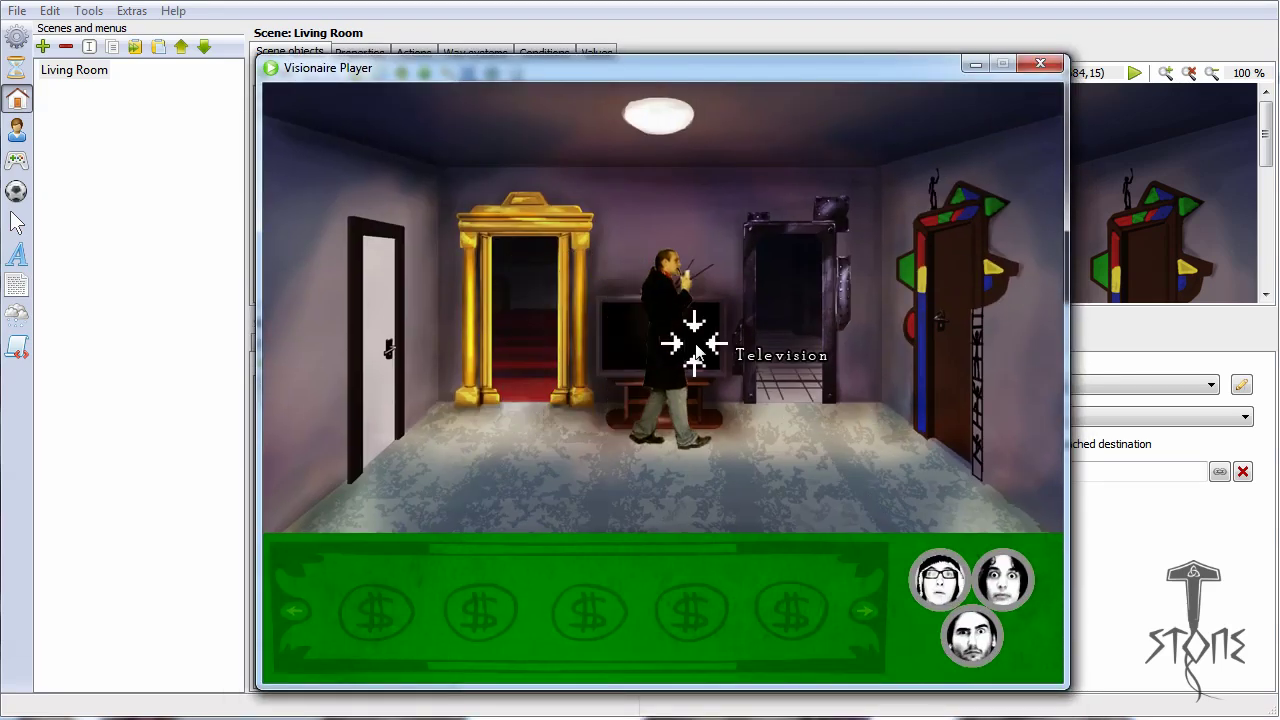
left_click(650, 350)
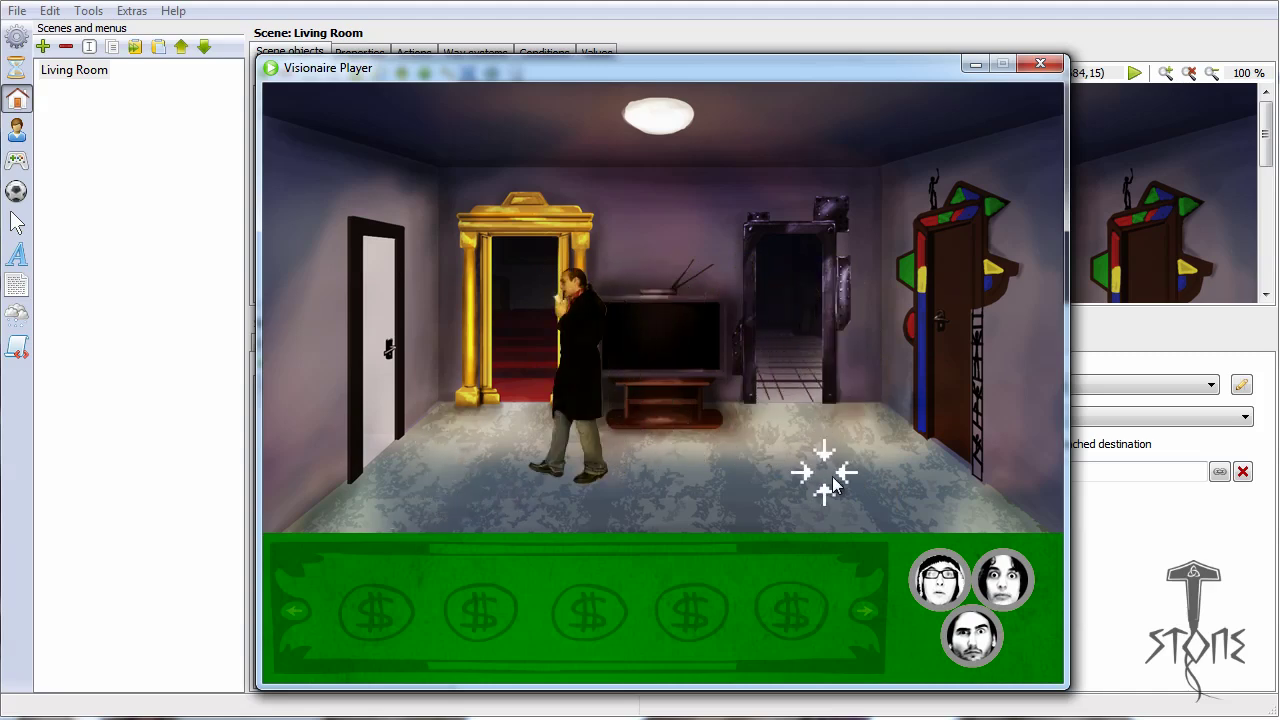
left_click(966, 500)
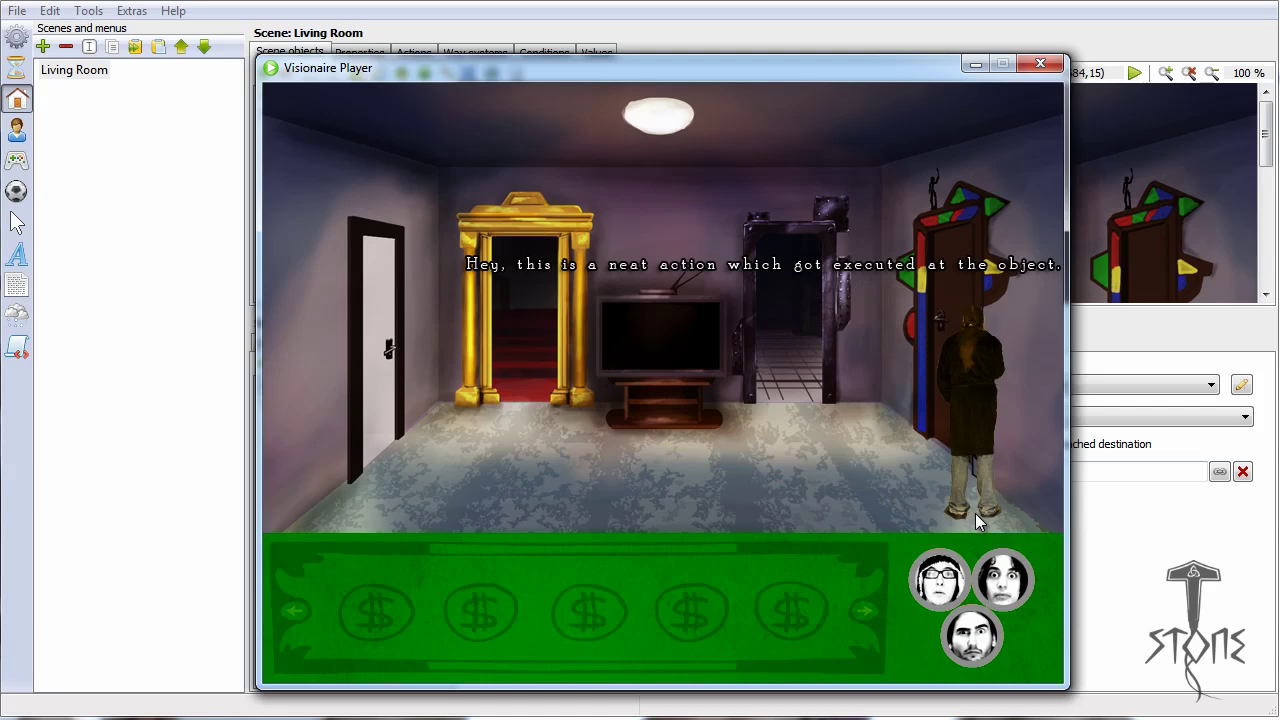
Step: Put the player away and review the Send character to object and Align character parts of the Right click action
left_click_drag(769, 84, 700, 620)
left_click(1090, 585)
left_click(664, 506)
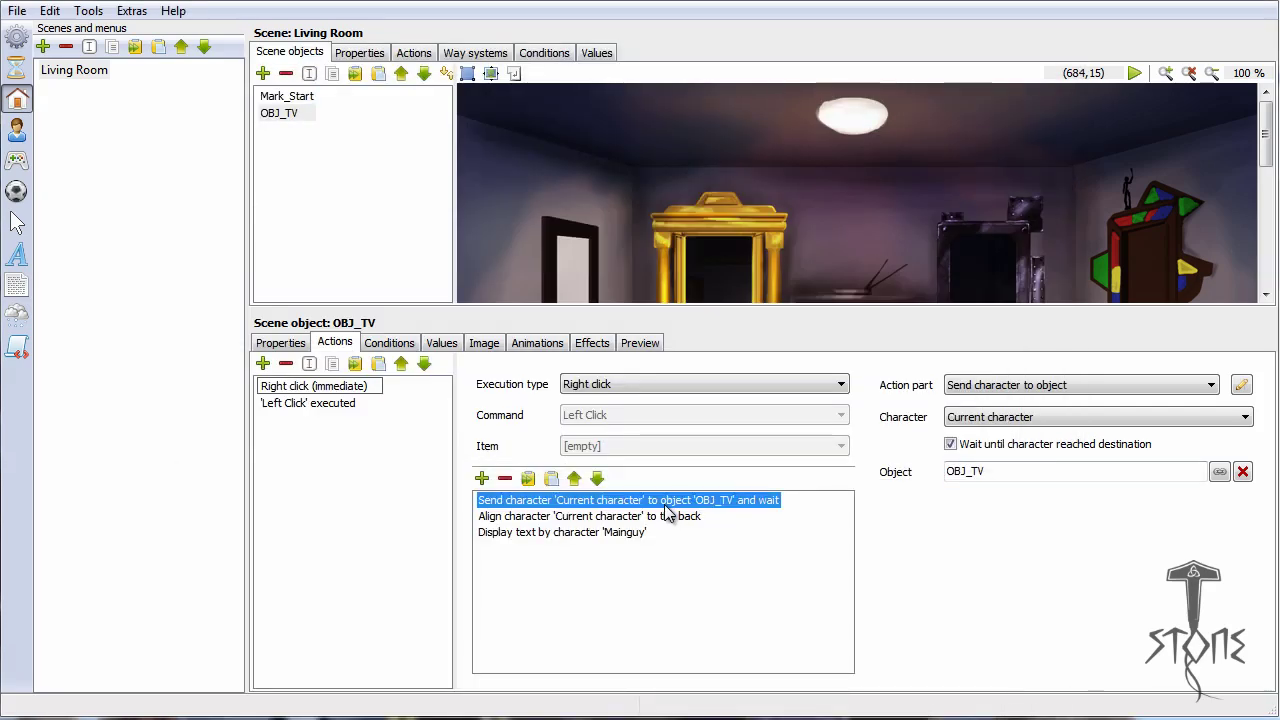
left_click(573, 517)
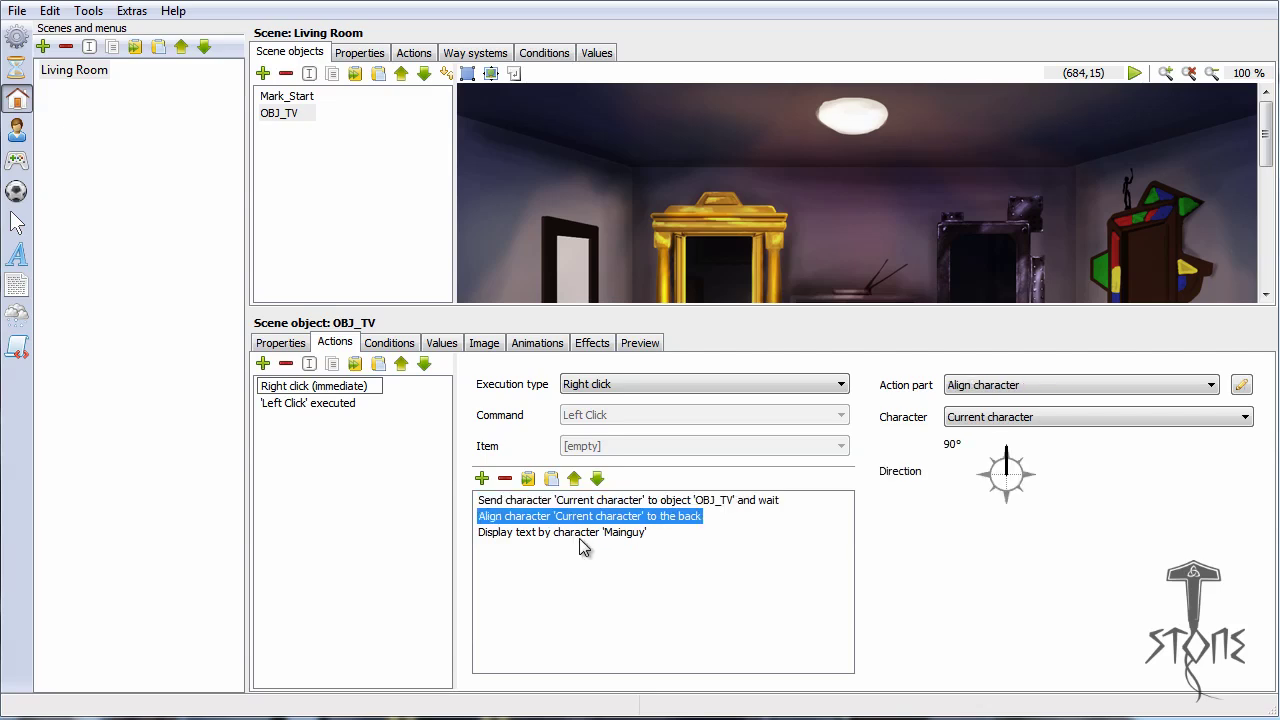
Step: Review the Display text part, return to the game player and test redirecting the character across the floor around his walk to the Television
left_click(582, 532)
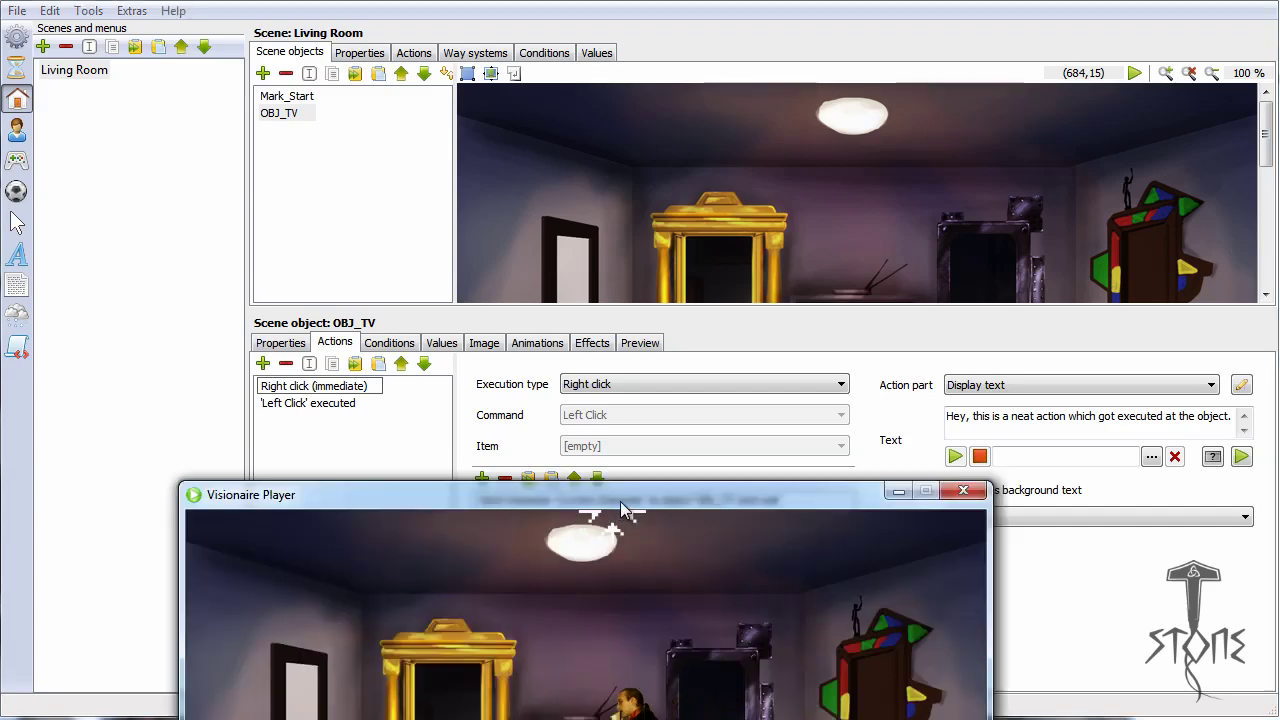
left_click_drag(620, 501, 697, 42)
left_click(852, 455)
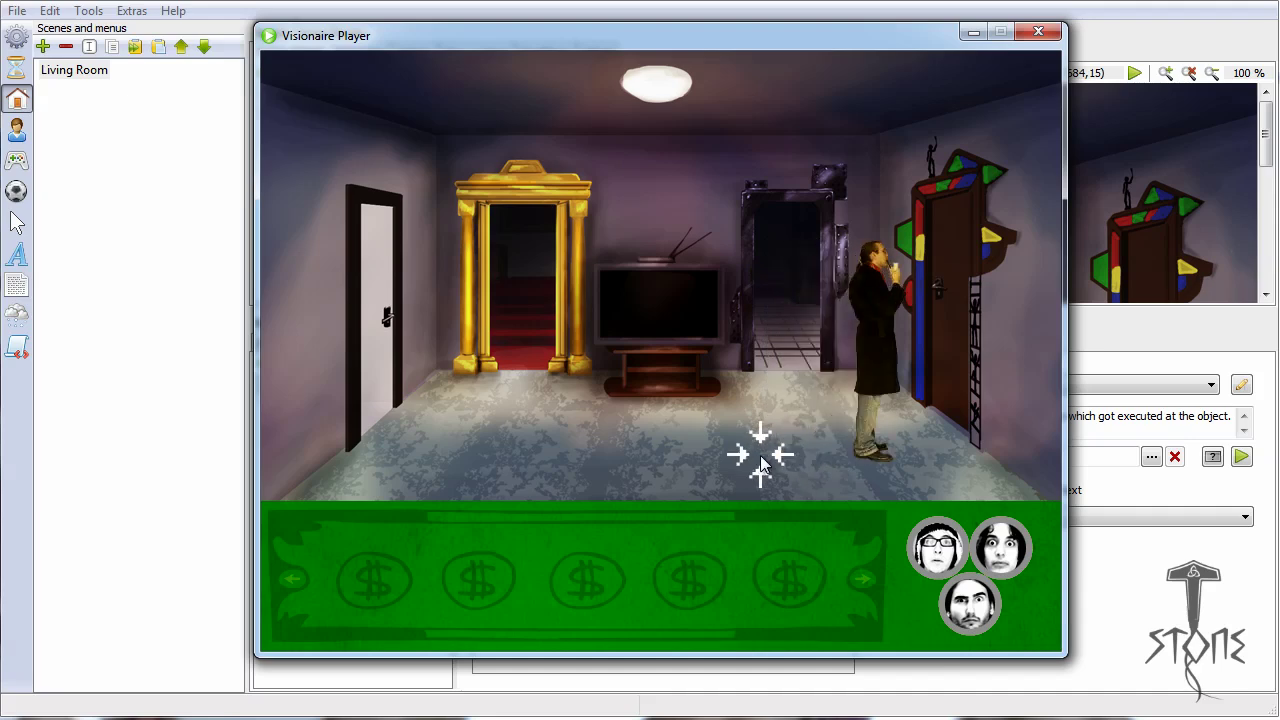
left_click(932, 475)
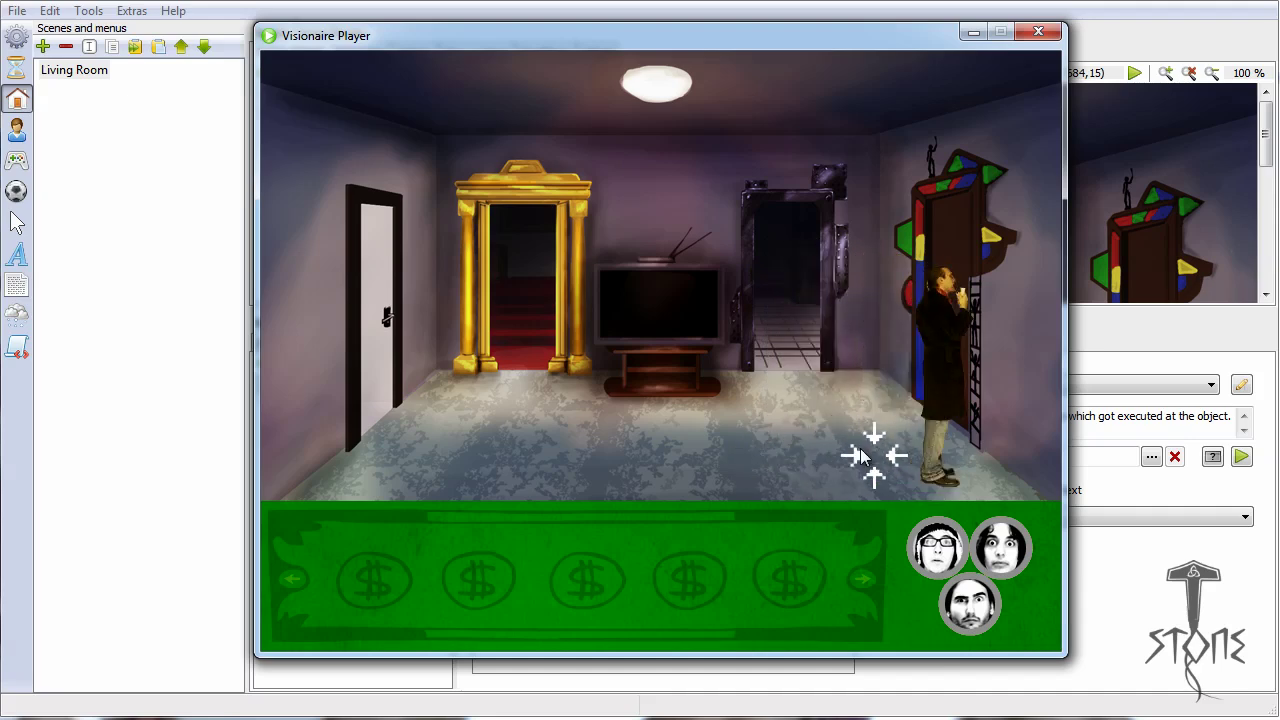
left_click(708, 340)
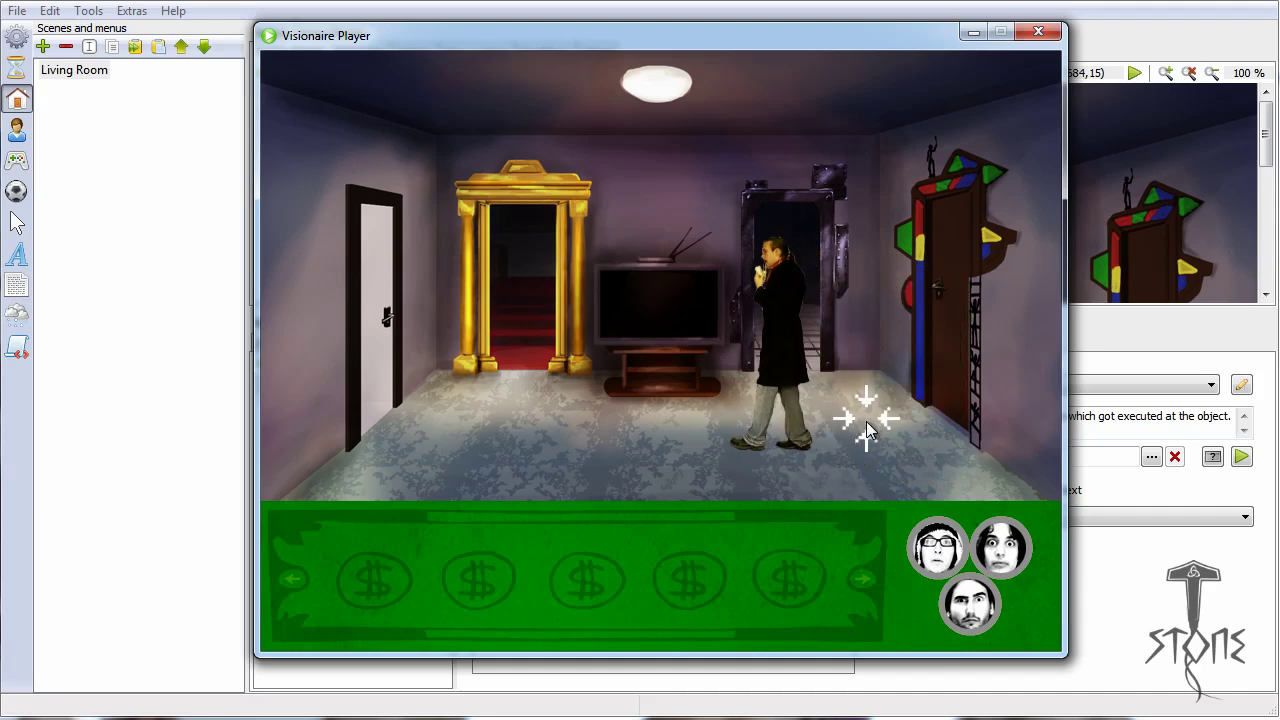
left_click(871, 449)
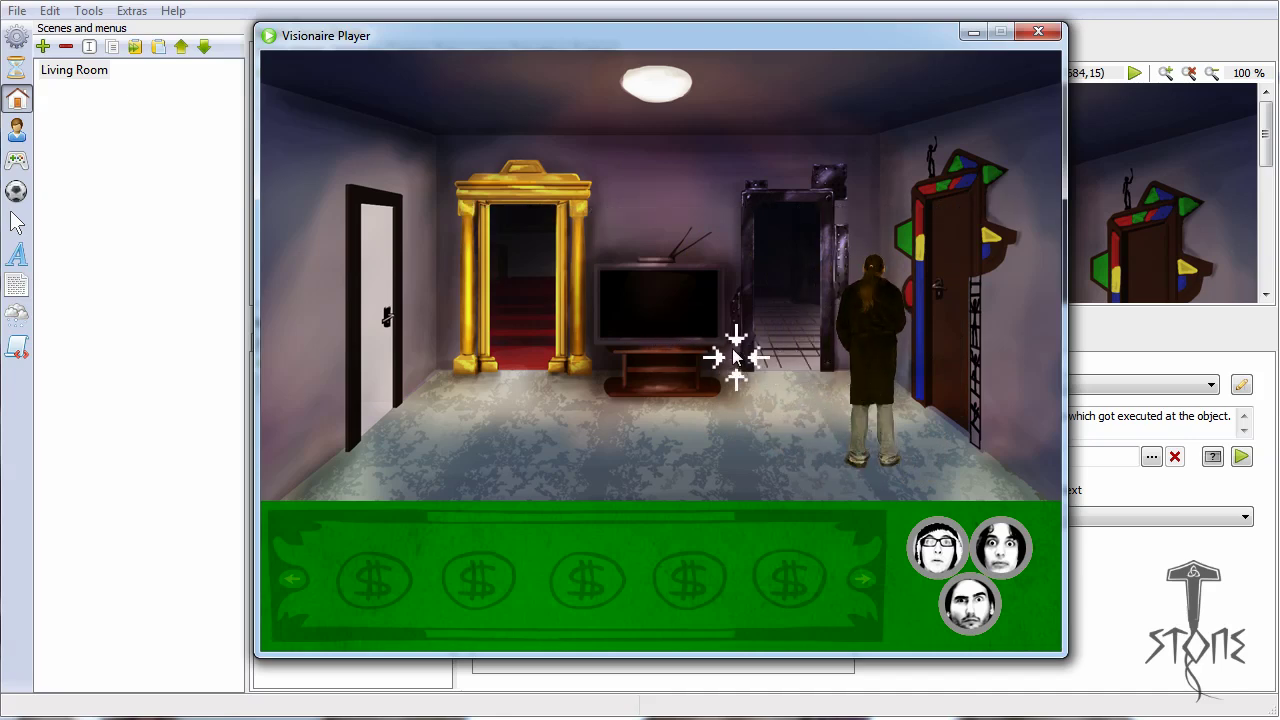
Step: Test interrupting the Television action by sending the character to opposite sides of the room, and close the player
left_click(909, 449)
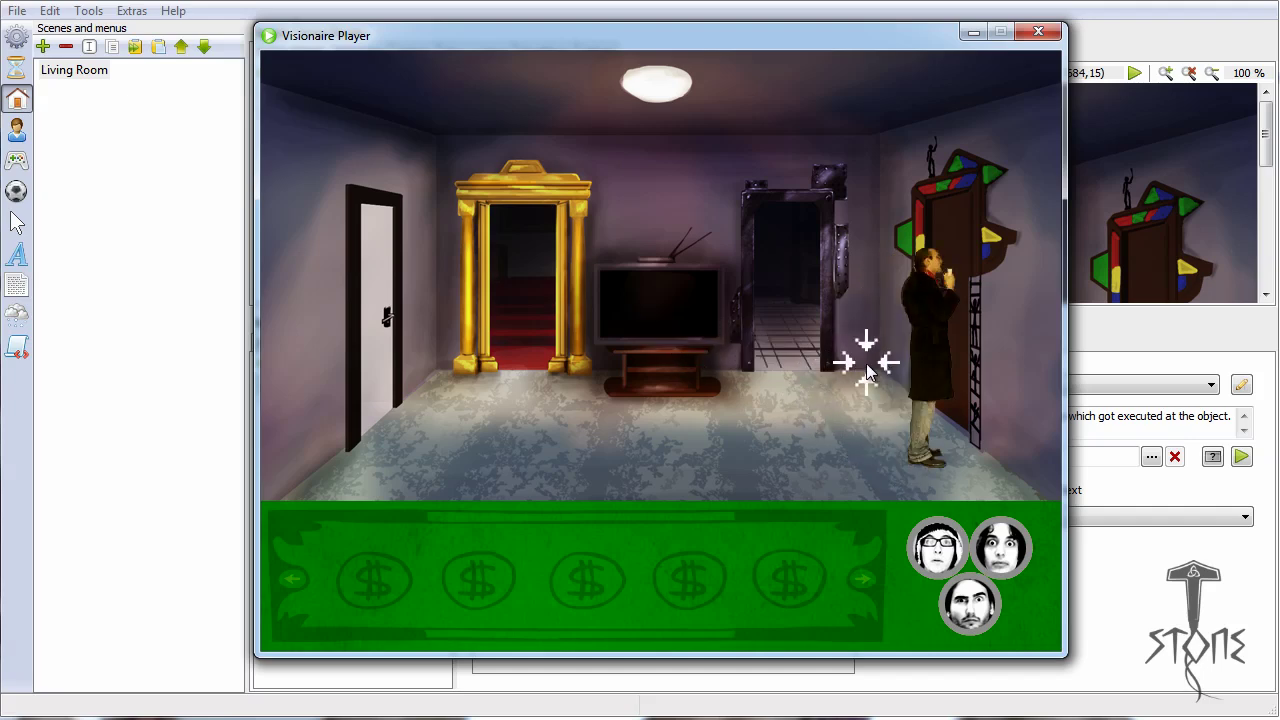
left_click(650, 305)
left_click(363, 468)
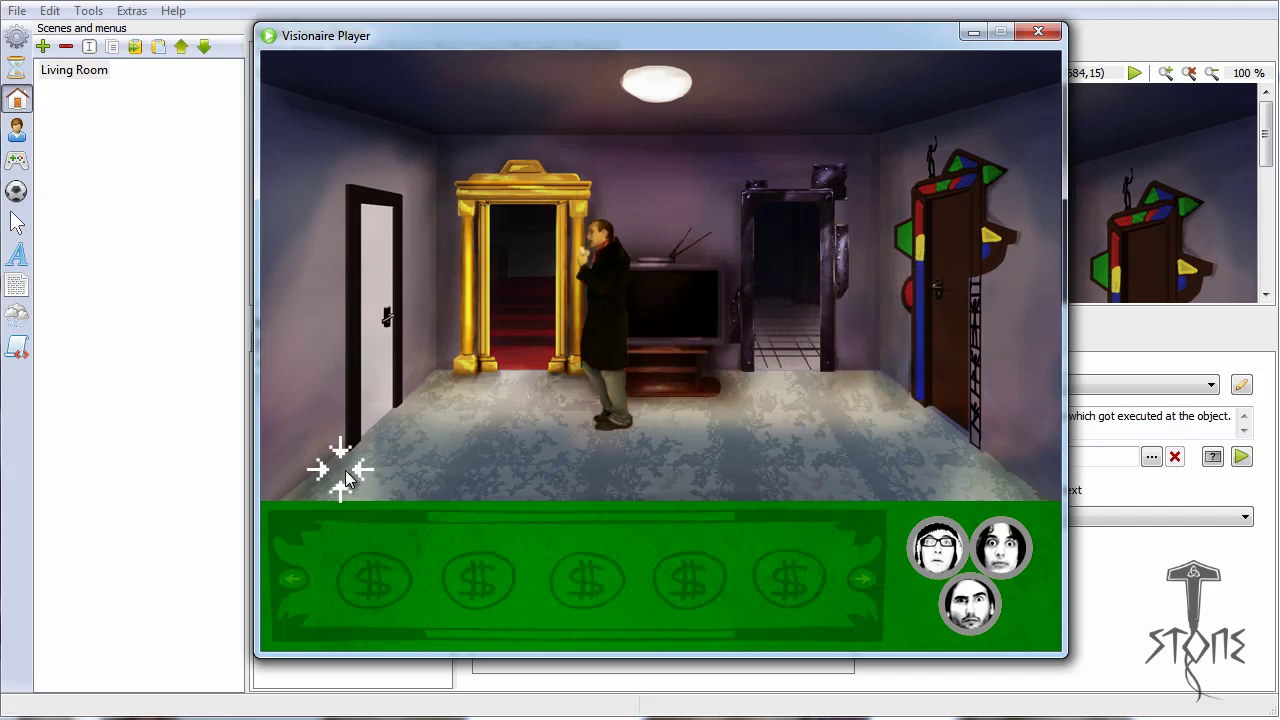
left_click(465, 423)
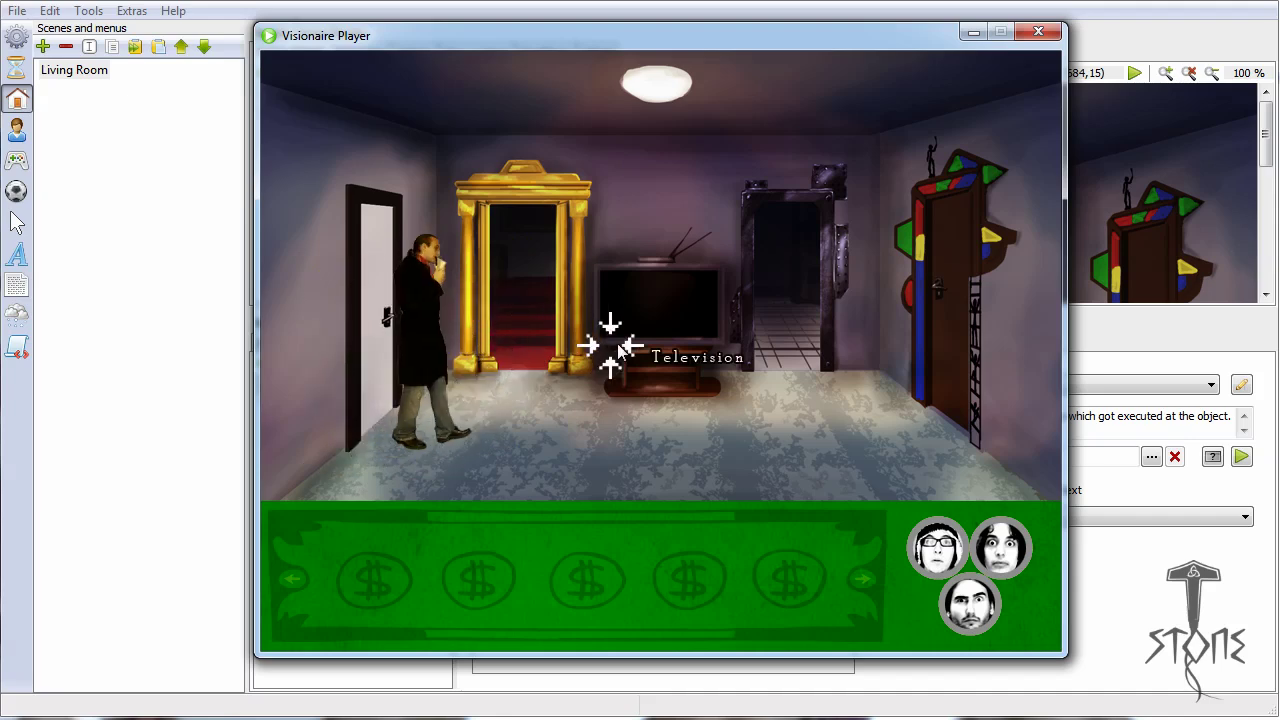
left_click(953, 467)
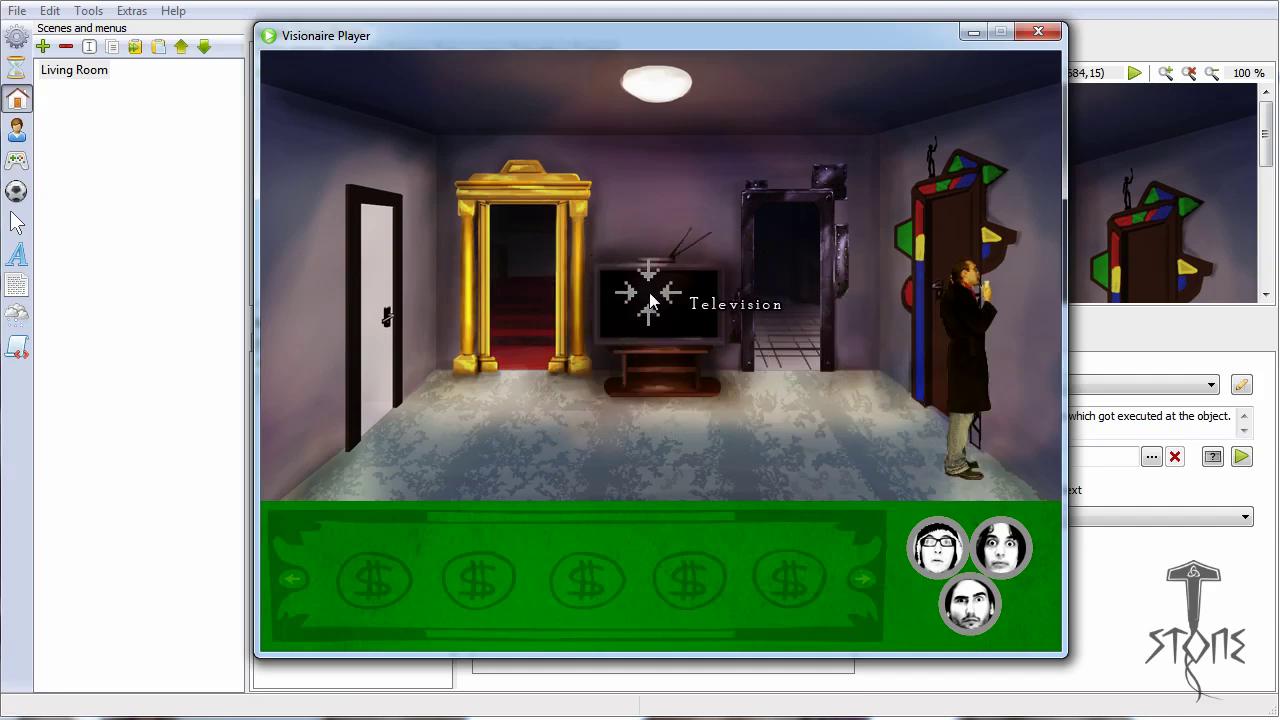
left_click(860, 305)
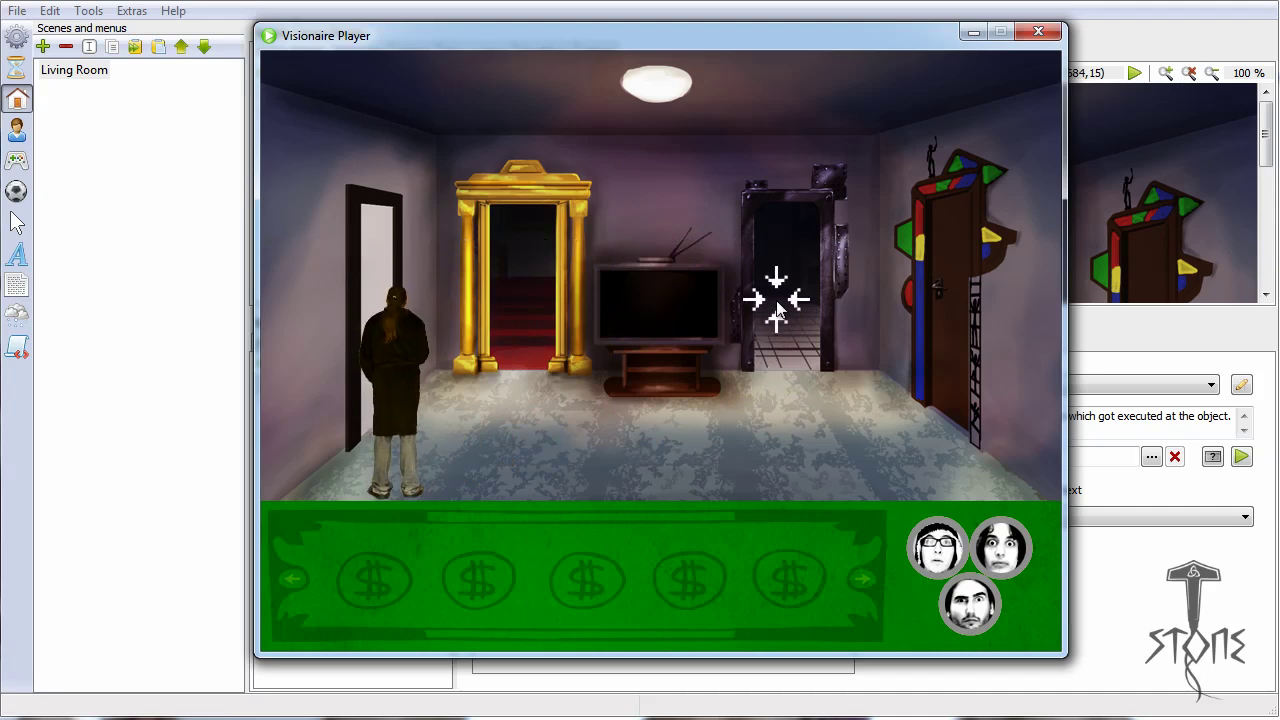
left_click(1036, 35)
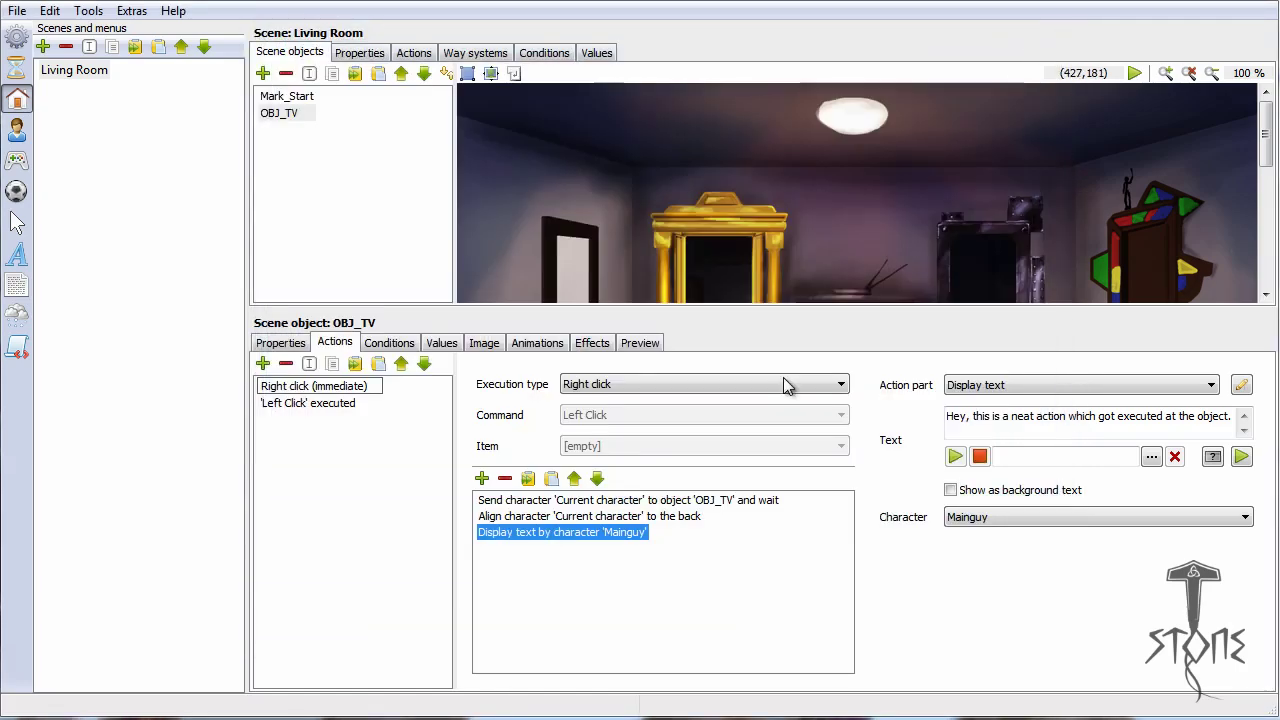
Step: Add a Begin/End of cutscene part set to Begin to OBJ_TV's immediate Right click action
left_click(582, 500)
left_click(557, 533)
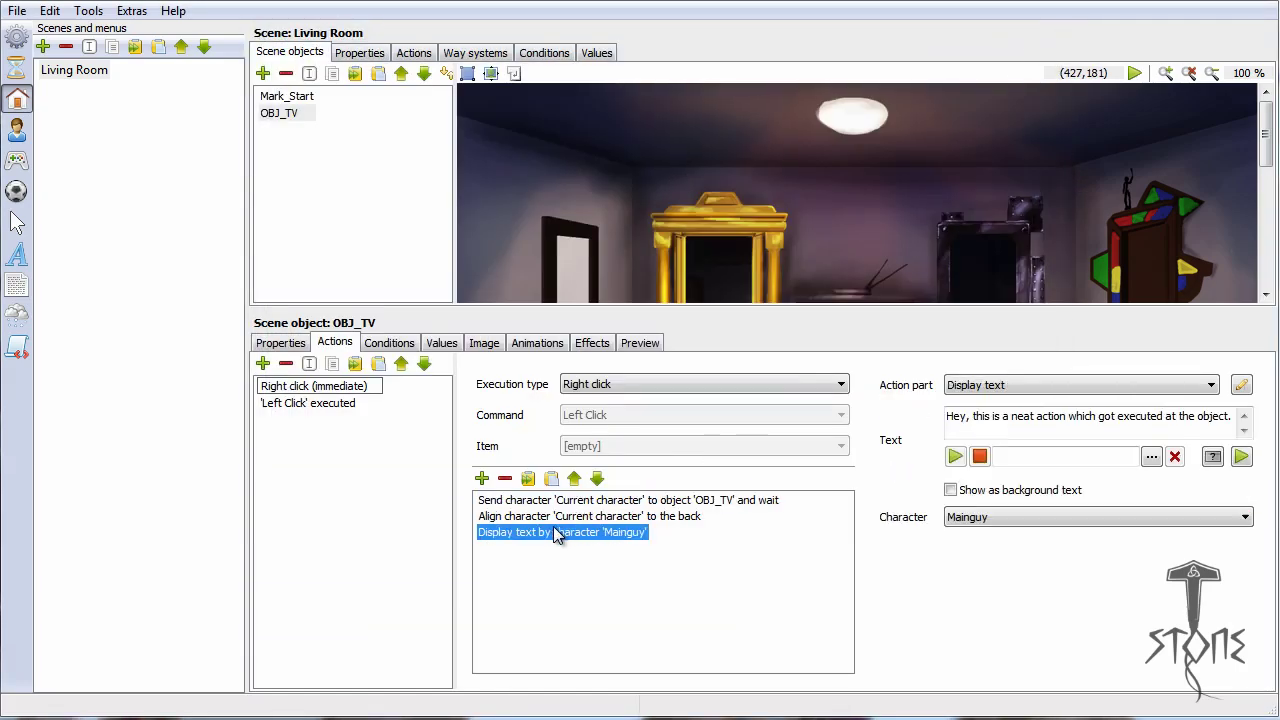
left_click(483, 480)
left_click(1083, 385)
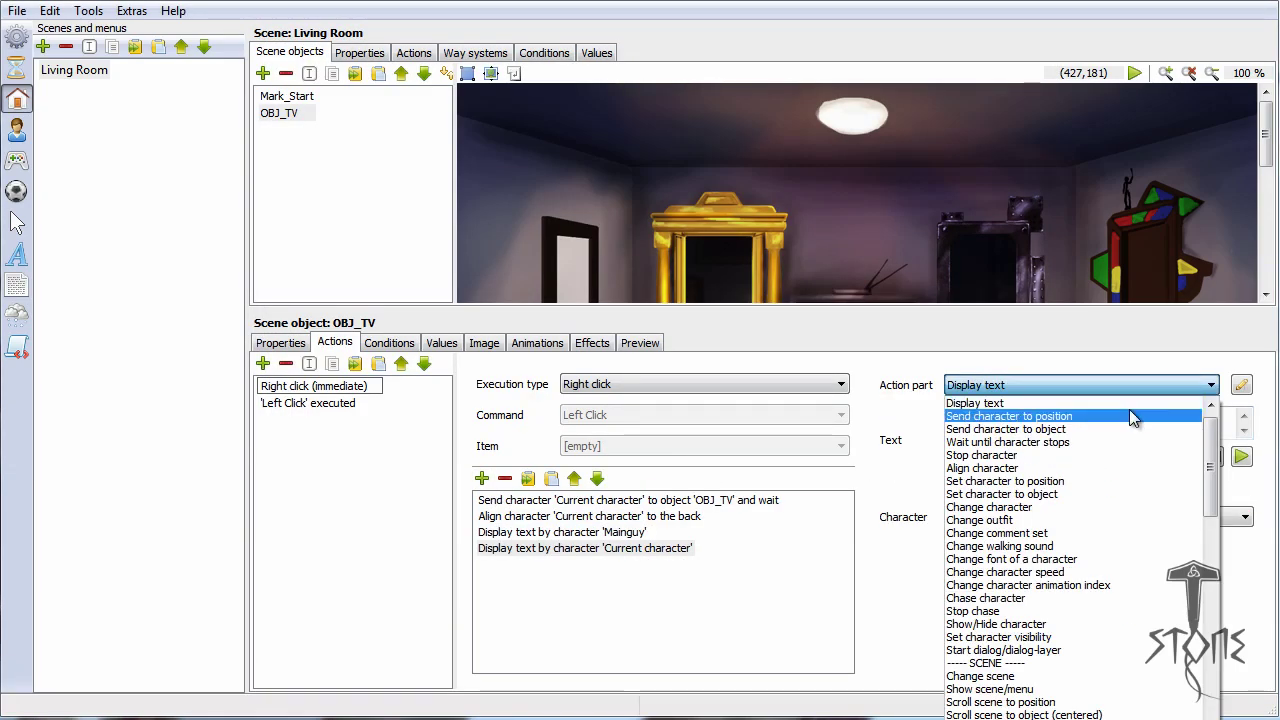
scroll(1084, 409, "down", 12)
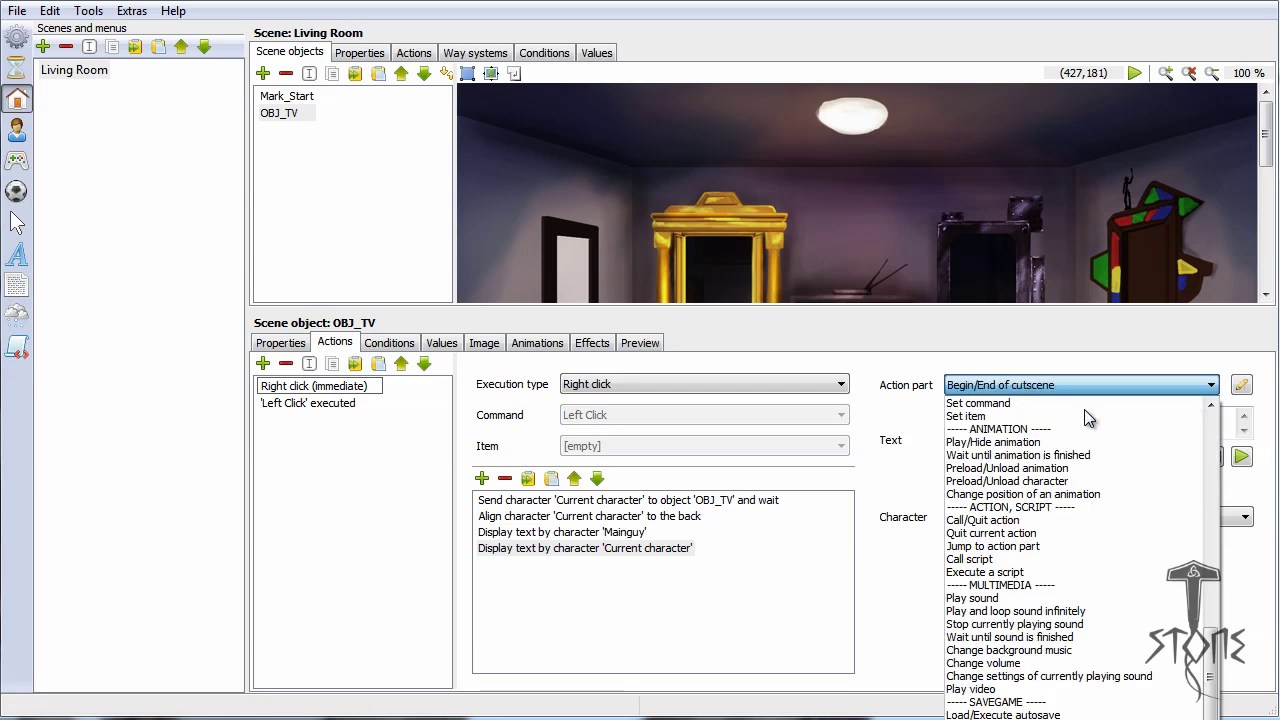
key("Return")
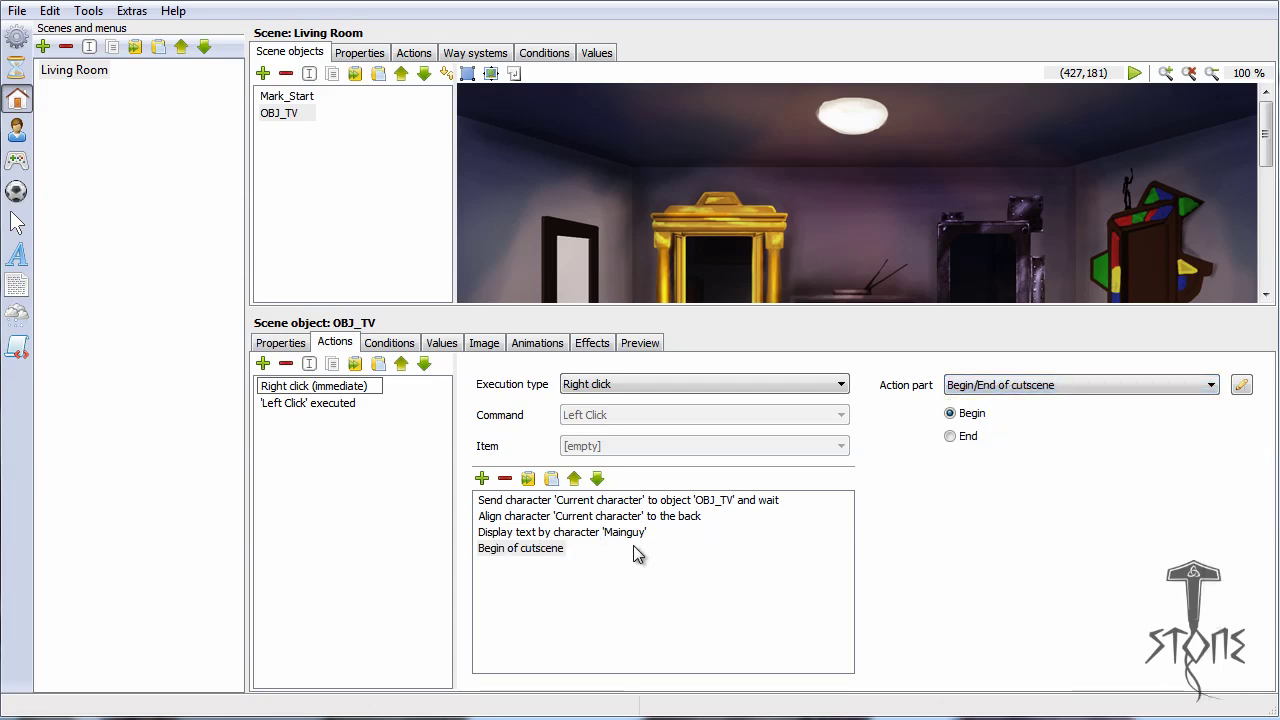
Step: Move the Begin of cutscene part to the start of the Right click action, before Send character
left_click(524, 550)
left_click(575, 479)
left_click(575, 479)
left_click(575, 479)
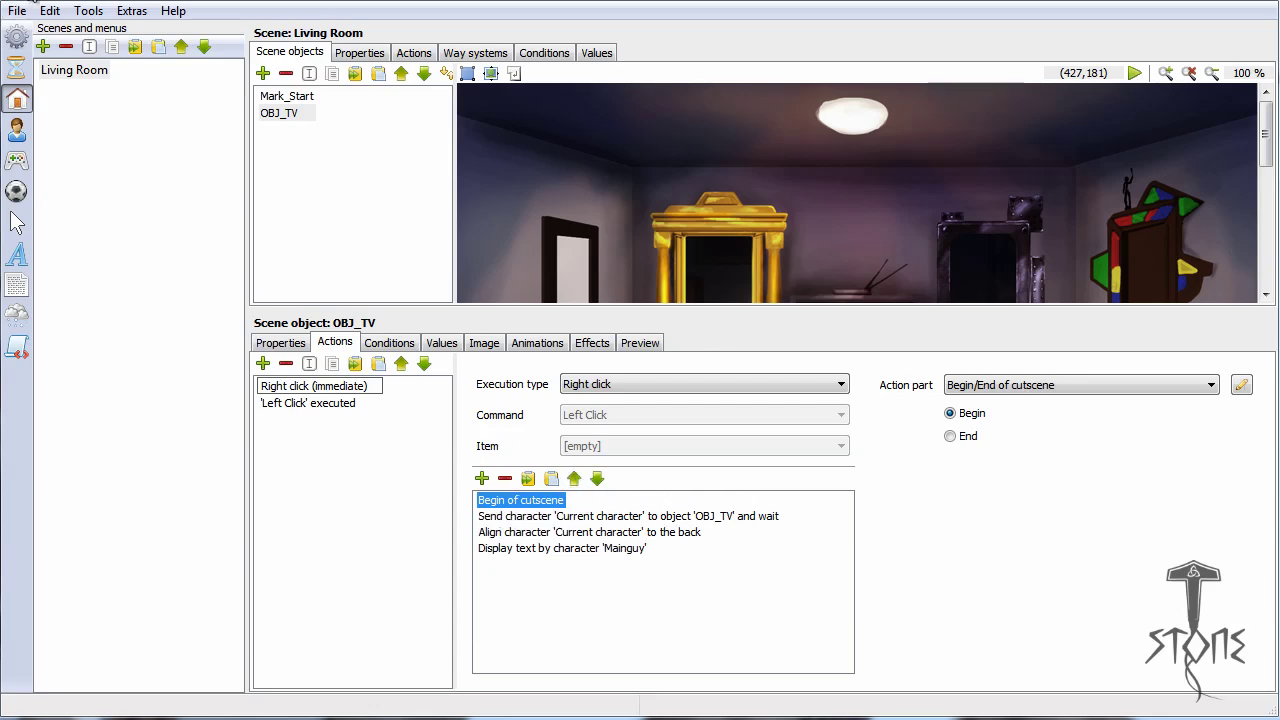
left_click(130, 11)
left_click(152, 182)
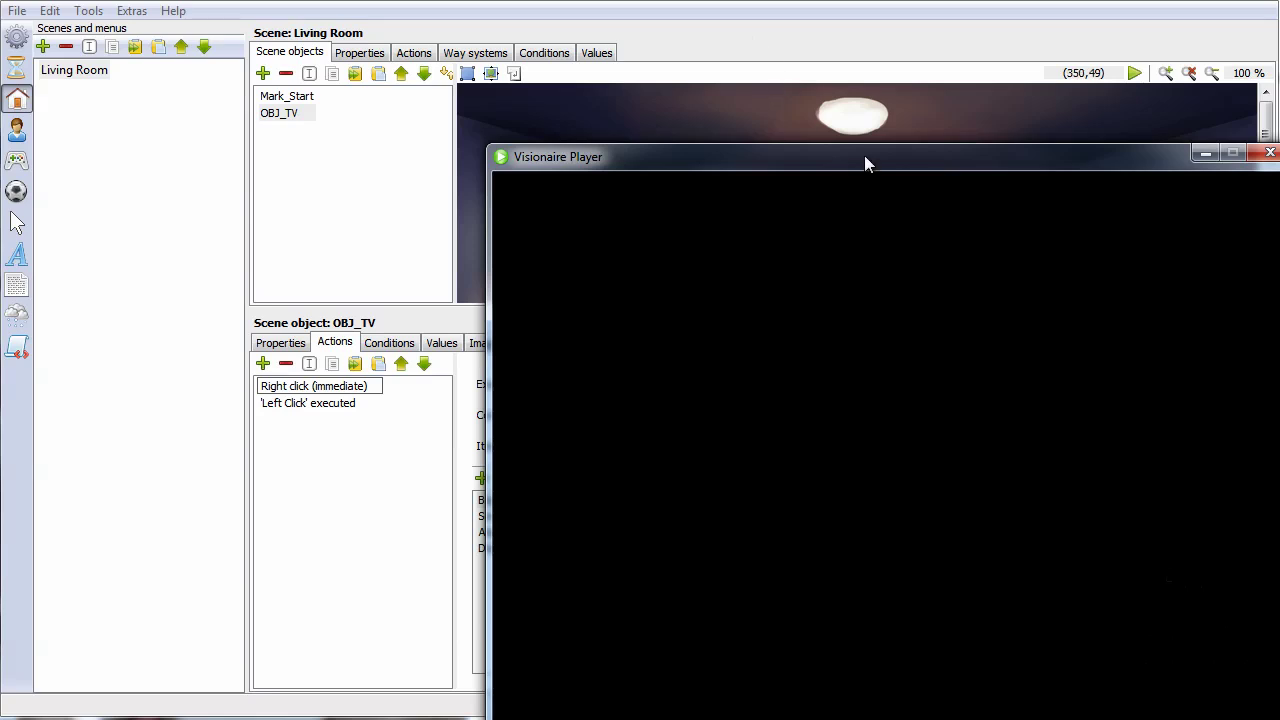
left_click_drag(866, 162, 600, 27)
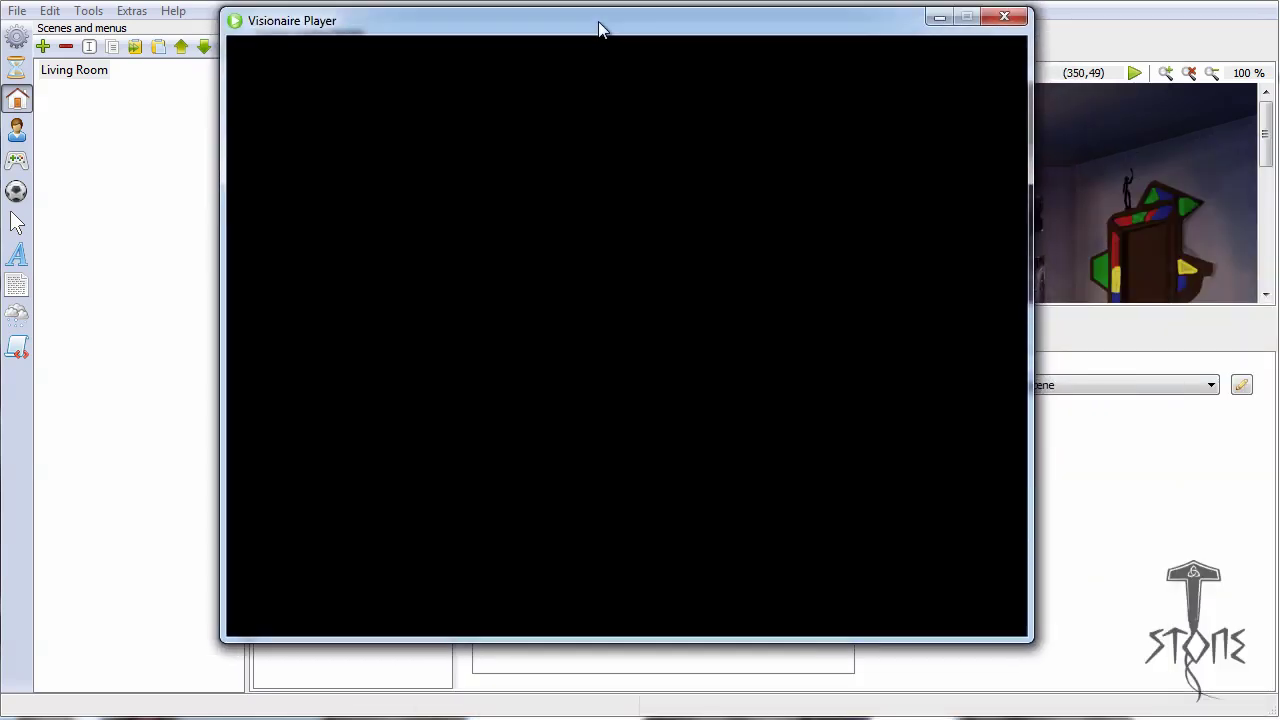
left_click(1007, 17)
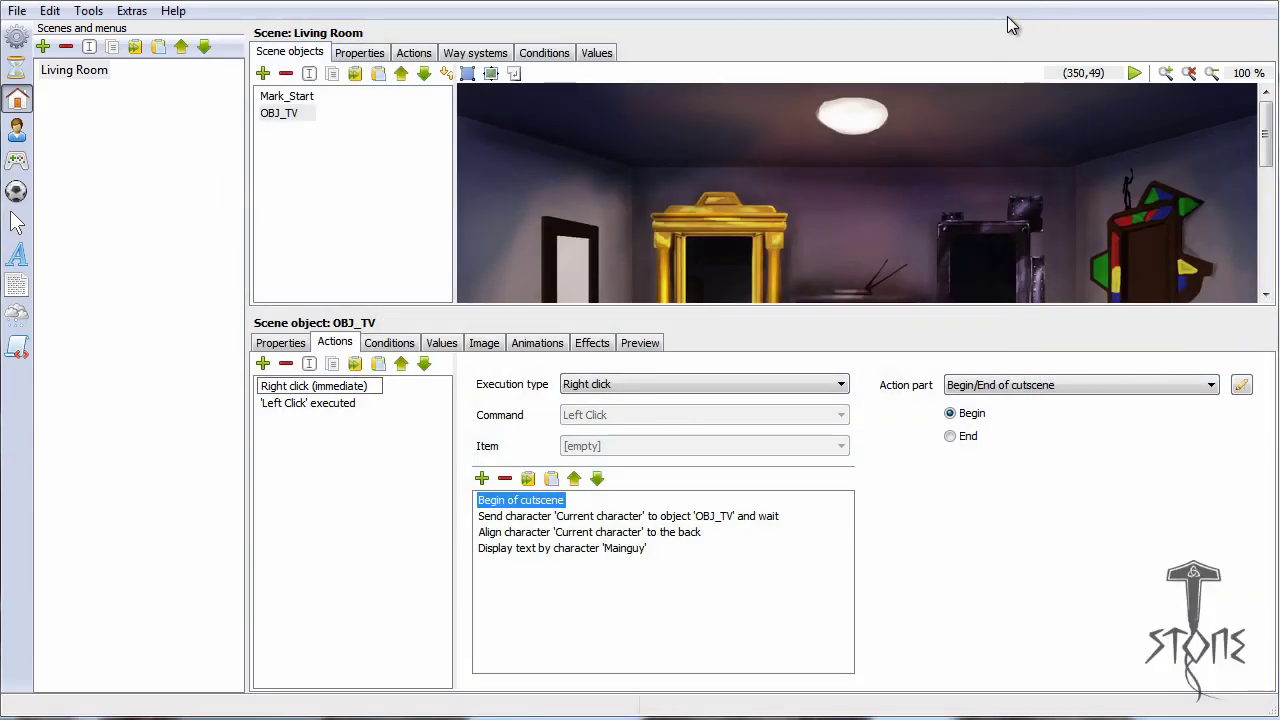
Step: Run the game and test the Television's cutscene action repeatedly, starting from the right side of the room
left_click(131, 11)
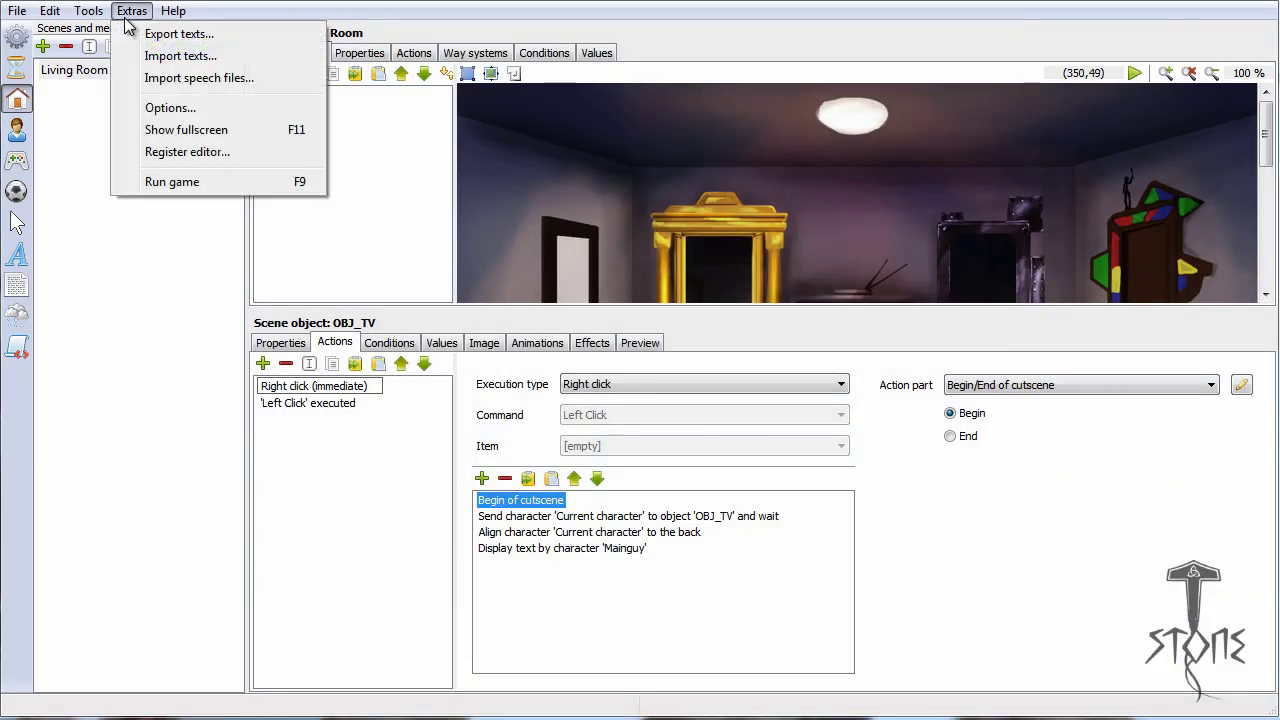
left_click(200, 182)
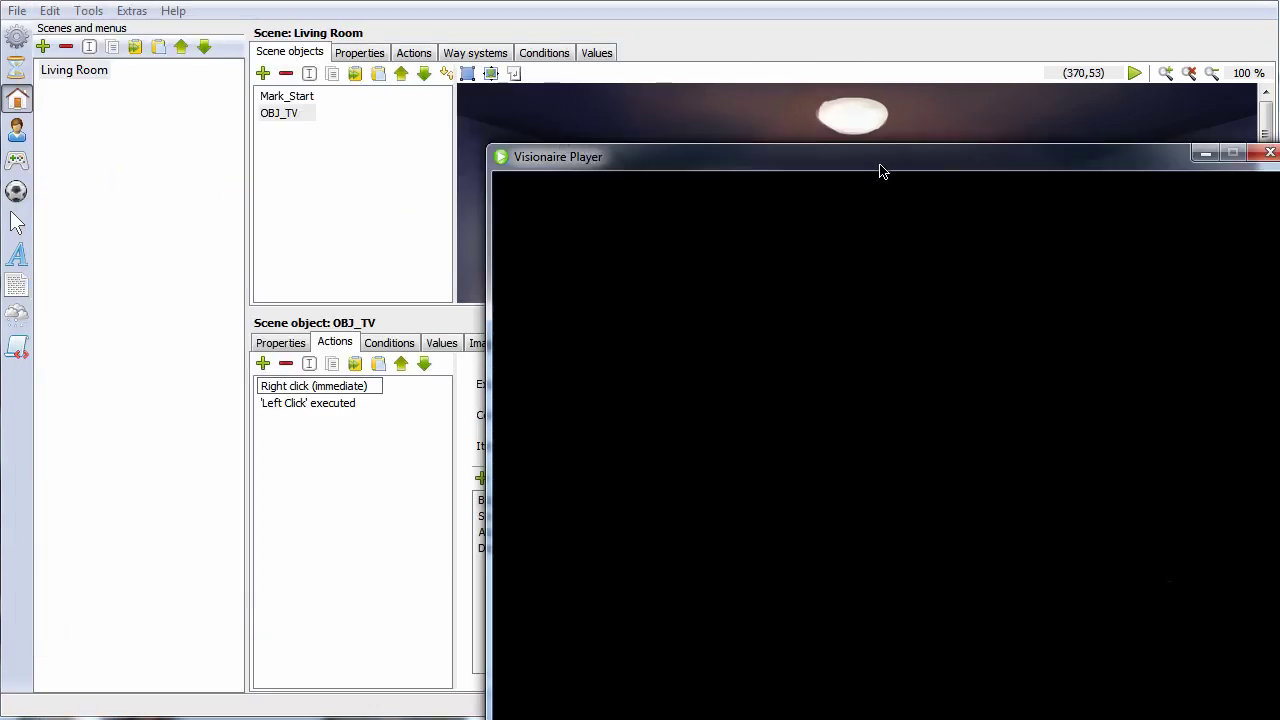
left_click_drag(880, 171, 632, 58)
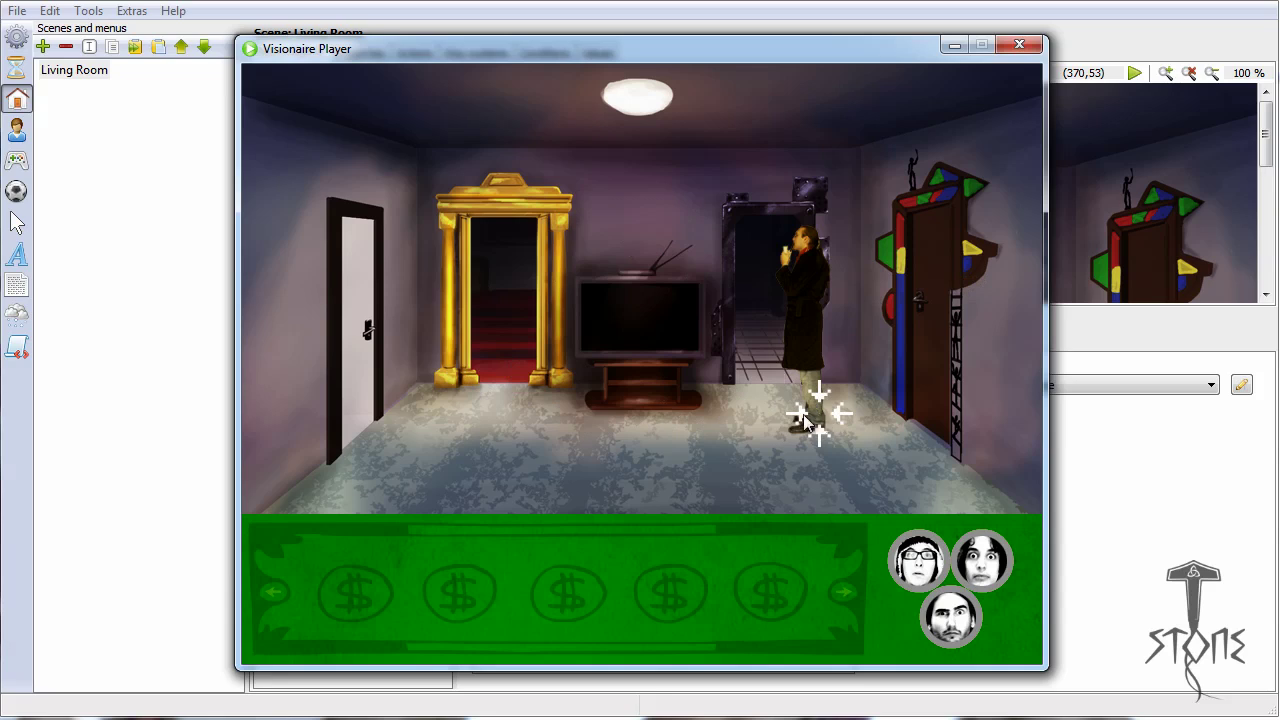
left_click(900, 505)
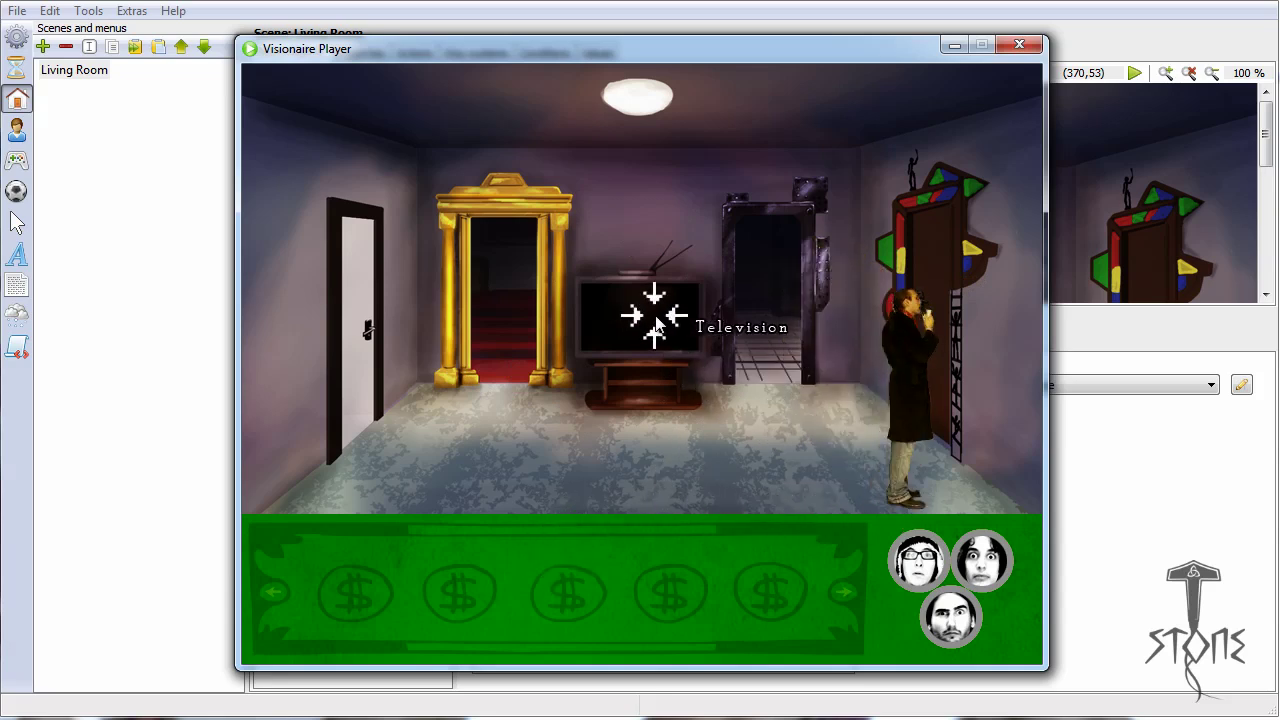
left_click(655, 317)
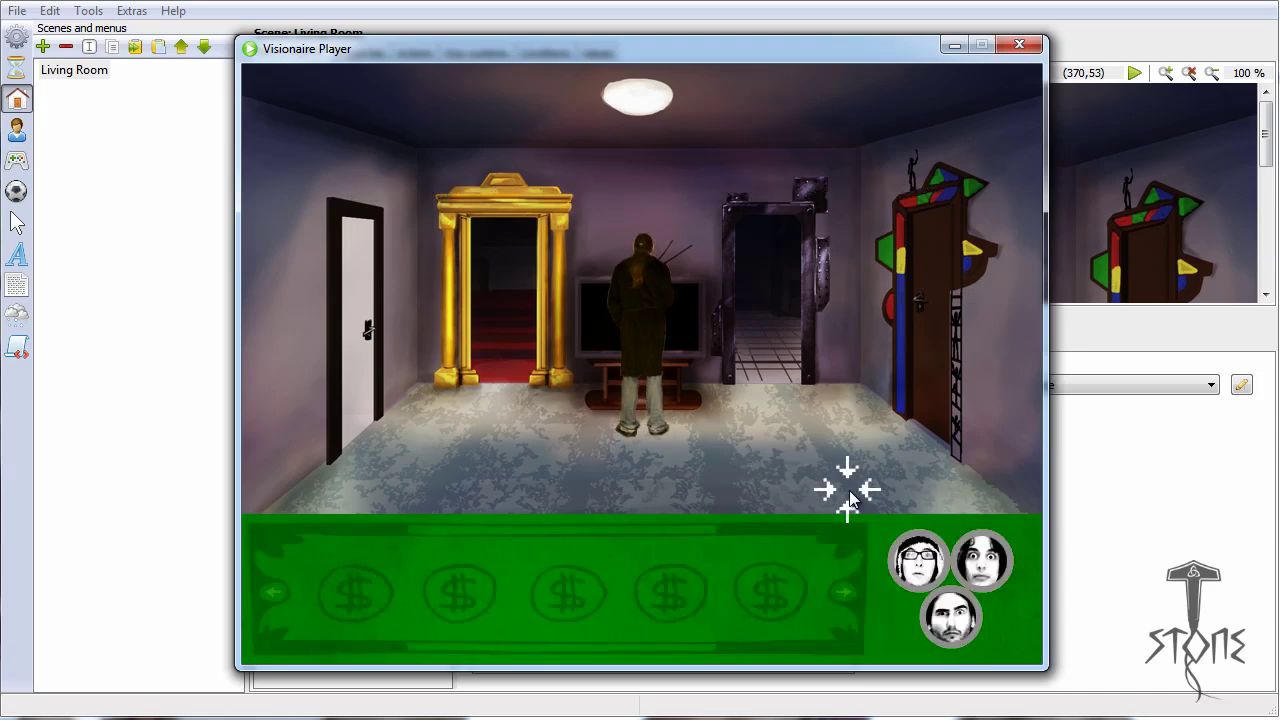
left_click(857, 452)
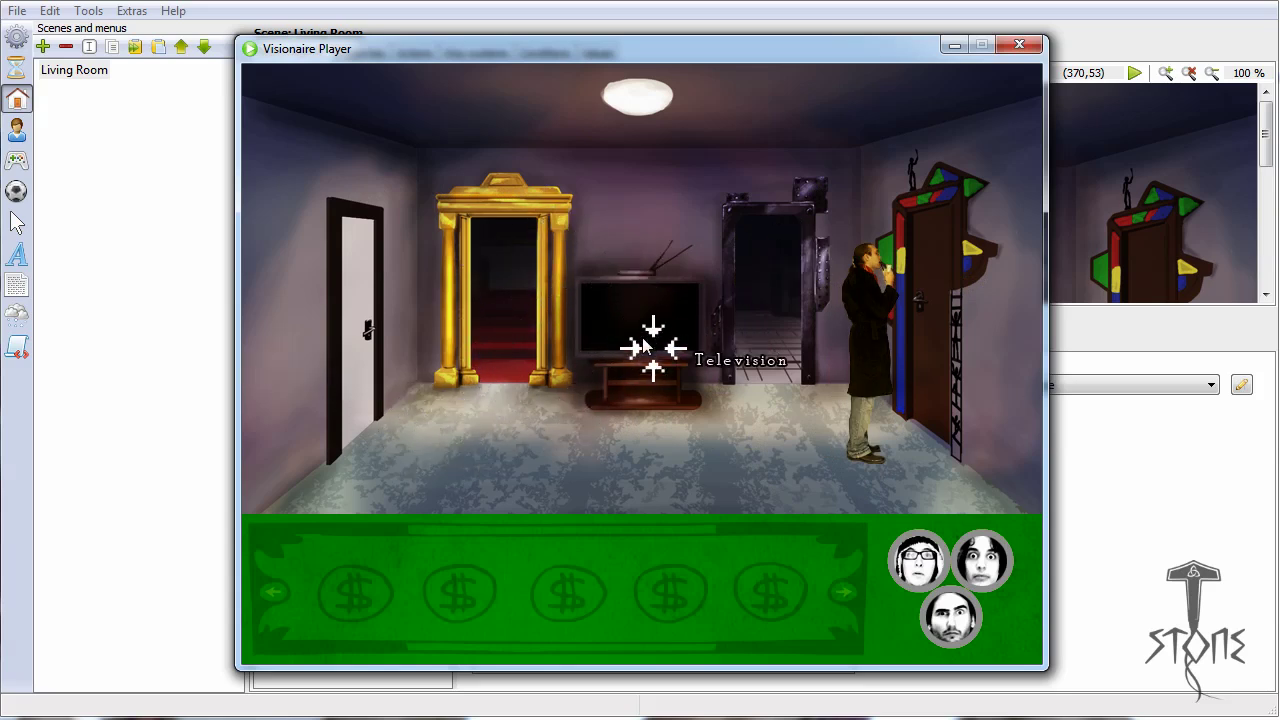
left_click(922, 506)
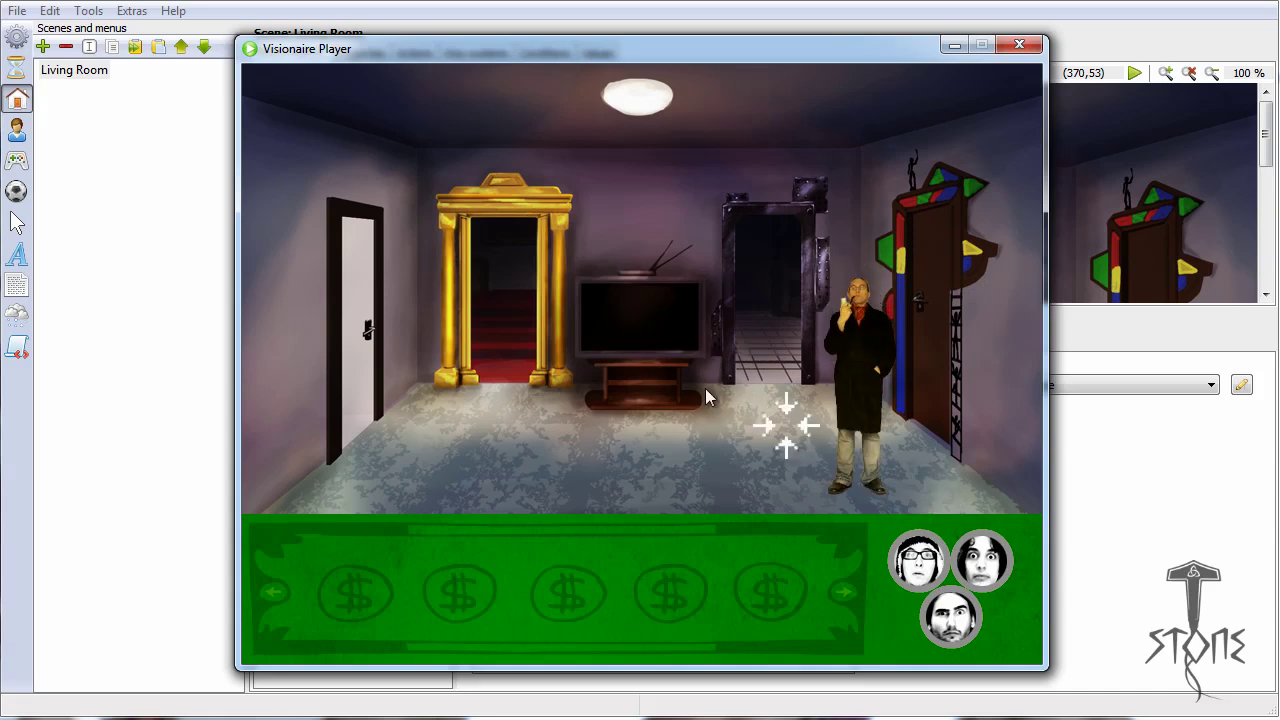
left_click(678, 328)
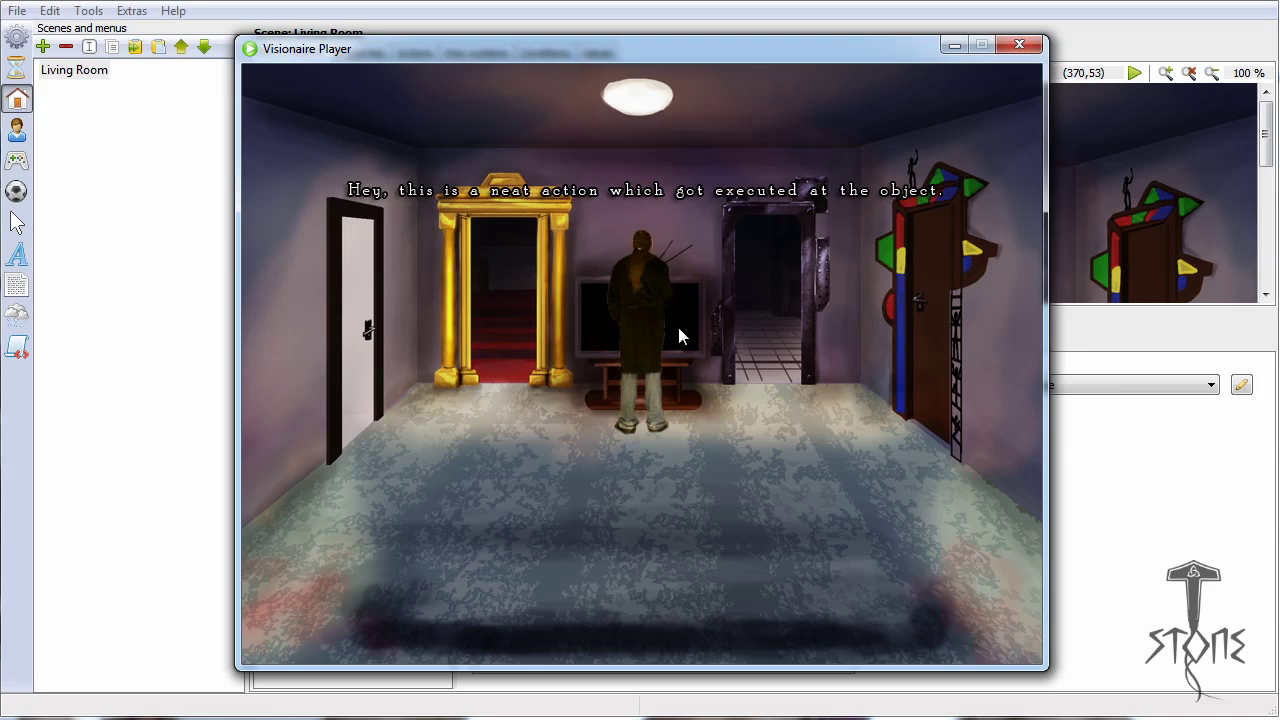
Step: Test sending the character to the Television and redirecting him to the right and left sides of the floor
left_click(920, 486)
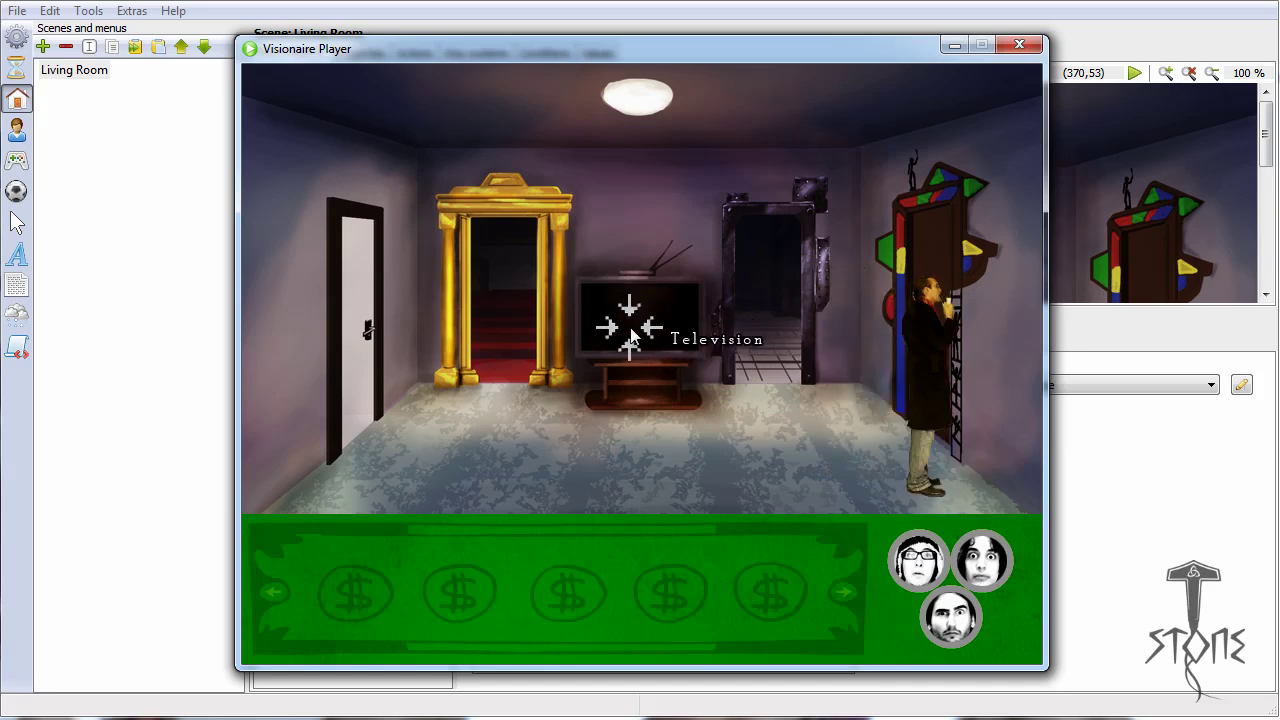
left_click(631, 329)
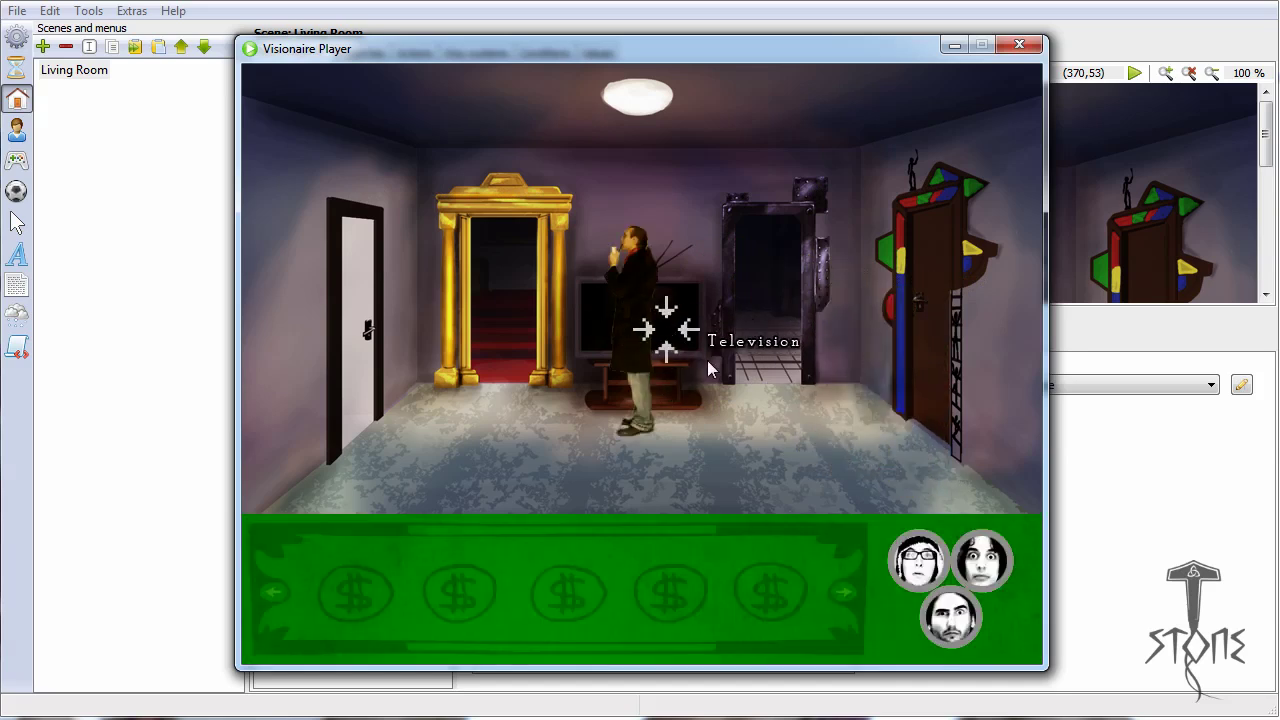
left_click(960, 490)
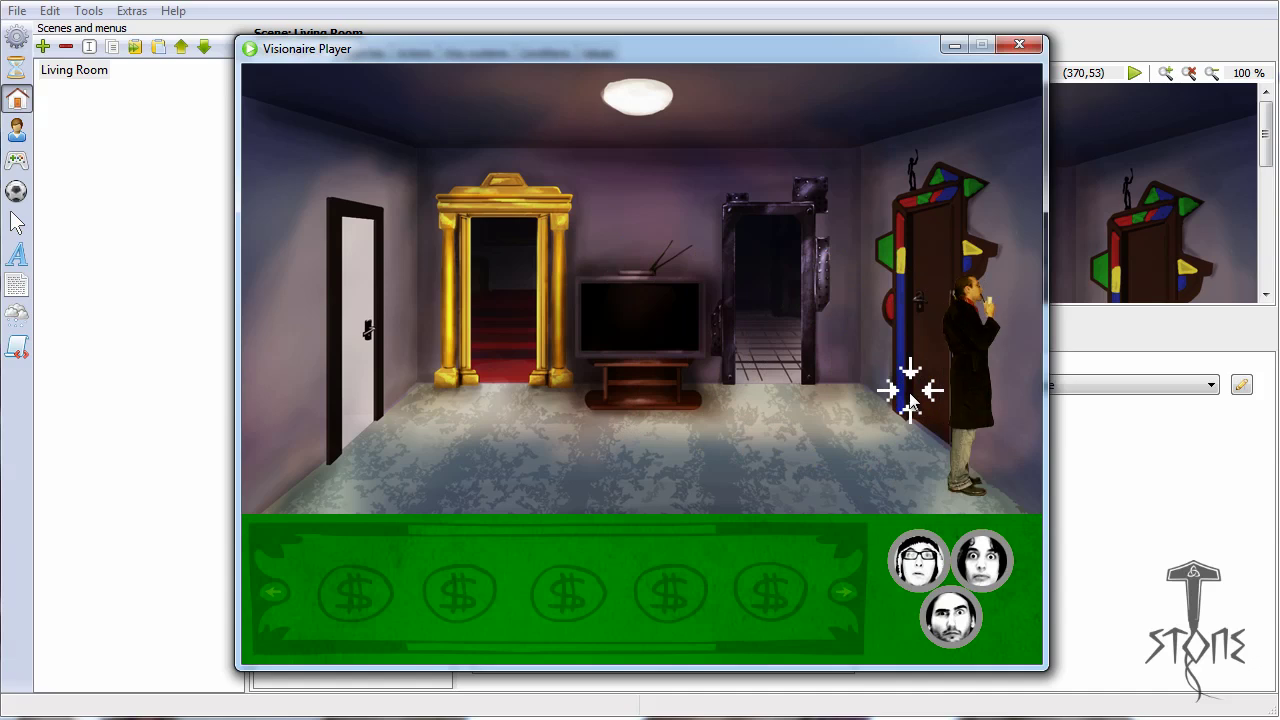
left_click(632, 346)
left_click(405, 478)
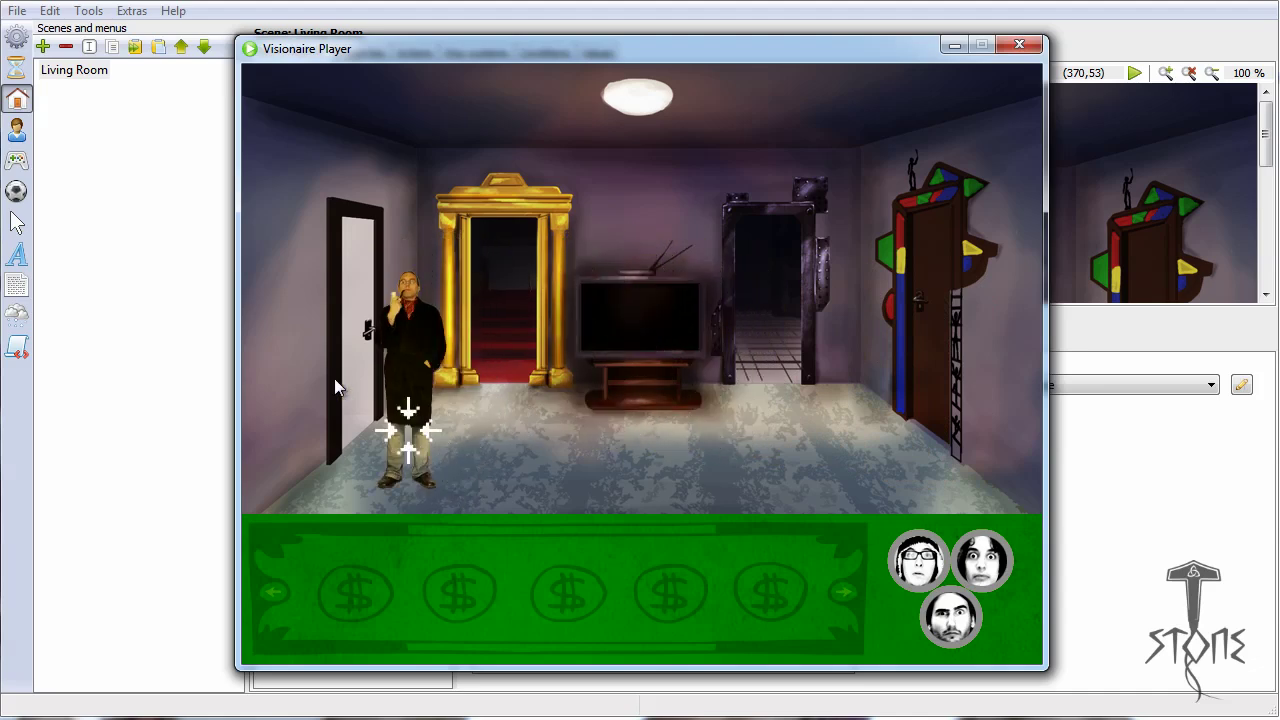
Step: Trigger the Television's cutscene action from the left side of the room and close the player
left_click(424, 268)
left_click(655, 336)
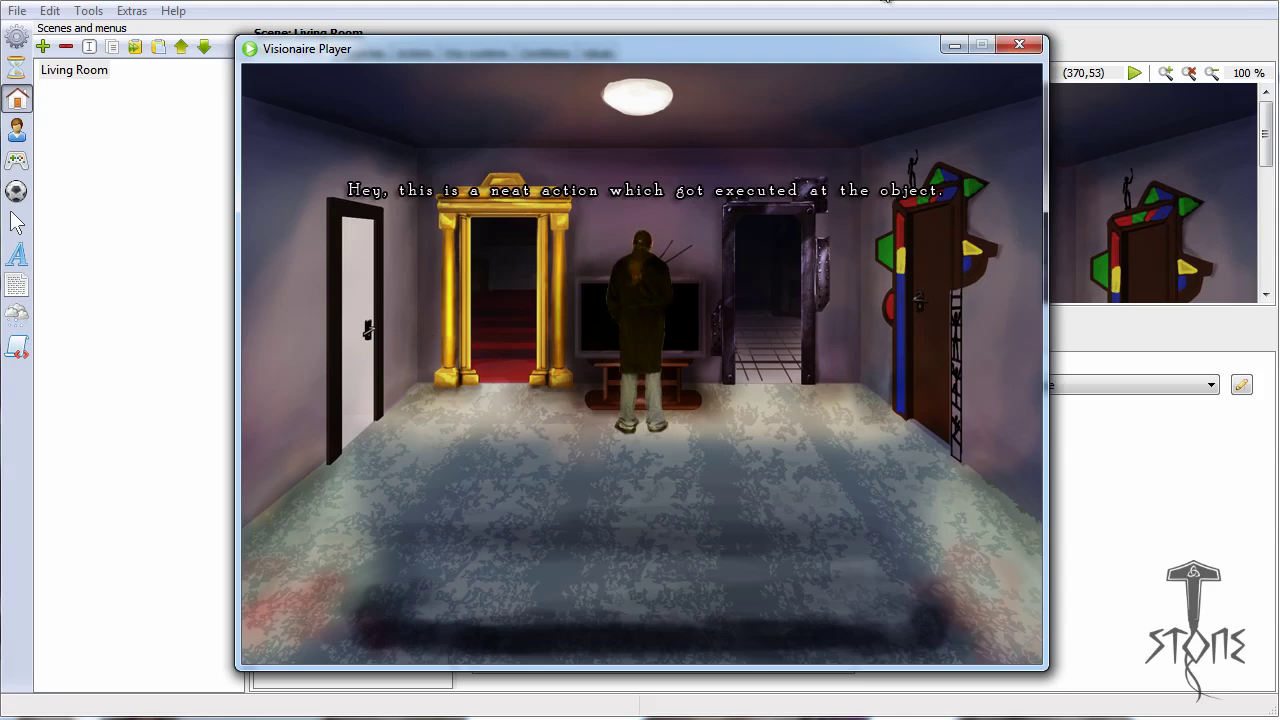
left_click(1019, 44)
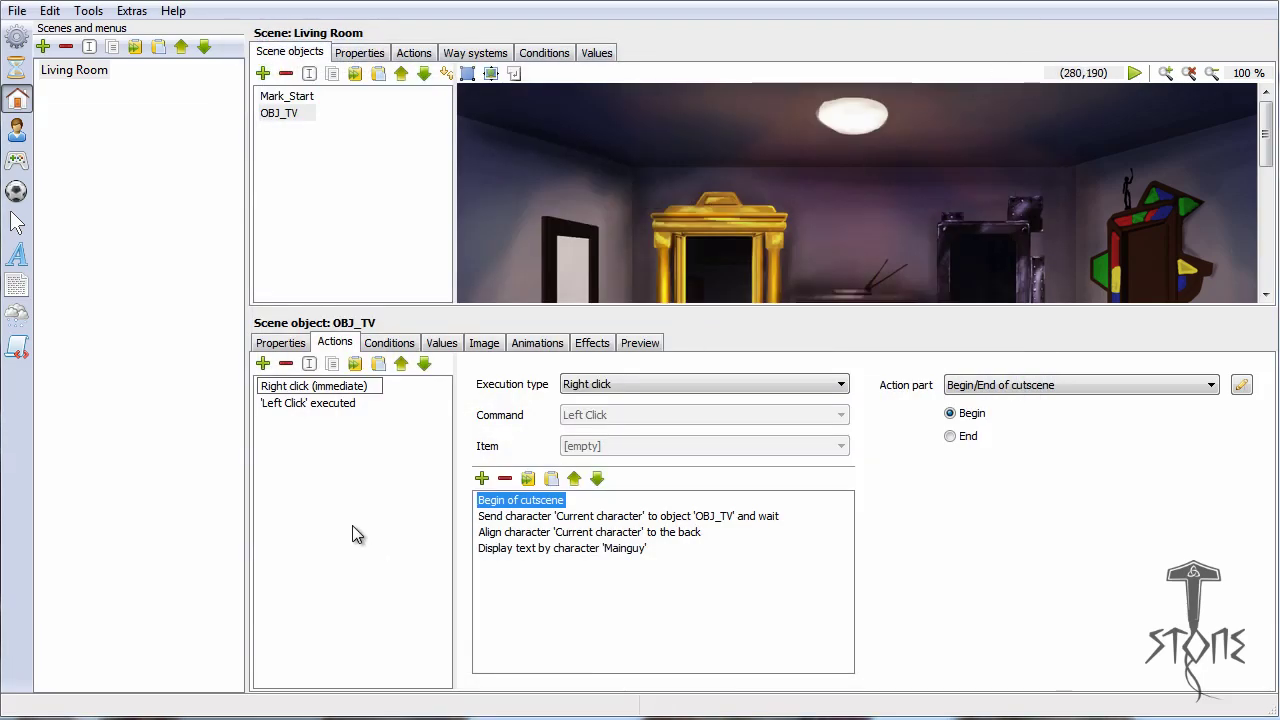
Step: Compare the TV's Right click and 'Left Click' executed actions, checking the available execution types and the Display text part
left_click(338, 403)
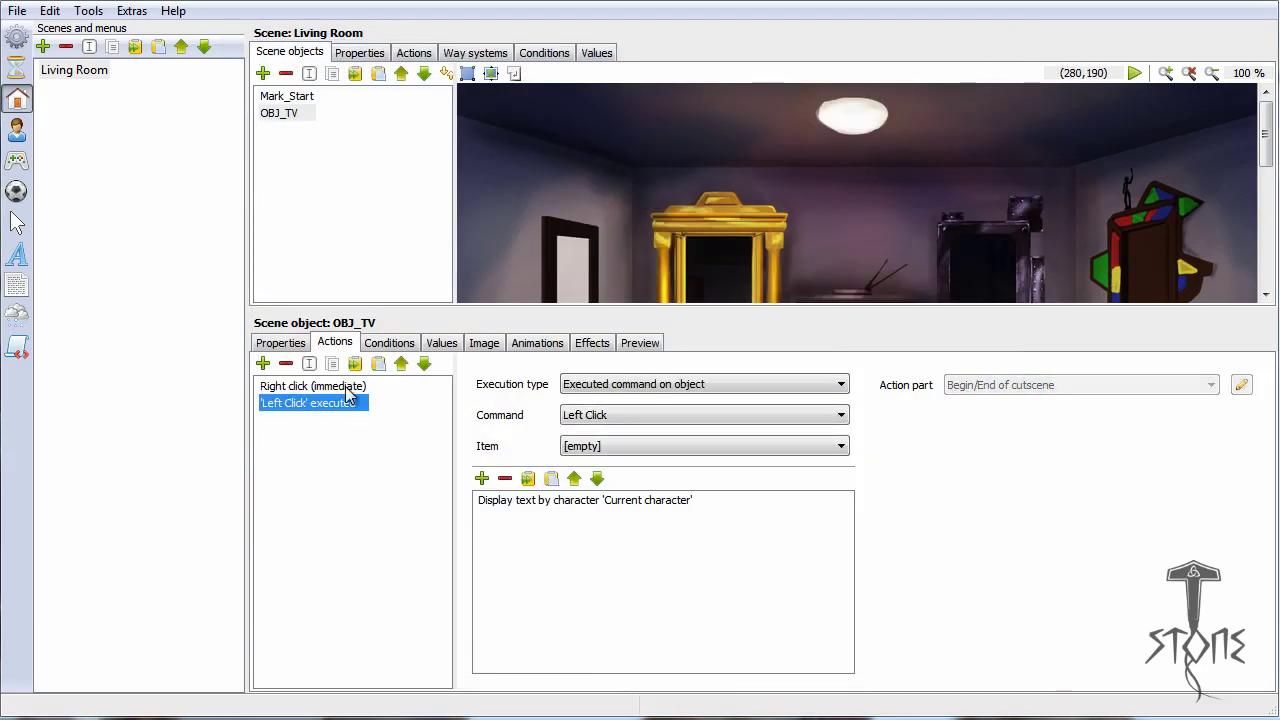
left_click(687, 384)
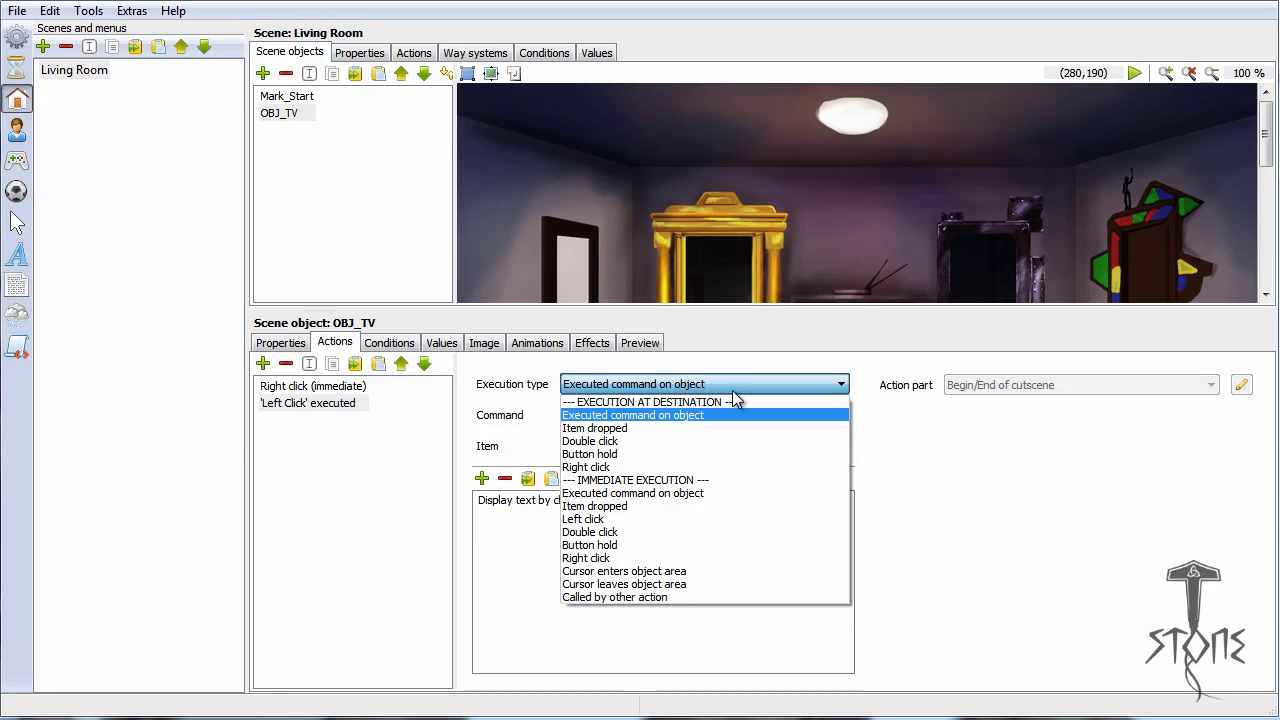
left_click(357, 480)
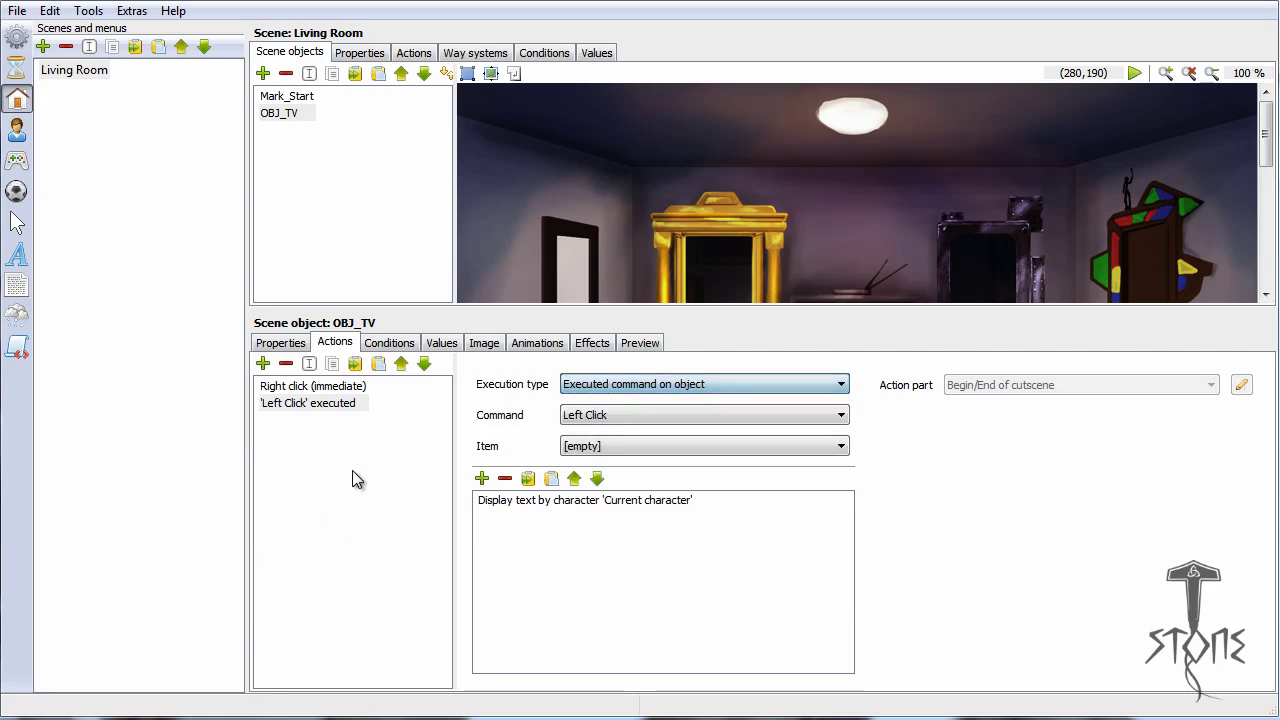
left_click(352, 390)
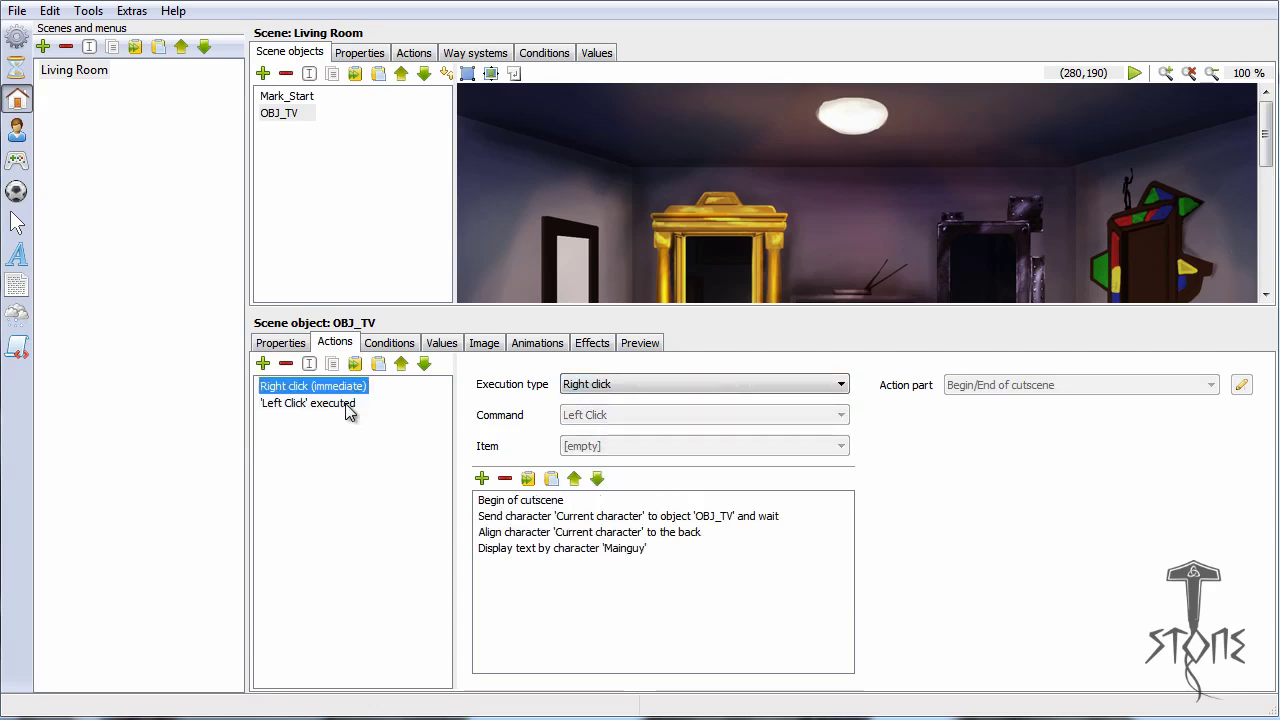
left_click(350, 405)
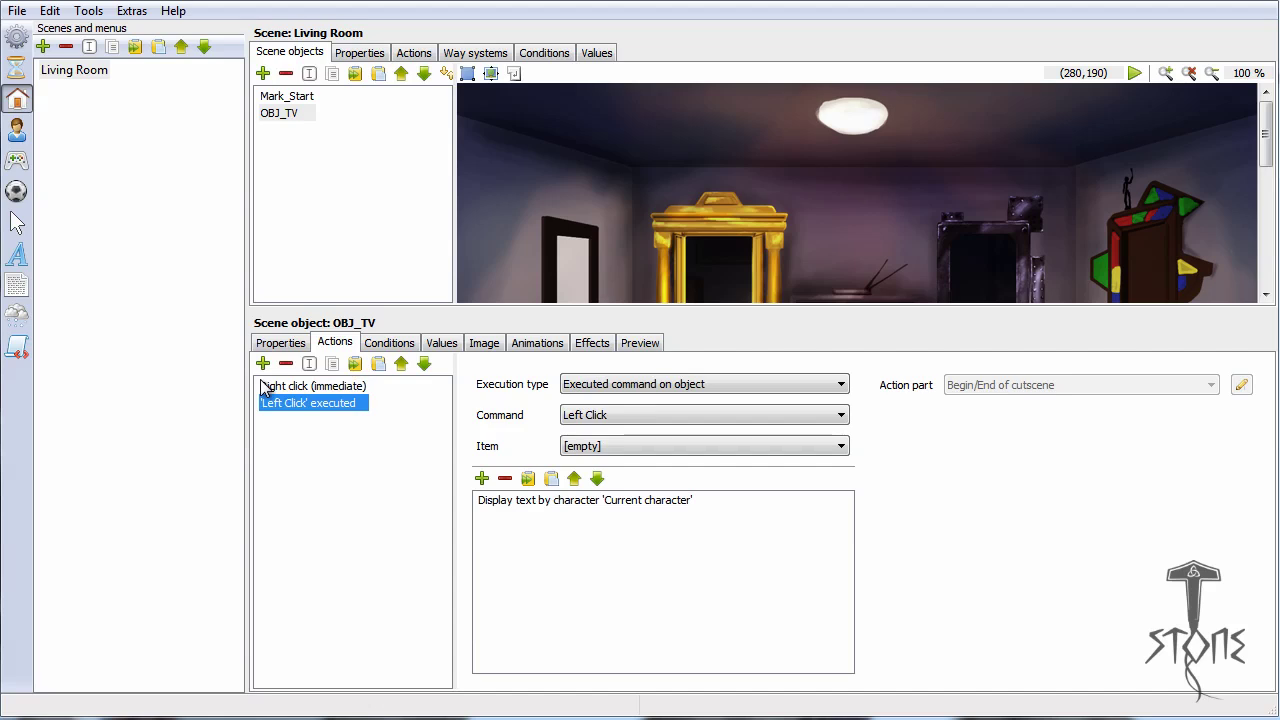
left_click(617, 388)
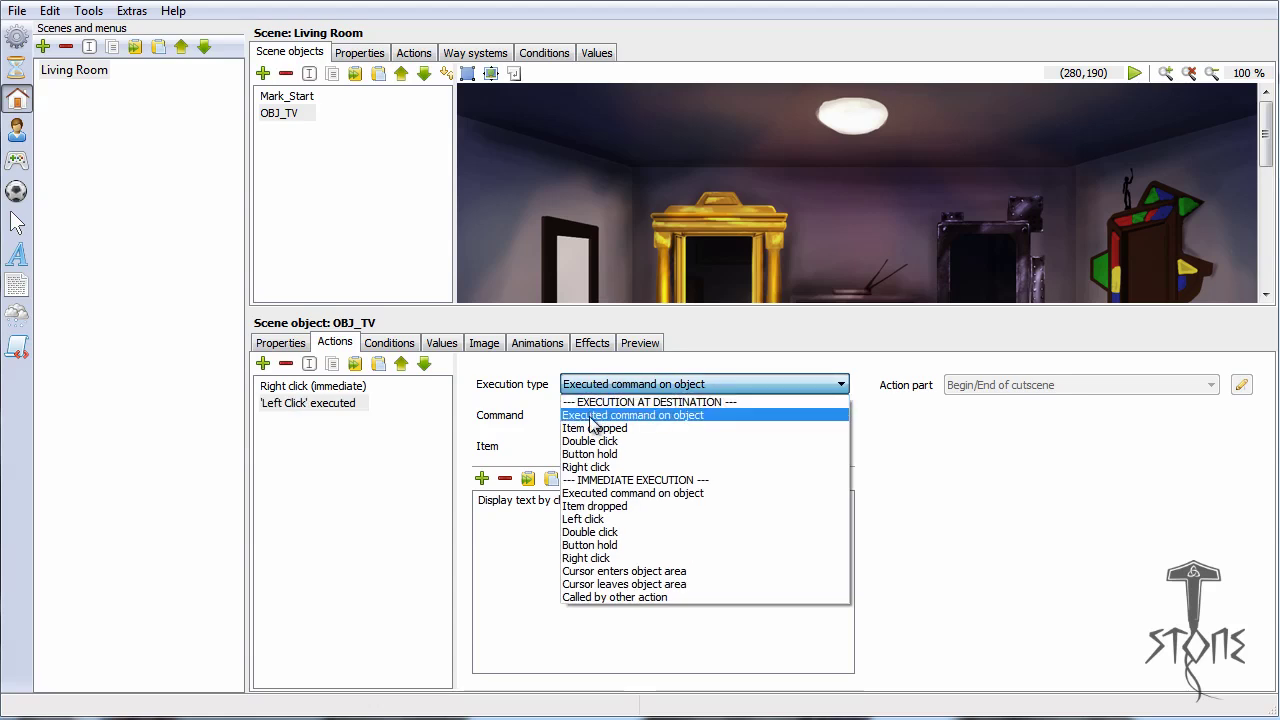
left_click(680, 416)
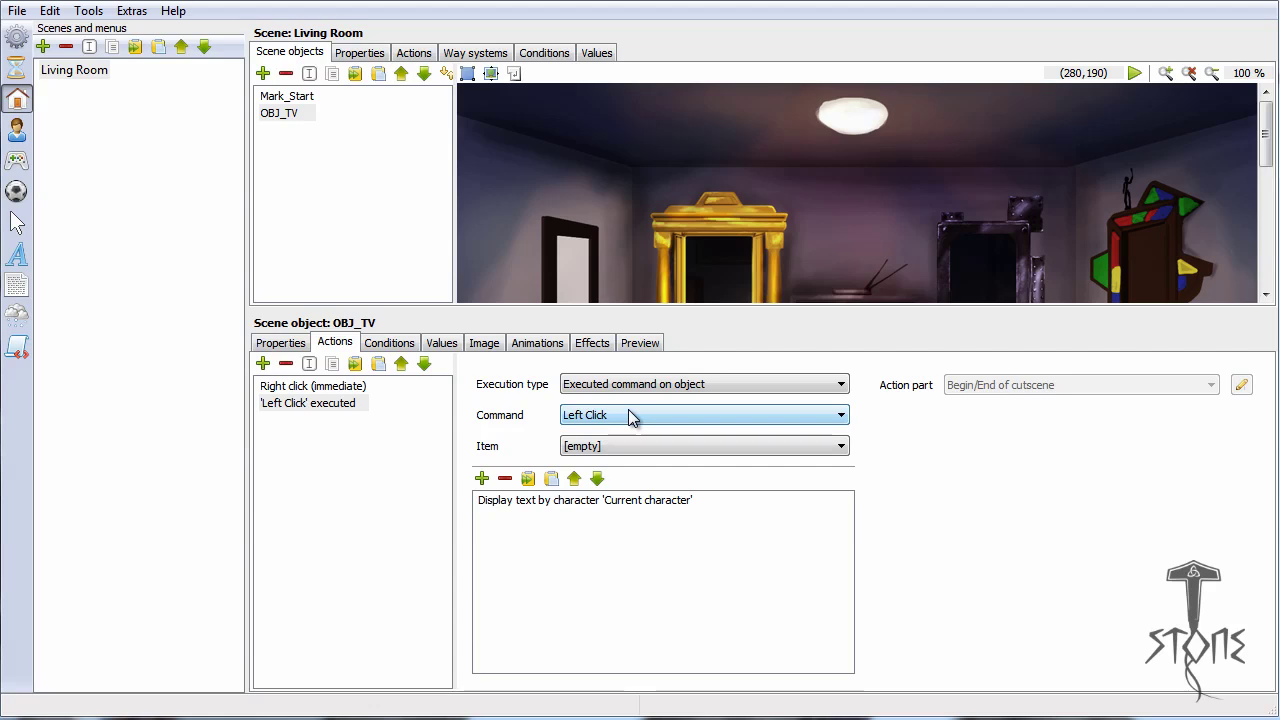
left_click(330, 404)
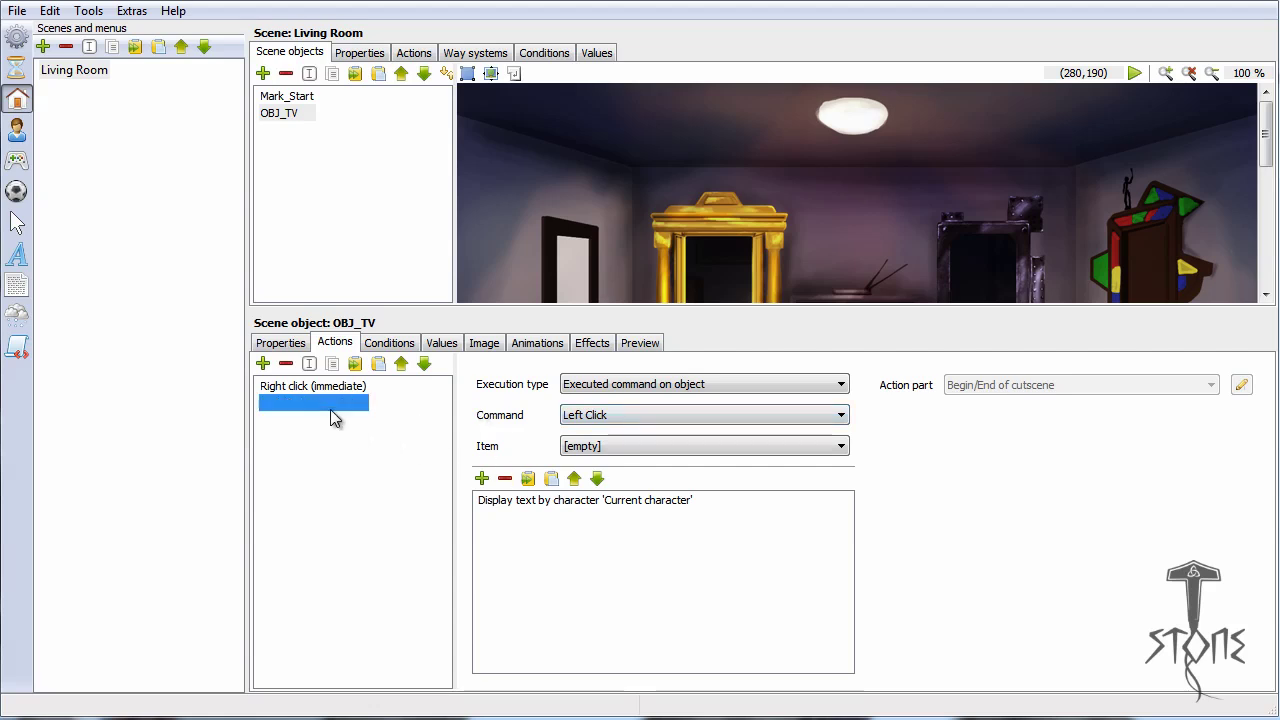
left_click(532, 500)
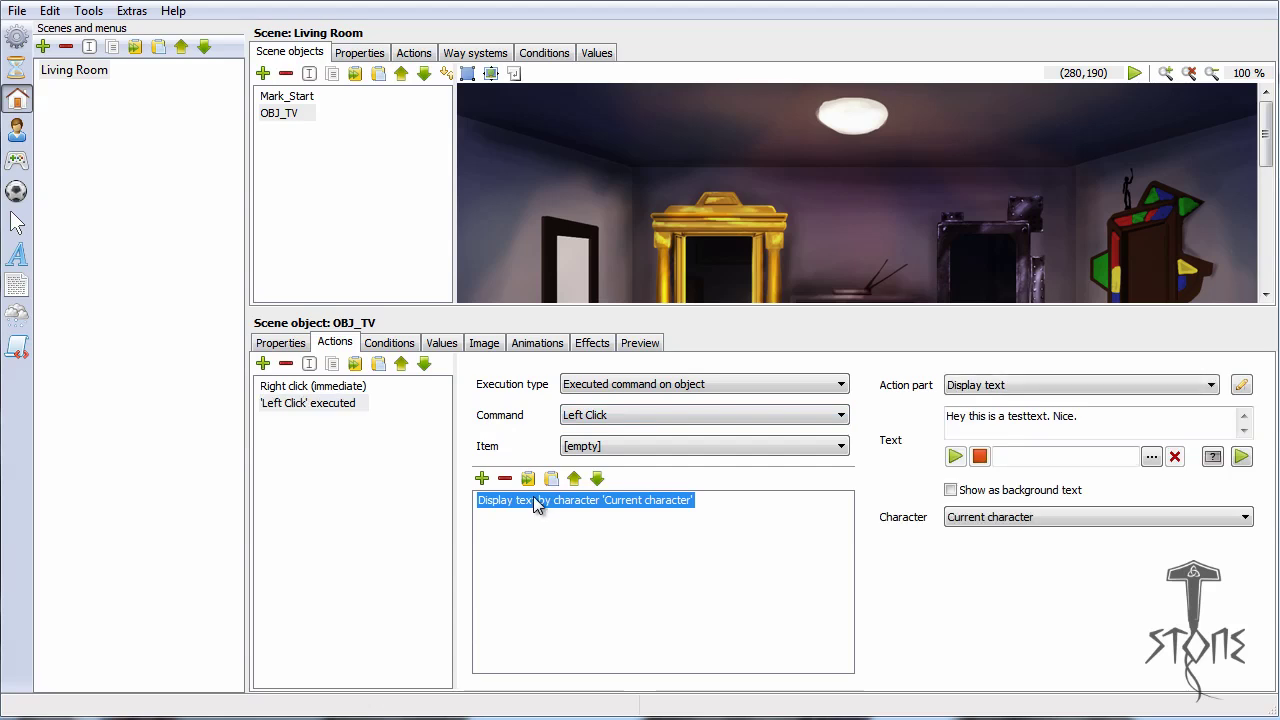
Step: Check the TV object's properties and view its character alignment position on the scene's floor
left_click(278, 343)
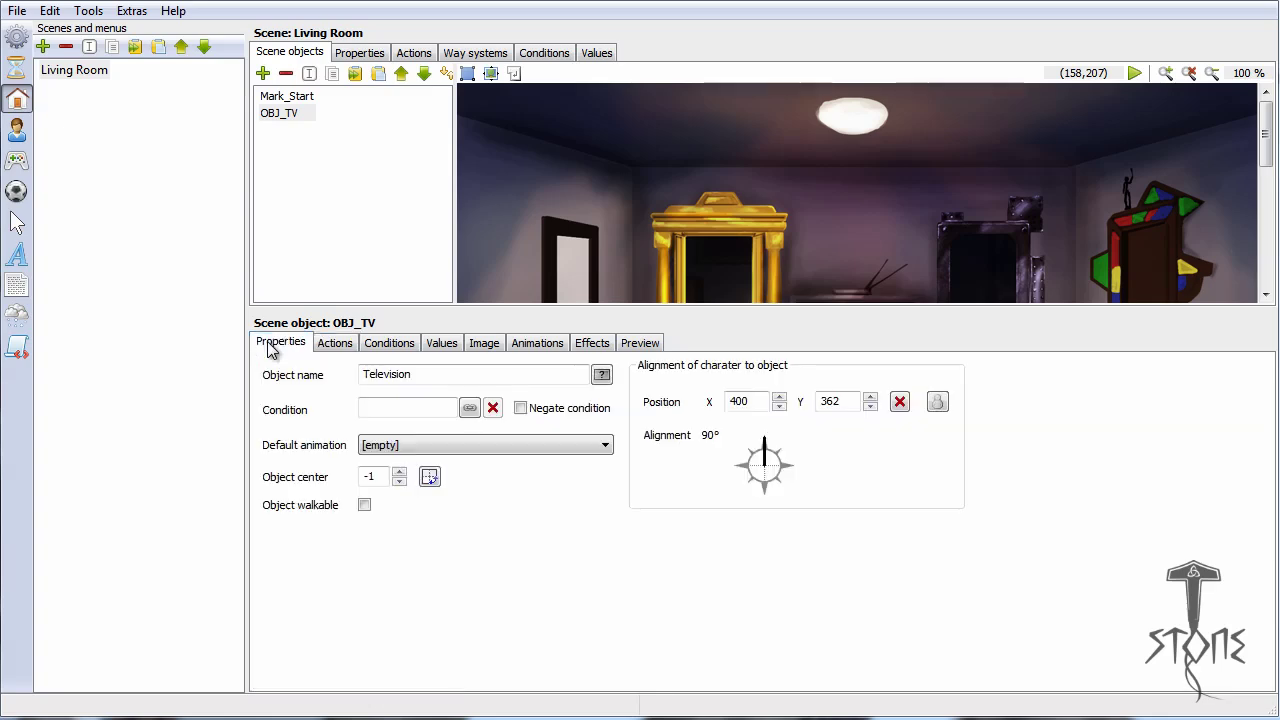
left_click(937, 402)
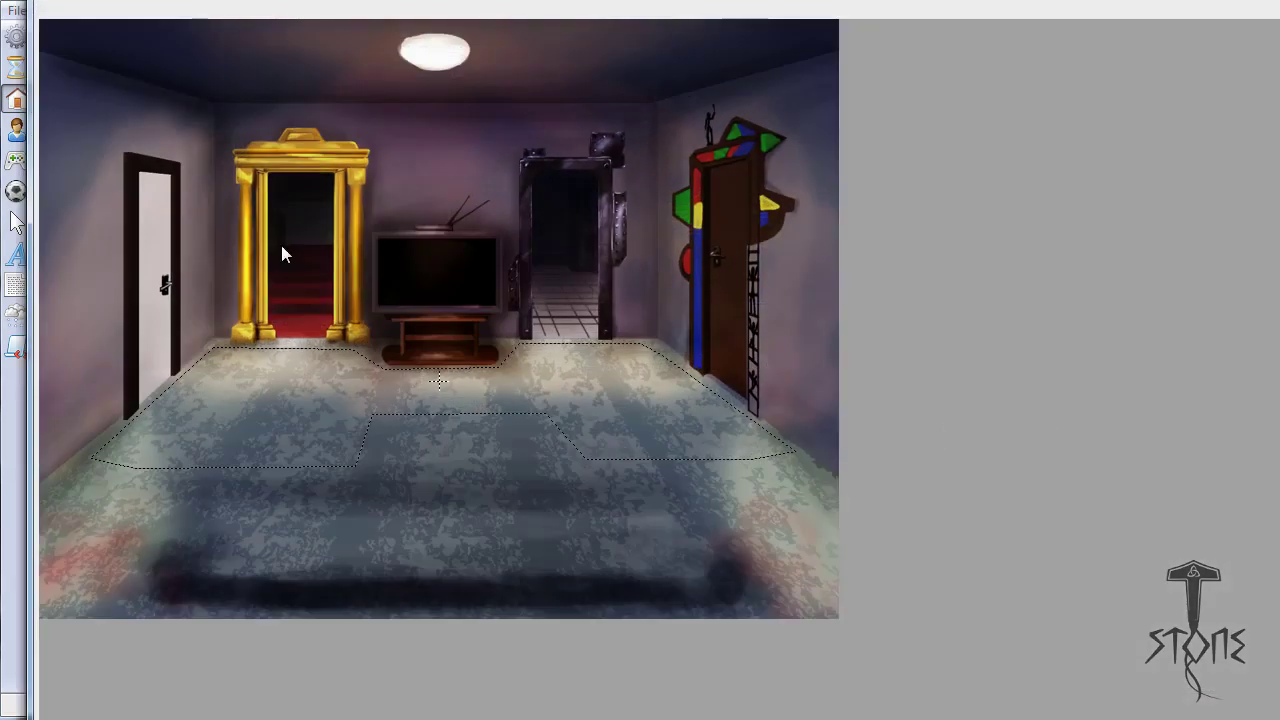
left_click(438, 381)
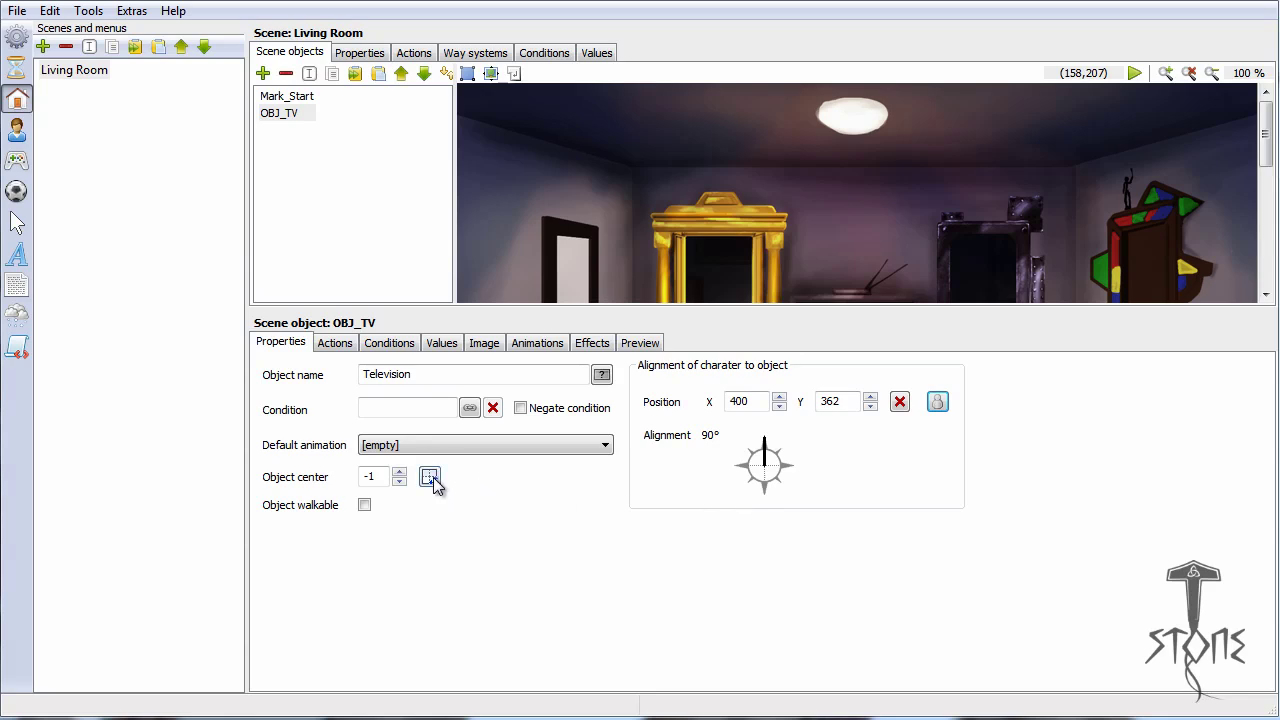
Step: Review each action part of the TV's Right click (immediate) action, from Begin of cutscene through Display text
left_click(326, 344)
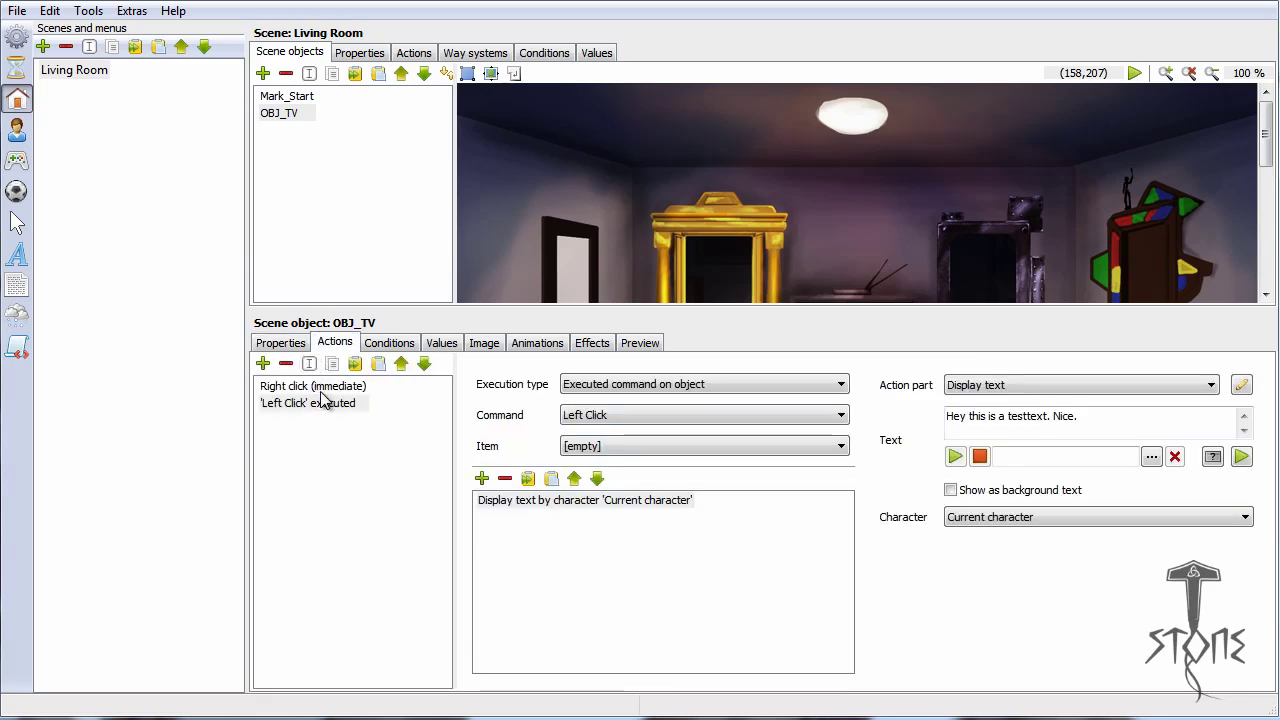
left_click(325, 388)
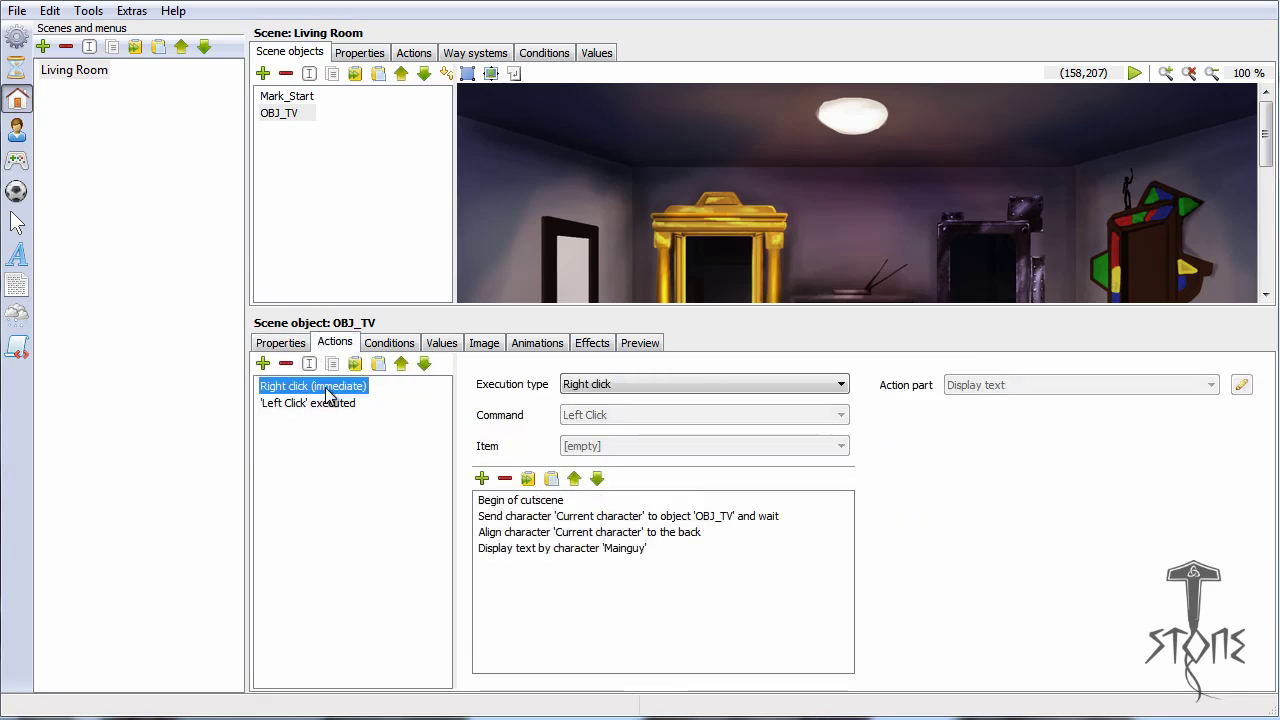
left_click(553, 502)
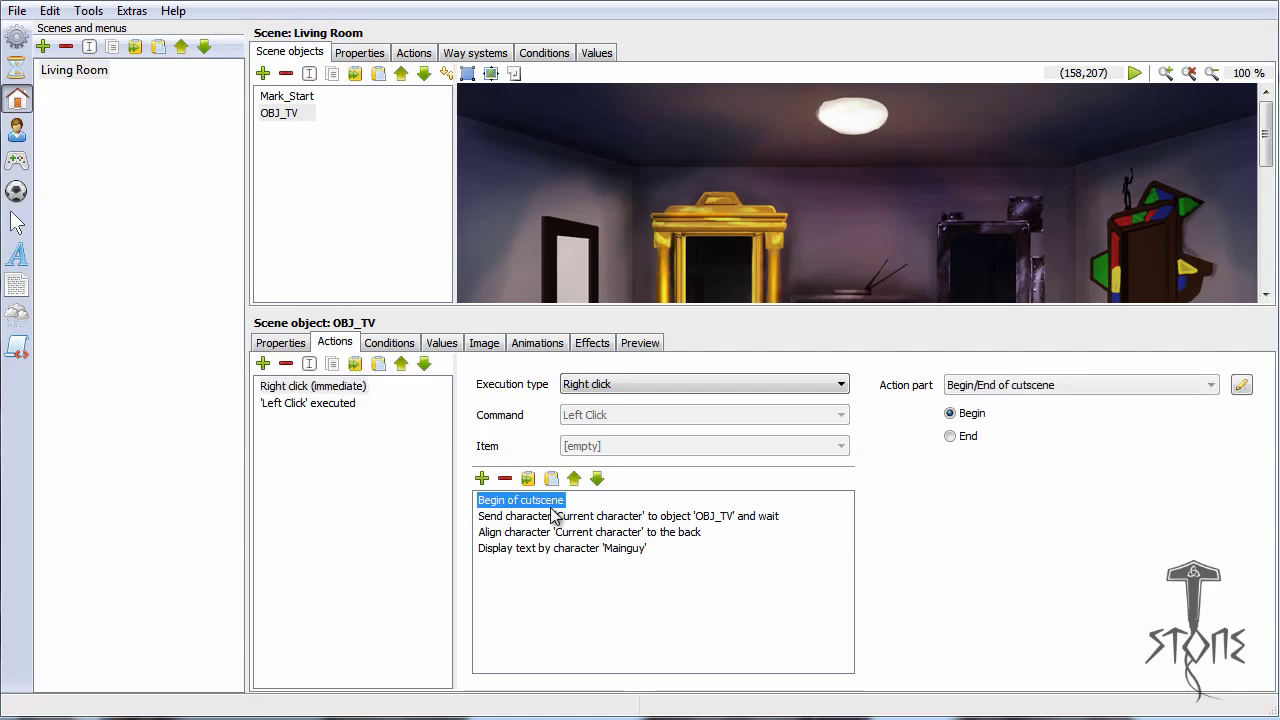
left_click(556, 517)
left_click(556, 532)
left_click(556, 548)
left_click(556, 532)
left_click(555, 516)
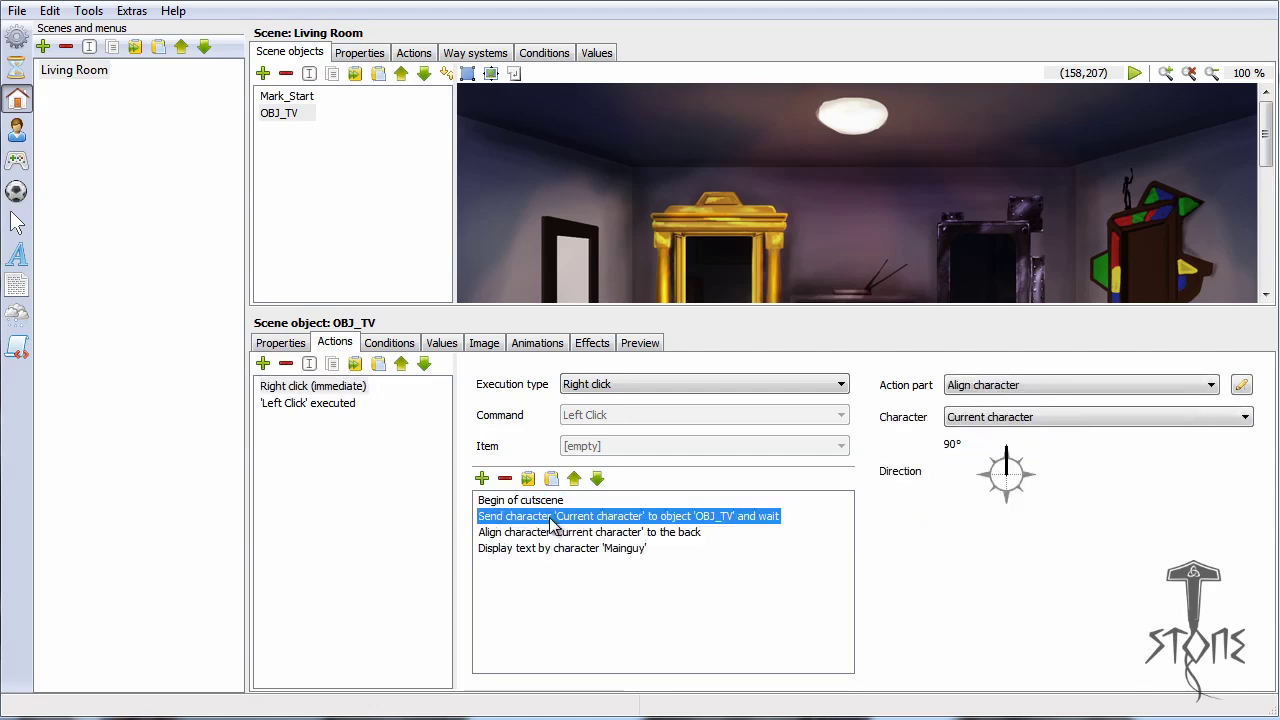
left_click(551, 501)
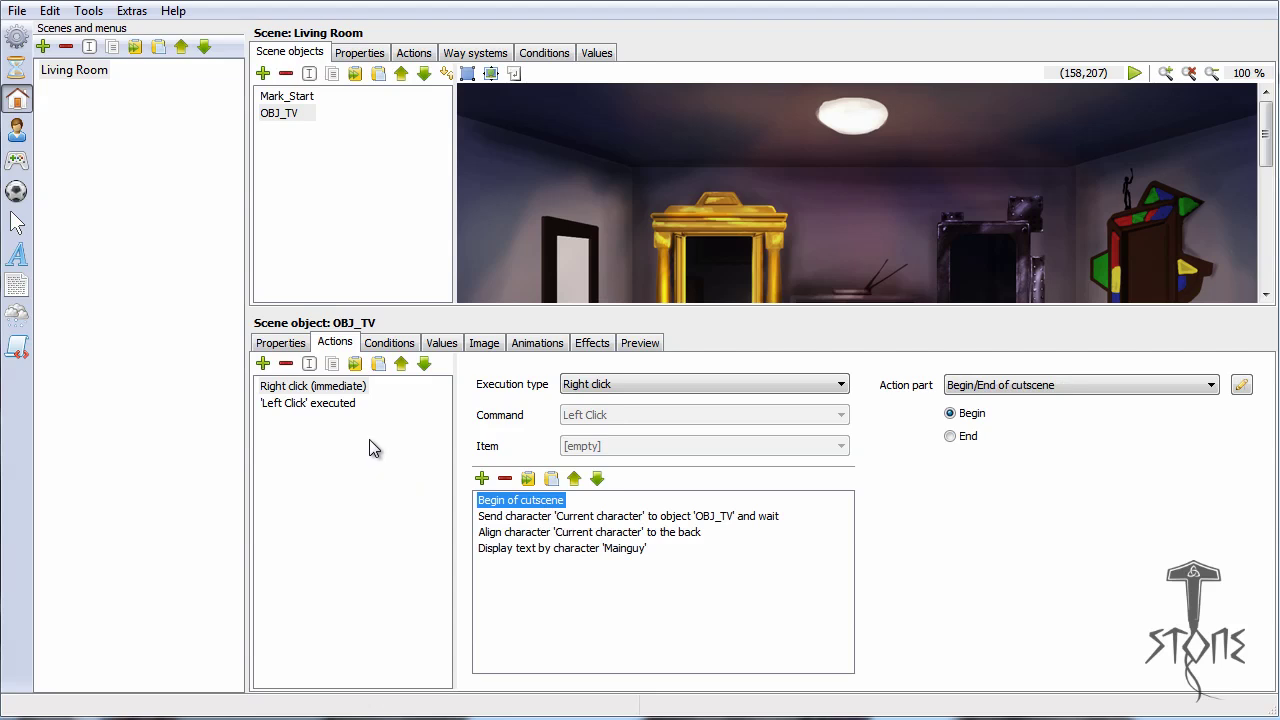
Step: Delete the Right click (immediate) action from the TV object
left_click(318, 406)
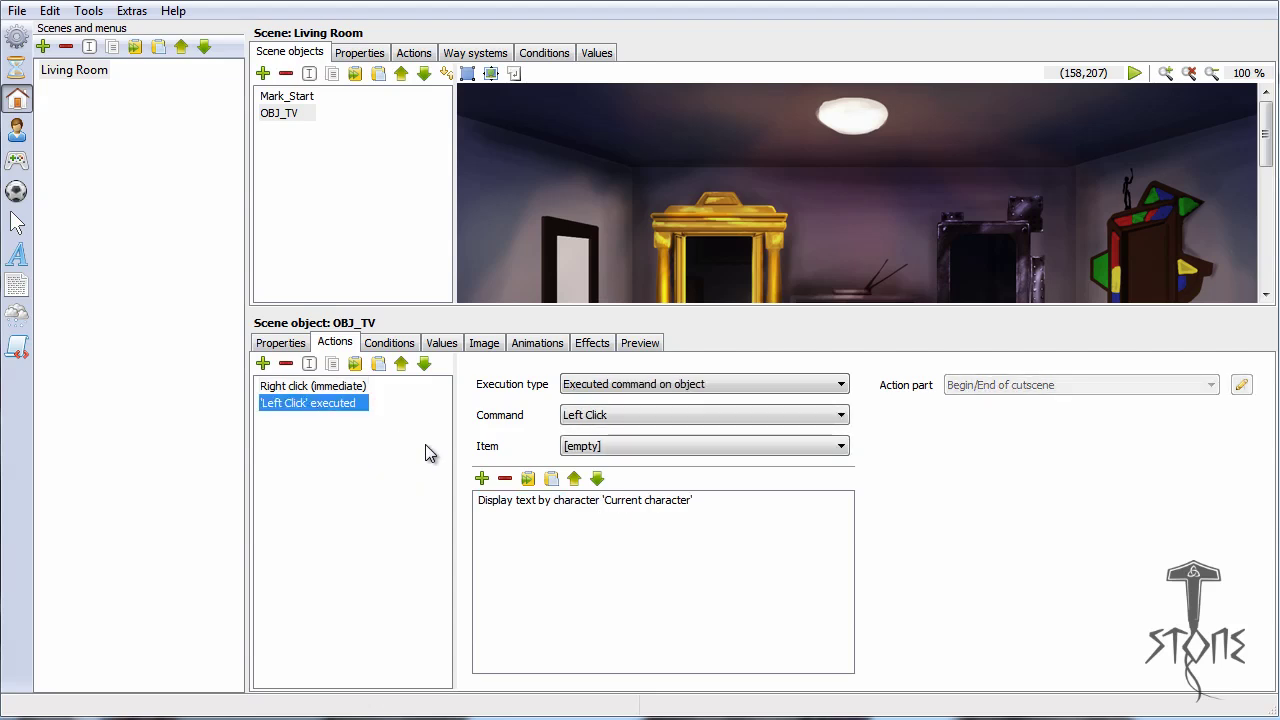
left_click(318, 388)
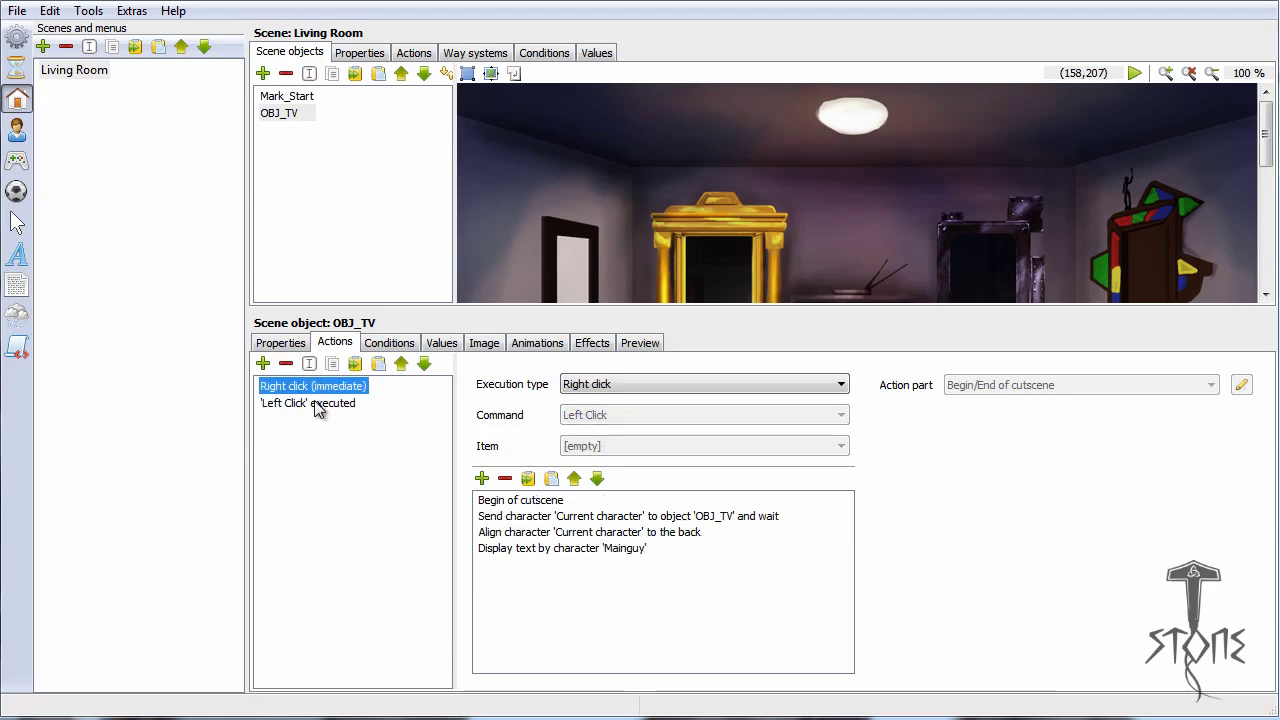
left_click(318, 407)
left_click(318, 388)
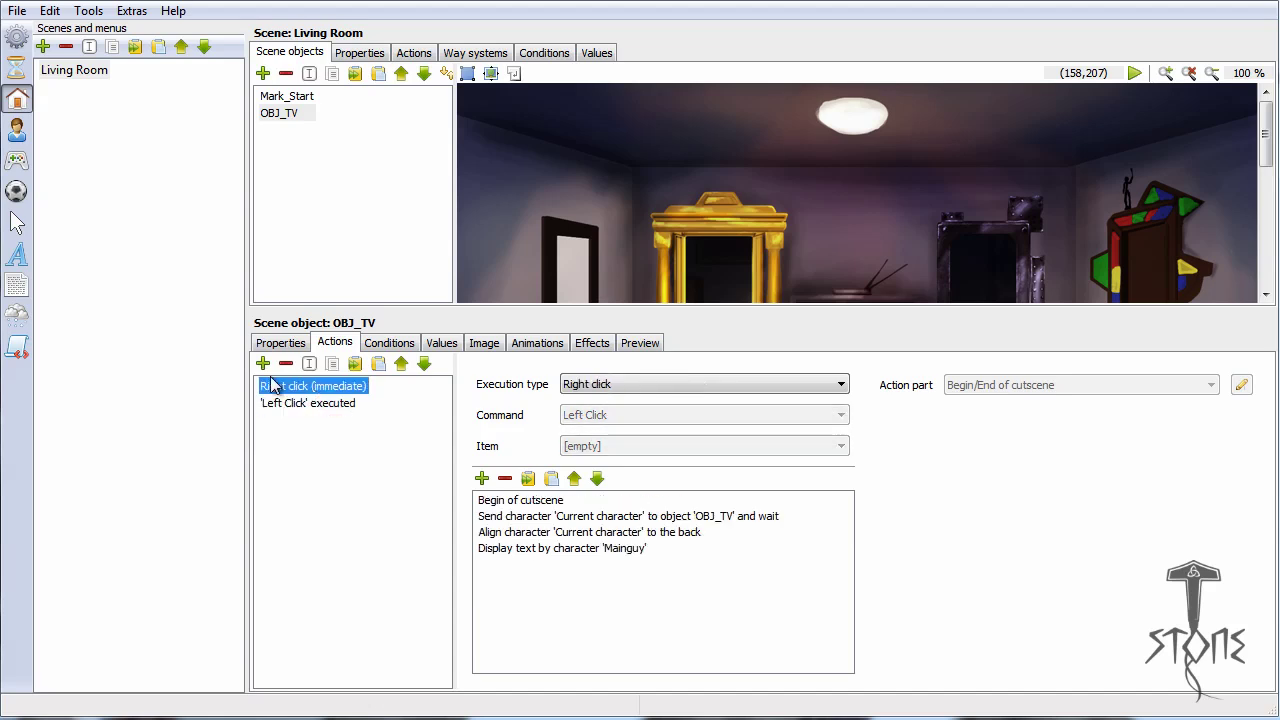
left_click(286, 364)
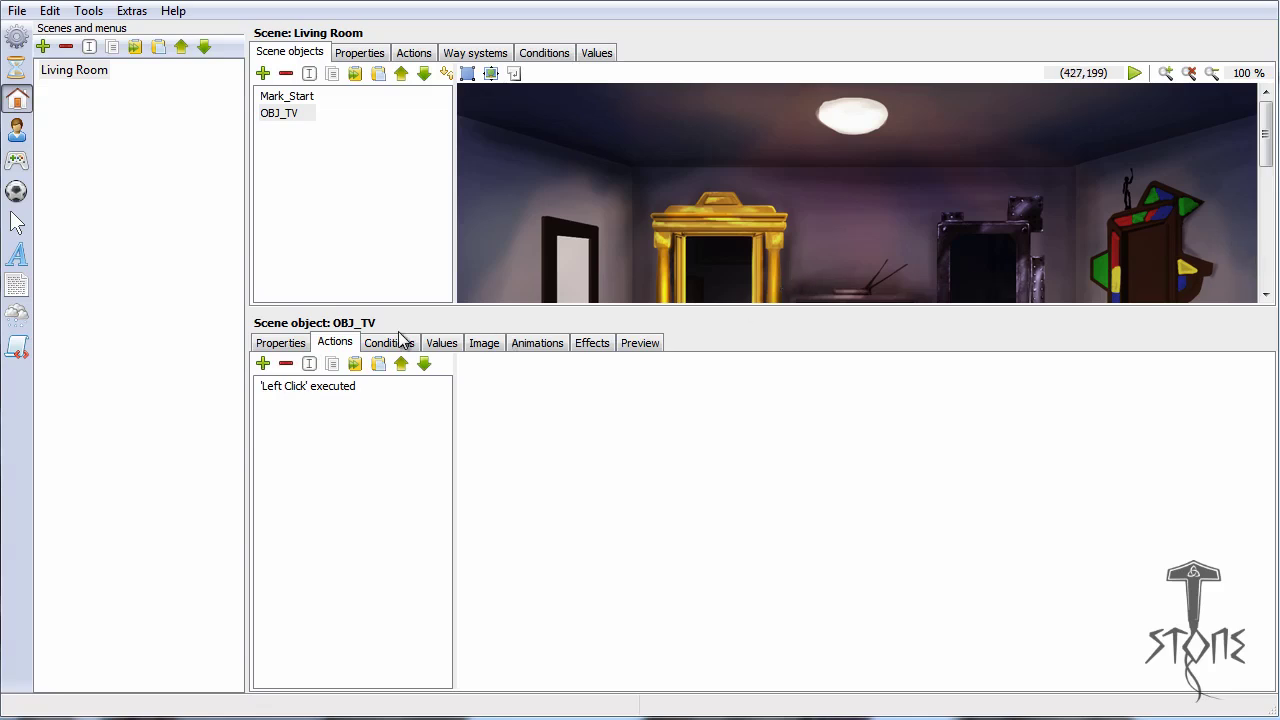
Step: Review the execution types for the TV's 'Left Click' executed action and enlarge the scene view to show the floor
left_click(338, 387)
left_click(686, 386)
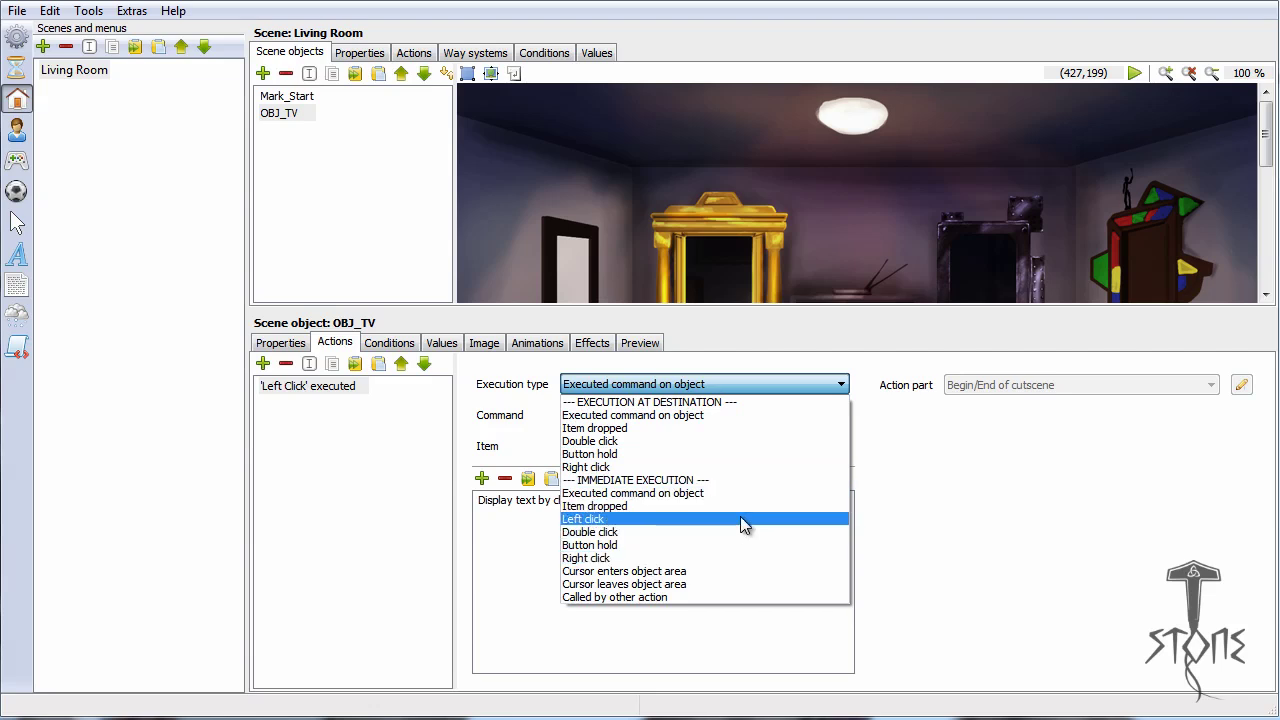
left_click(259, 449)
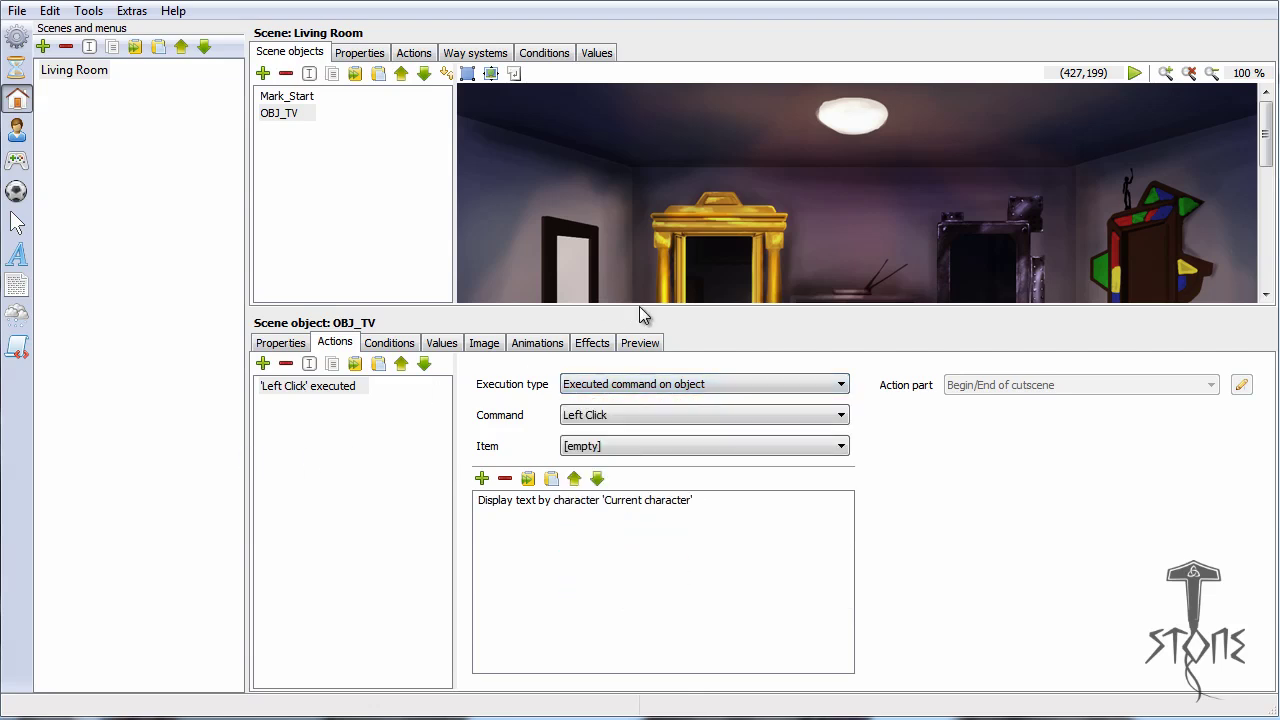
left_click_drag(678, 452, 686, 510)
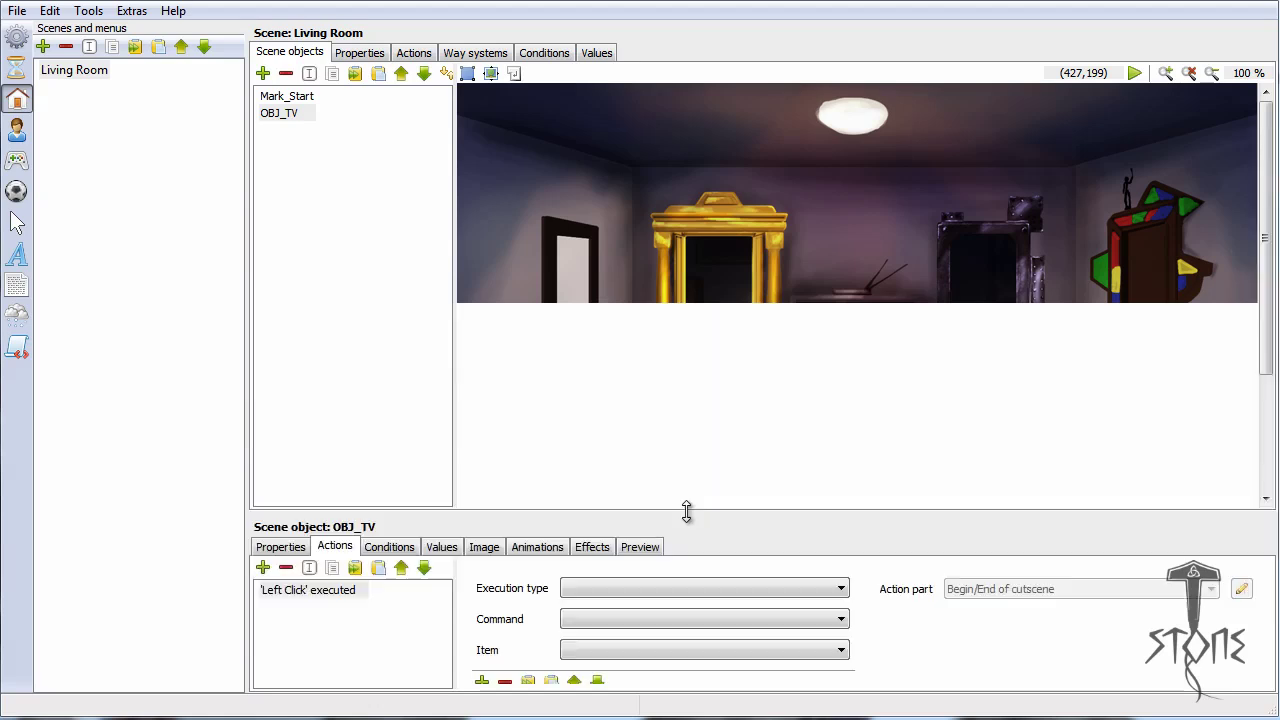
scroll(1267, 187, "down", 2)
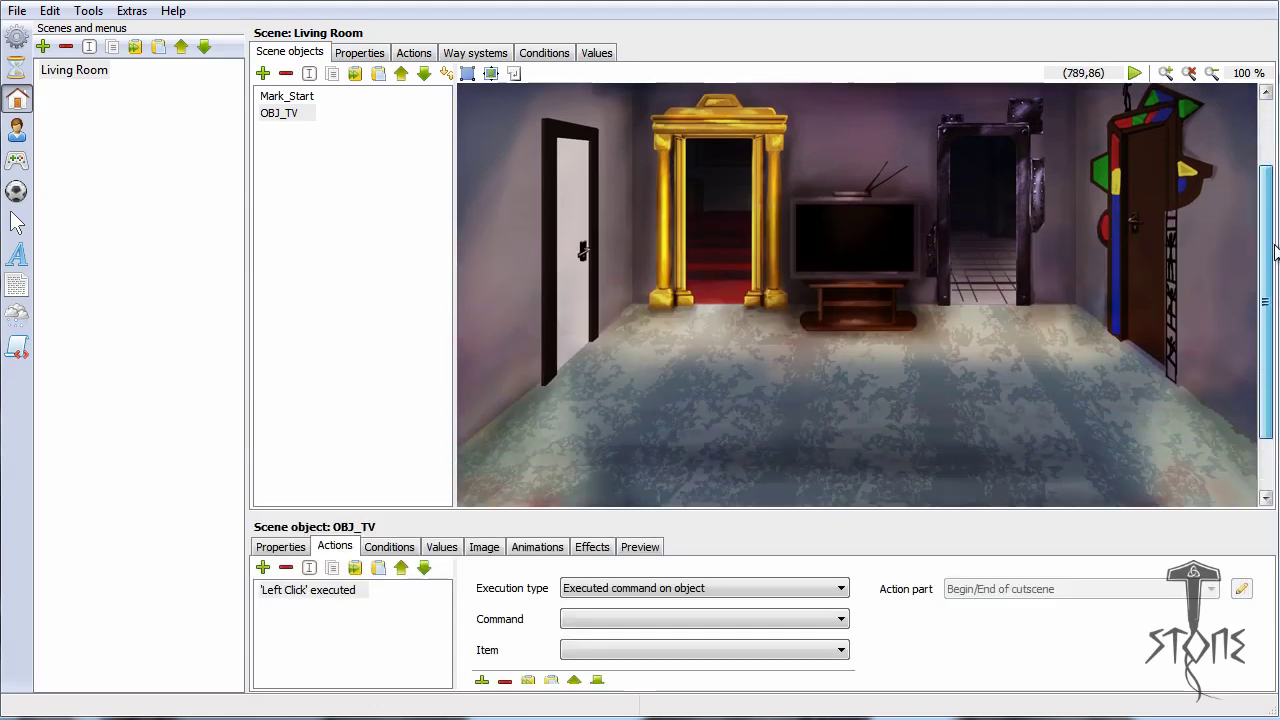
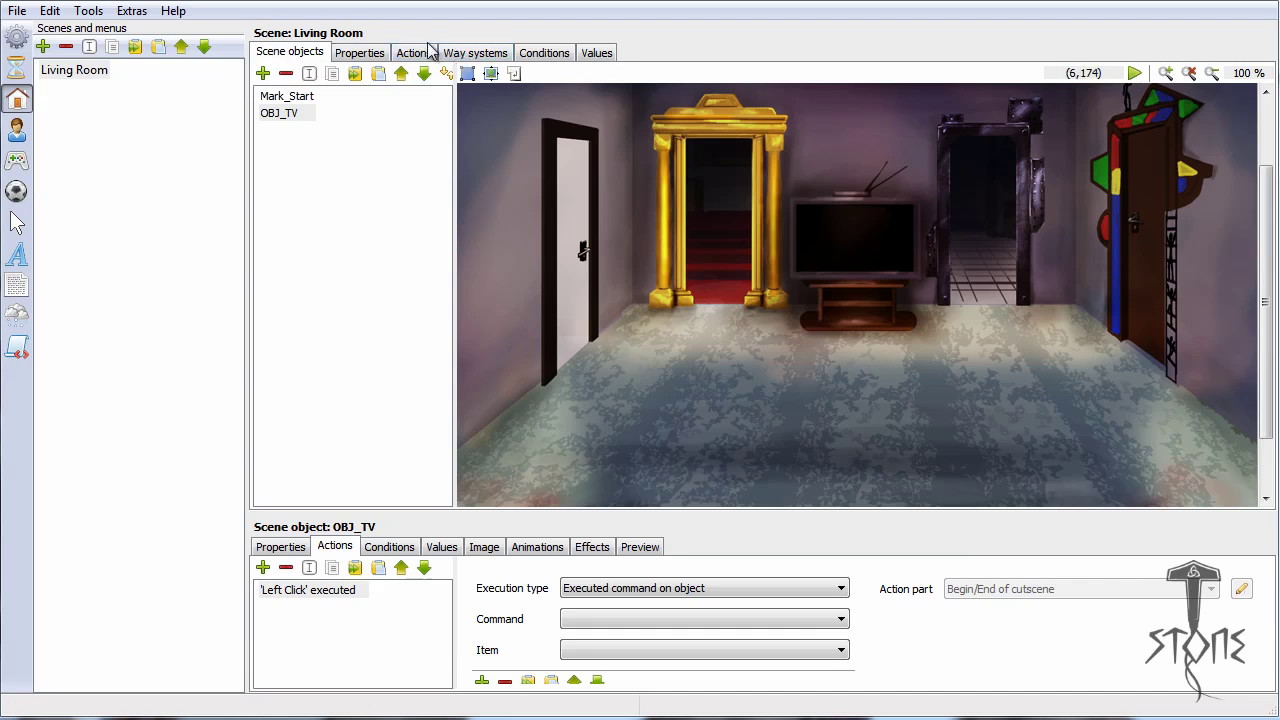
Step: Add an action area to the Living Room's way systems and open its name for editing
left_click(92, 74)
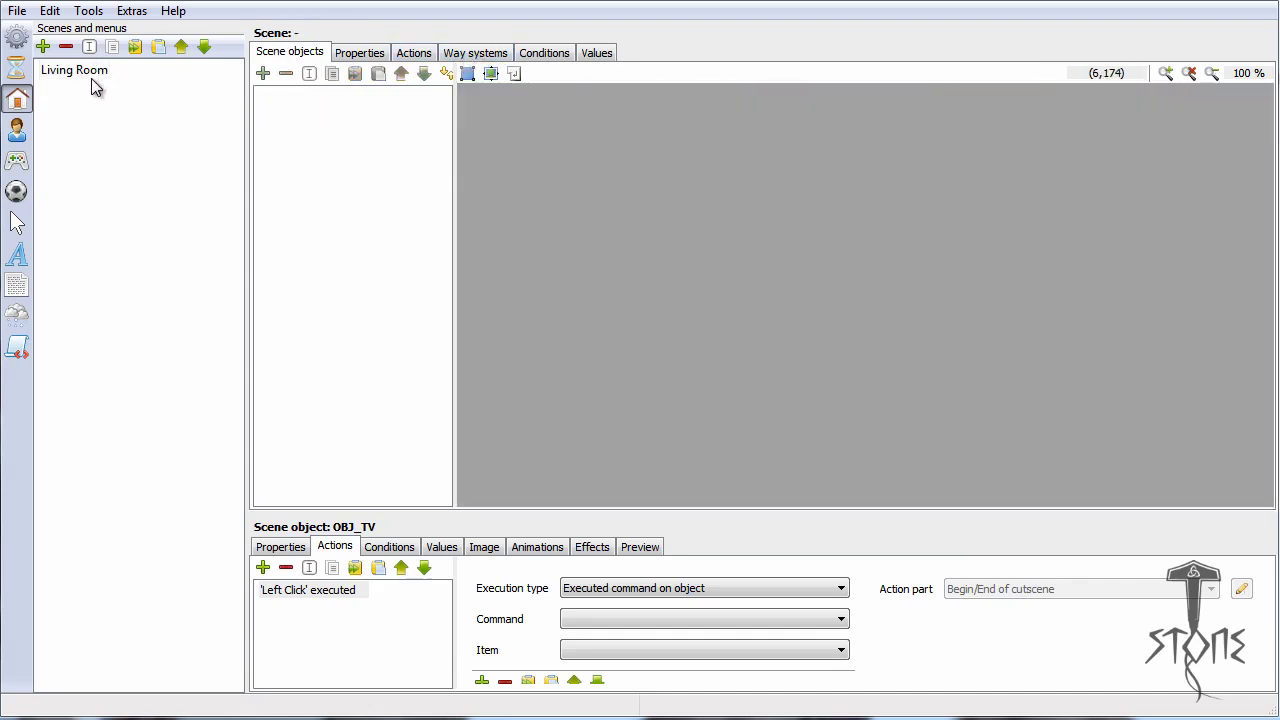
left_click(477, 52)
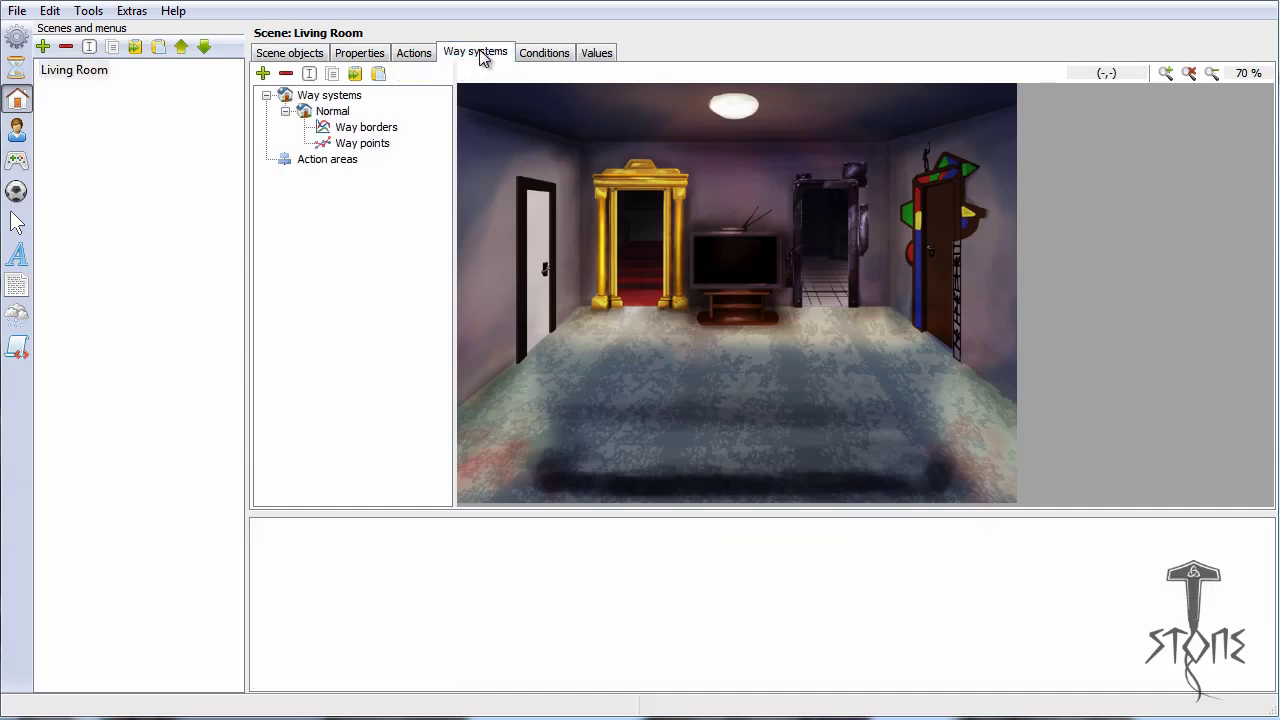
left_click(298, 163)
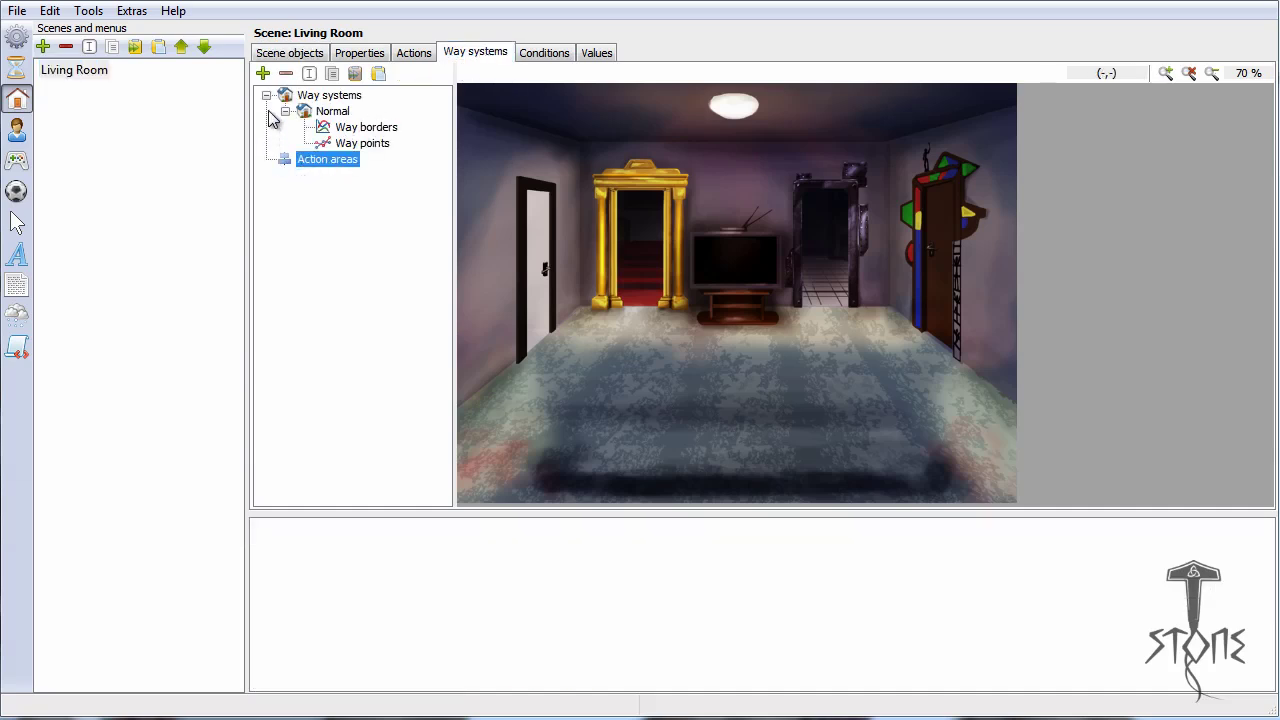
left_click(263, 75)
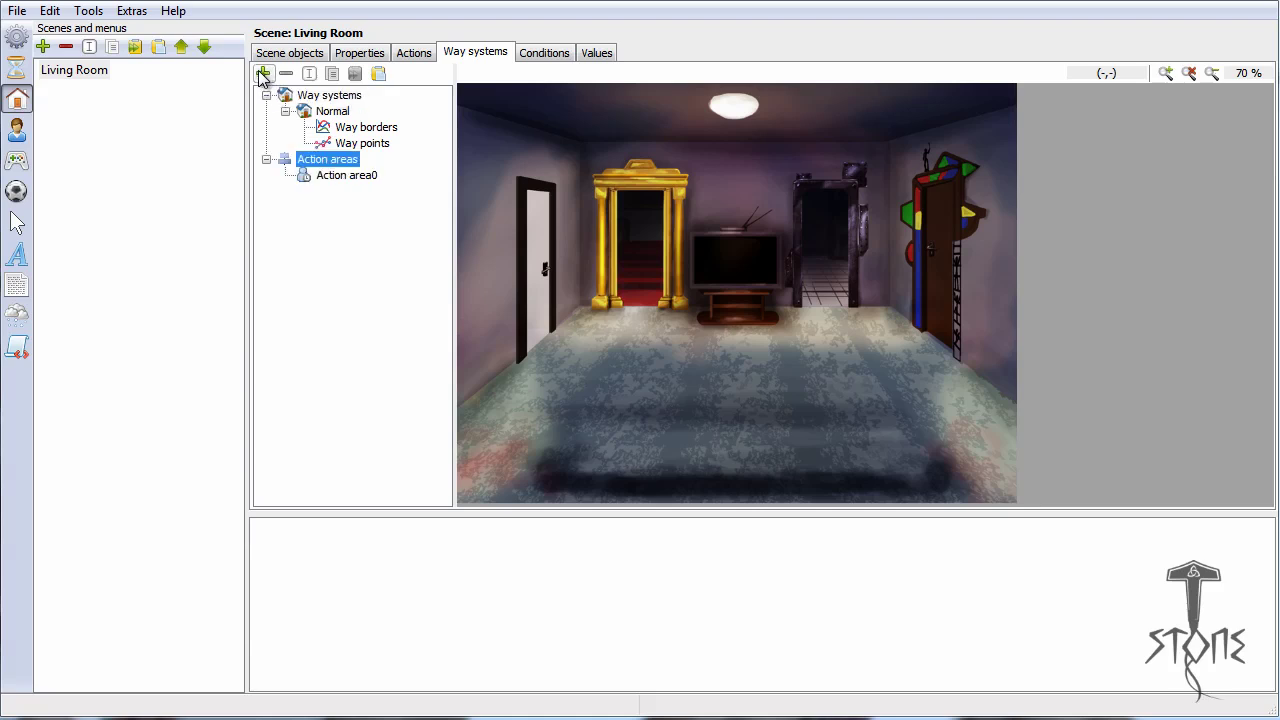
left_click(348, 175)
left_click(318, 78)
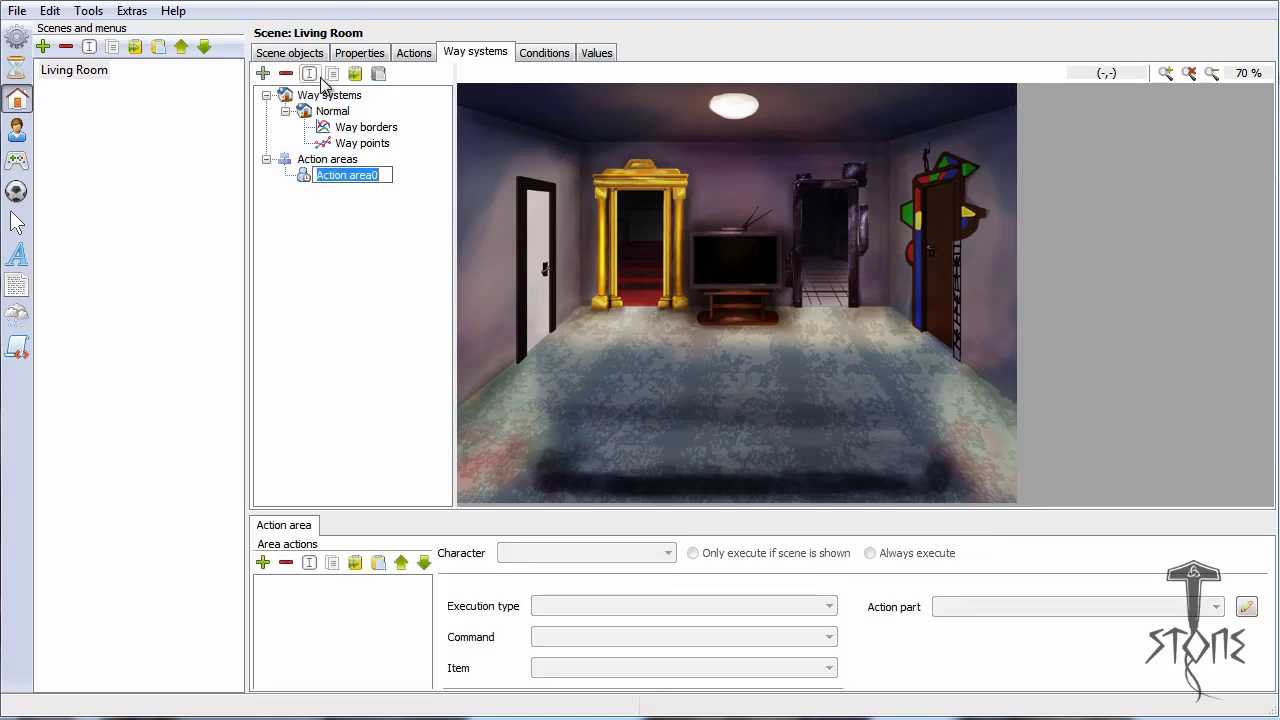
Step: Name the new action area "TV Trigger"
type("TV T")
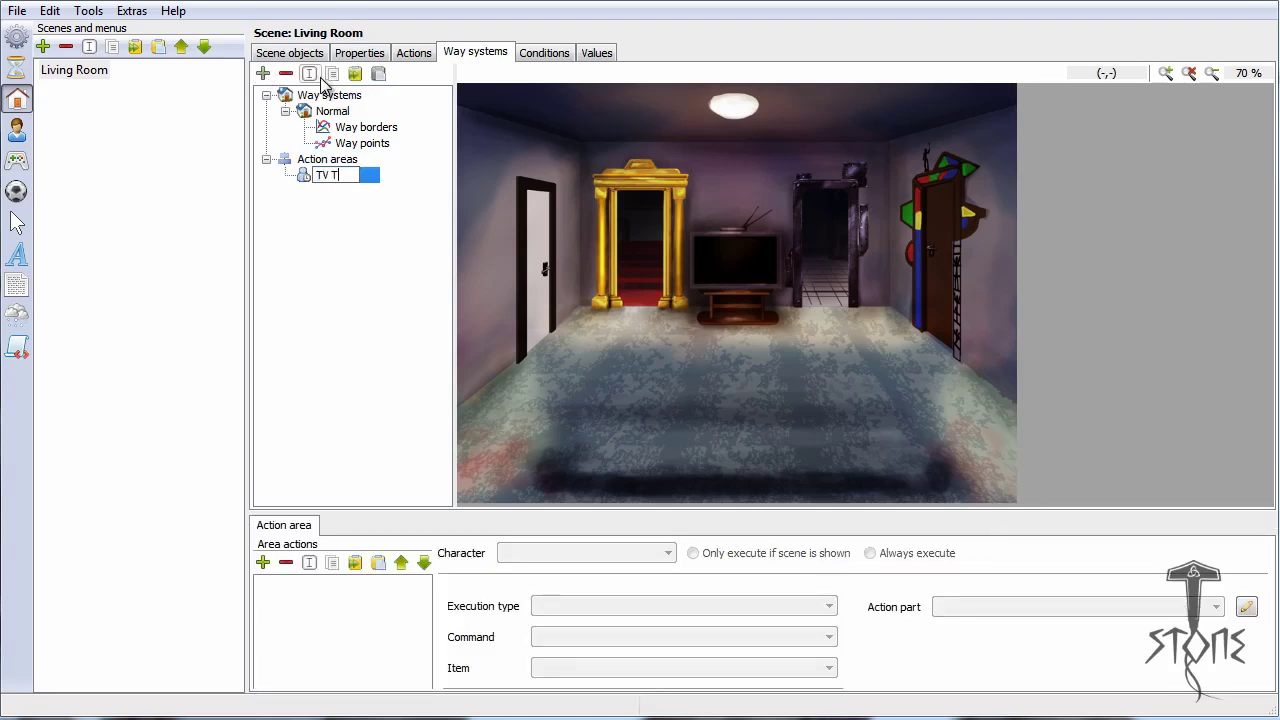
type("rigger")
key("Return")
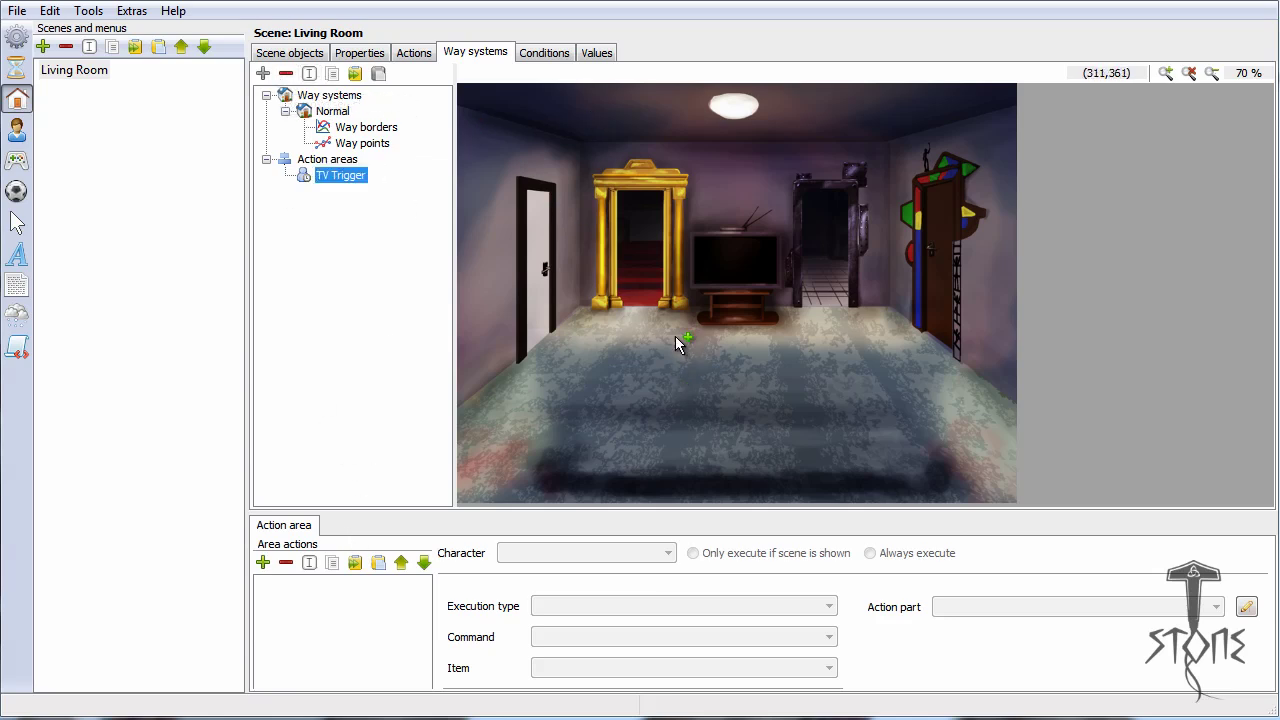
Step: Outline the TV Trigger area as a four-point shape on the floor, widening from the TV stand to the front edge of the room
left_click(690, 308)
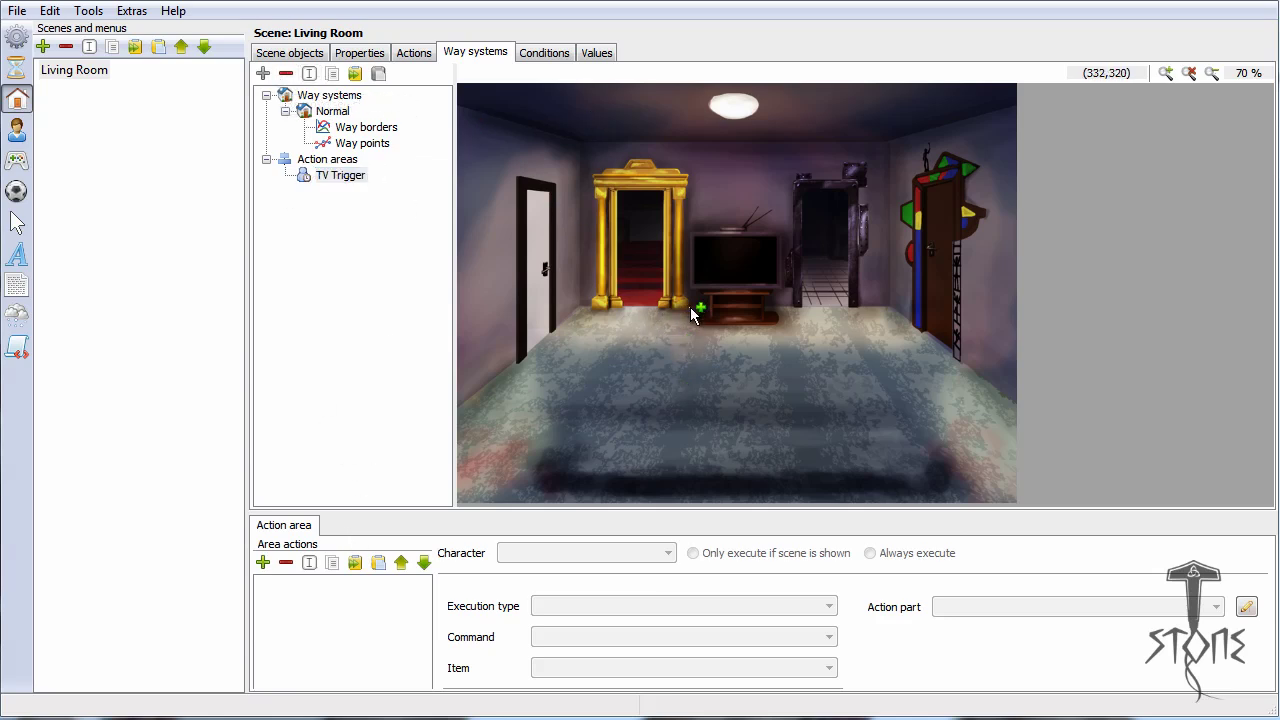
left_click(606, 496)
left_click(869, 495)
left_click(787, 294)
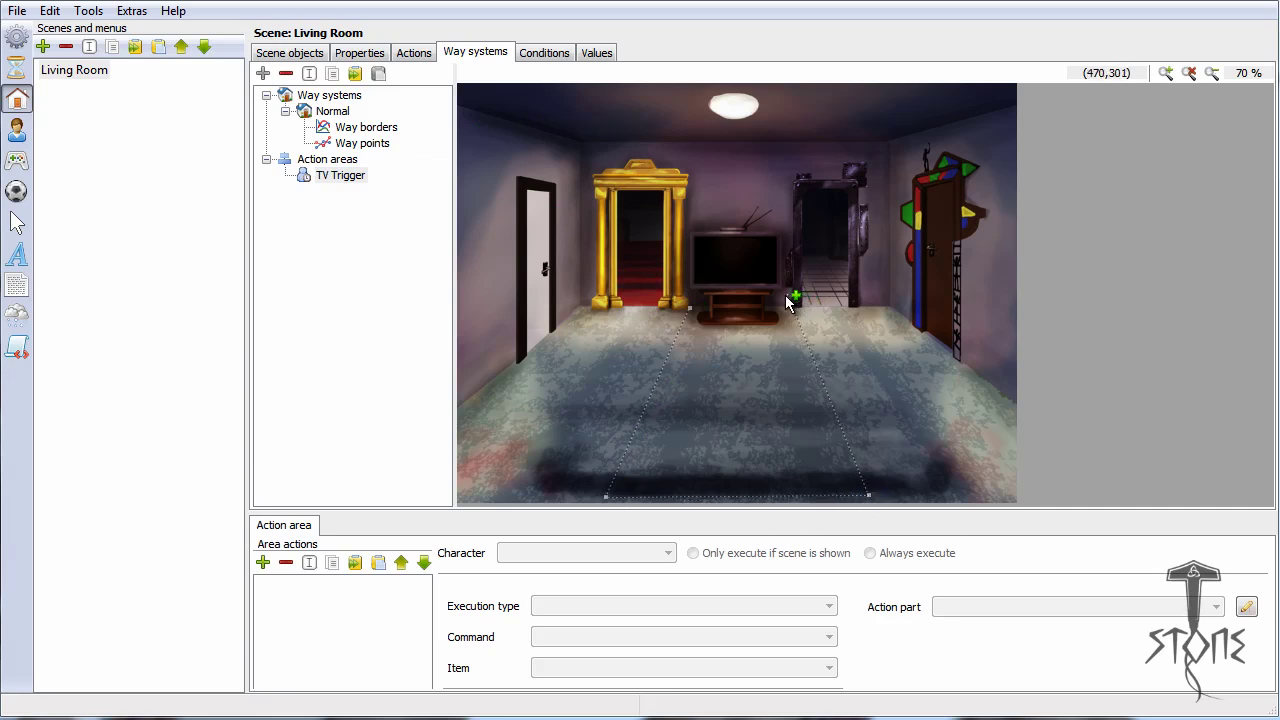
left_click(691, 310)
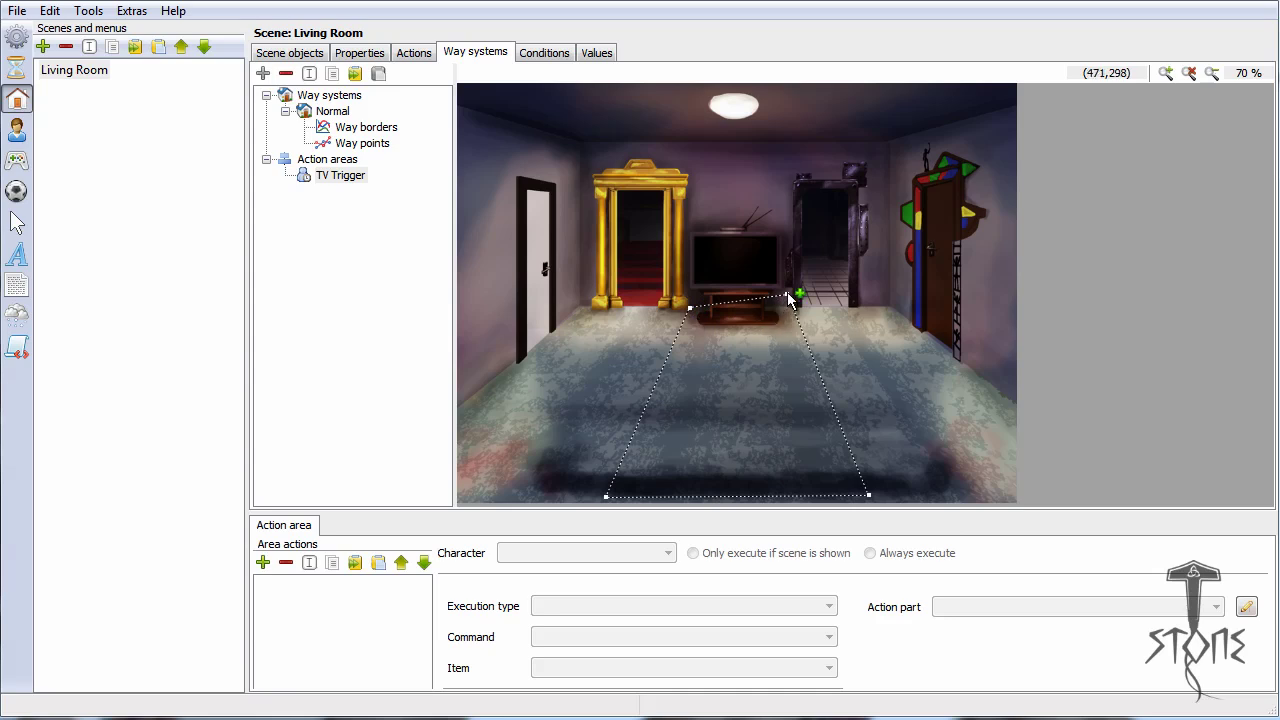
Step: Reshape the TV Trigger outline into an upright rectangle as wide as the TV, reaching from its stand to the room's front edge
left_click_drag(787, 295, 787, 309)
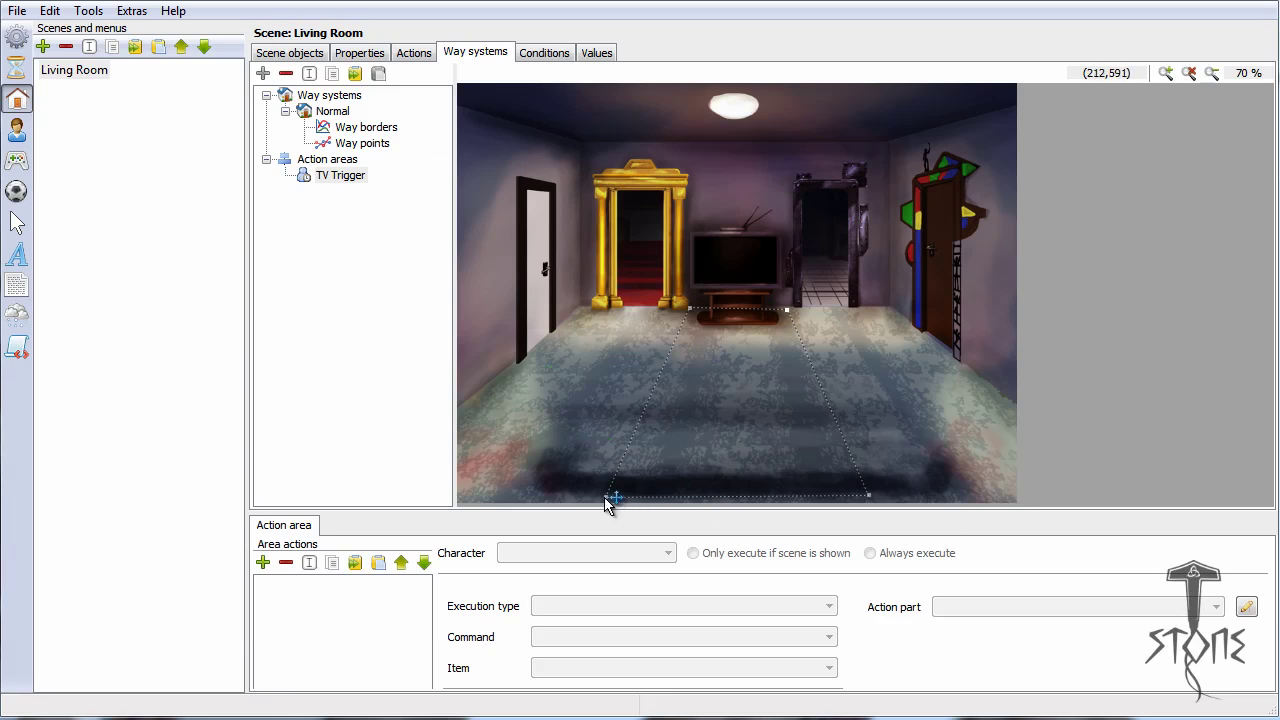
left_click_drag(608, 498, 687, 501)
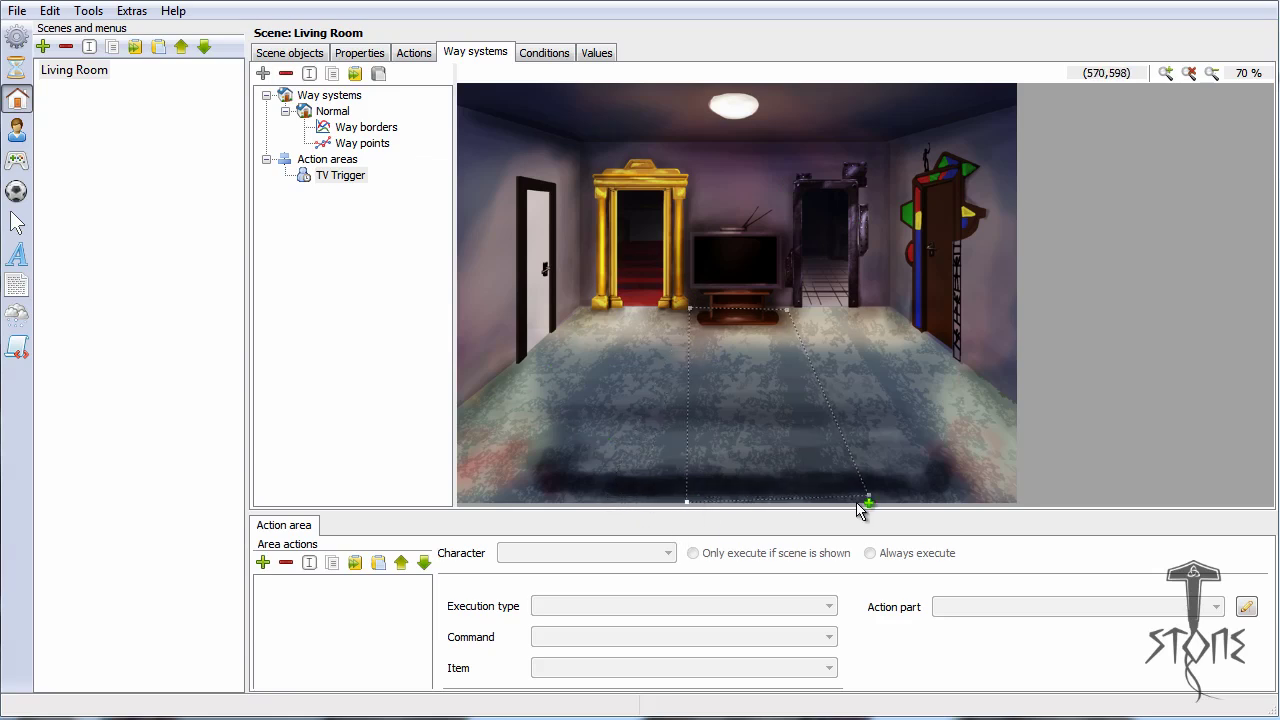
left_click_drag(867, 497, 860, 499)
left_click_drag(809, 504, 787, 502)
Step: Add an area action that executes when a character enters the area, with Begin of cutscene as its first action part
left_click(263, 562)
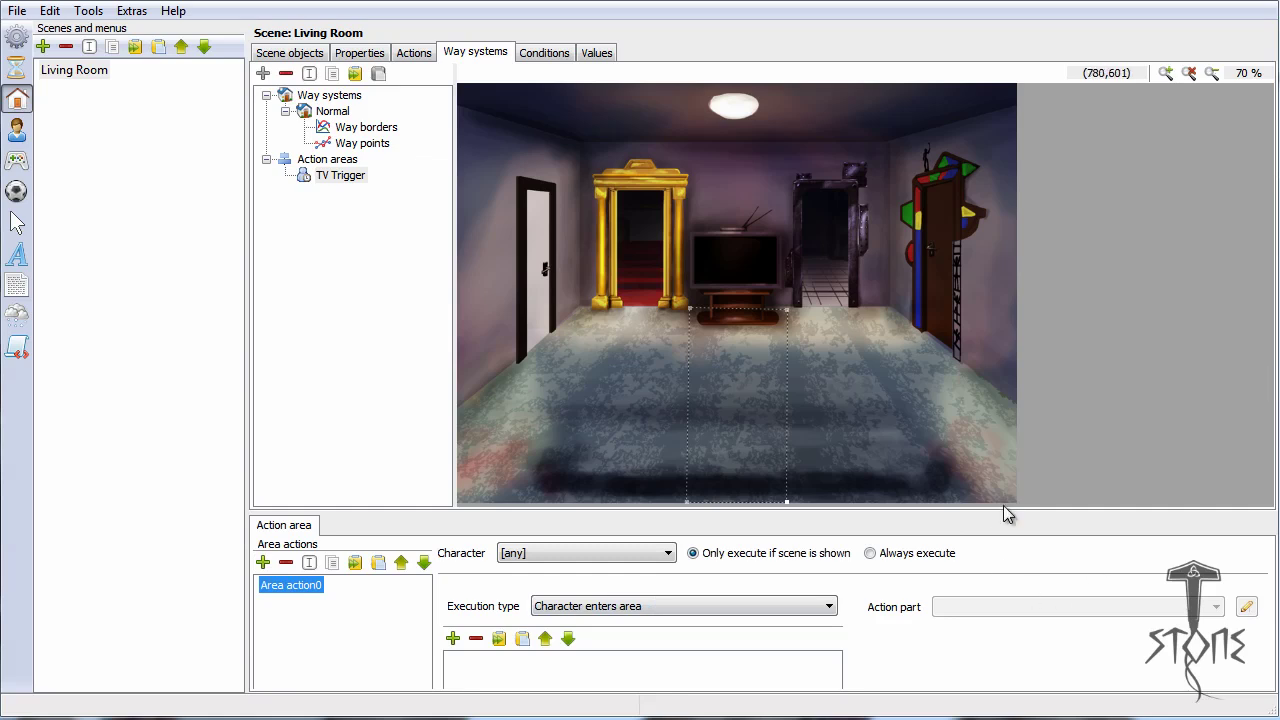
left_click_drag(1051, 512, 1044, 410)
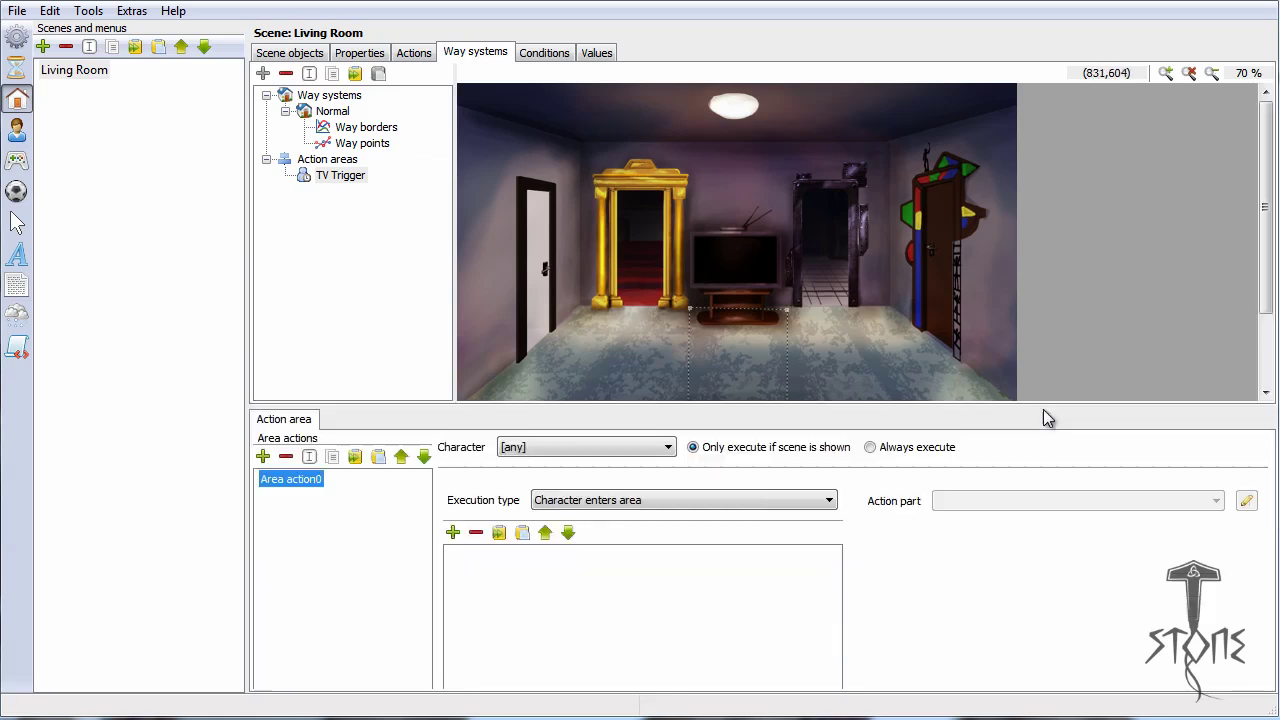
left_click(453, 533)
left_click(1028, 508)
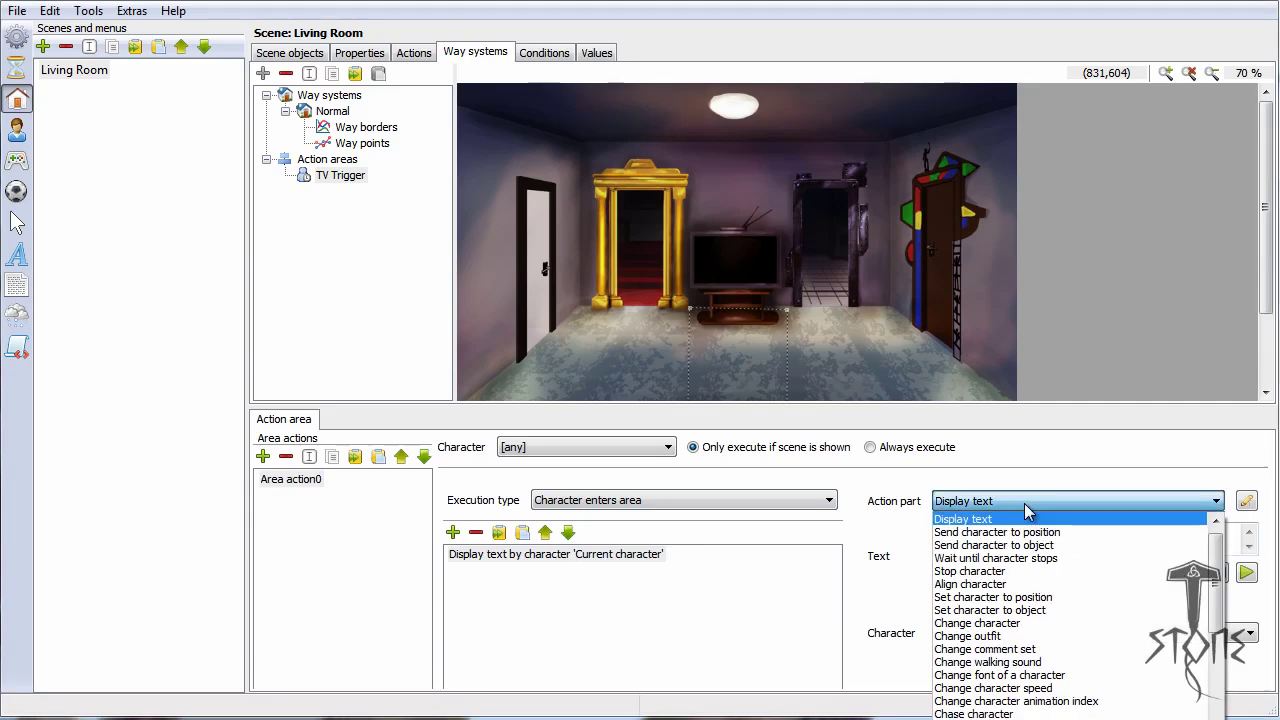
scroll(1028, 508, "up", 5)
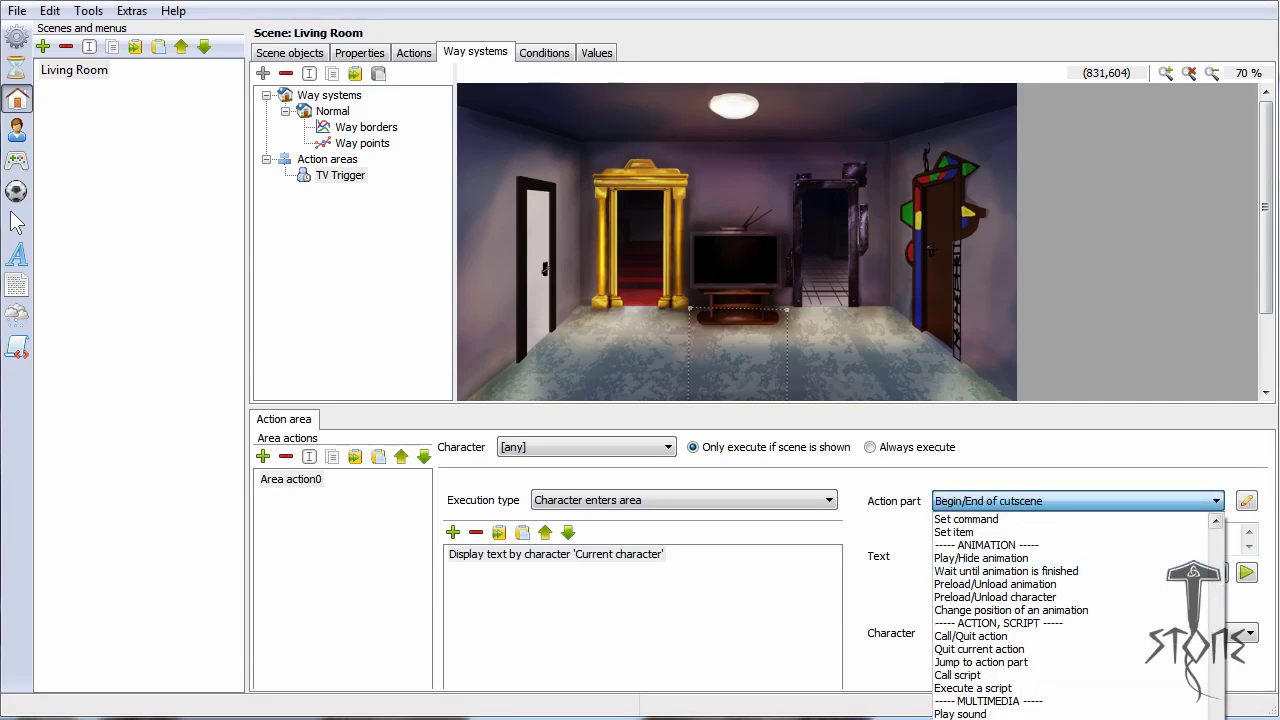
left_click_drag(1216, 719, 1236, 538)
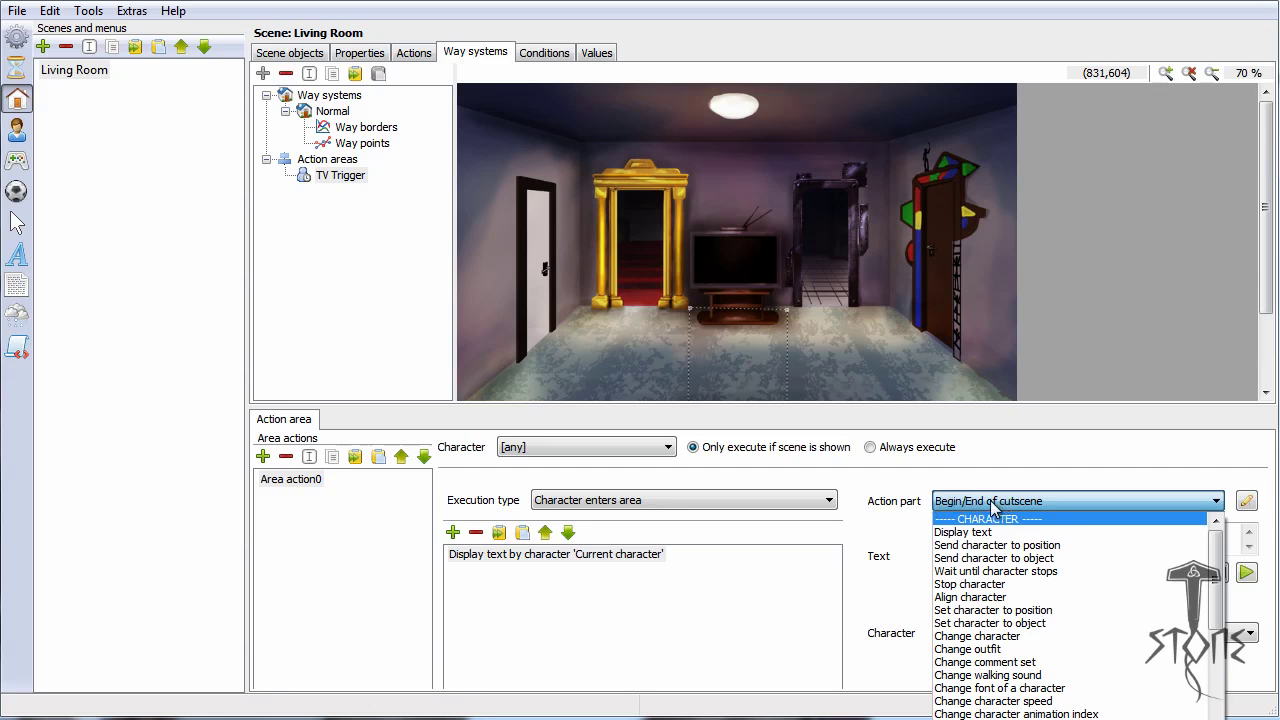
scroll(990, 510, "down", 5)
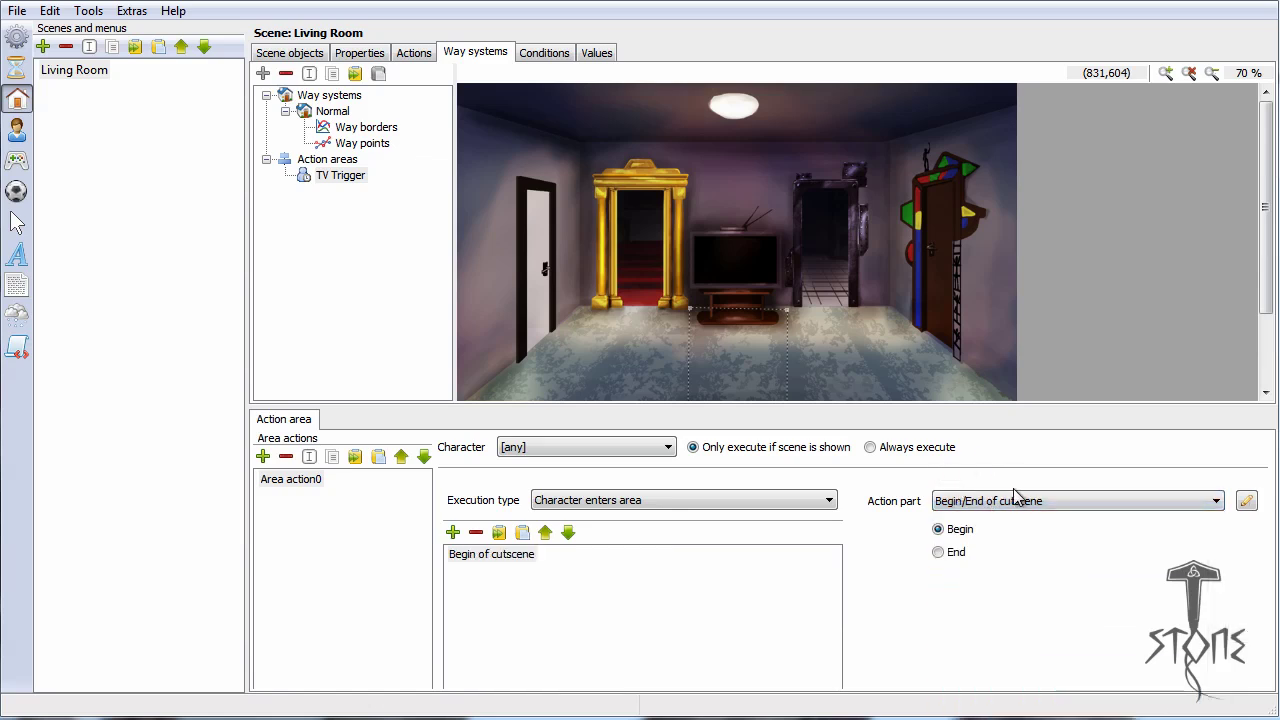
left_click(500, 553)
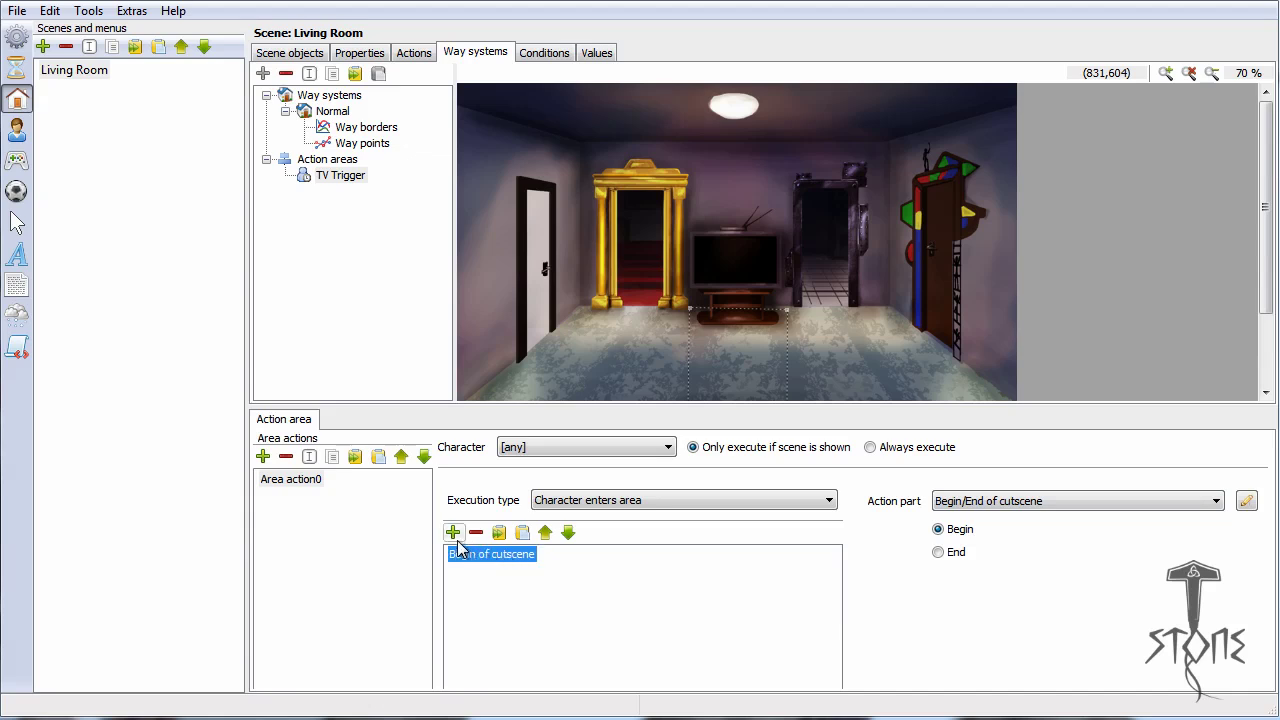
Step: Add a Send character to object action part that sends the current character to OBJ_TV and waits for arrival
left_click(454, 533)
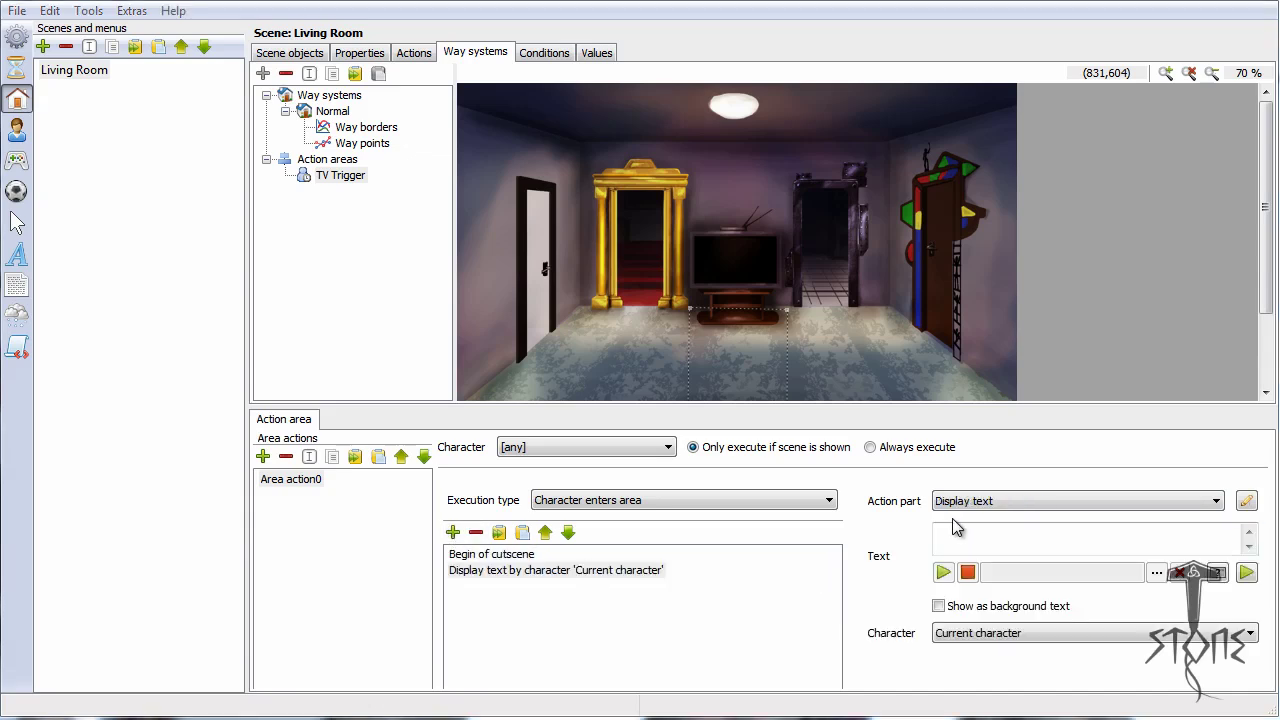
left_click(980, 504)
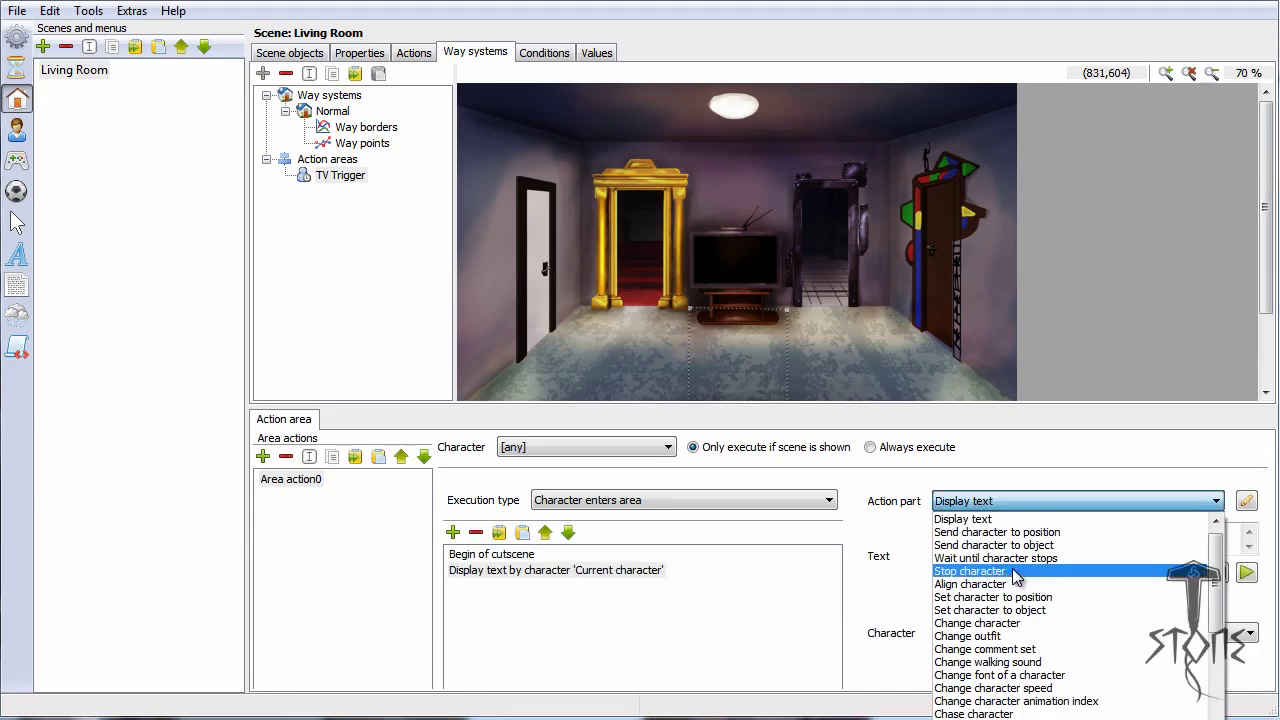
left_click(1060, 545)
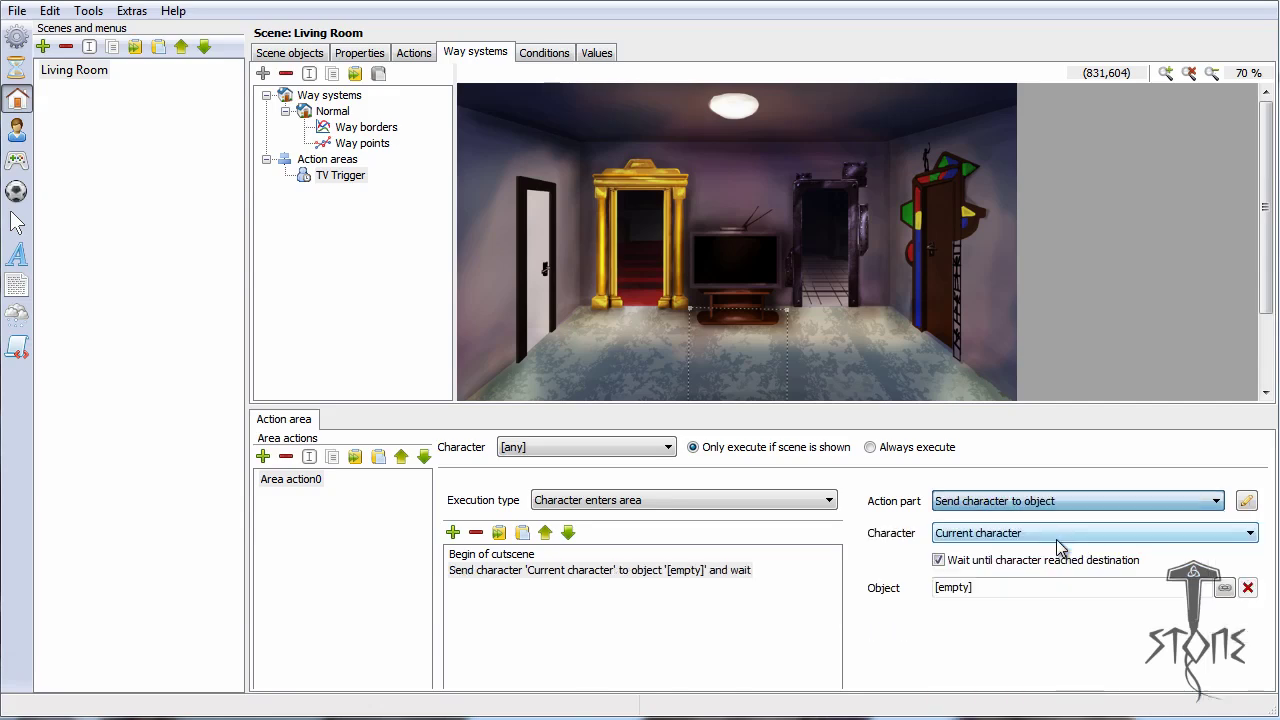
left_click(664, 572)
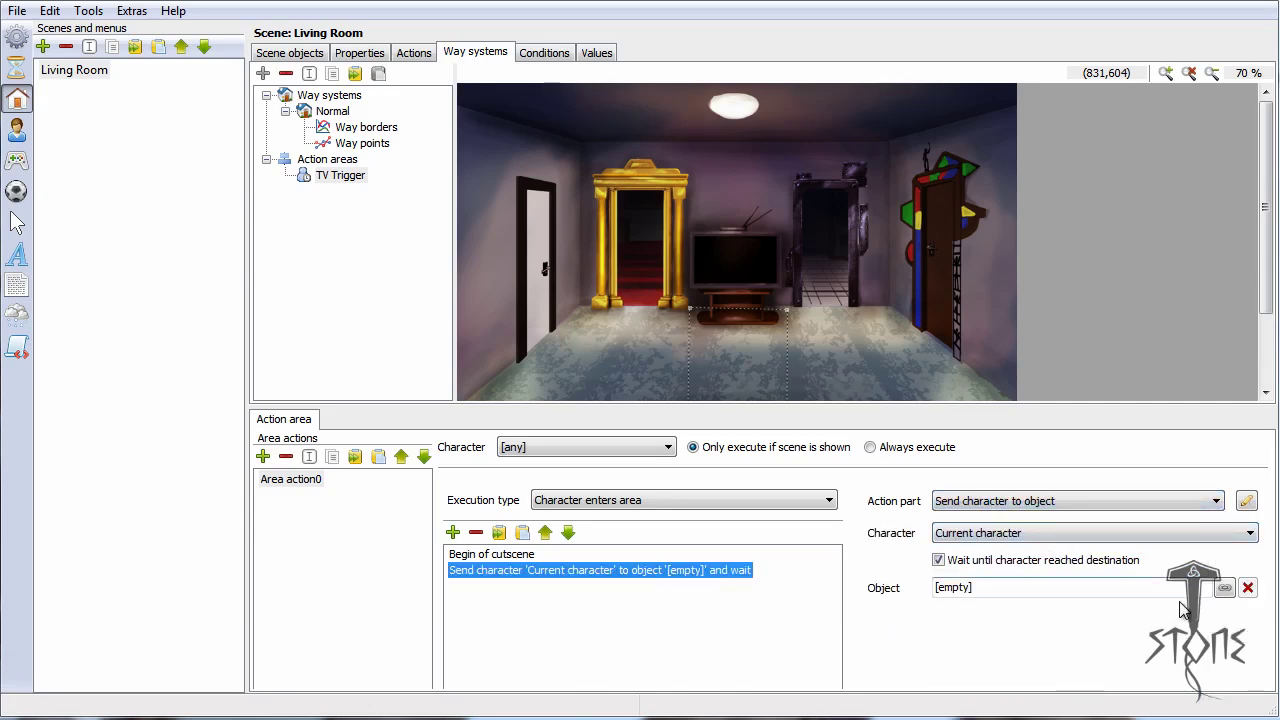
left_click(1224, 588)
left_click(610, 481)
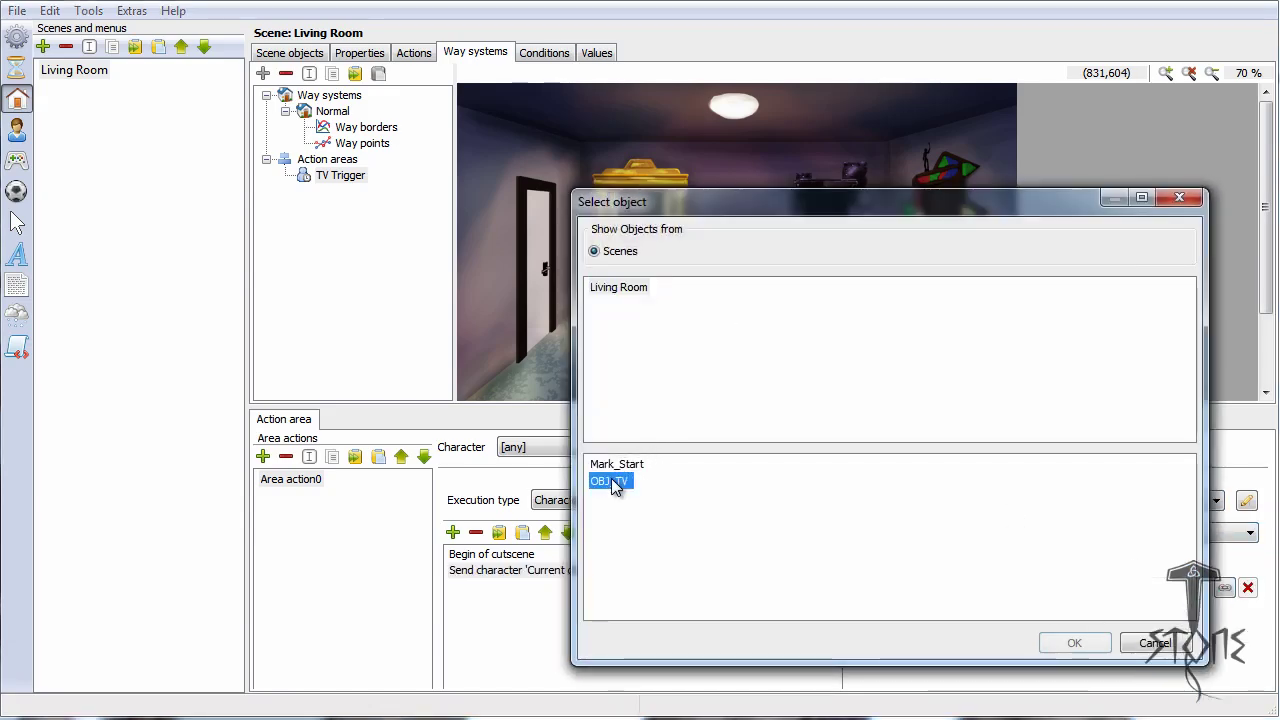
left_click(1074, 643)
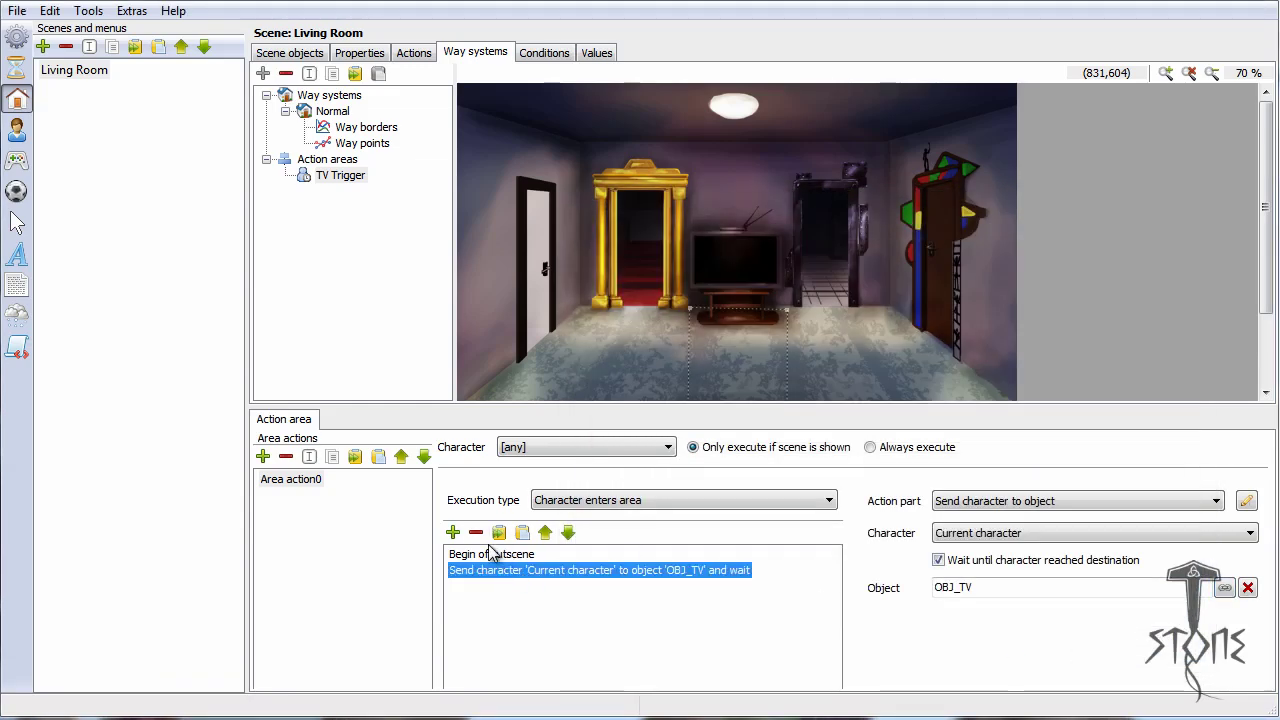
Step: Add an Align character action part that turns the current character to the back at 90°
left_click(453, 532)
left_click(1037, 503)
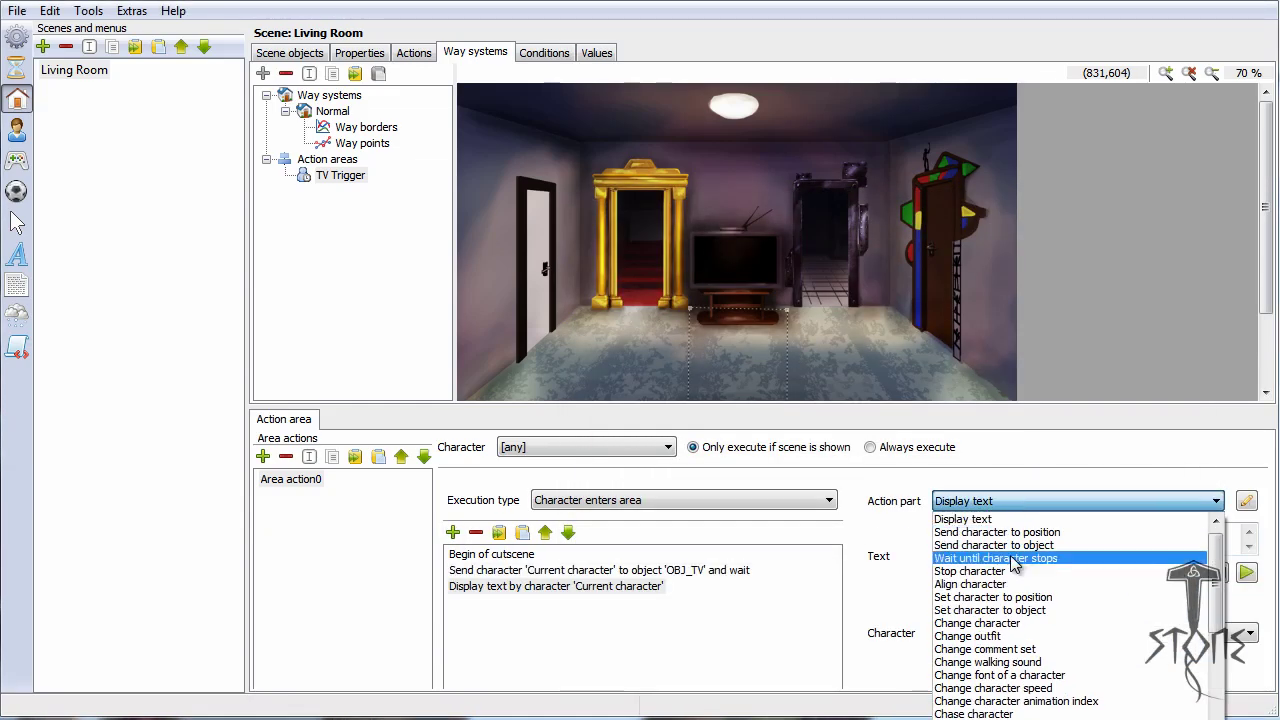
left_click(990, 584)
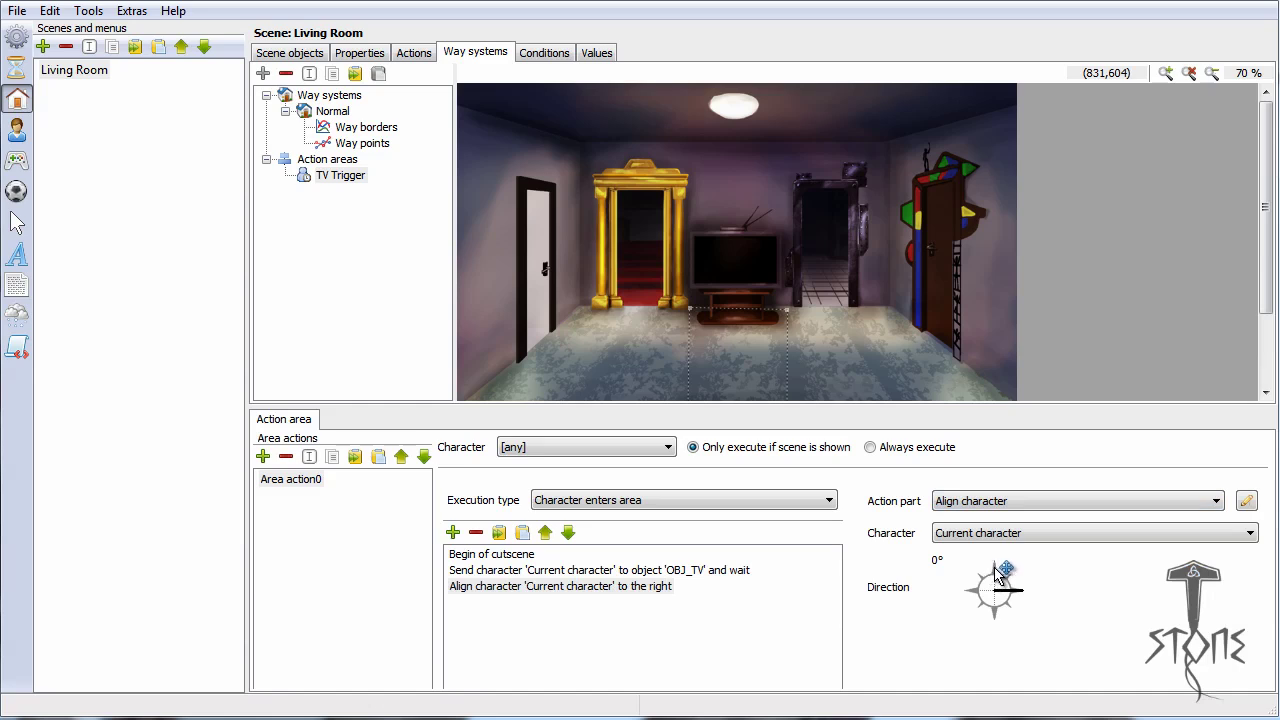
left_click(993, 570)
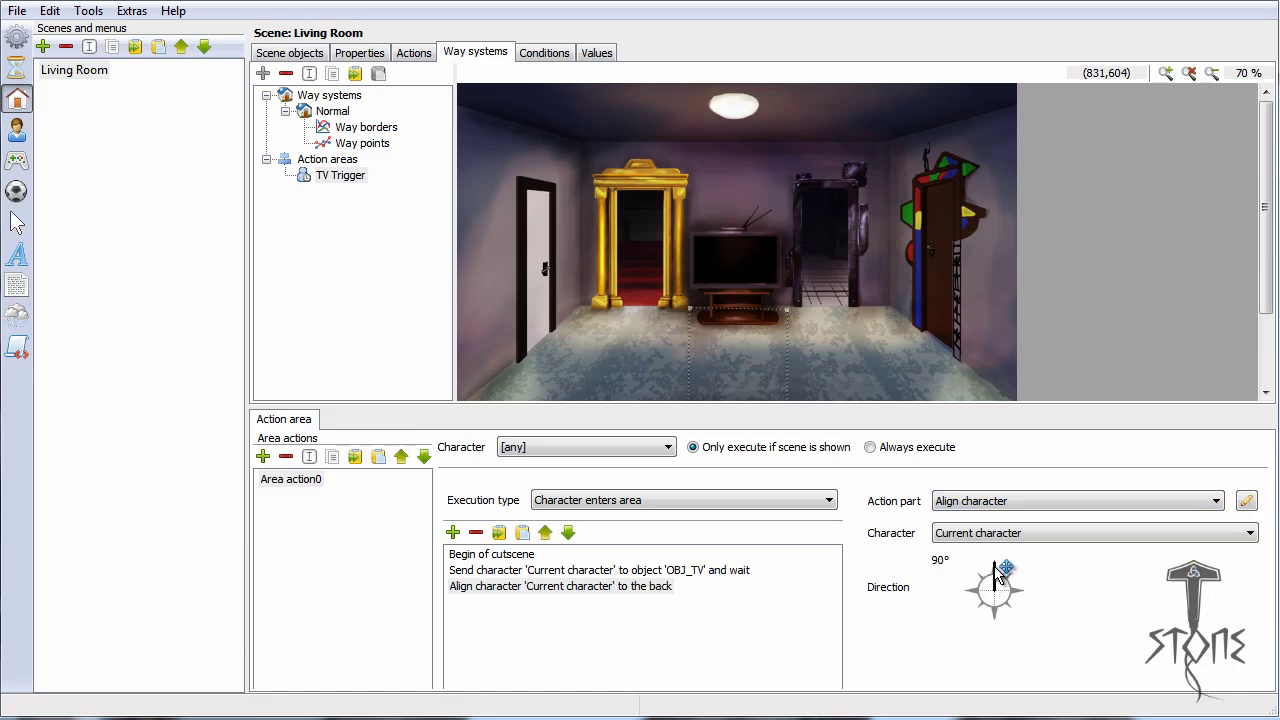
left_click(636, 590)
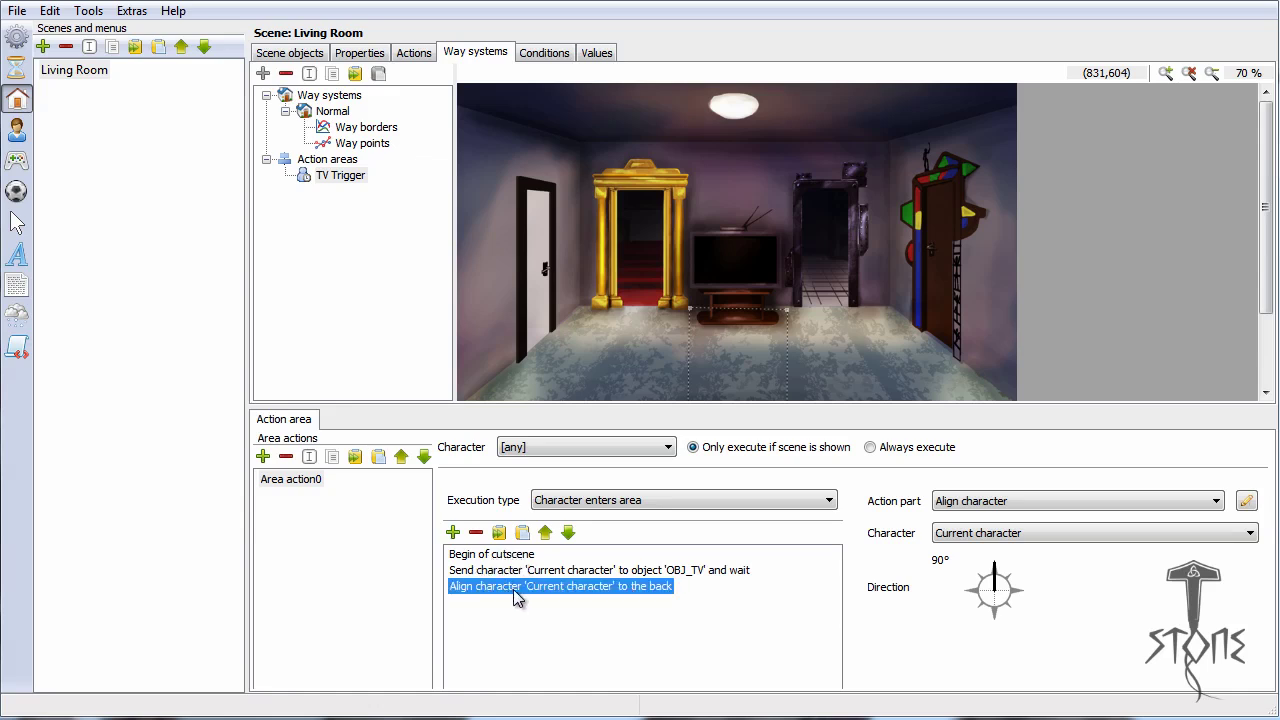
Step: Add a Display text action part for the current character reading "This is a cutscene, triggered by an action area."
left_click(453, 533)
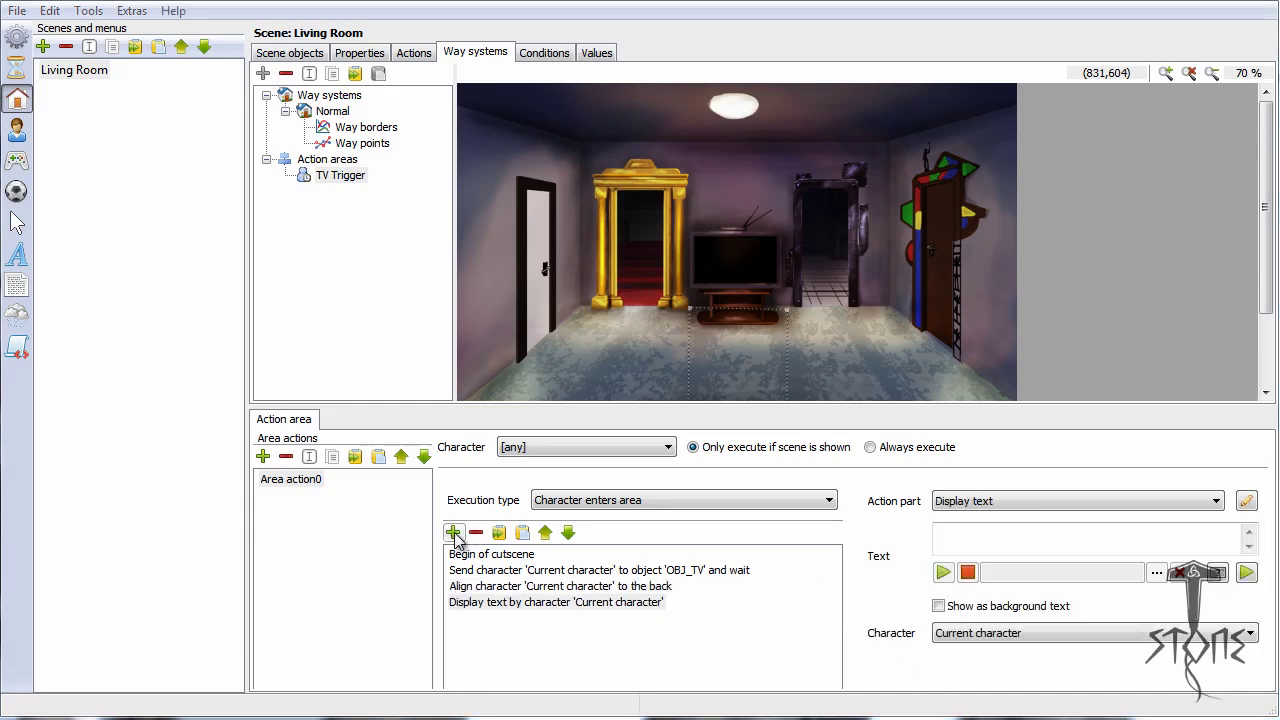
left_click(1001, 533)
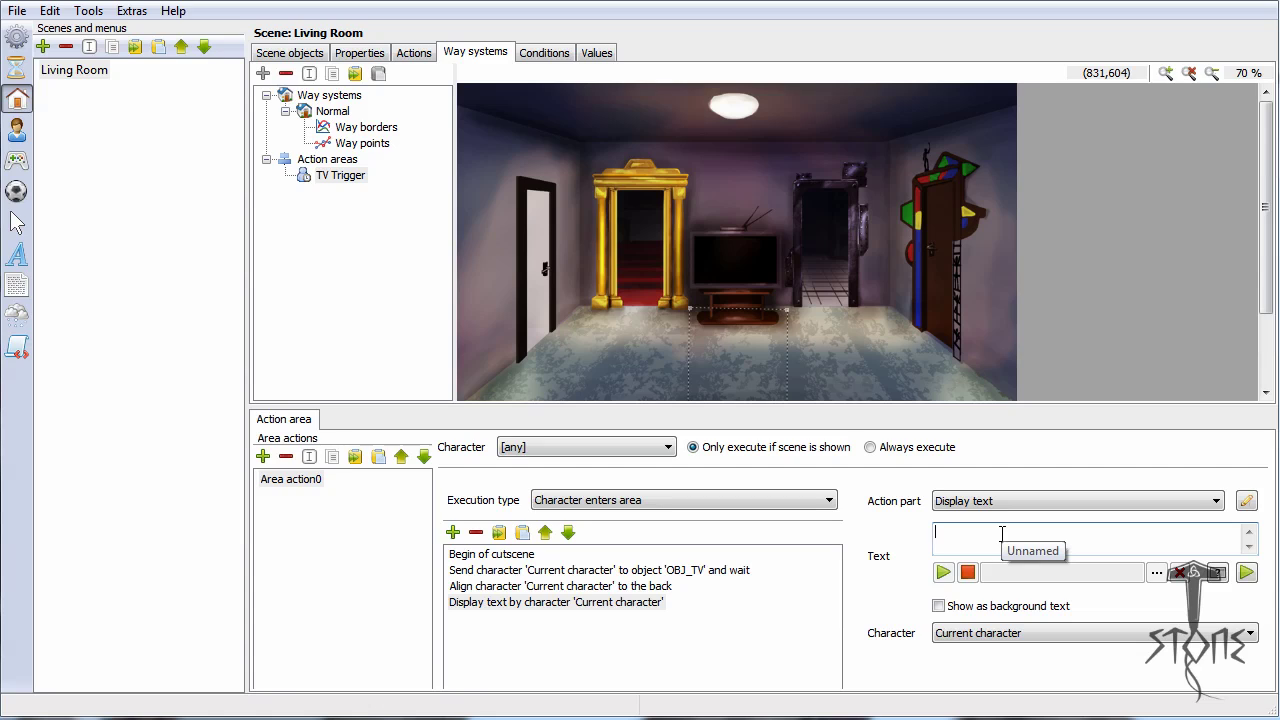
type("This is a cutsceene, triggered by an action")
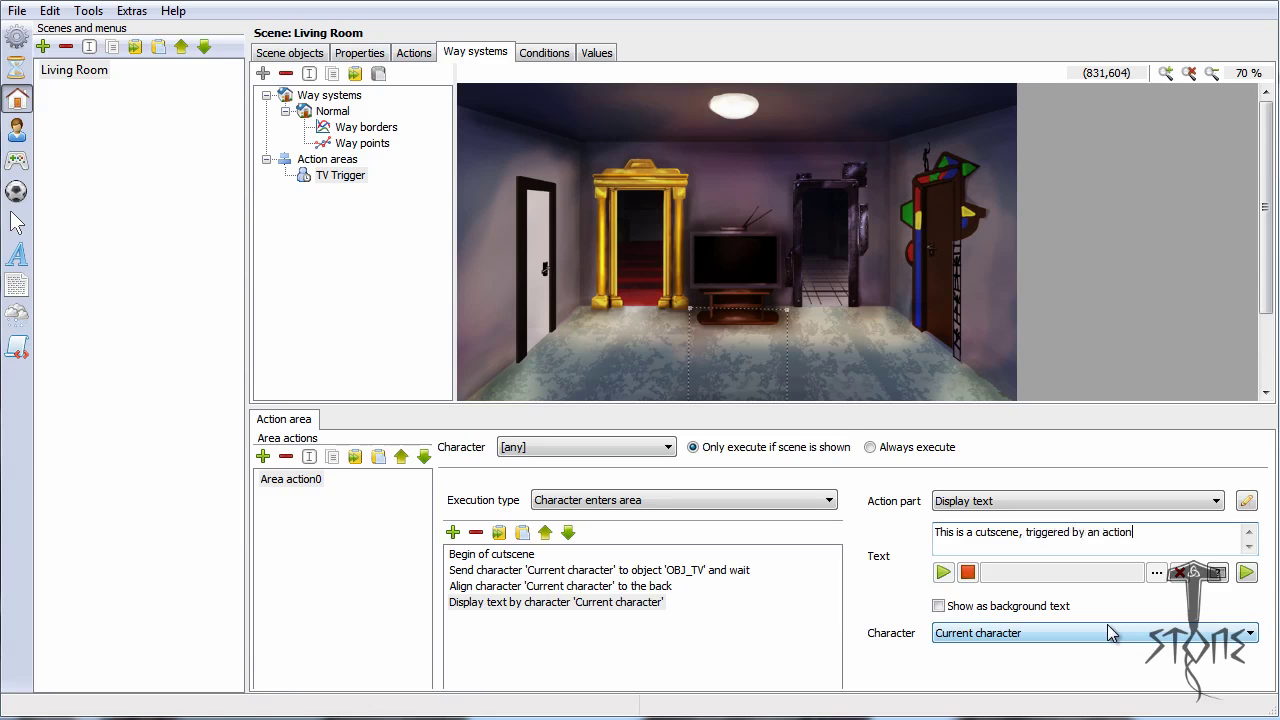
type(".")
left_click(555, 603)
Step: Copy the Begin of cutscene action part to the end of the list and change the copy to End
left_click(477, 556)
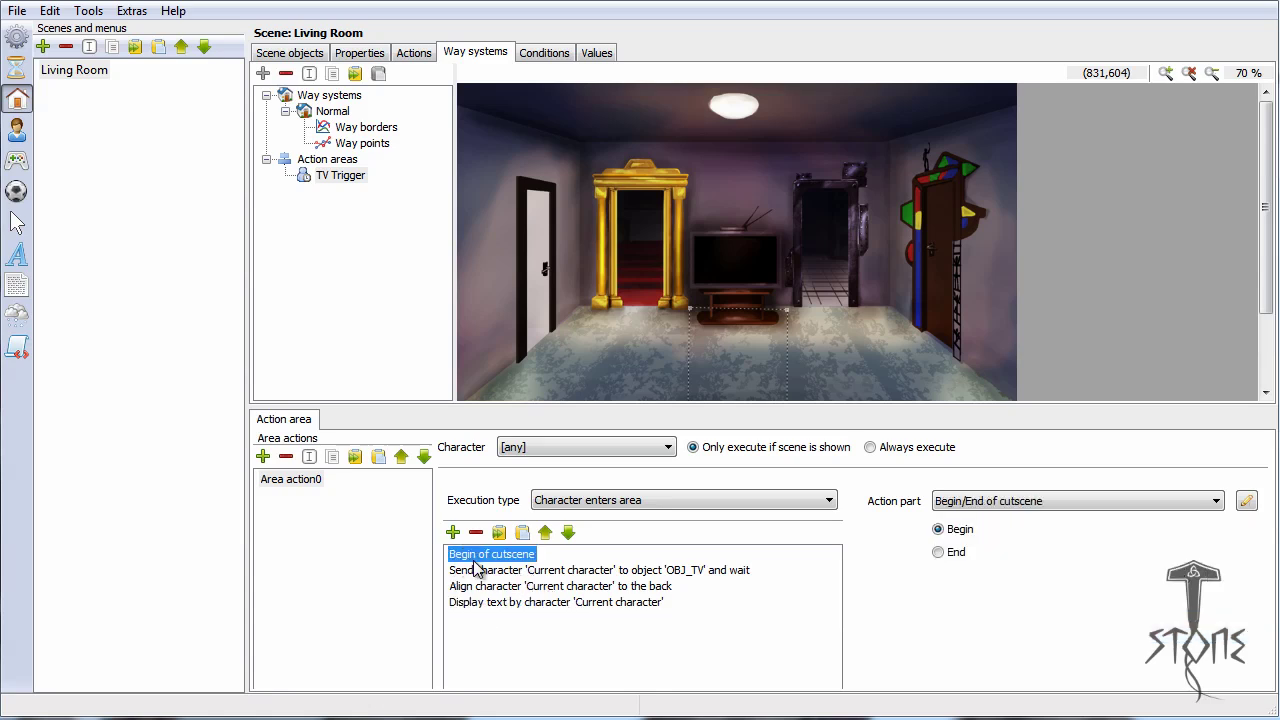
left_click(495, 603)
key("Insert")
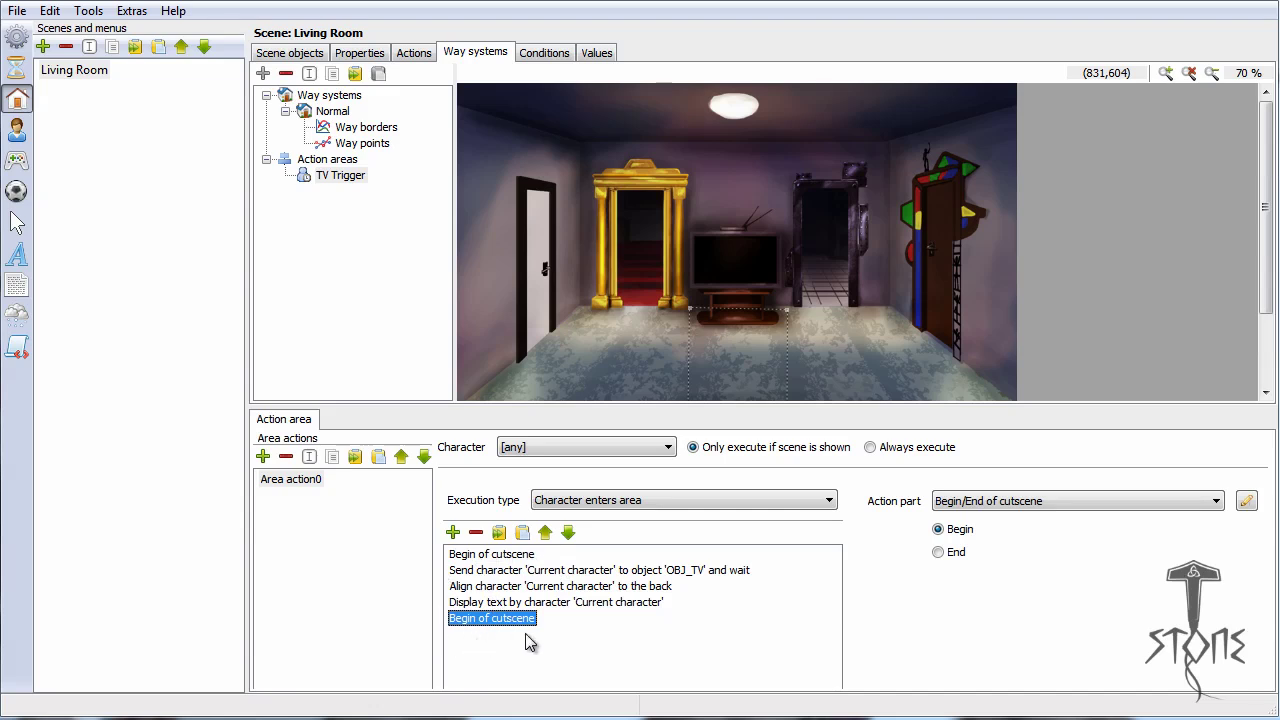
left_click(940, 553)
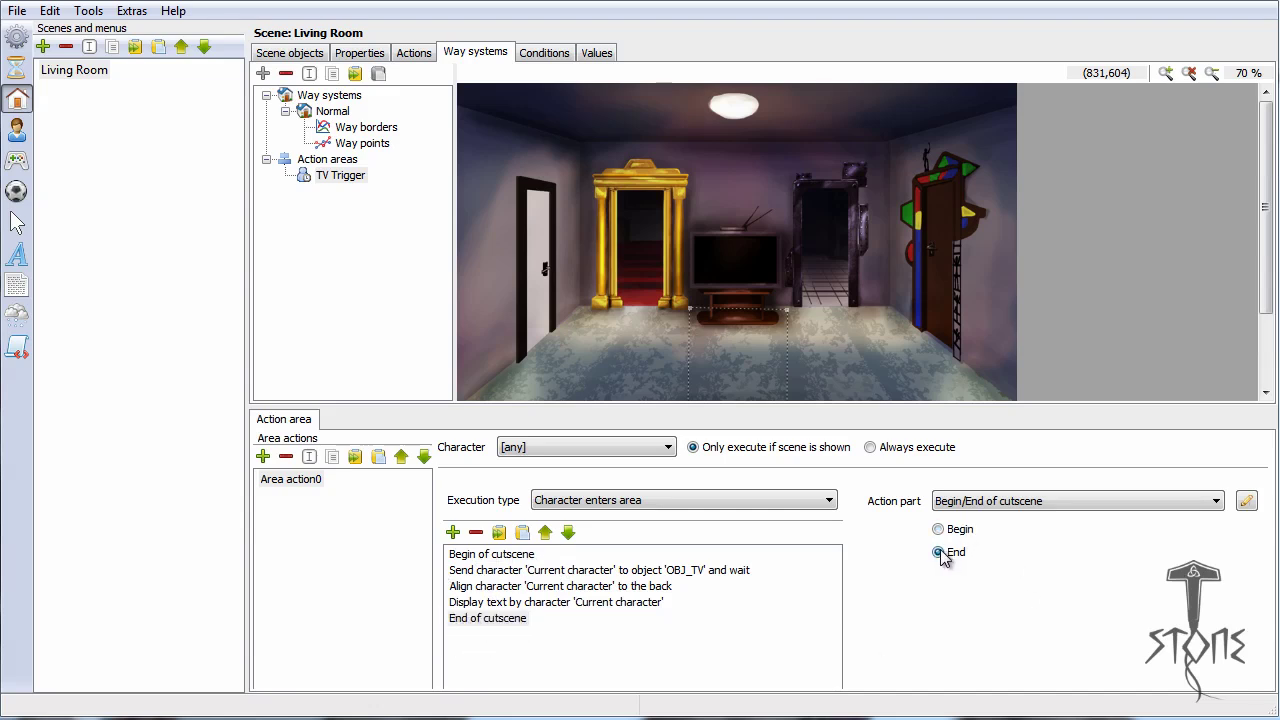
Step: Review the settings of the cutscene's action parts and run the game in the Visionaire Player
left_click(460, 556)
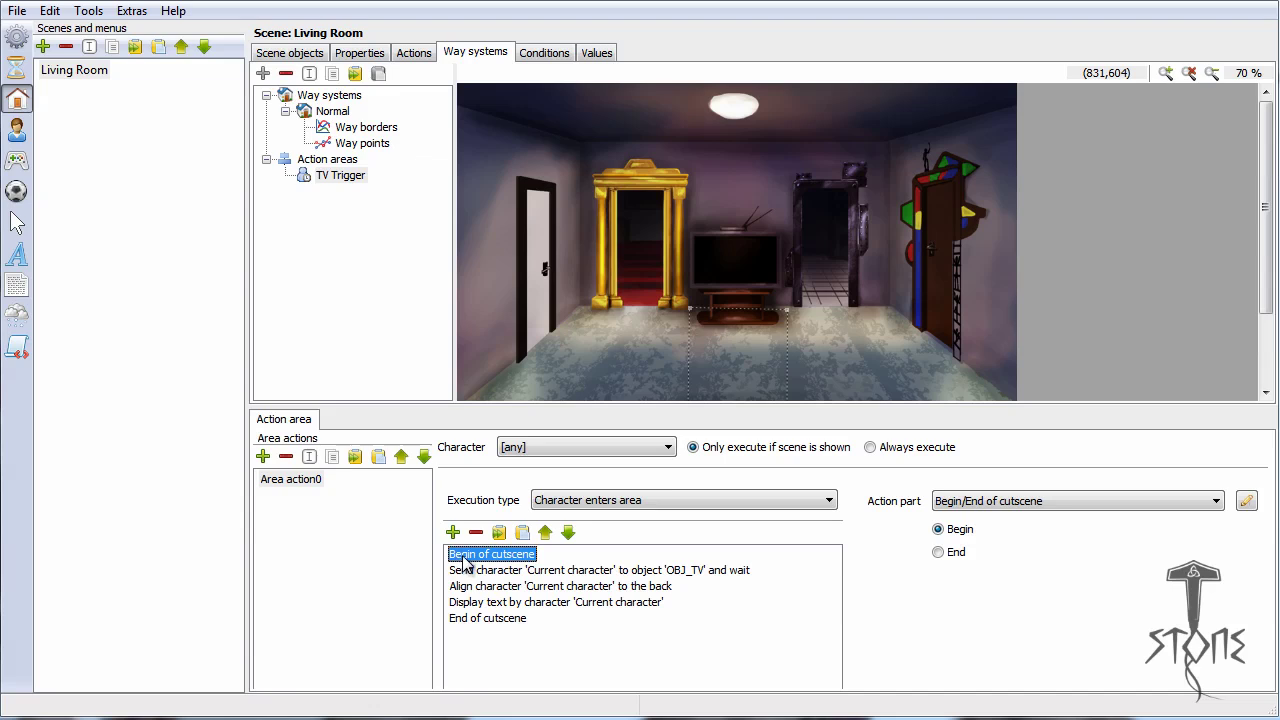
left_click(483, 572)
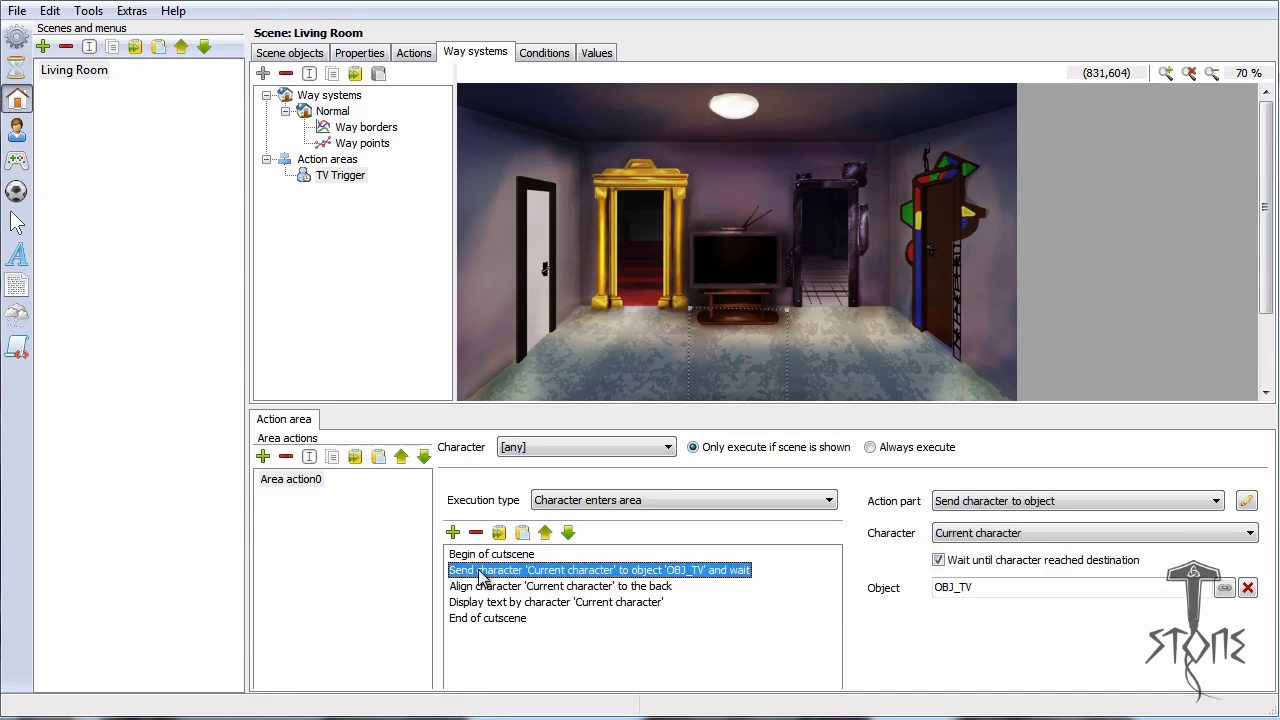
left_click(545, 588)
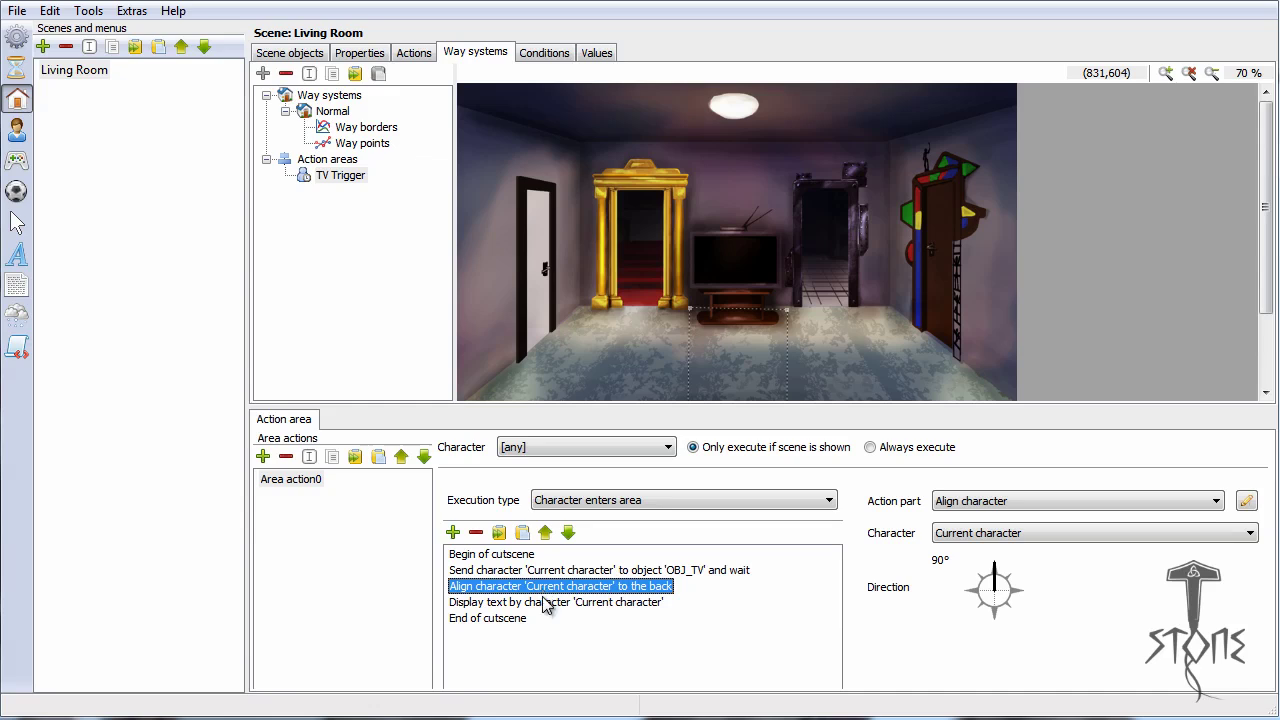
left_click(548, 603)
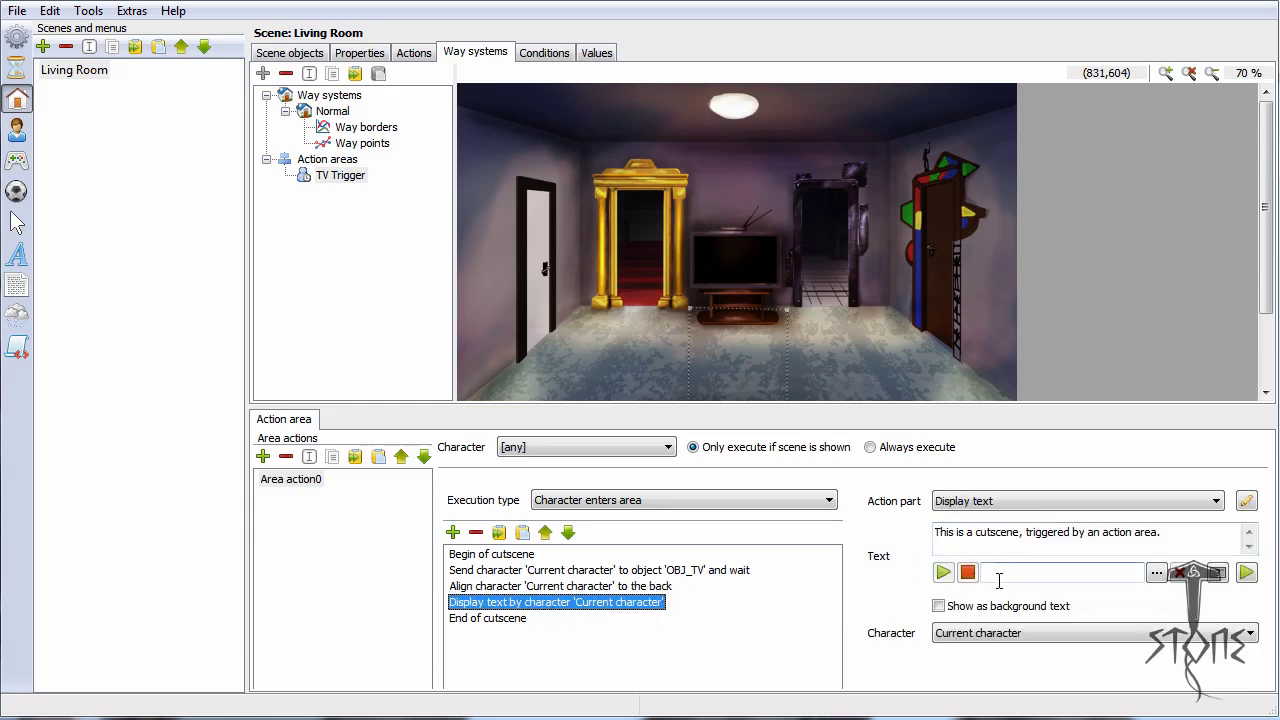
left_click(131, 10)
left_click(220, 184)
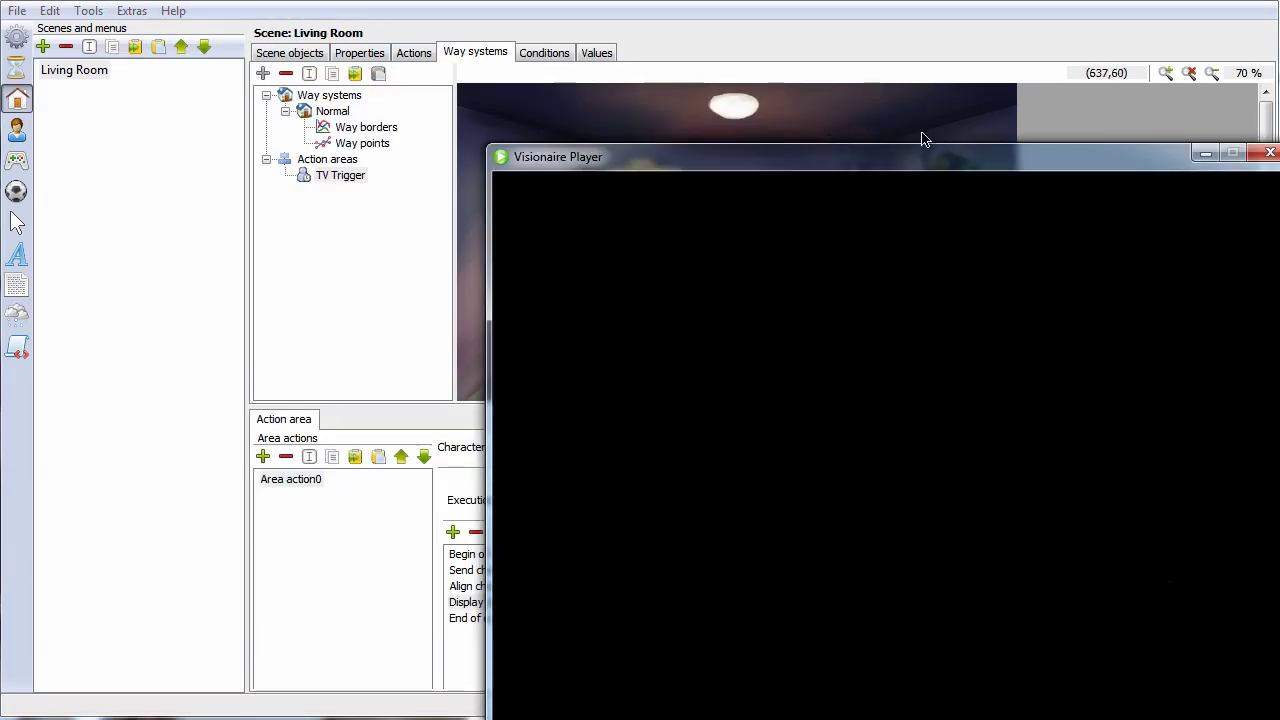
Step: Test the cutscene by walking the character to the floor in front of the television, and close the player
left_click_drag(993, 165, 751, 35)
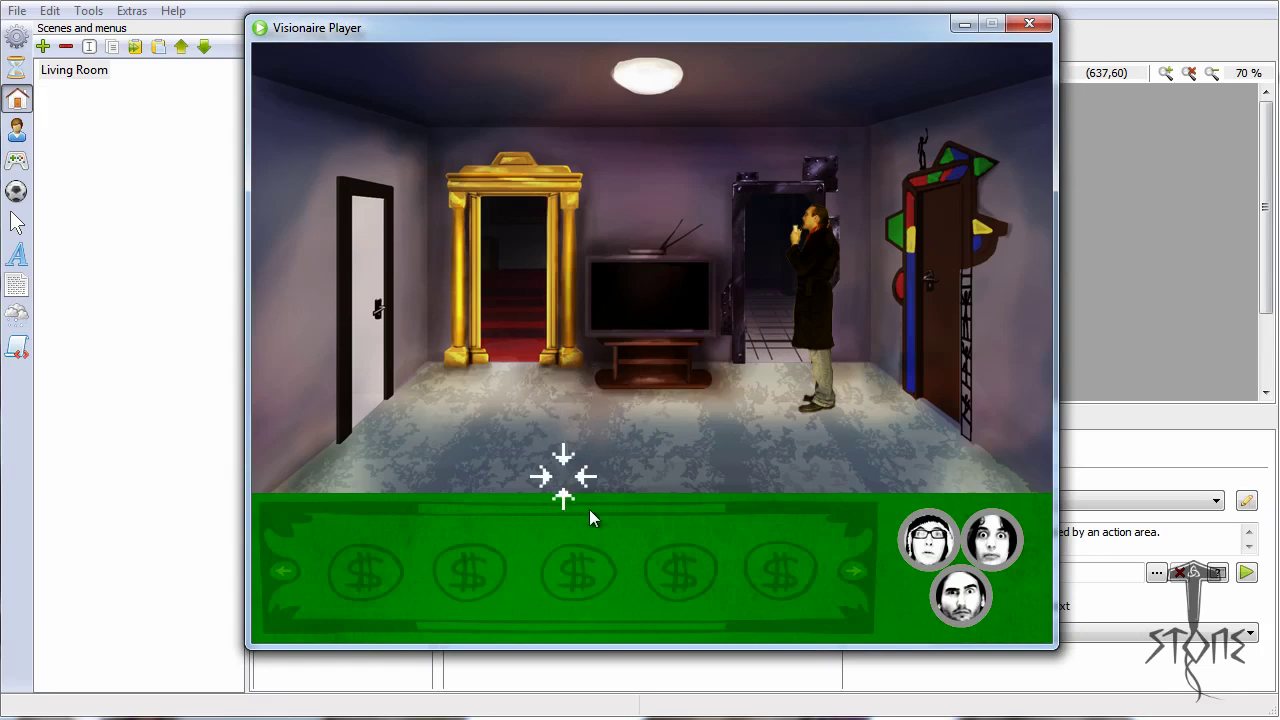
left_click(671, 430)
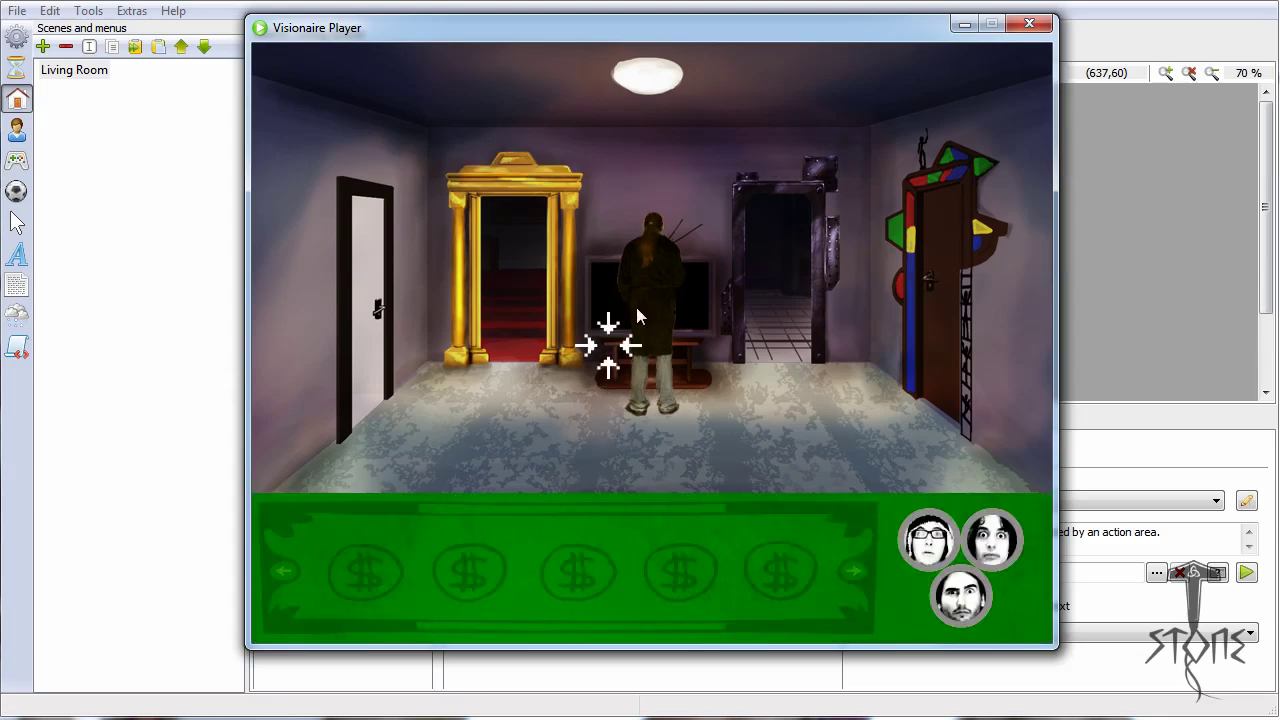
left_click(1030, 24)
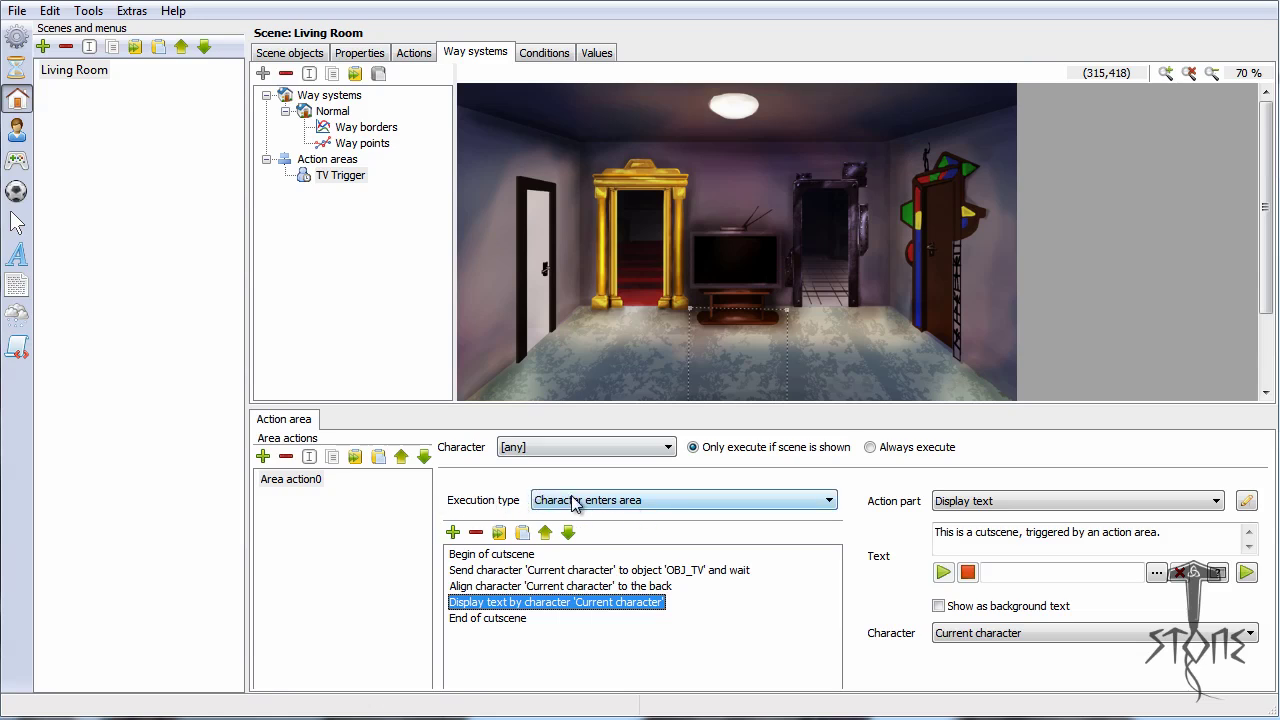
Step: Set the area action's execution type to Character leaves area and run the game
left_click(759, 500)
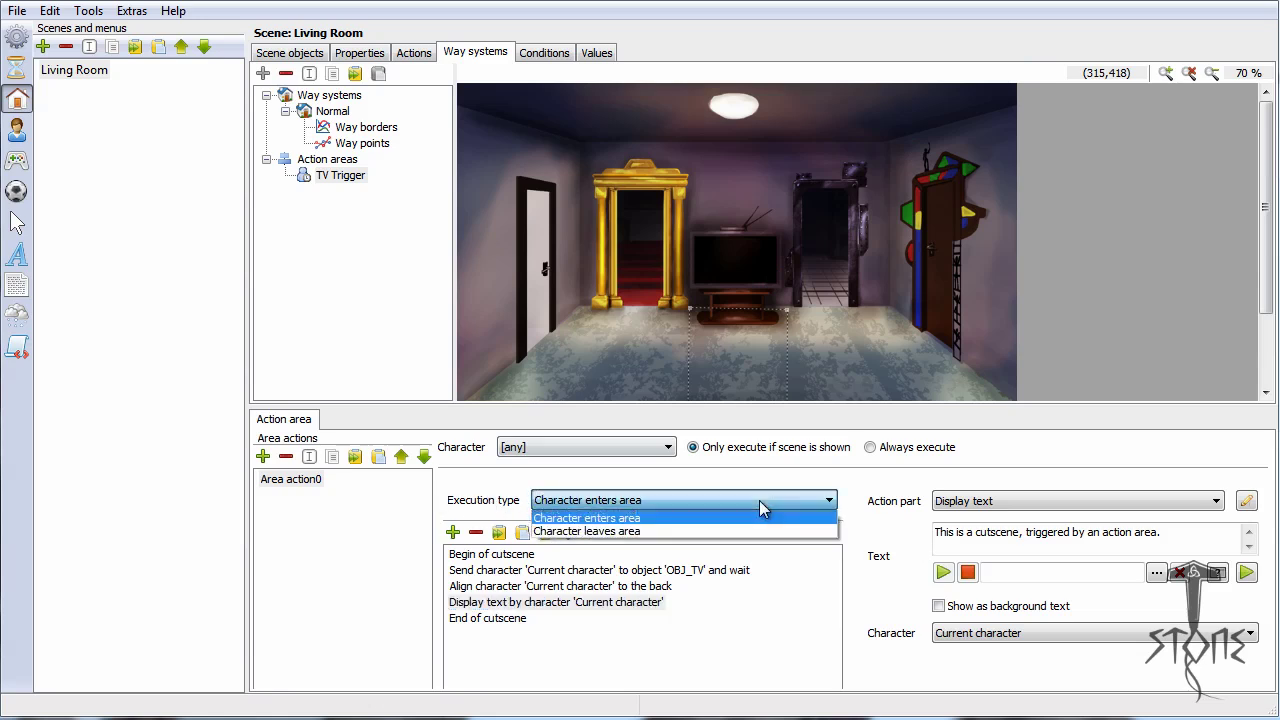
left_click(624, 532)
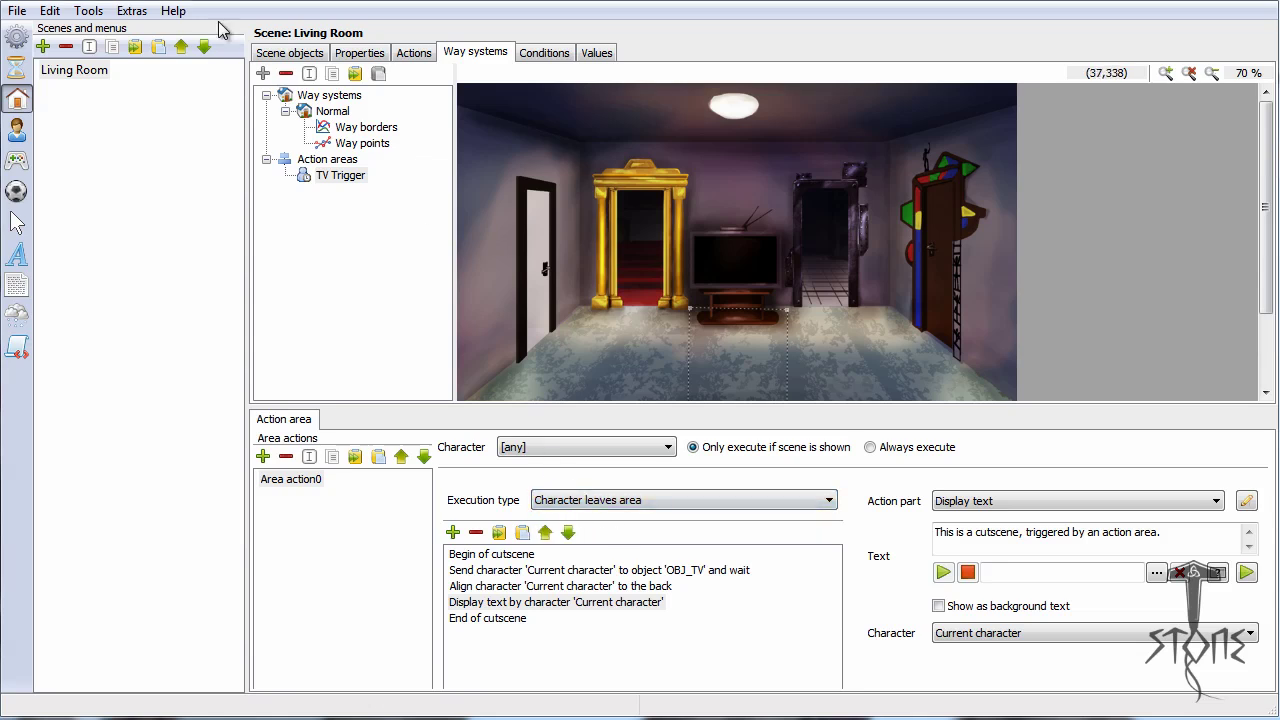
left_click(131, 11)
left_click(172, 182)
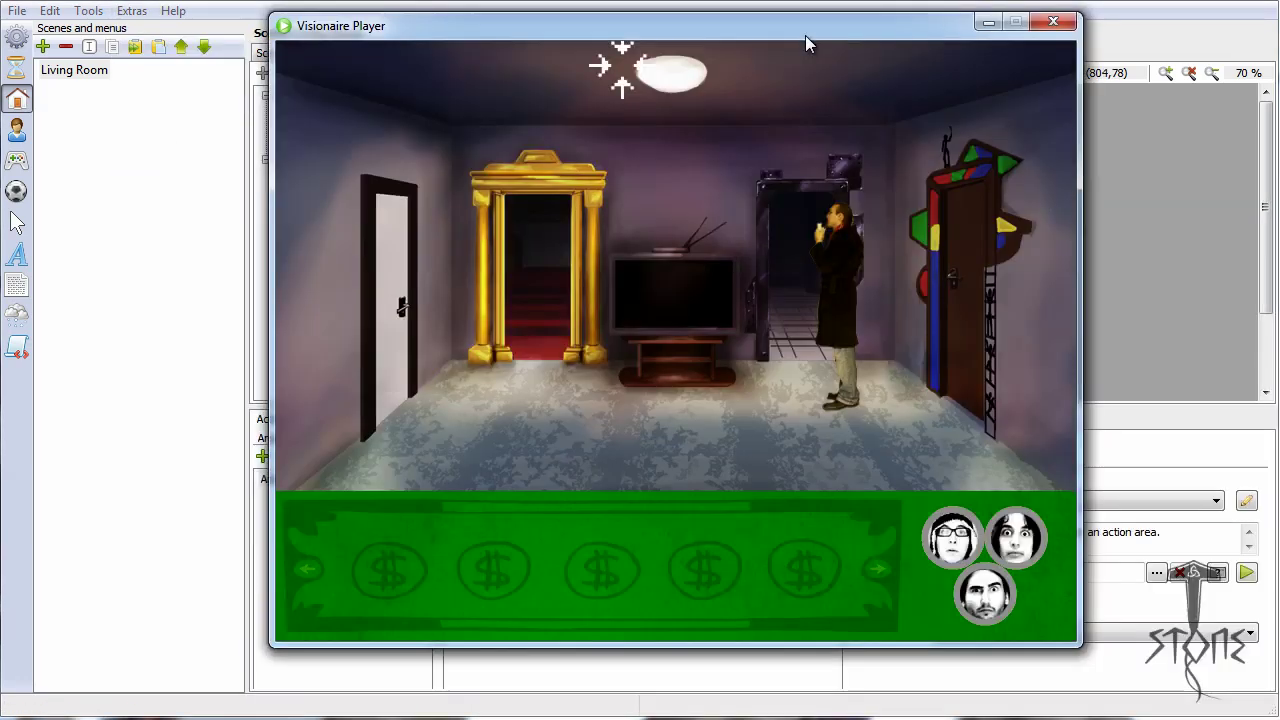
Step: Test the trigger by walking the character into and out of the area in front of the television, and close the player
left_click(681, 438)
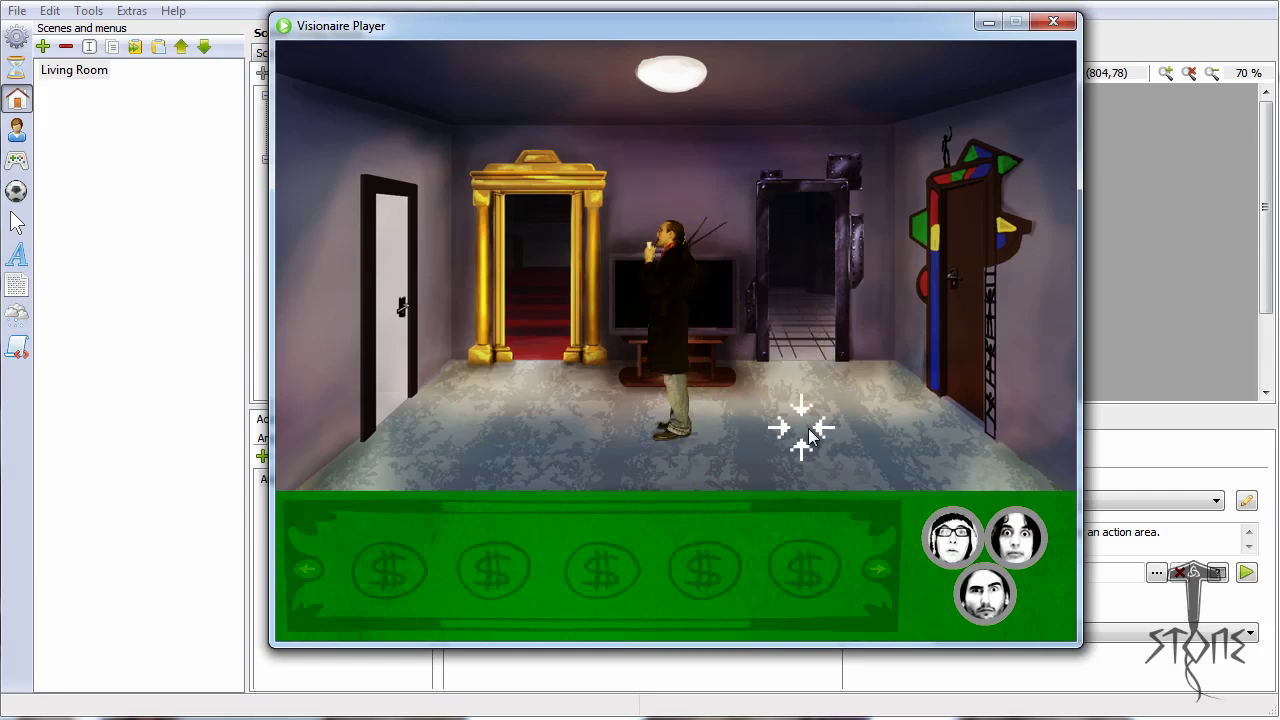
left_click(757, 420)
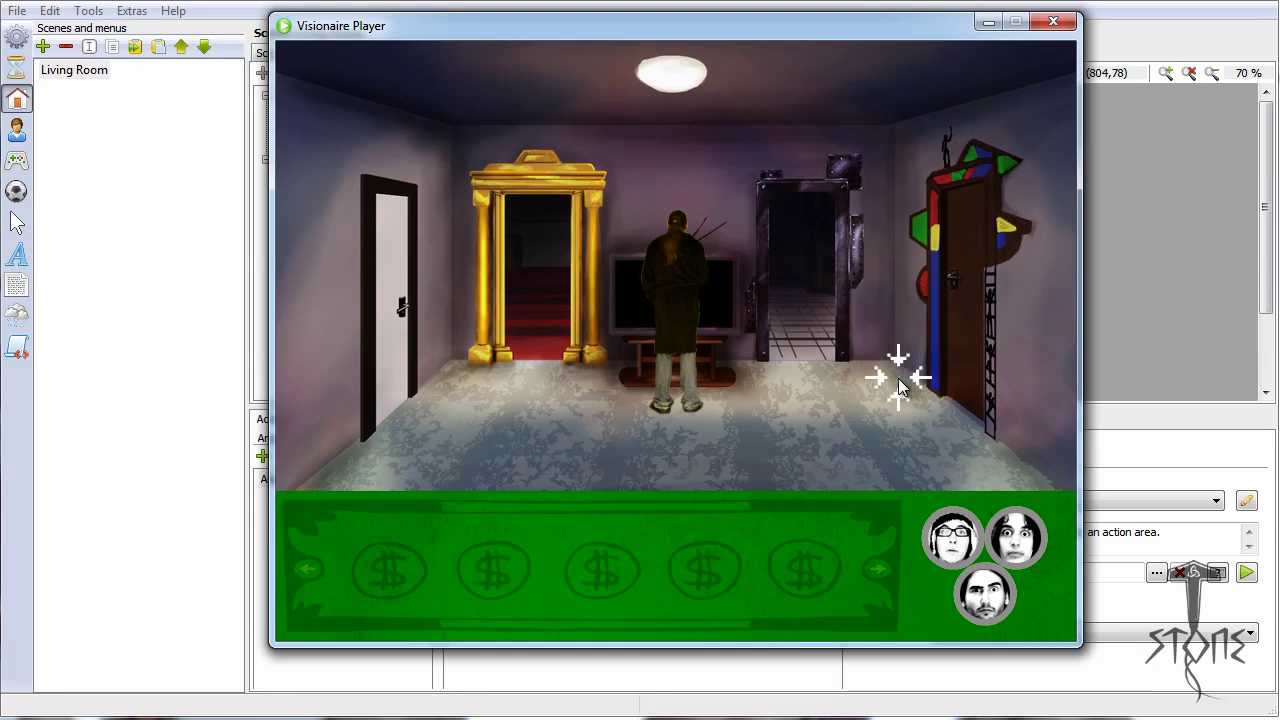
left_click(936, 424)
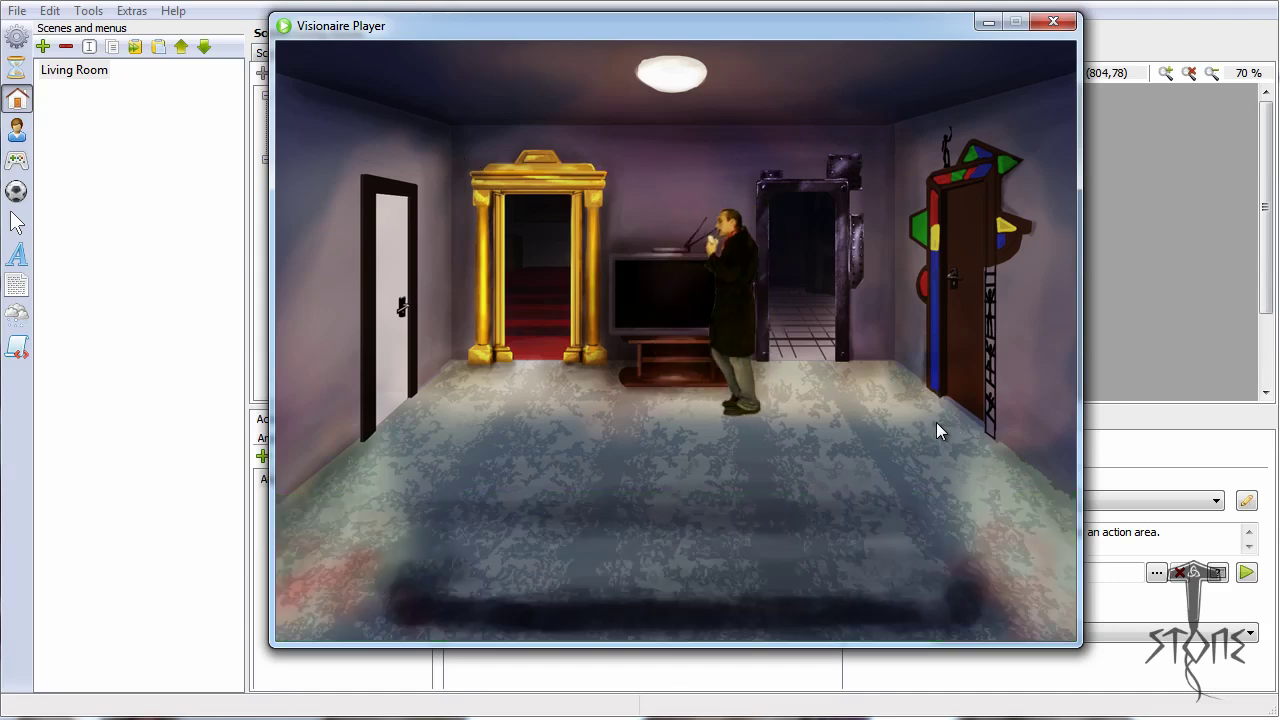
left_click(403, 430)
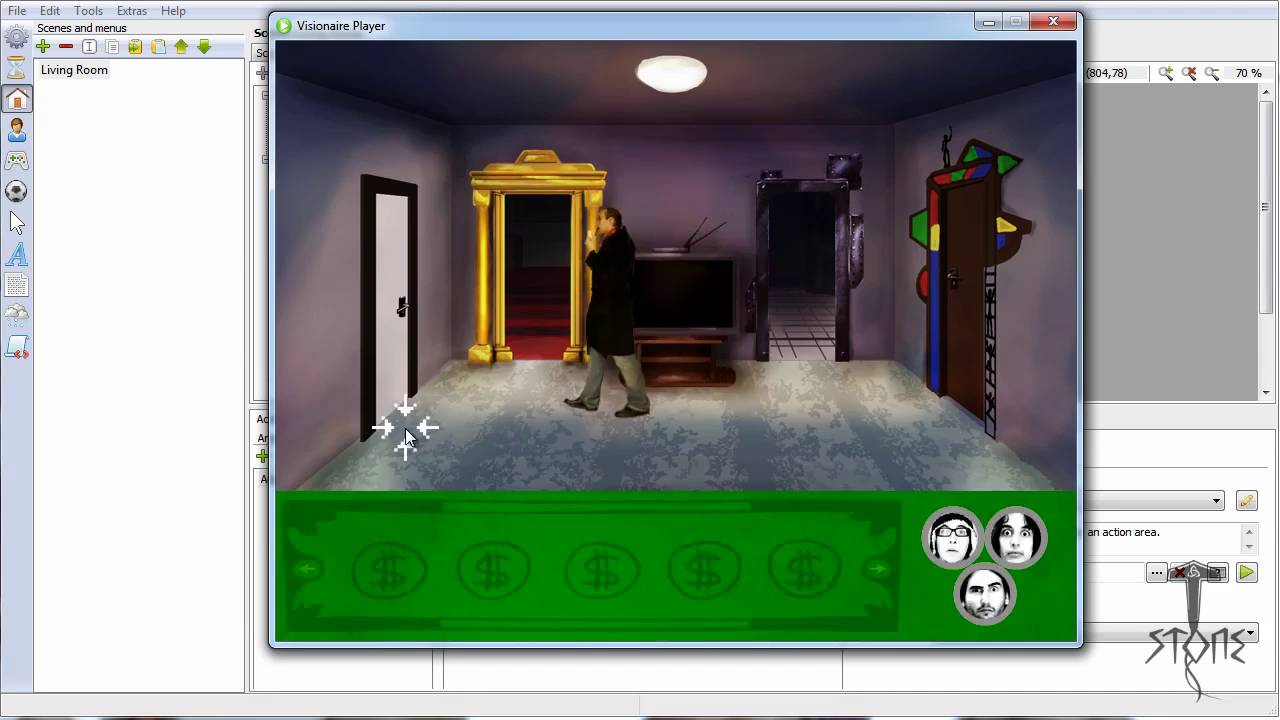
left_click(953, 418)
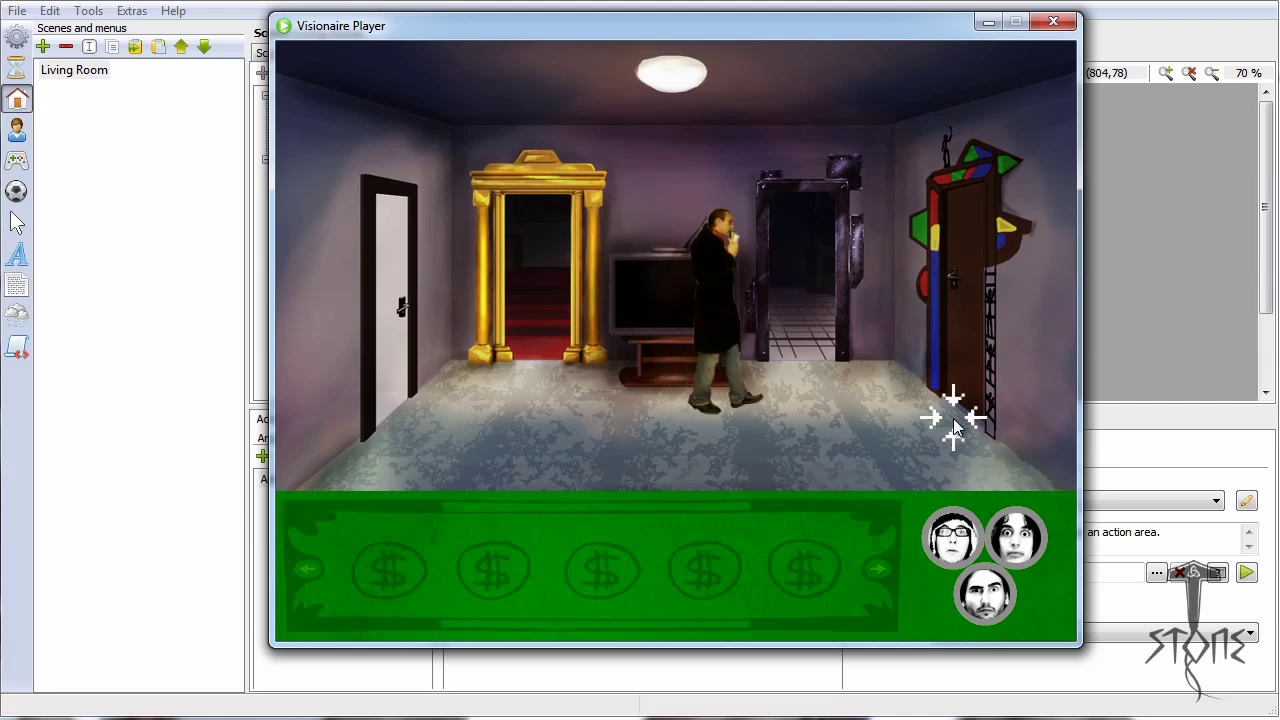
left_click(1053, 21)
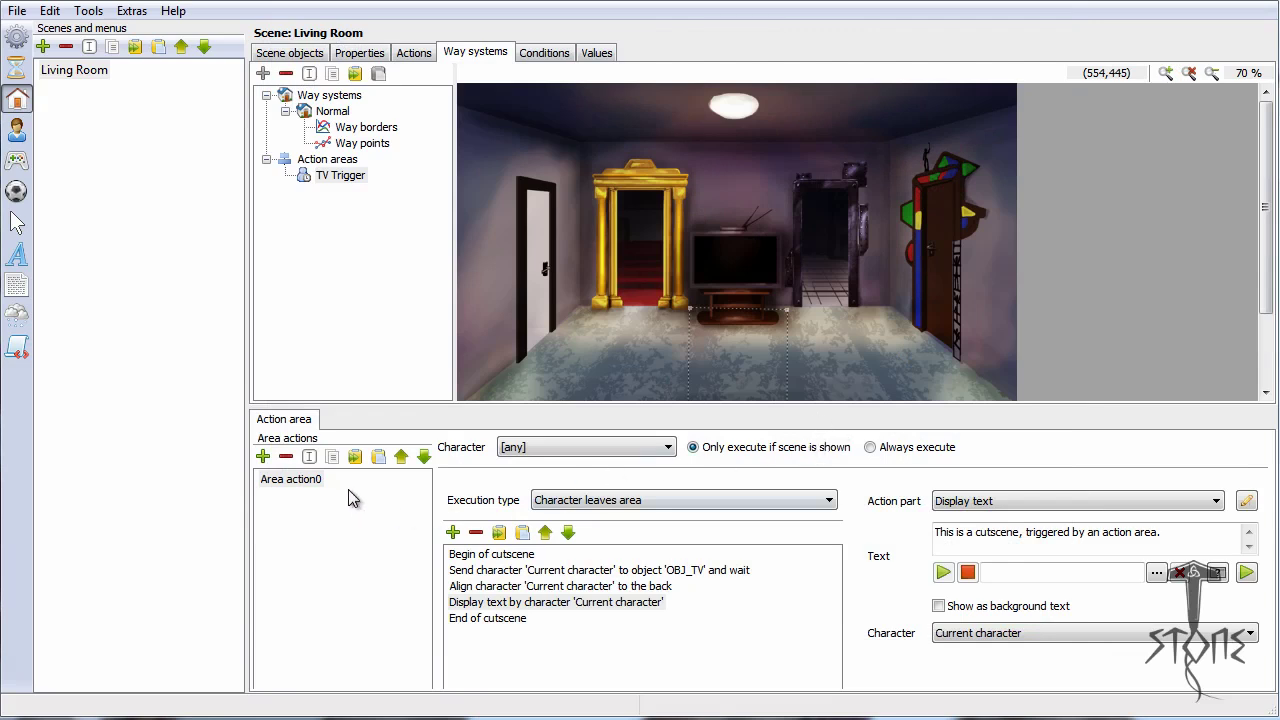
Step: Rename the area action as TV Trigger
left_click(308, 481)
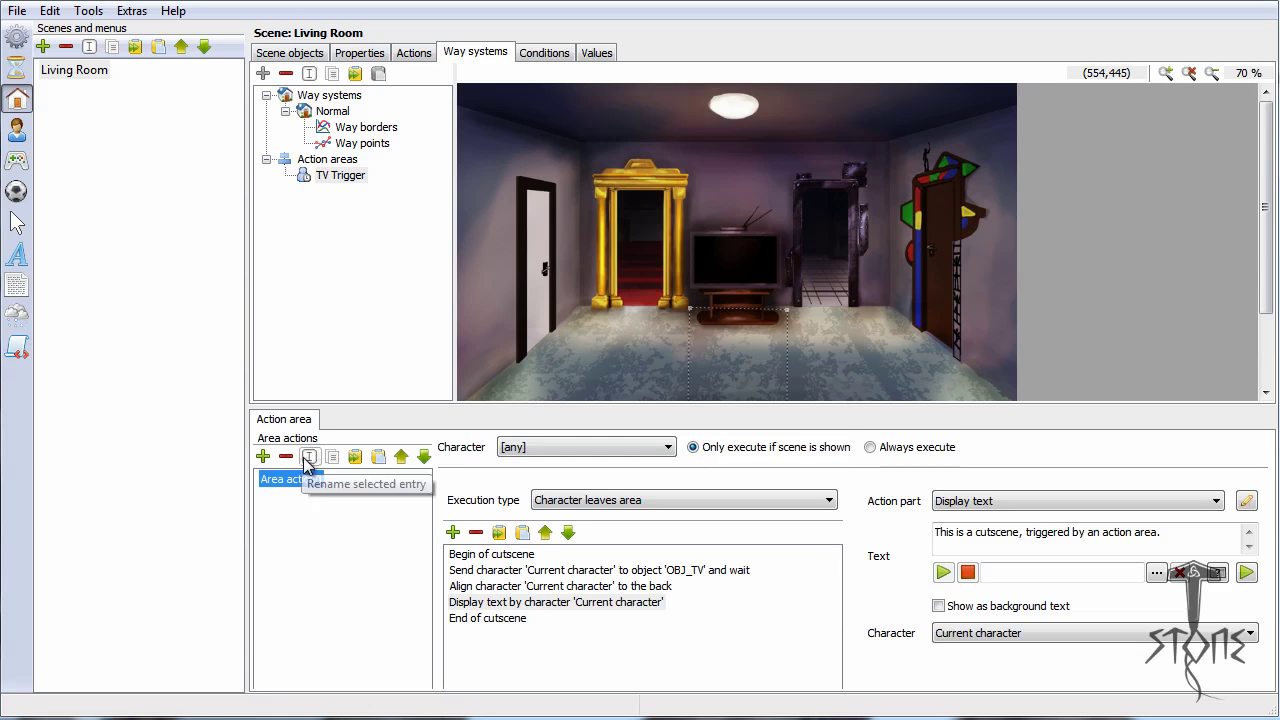
left_click(309, 456)
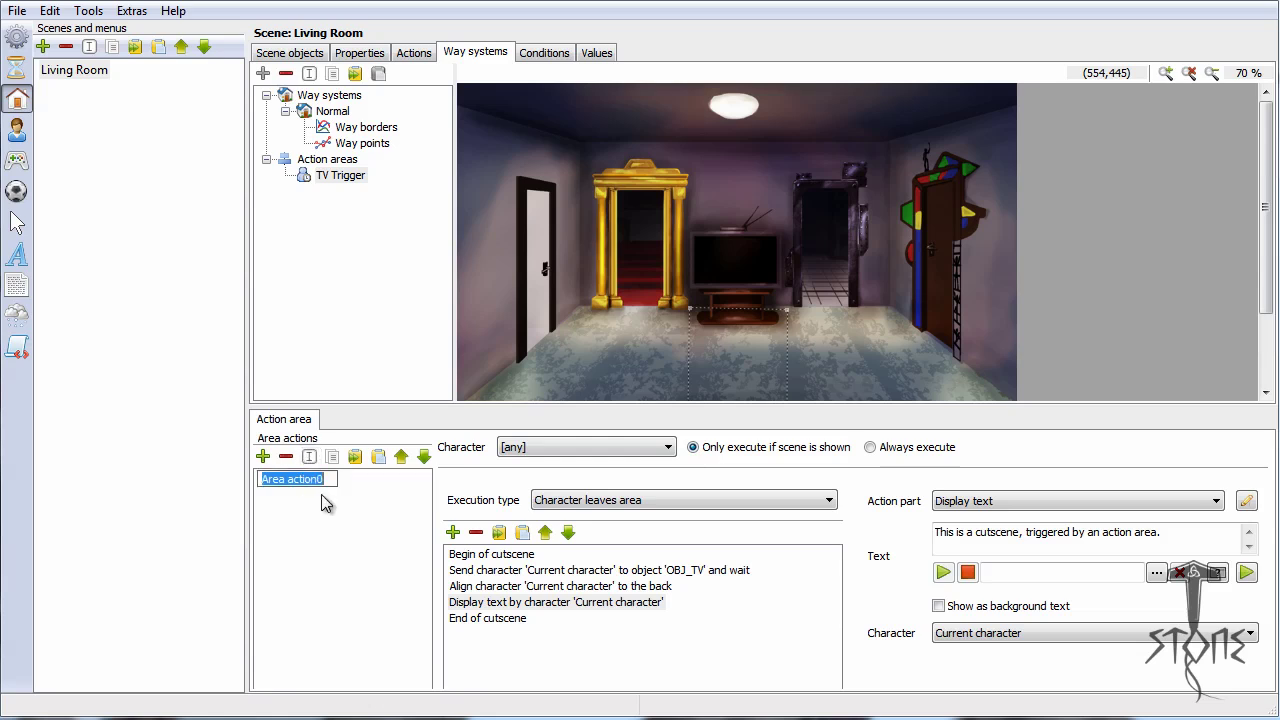
type("TV Trigger")
key("Return")
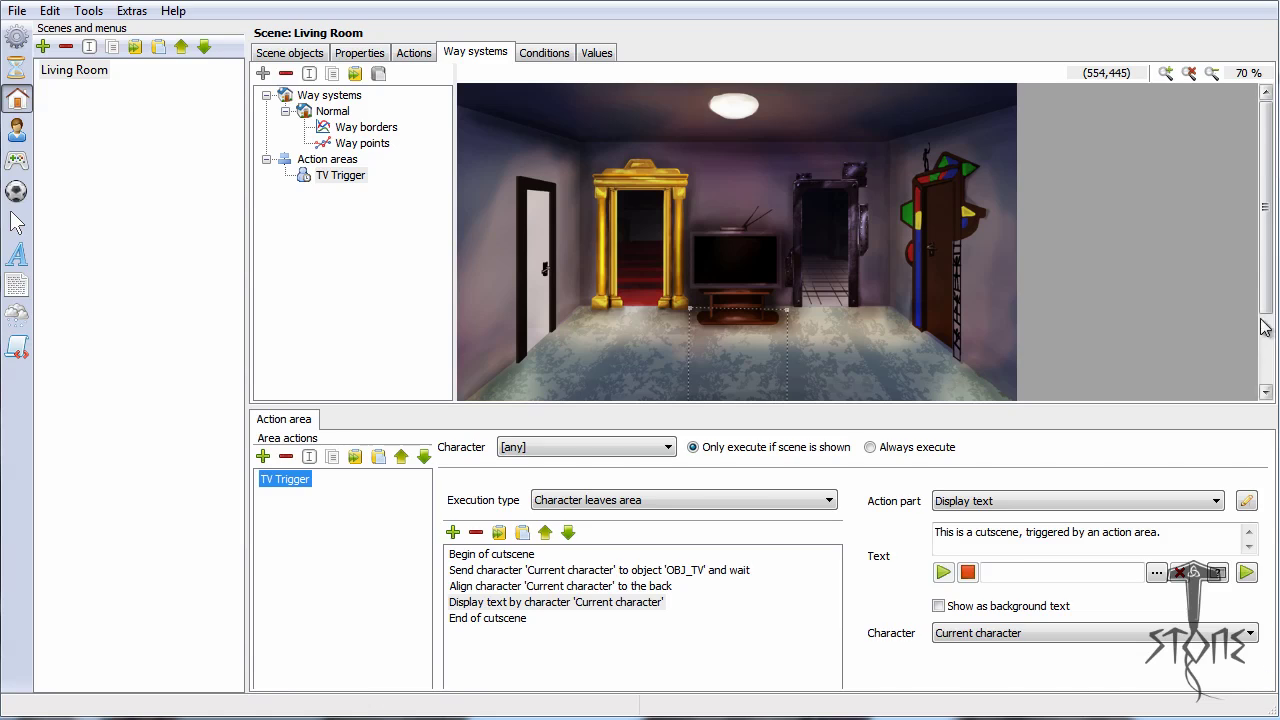
Step: Examine the condition lists of the Living Room scene, the OBJ_TV object and the Mainguy character
scroll(715, 116, "down", 3)
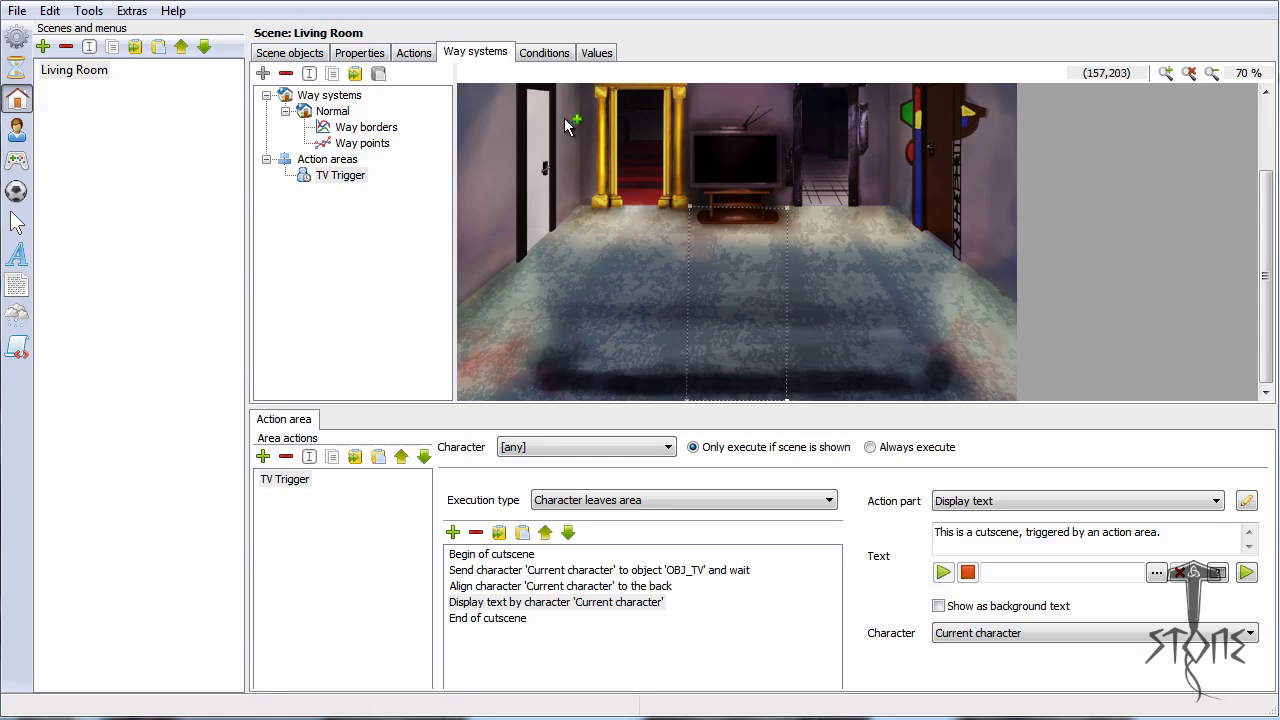
left_click(540, 54)
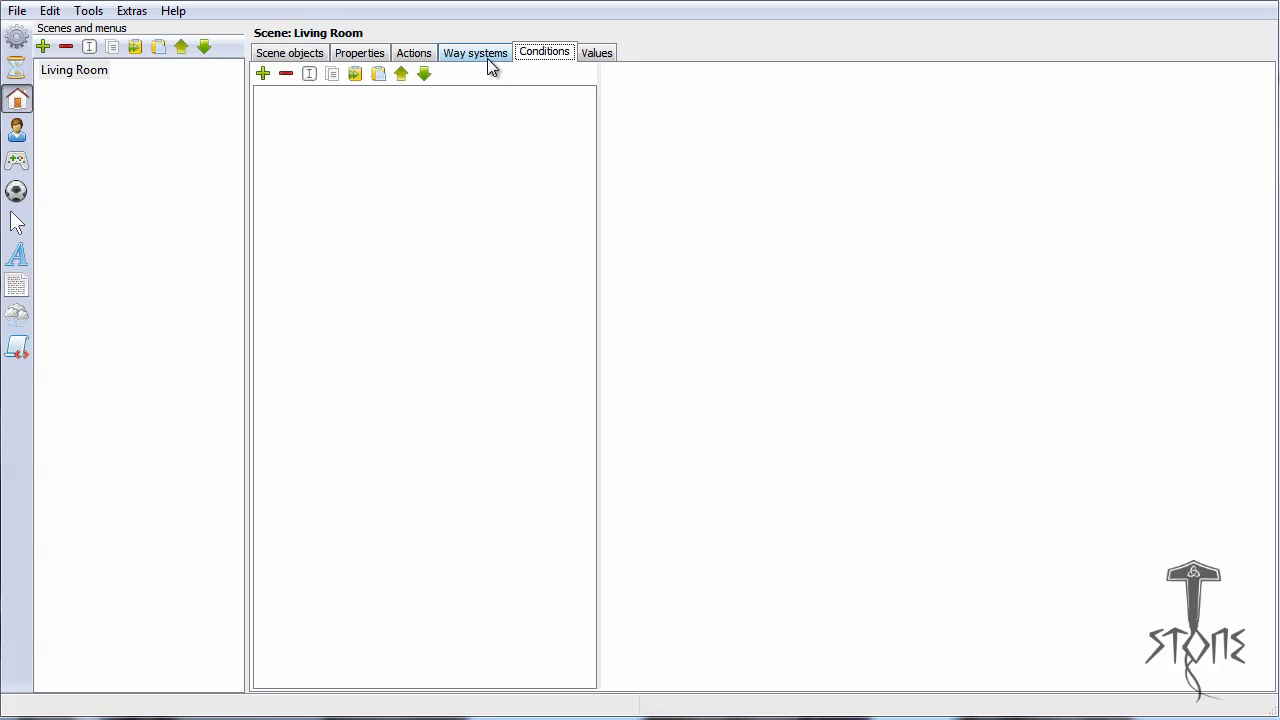
left_click(489, 62)
left_click(533, 57)
left_click(45, 70)
left_click(292, 53)
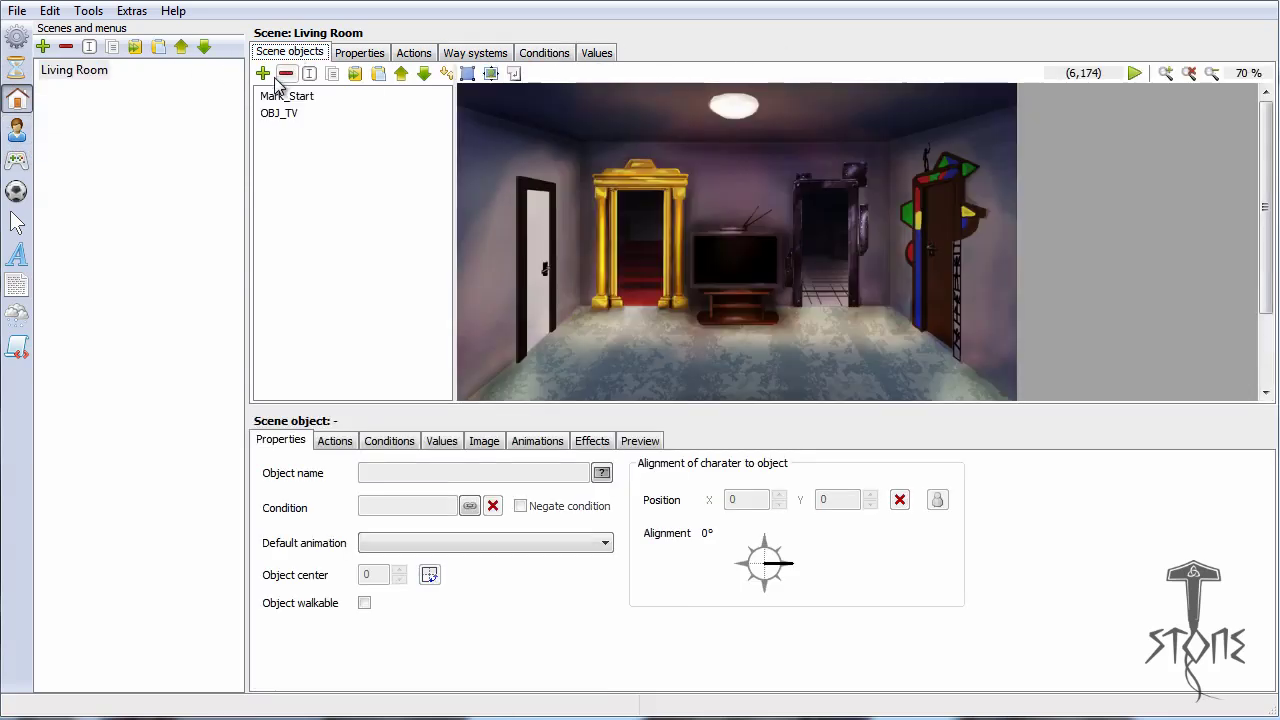
left_click(279, 113)
left_click(388, 441)
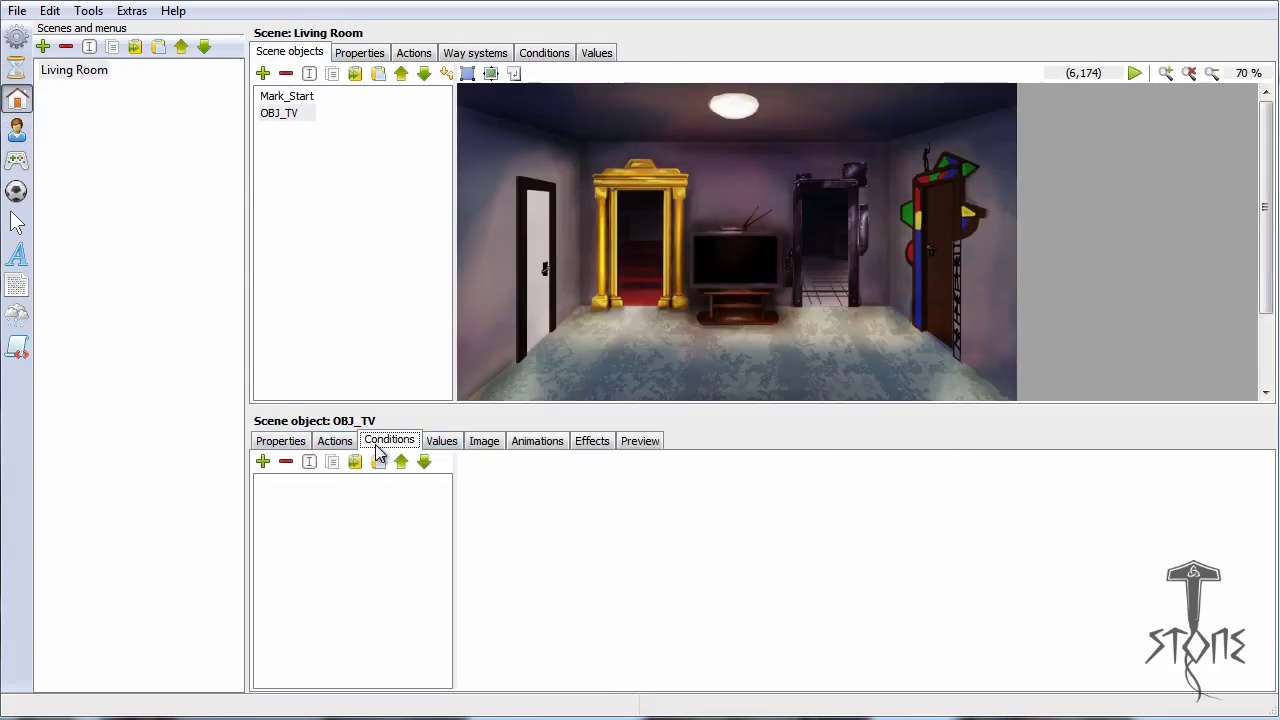
left_click(17, 129)
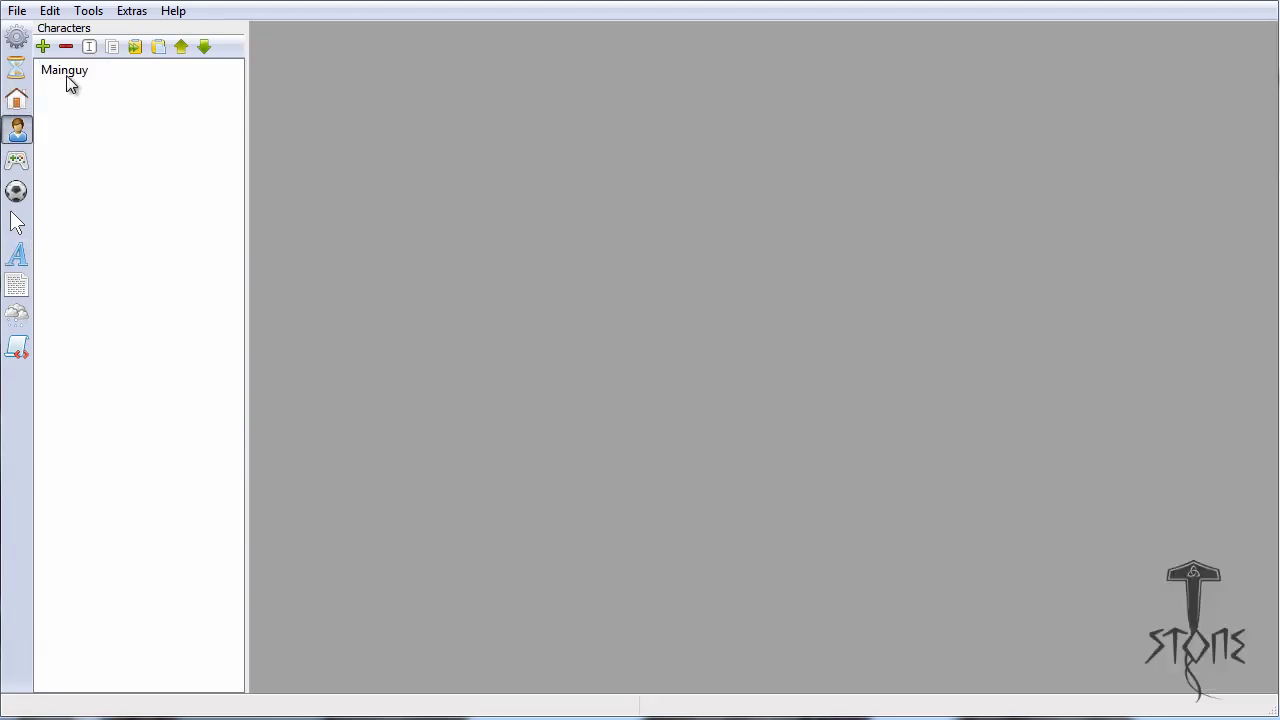
left_click(68, 72)
left_click(684, 55)
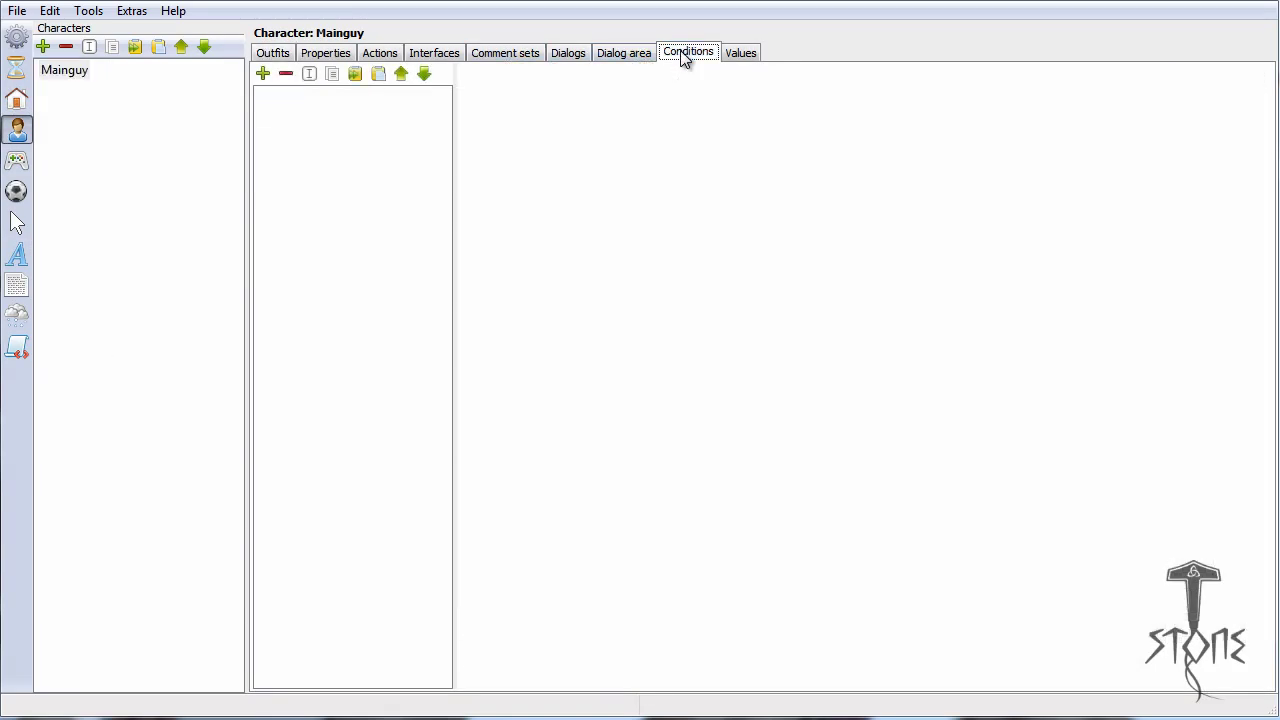
Step: Return to the Living Room scene and review the OBJ_TV object's properties and the scene's way systems
left_click(19, 101)
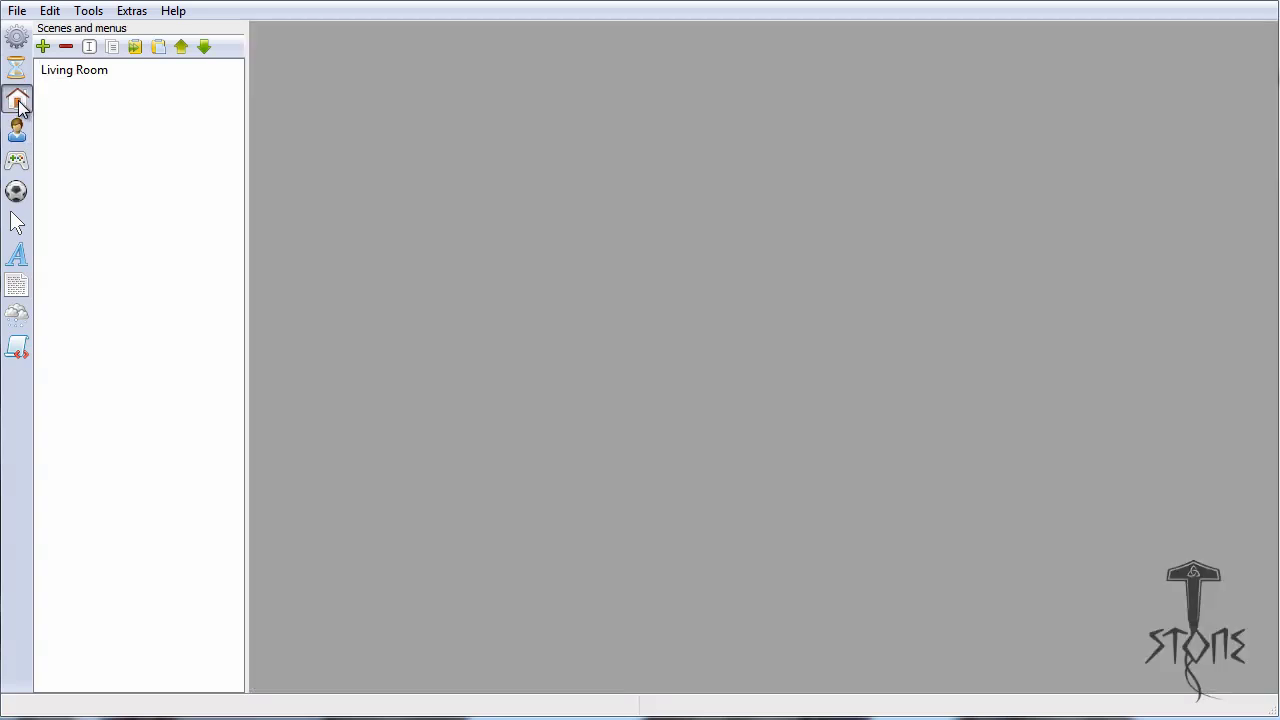
left_click(85, 80)
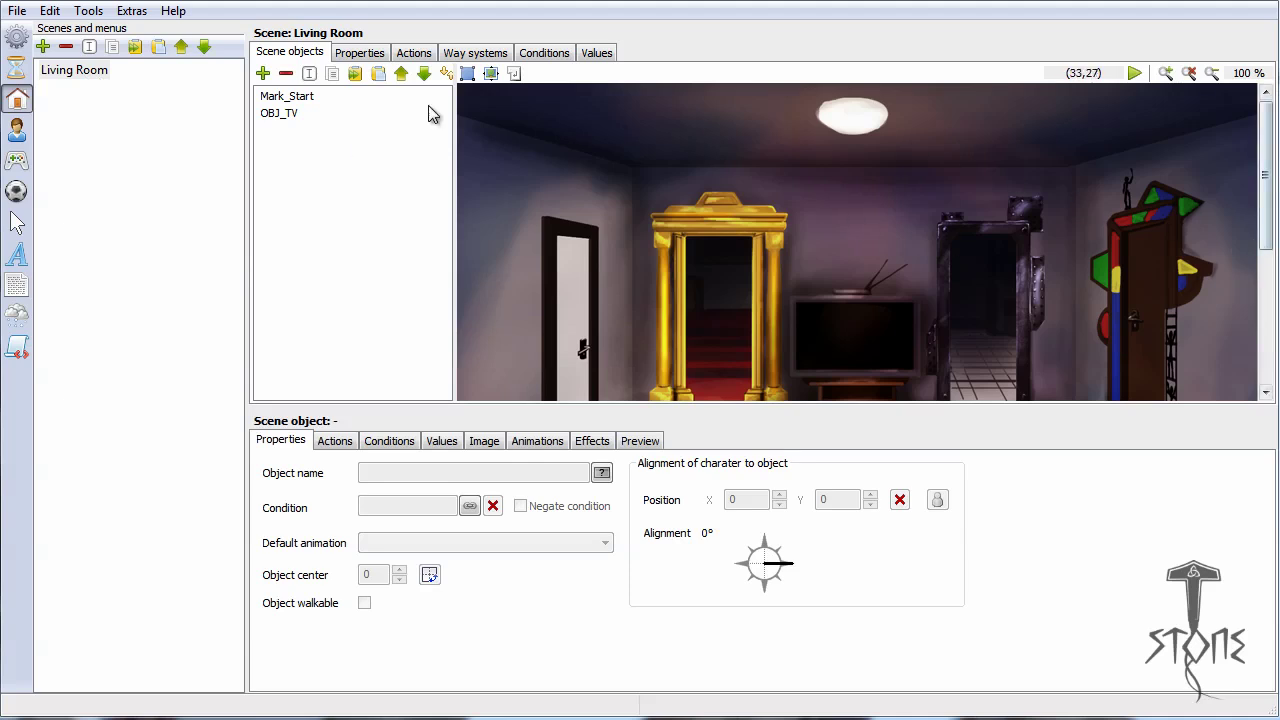
left_click(280, 115)
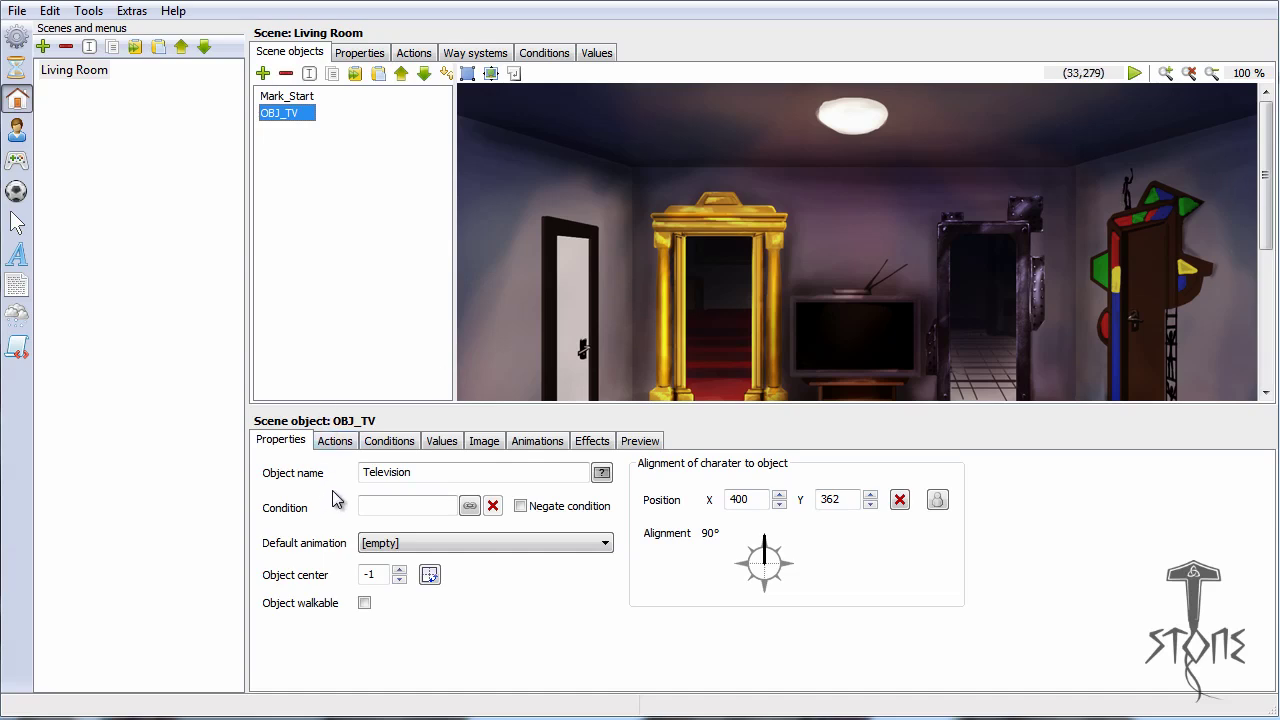
left_click(476, 55)
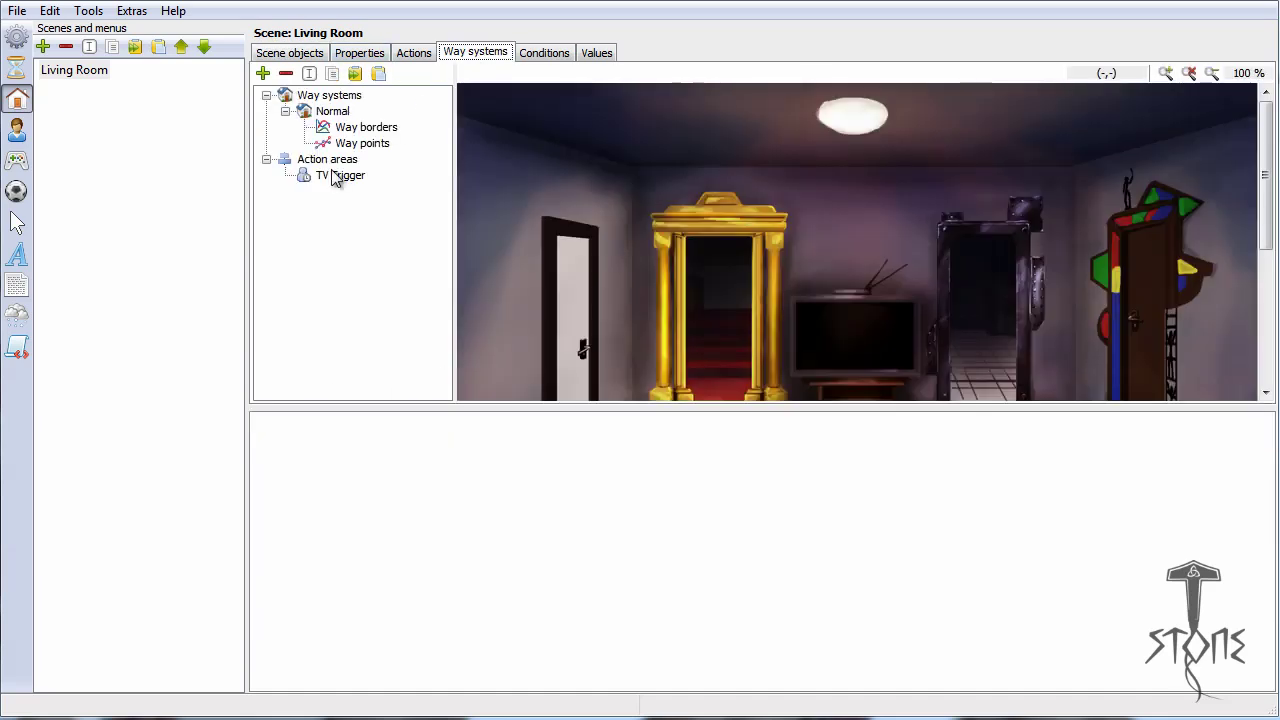
Step: Add a condition named "TV Trigger played once" to the Living Room scene with the initial value False
left_click(563, 56)
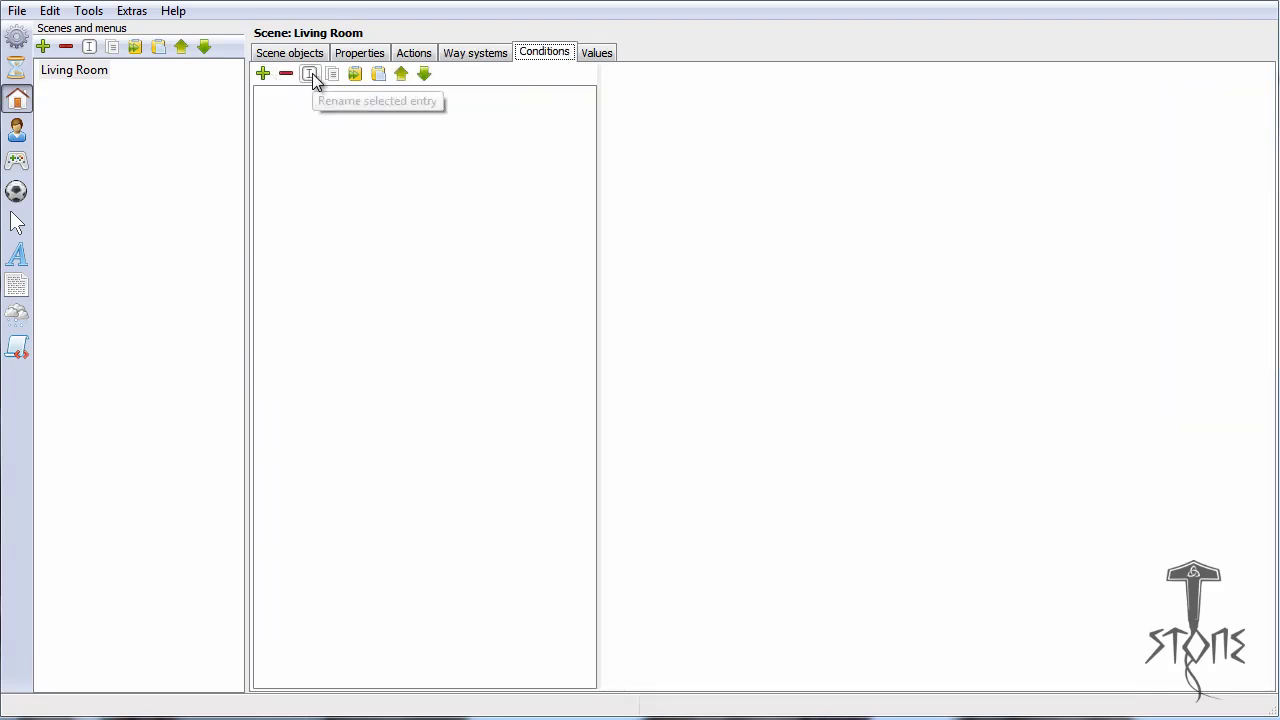
left_click(262, 74)
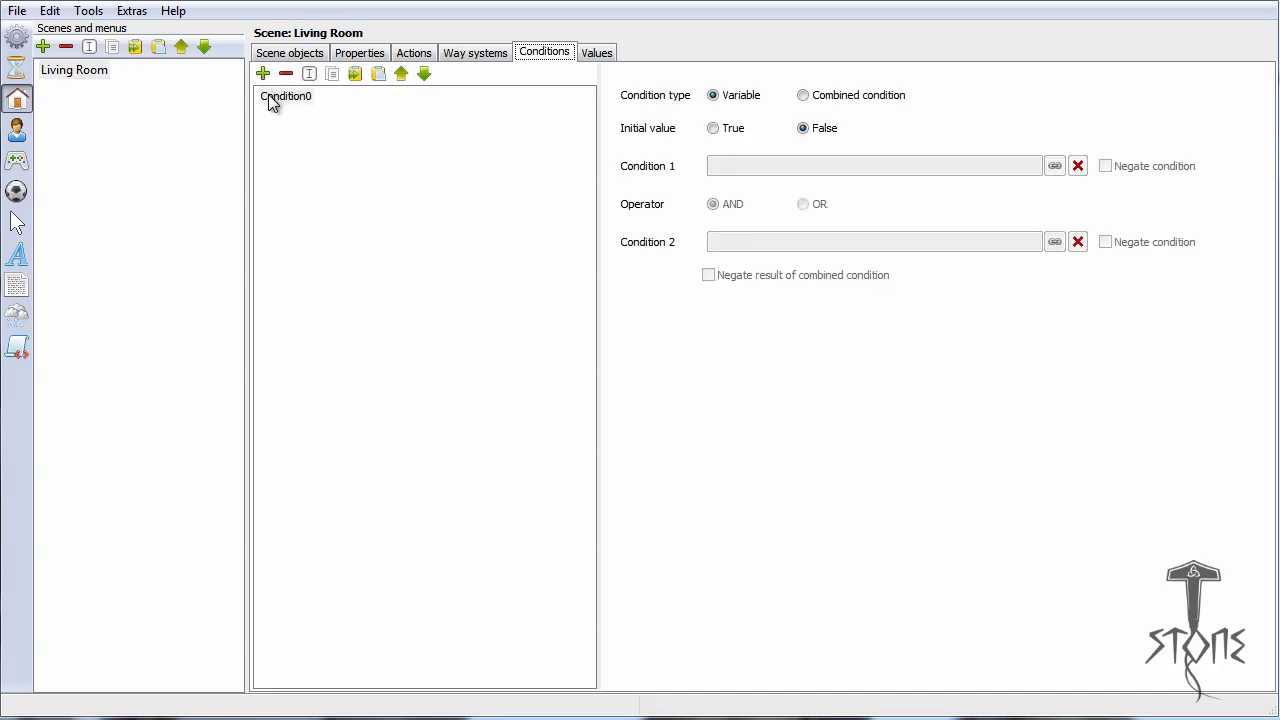
left_click(270, 97)
left_click(310, 75)
type("TV Trigger")
key("Return")
left_click(712, 128)
left_click(804, 128)
left_click(320, 96)
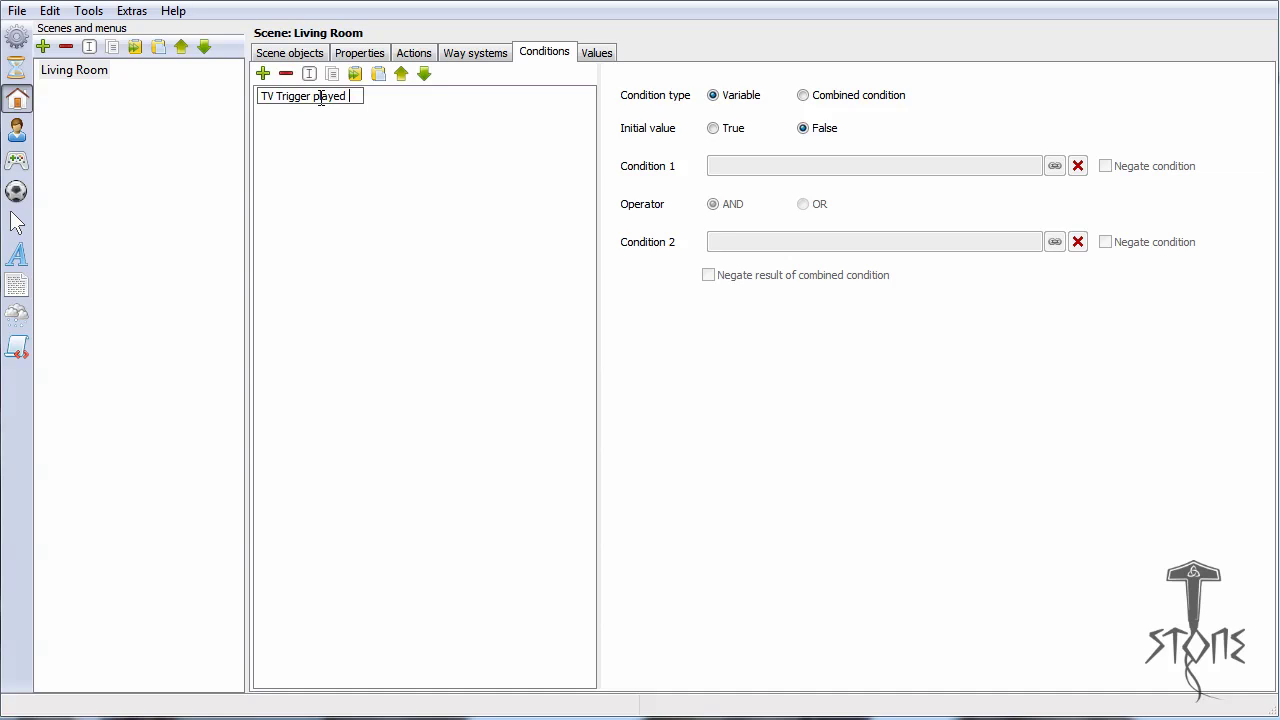
left_click(318, 200)
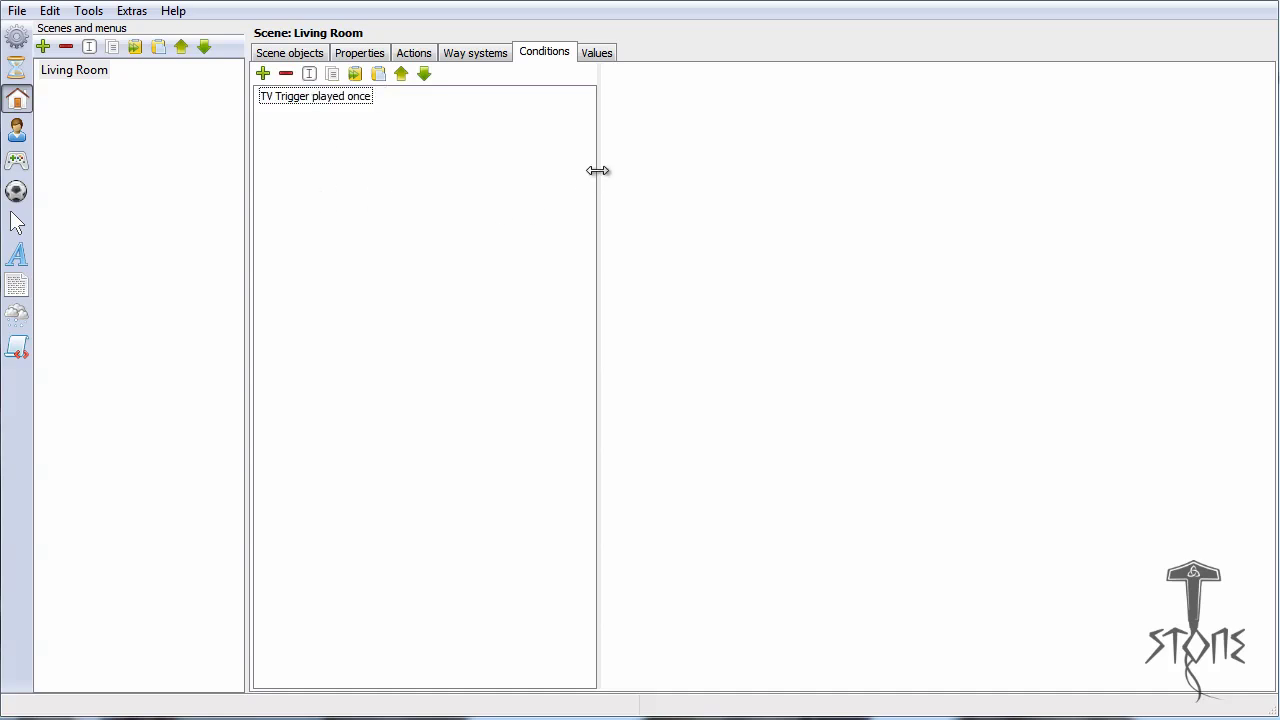
left_click(313, 98)
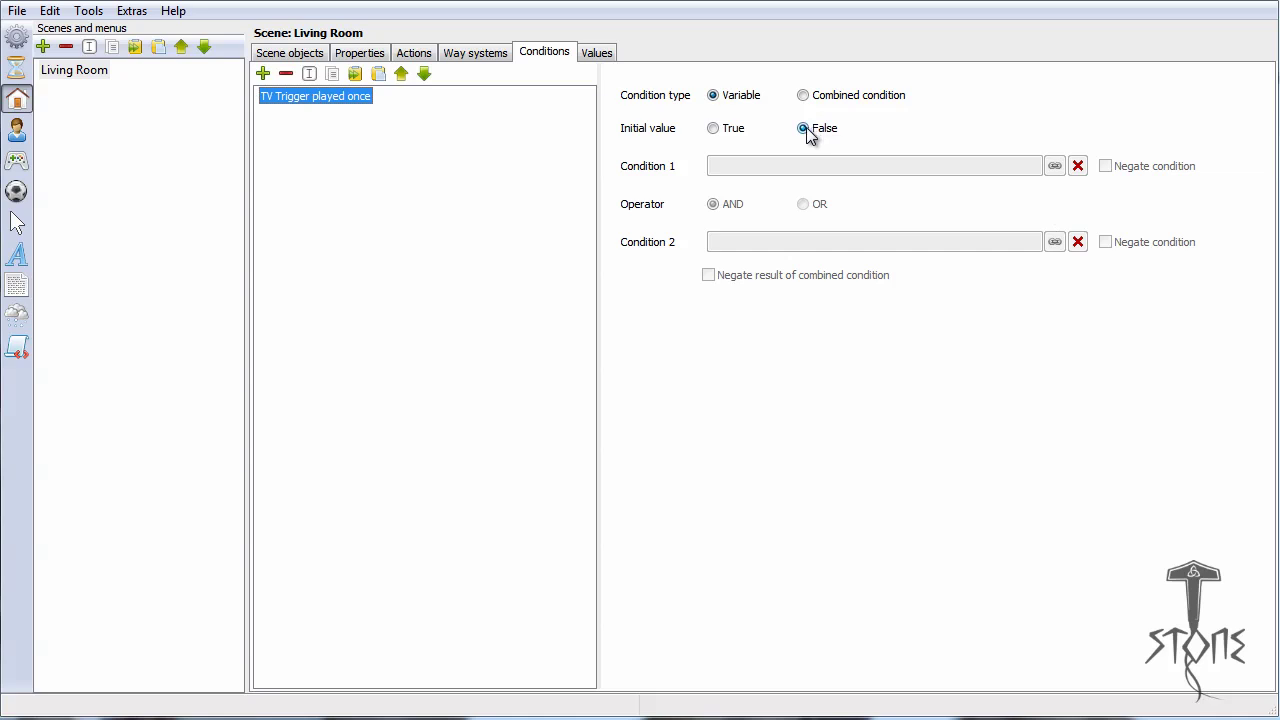
Step: Rename the condition as "TV Trigger never played" and set its initial value to True
left_click(315, 92)
left_click(320, 96)
left_click_drag(313, 96, 528, 123)
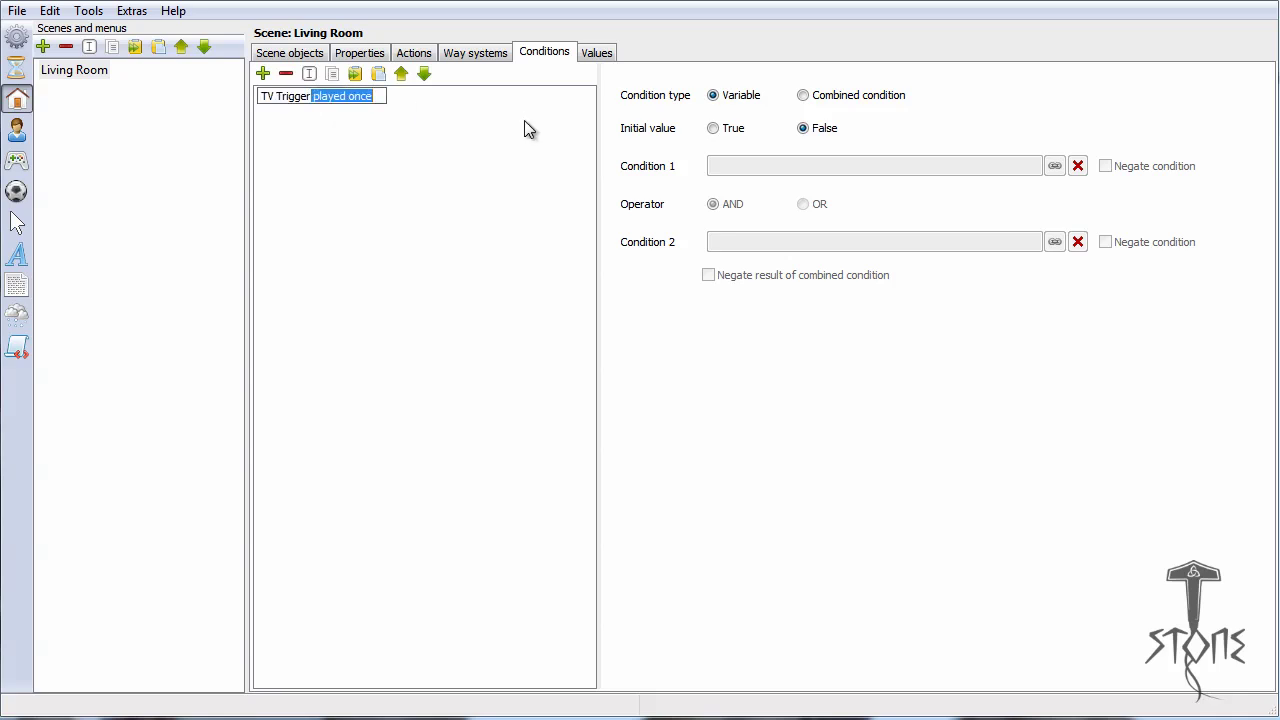
type("never ")
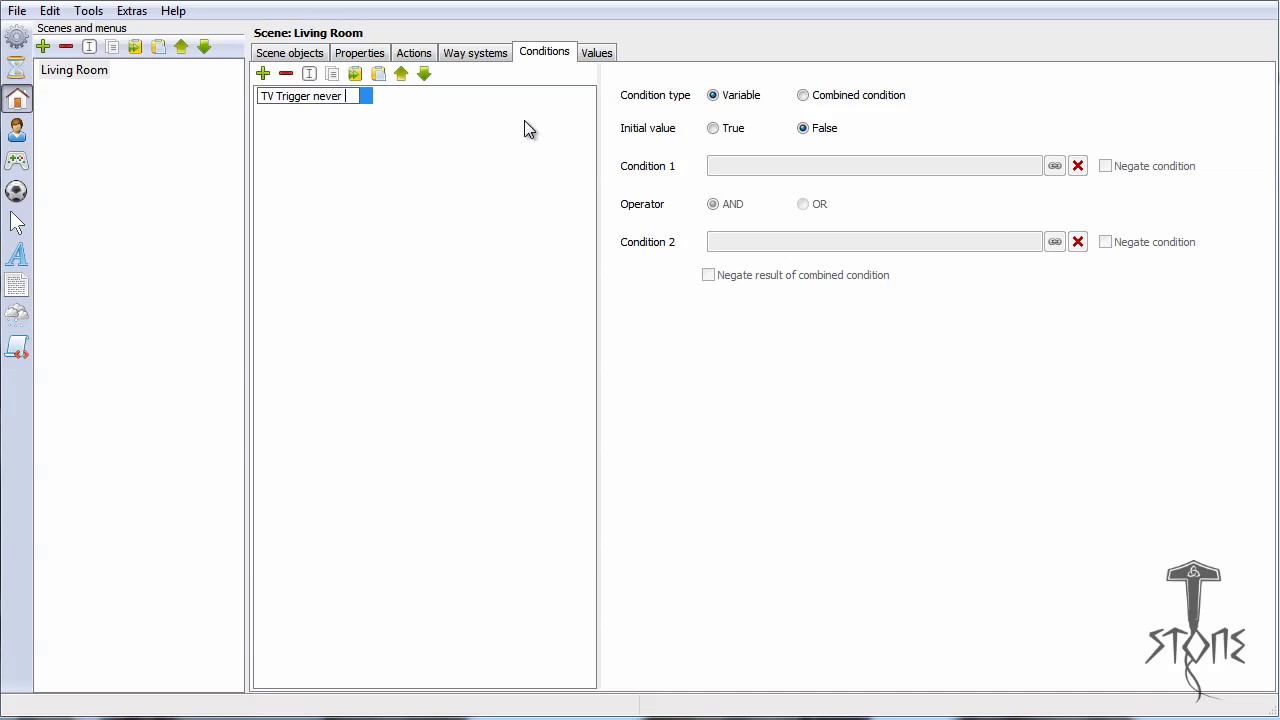
type("played")
key("Return")
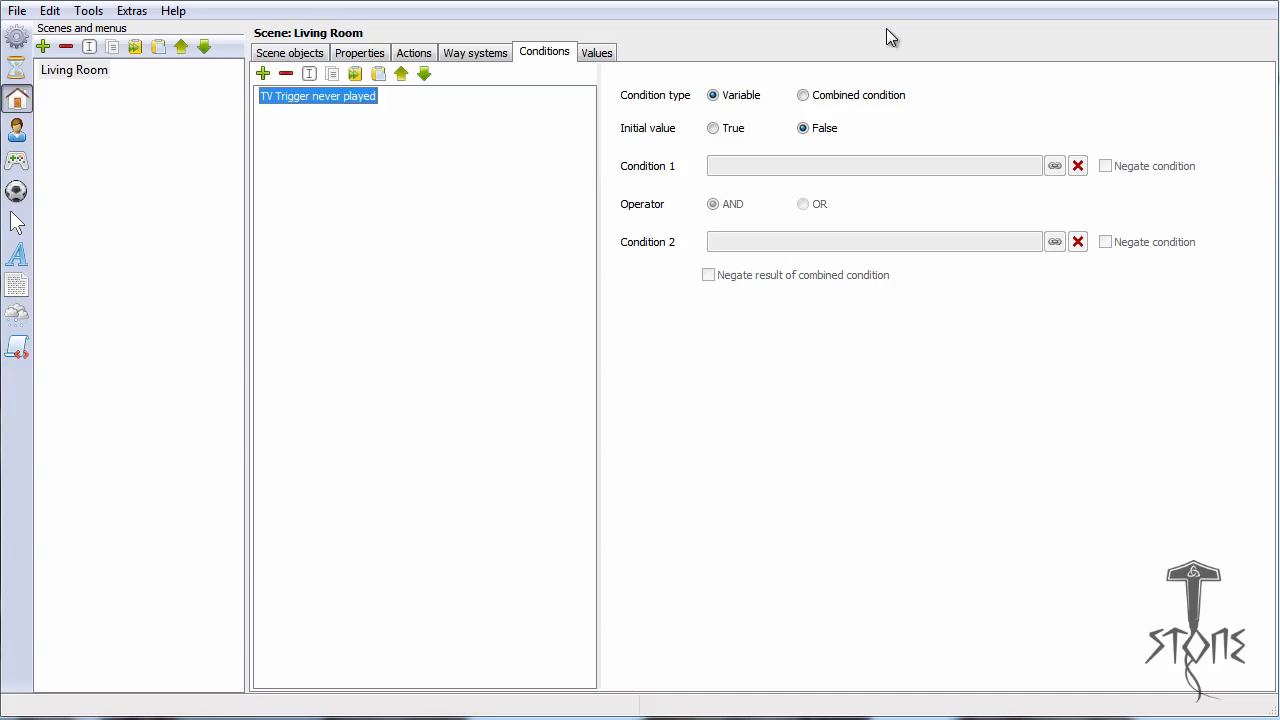
left_click(733, 129)
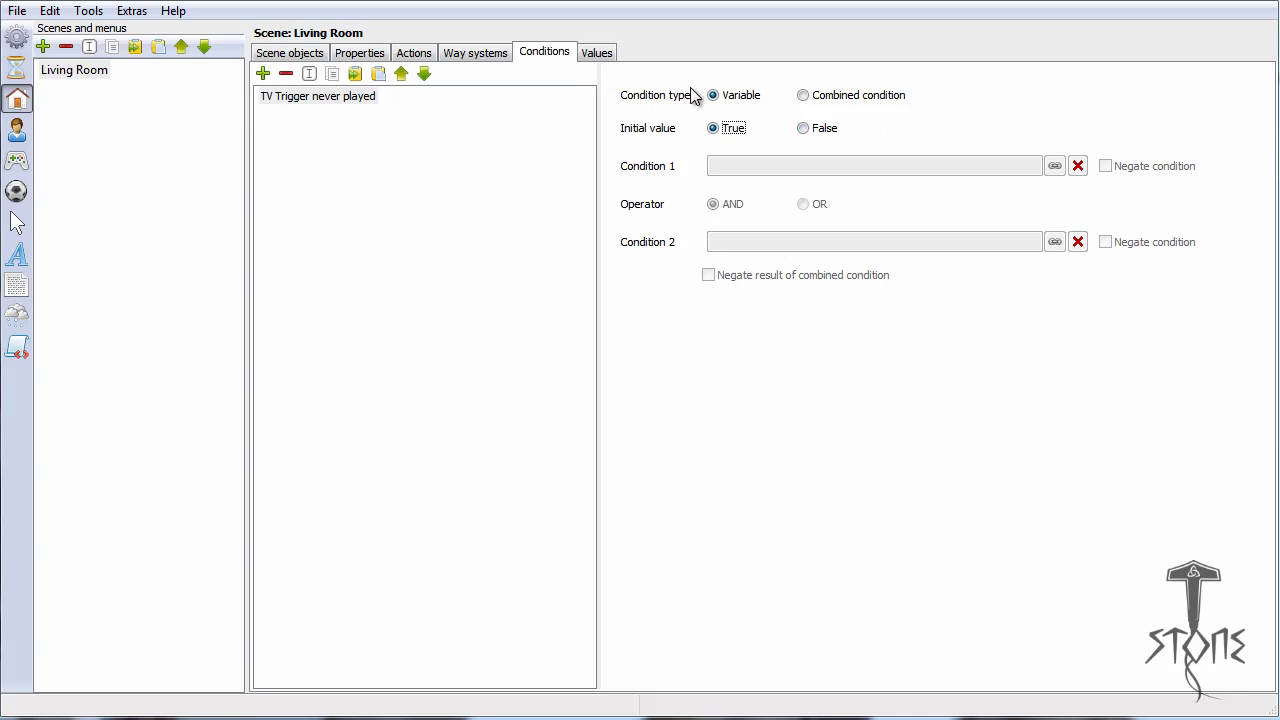
Step: Set the condition's initial value to False and rename it as "TV Trigger played once"
left_click(805, 130)
left_click(316, 100)
left_click(312, 74)
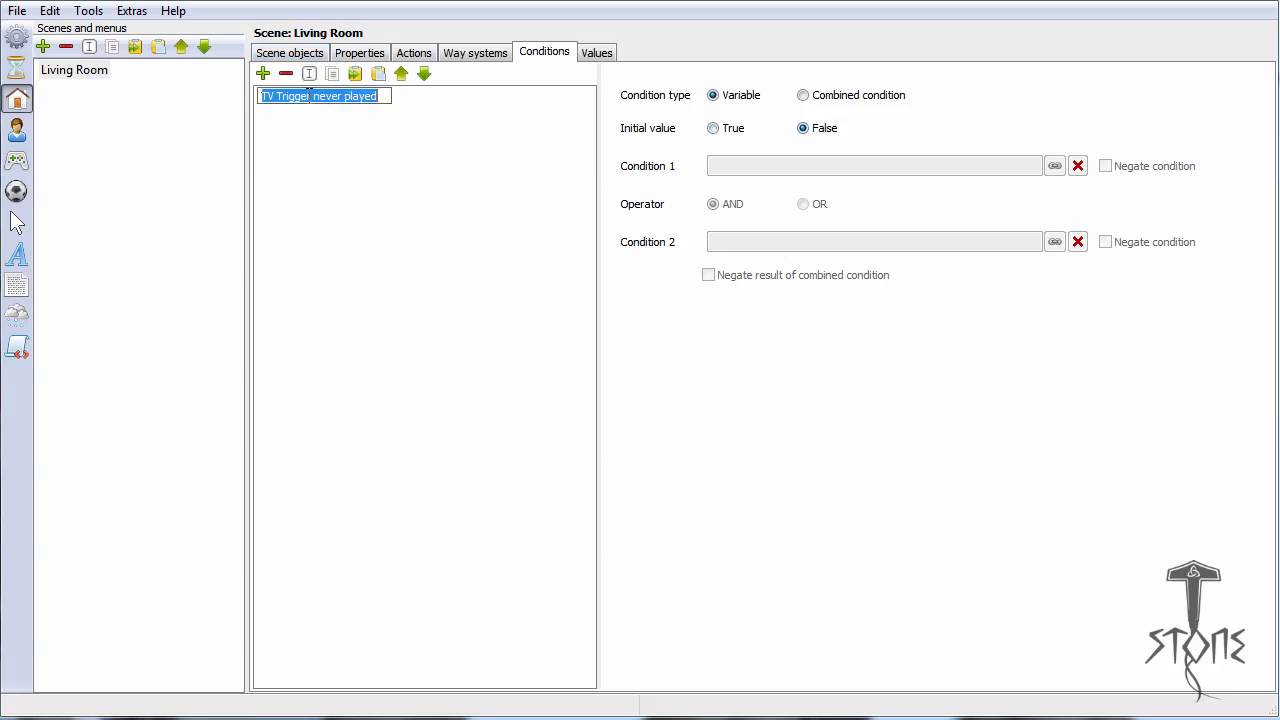
left_click_drag(312, 96, 576, 116)
type("playe")
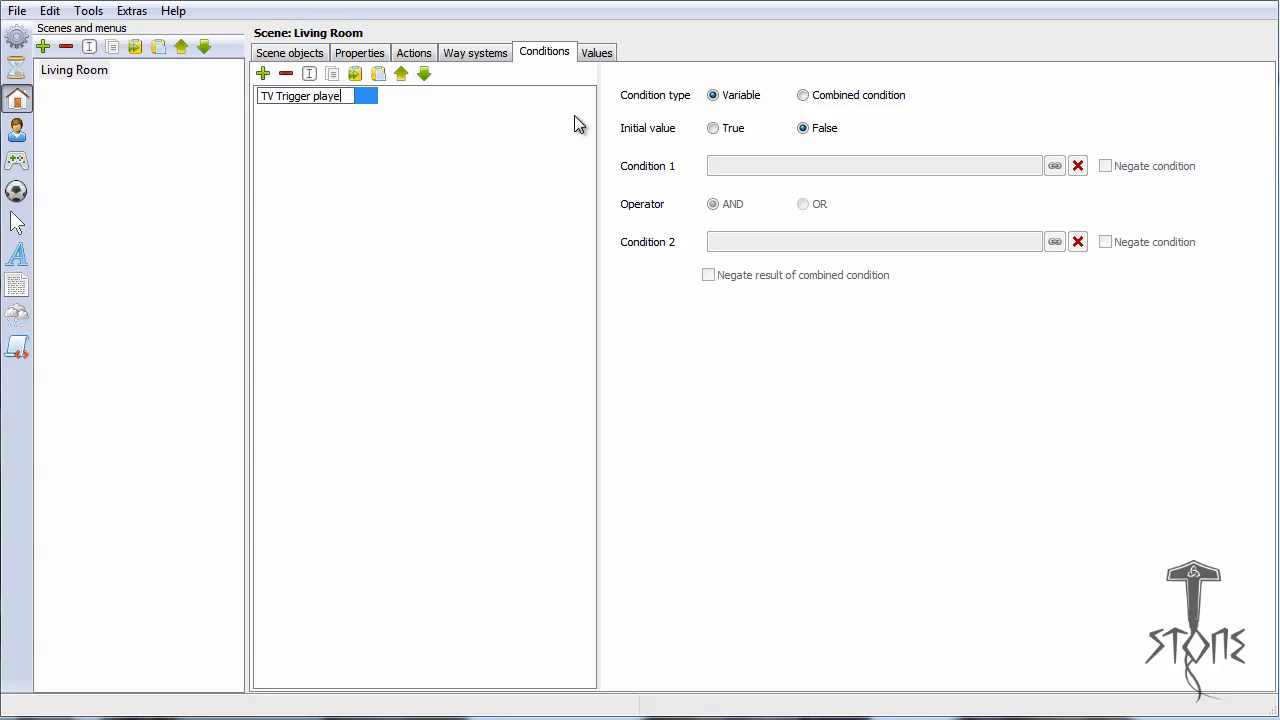
type("d once")
key("Return")
key("Tab")
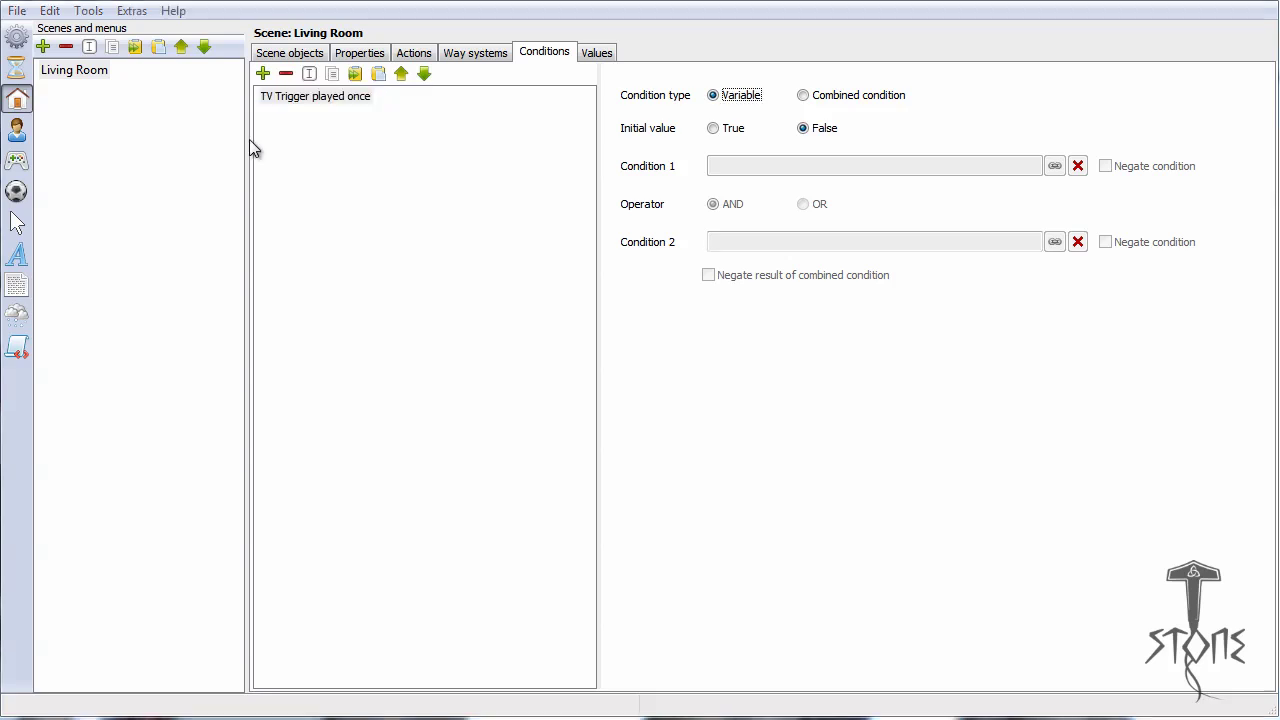
Step: Open the TV Trigger action area's action in the scene's way systems and enlarge its editing area
left_click(414, 53)
left_click(451, 56)
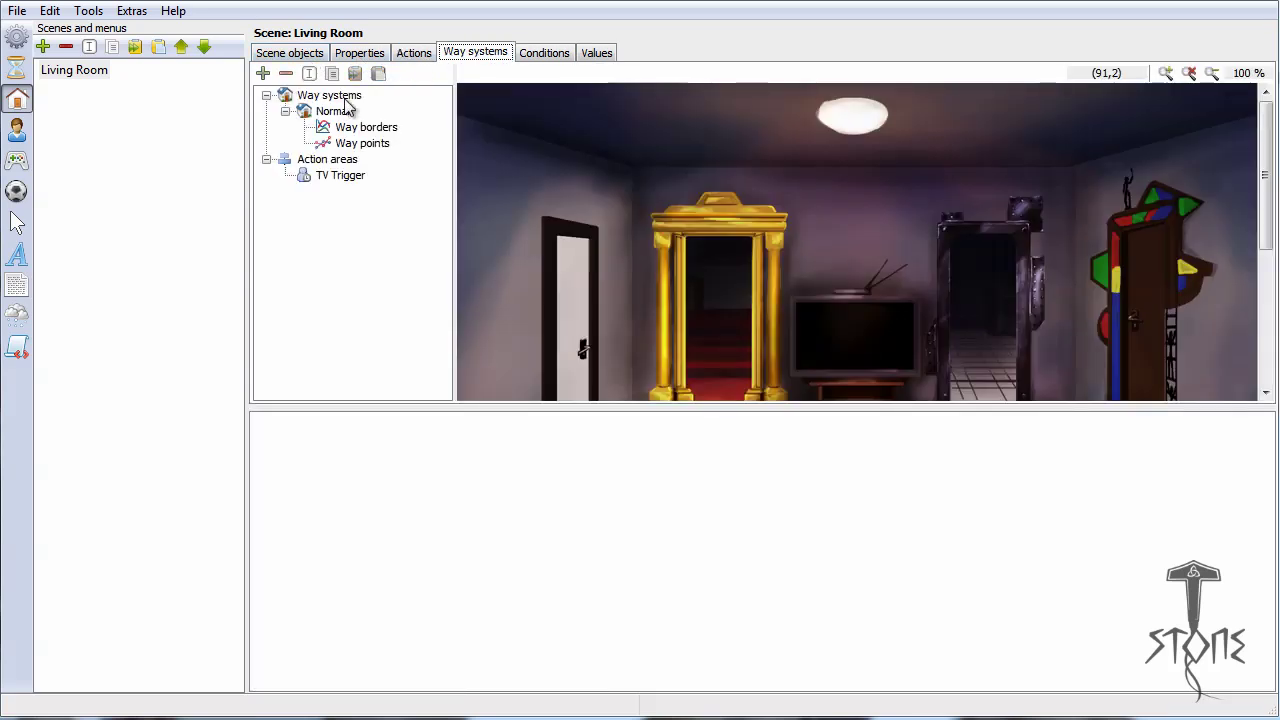
left_click(341, 176)
left_click(282, 481)
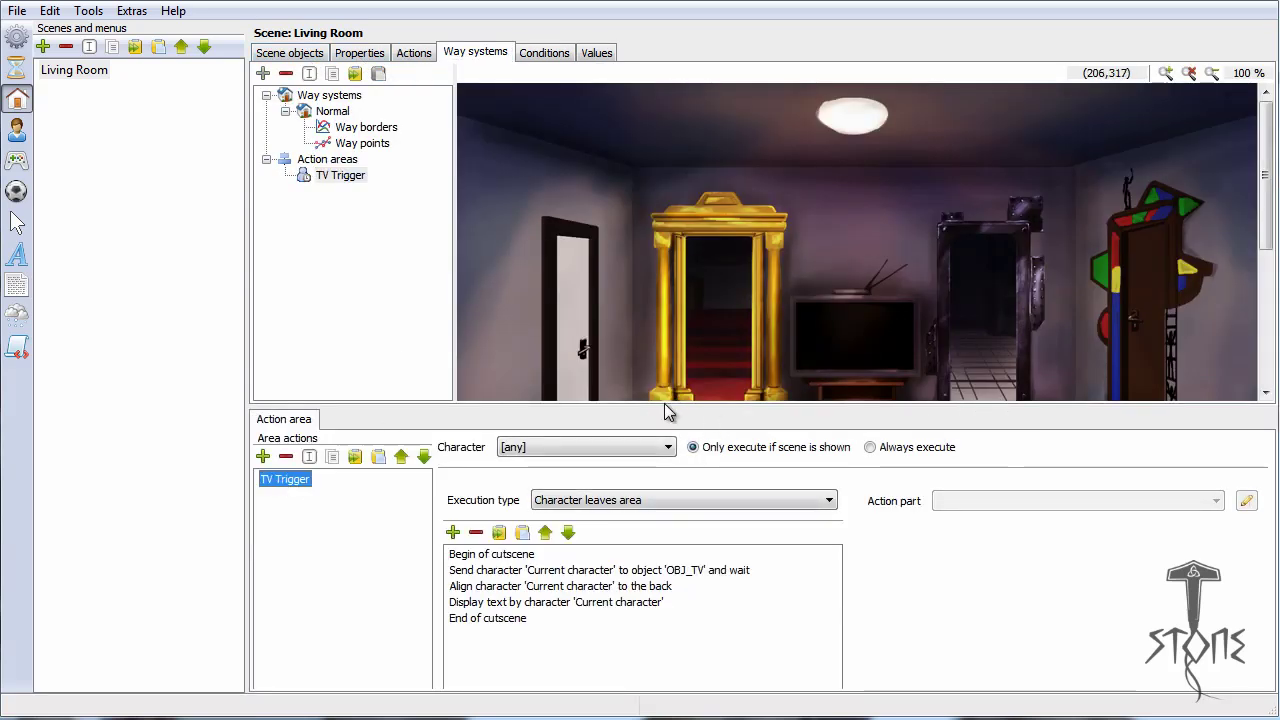
left_click_drag(664, 404, 695, 283)
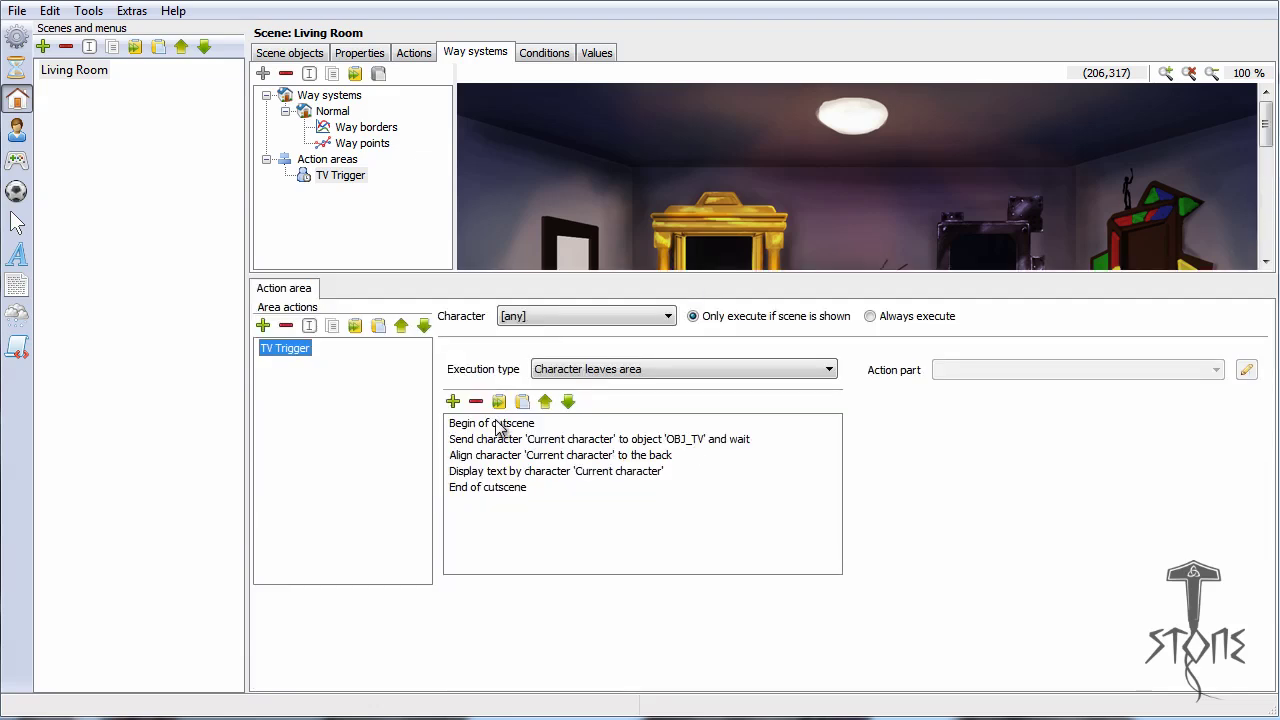
Step: Insert an If condition action part above Begin of cutscene in the TV Trigger action
left_click(499, 428)
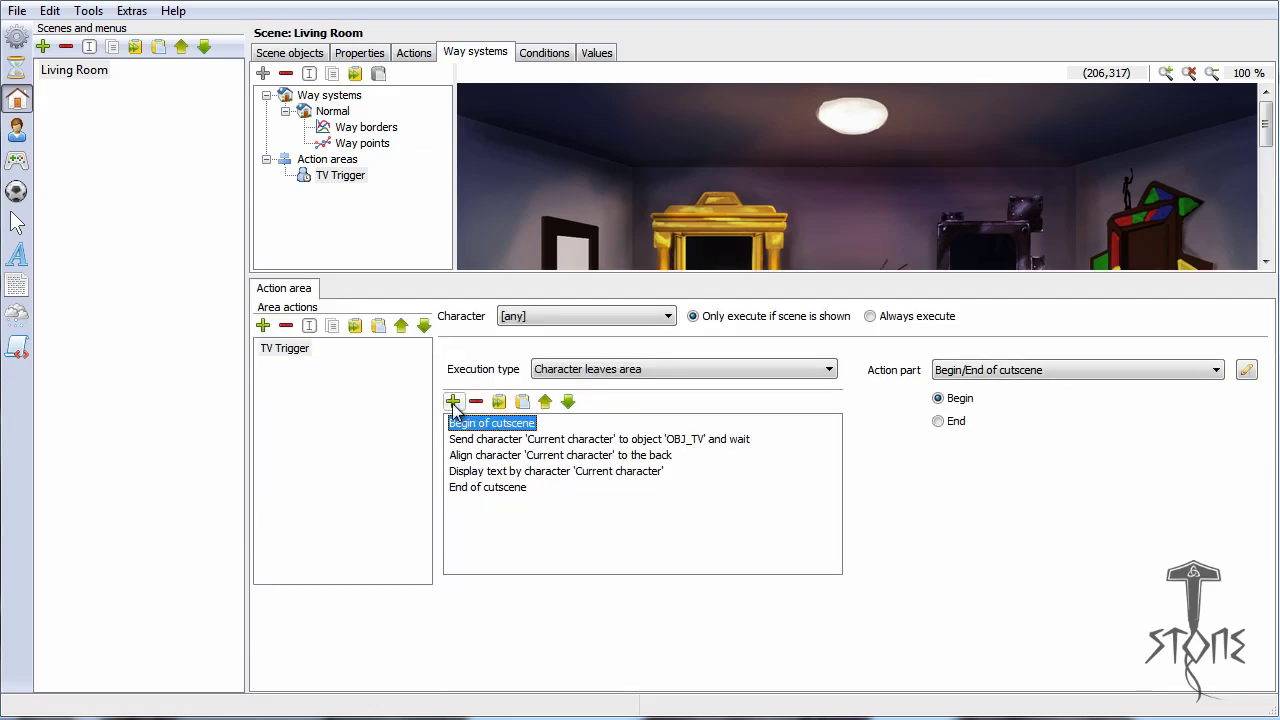
left_click(453, 401)
left_click(491, 440)
left_click(545, 401)
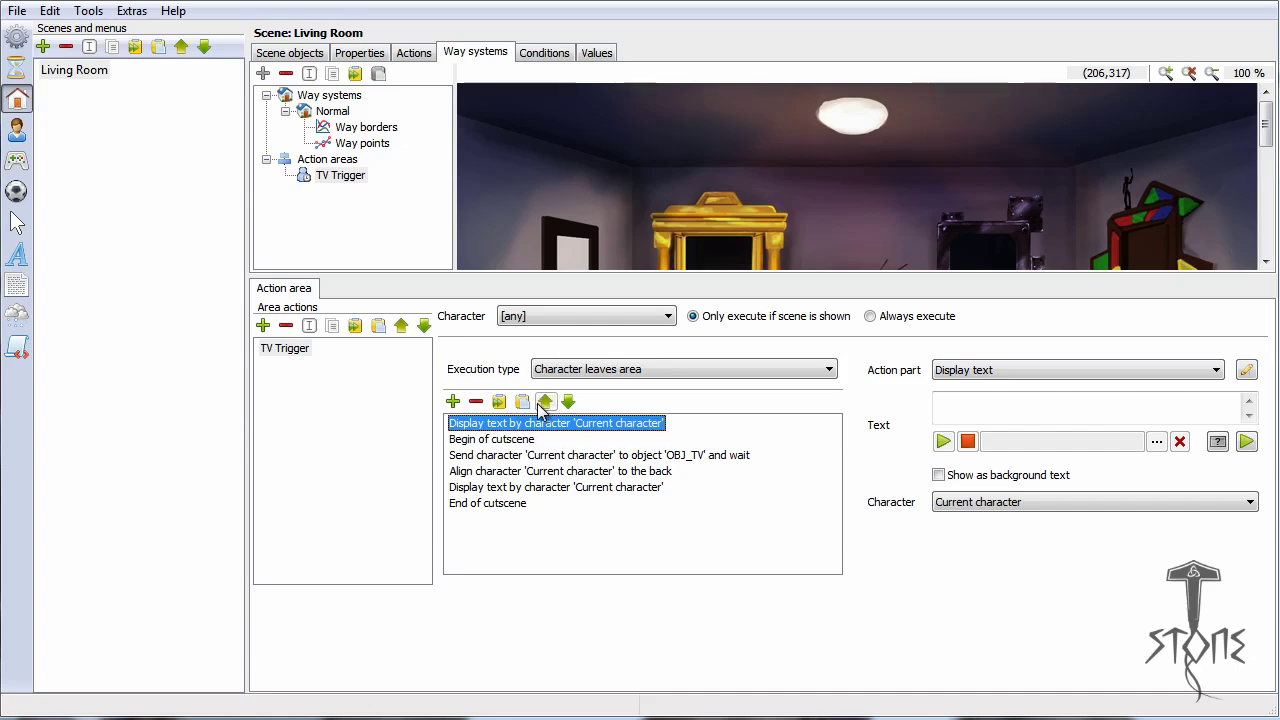
left_click(1045, 373)
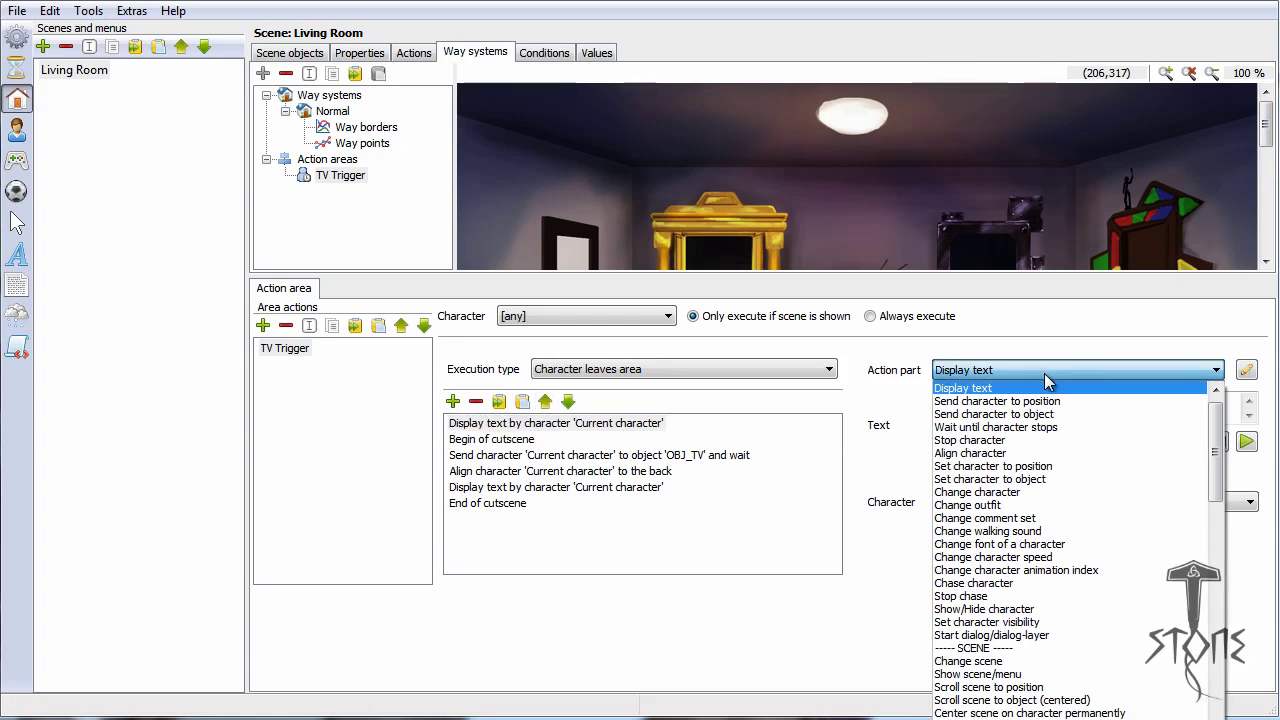
left_click_drag(1217, 446, 1220, 540)
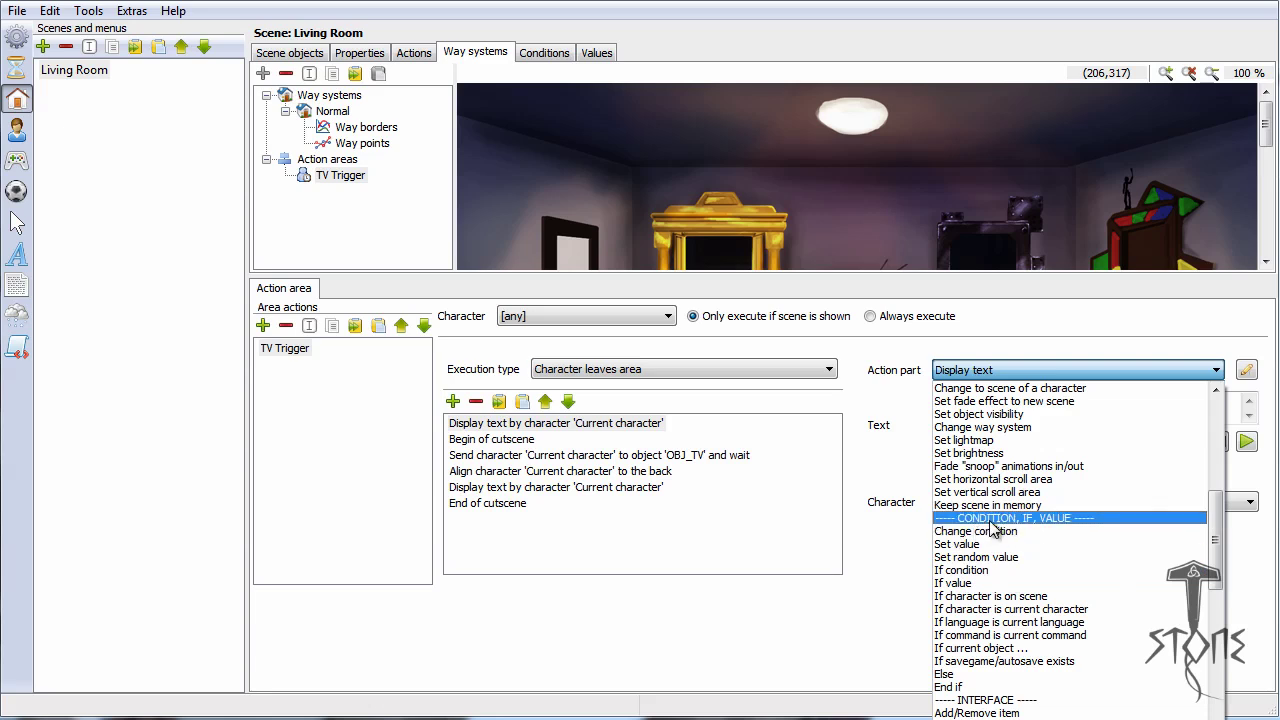
left_click(963, 571)
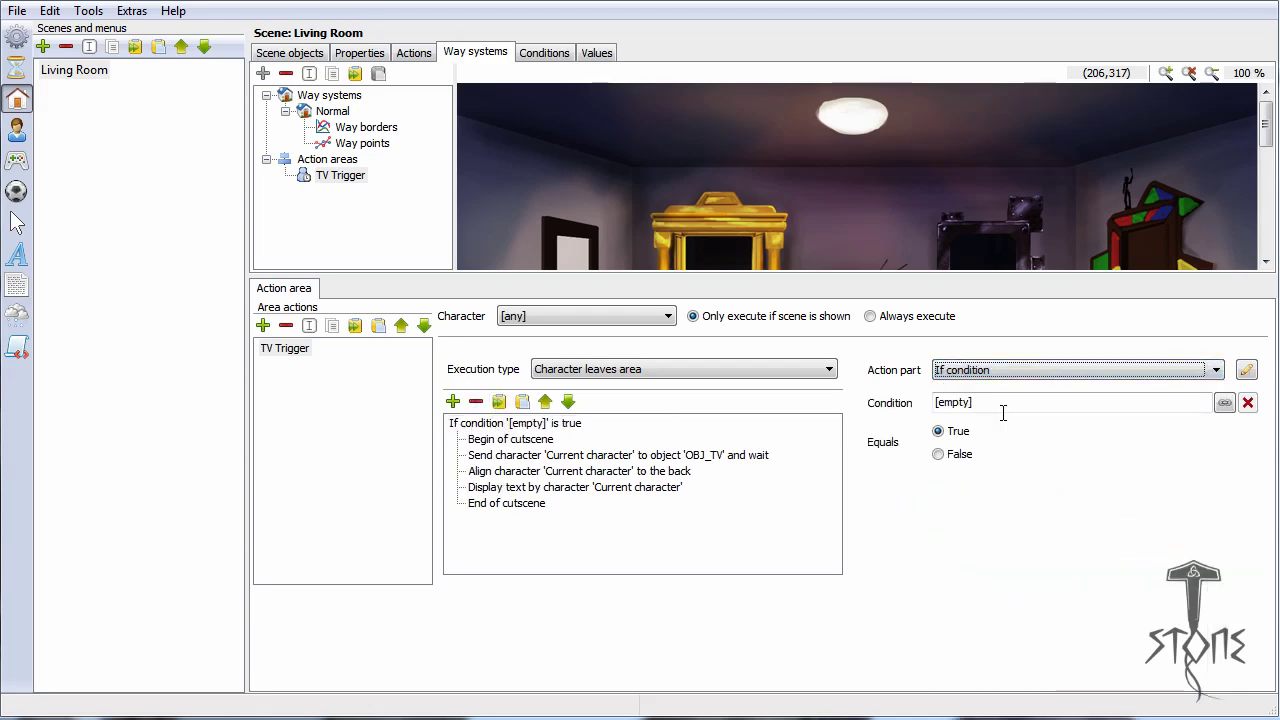
Step: Link the If condition to the Living Room scene's "TV Trigger played once" condition and make it equal False
left_click(1224, 402)
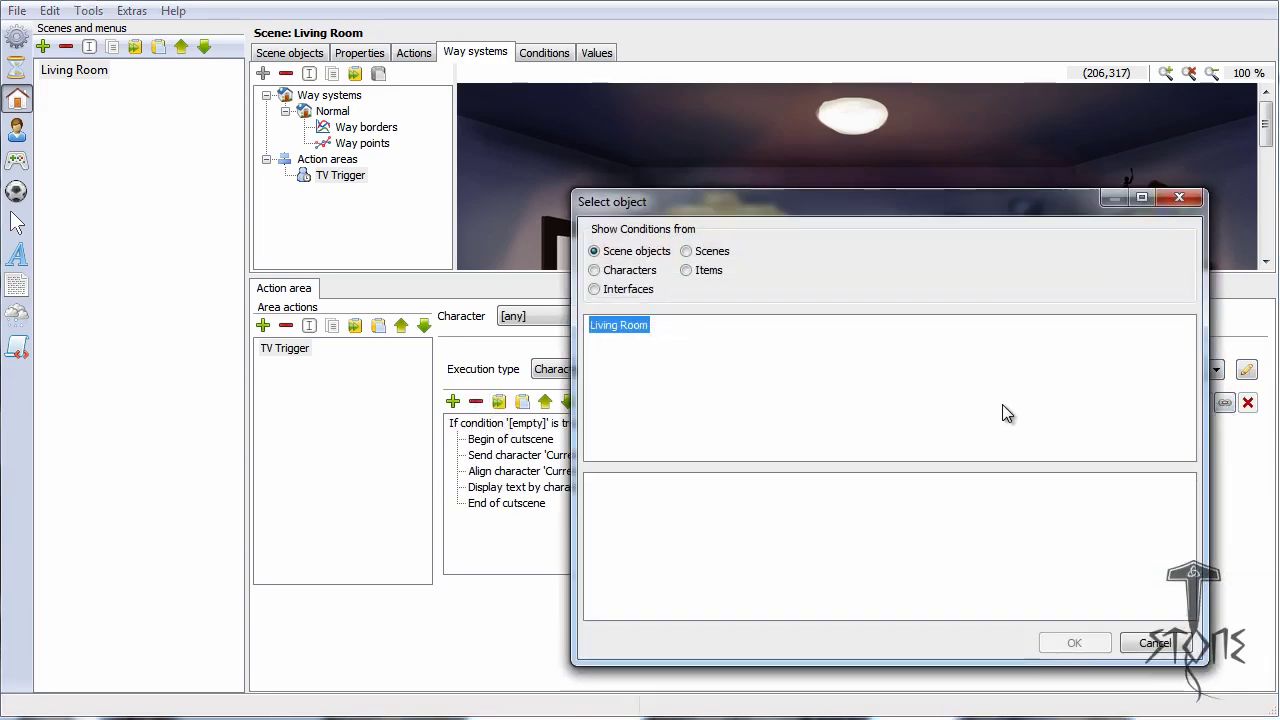
left_click(687, 252)
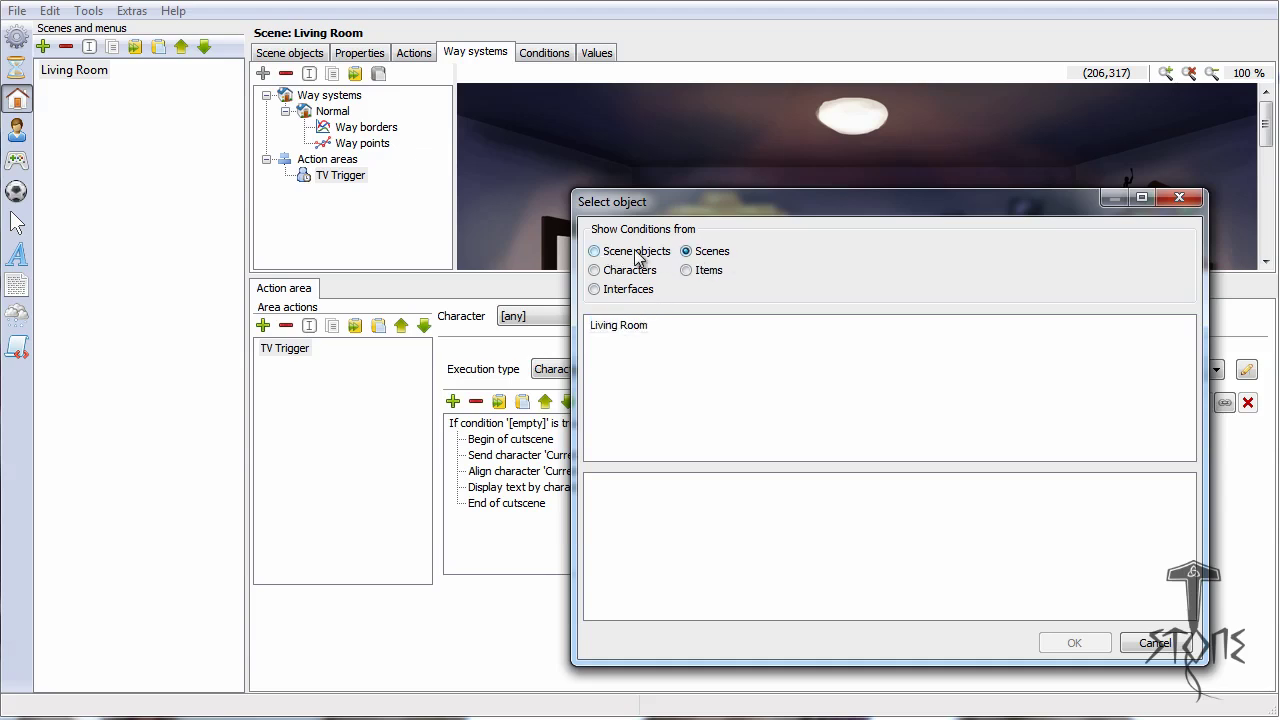
left_click(620, 327)
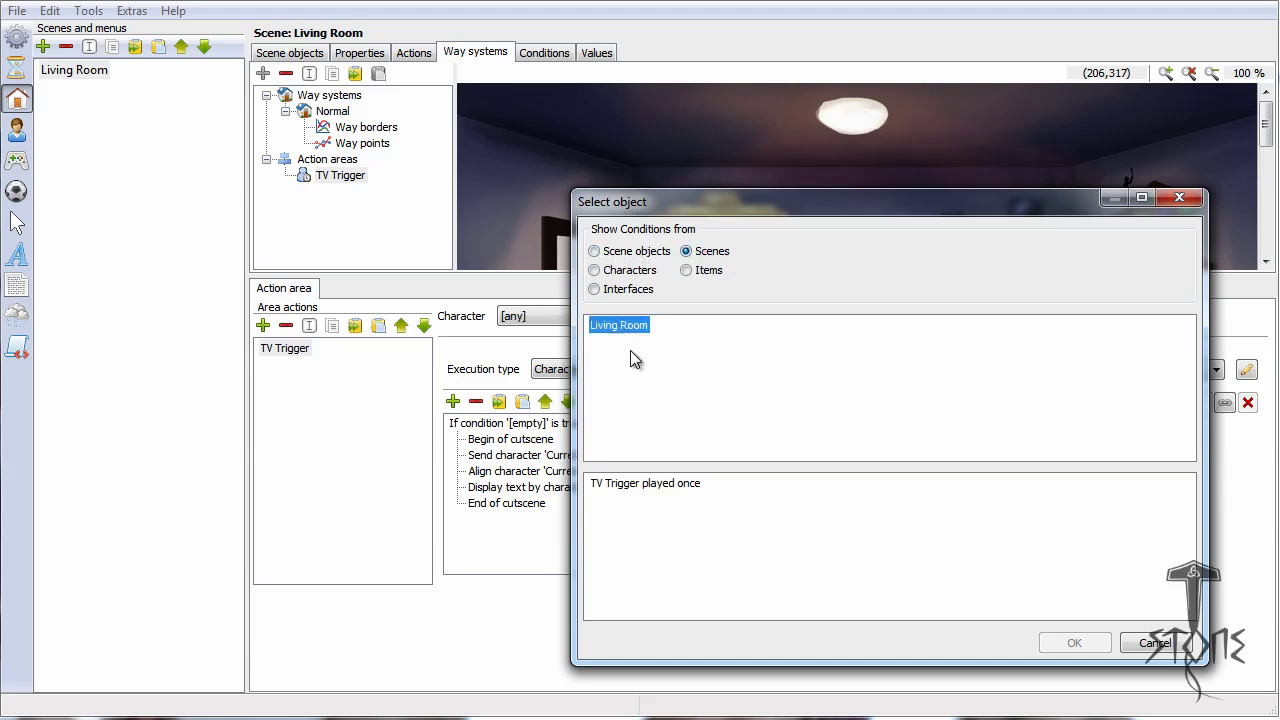
left_click(663, 485)
left_click(1074, 642)
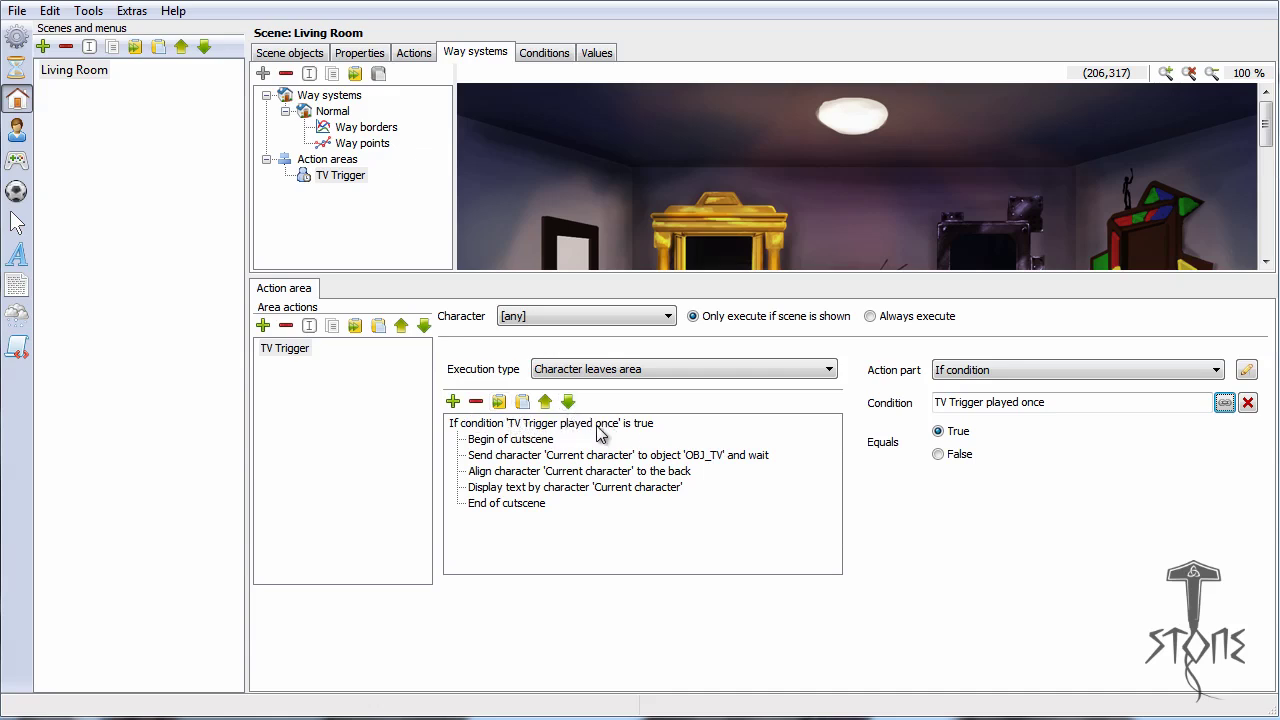
left_click(522, 530)
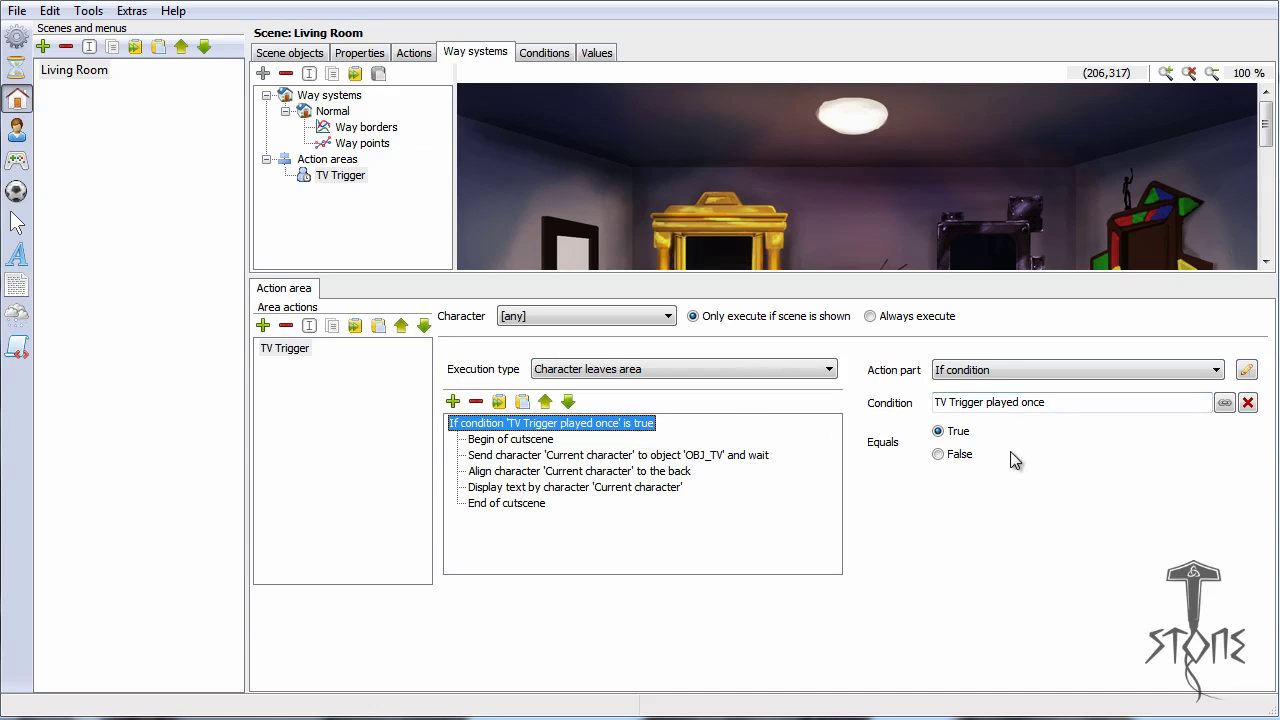
left_click(956, 458)
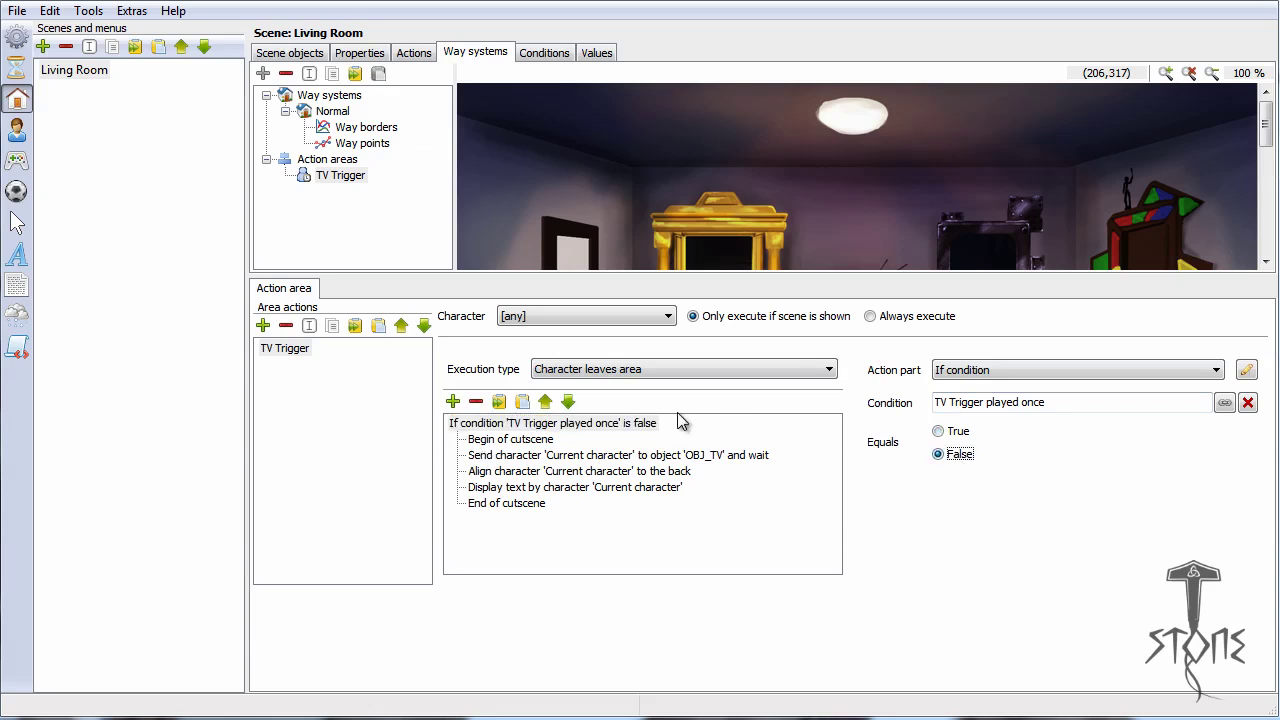
left_click(605, 425)
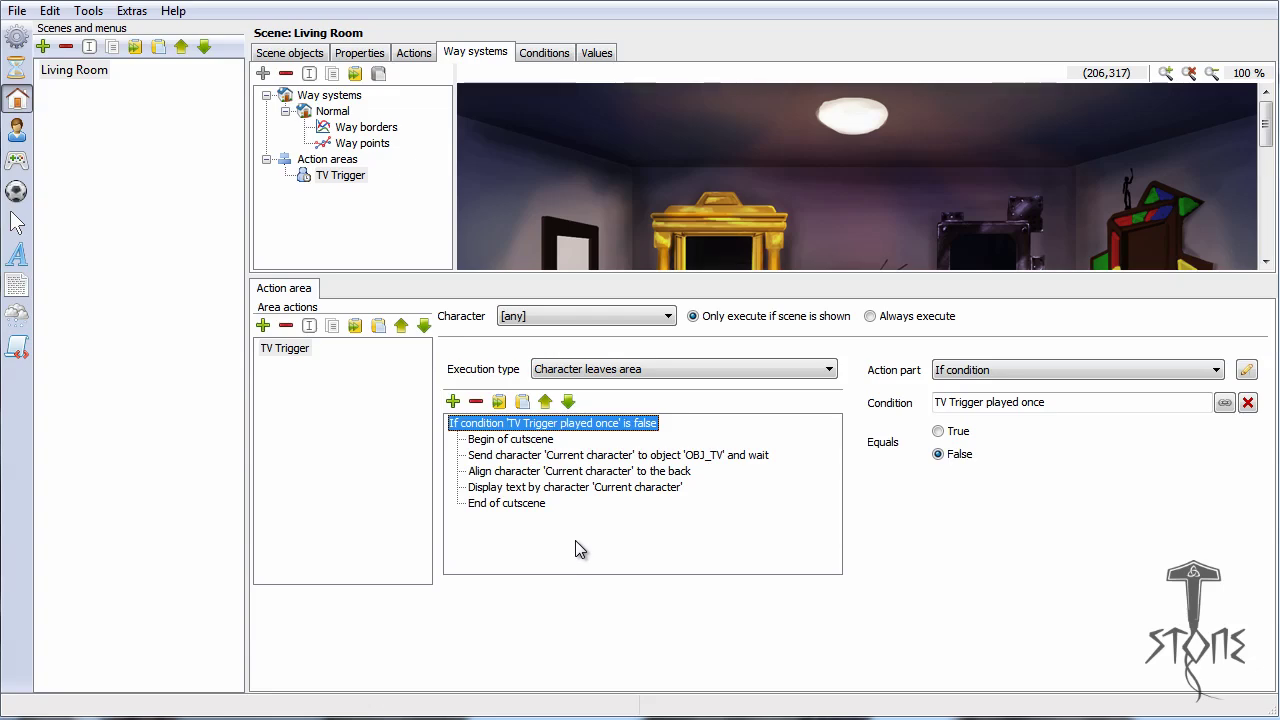
Step: Add an End if action part after End of cutscene
left_click(514, 503)
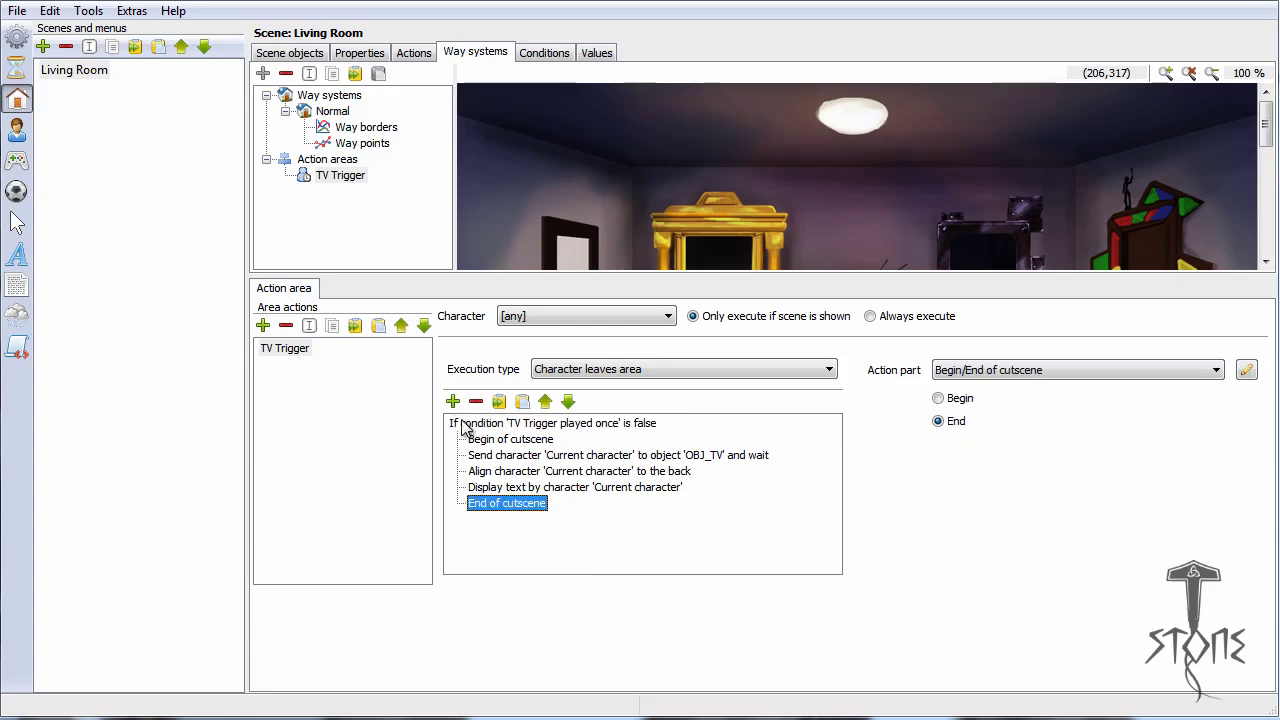
left_click(453, 401)
left_click(1095, 366)
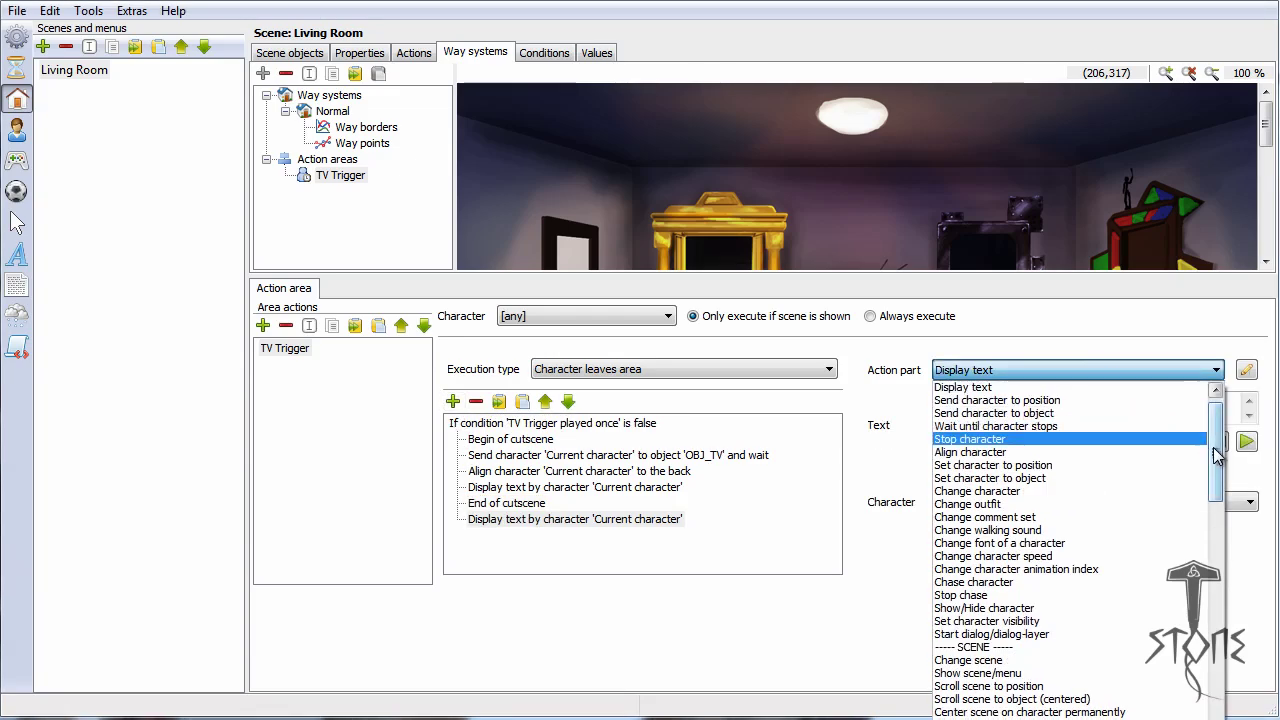
left_click_drag(1216, 455, 1220, 558)
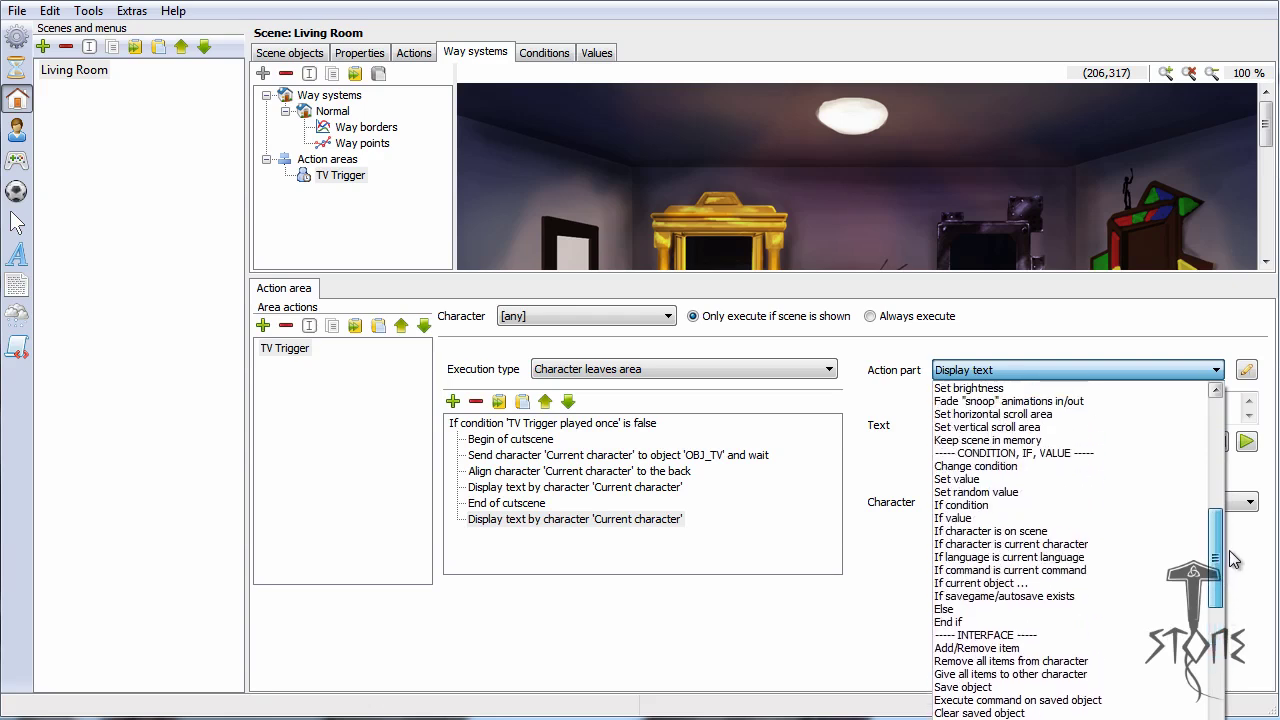
left_click(942, 622)
Step: Review the TV Trigger action parts from the If condition through End if
left_click(490, 425)
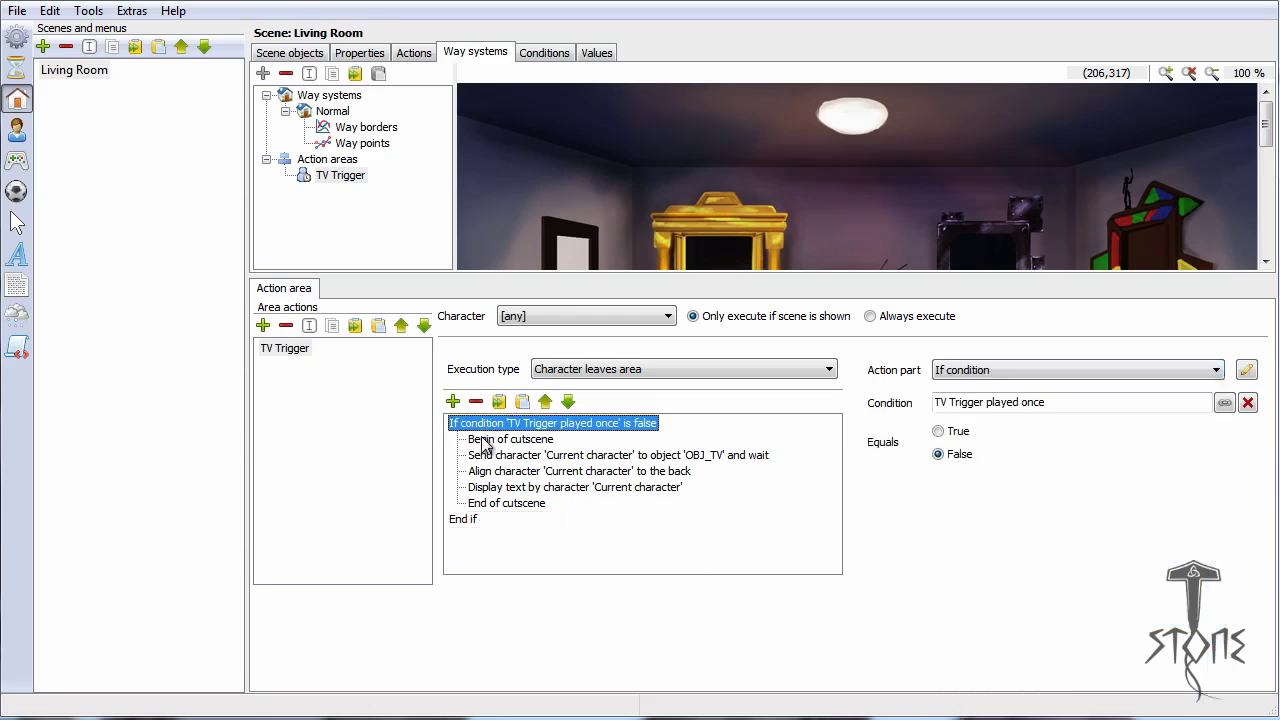
left_click(488, 440)
left_click(487, 456)
left_click(487, 472)
left_click(487, 488)
left_click(488, 504)
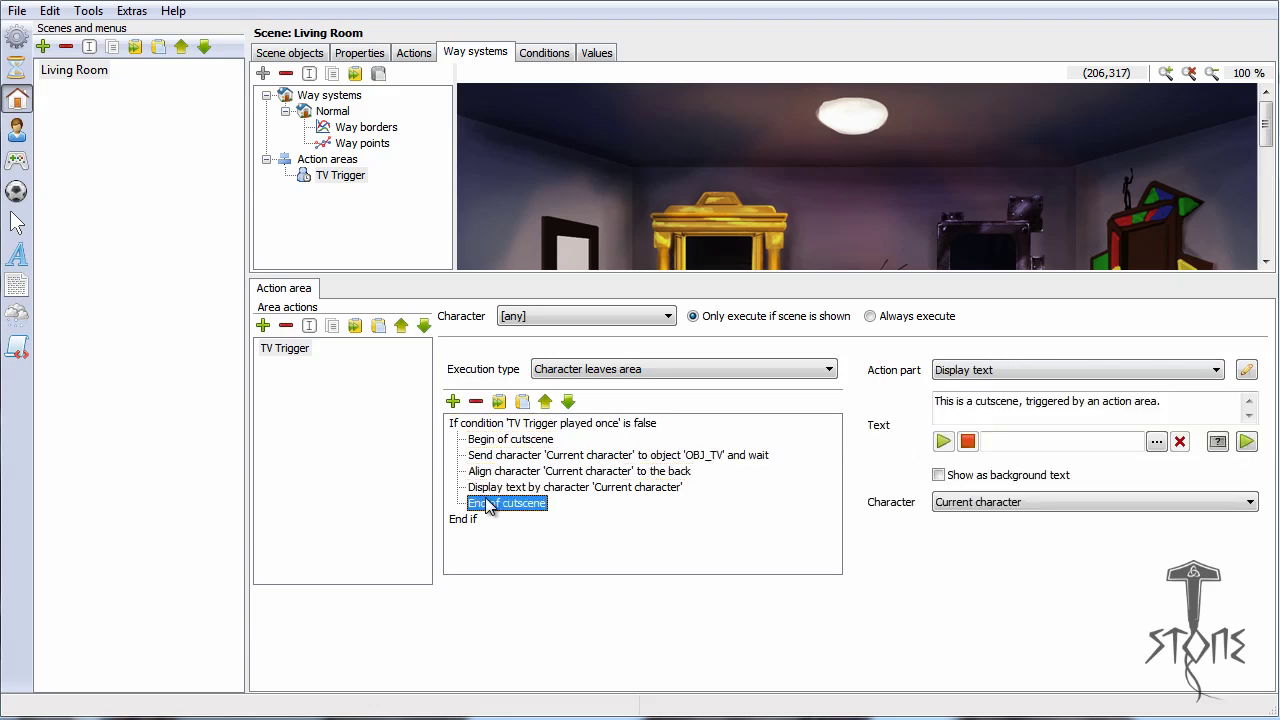
left_click(480, 520)
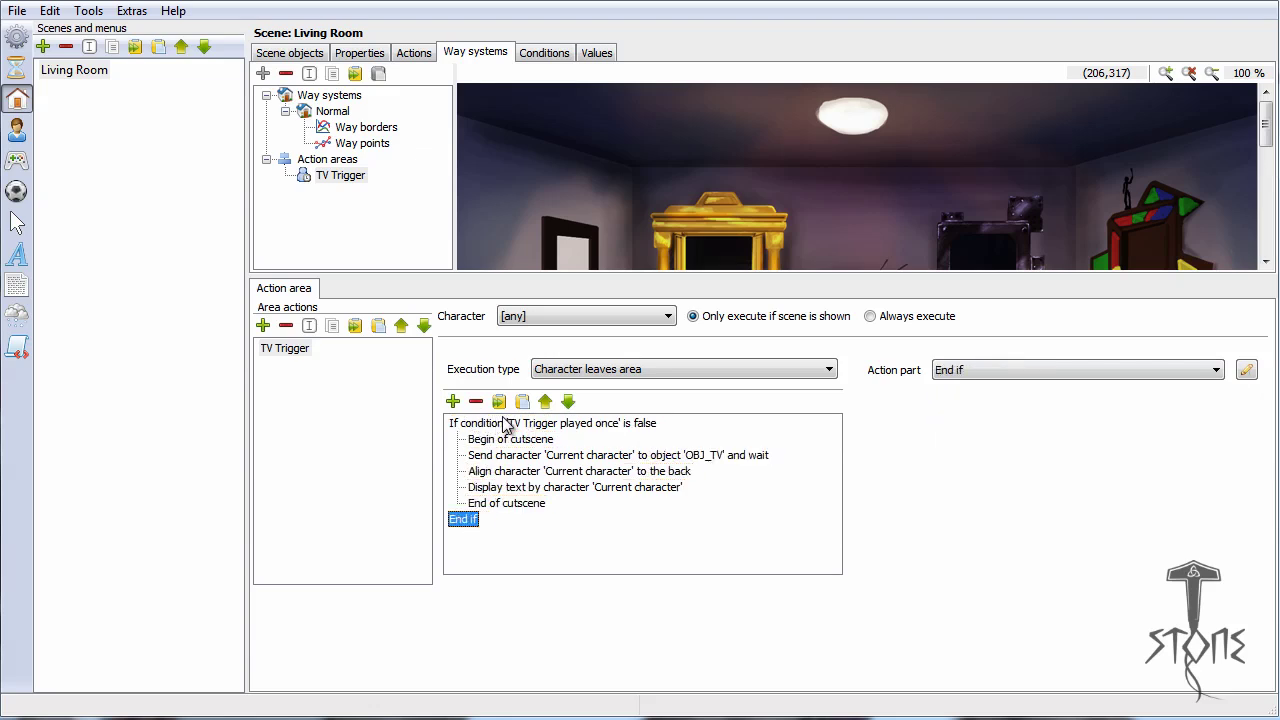
Step: Paste a copy of the If condition and End if pair above the existing cutscene block
left_click(530, 425)
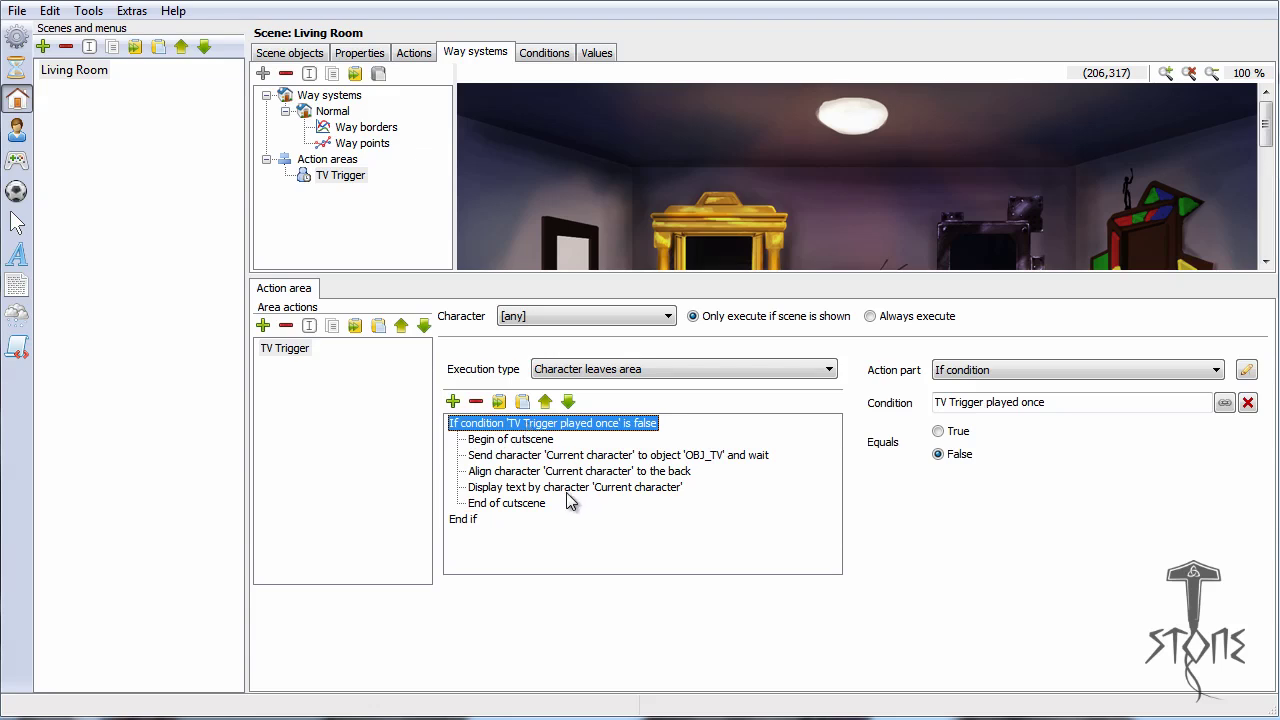
key("ctrl+v")
left_click(475, 537)
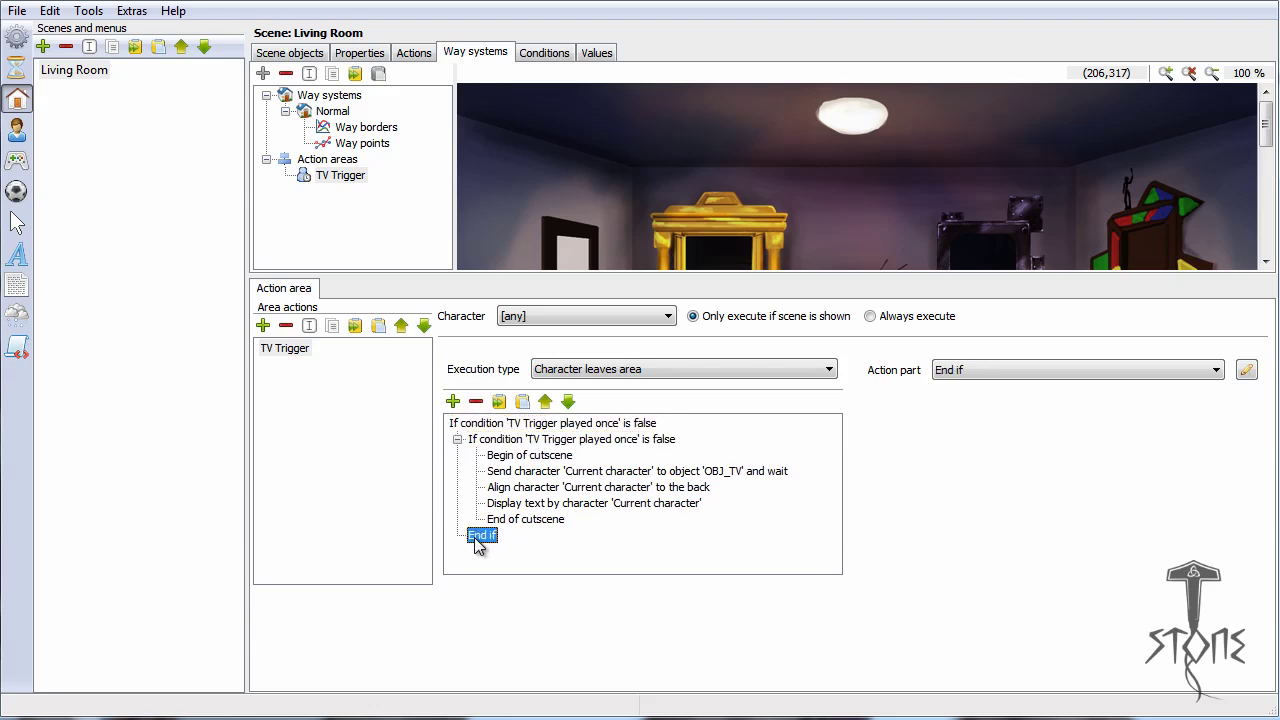
left_click(533, 424)
key("ctrl+v")
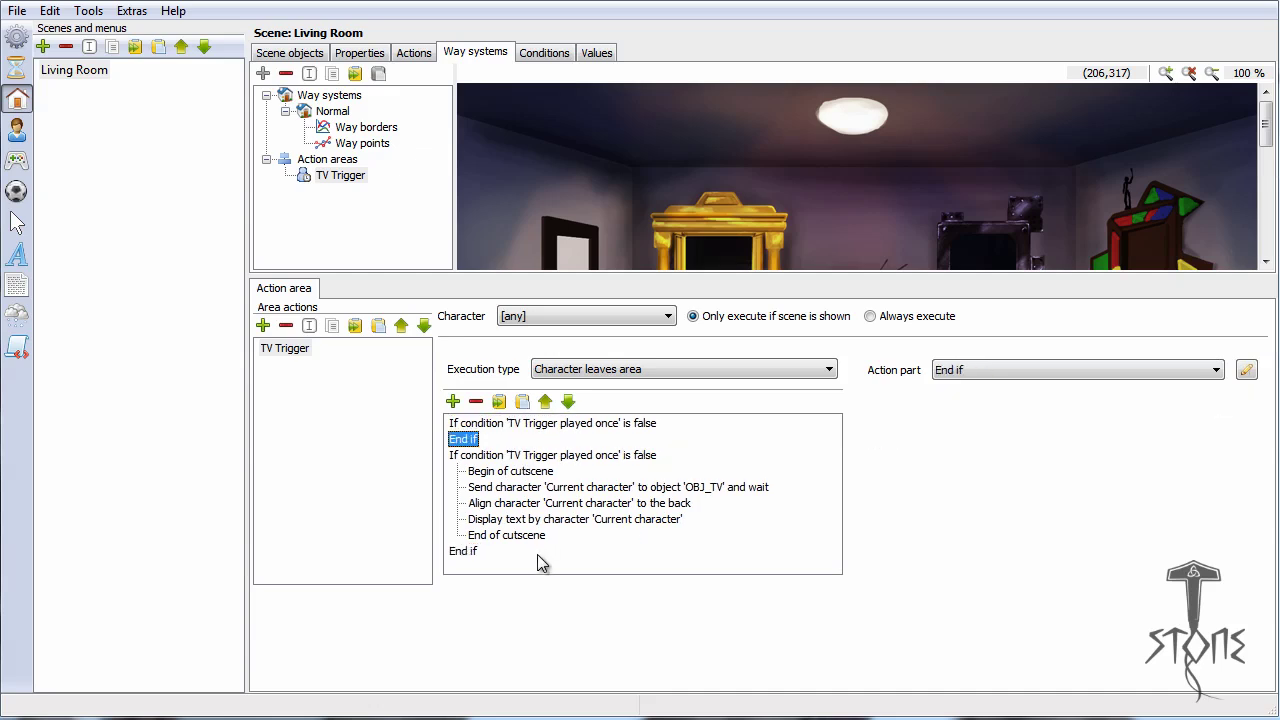
Step: Set the upper, empty If condition to equal True, and delete it together with its End if
left_click(517, 423)
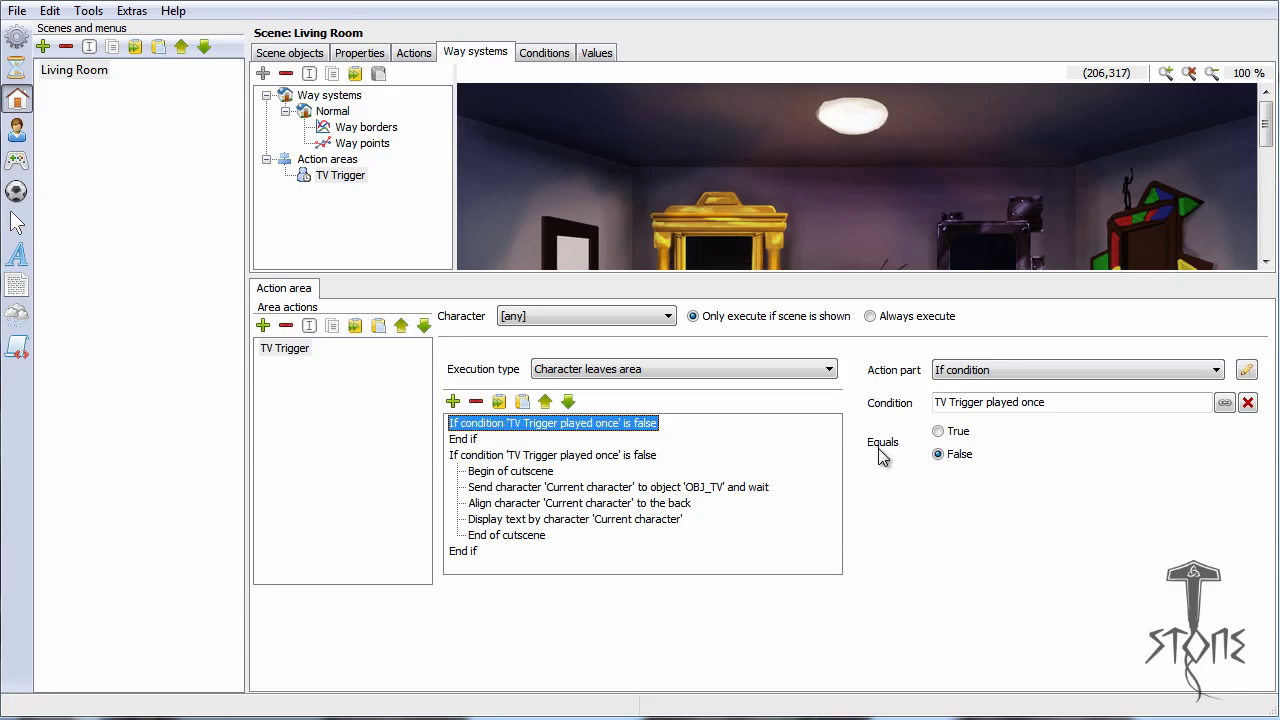
left_click(950, 432)
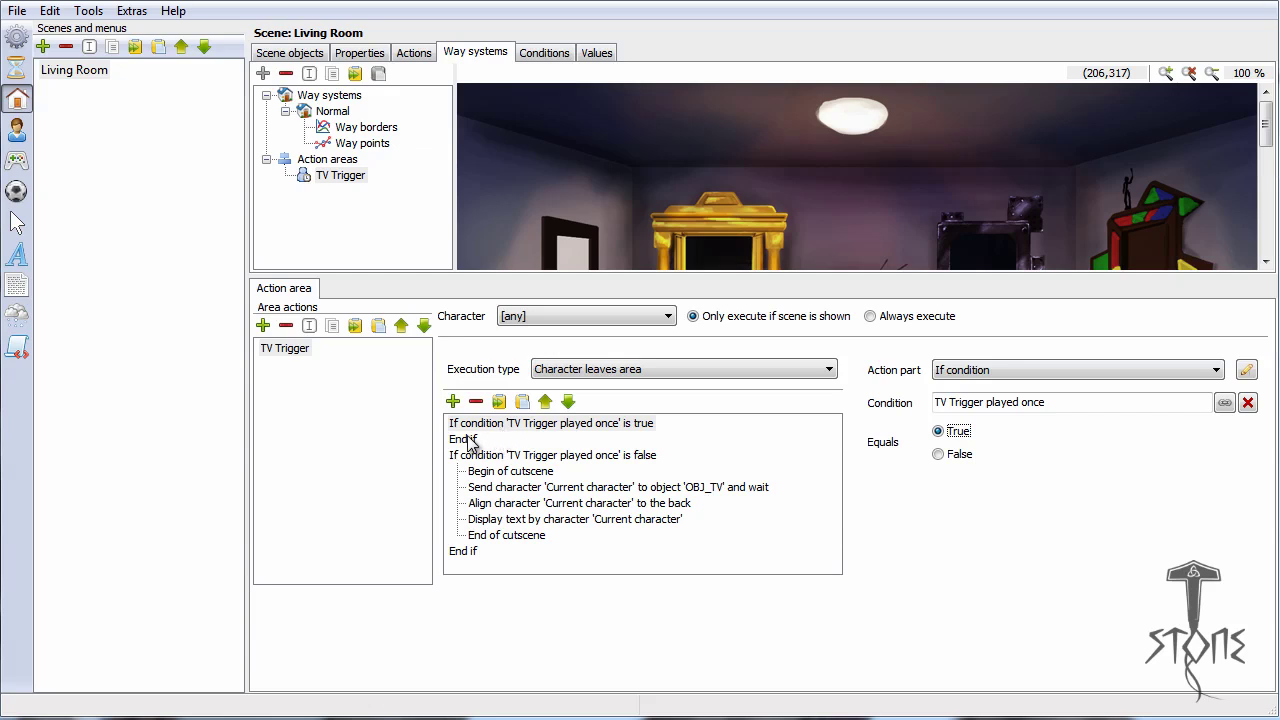
left_click(476, 401)
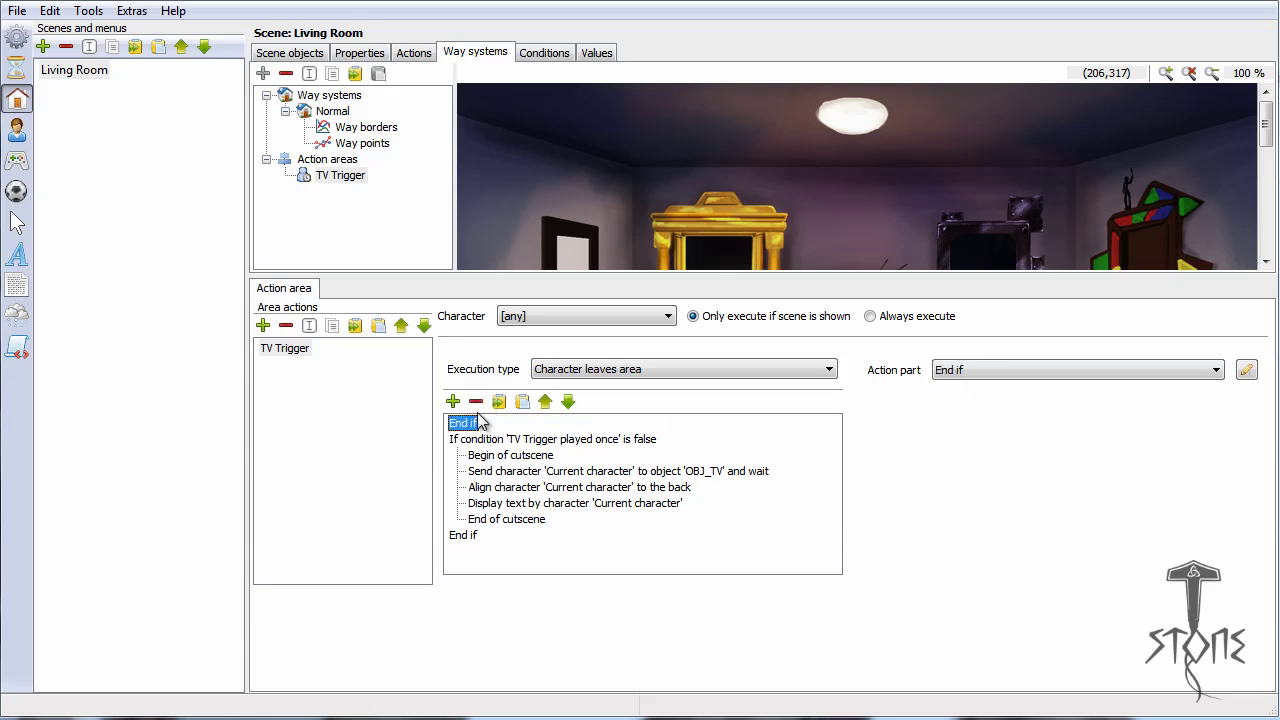
left_click(477, 402)
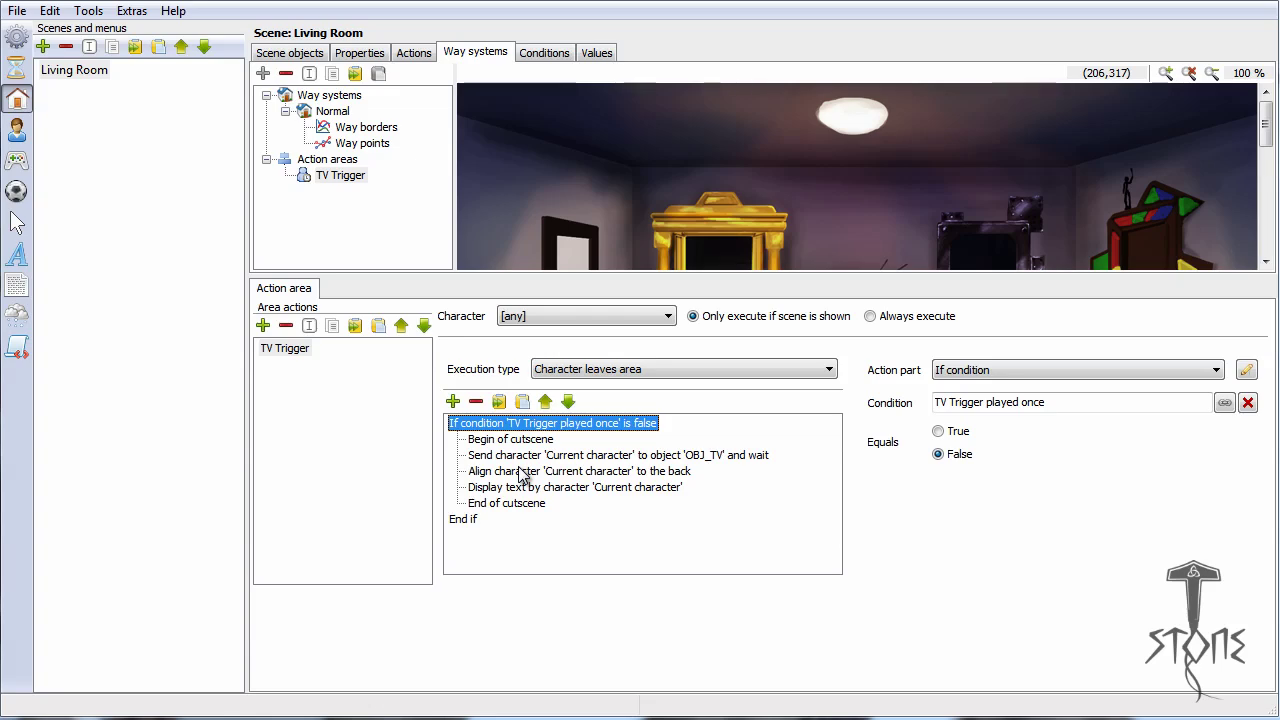
Step: Run the game and walk the character across the floor in front of the TV to test the trigger
left_click(129, 12)
left_click(198, 184)
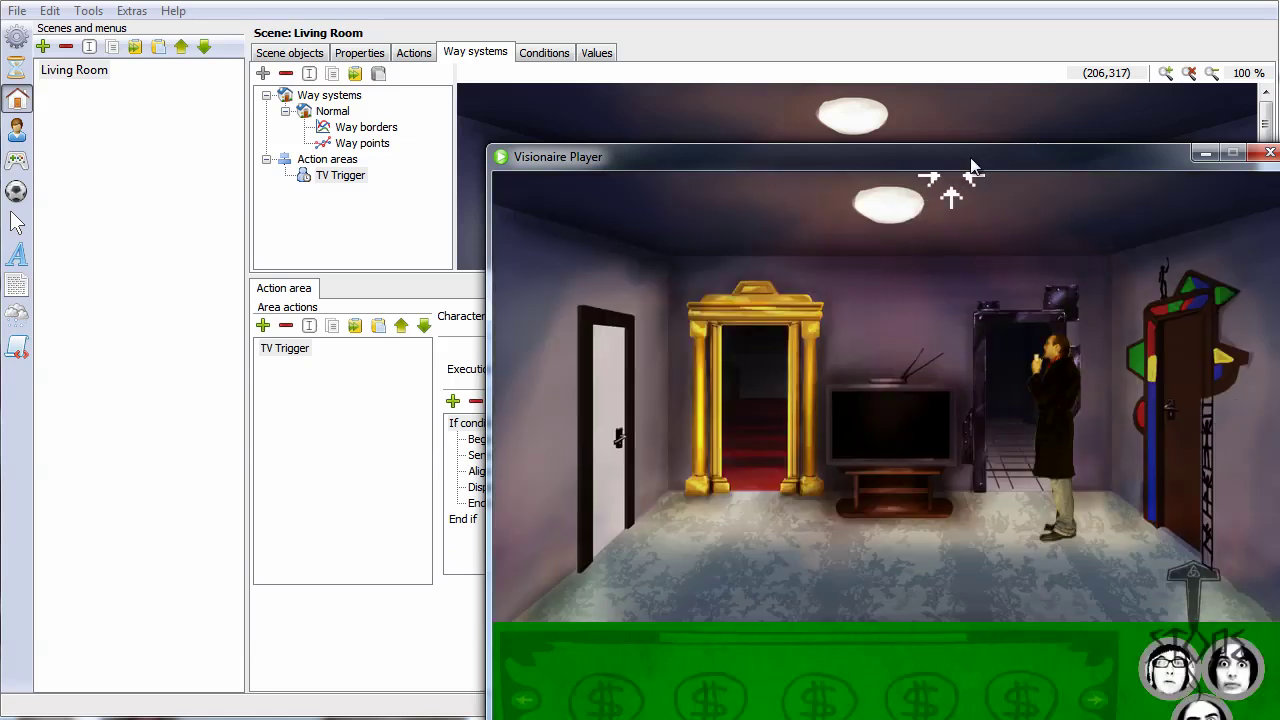
left_click_drag(972, 156, 748, 32)
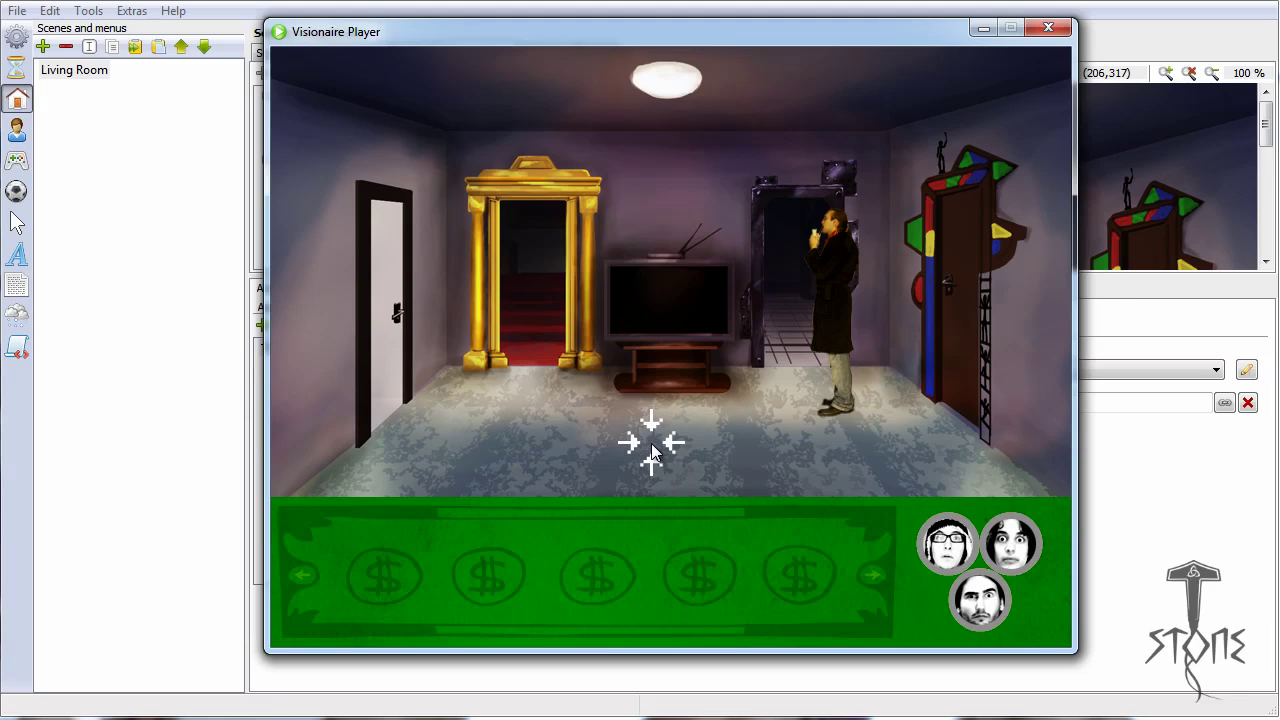
left_click(651, 444)
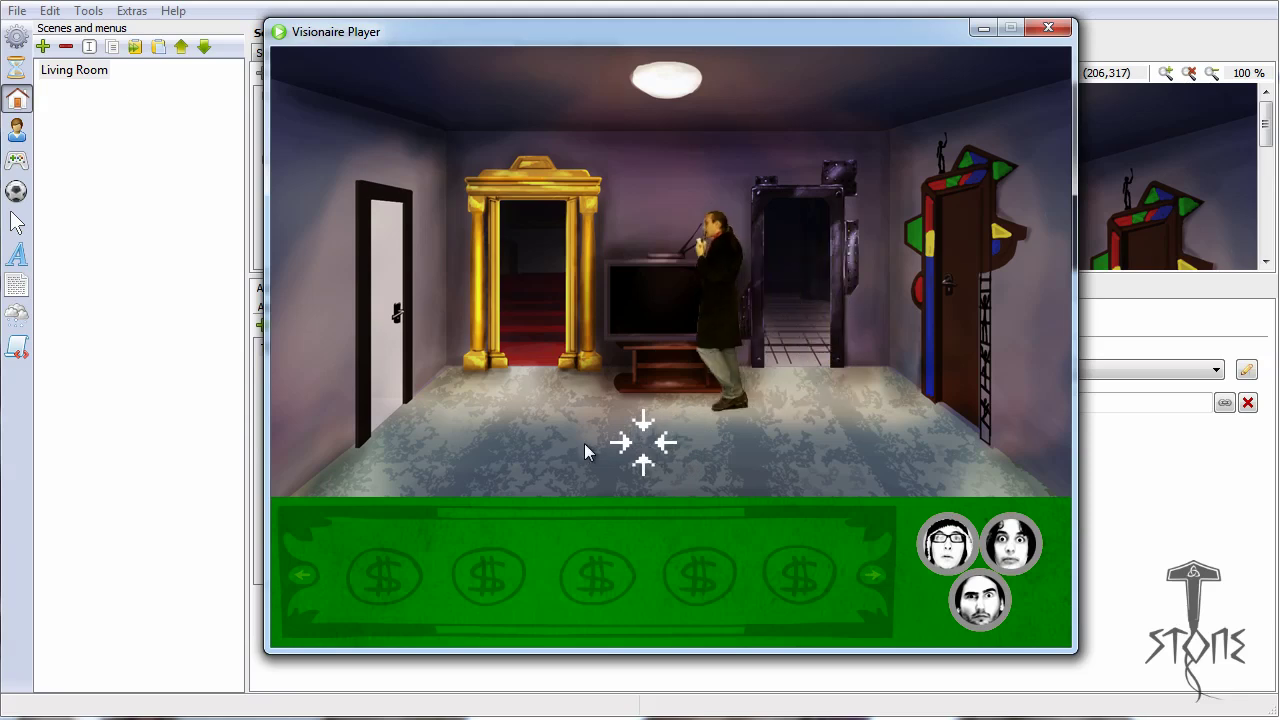
left_click(433, 438)
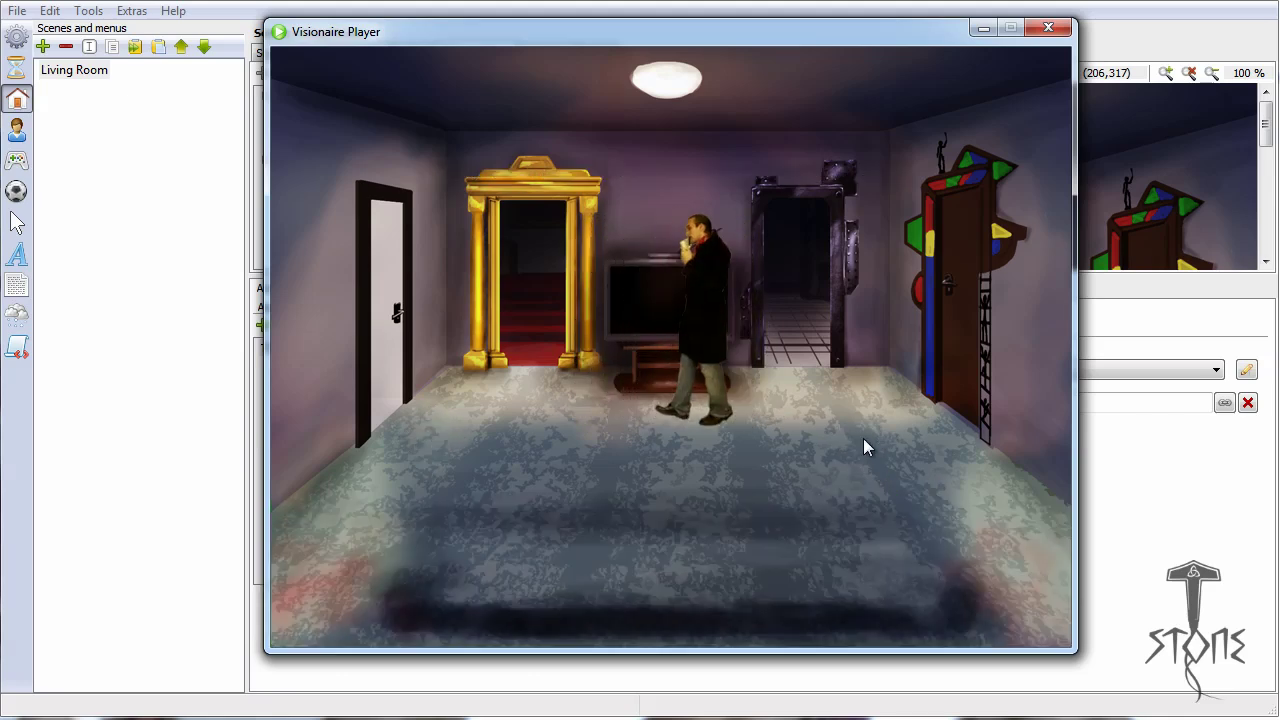
Step: Close the running game and insert a Change condition action part after the Display text part in the TV Trigger cutscene
left_click(1047, 29)
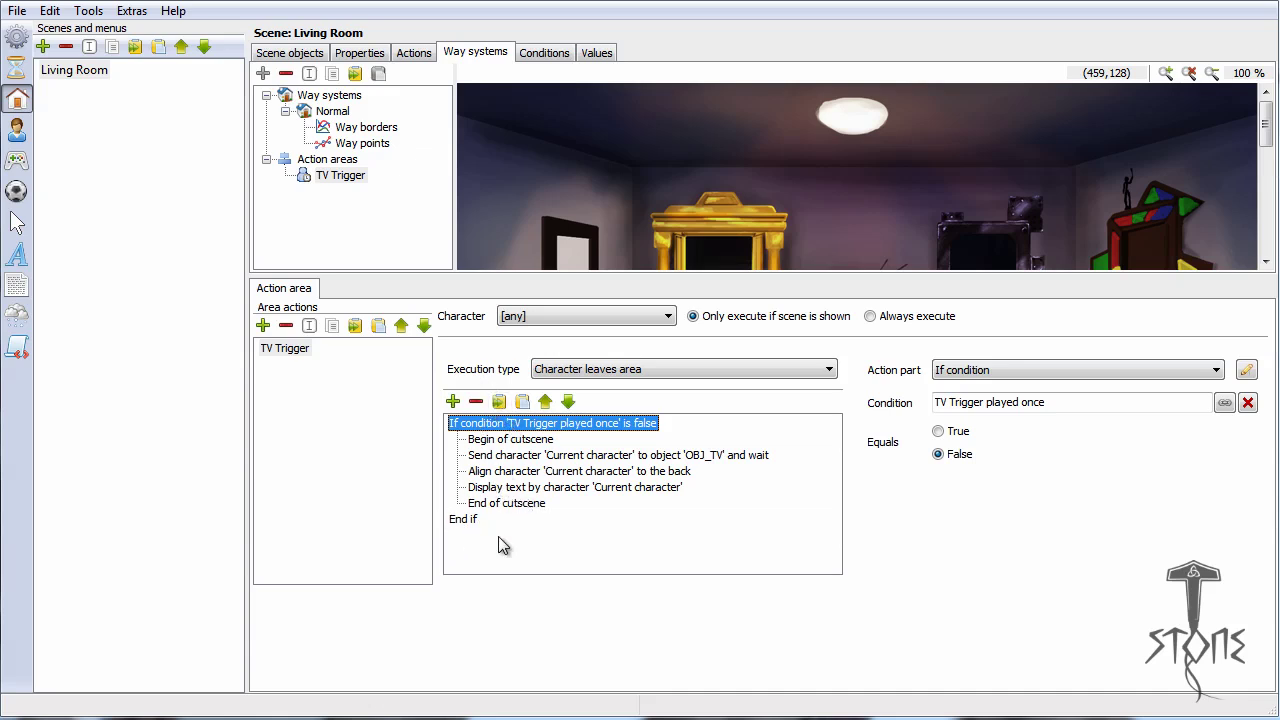
left_click(530, 487)
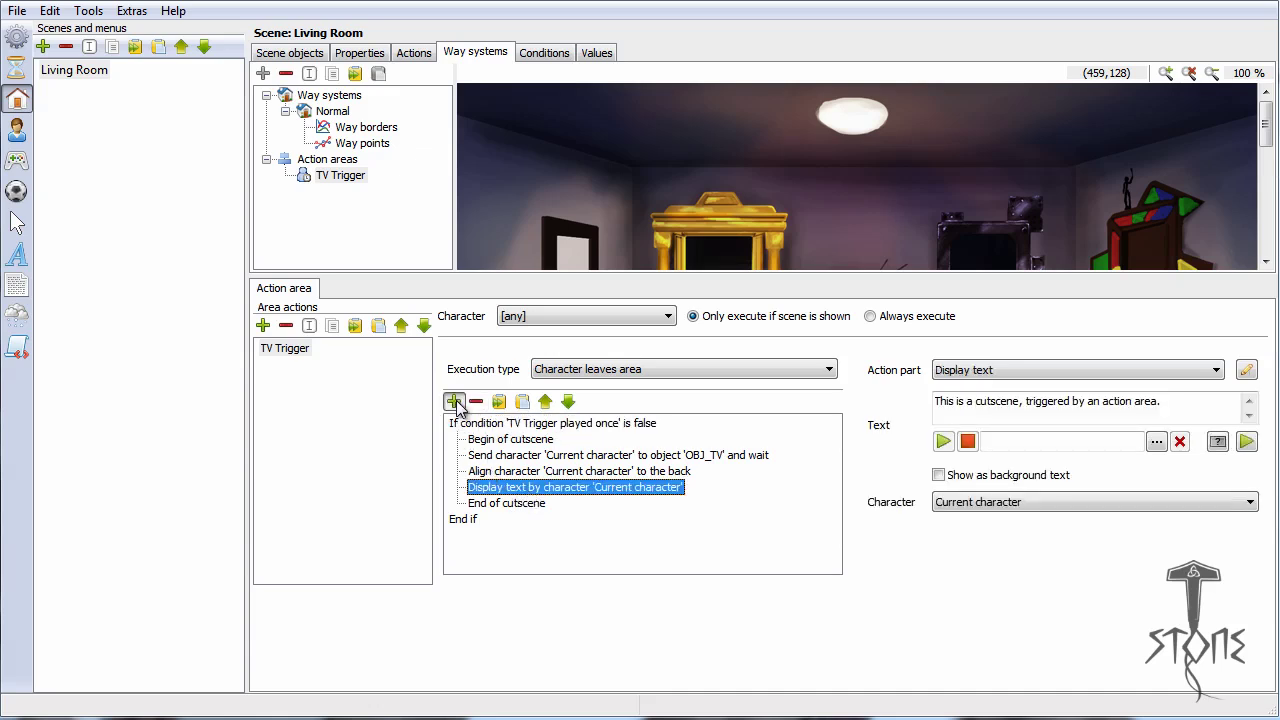
left_click(453, 401)
left_click(505, 507)
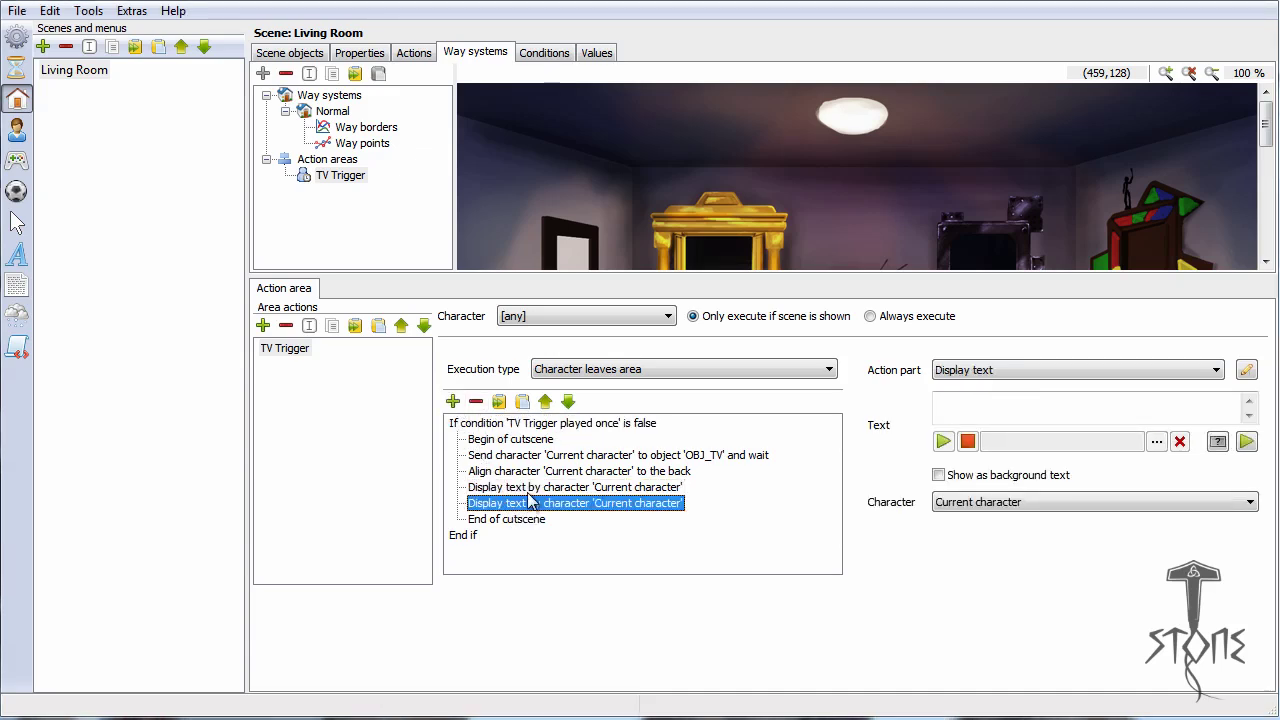
left_click(1106, 372)
left_click_drag(1220, 445, 1216, 565)
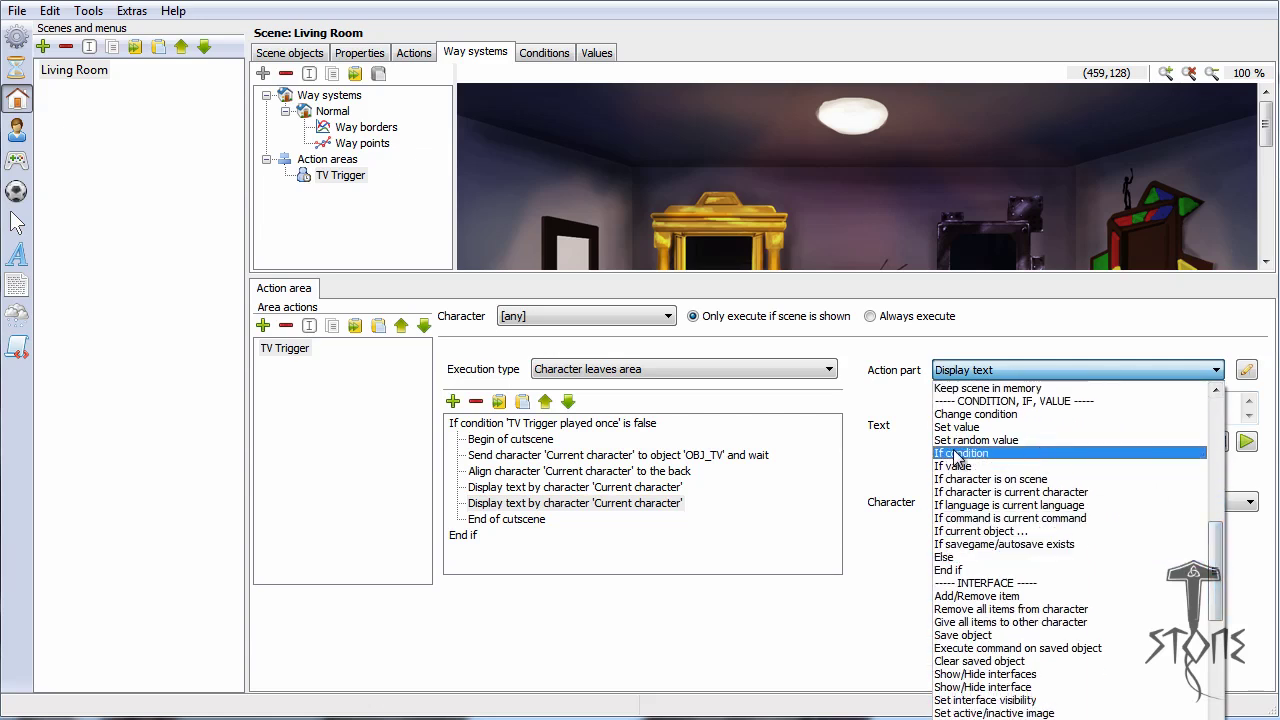
left_click(968, 414)
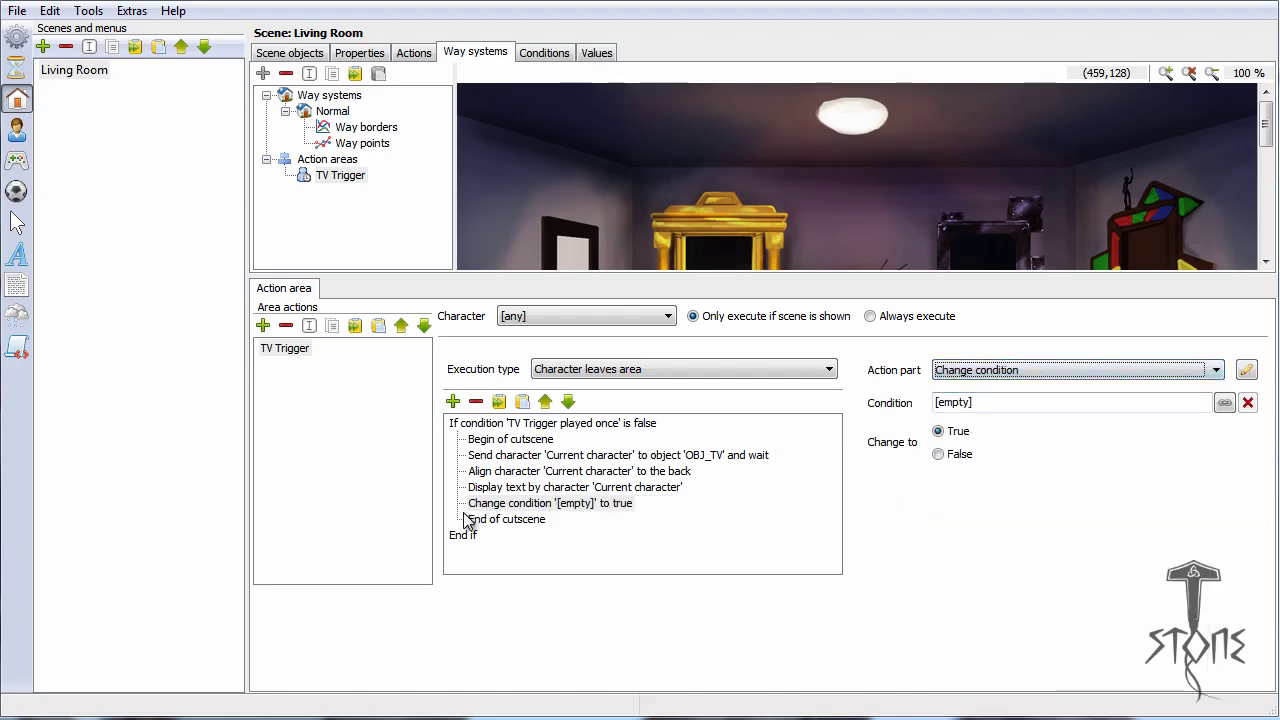
Step: Link the Change condition part to the Living Room scene's "TV Trigger played once" condition
left_click(1224, 402)
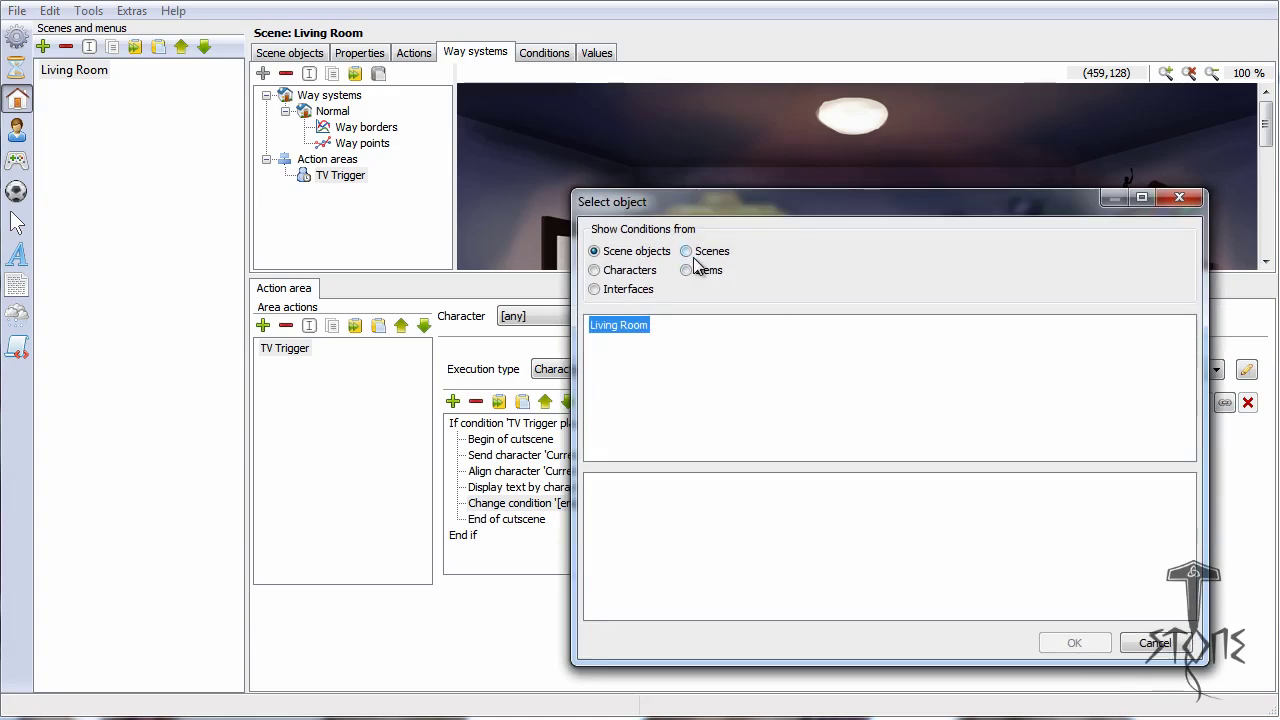
left_click(690, 252)
left_click(625, 329)
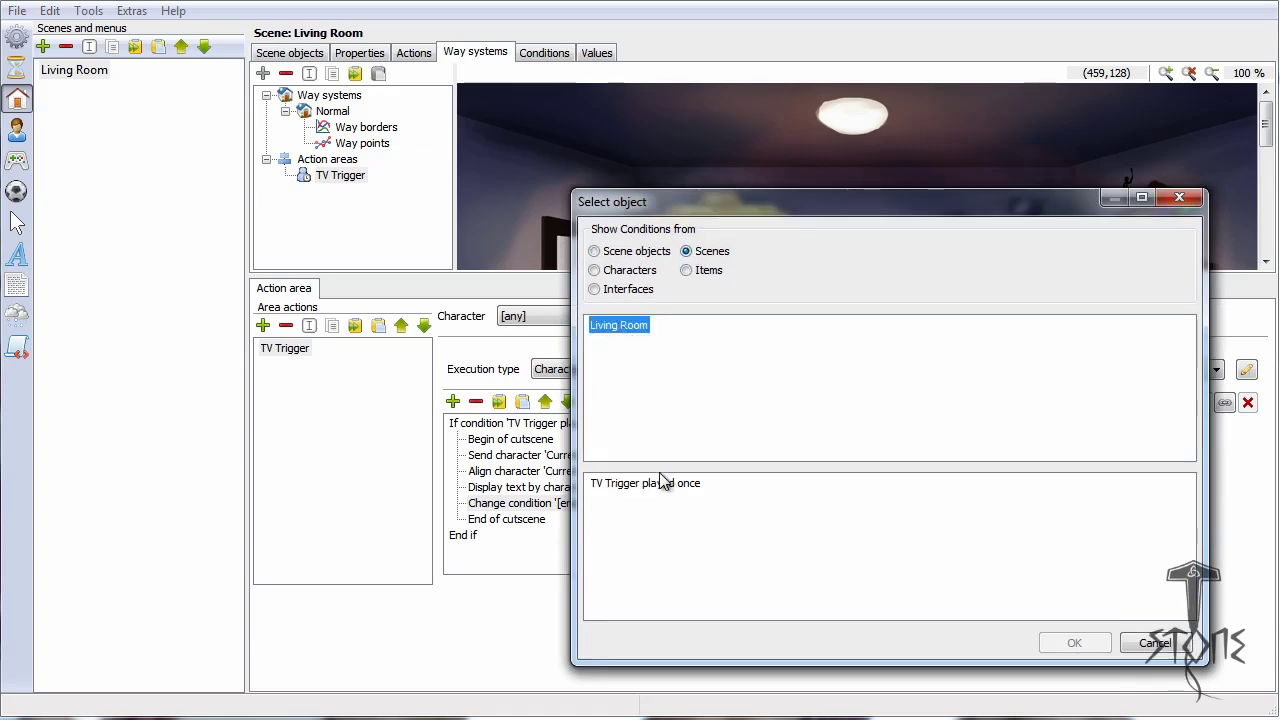
left_click(650, 484)
left_click(1068, 643)
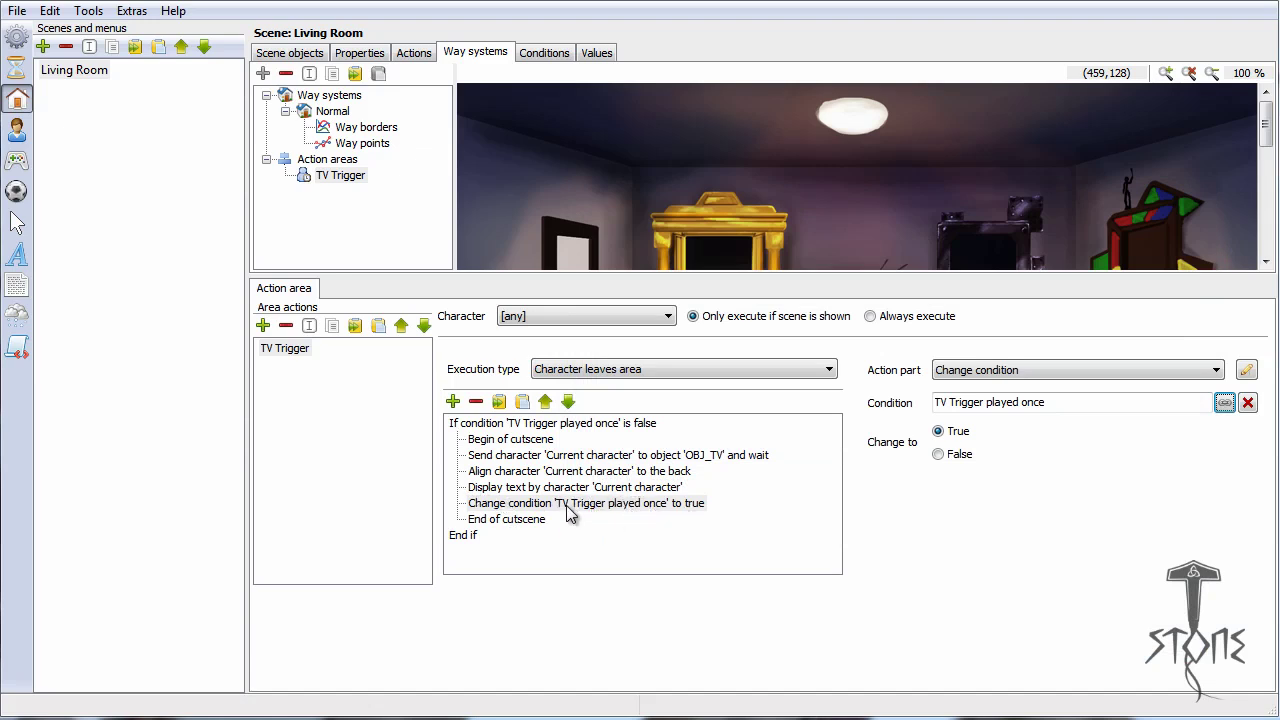
Step: Run the game, walk the character back and forth past the TV to test whether the cutscene repeats, and close the game
left_click(131, 11)
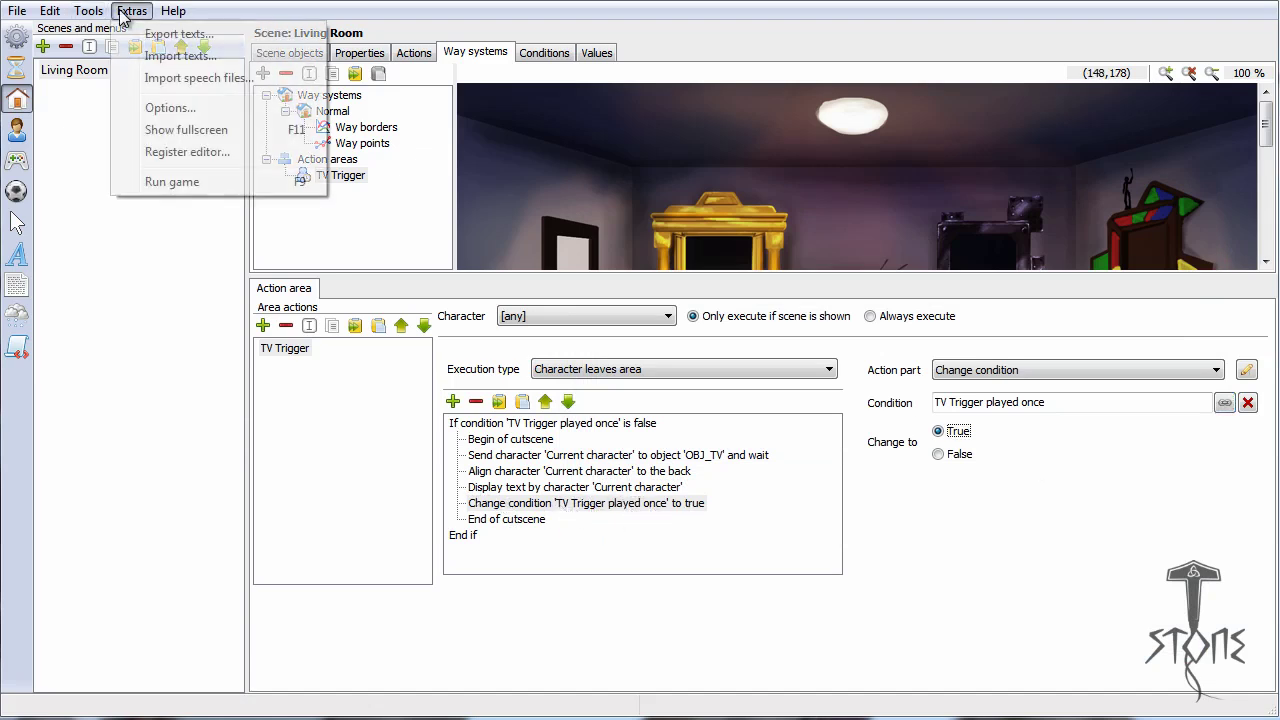
left_click(170, 182)
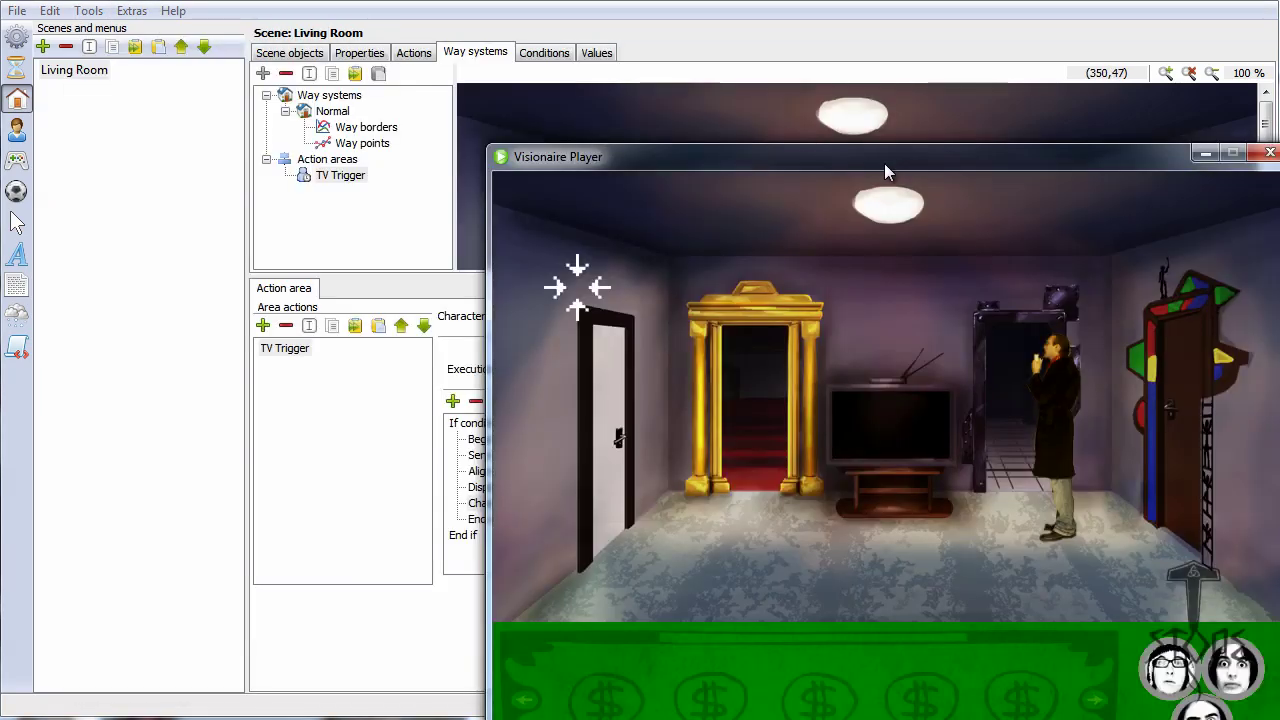
left_click_drag(884, 172, 577, 51)
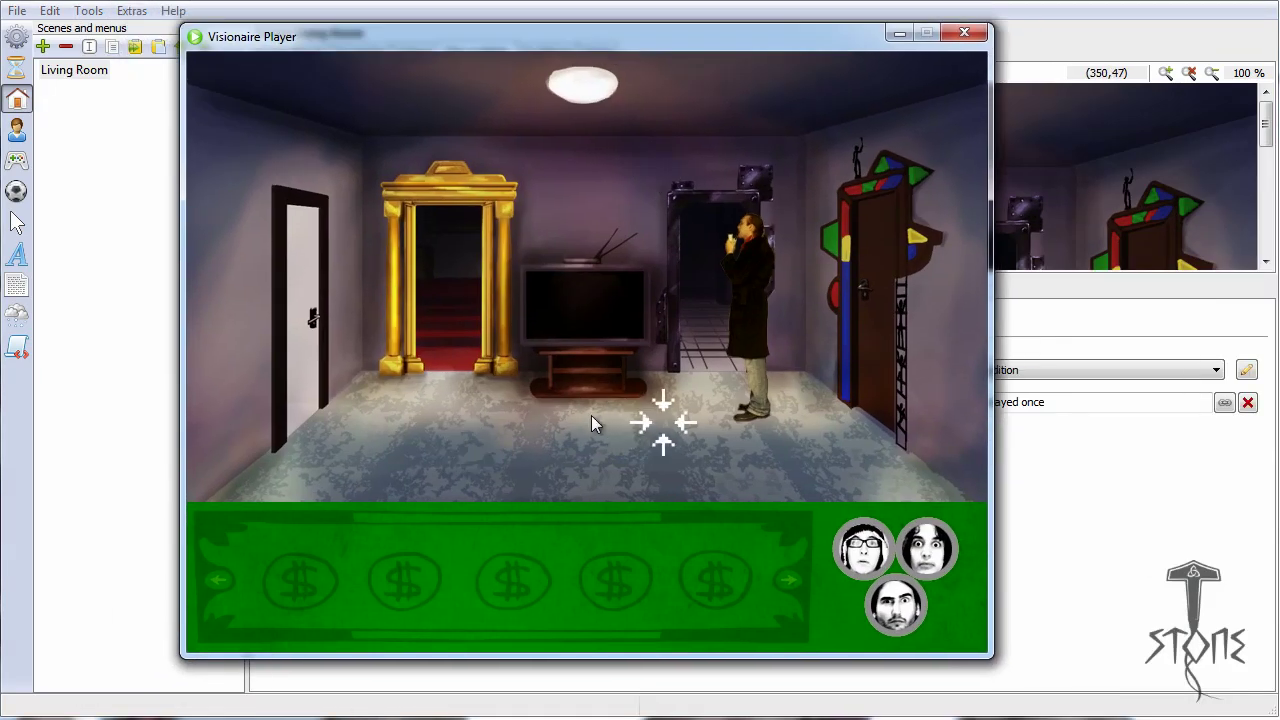
left_click(564, 425)
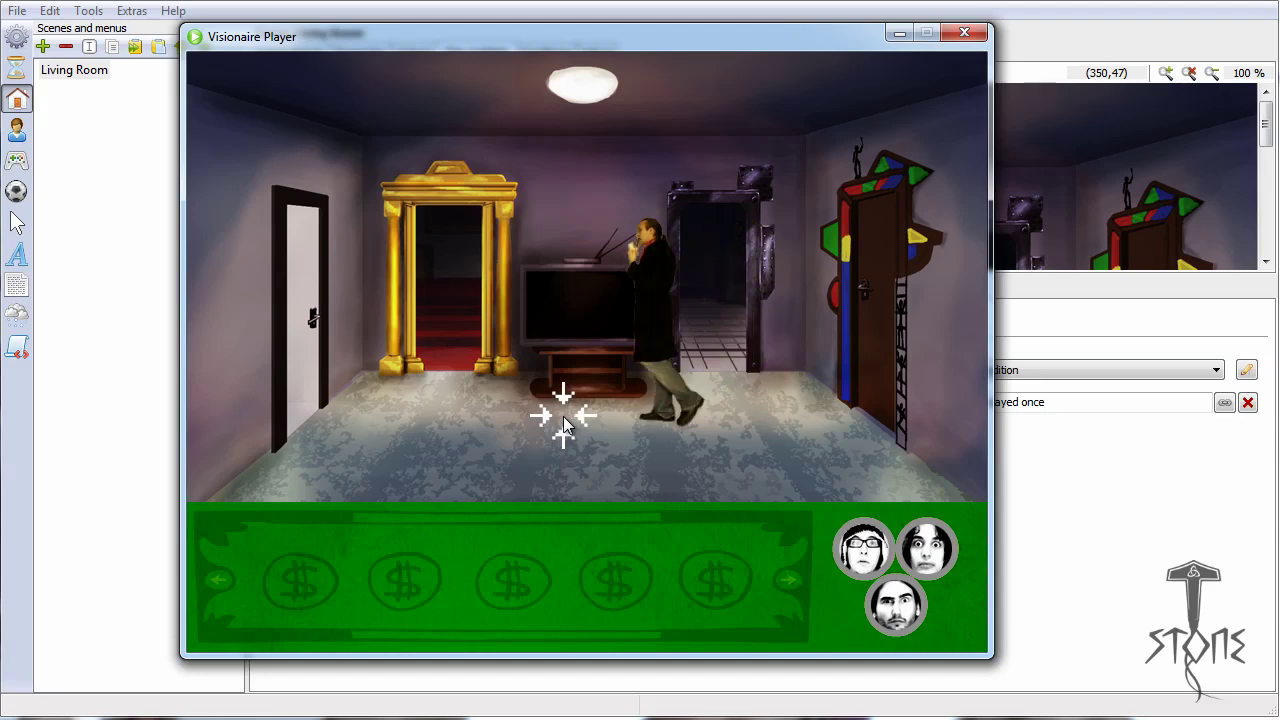
left_click(673, 440)
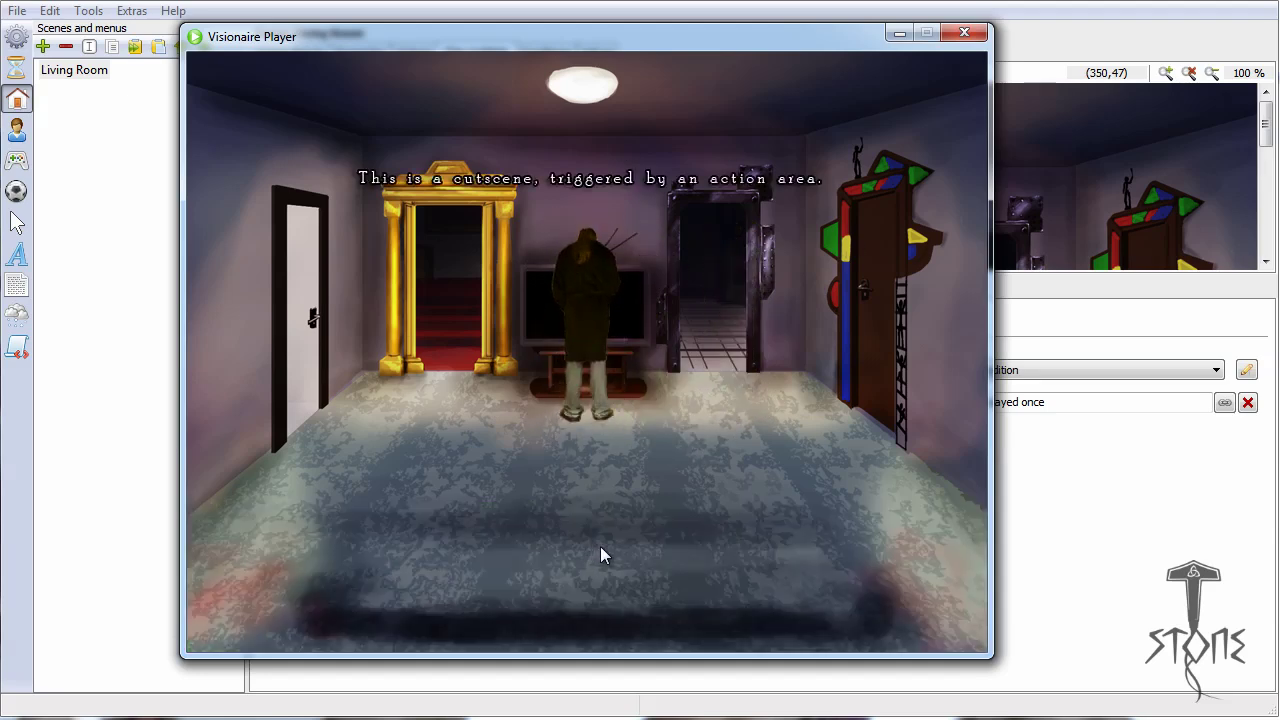
left_click(729, 434)
left_click(400, 429)
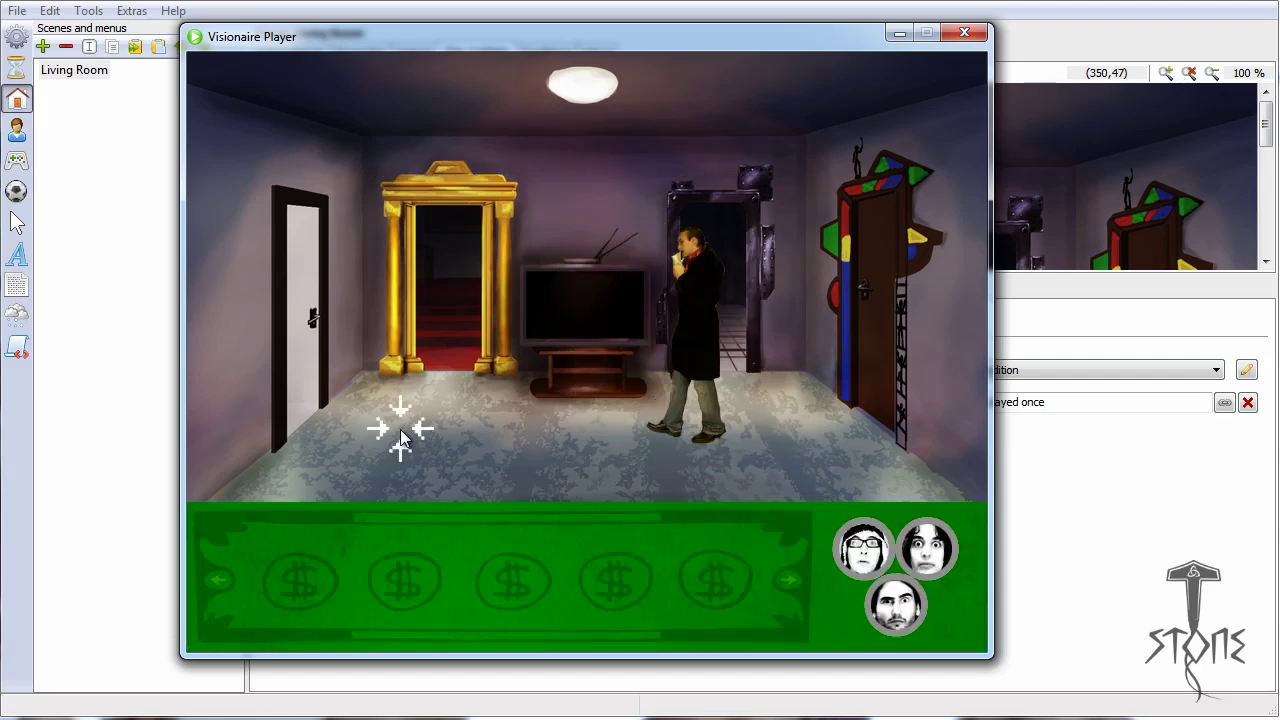
left_click(776, 447)
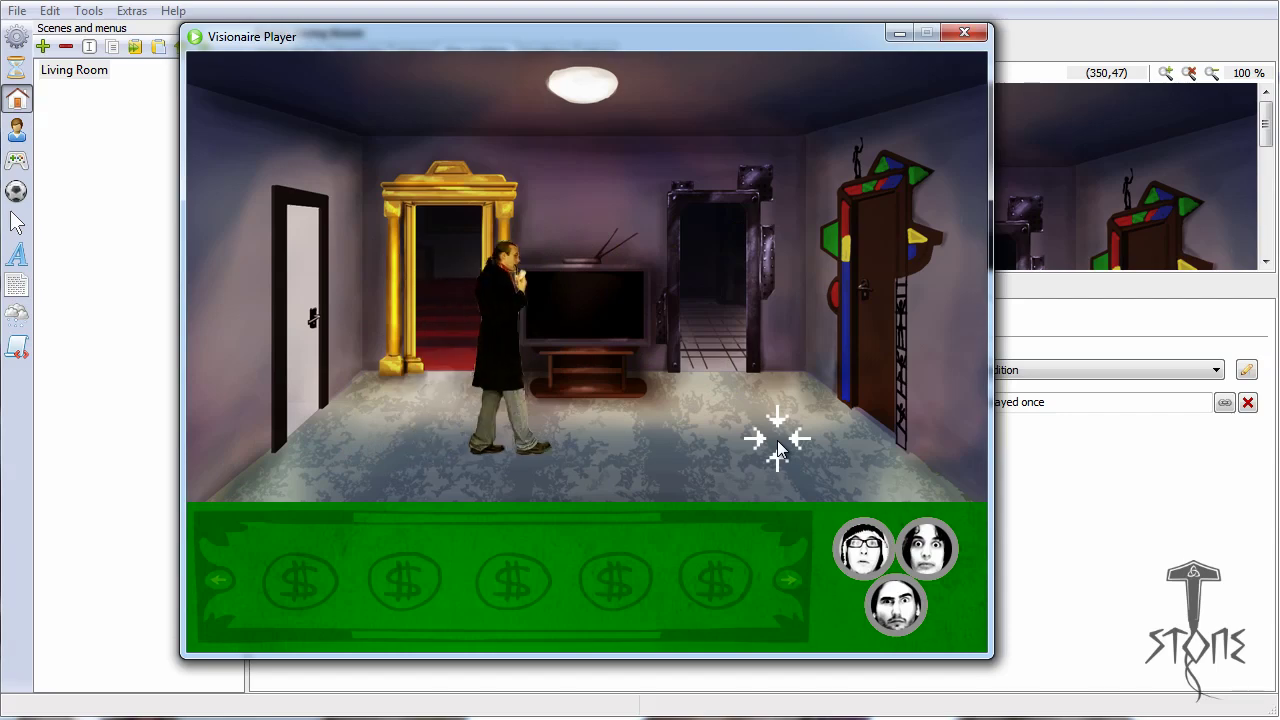
left_click(351, 411)
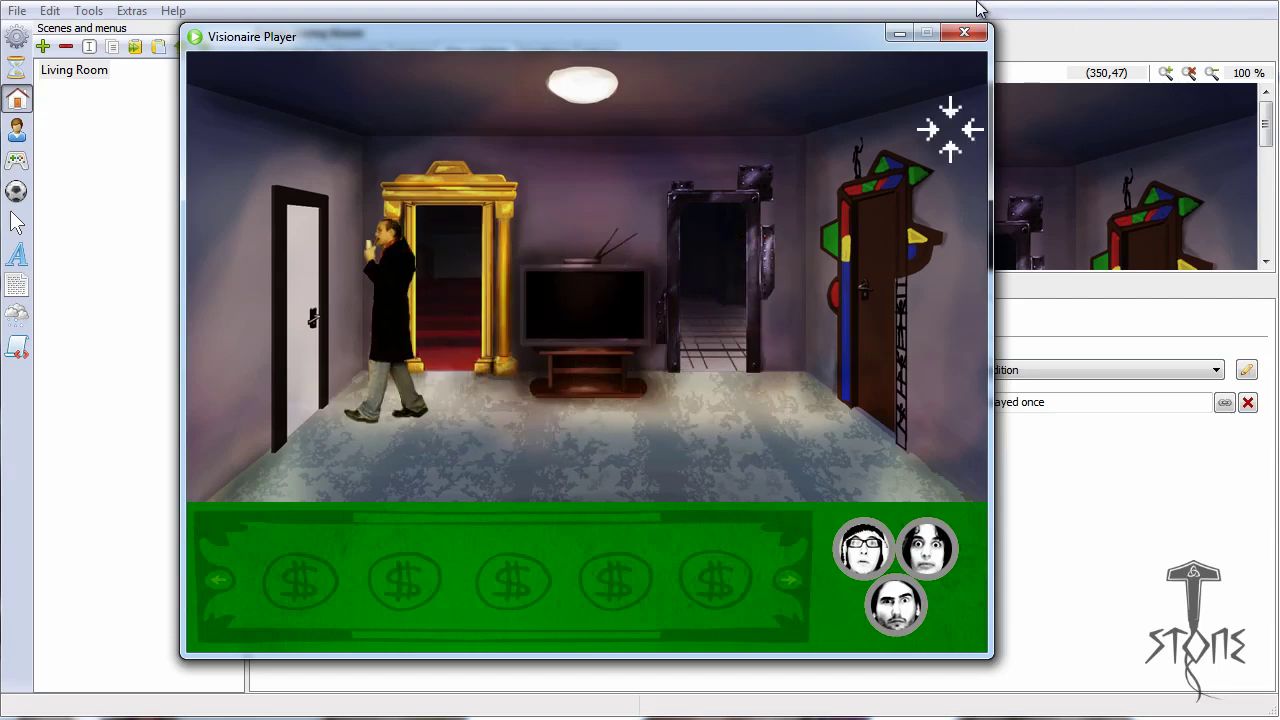
left_click(976, 33)
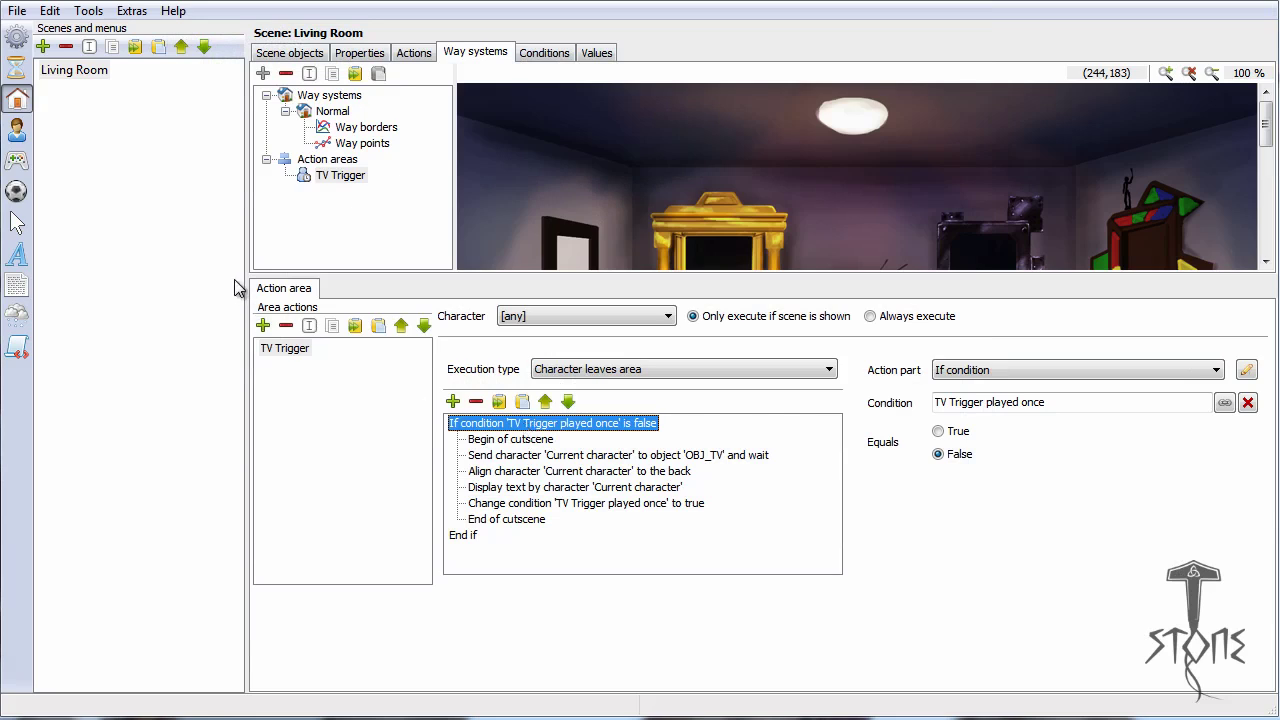
Step: Review the Living Room's "TV Trigger played once" condition, and display its scene objects with an enlarged scene view
left_click(548, 53)
left_click(350, 97)
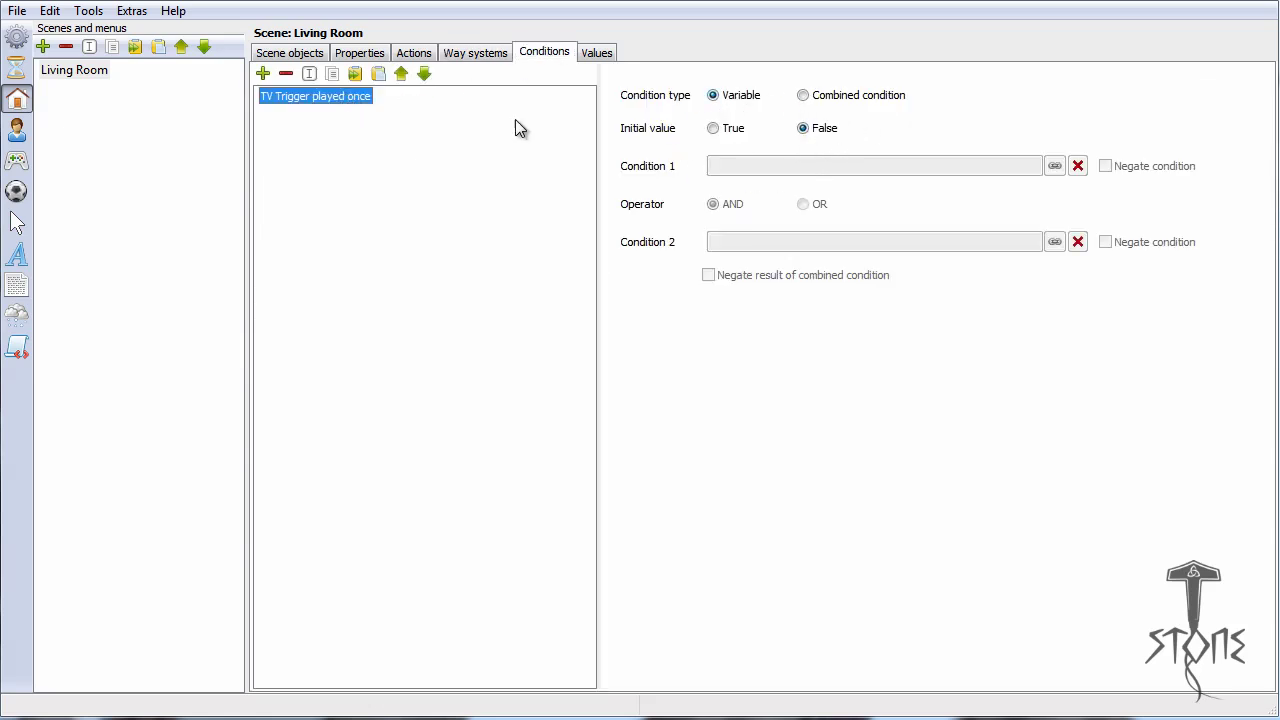
left_click(295, 52)
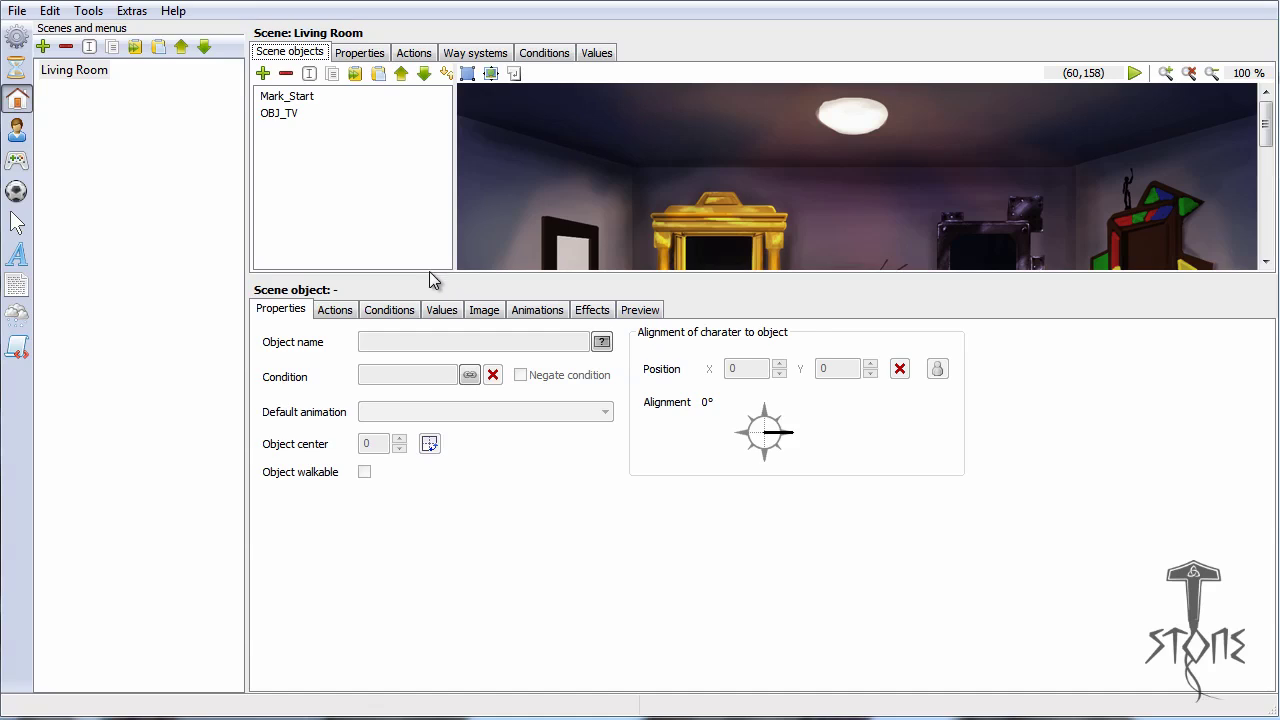
left_click_drag(429, 272, 478, 482)
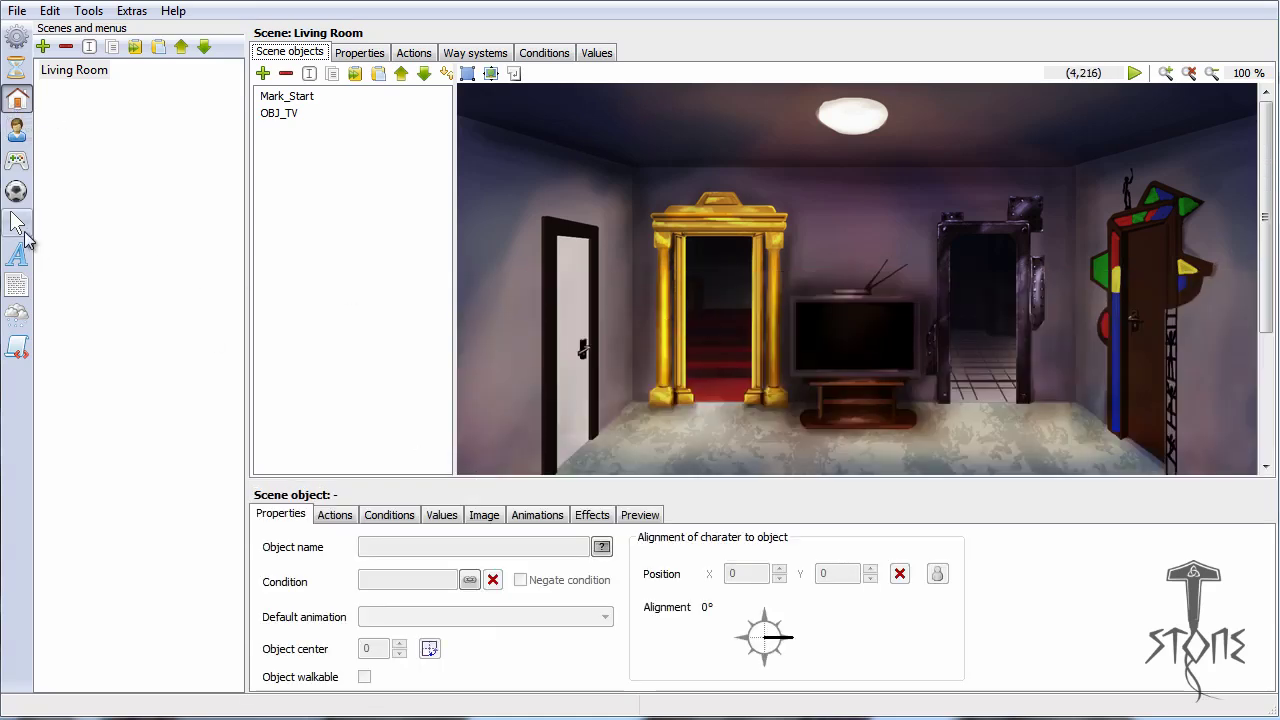
Step: Duplicate the Mainguy character and name the copy Maindouble
left_click(17, 129)
left_click(79, 72)
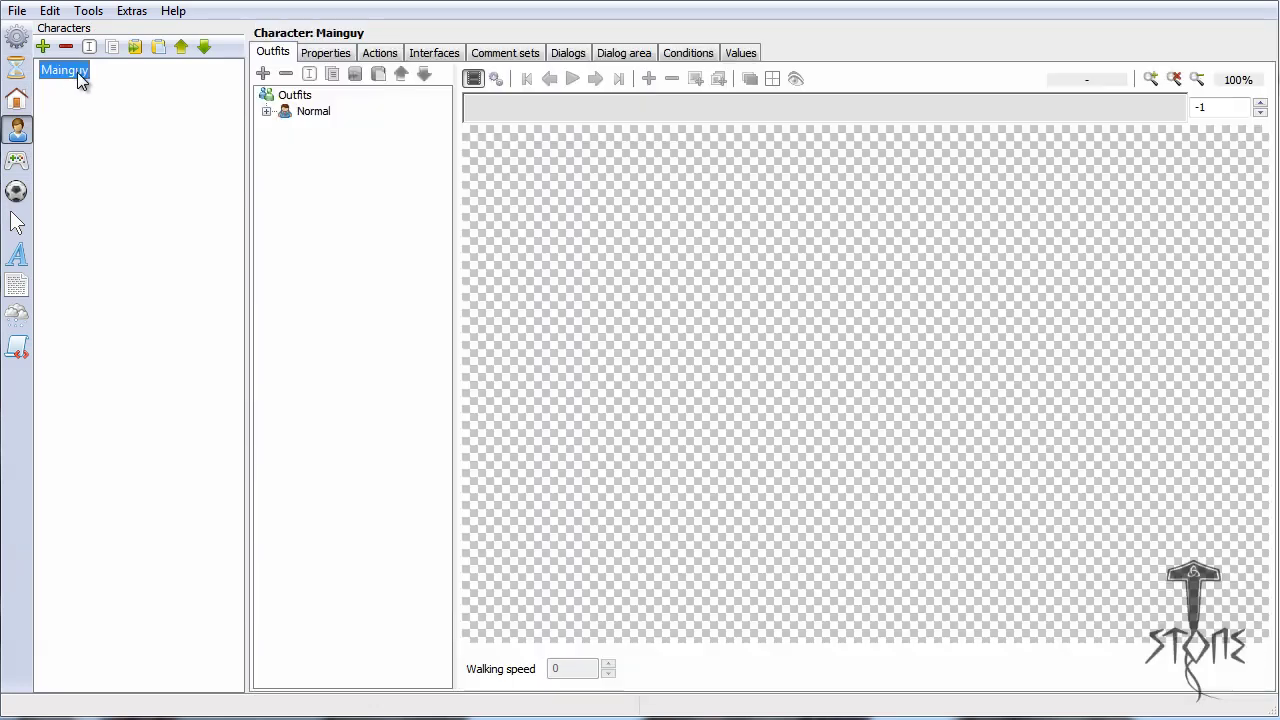
left_click(133, 47)
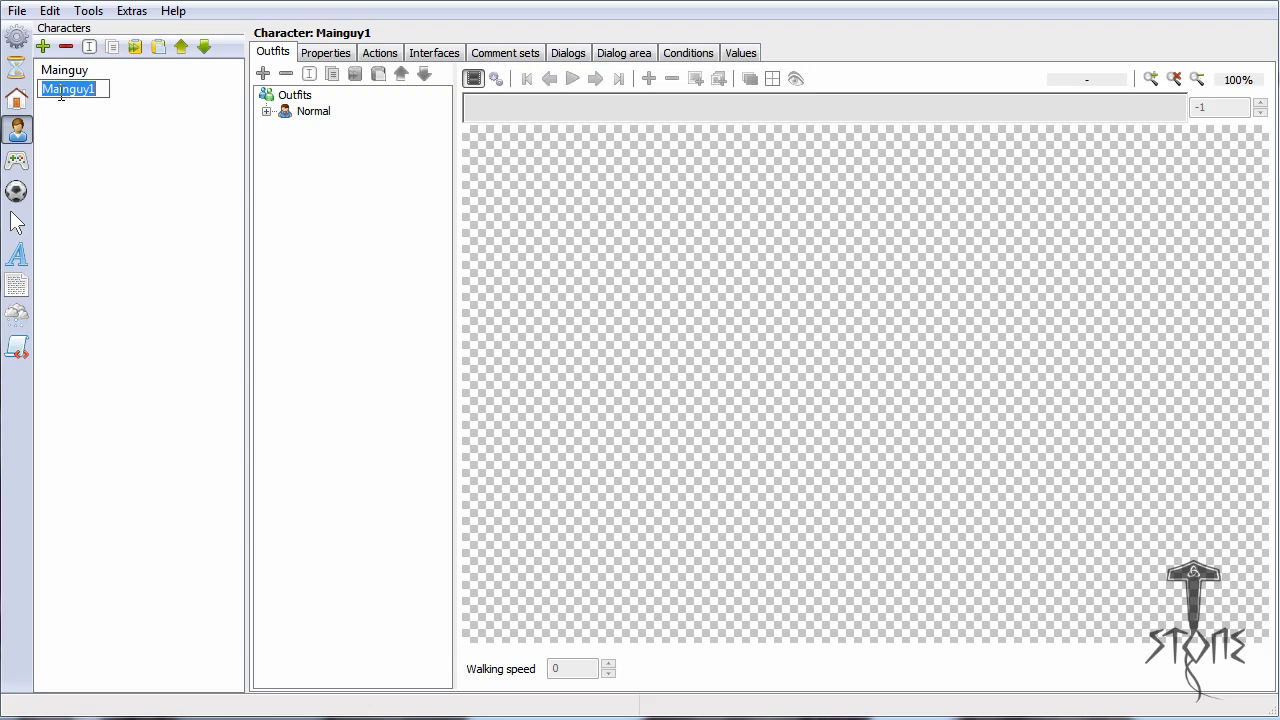
type("Mainduoble")
key("Return")
double_click(79, 92)
left_click(77, 89)
left_click_drag(77, 89, 128, 108)
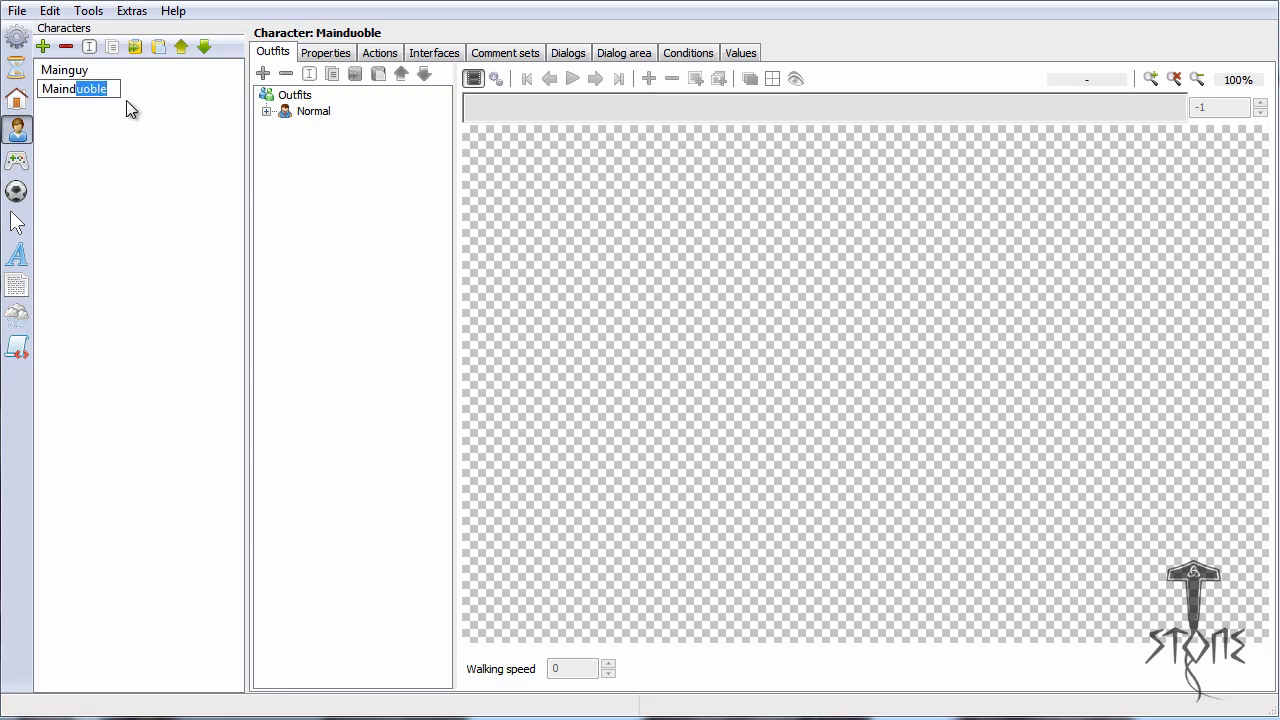
type("ou")
key("Return")
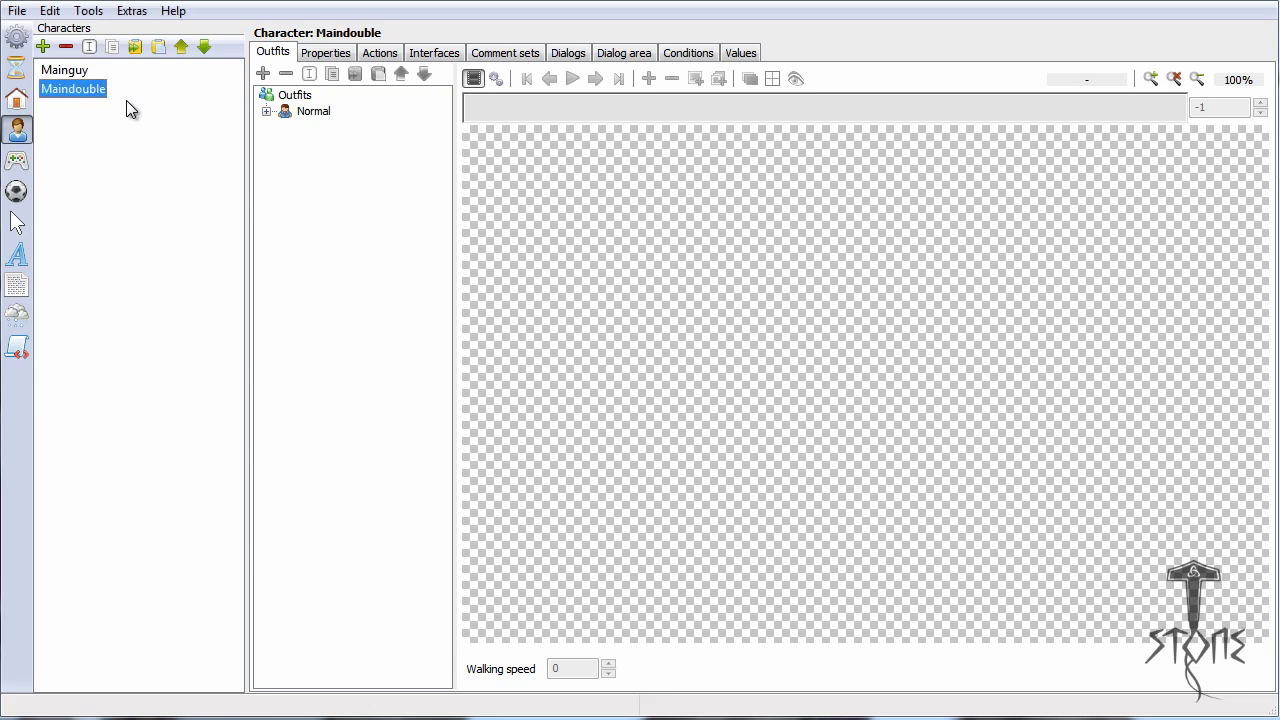
Step: Add a Mark_Doublestart object below Mark_Start in the Living Room, with its character position at about X 199, Y 379 and alignment 0°
left_click(17, 99)
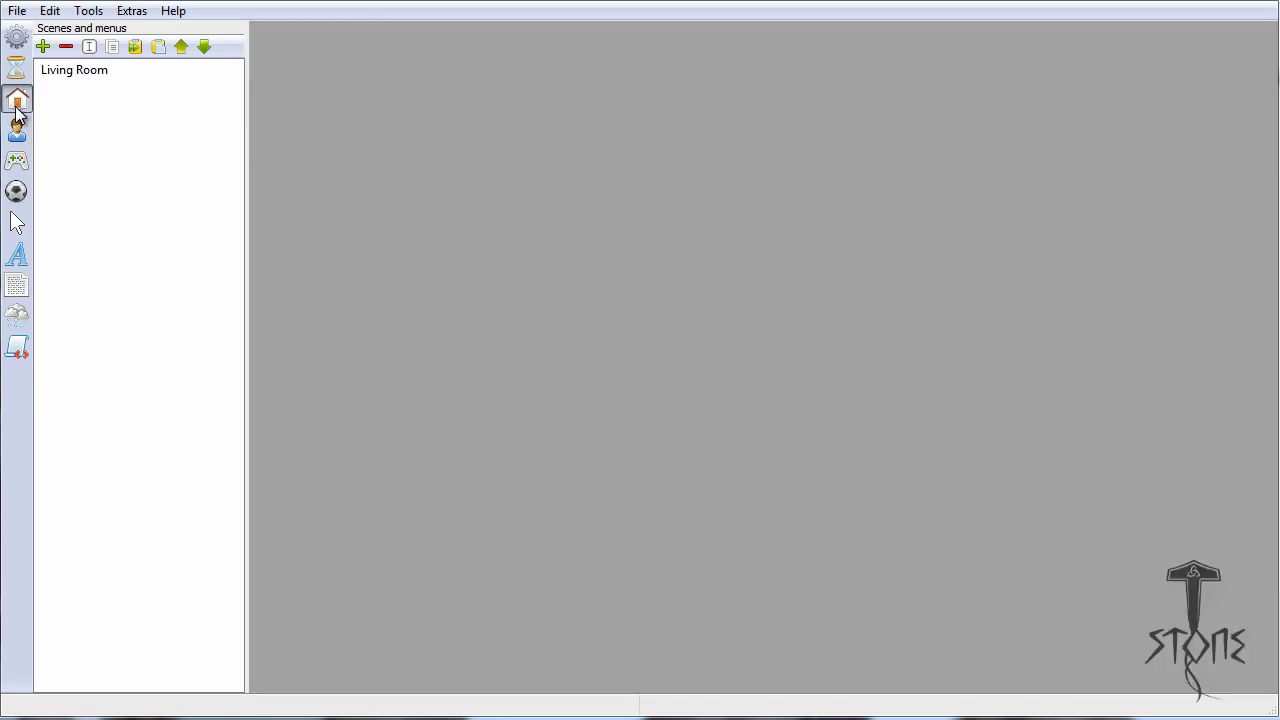
left_click(84, 80)
left_click(298, 95)
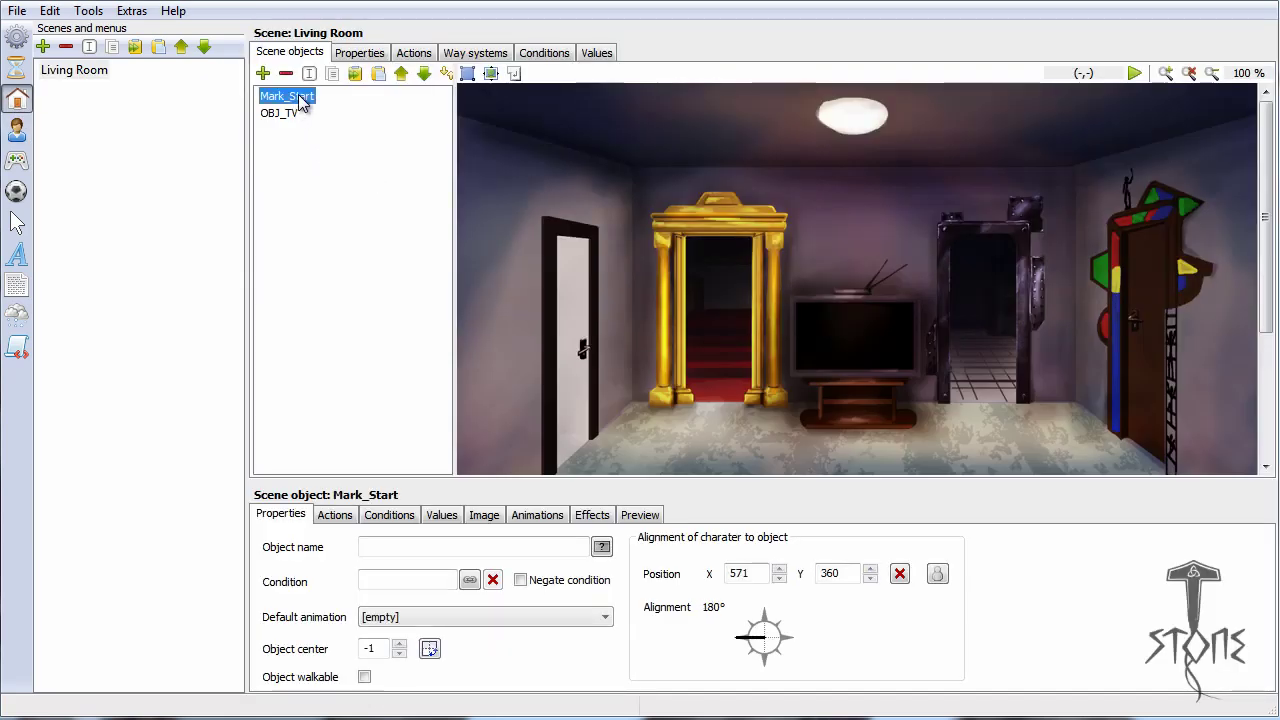
left_click(263, 74)
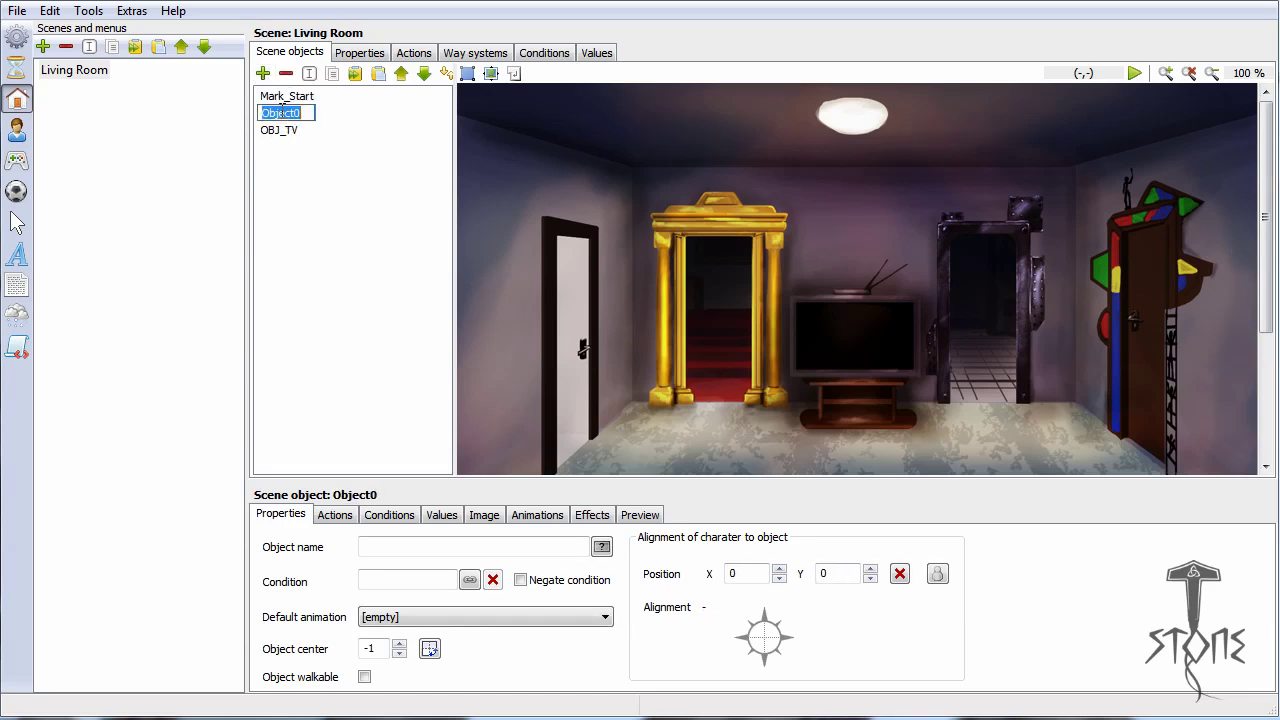
type("Mark_Doublestart")
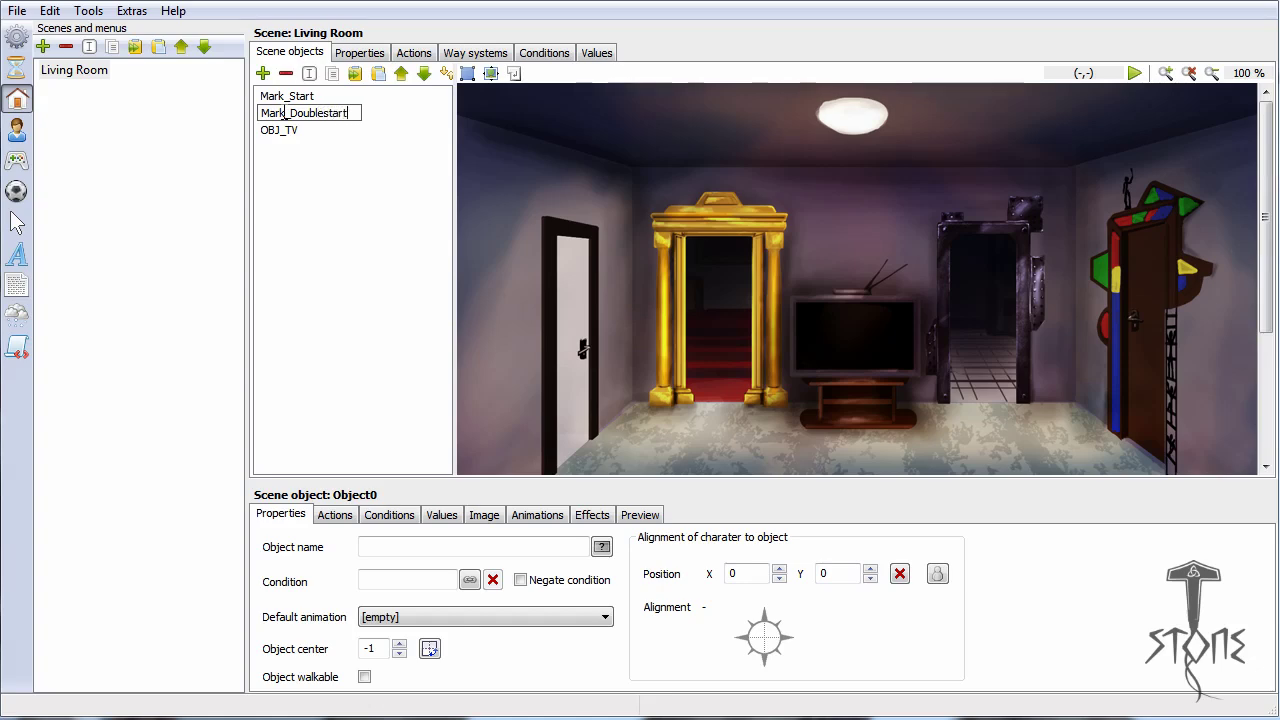
key("Return")
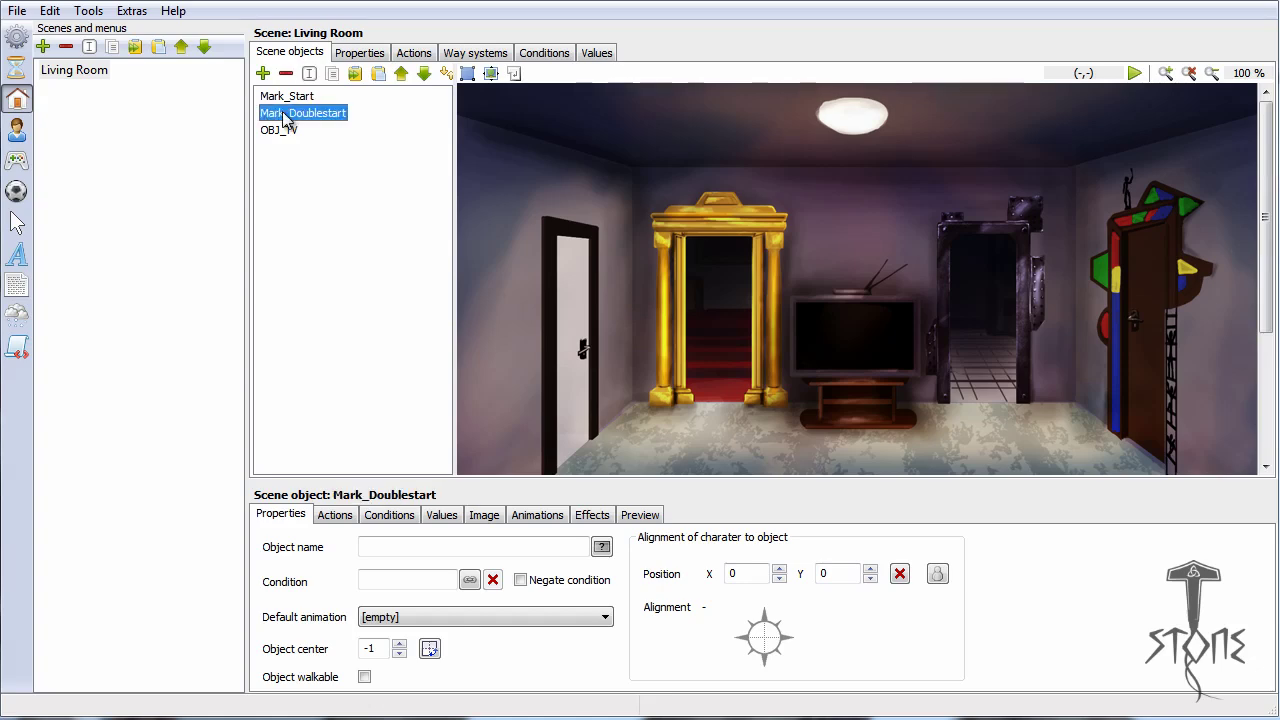
left_click(937, 575)
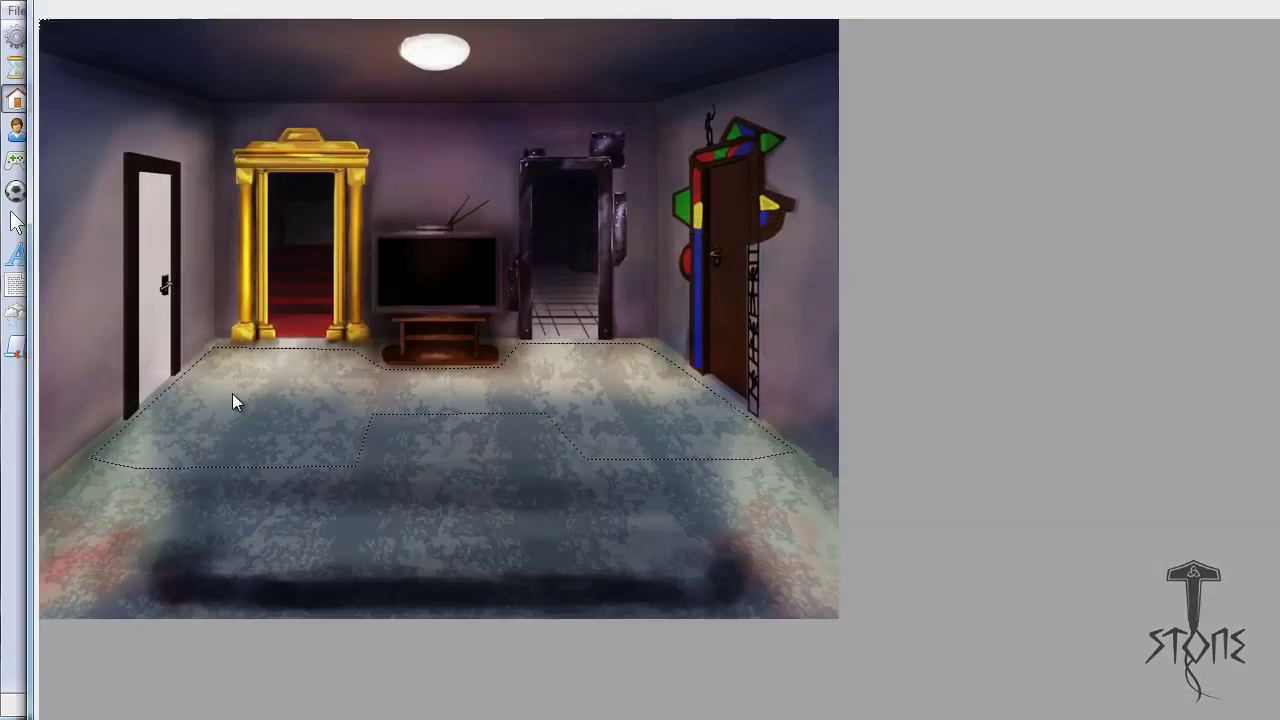
left_click(237, 398)
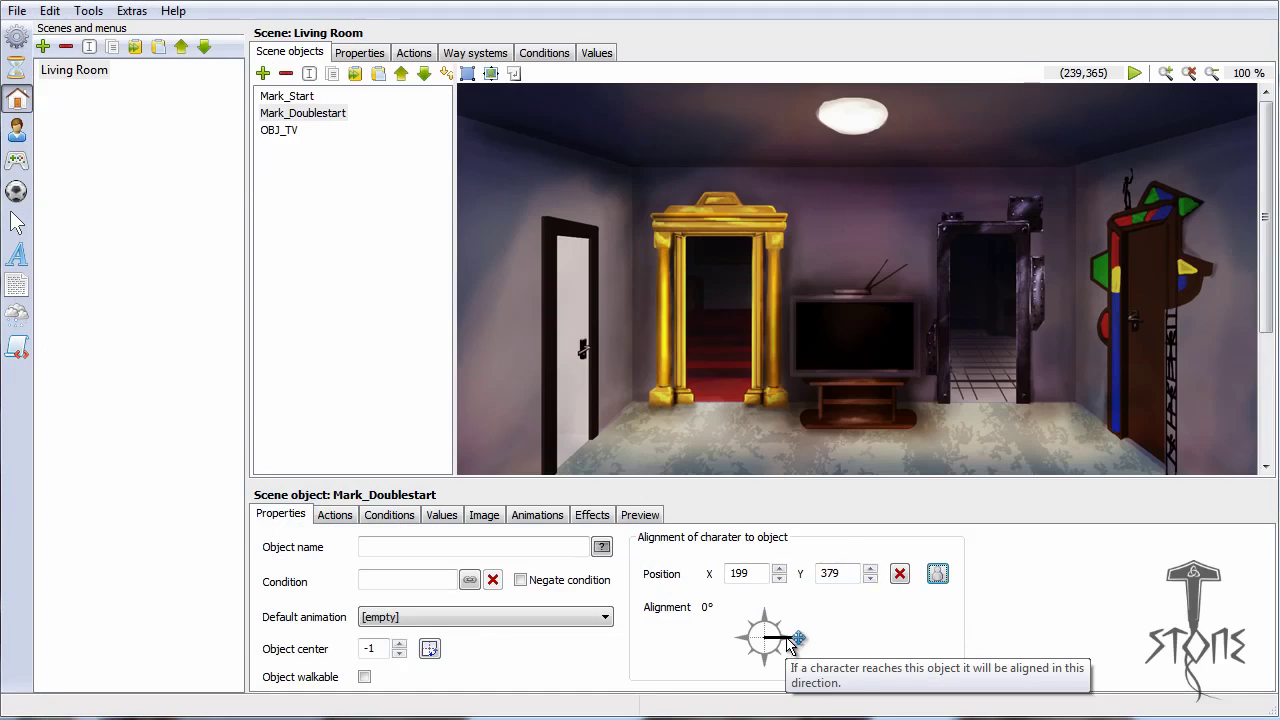
Step: Make the Maindouble character stand at Mark_Doublestart in the Living Room, and save the project
left_click(17, 130)
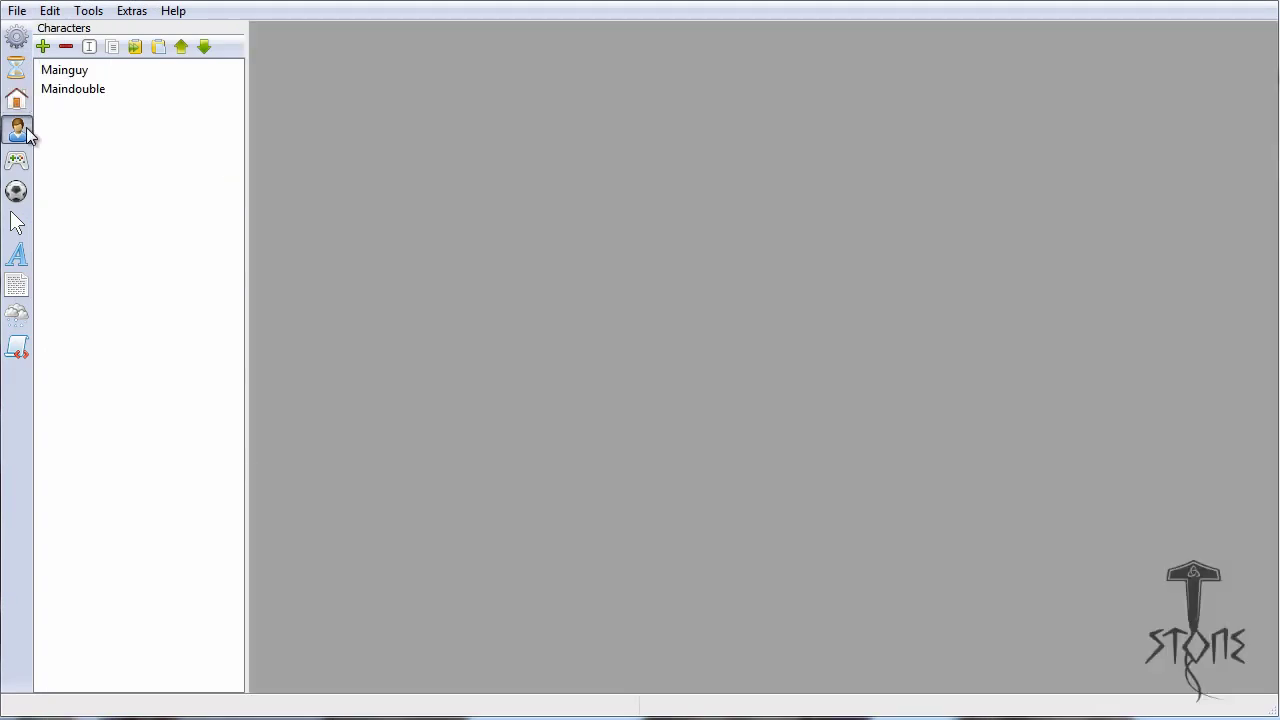
left_click(62, 92)
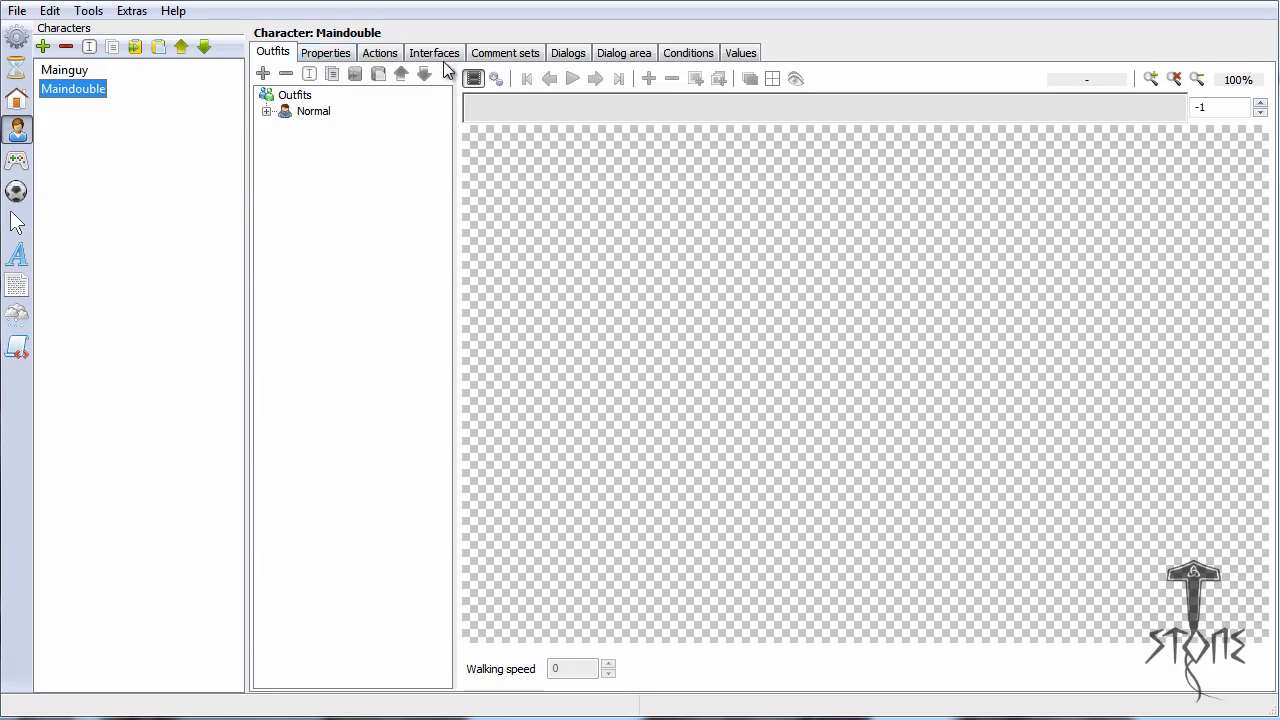
left_click(446, 57)
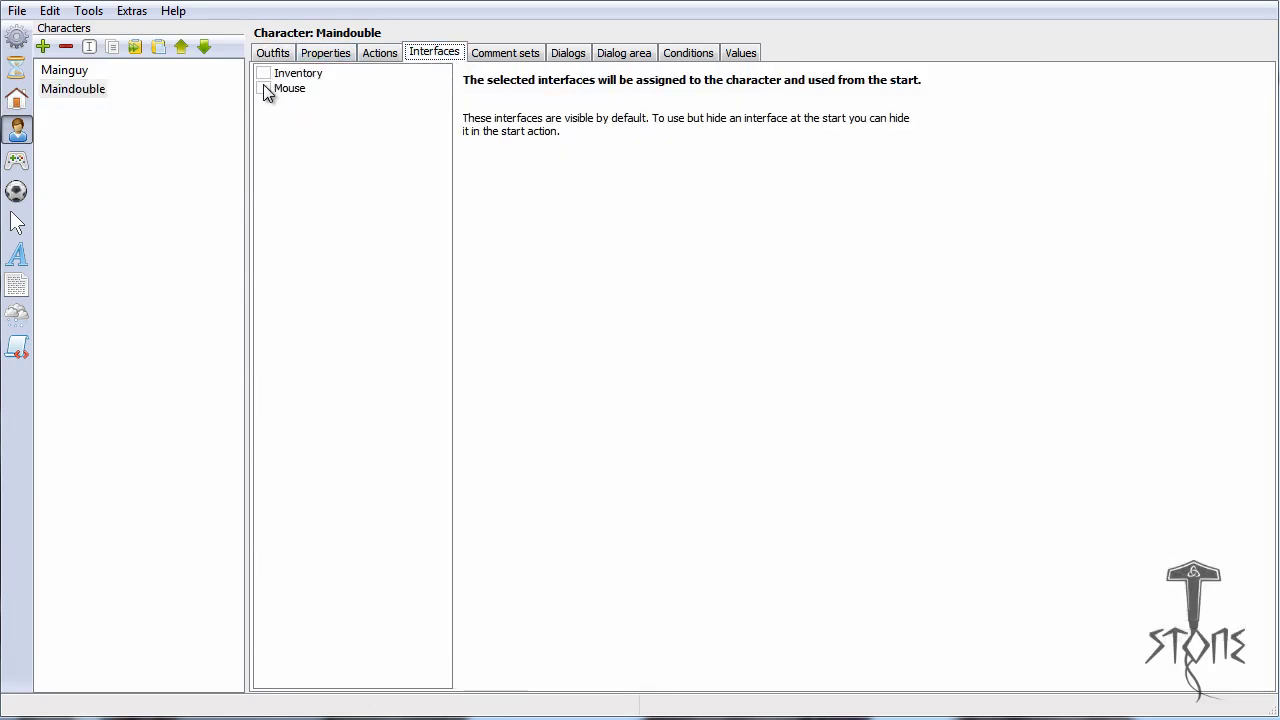
left_click(325, 52)
left_click(715, 183)
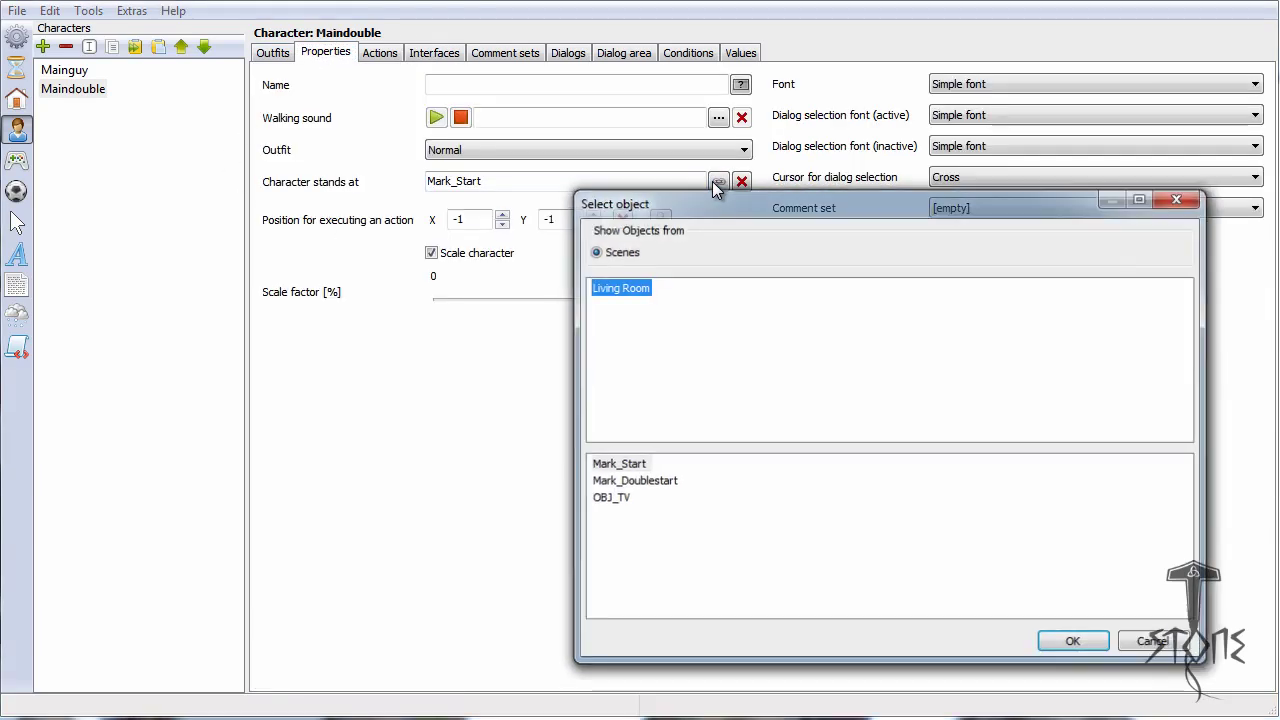
left_click(640, 484)
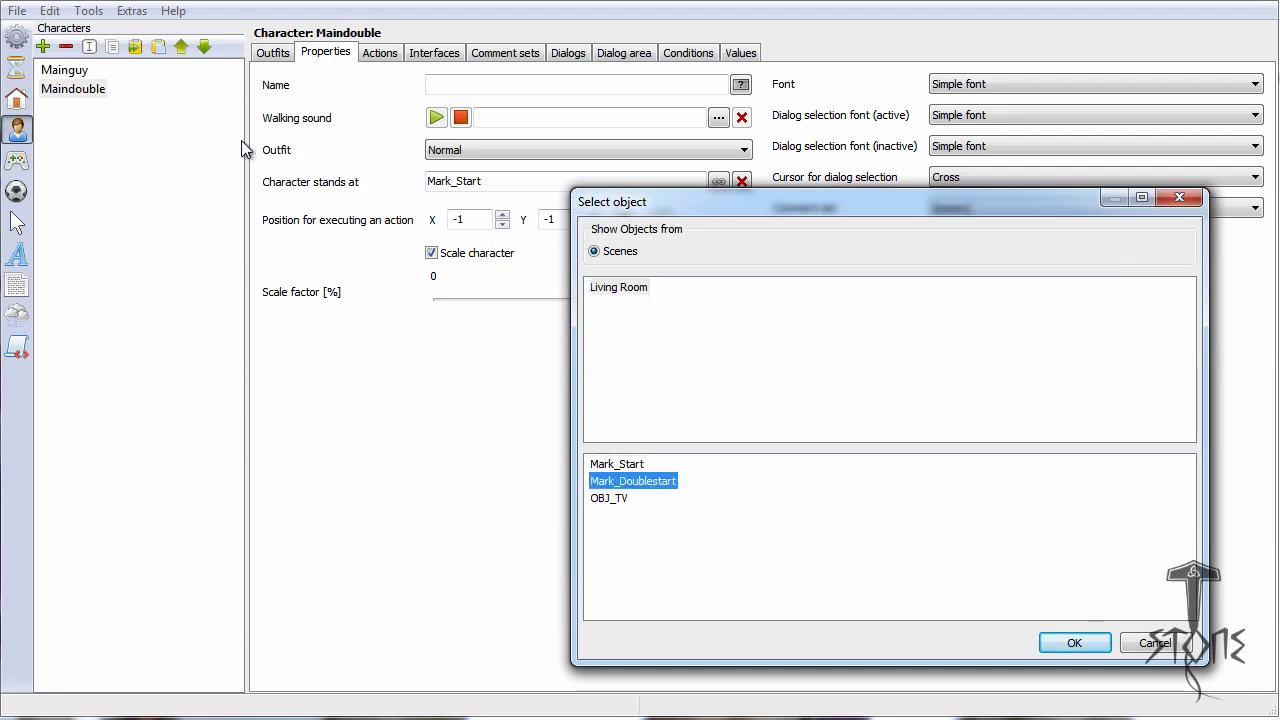
left_click(1076, 643)
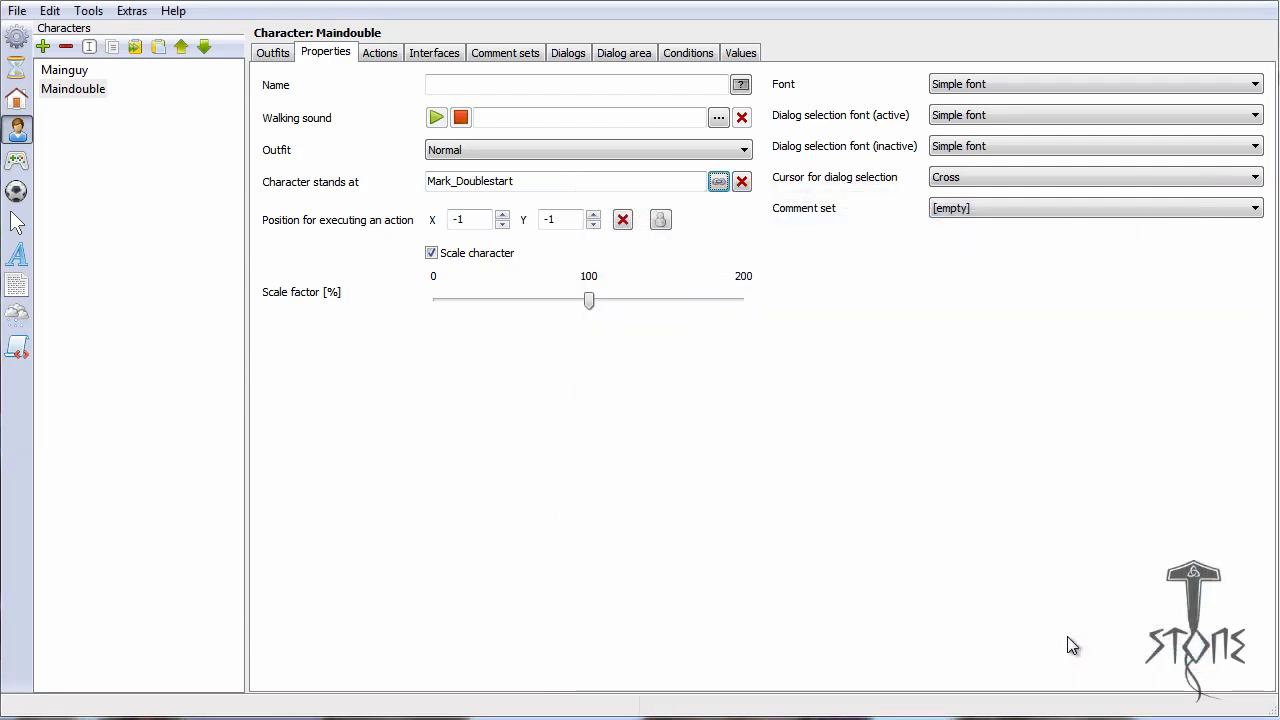
key("ctrl+s")
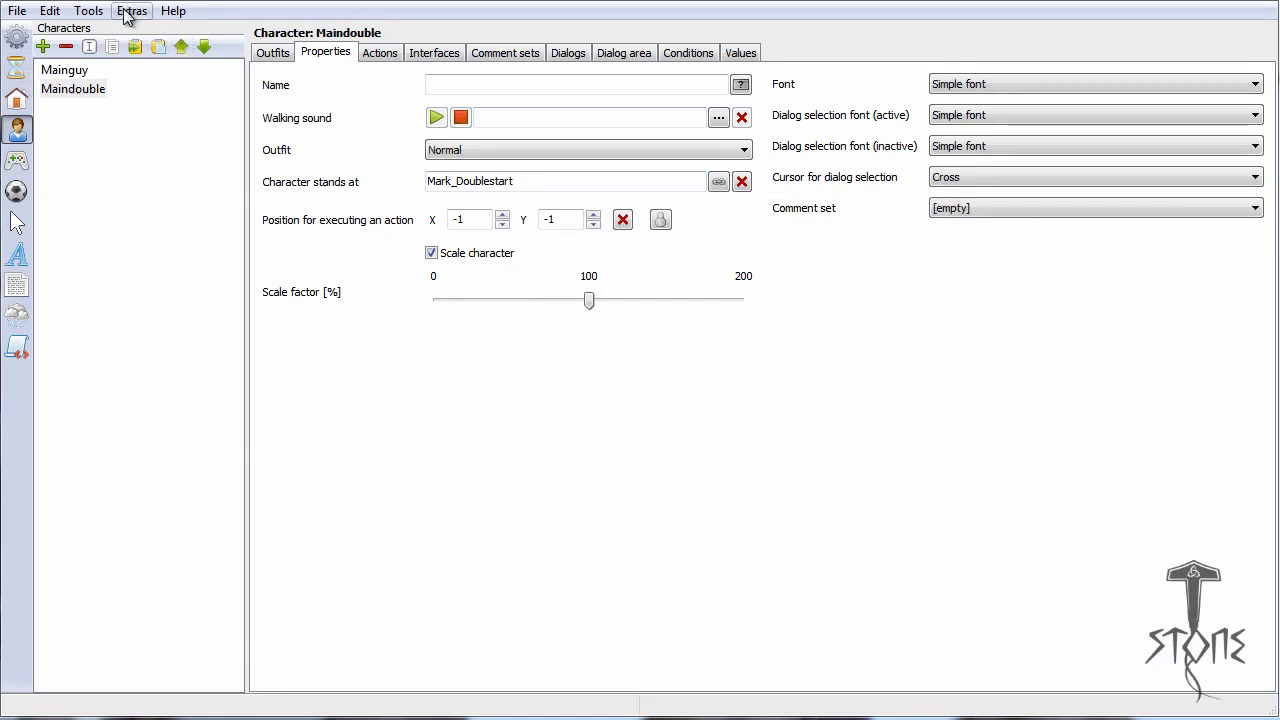
Step: Add an action to Maindouble that runs when the Left Click command is executed on the character
left_click(71, 89)
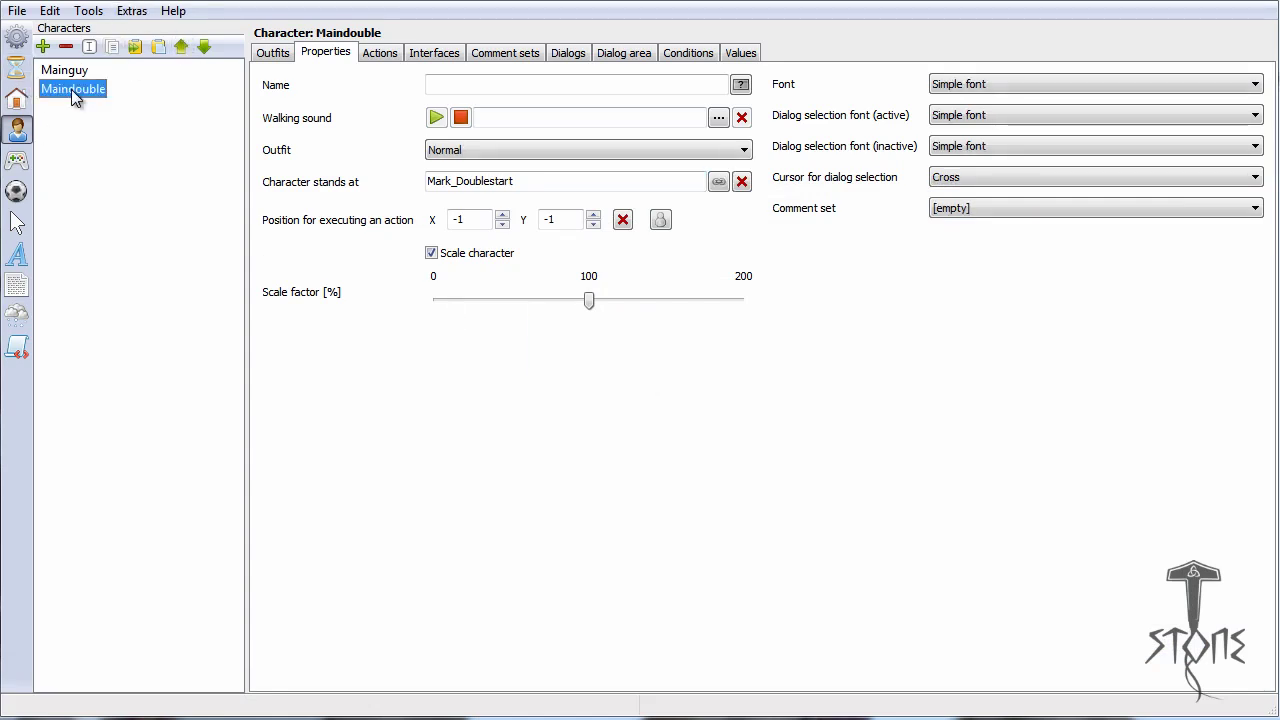
left_click(390, 54)
left_click(263, 74)
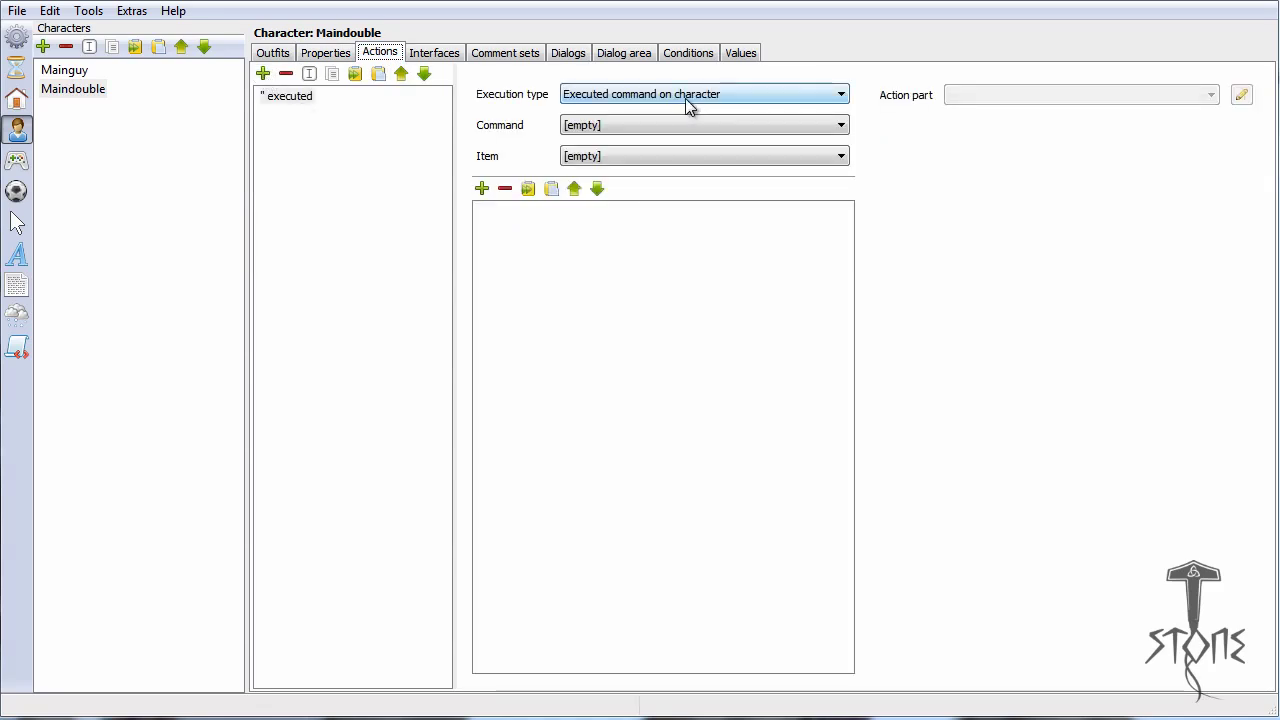
left_click(657, 127)
left_click(620, 156)
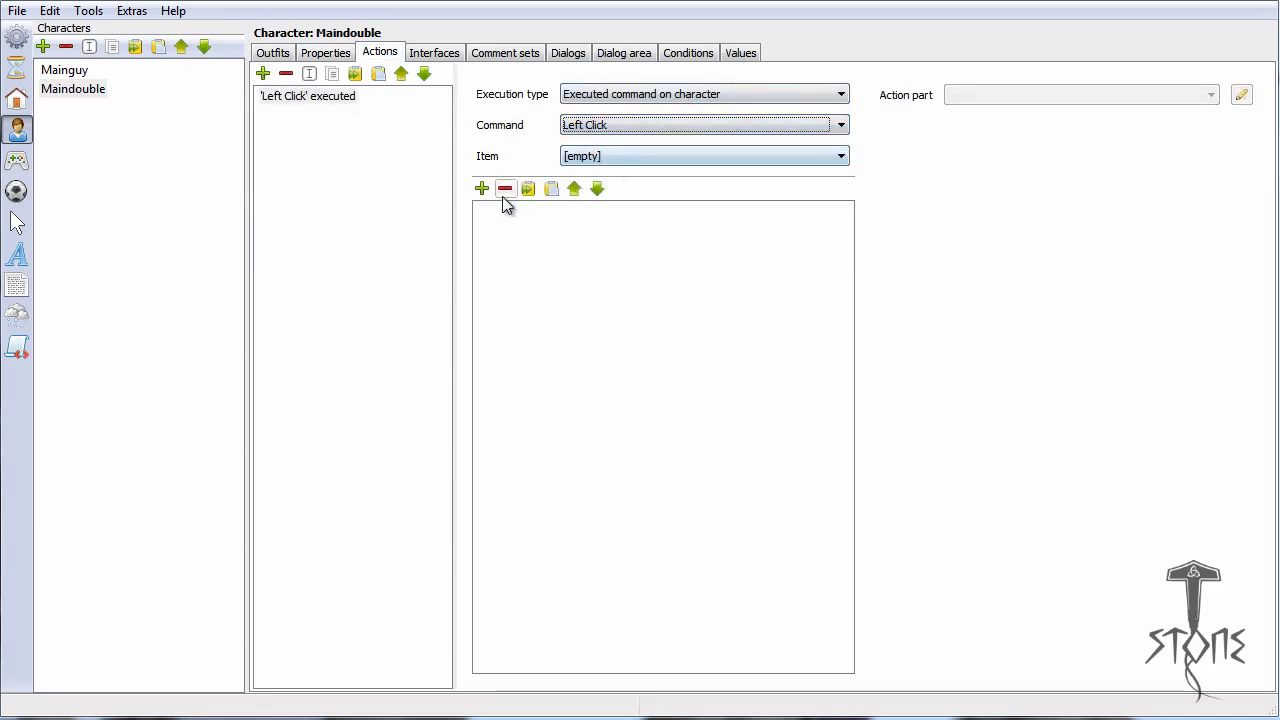
Step: Add a Display text part to the Left Click action in which the current character says "Hi dummy."
left_click(481, 189)
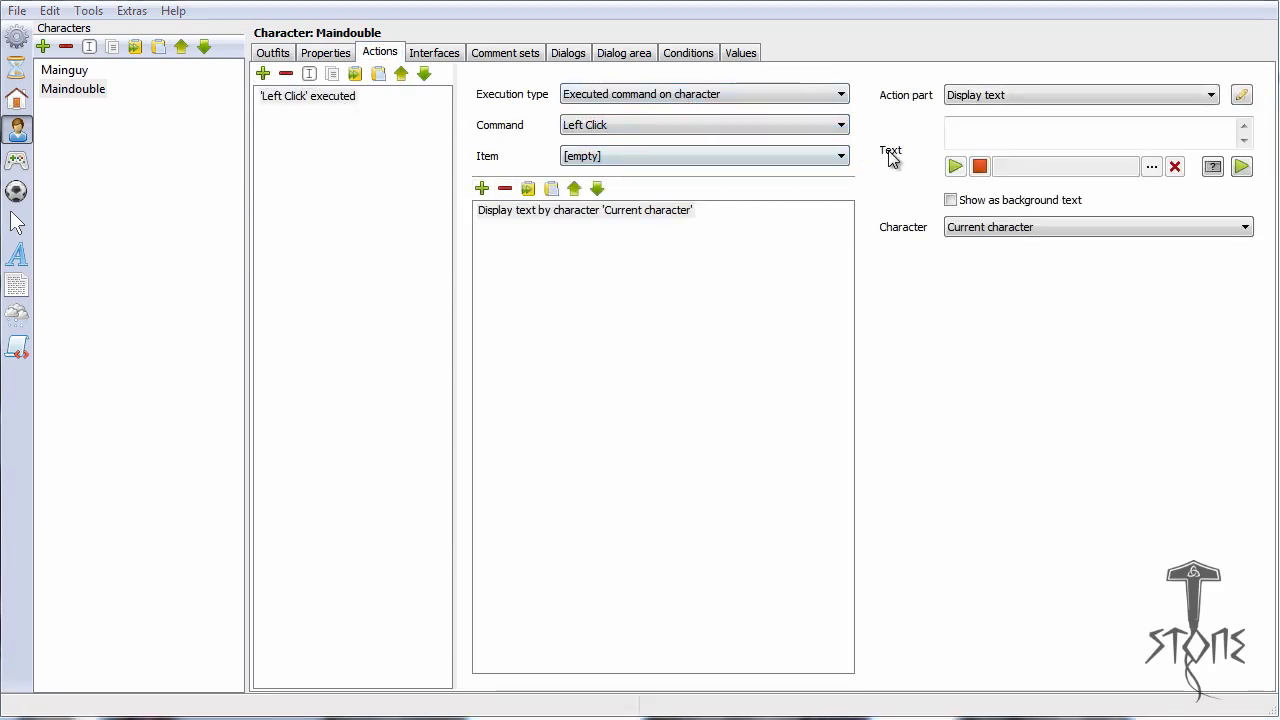
left_click(977, 131)
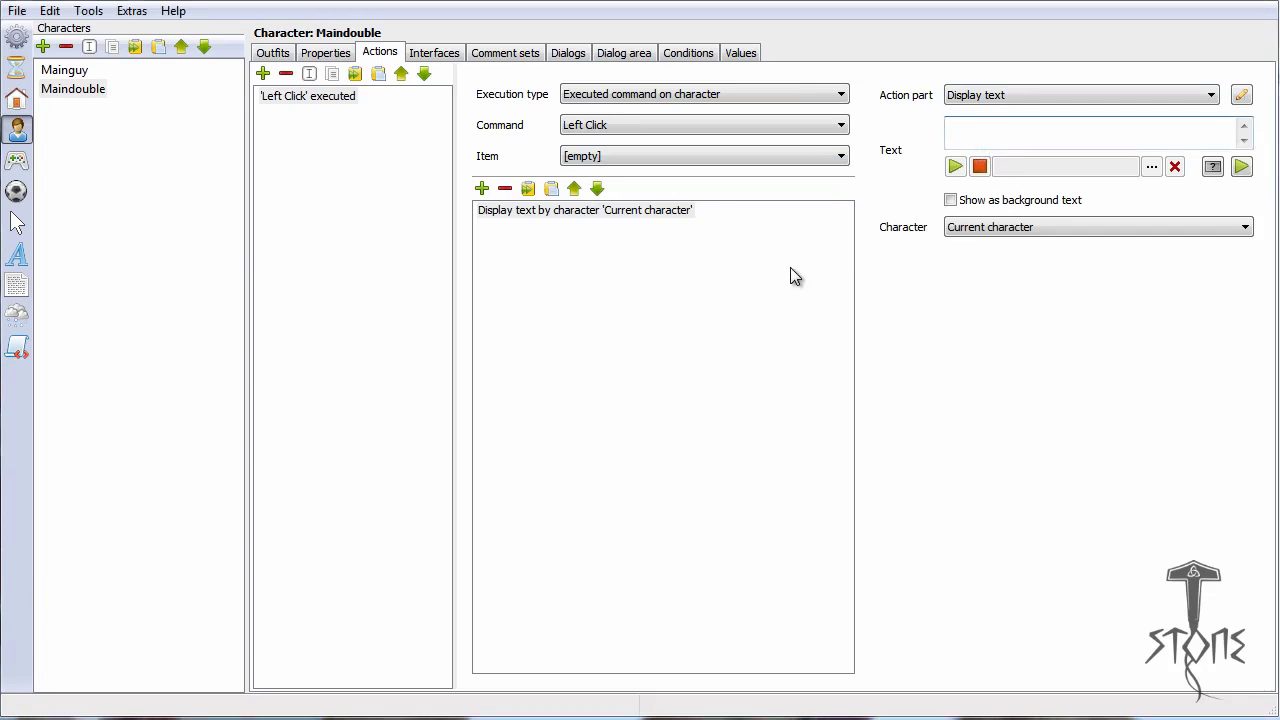
type("Hi dummy.")
left_click(578, 211)
Step: Add a second Display text part in which Maindouble says "Who are you calling a dummy, you dummy."
left_click(482, 188)
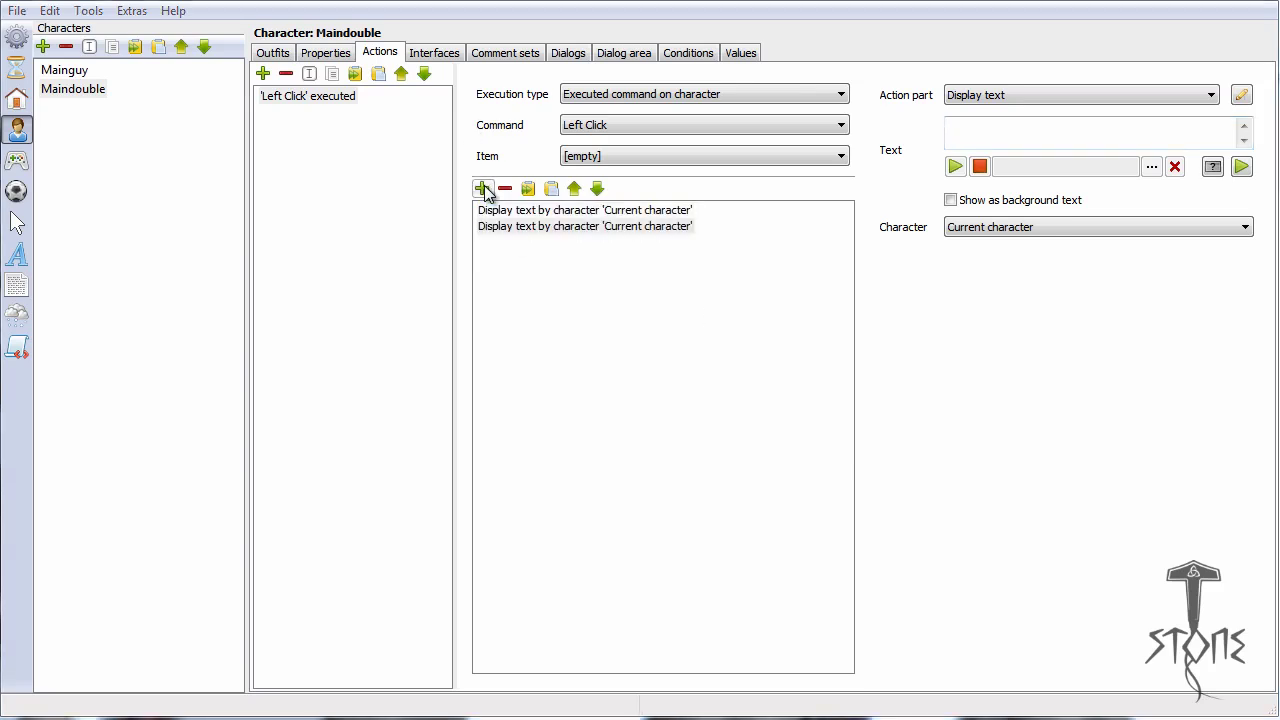
left_click(1091, 227)
left_click(1026, 268)
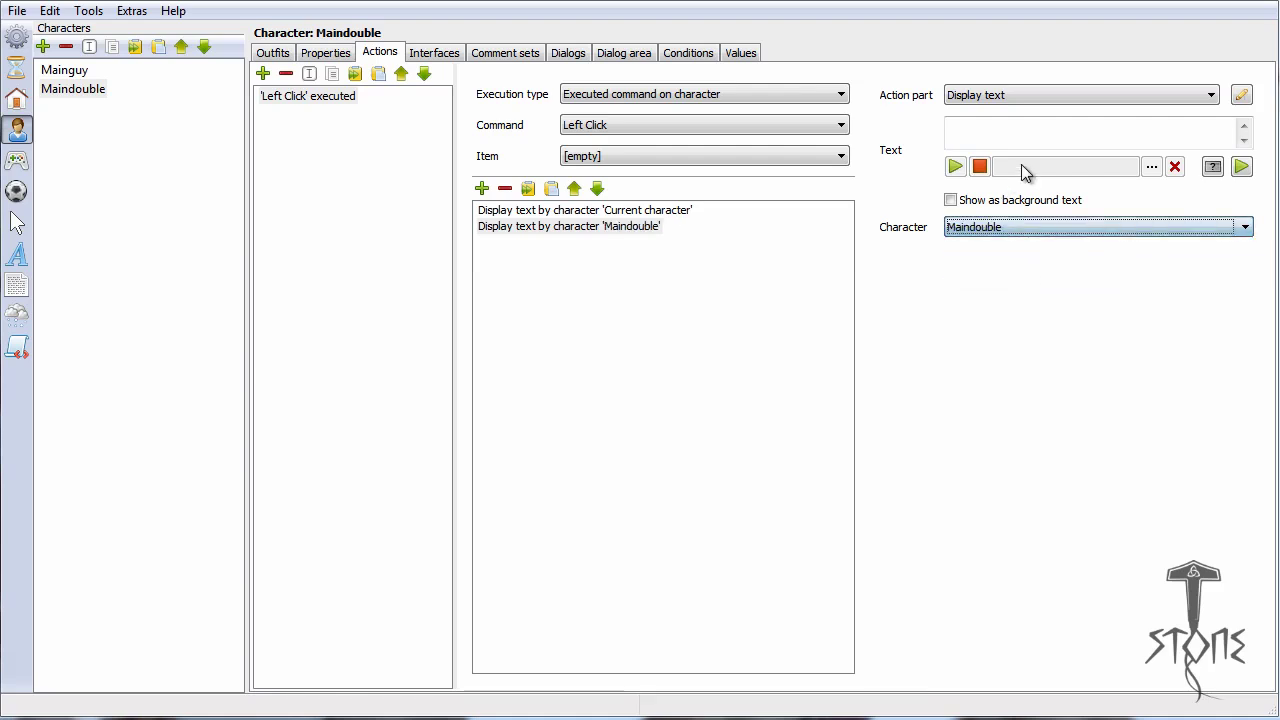
left_click(1030, 130)
type("Whoa re you")
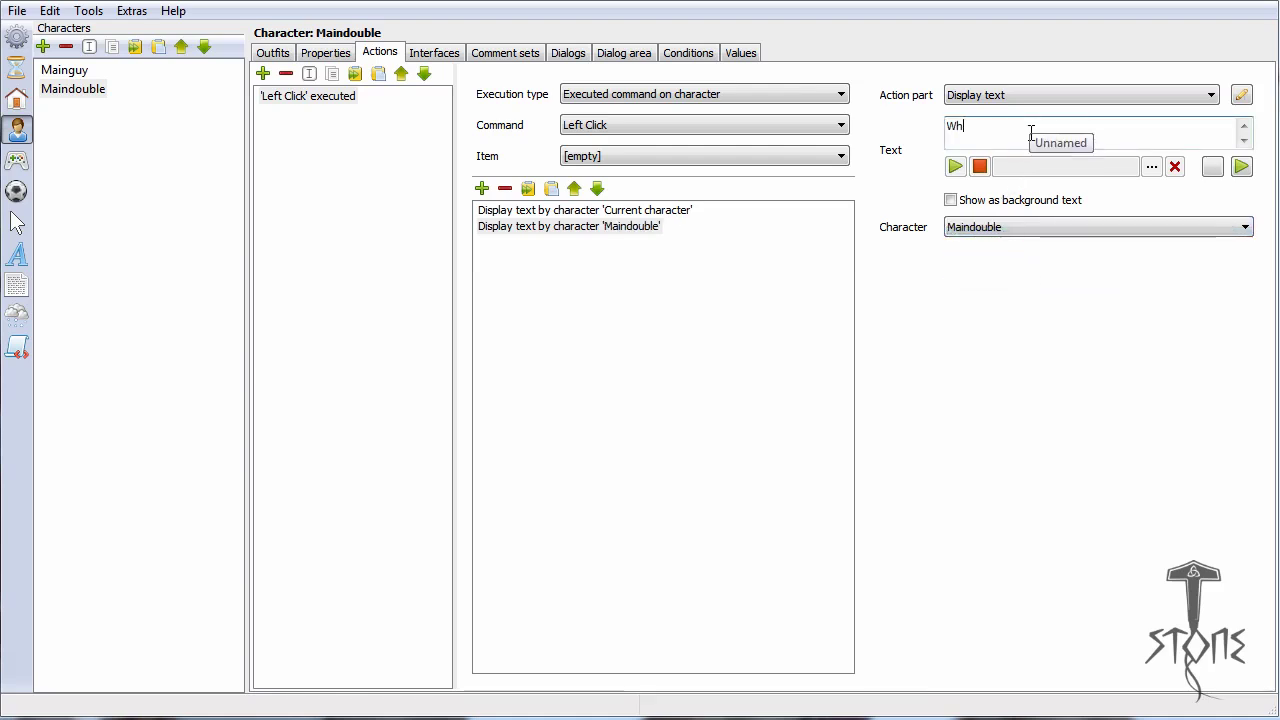
key("BackSpace")
key("BackSpace")
key("BackSpace")
key("BackSpace")
key("BackSpace")
key("BackSpace")
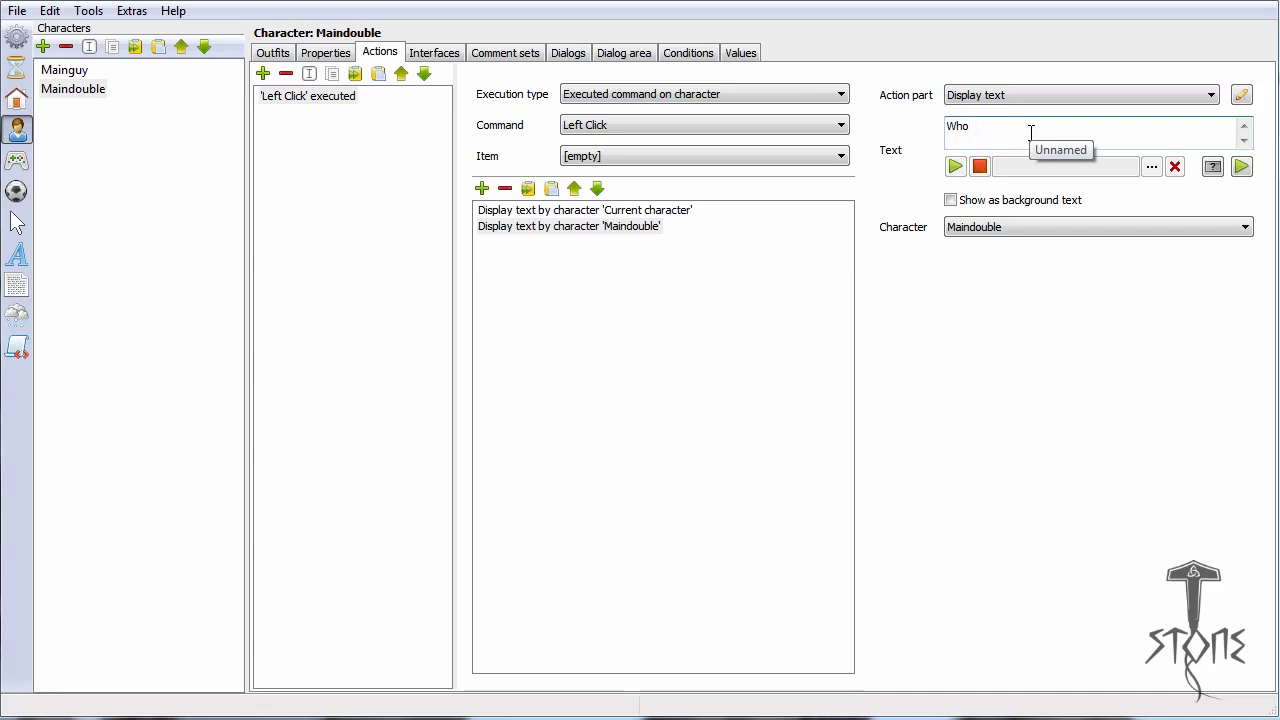
type("are you calling a dummy, ")
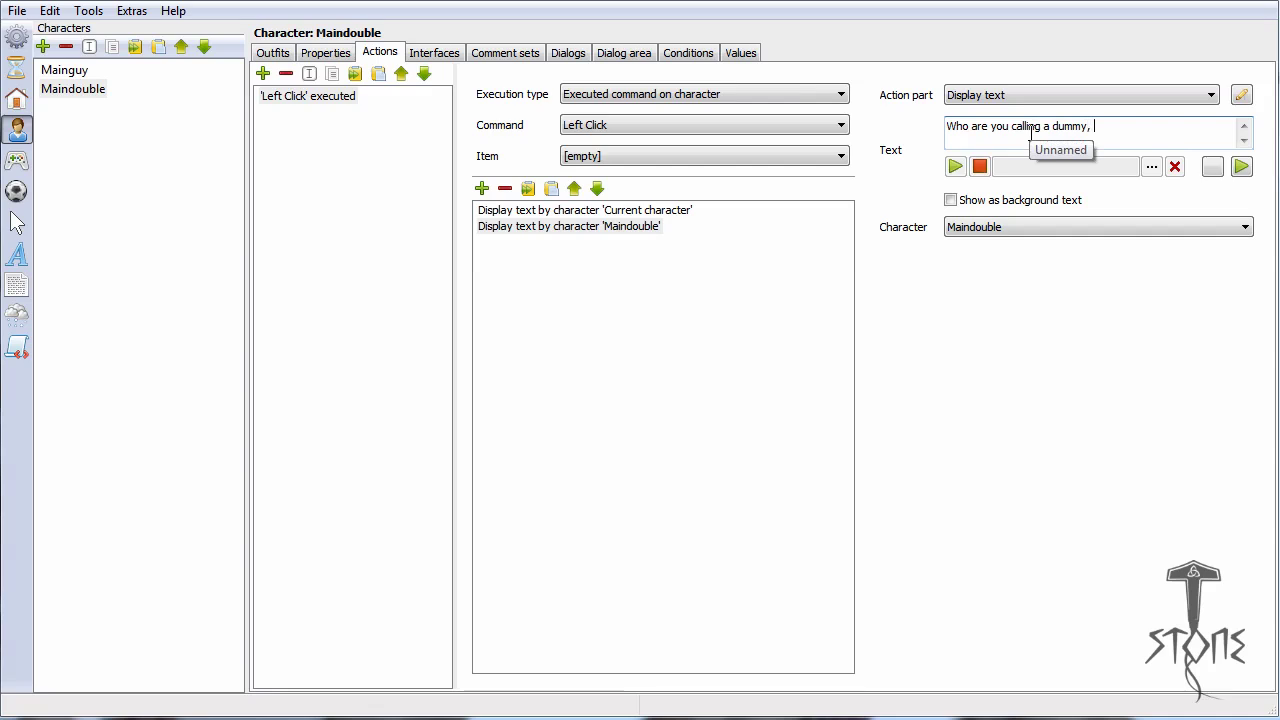
type("you dummy.")
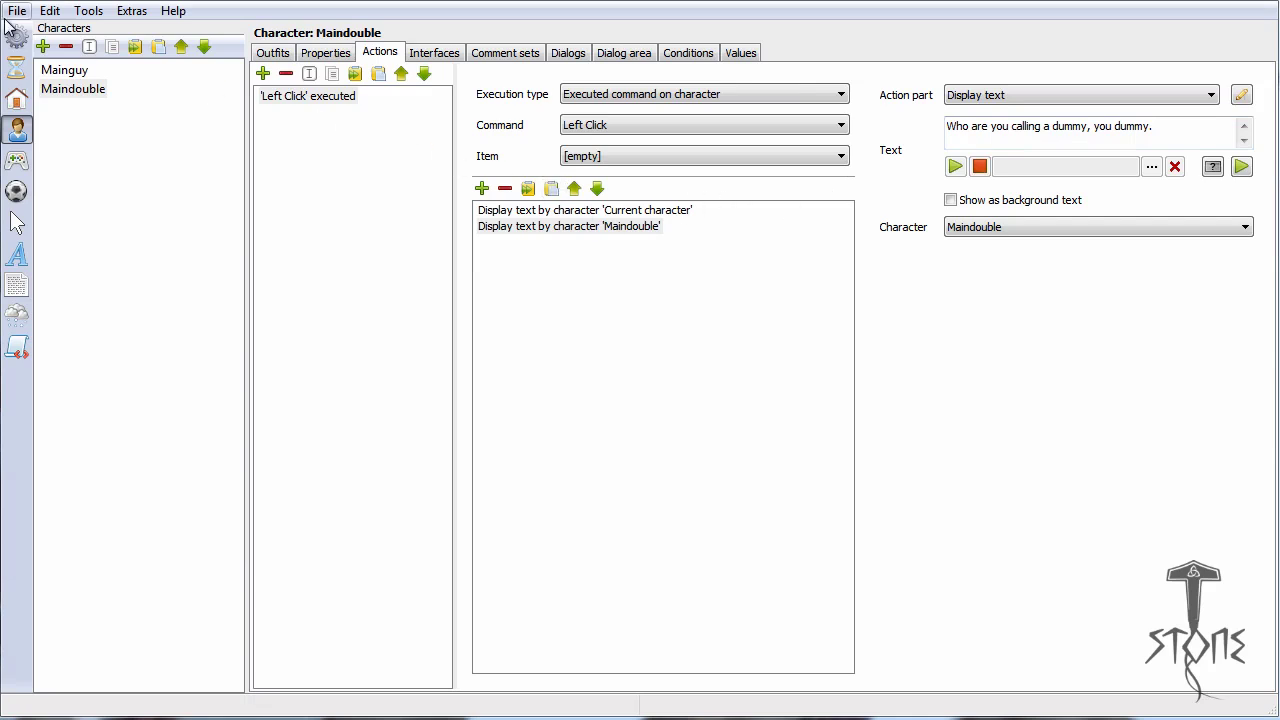
Step: Run the game, test the left-click action on Maindouble beside the golden door, and close the game
left_click(131, 10)
left_click(170, 178)
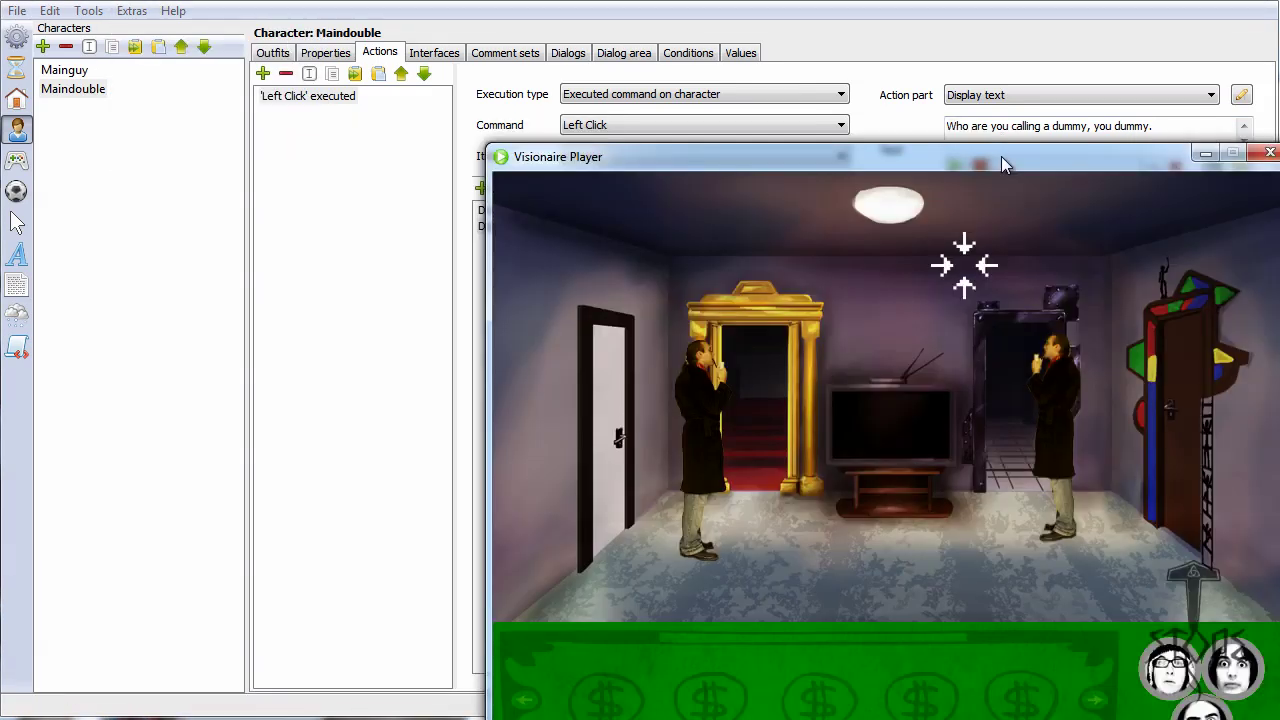
left_click_drag(1001, 156, 777, 17)
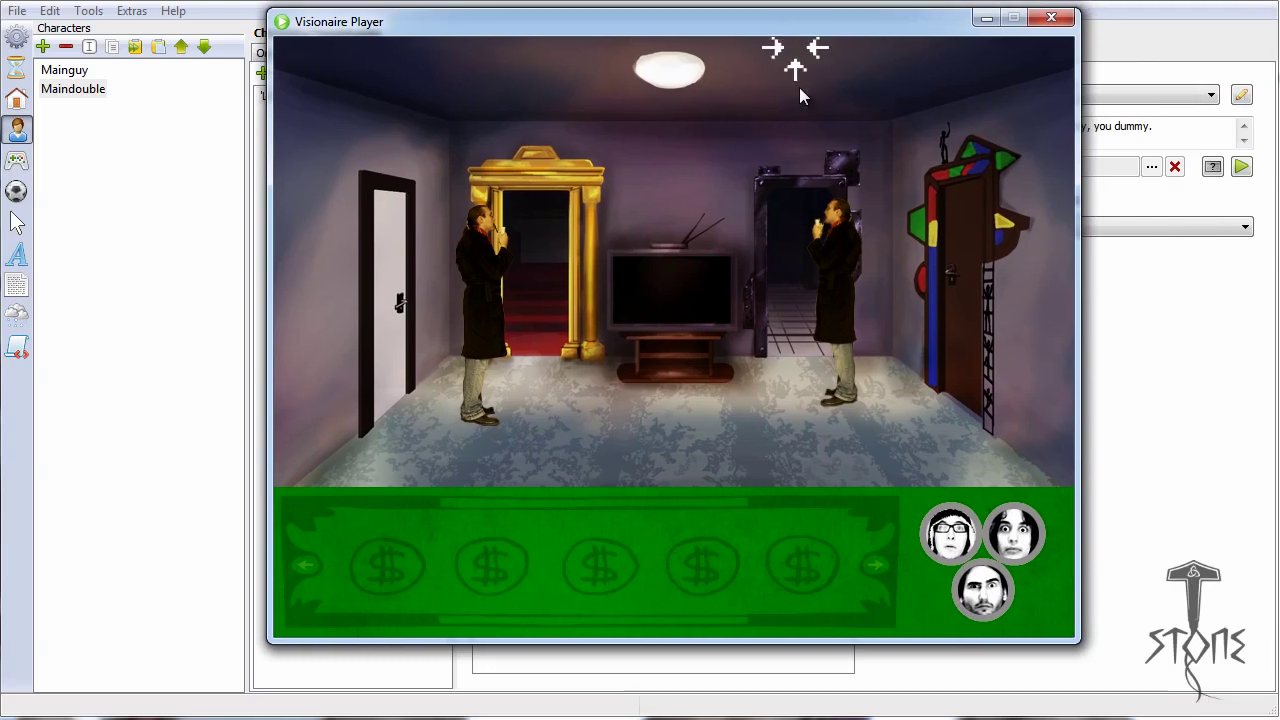
left_click(484, 280)
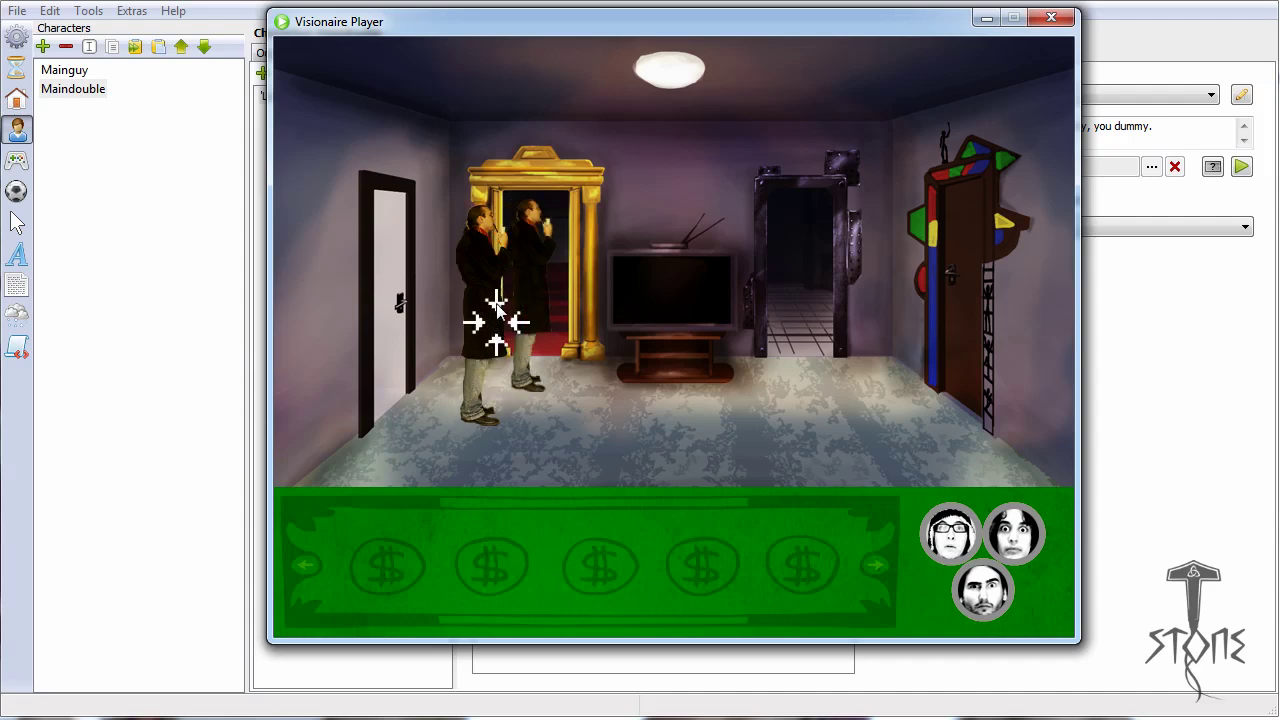
left_click(1050, 19)
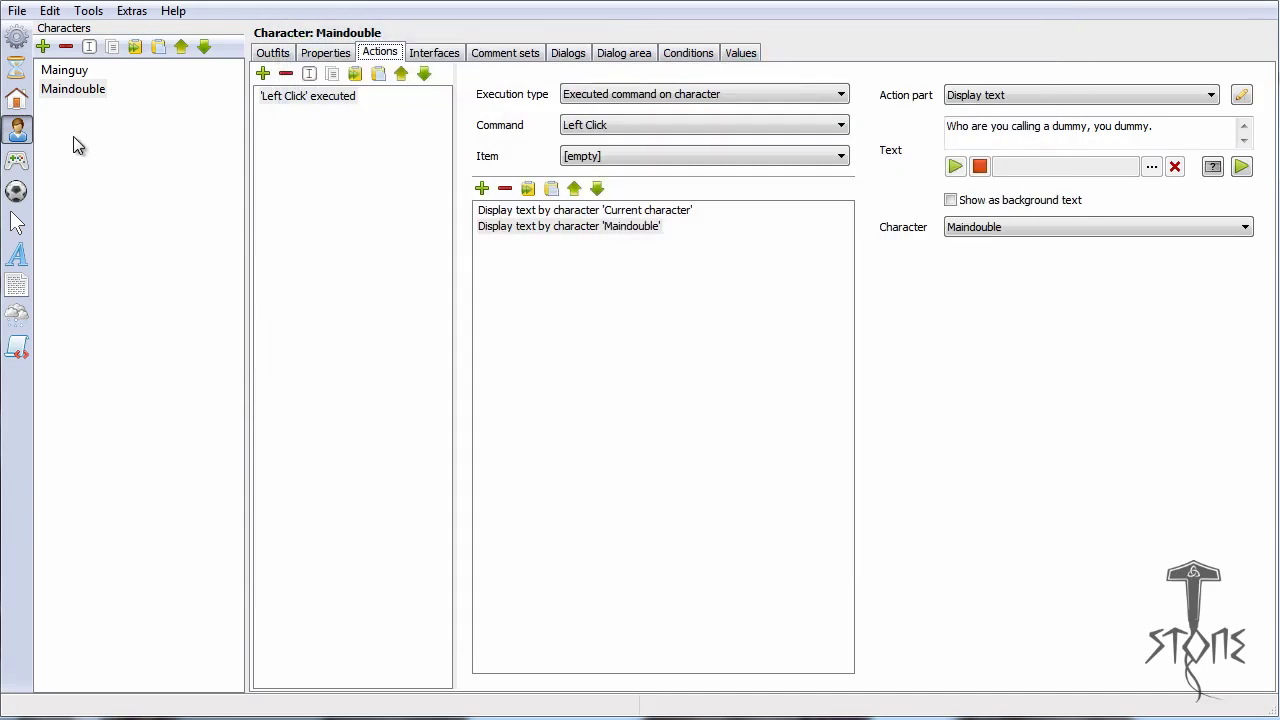
Step: Make the Mouse interface's Left Click command usable on Objects and characters, leaving Own character disabled
left_click(17, 160)
left_click(60, 90)
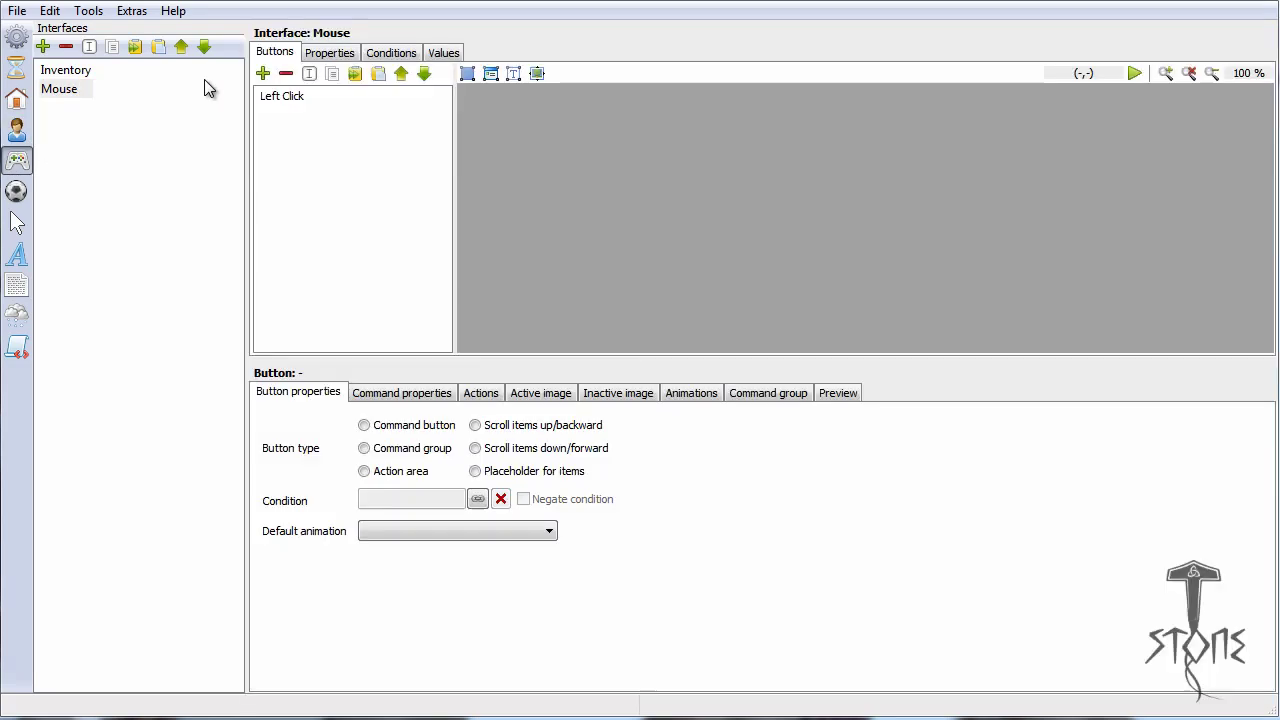
left_click(289, 97)
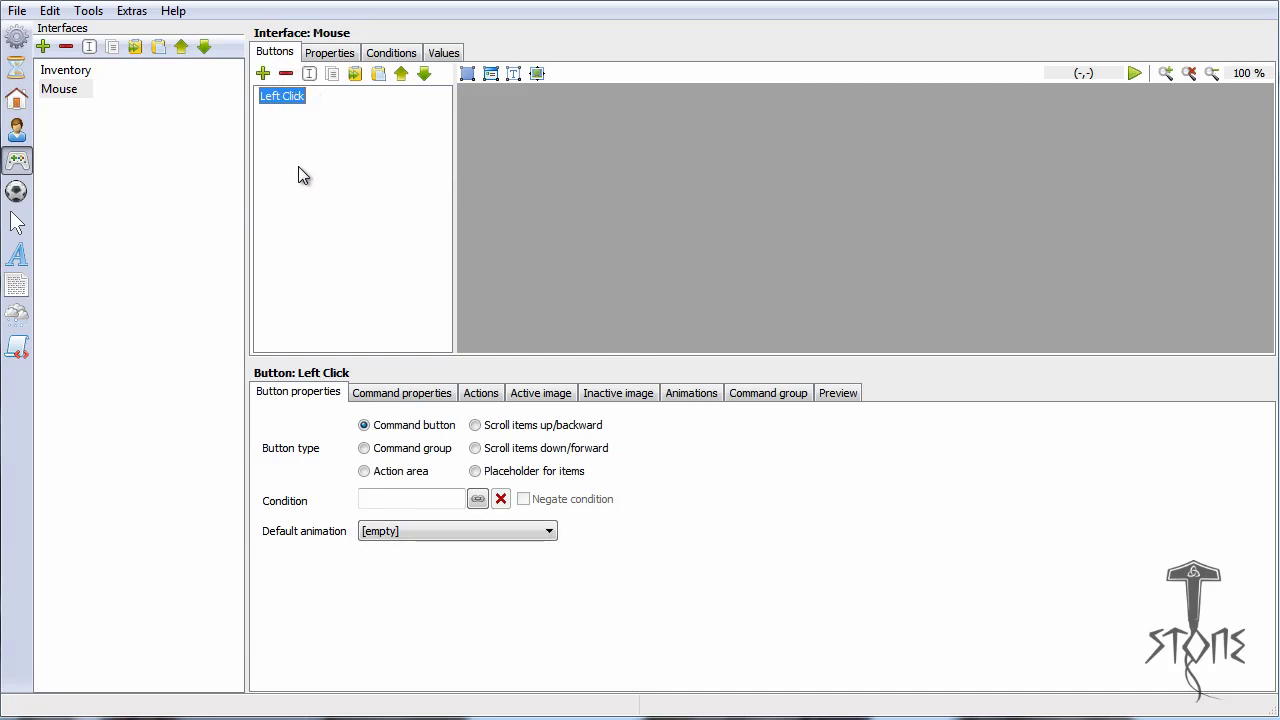
left_click(424, 396)
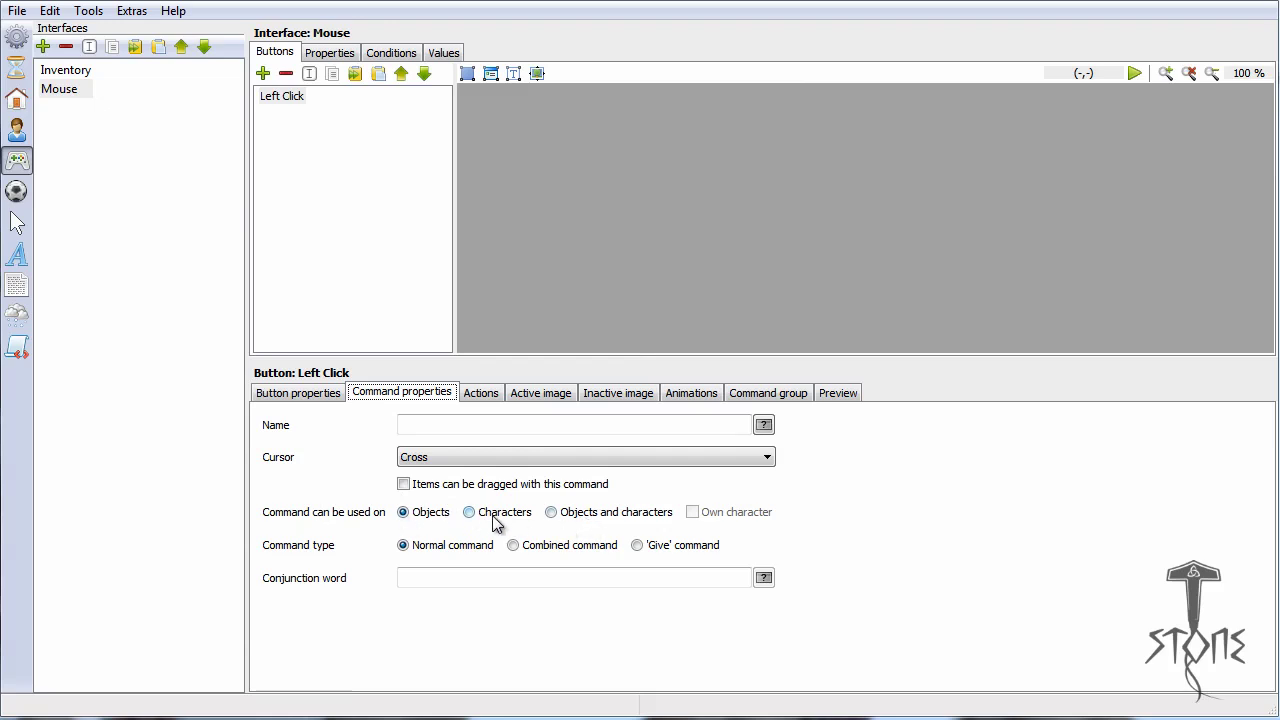
left_click(551, 513)
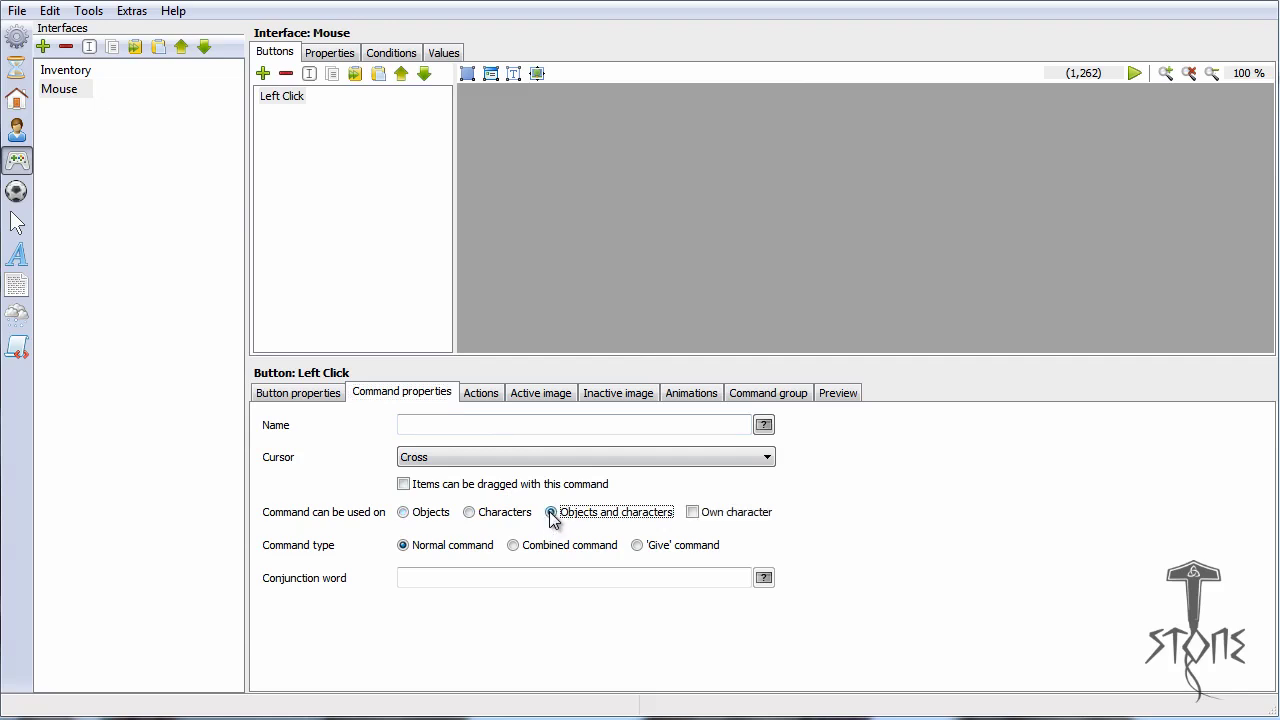
left_click(403, 512)
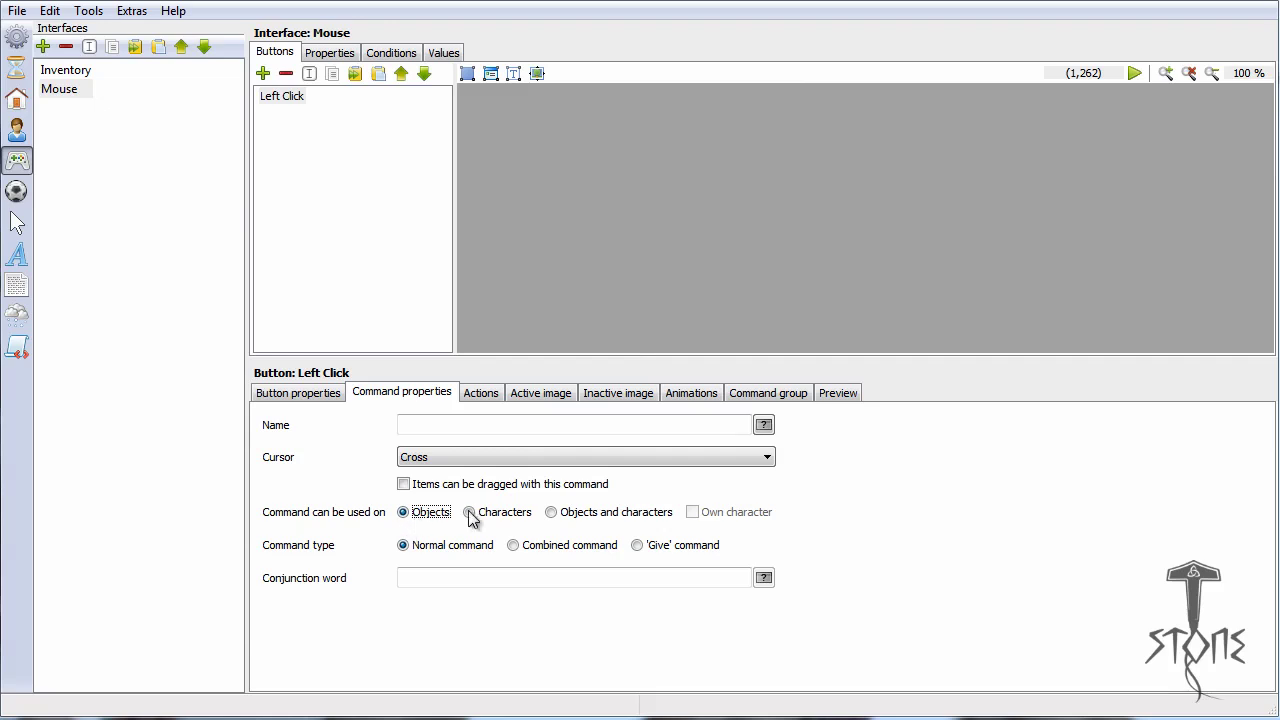
left_click(551, 513)
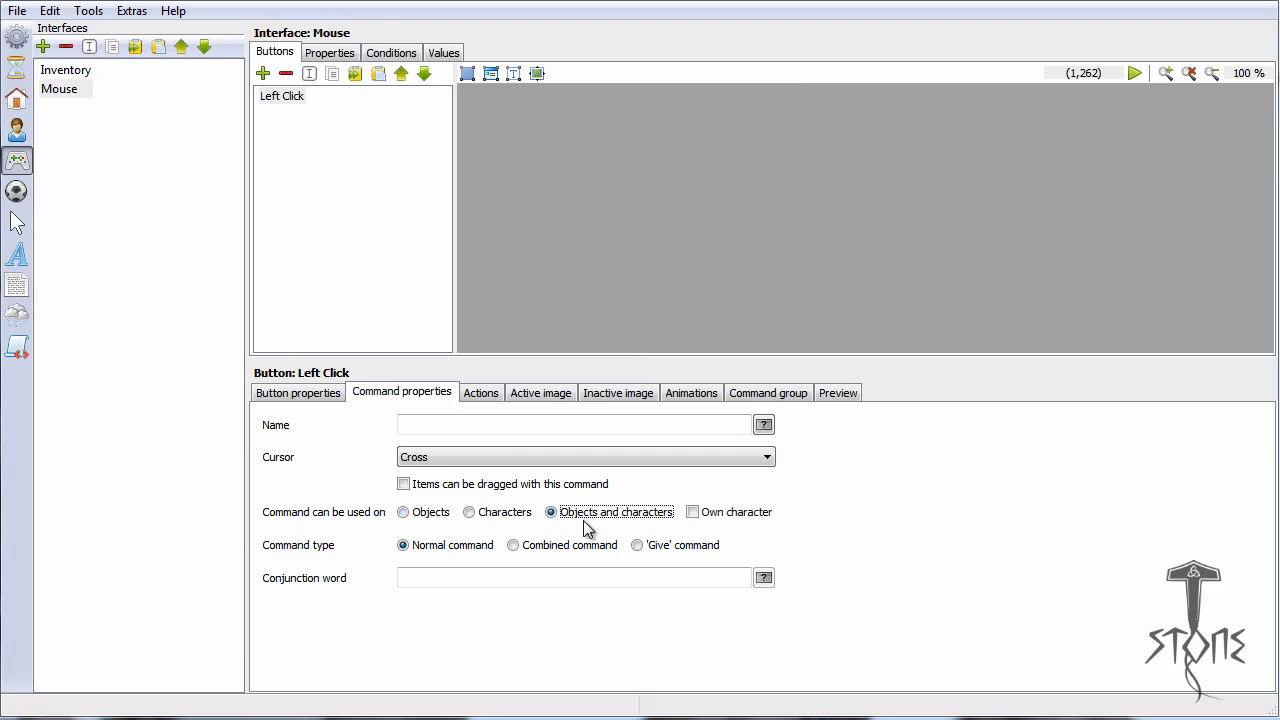
left_click(694, 516)
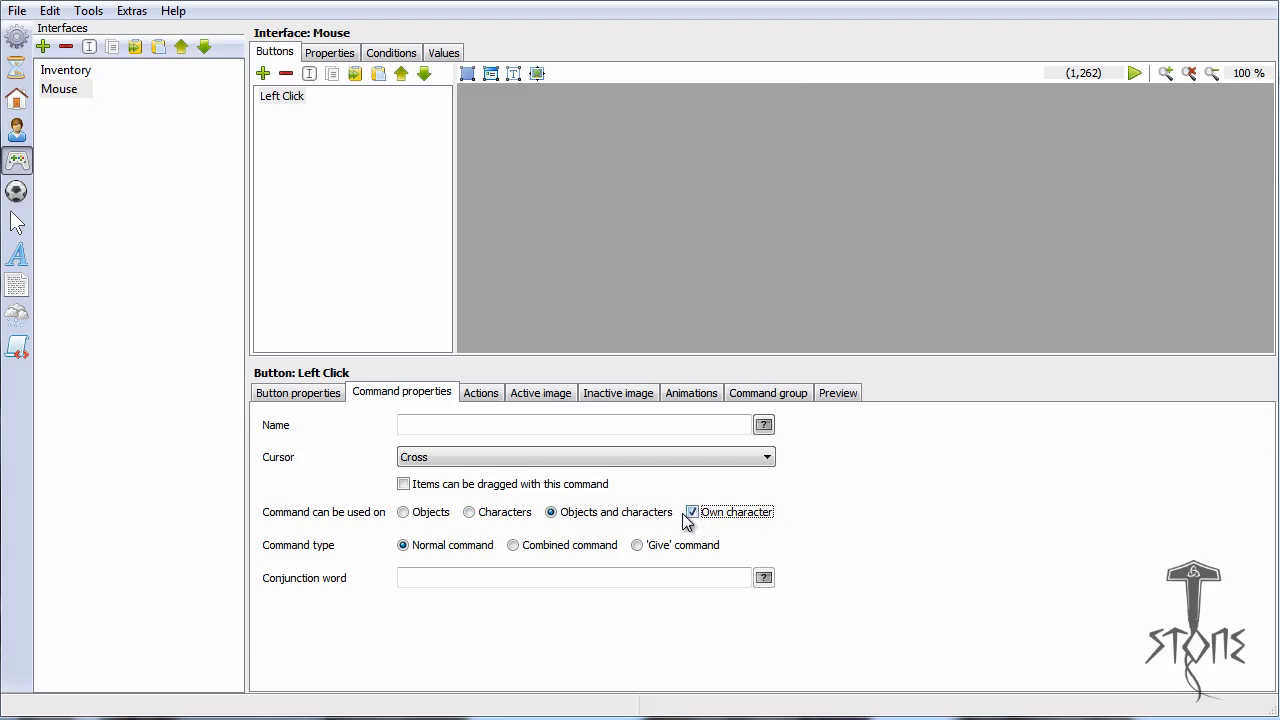
left_click(697, 513)
Step: Run the game again with the changed Left Click command, view the Living Room, and close the game
left_click(131, 11)
left_click(174, 190)
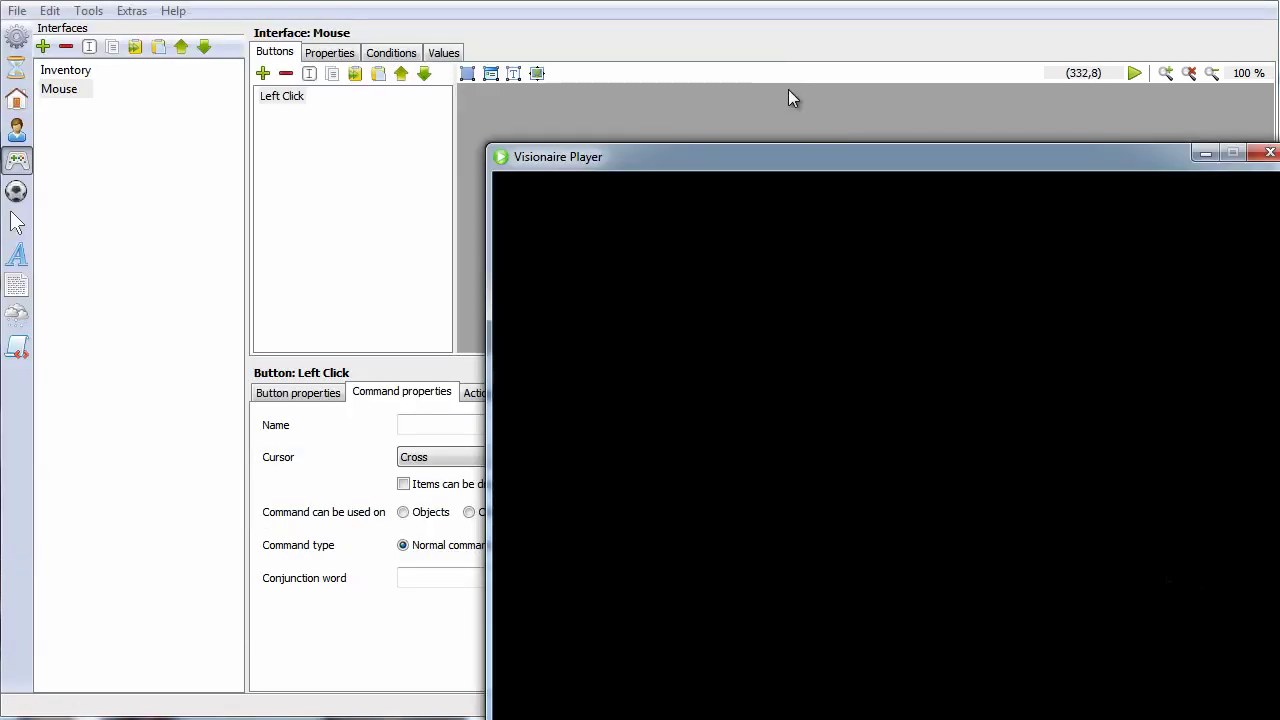
left_click_drag(866, 165, 630, 60)
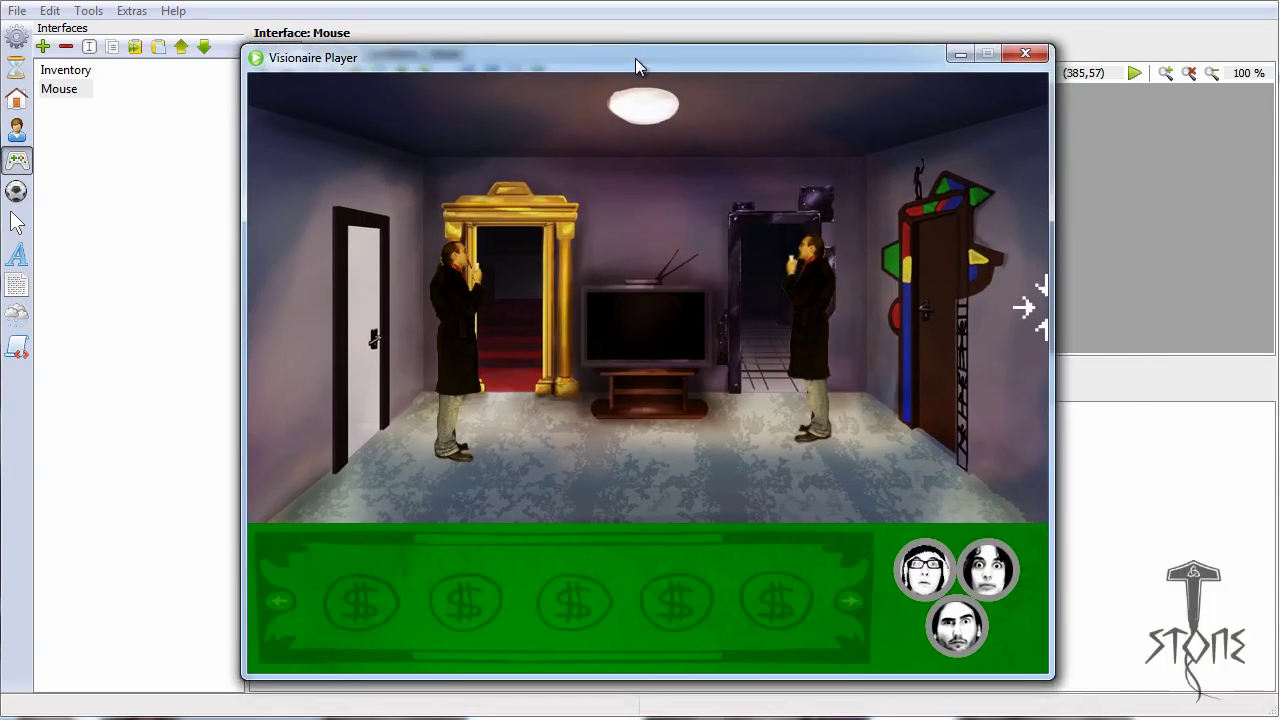
left_click(1025, 53)
Step: Delete the action area in front of the TV from the Living Room's way systems
left_click(15, 102)
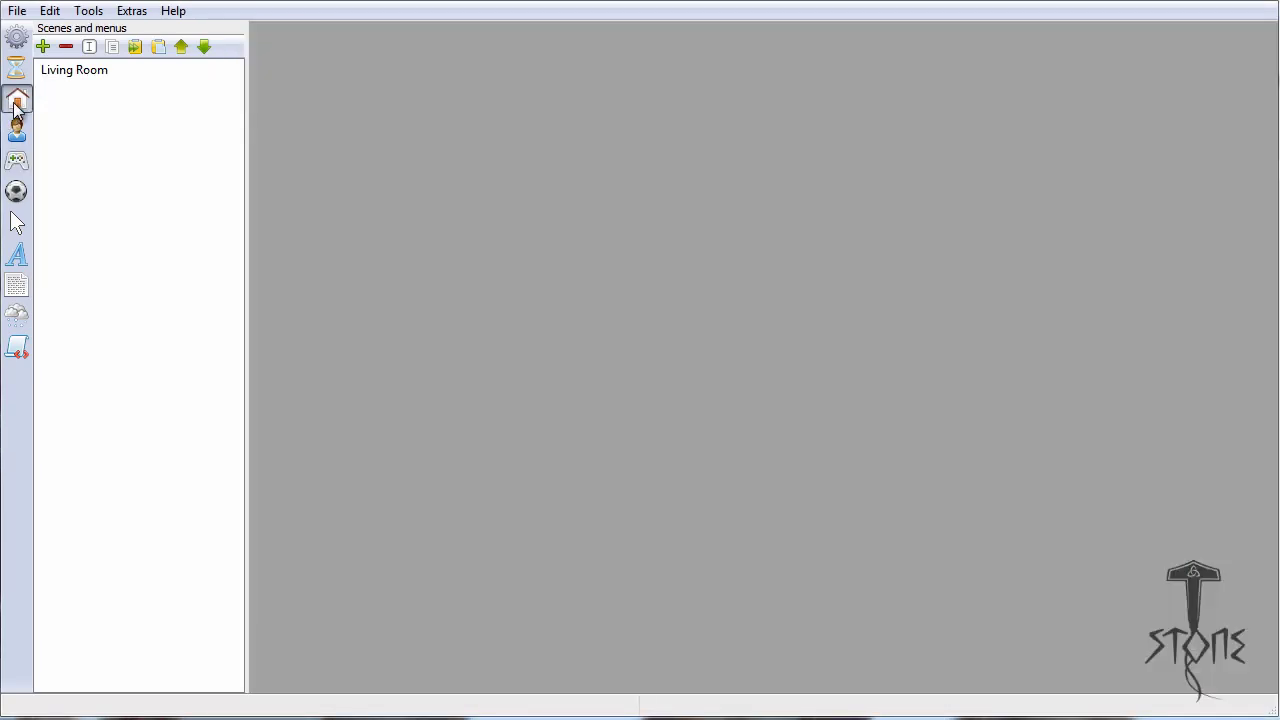
left_click(77, 70)
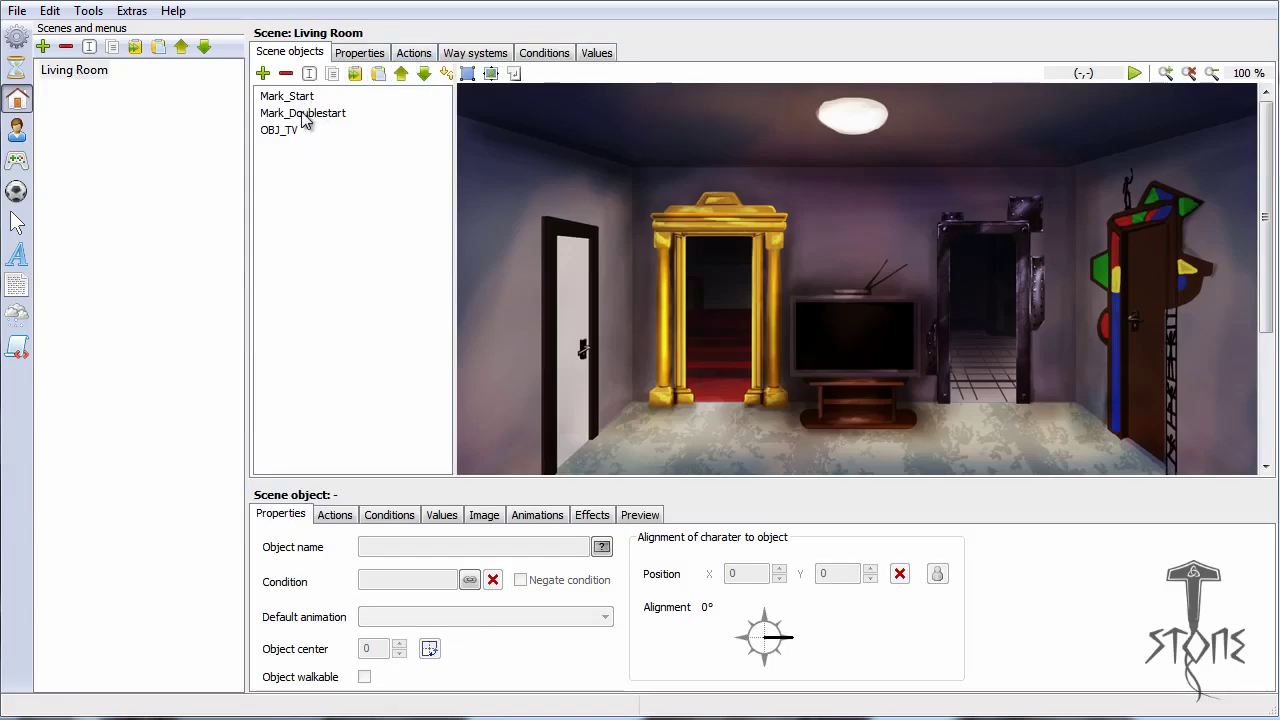
left_click(410, 56)
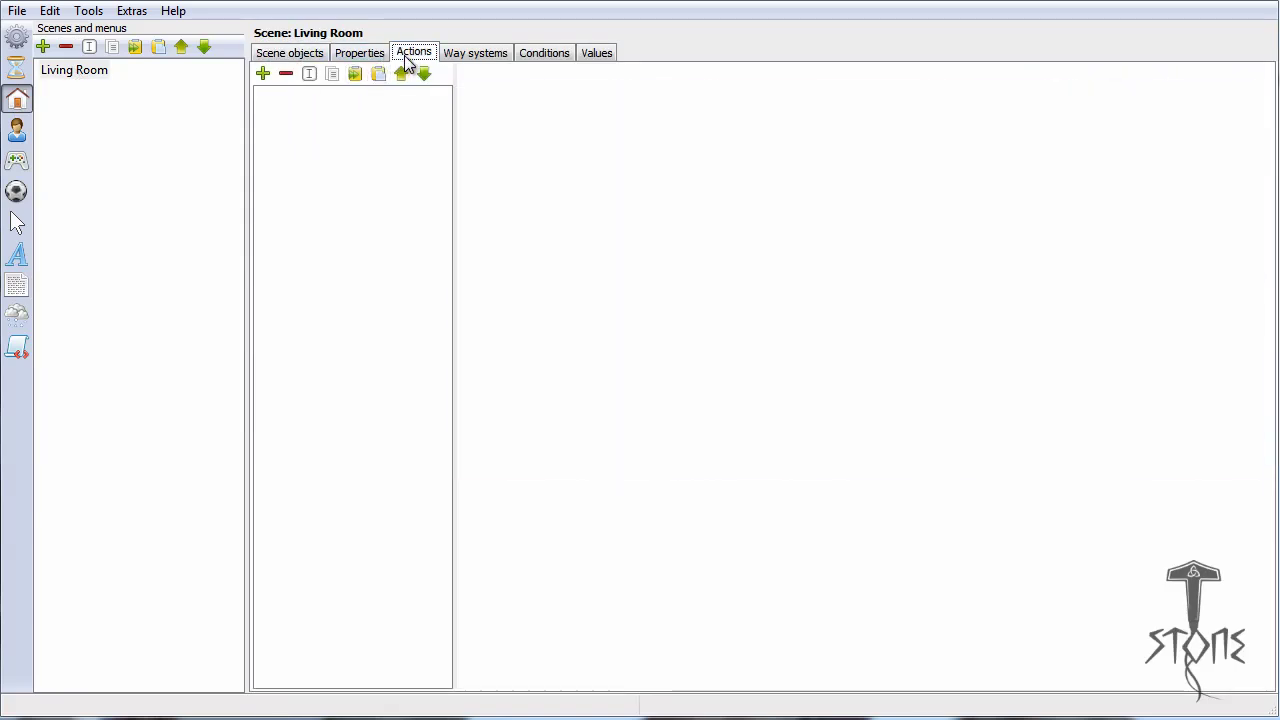
left_click(472, 55)
left_click(336, 178)
left_click(286, 73)
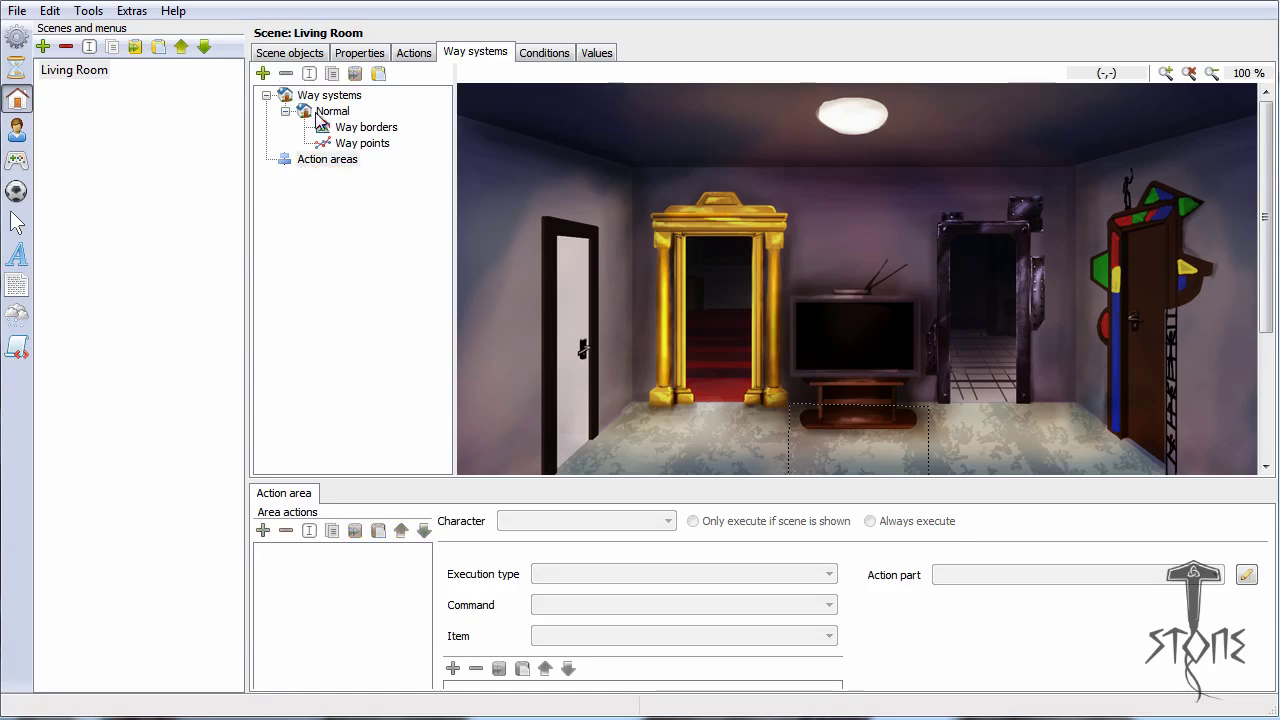
Step: Run the game and test the left-click dialogue on Maindouble beside the golden door
left_click(132, 11)
left_click(181, 182)
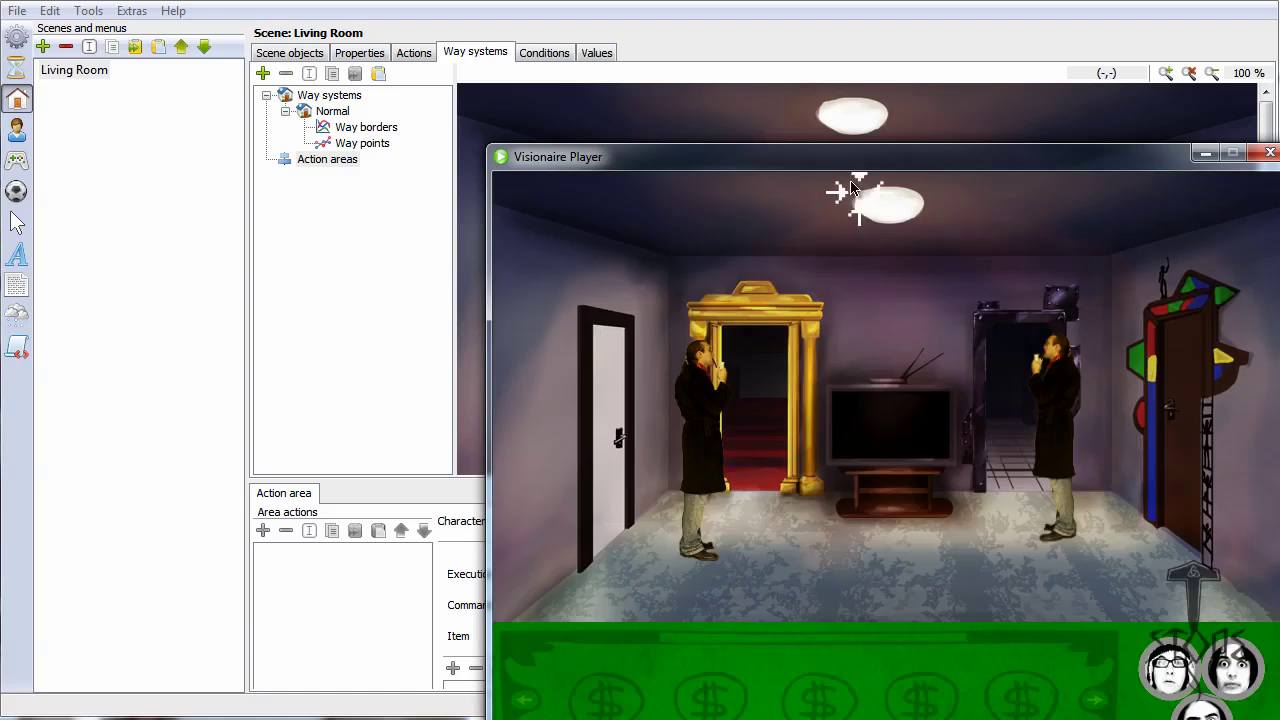
left_click_drag(867, 158, 487, 8)
left_click(307, 275)
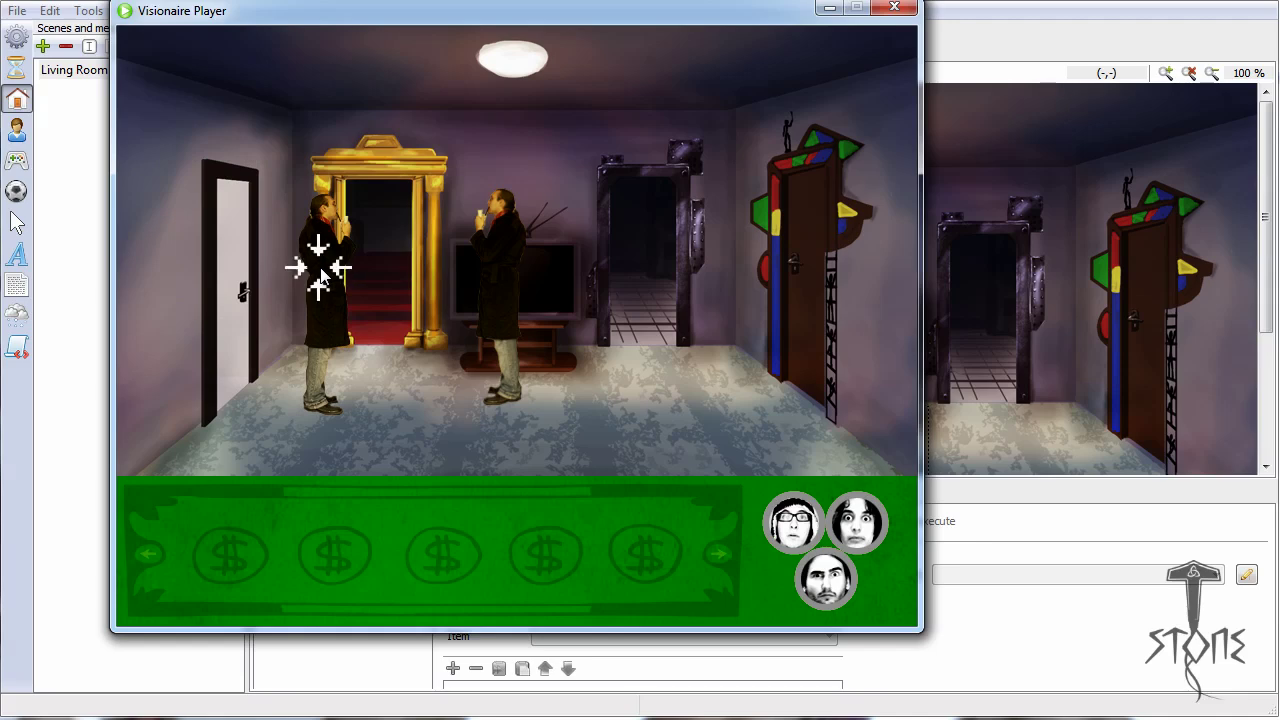
left_click(320, 272)
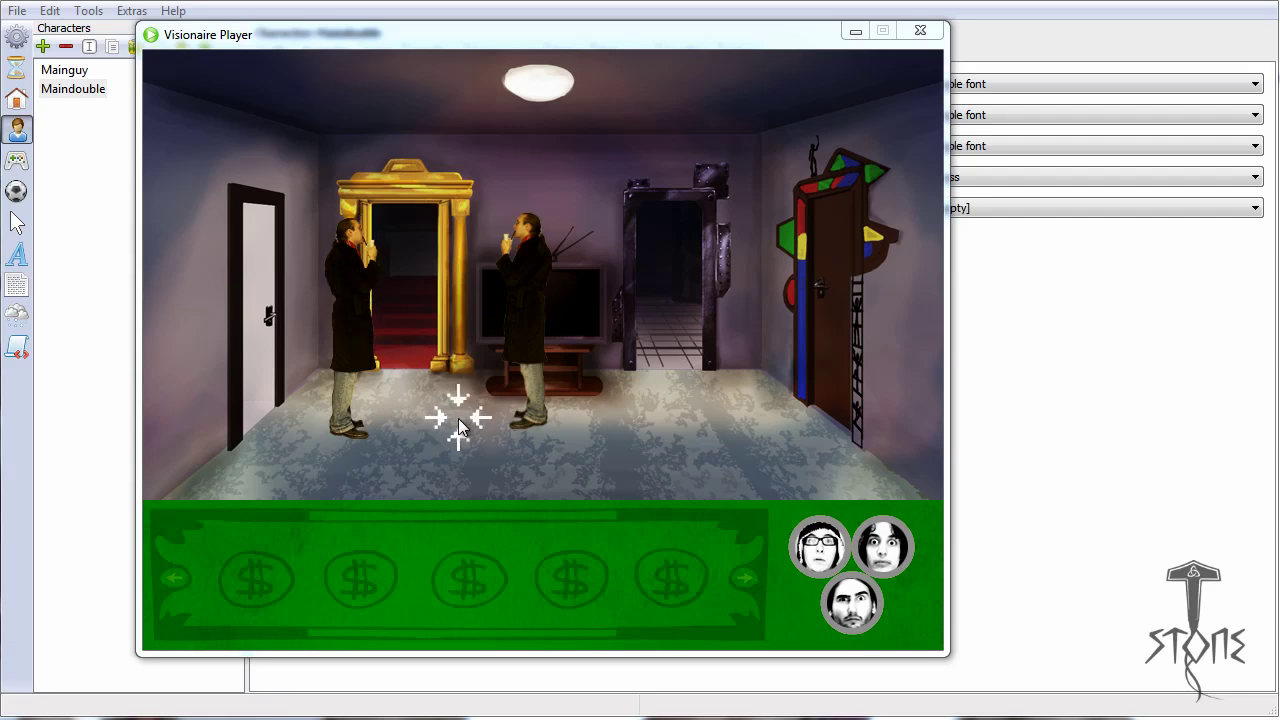
left_click(359, 341)
left_click(358, 336)
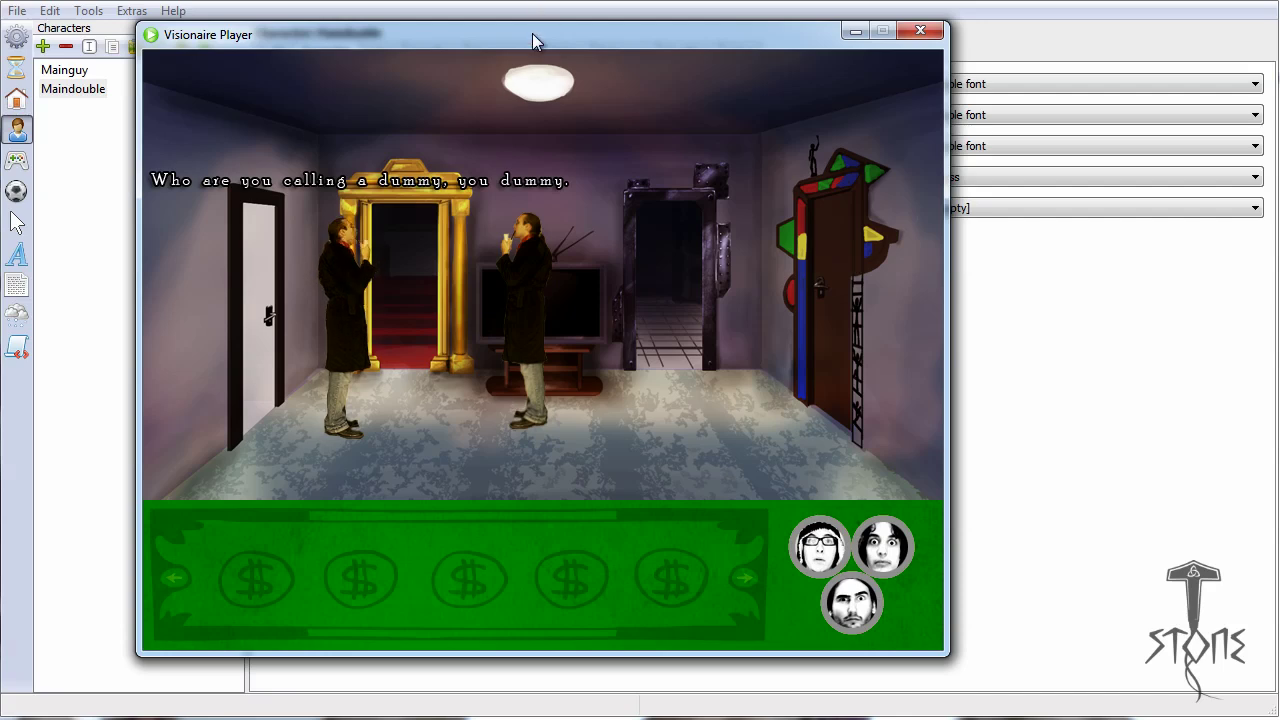
Step: Examine the command properties of the Mouse interface's Left Click button, including which targets it can be used on
left_click_drag(532, 33, 537, 446)
left_click(17, 163)
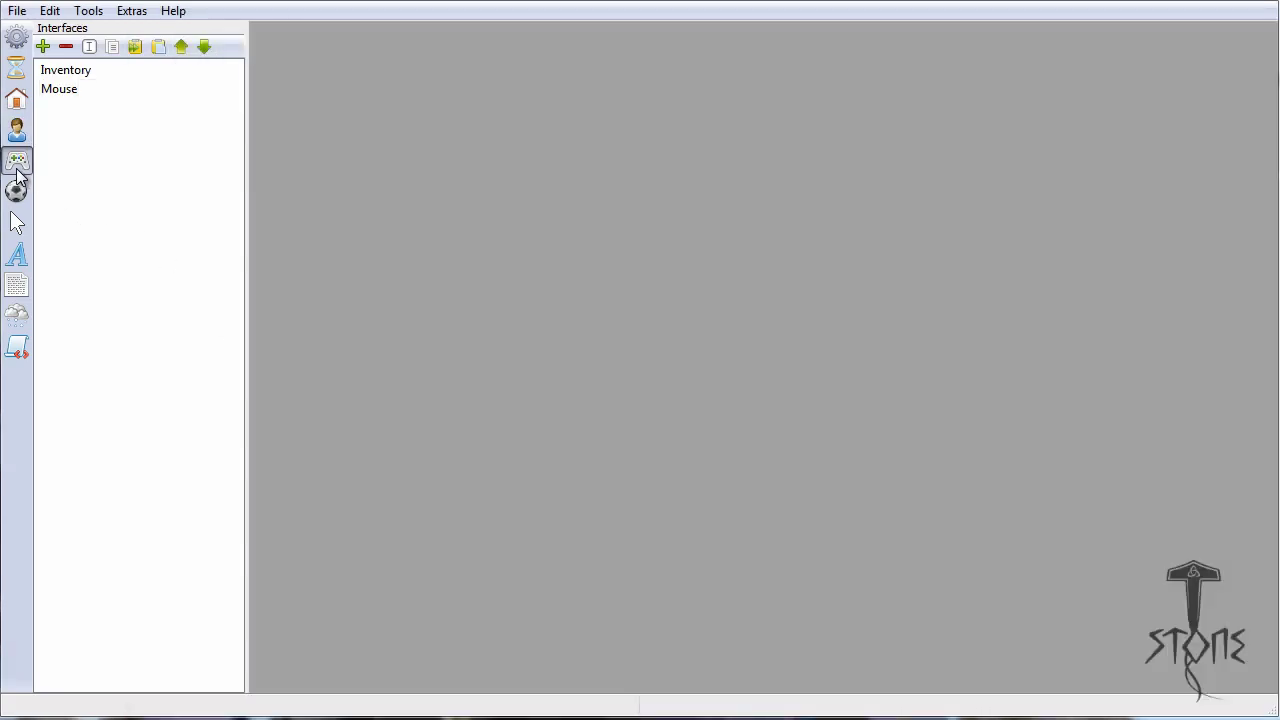
left_click(59, 91)
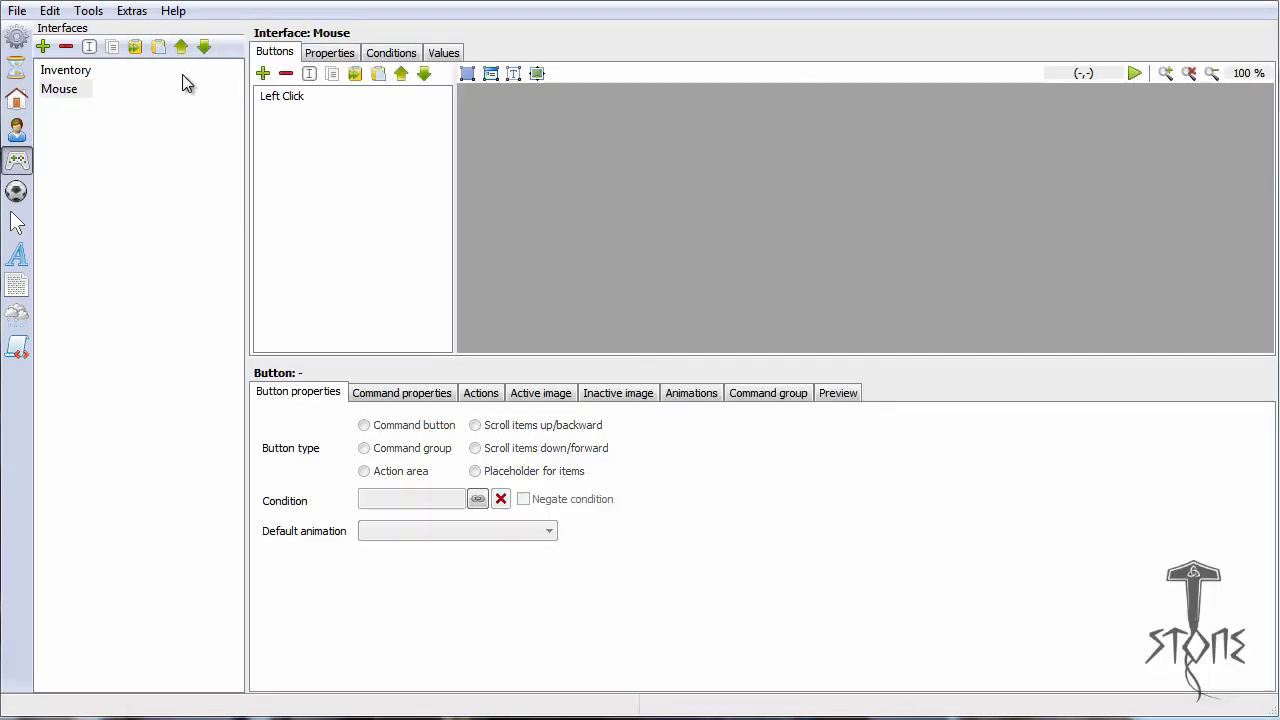
left_click(333, 58)
left_click(275, 55)
left_click(380, 395)
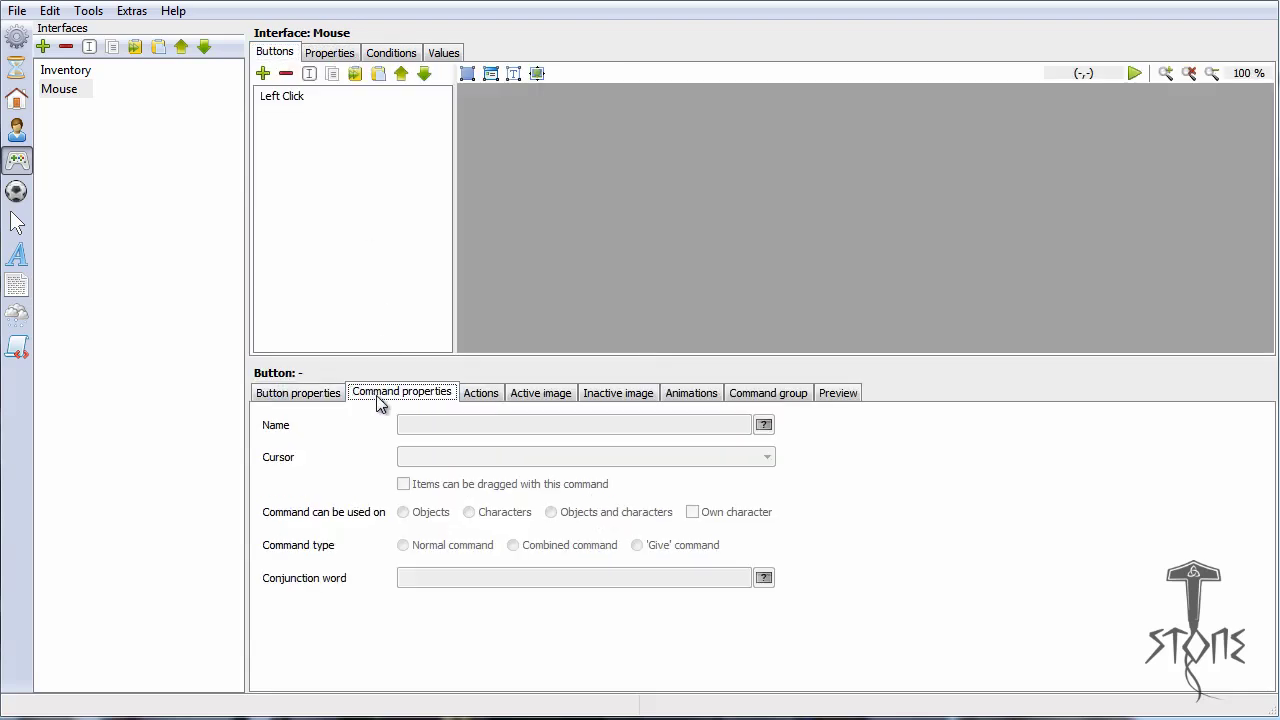
left_click(300, 98)
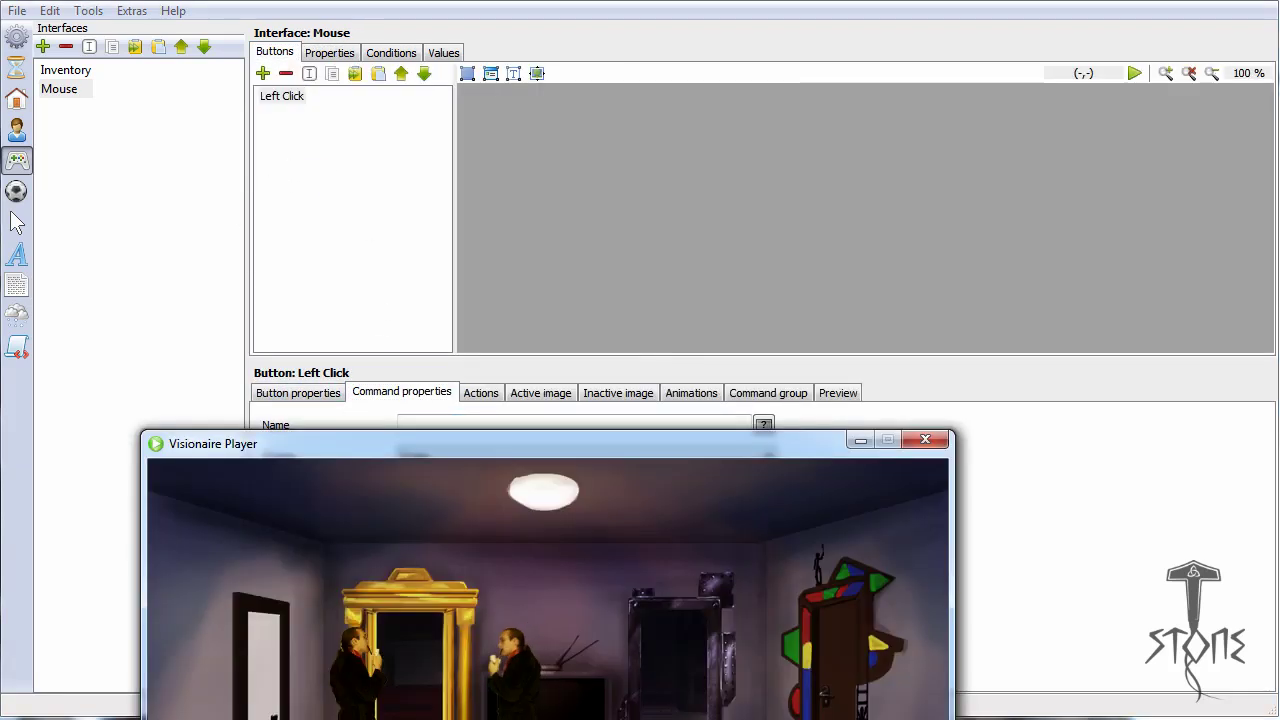
Step: Walk the main character around the Living Room, trigger Maindouble's dialogue from several spots, and close the game
left_click_drag(459, 429, 515, 31)
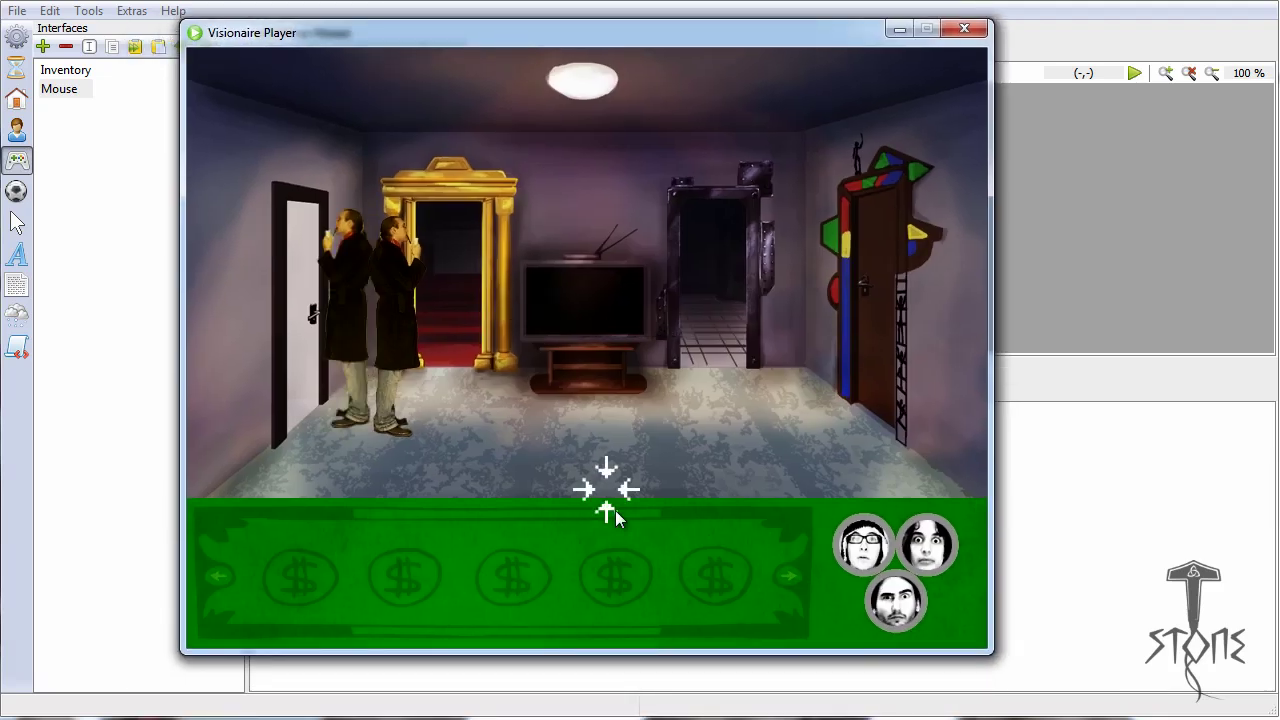
left_click(617, 452)
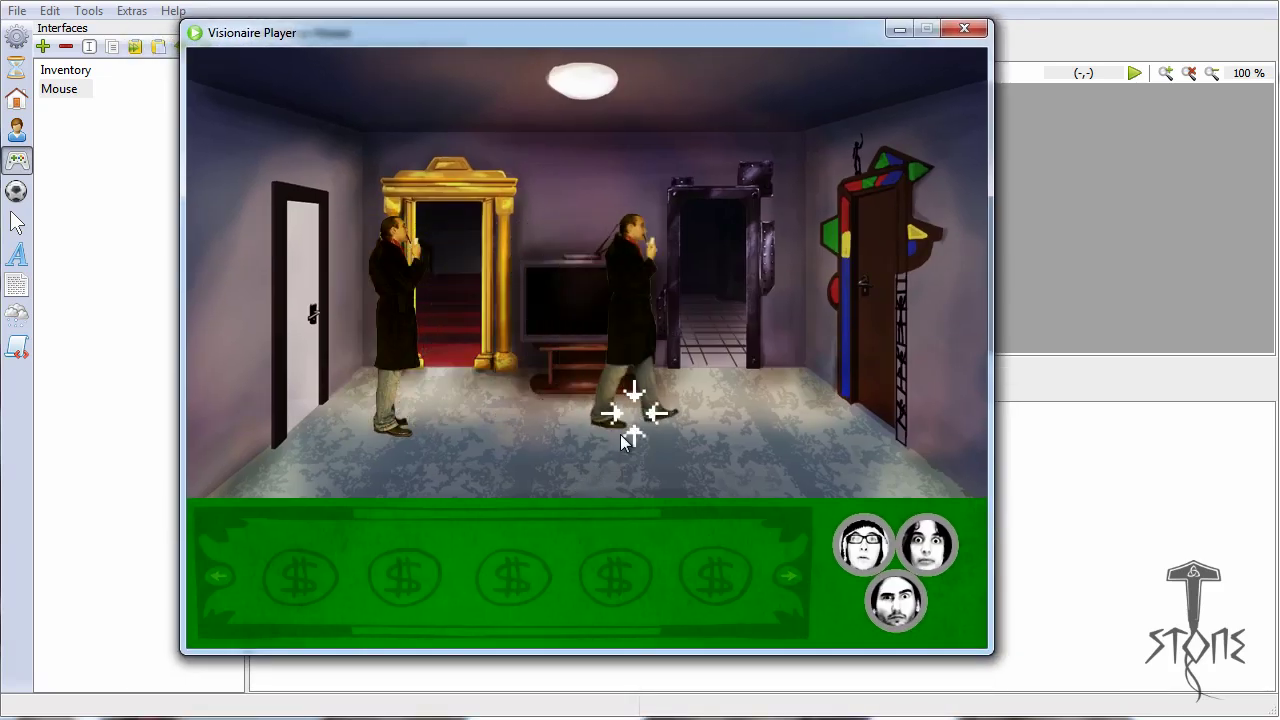
left_click(458, 375)
left_click(399, 314)
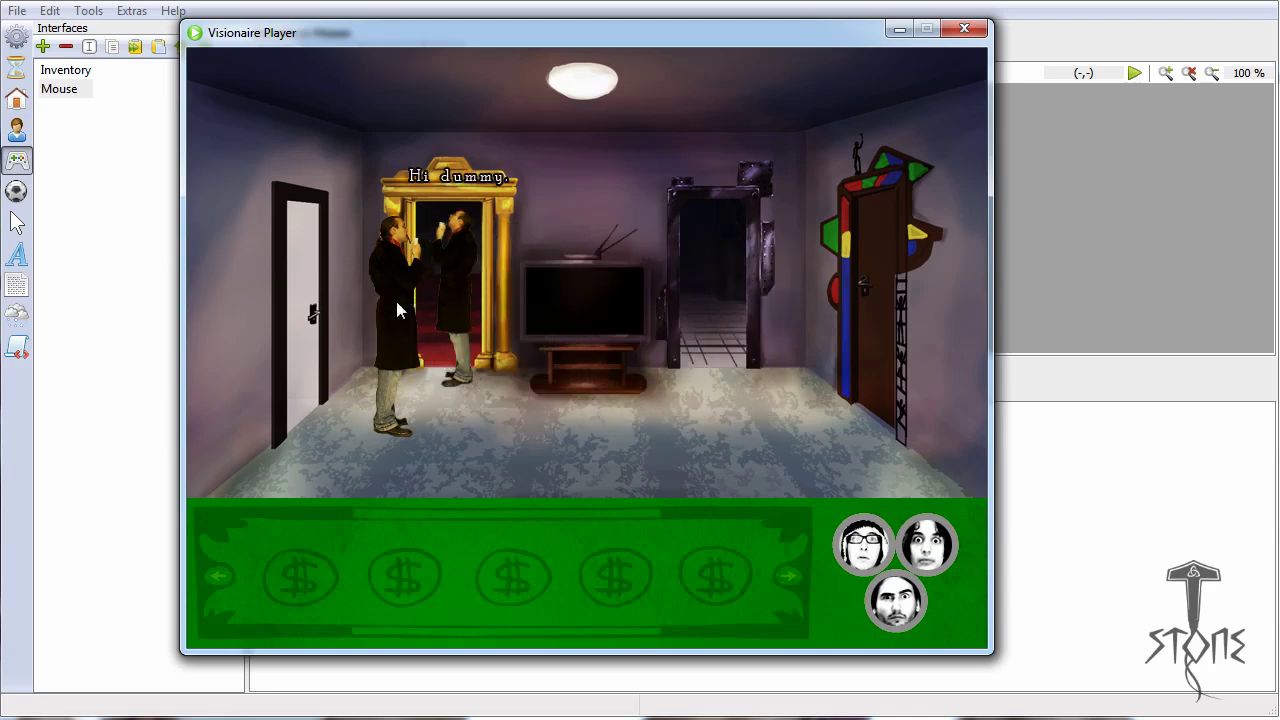
left_click(294, 463)
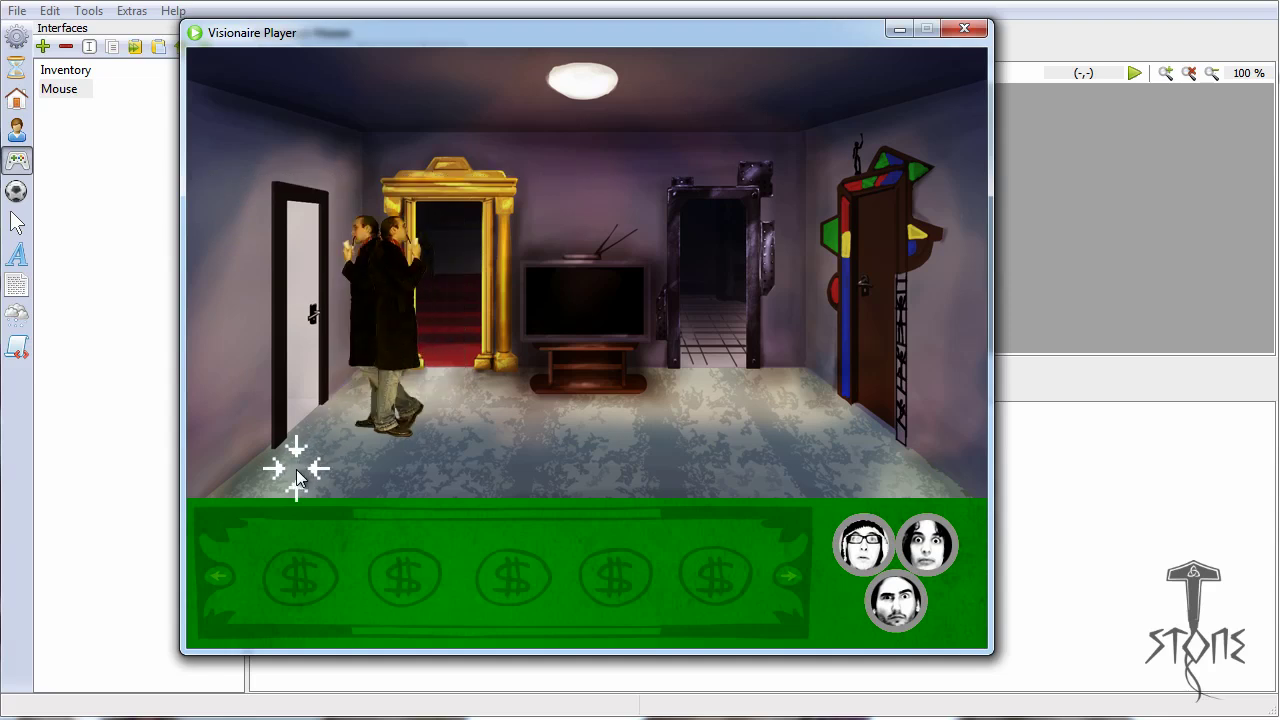
left_click(395, 291)
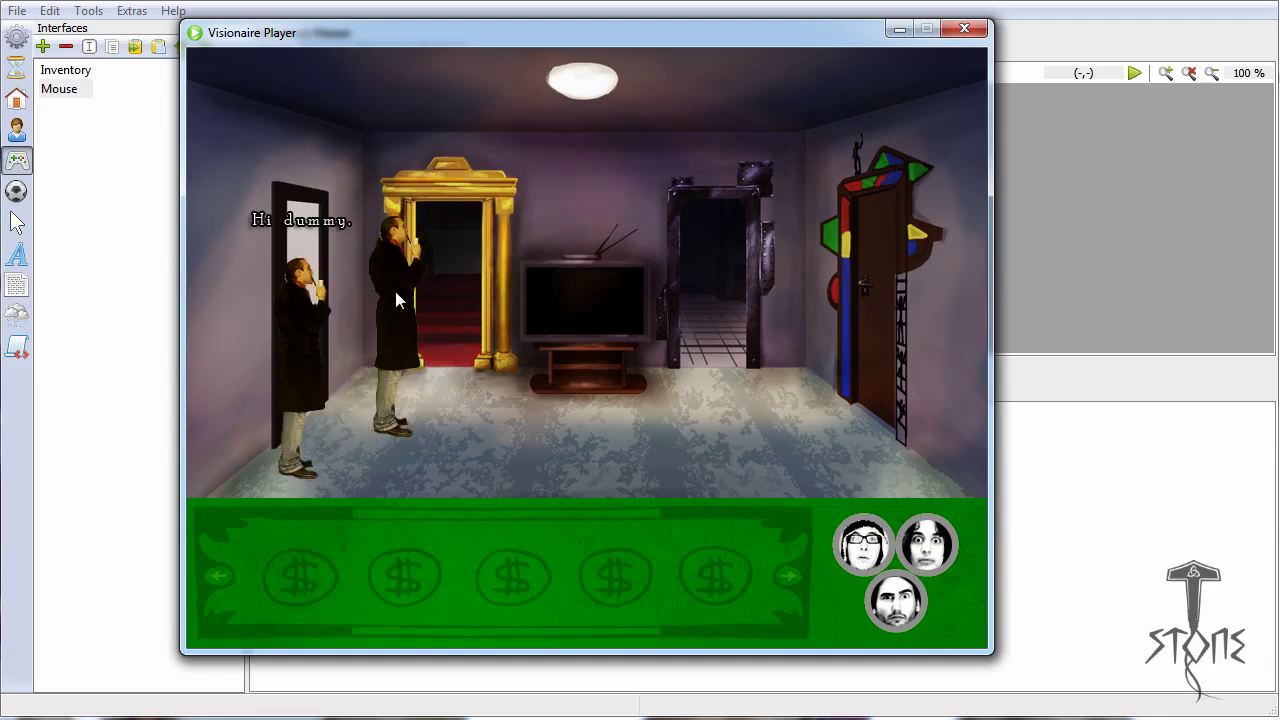
left_click(423, 429)
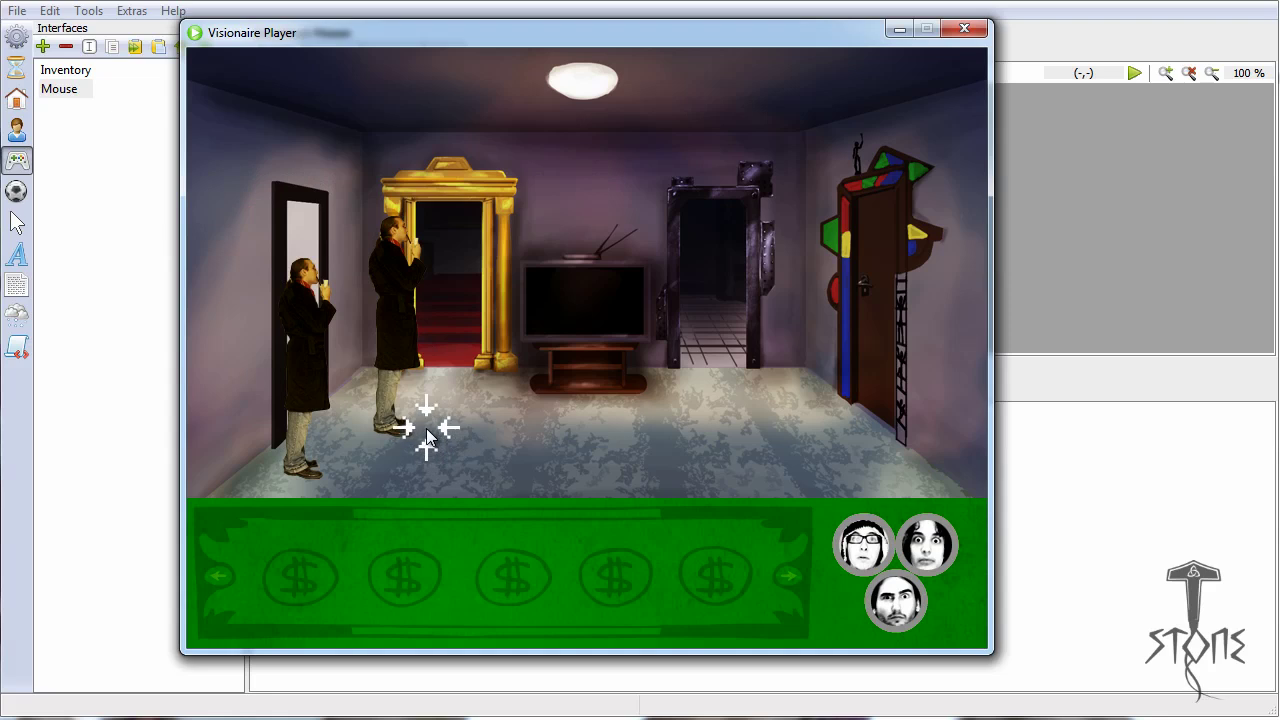
left_click(394, 325)
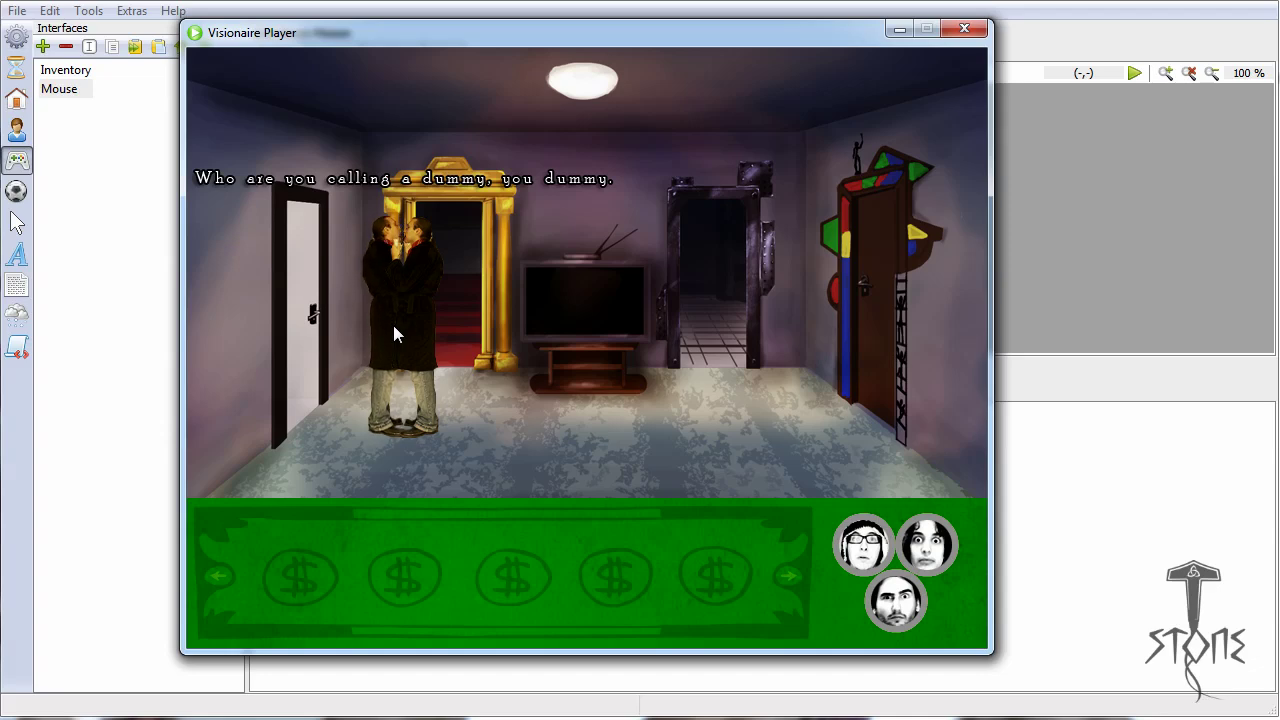
left_click(966, 28)
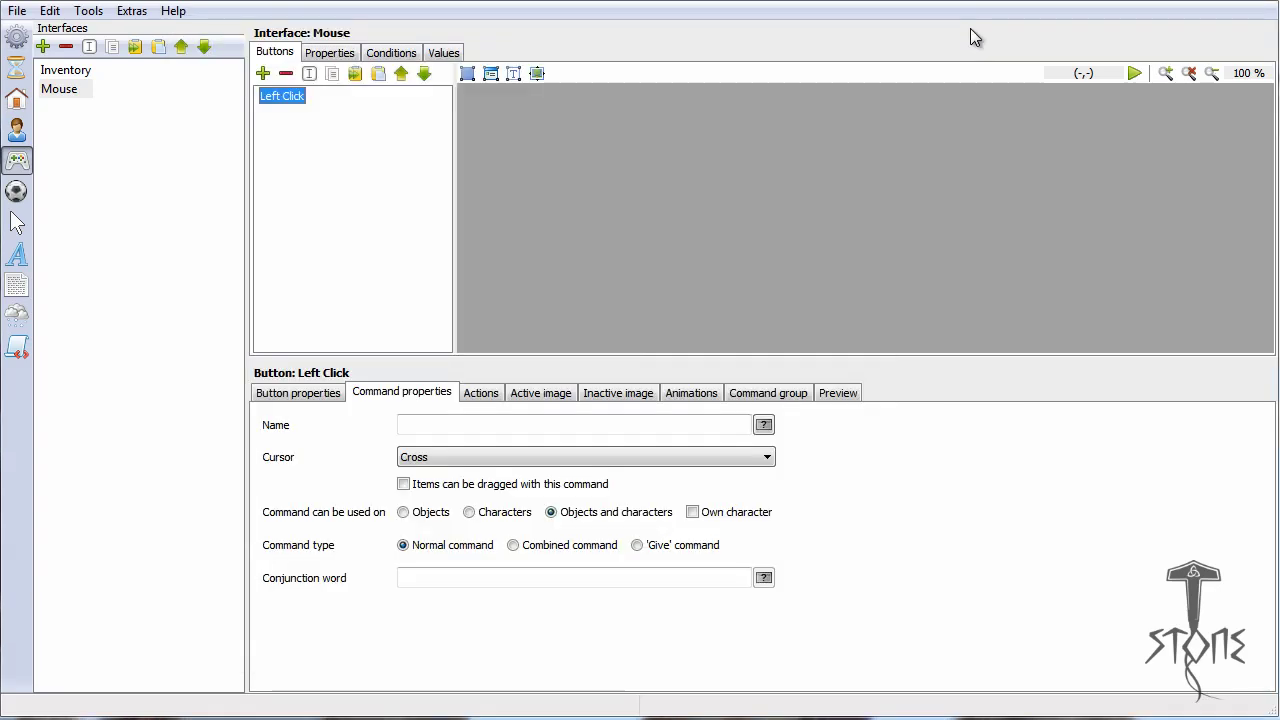
Step: Set Maindouble's position for executing an action to X 312, Y 390 on the Living Room floor
left_click(17, 130)
left_click(63, 90)
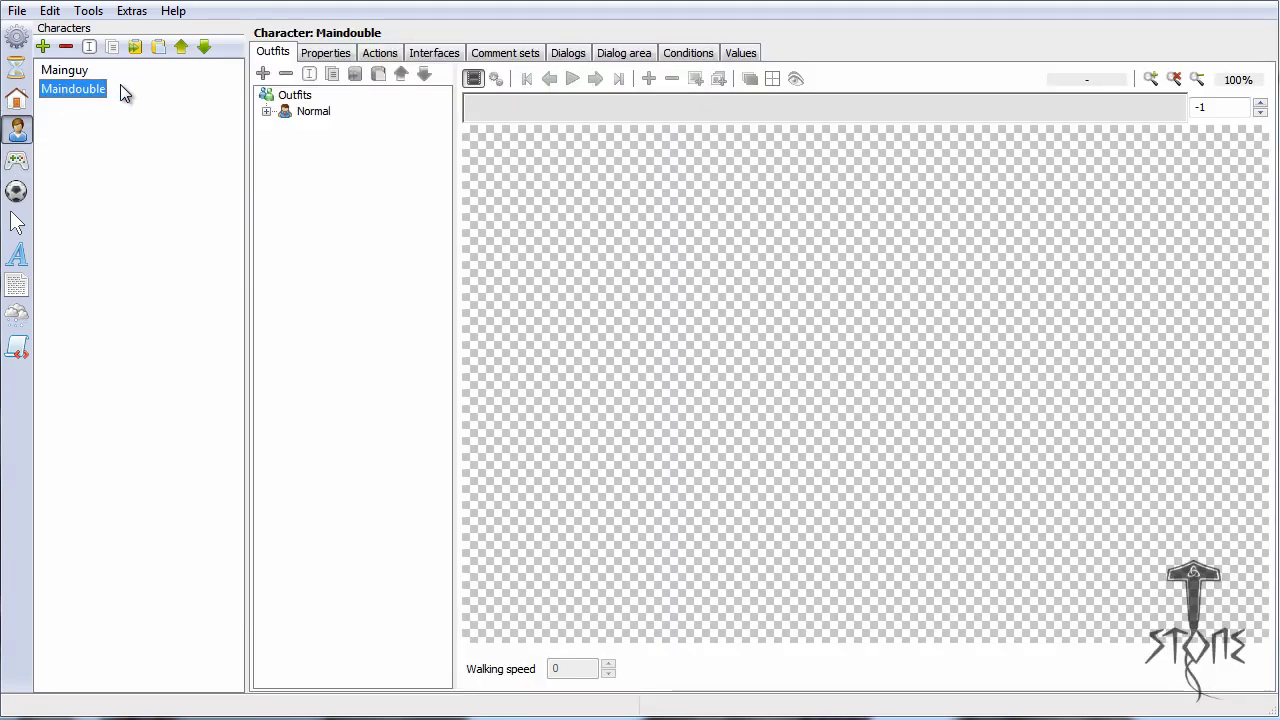
left_click(326, 53)
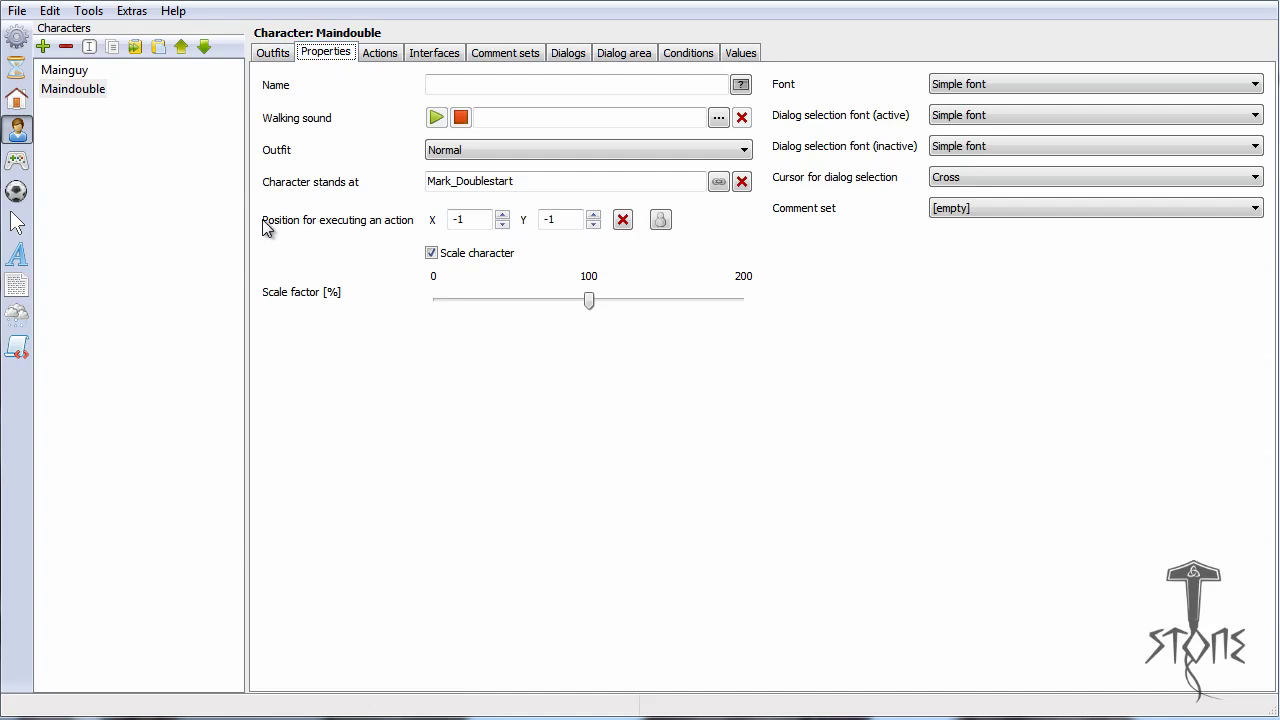
mouse_move(285, 226)
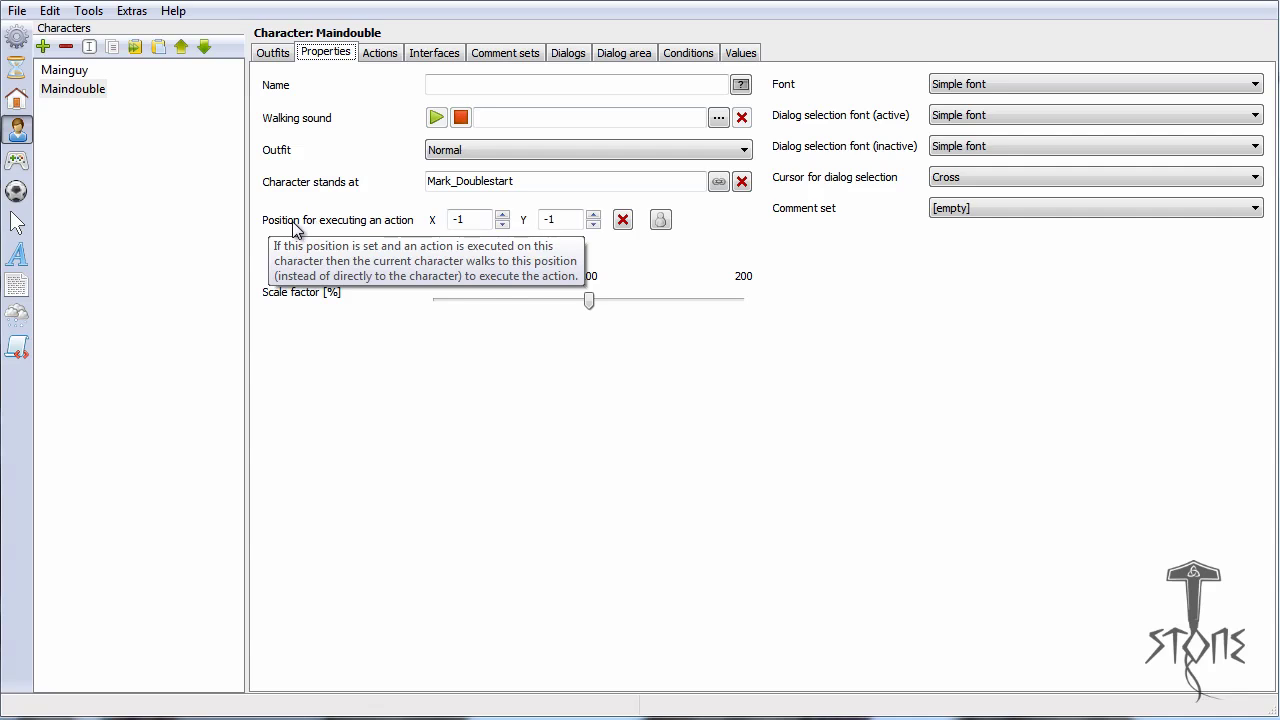
left_click(661, 220)
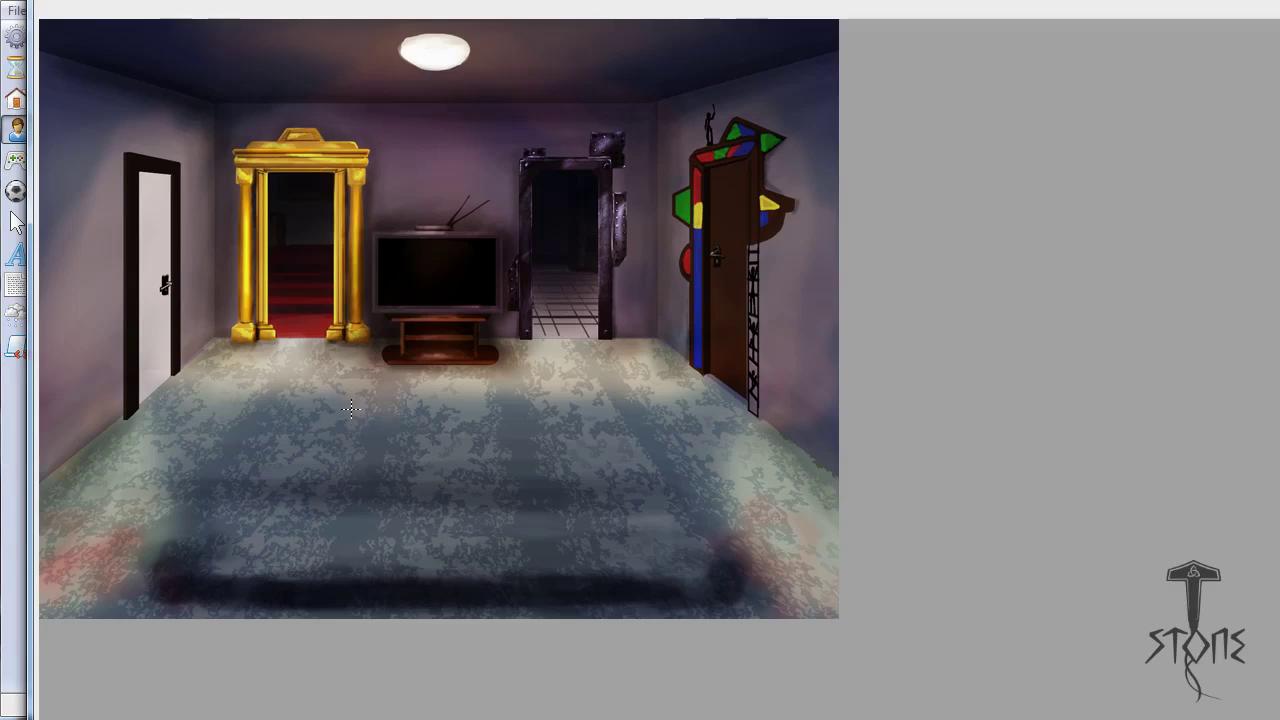
key("Escape")
mouse_move(370, 226)
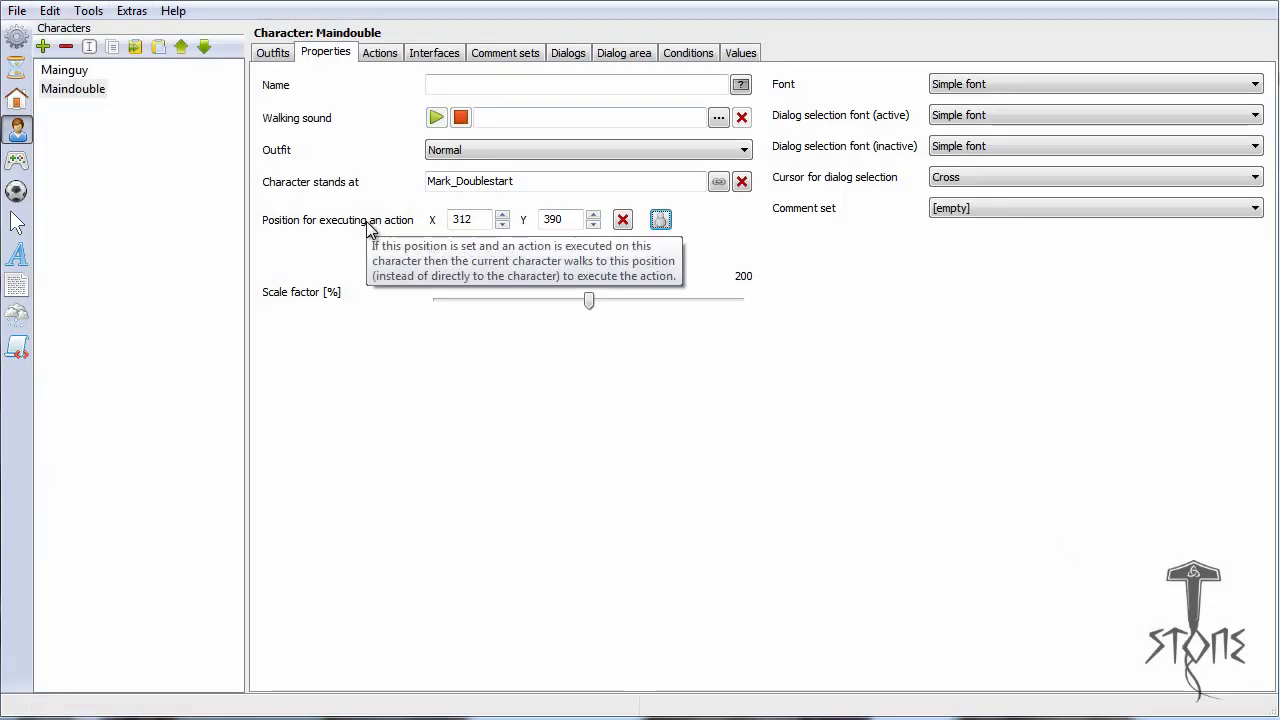
Step: Run the game and talk to Maindouble twice to test the new action position
left_click(131, 11)
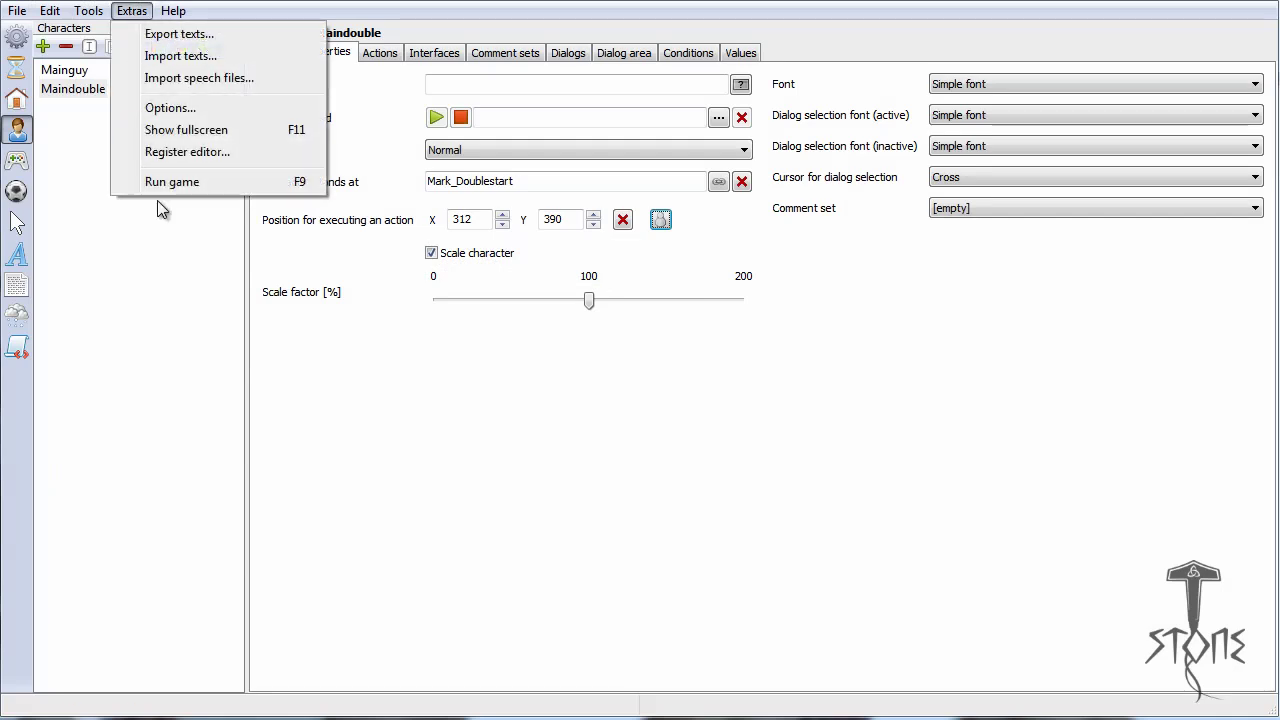
left_click(168, 181)
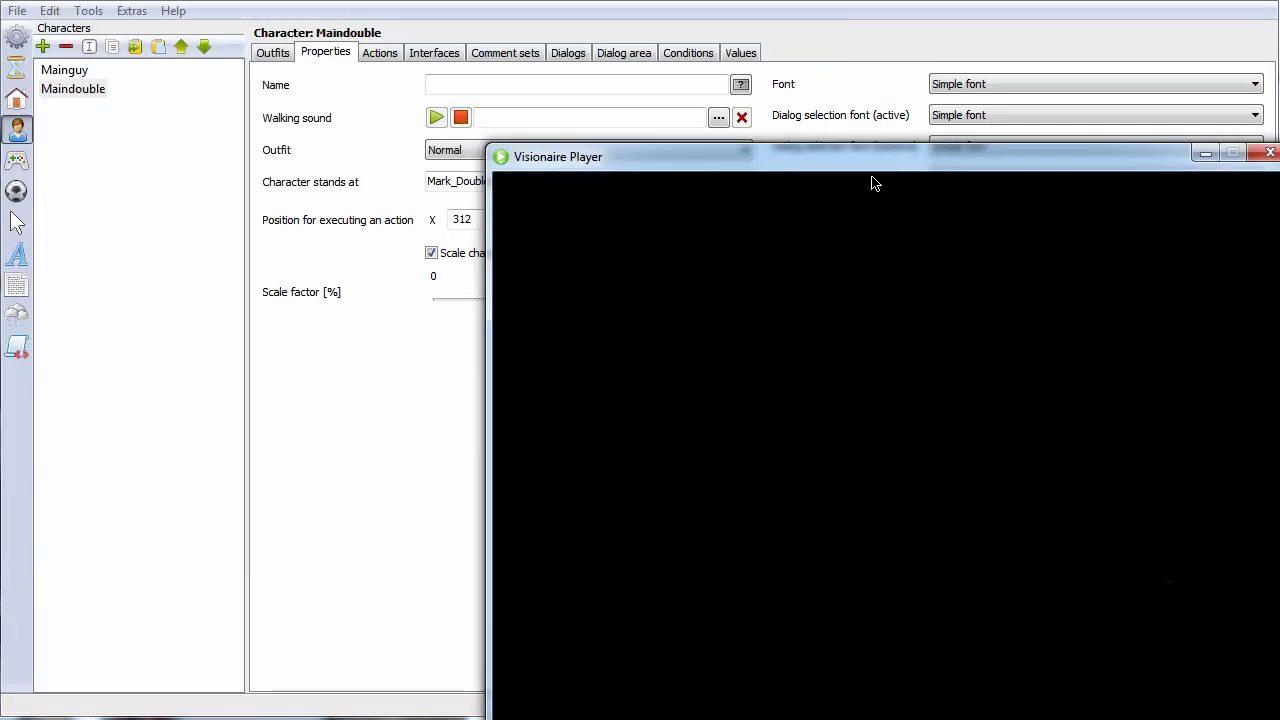
left_click_drag(873, 183, 536, 72)
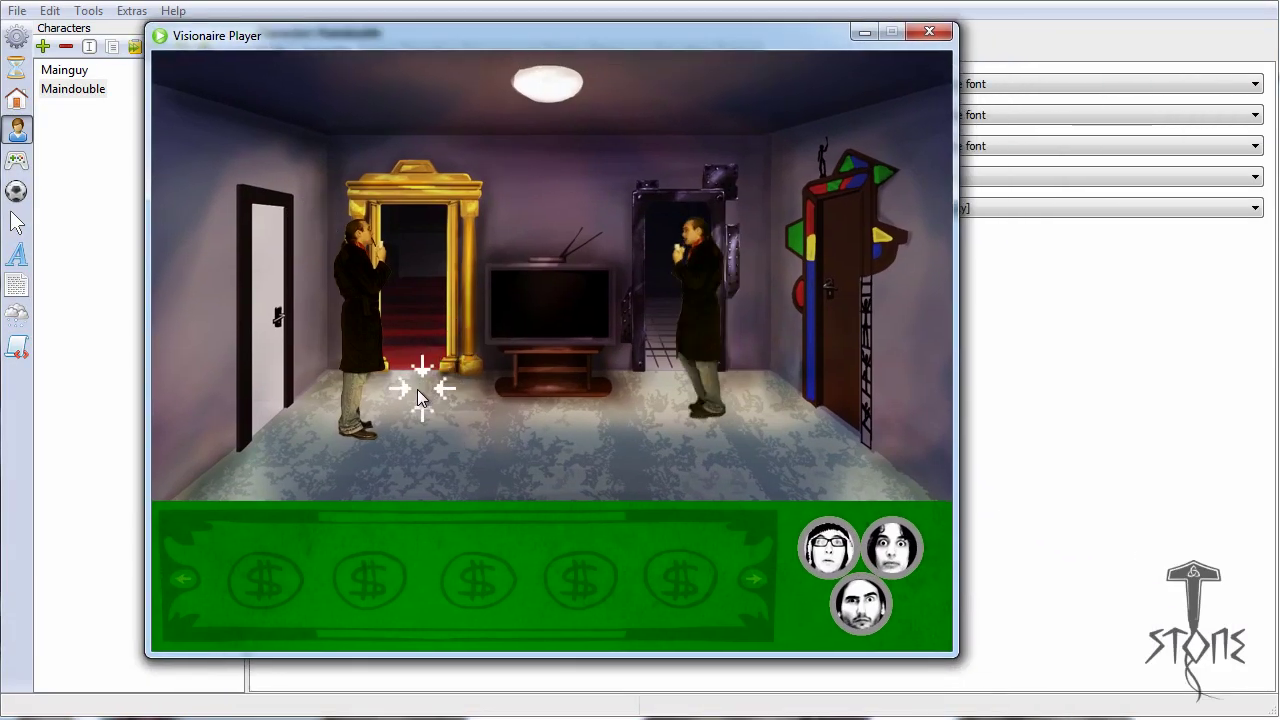
left_click(314, 394)
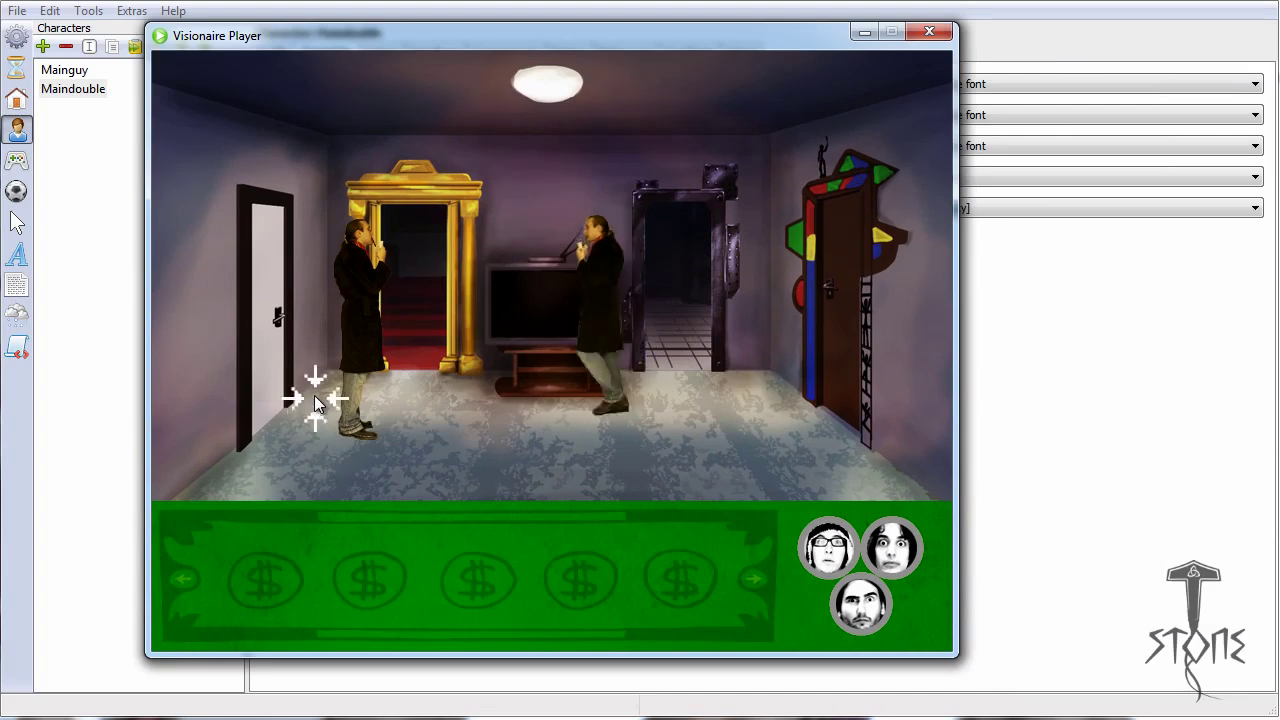
left_click(340, 312)
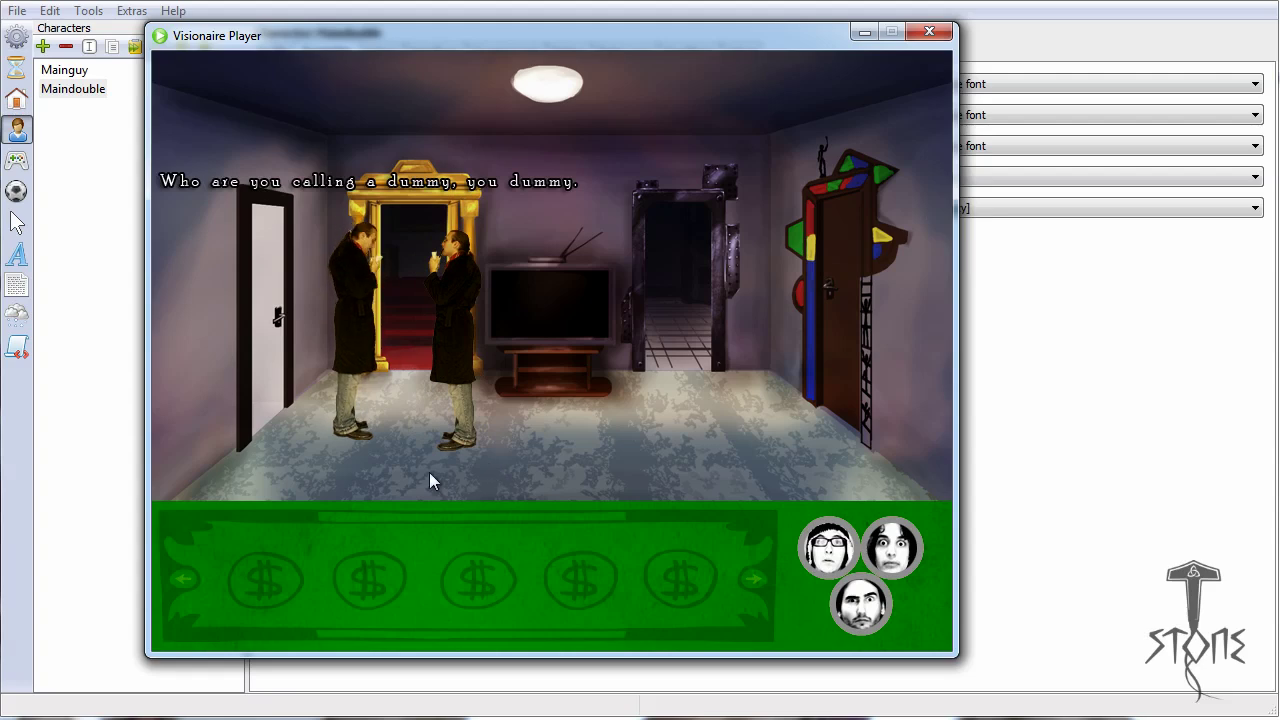
left_click(251, 493)
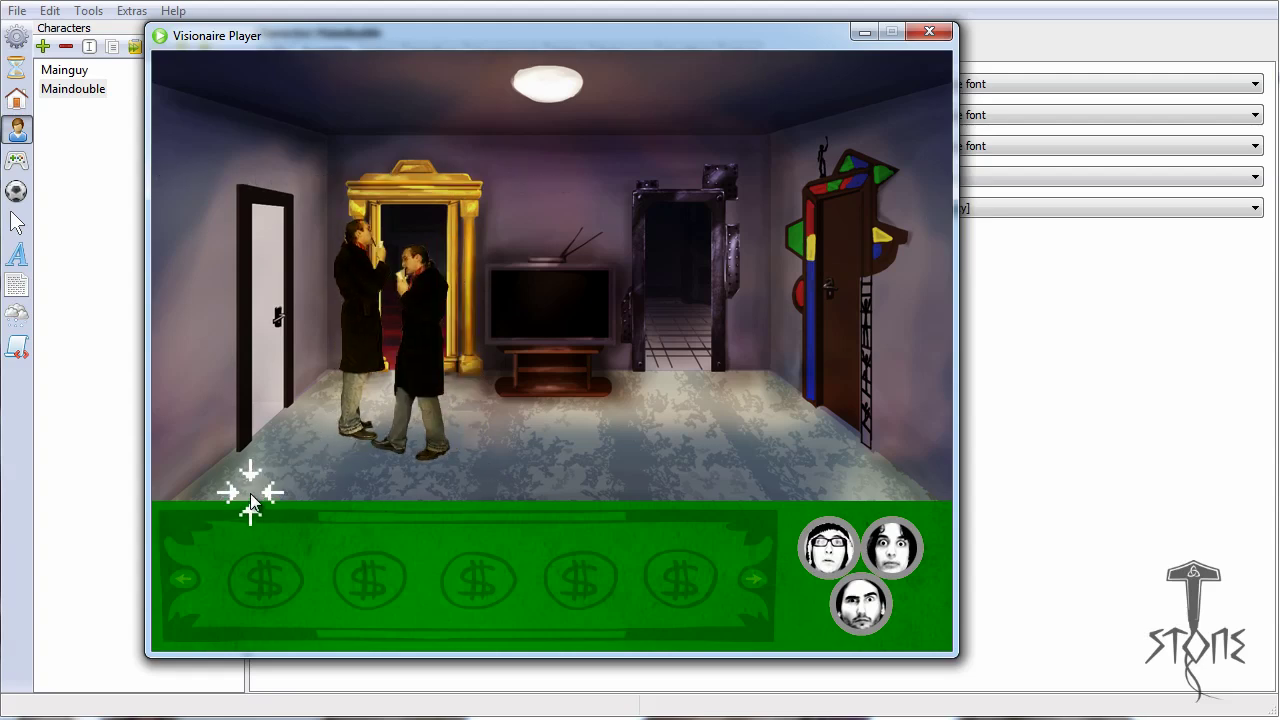
left_click(362, 280)
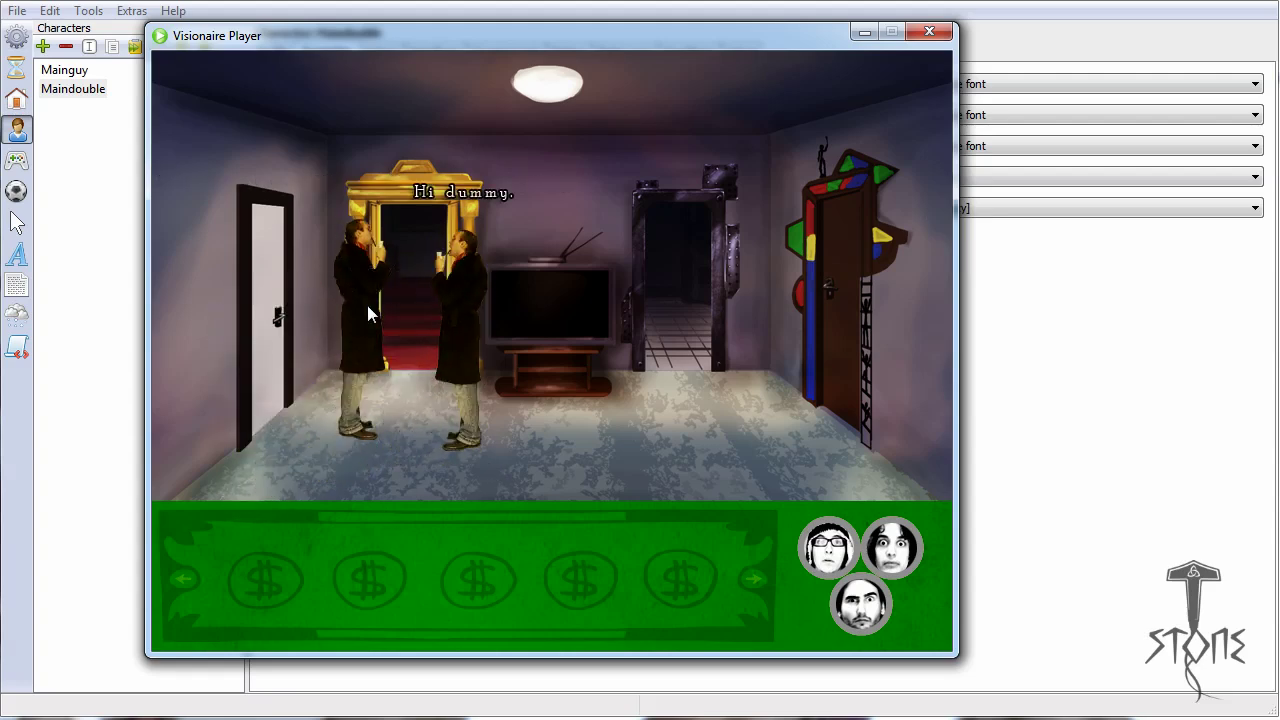
Step: Walk to the dark metal doorway and towards the white door, talking to Maindouble after each walk, and close the game
left_click(713, 427)
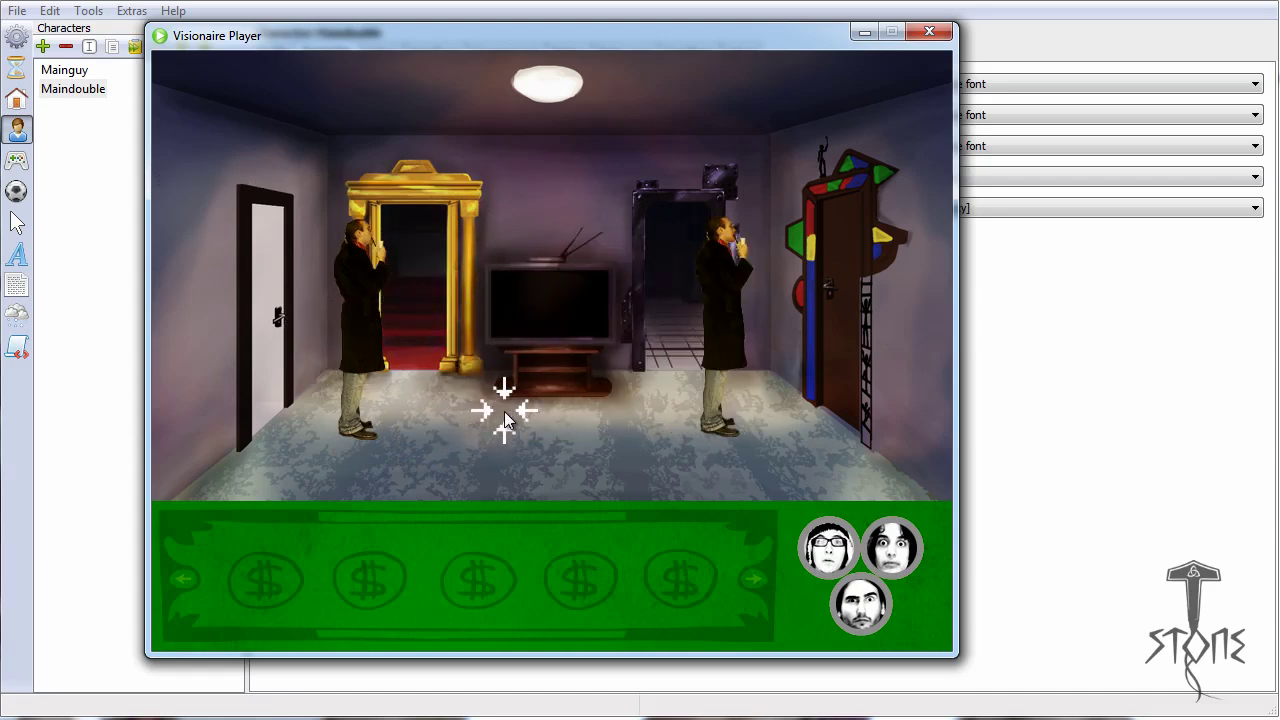
left_click(352, 348)
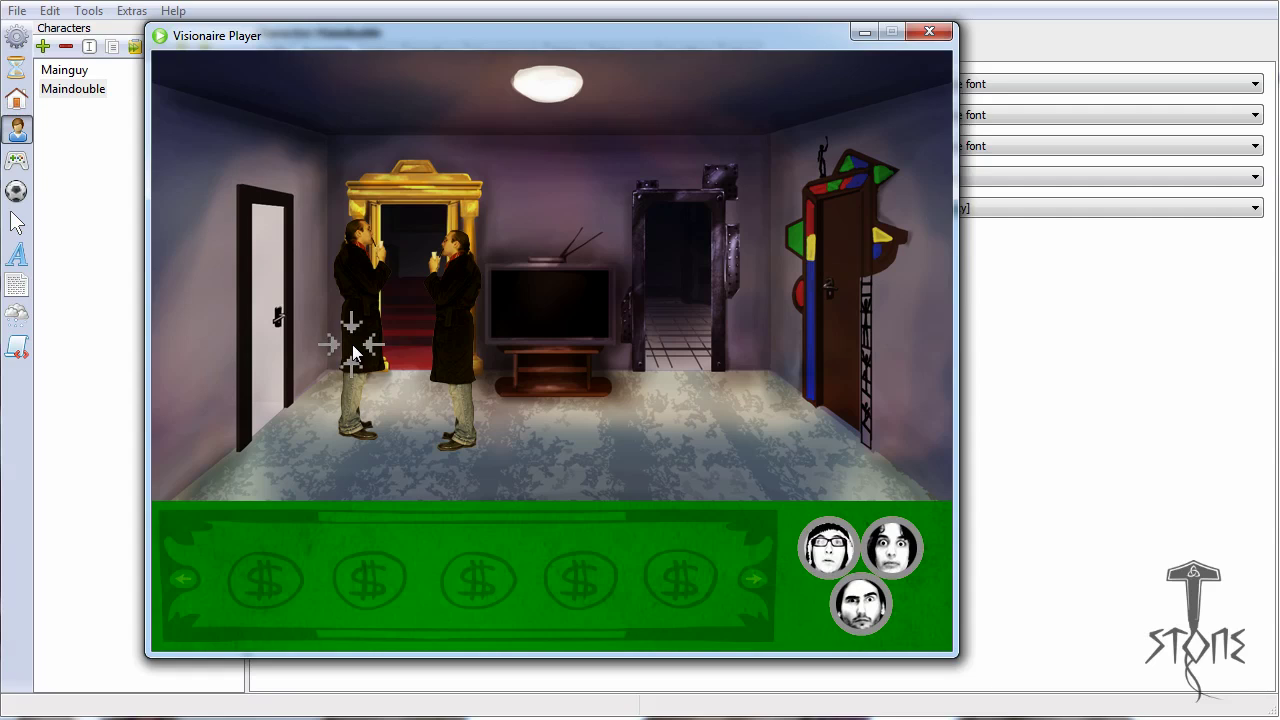
left_click(279, 450)
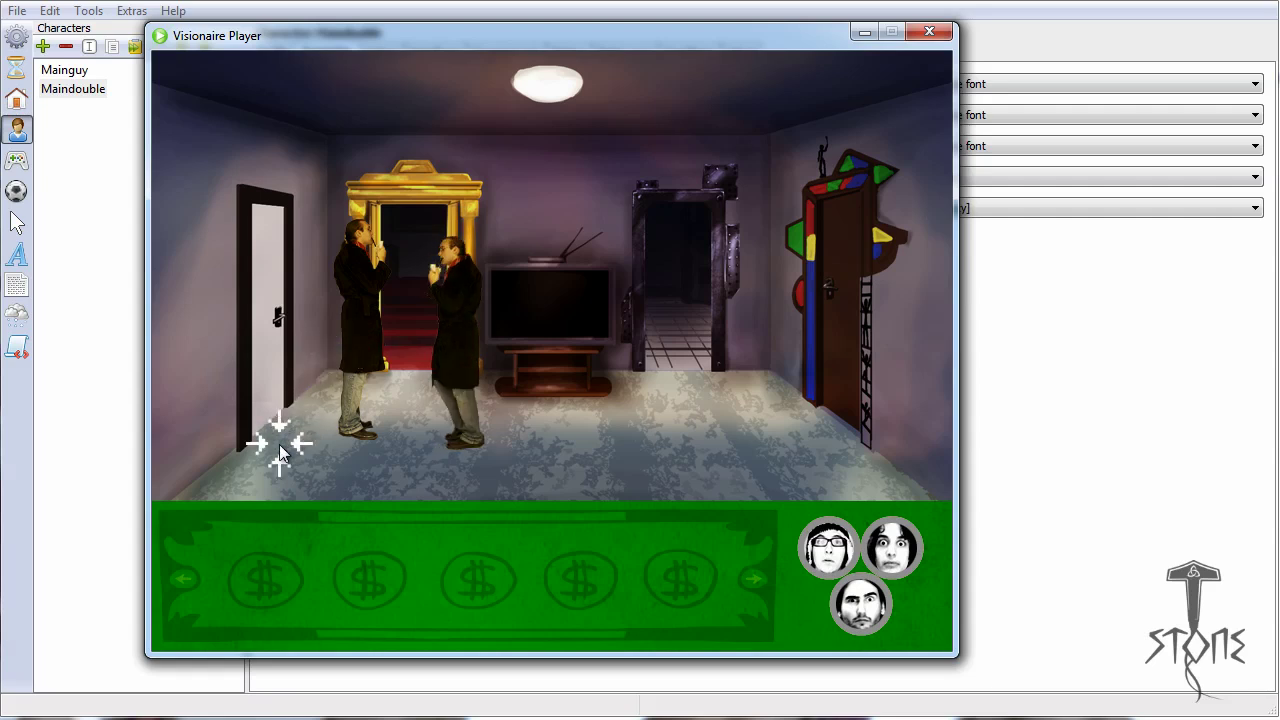
left_click(363, 276)
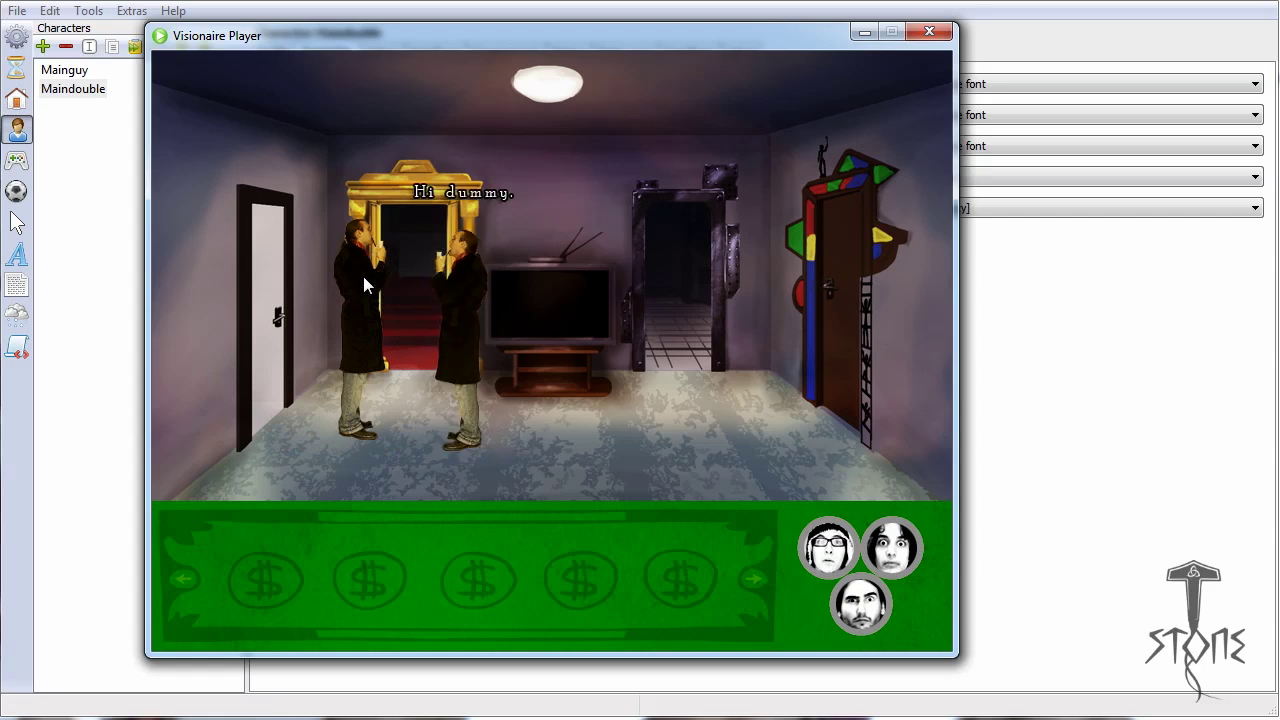
left_click(260, 472)
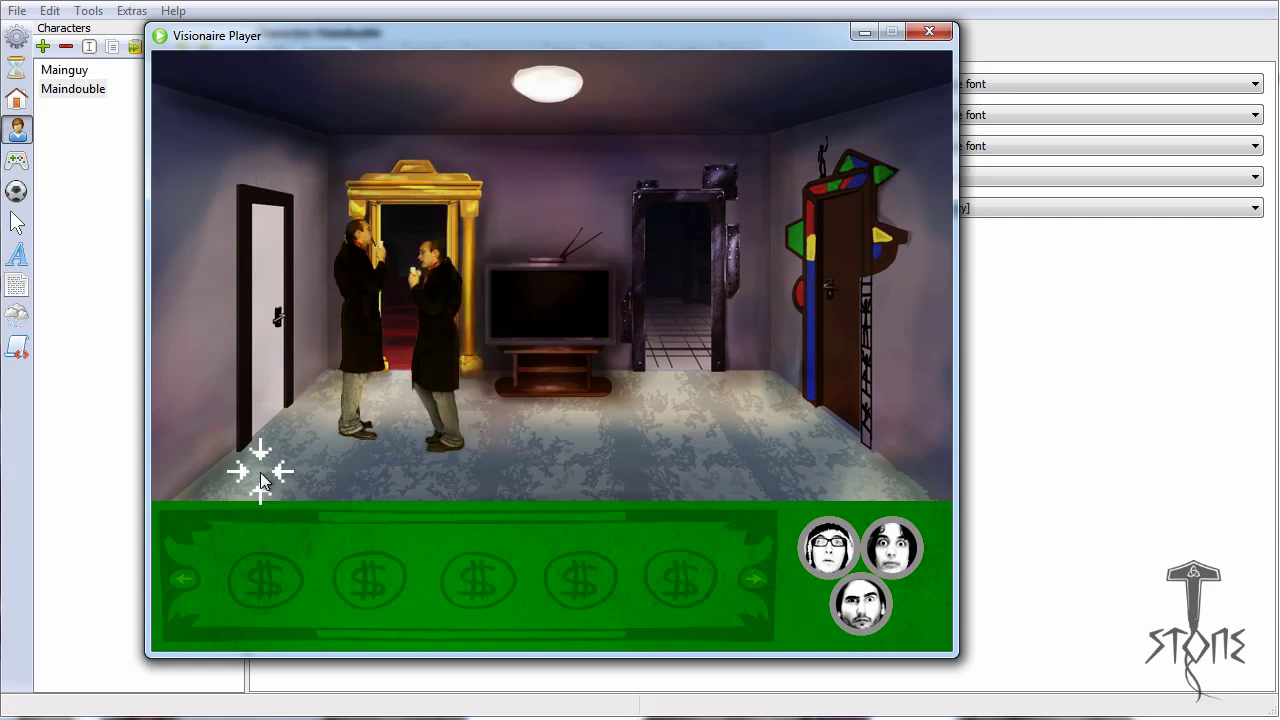
left_click(345, 290)
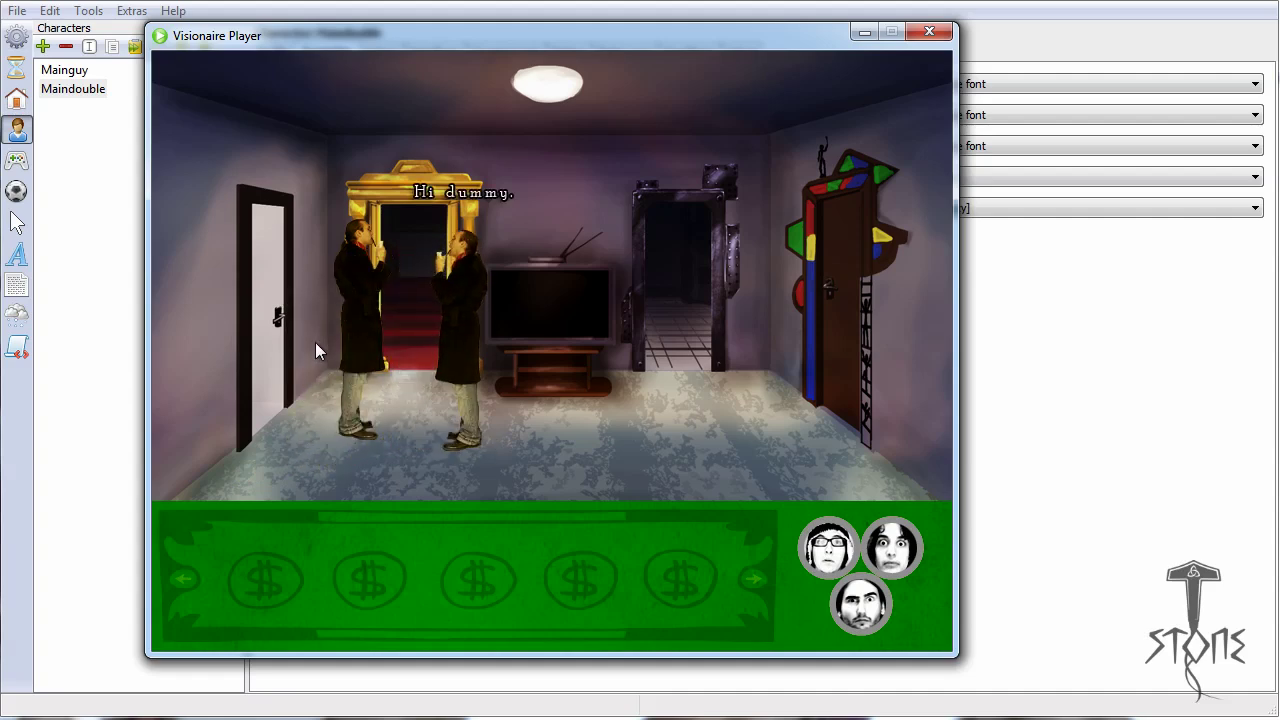
left_click(929, 33)
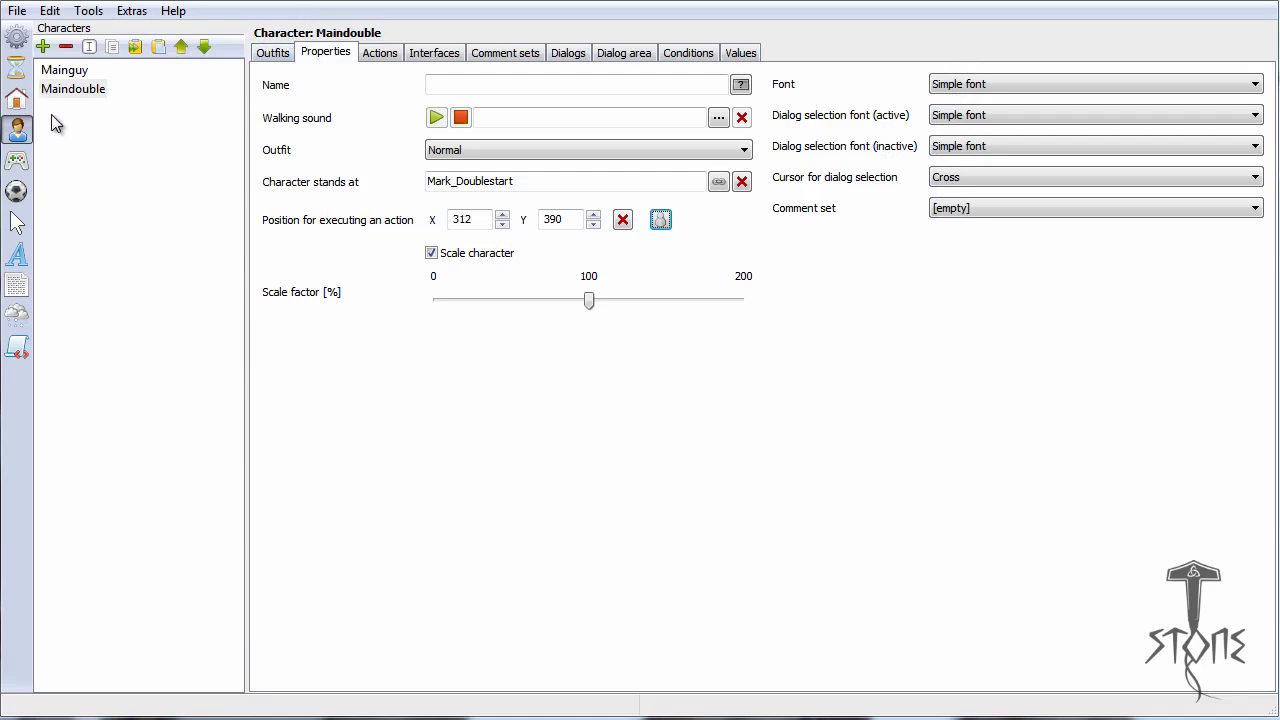
Step: Restrict the Mouse interface's Left Click command so that it can be used on objects only
left_click(17, 160)
left_click(57, 92)
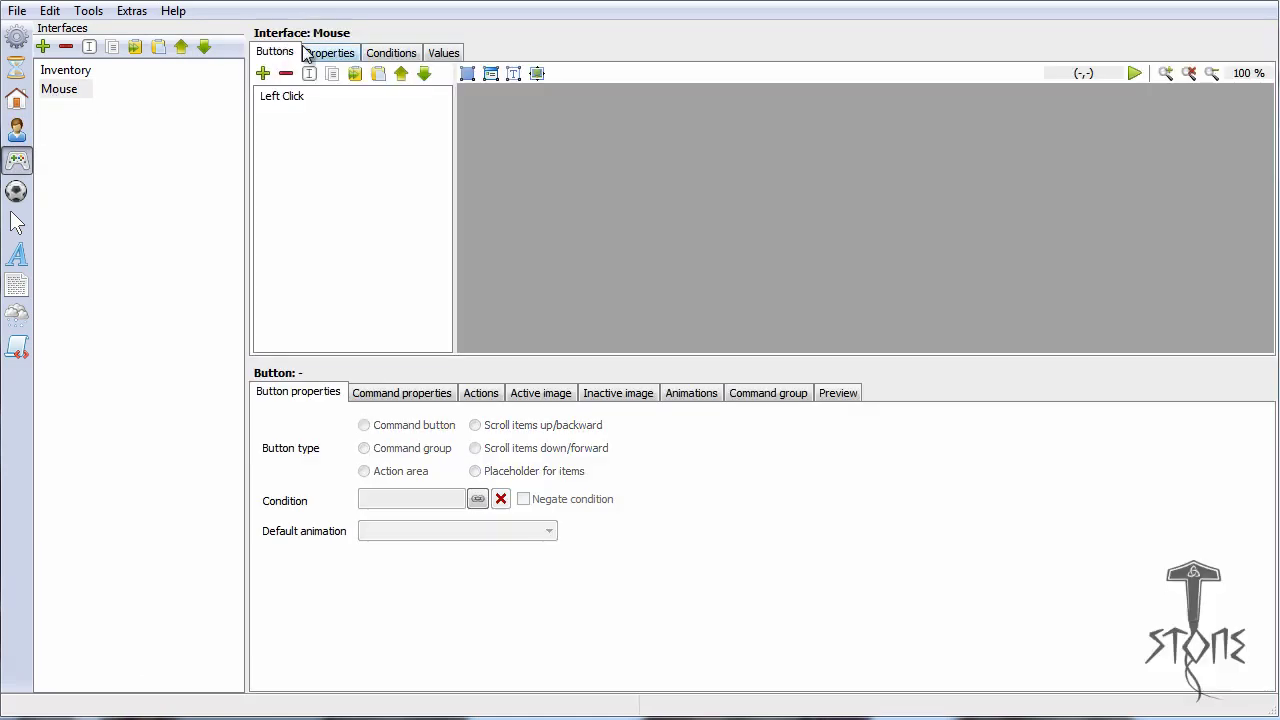
left_click(285, 98)
left_click(398, 392)
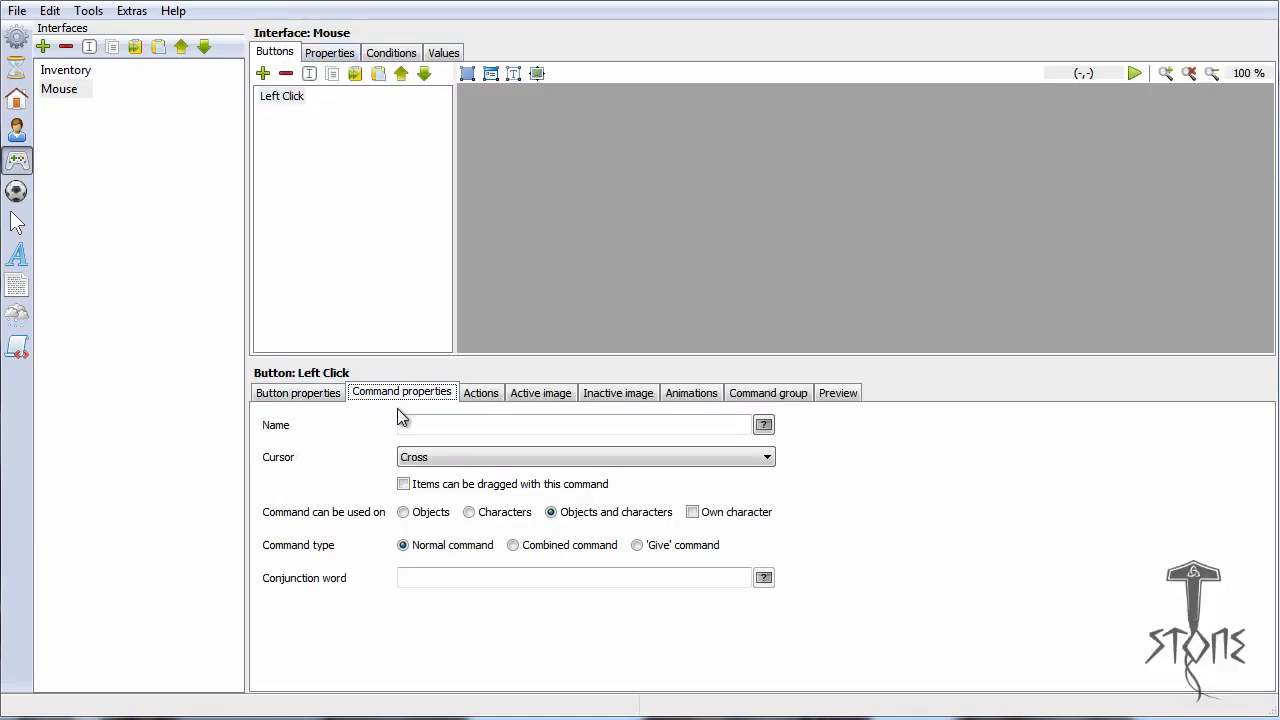
left_click(403, 511)
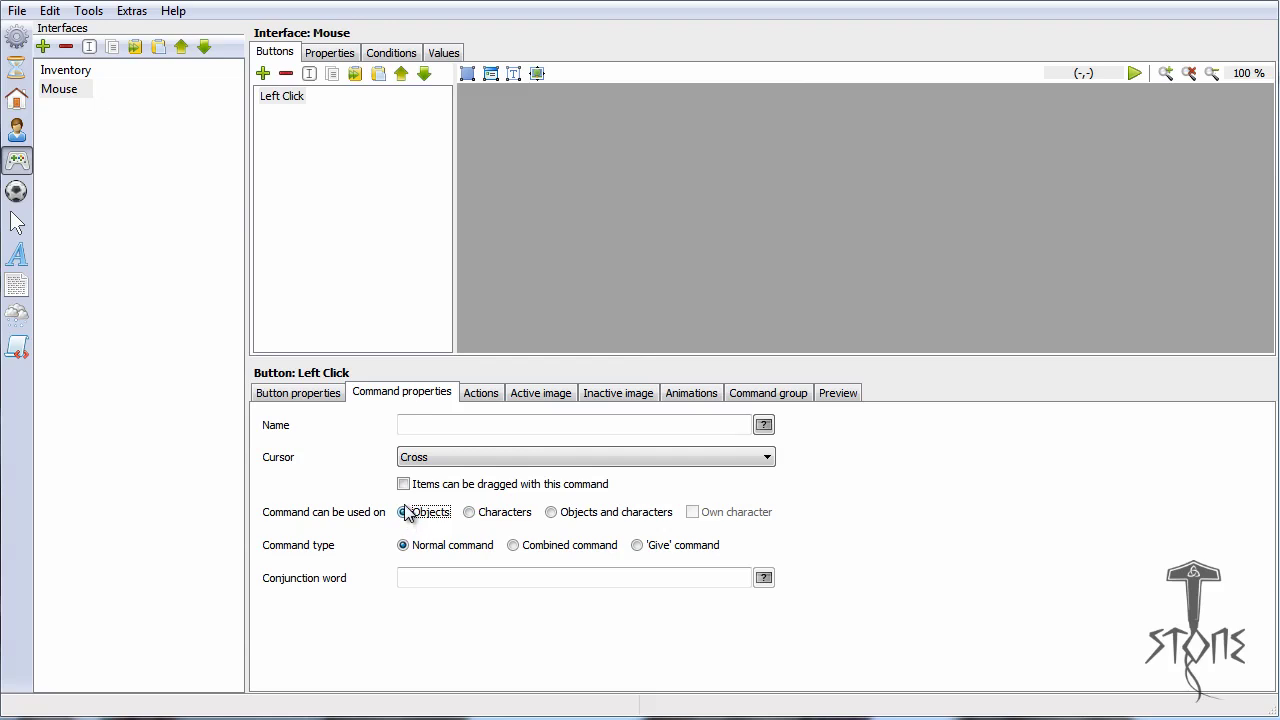
Step: Add a new scene object named OBJ_Maindouble to the Living Room scene
left_click(18, 100)
left_click(71, 76)
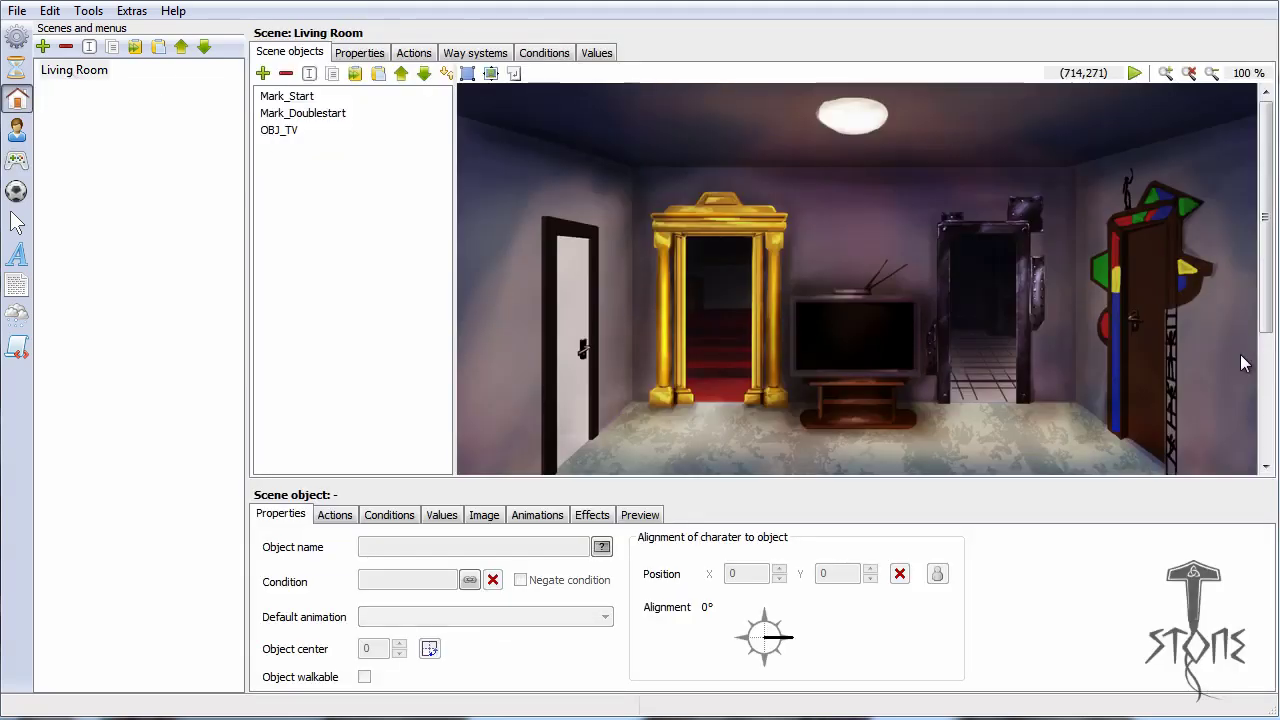
left_click_drag(1265, 216, 1265, 276)
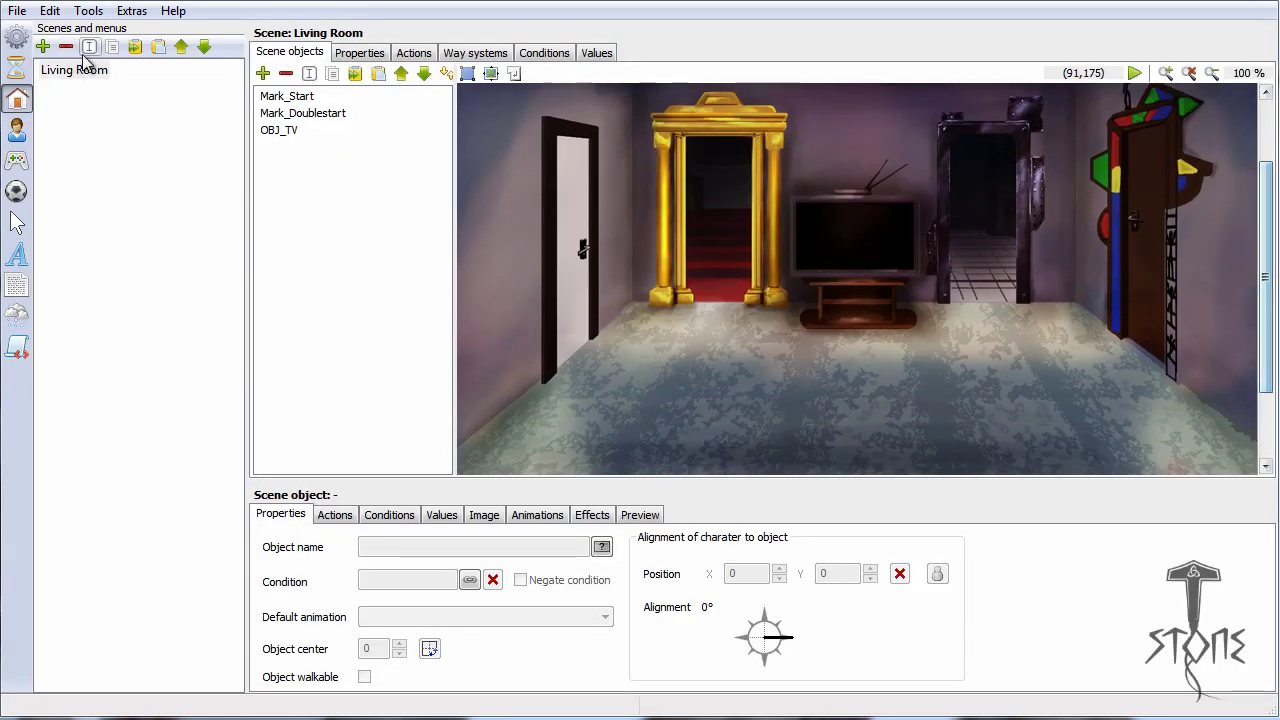
left_click(281, 133)
left_click(263, 73)
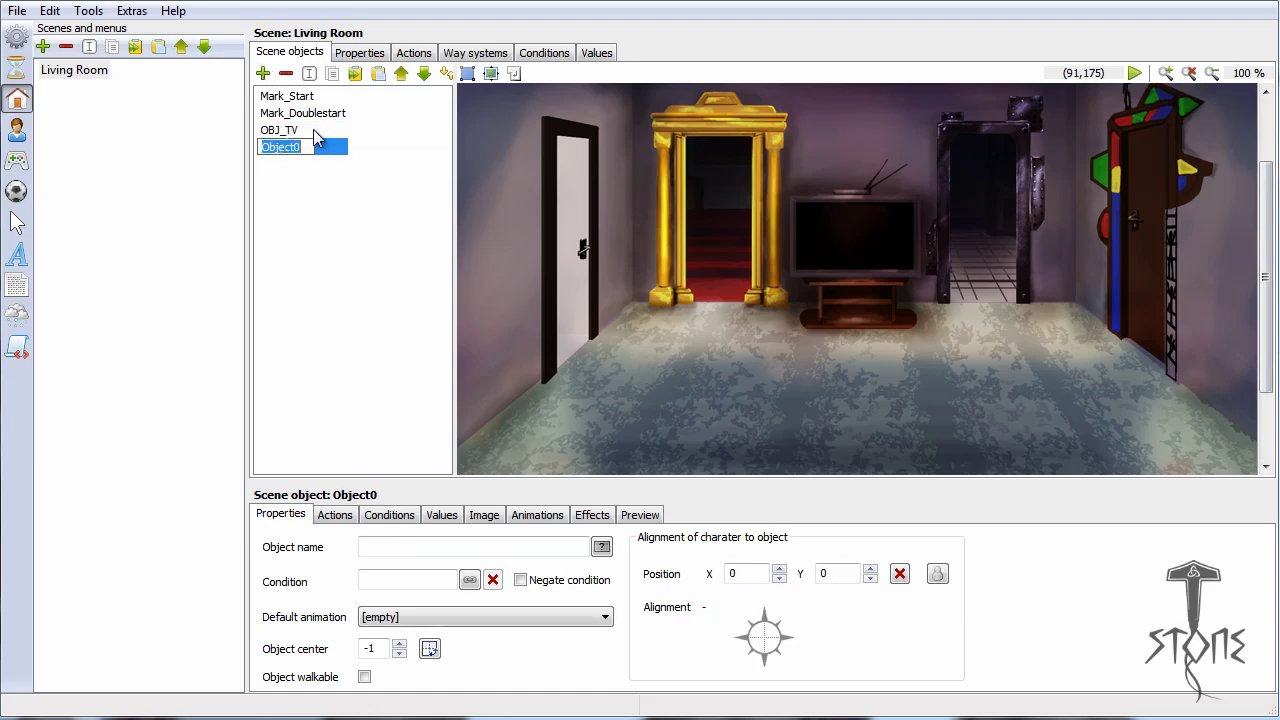
type("OBJ_Maindoo")
key("Return")
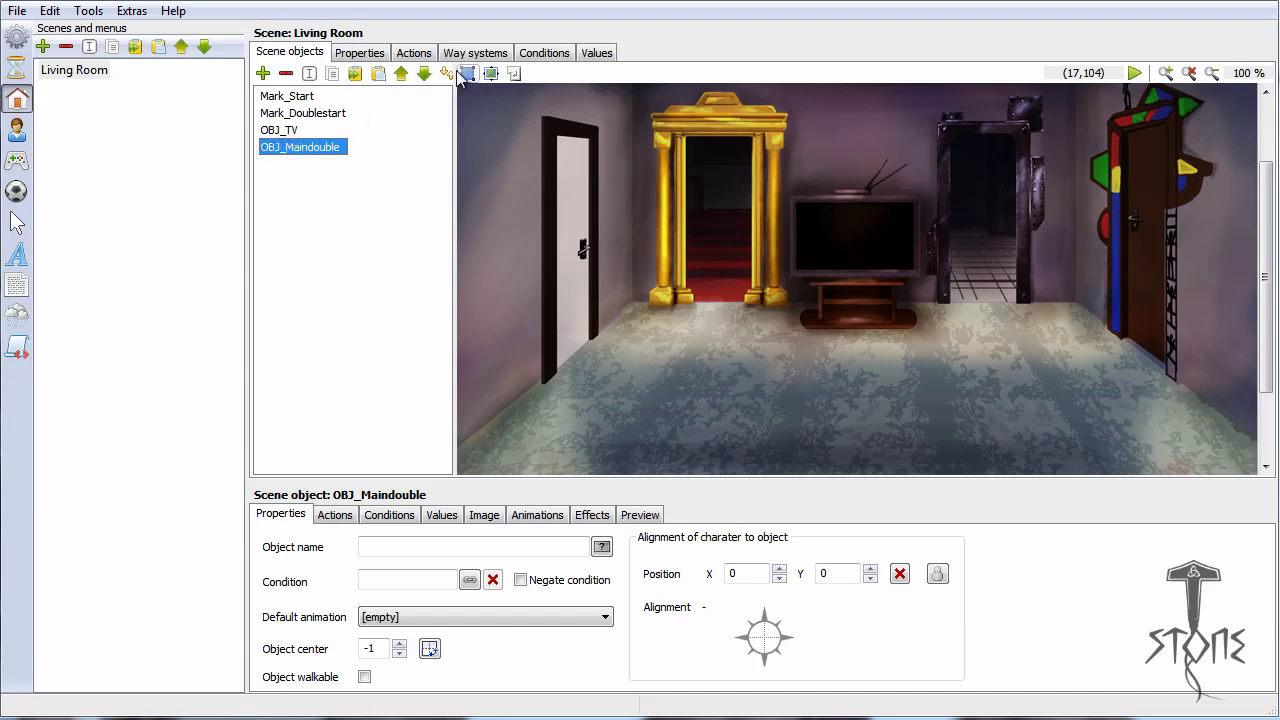
Step: Rename the OBJ_Maindouble scene object as CHA_Maindouble
left_click(277, 147)
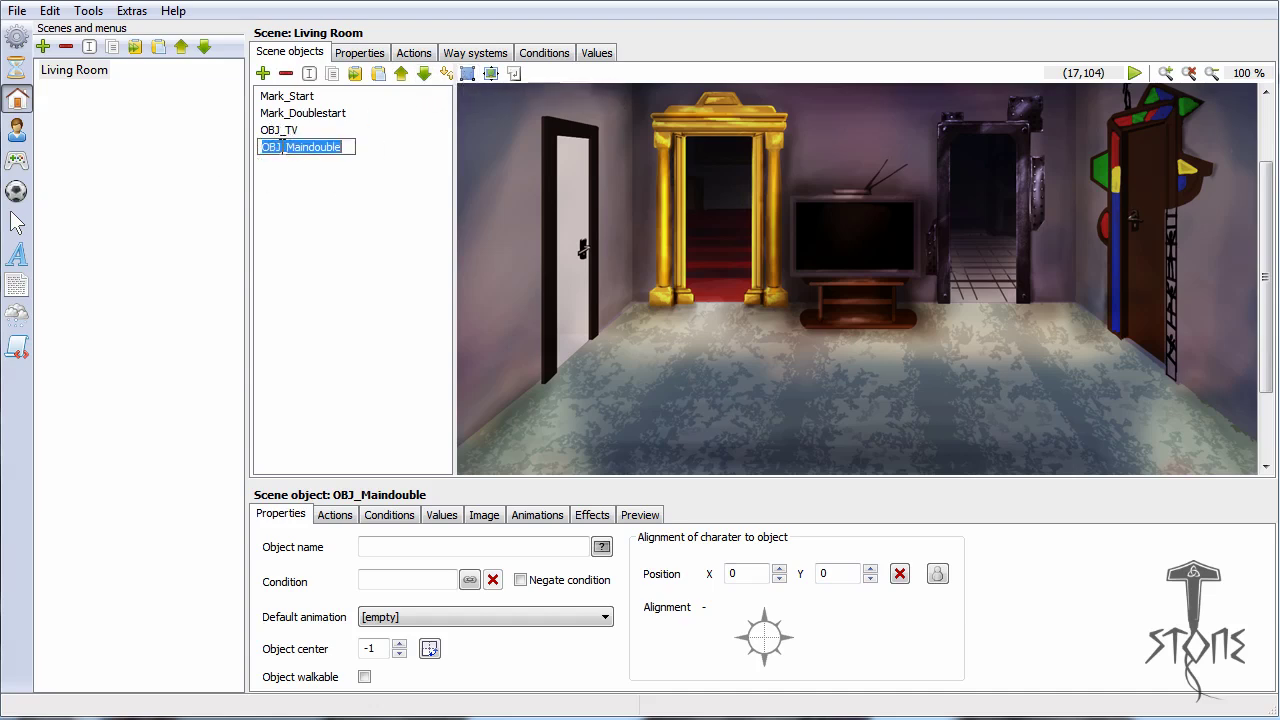
key("shift+Home")
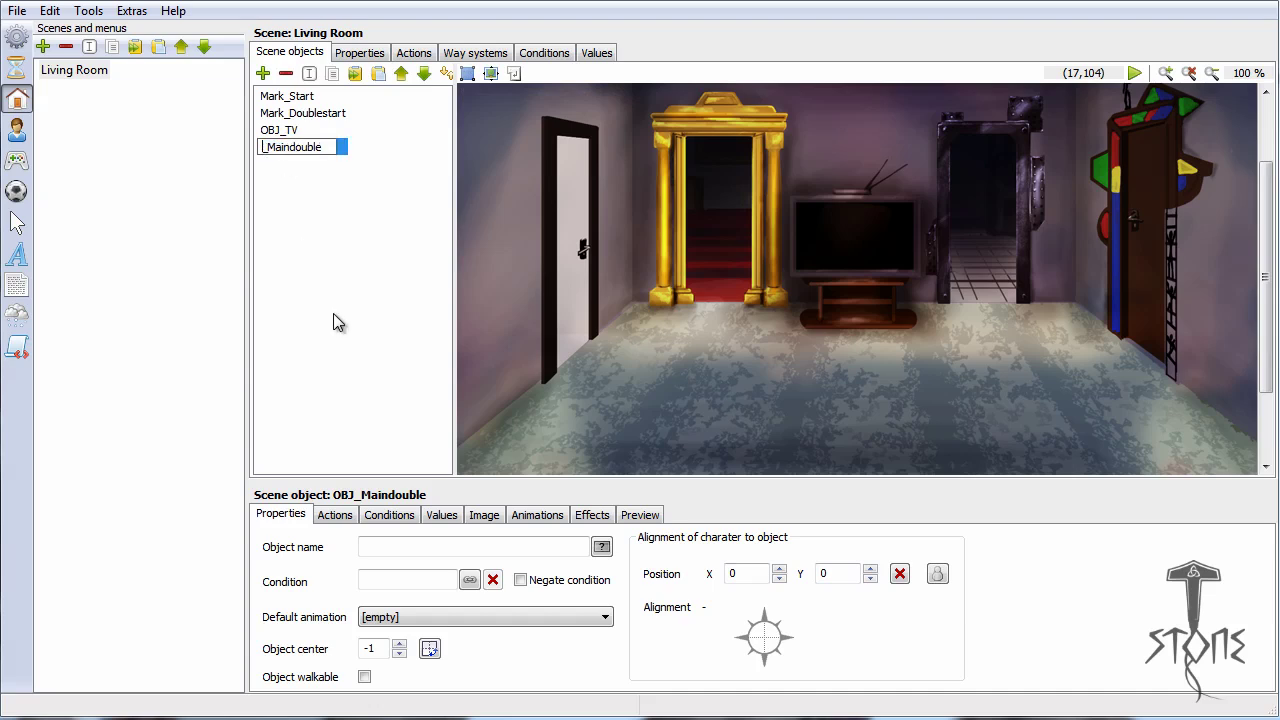
type("CHA")
key("Return")
Step: Check where Mark_Doublestart sits on the floor and outline CHA_Maindouble's area there as a narrow upright four-point polygon beside the golden doorway
left_click(467, 76)
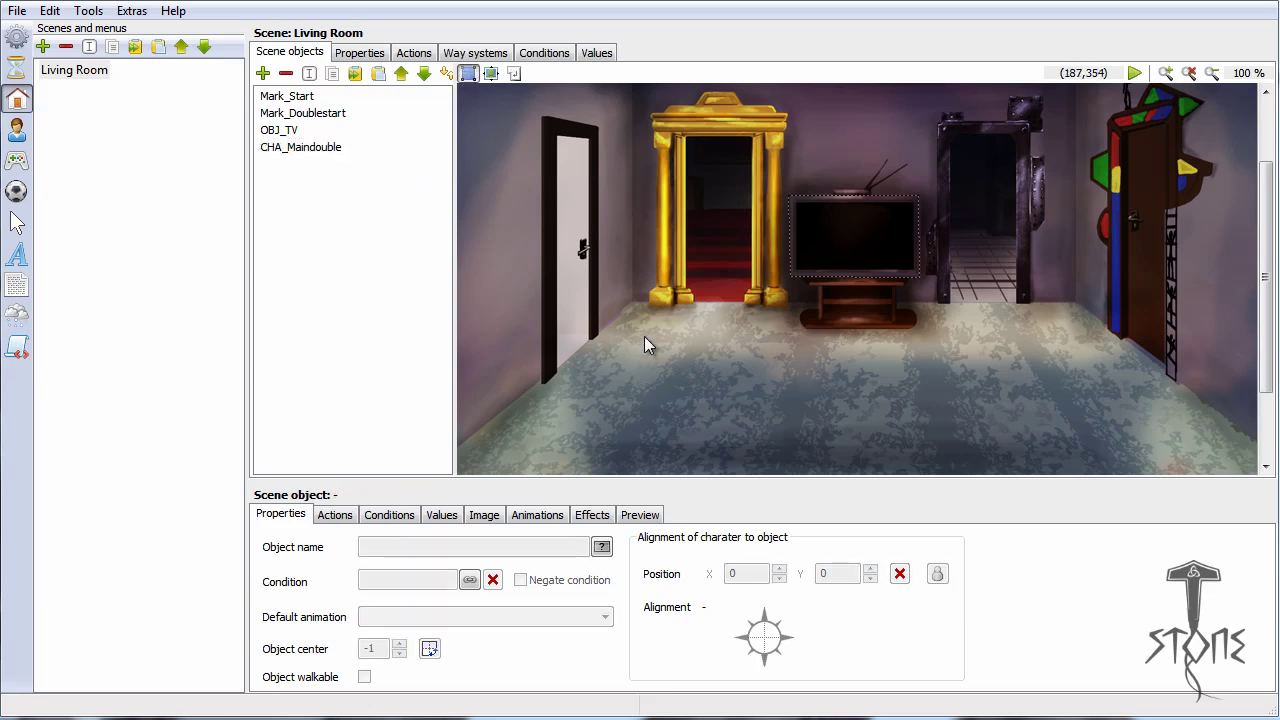
left_click(290, 115)
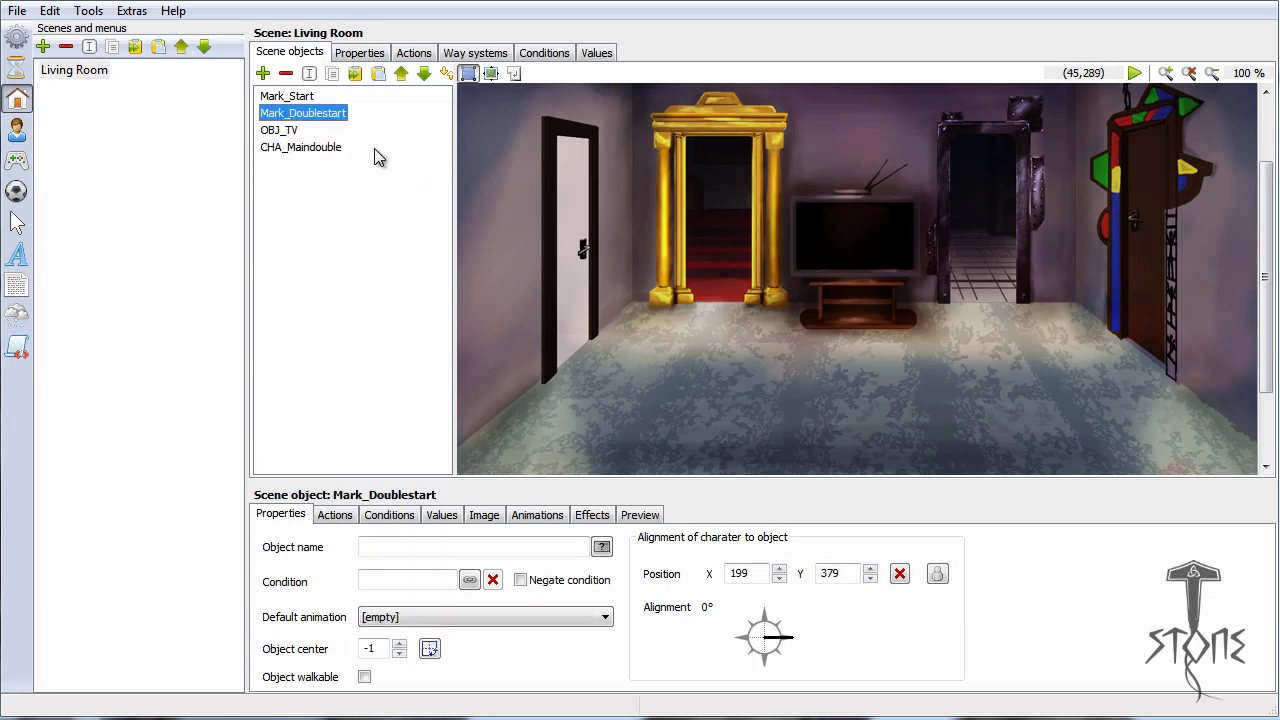
left_click(937, 574)
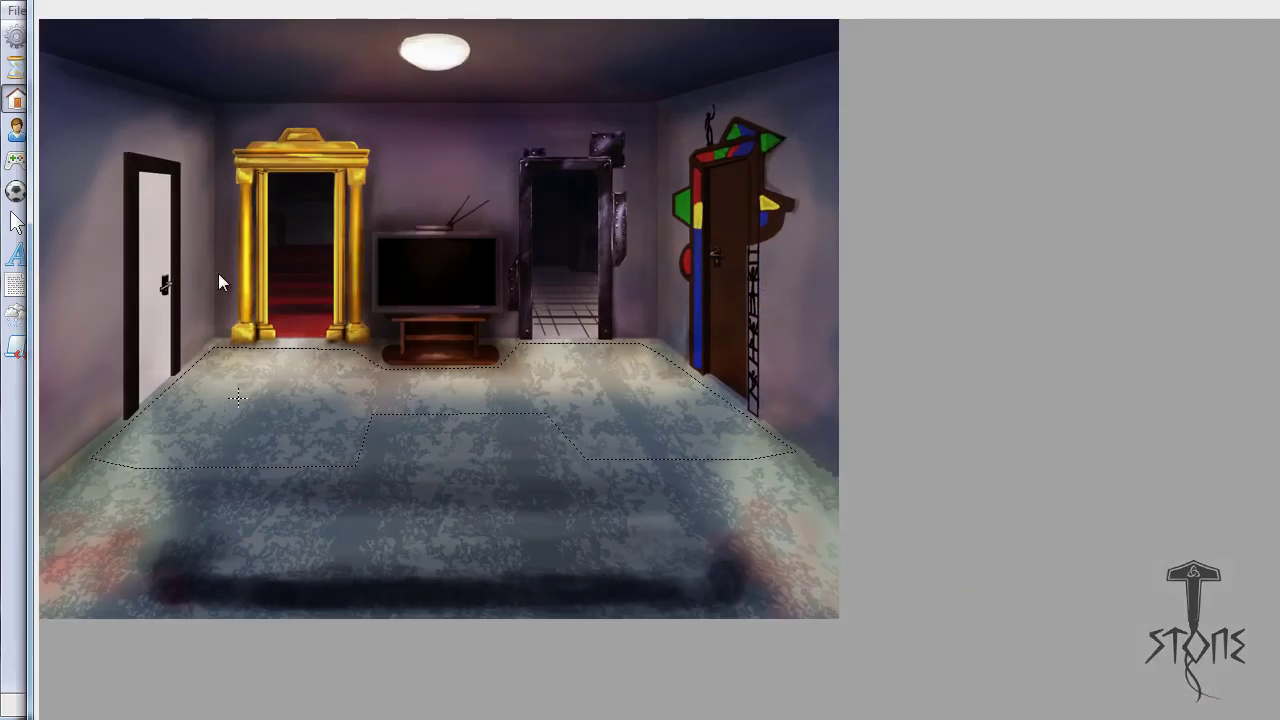
left_click(238, 398)
left_click(309, 150)
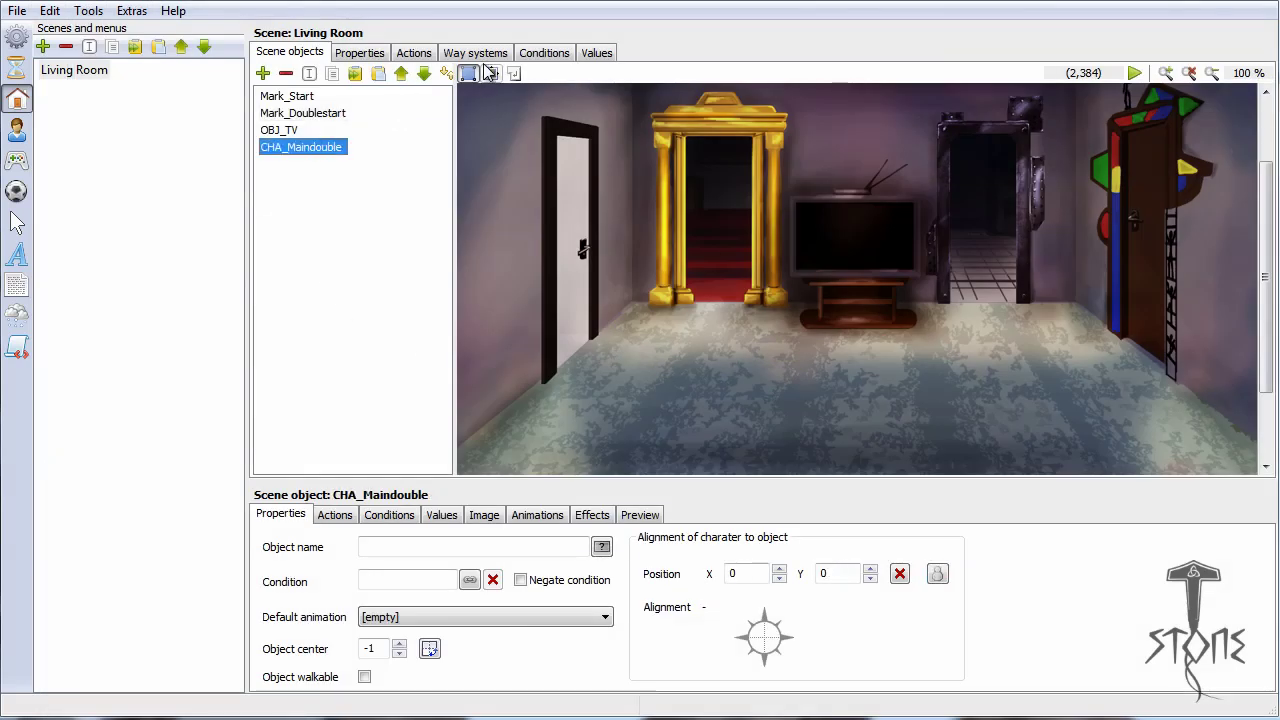
left_click_drag(639, 357, 696, 354)
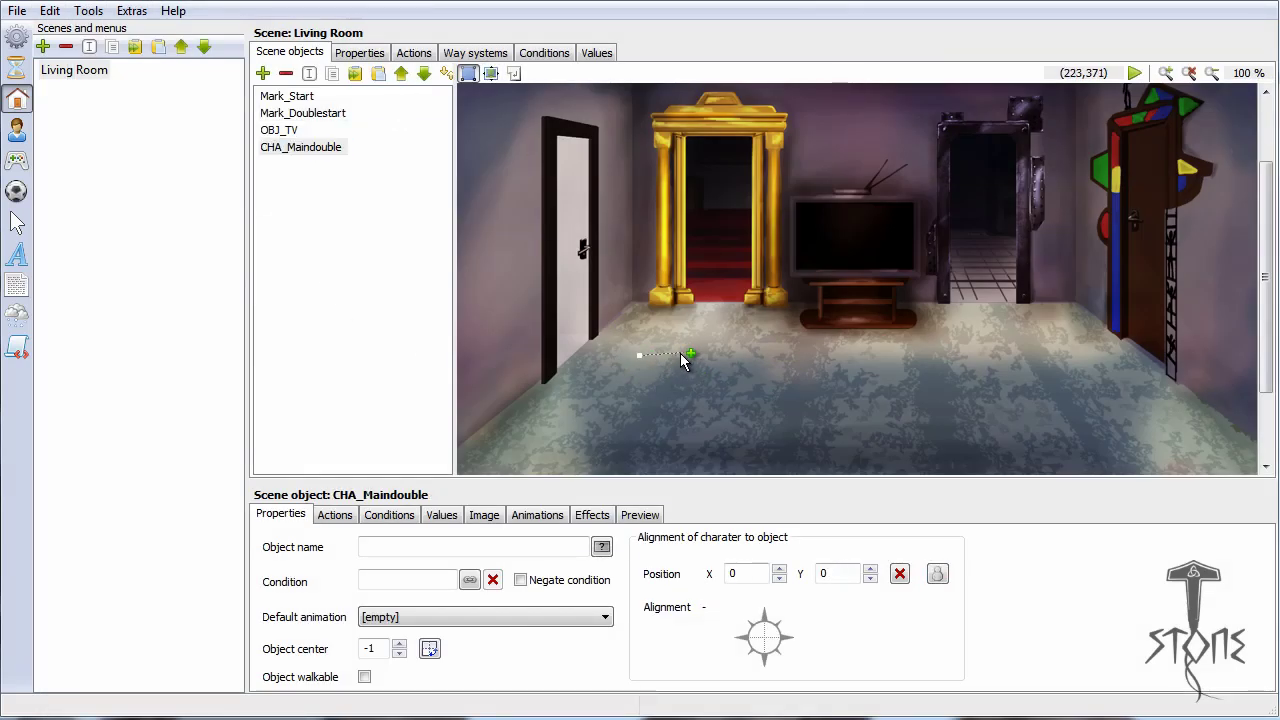
left_click(676, 356)
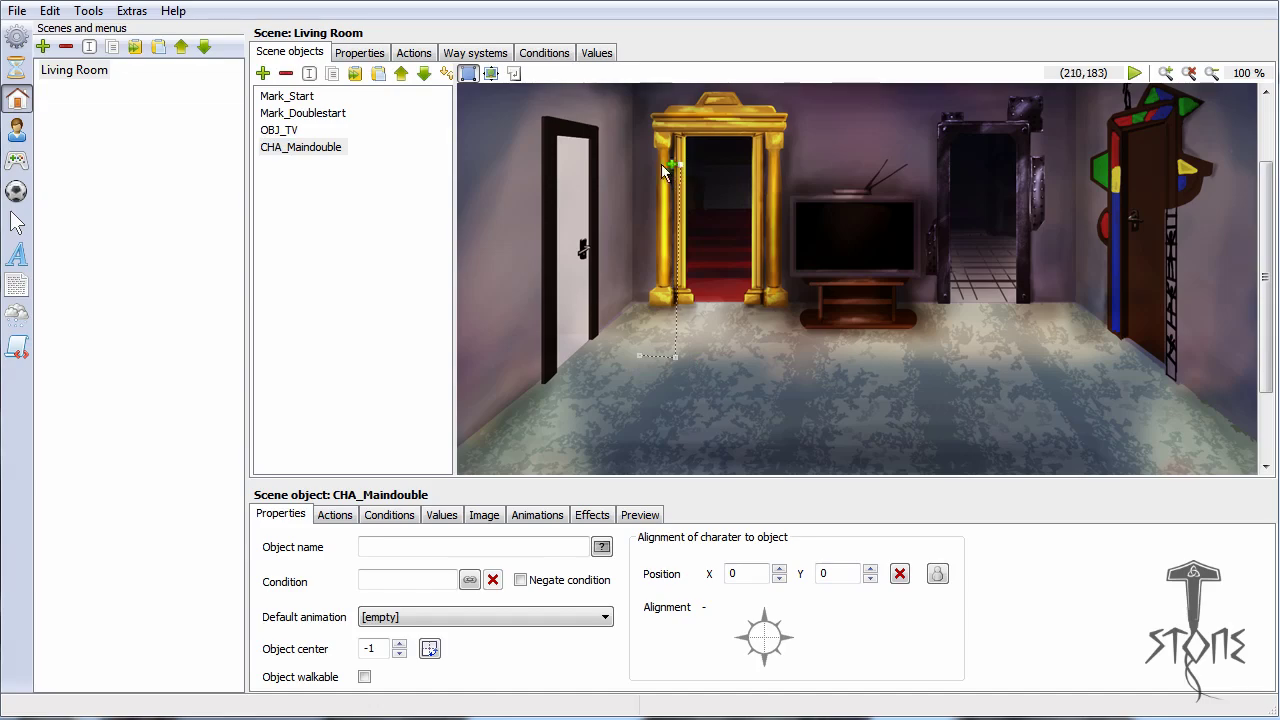
left_click(644, 163)
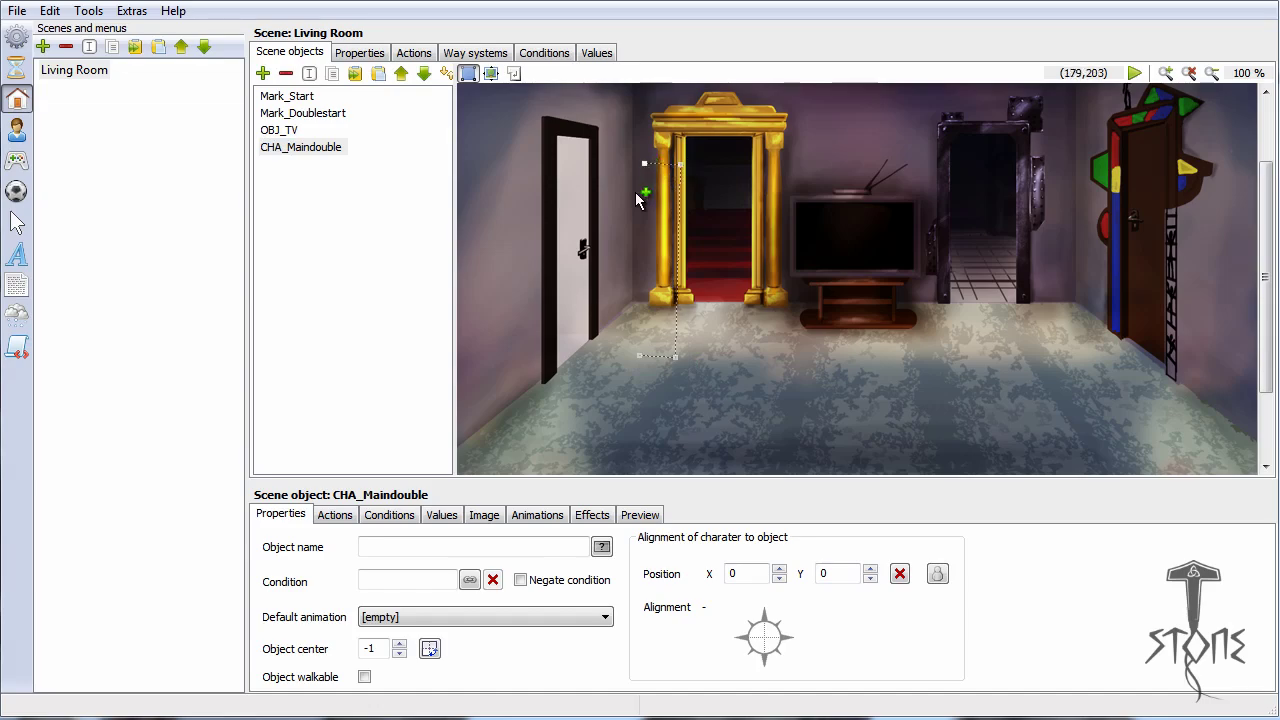
left_click(640, 355)
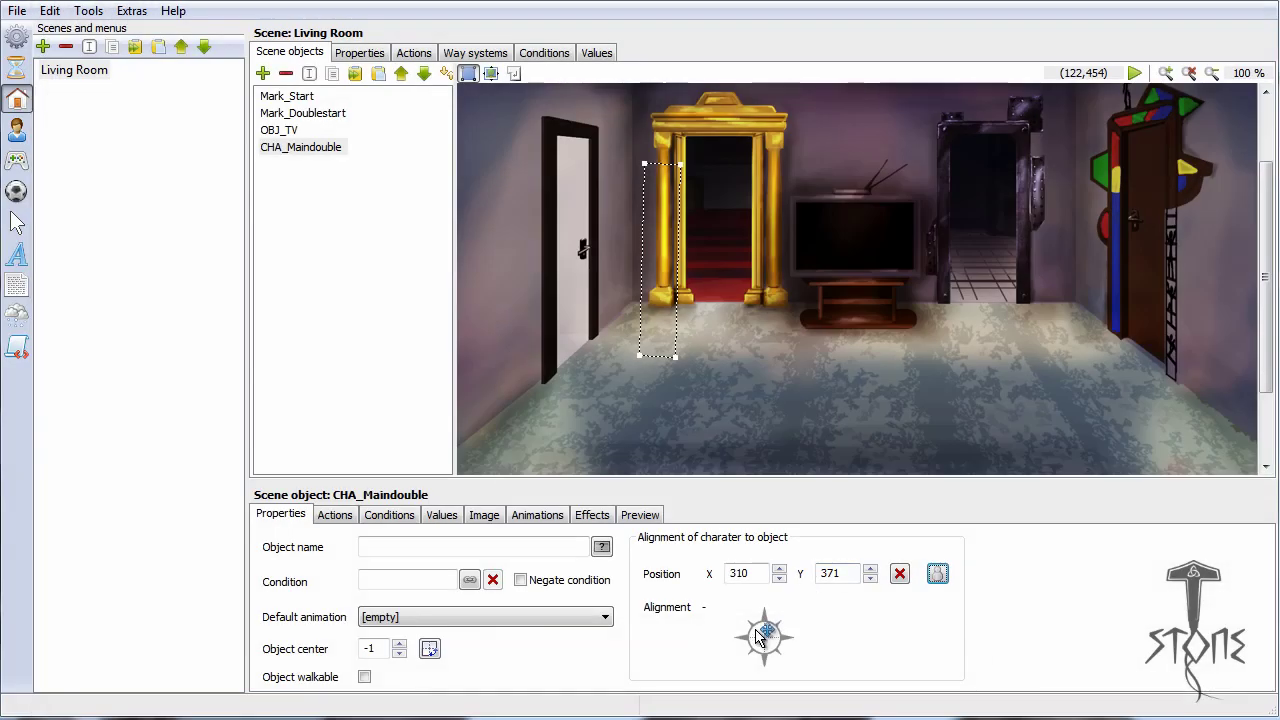
Step: Set CHA_Maindouble's character position to X 310, Y 371 with 180° alignment, and enter Maindouble as its object name
left_click(756, 640)
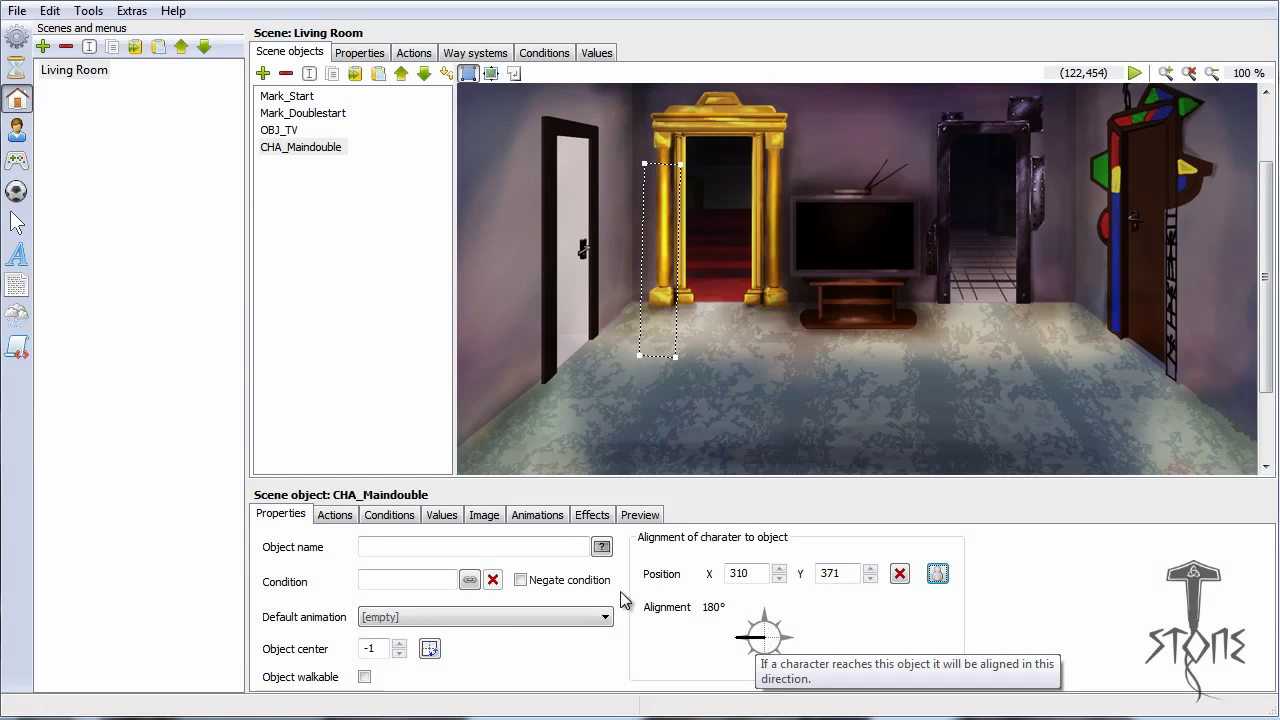
left_click(442, 551)
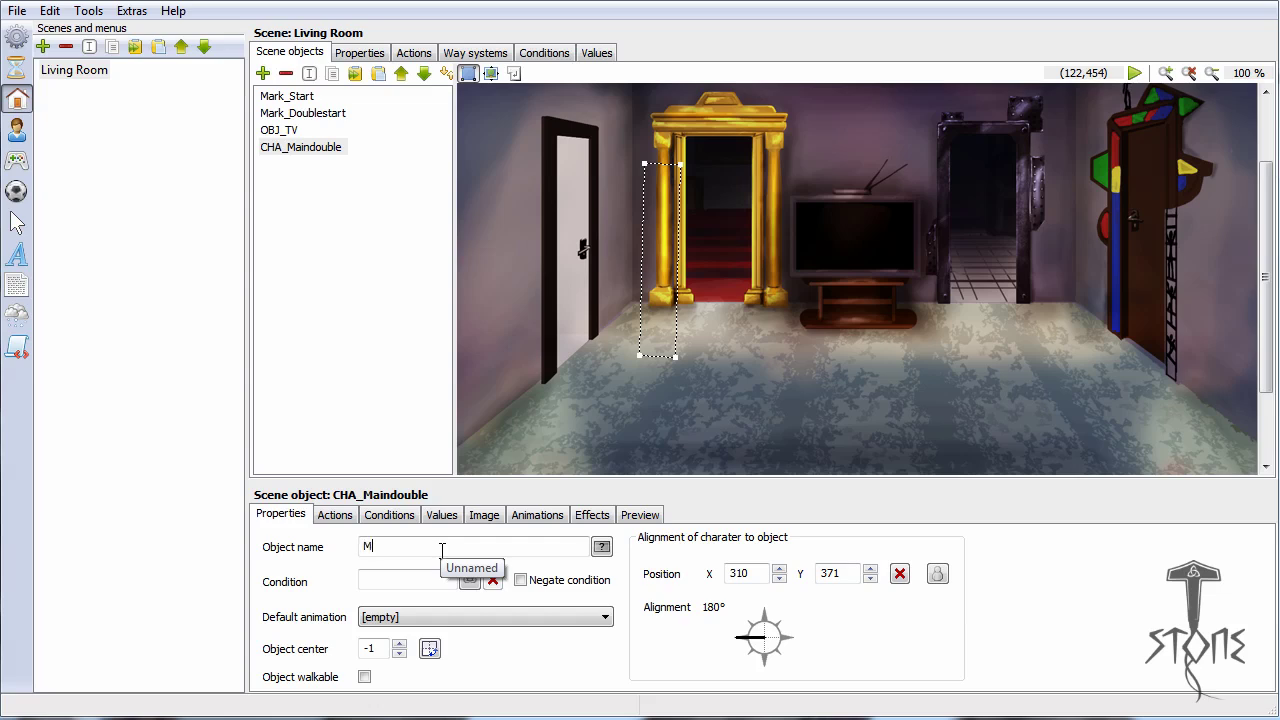
key("Tab")
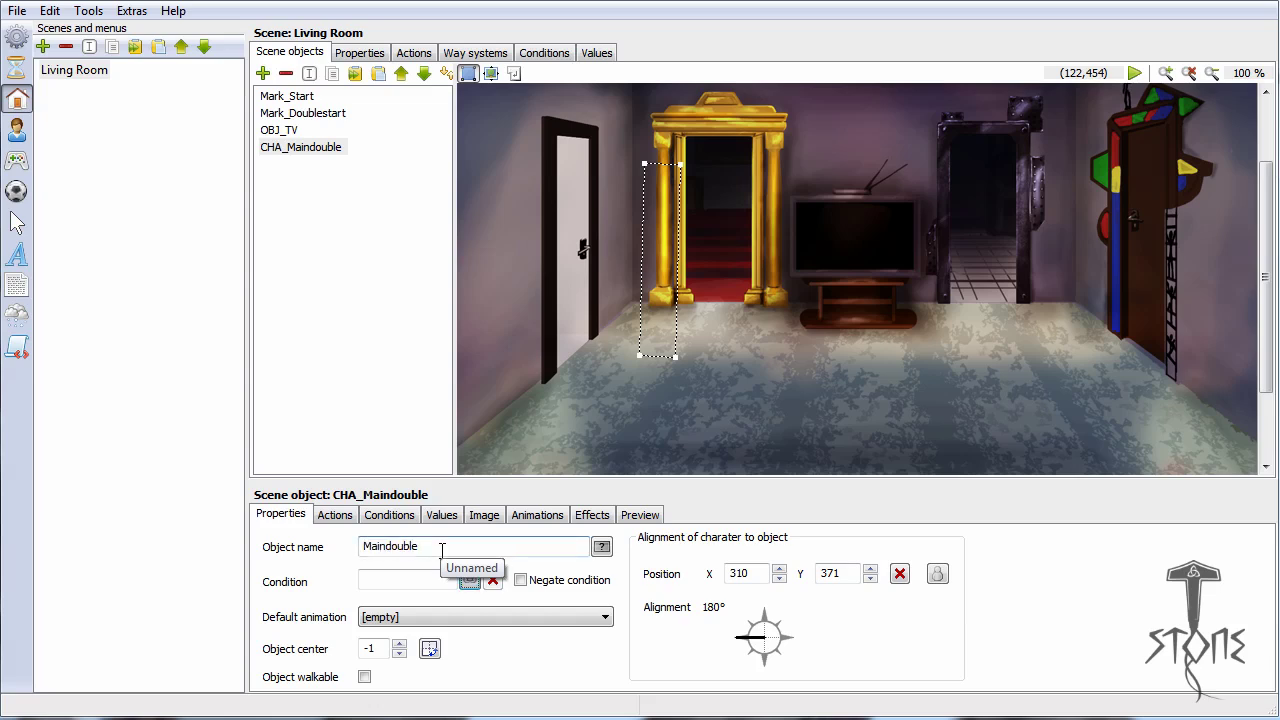
Step: Add an action to CHA_Maindouble that runs when the Left Click command is executed on the object
left_click(332, 520)
left_click(263, 537)
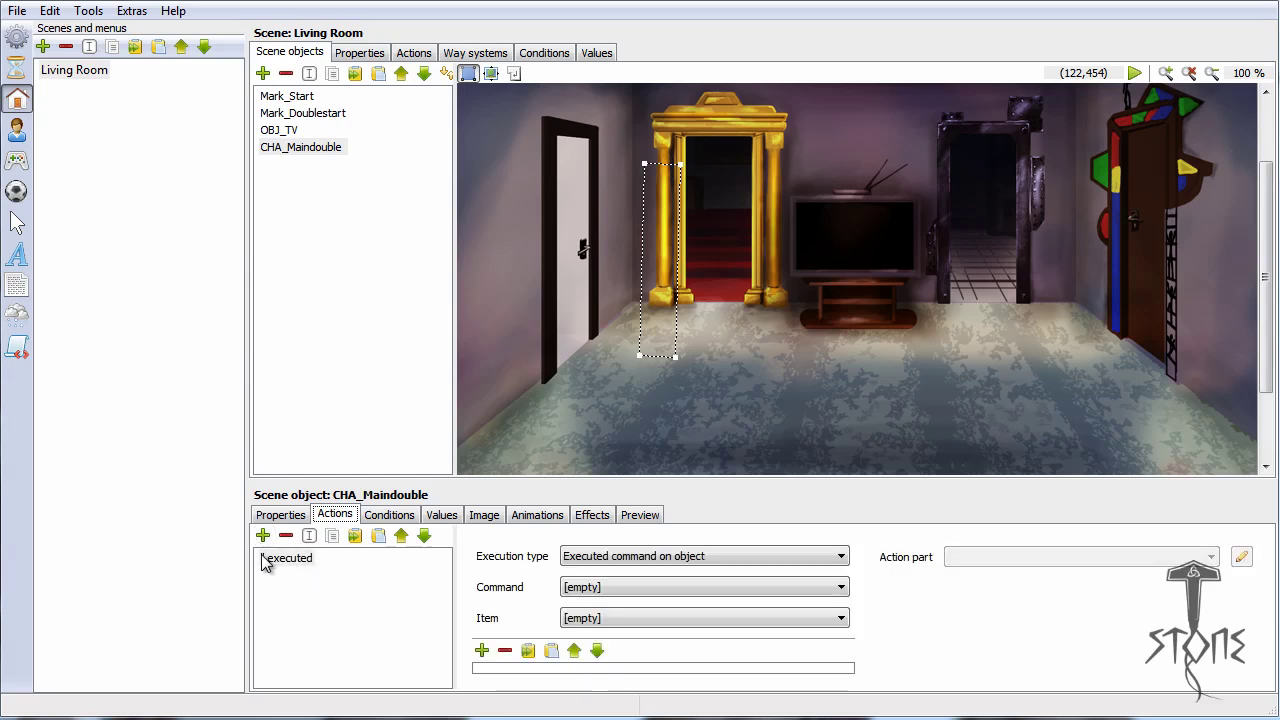
left_click(636, 585)
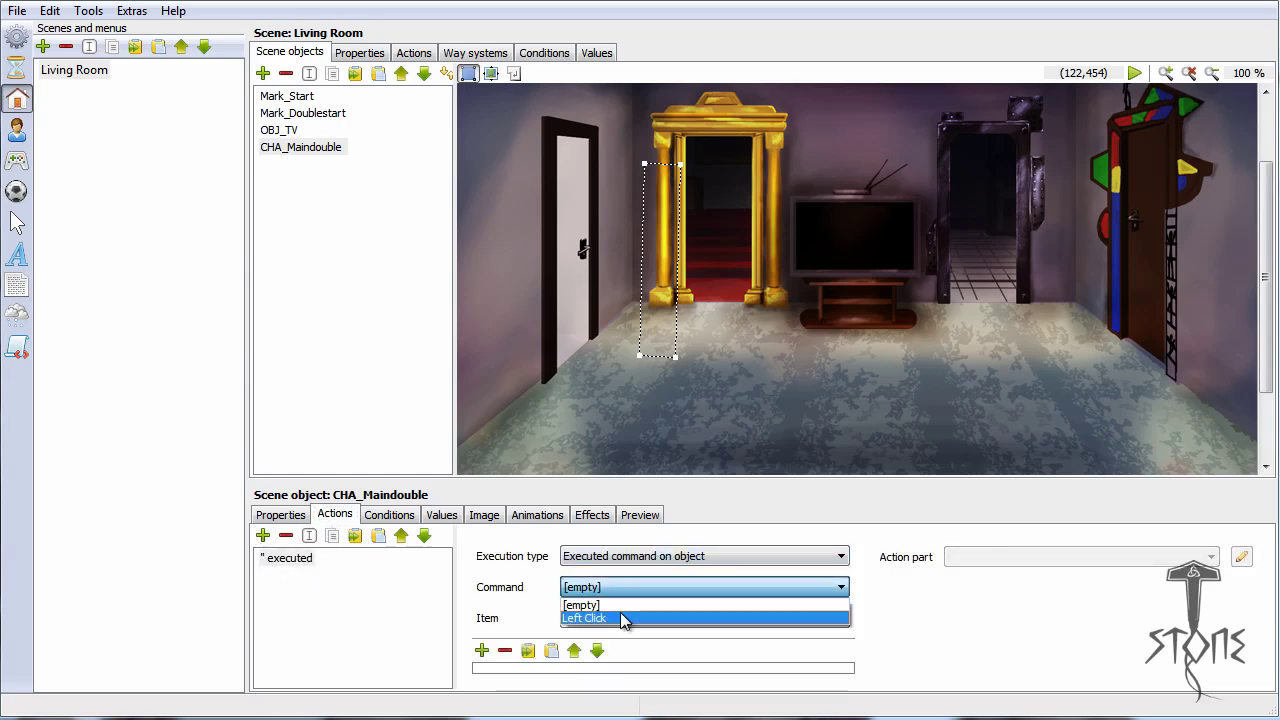
left_click(621, 612)
Step: Give the Left Click action a Display text part in which the current character says "I don't want to use him. In any way."
left_click_drag(730, 483, 742, 292)
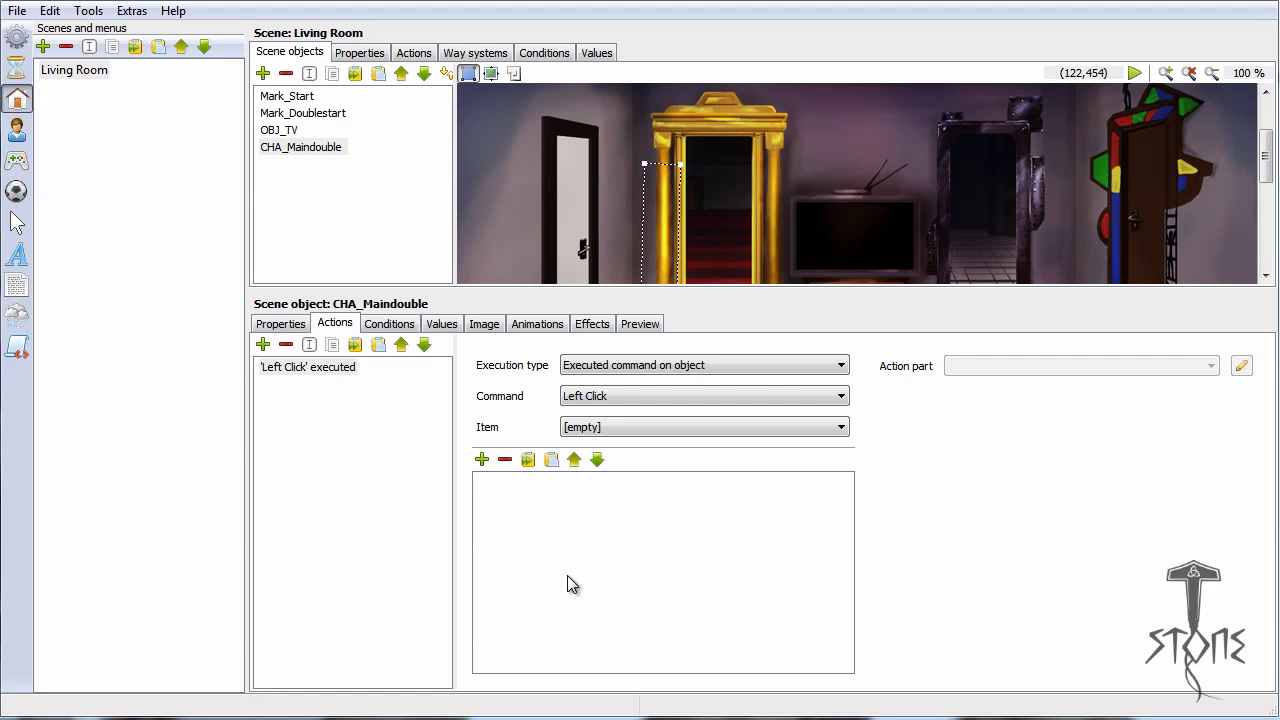
left_click(481, 459)
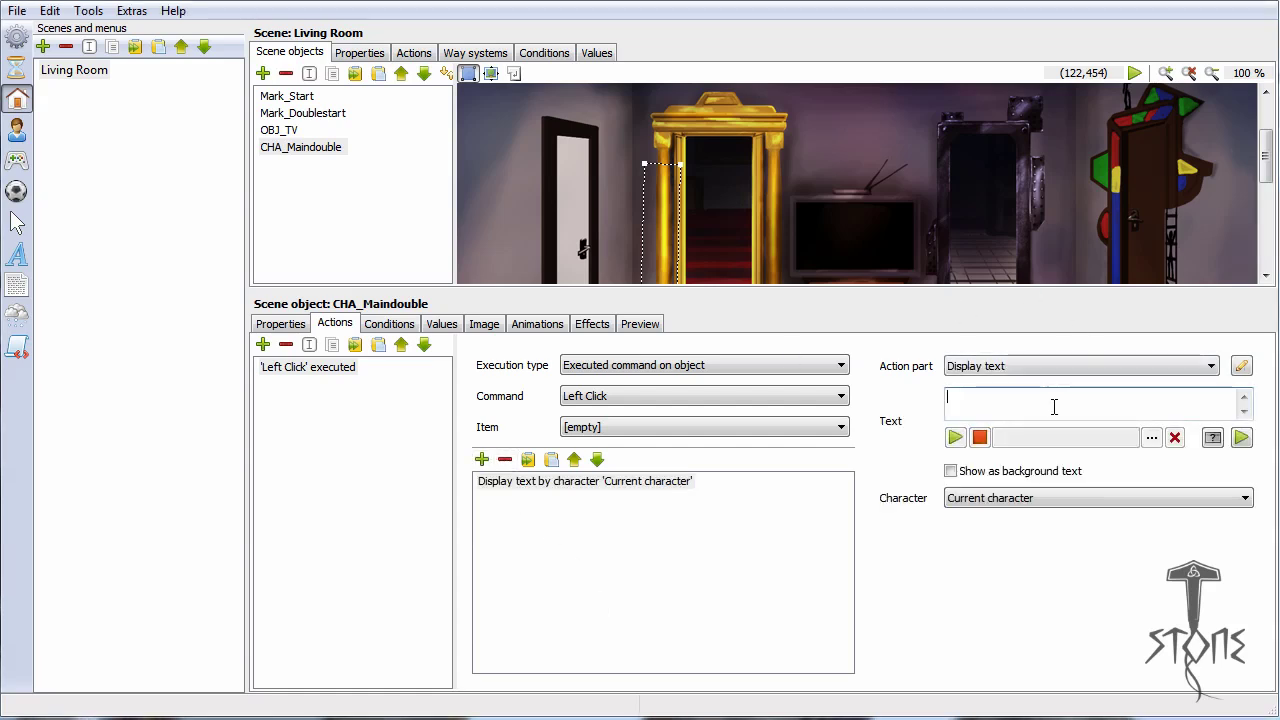
type("I don")
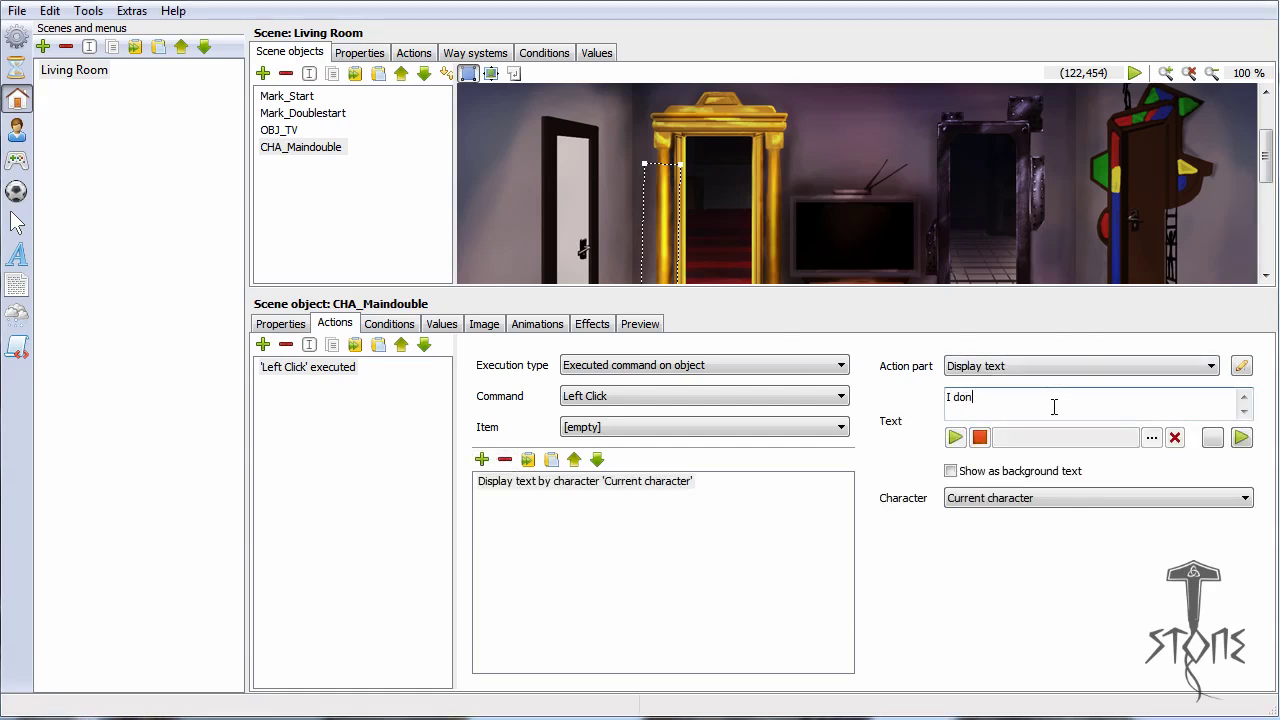
type("'t want to use him. In any way.")
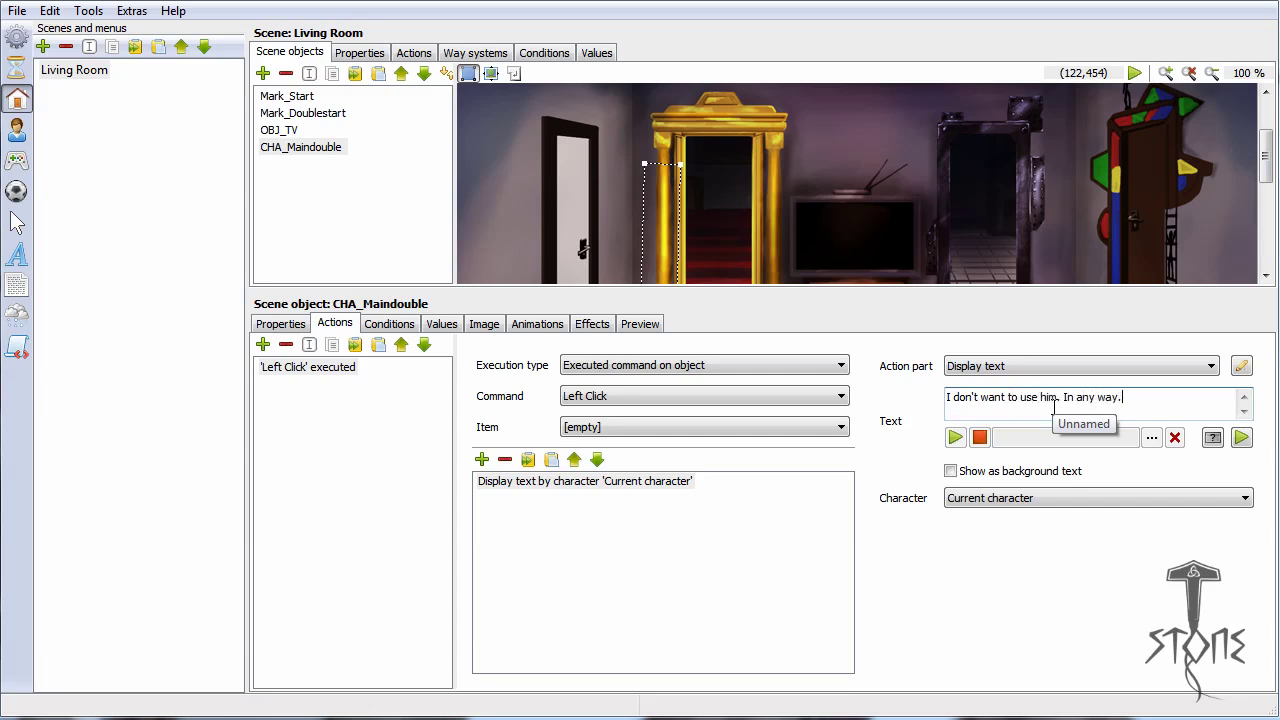
left_click(338, 509)
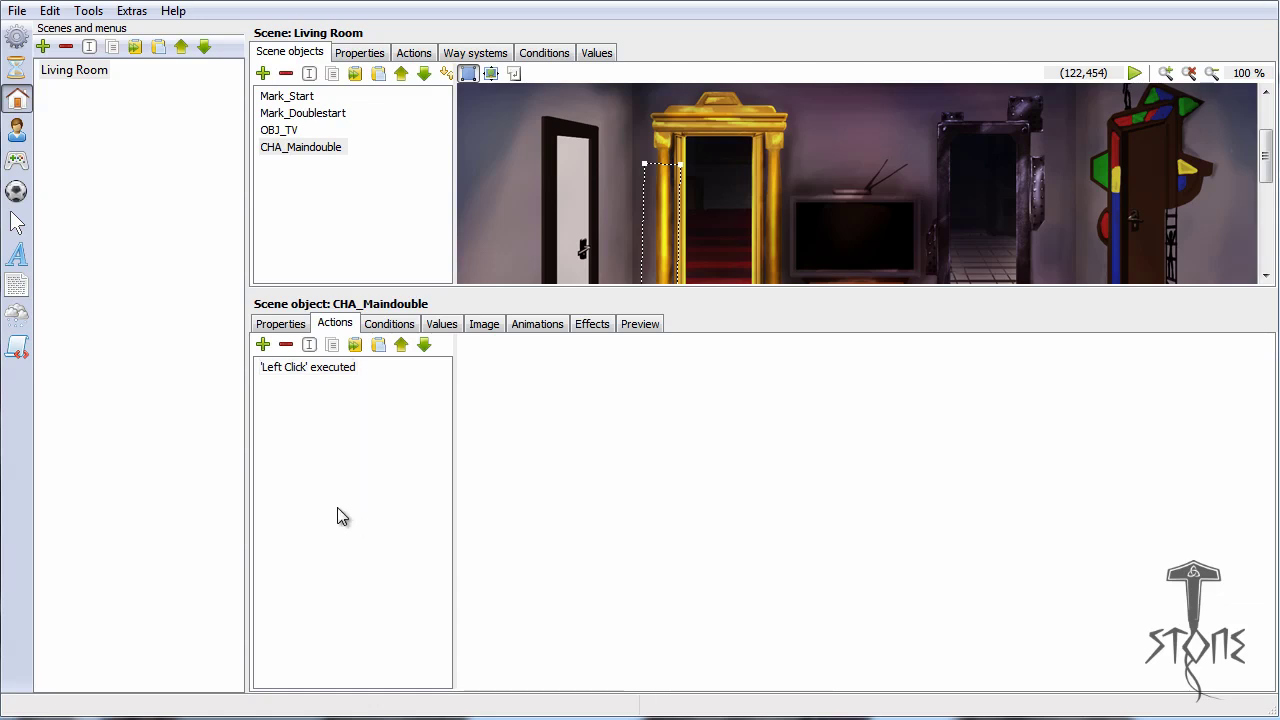
Step: Add a second action to CHA_Maindouble with the execution type Right click under execution at destination
left_click(263, 344)
left_click(645, 366)
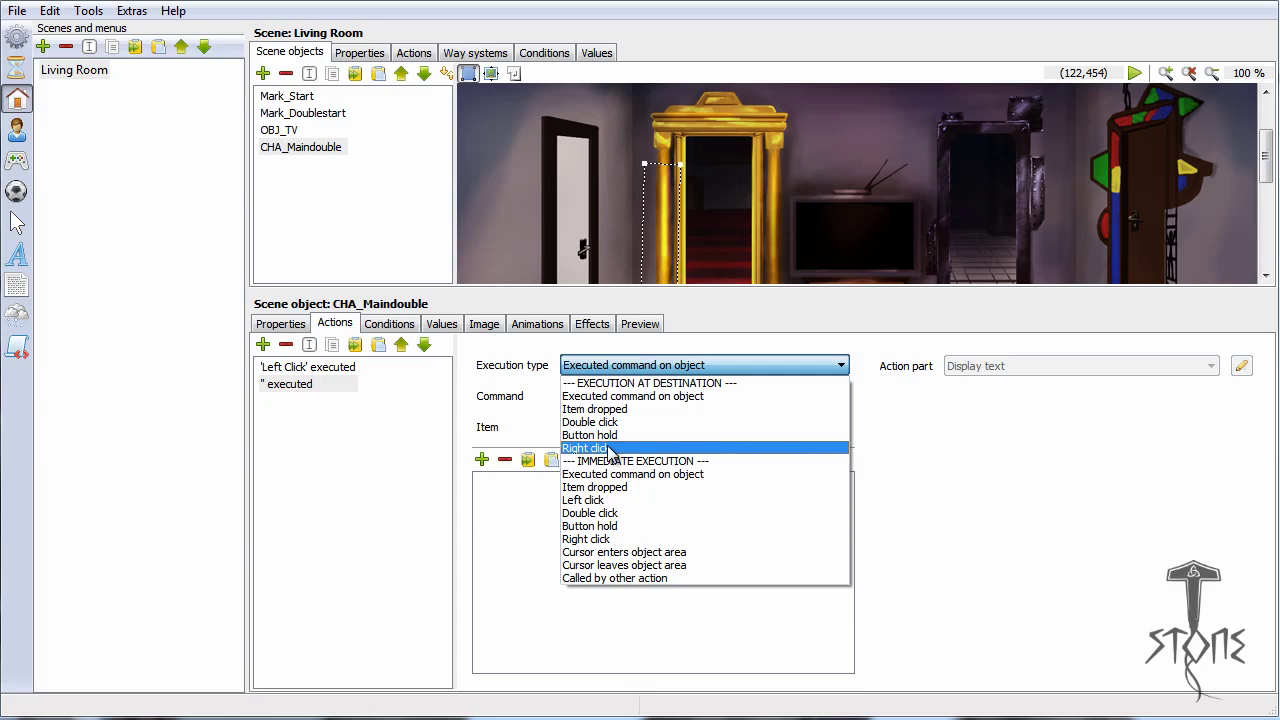
left_click(608, 450)
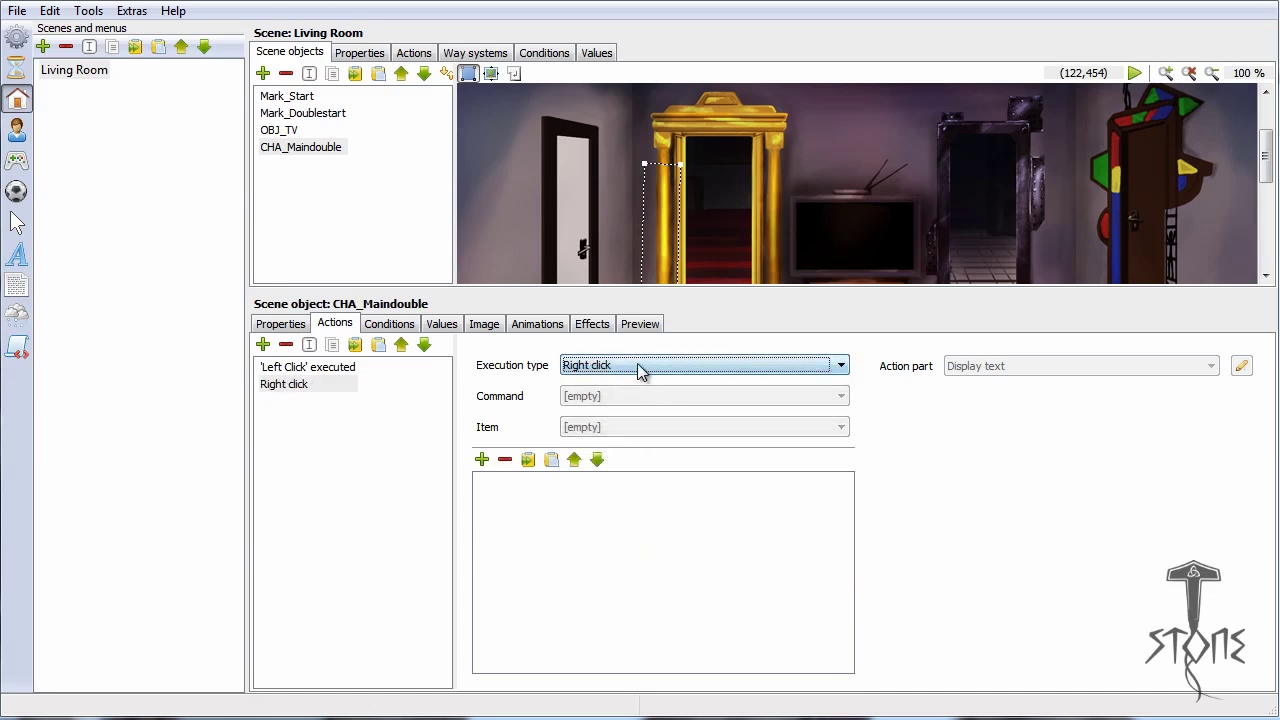
left_click(641, 367)
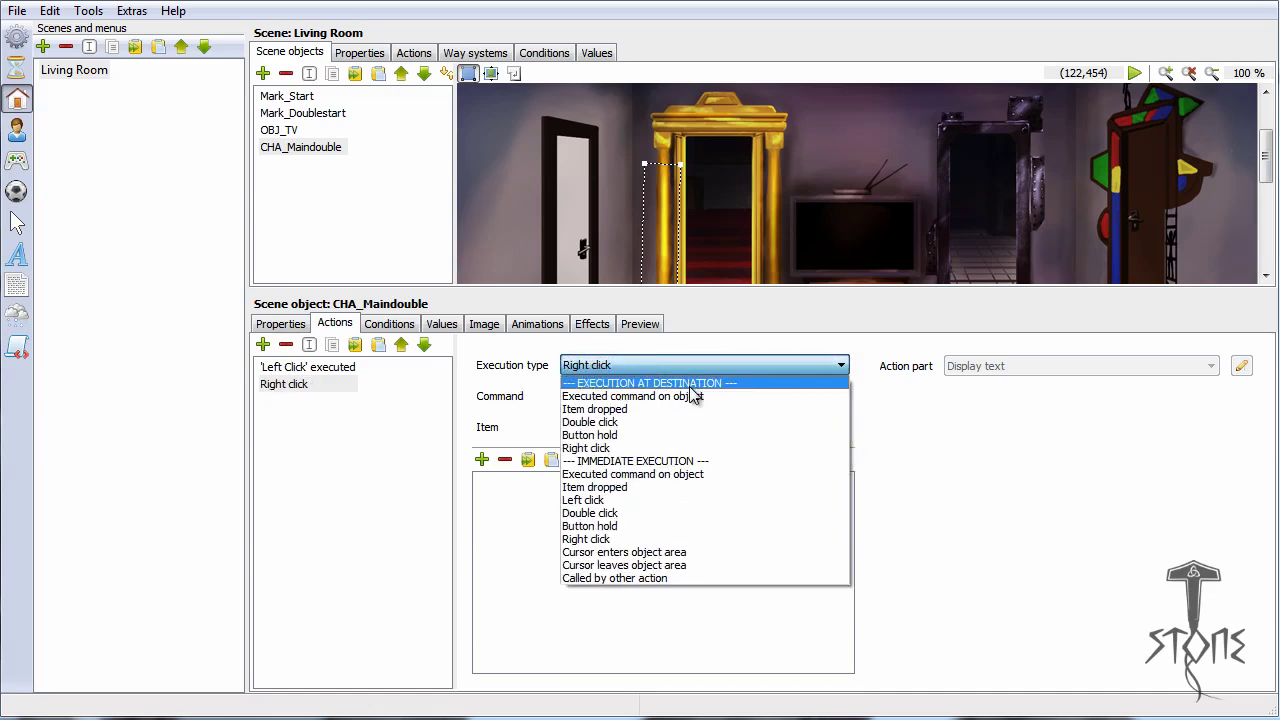
left_click(615, 449)
Step: Give the Right click action a Display text part in which the current character says "Hey, he just looks like me."
left_click(482, 459)
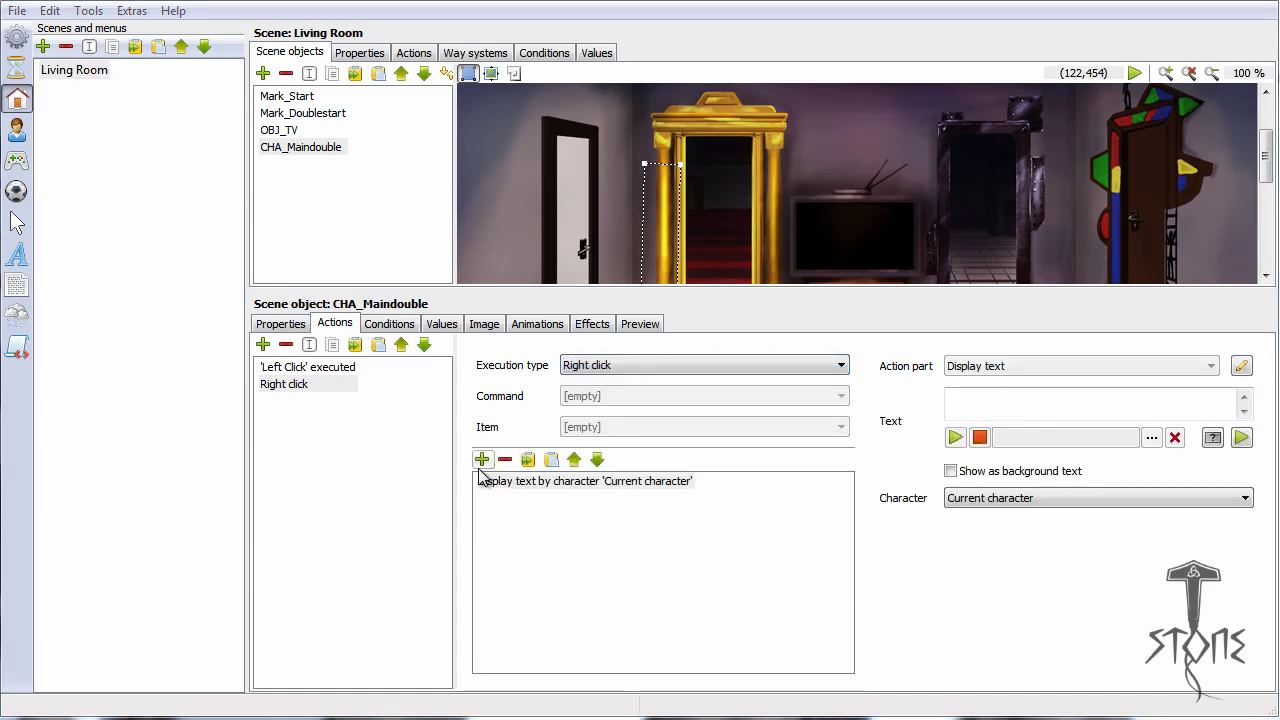
left_click(595, 483)
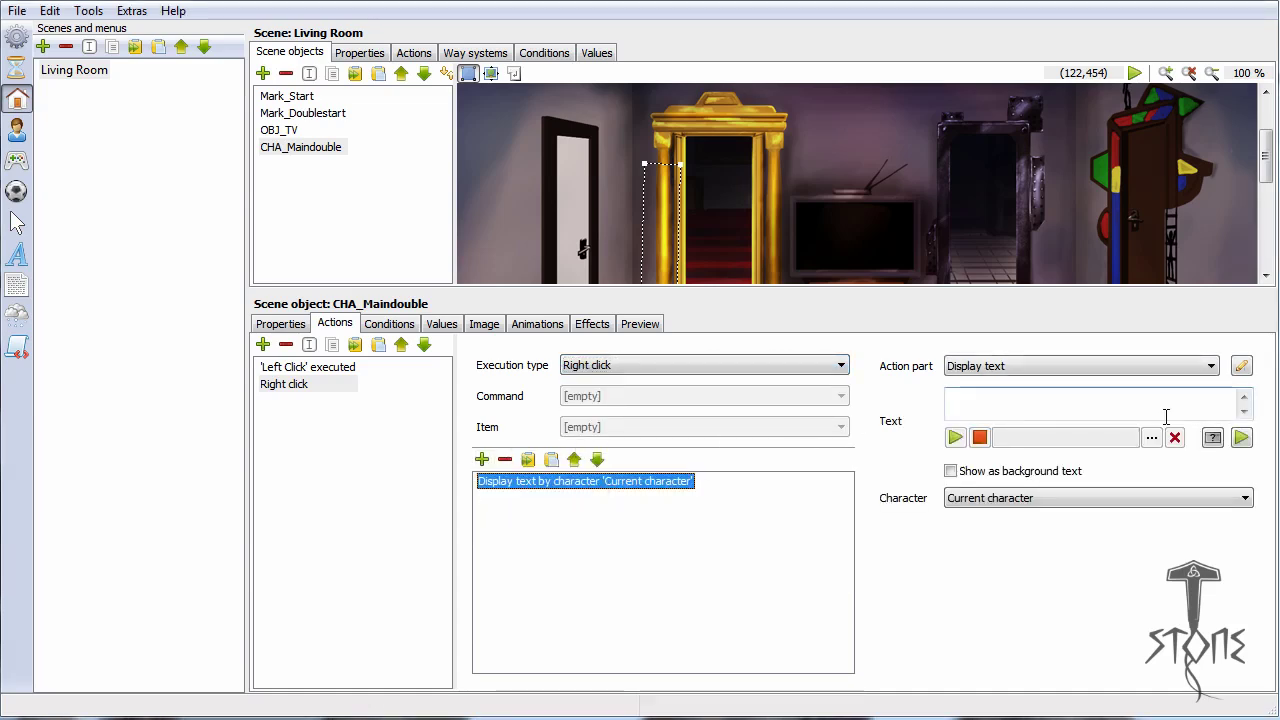
left_click(1129, 408)
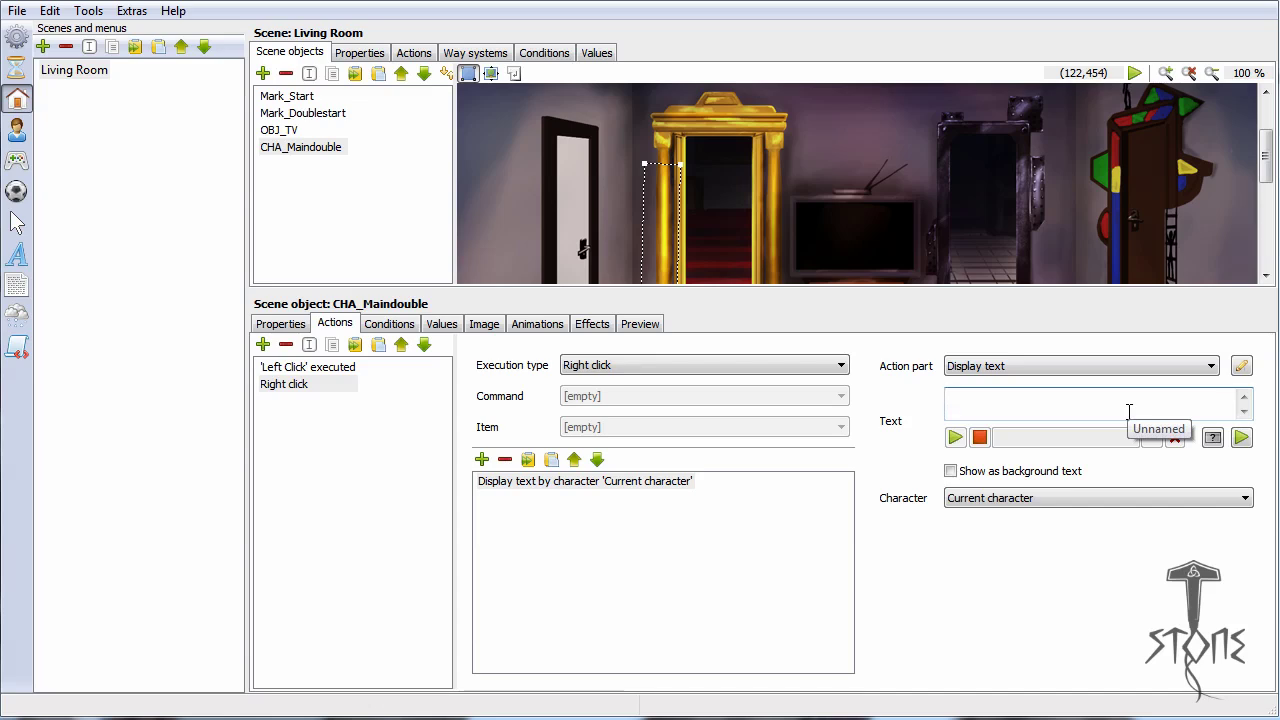
type("Hey, he jus")
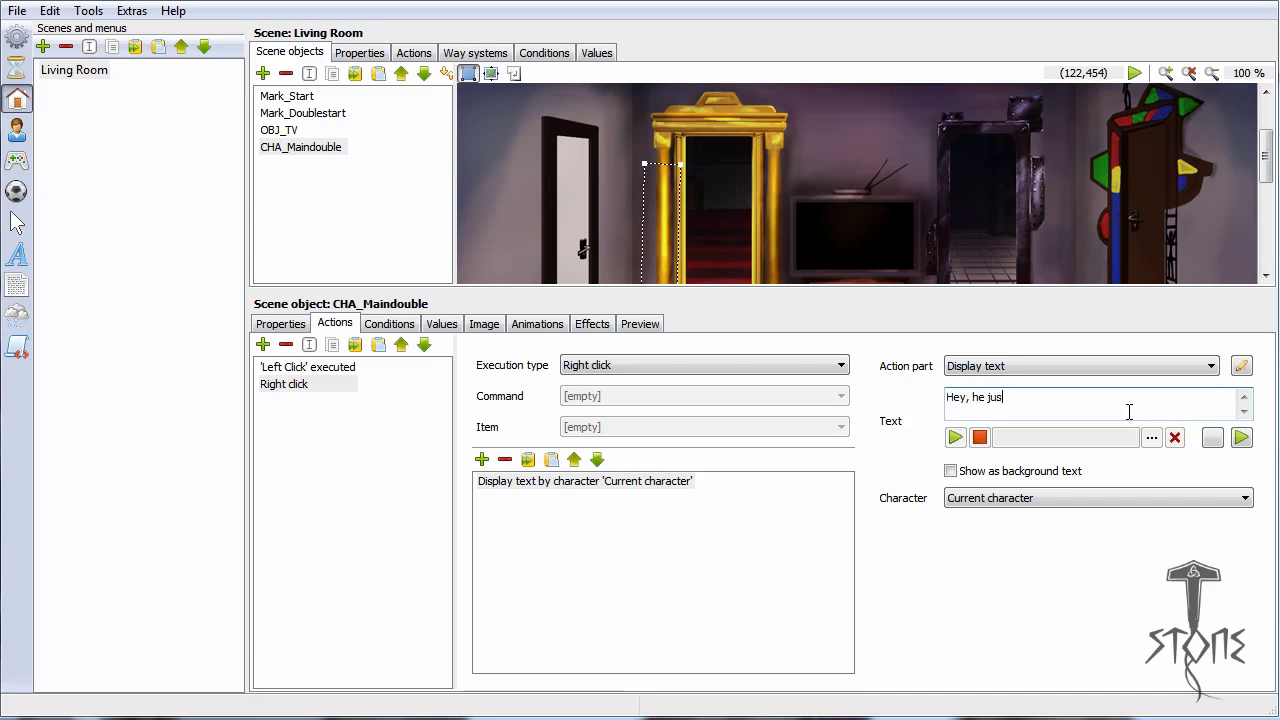
type("t looks like me.")
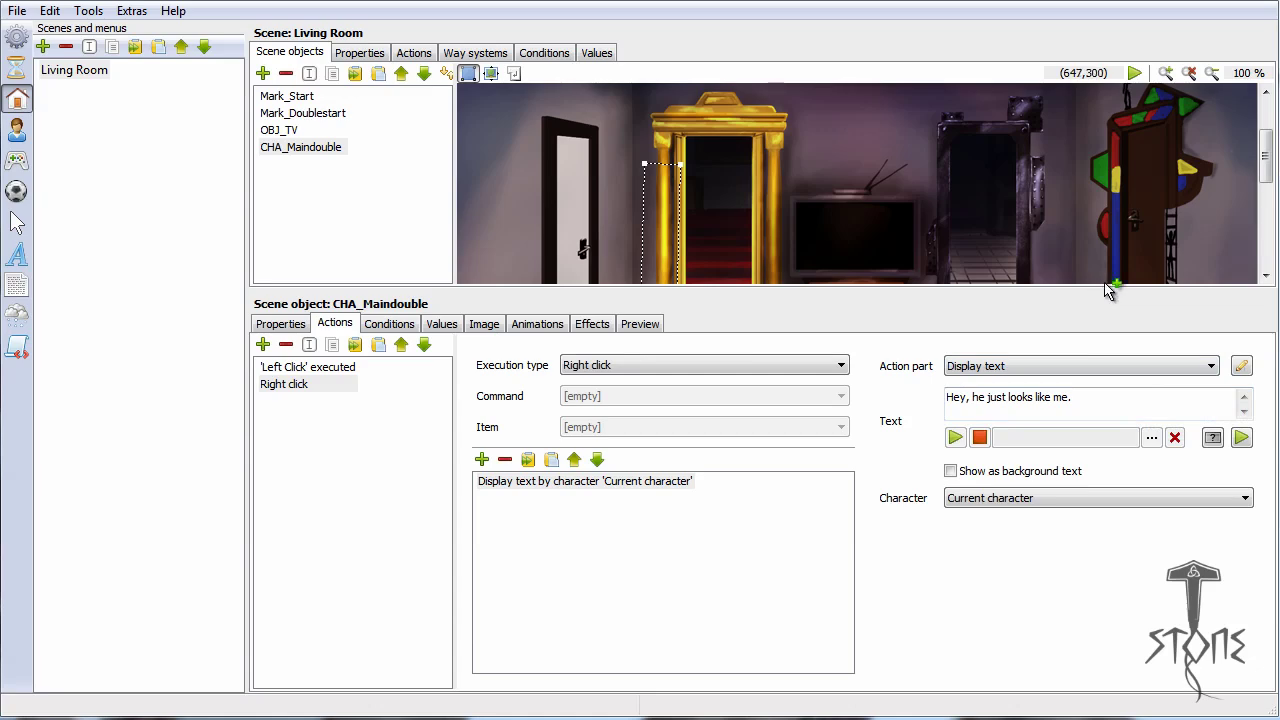
Step: Run the game and test the left-click and right-click reactions of Maindouble and the TV in the Living Room
left_click(132, 11)
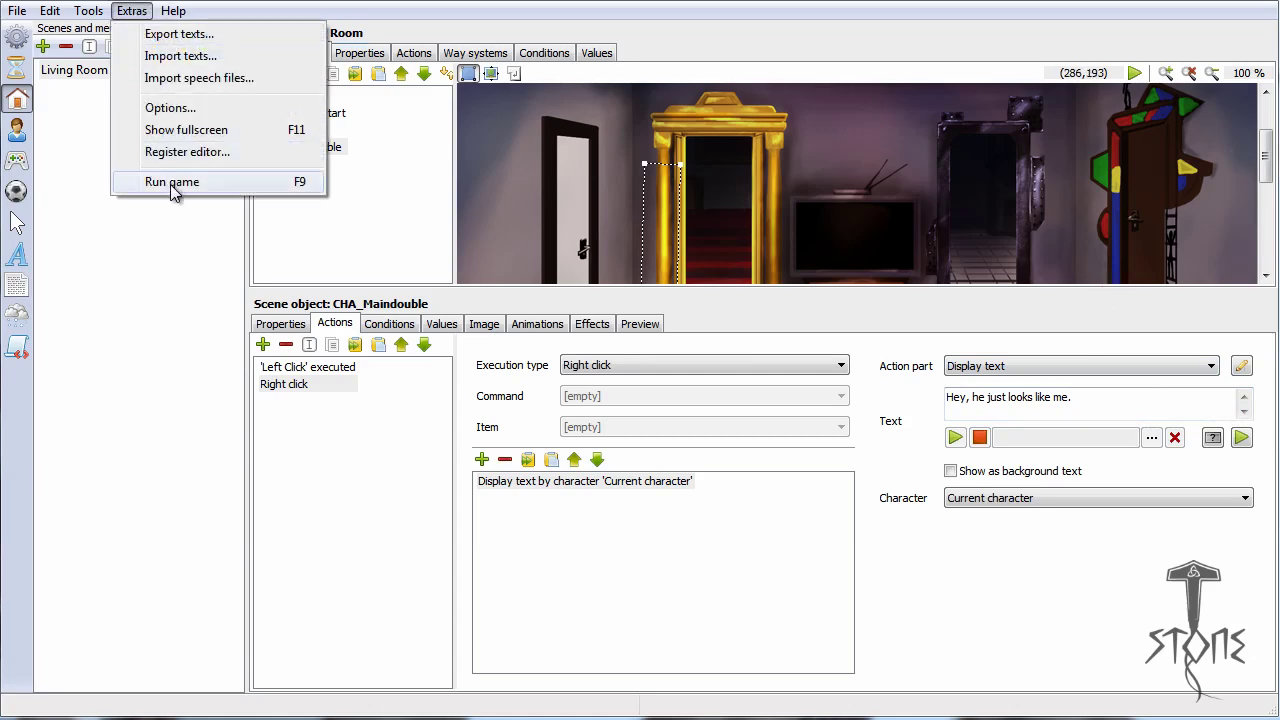
left_click(172, 182)
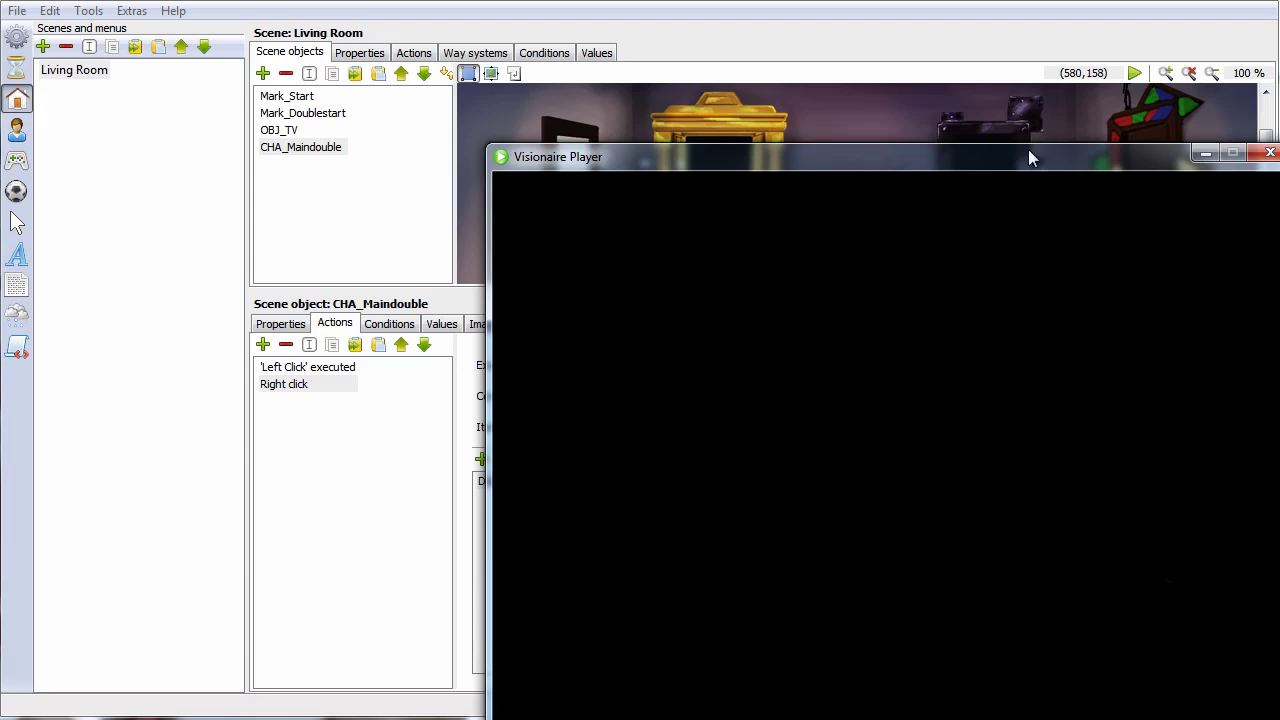
left_click_drag(1028, 149, 842, 43)
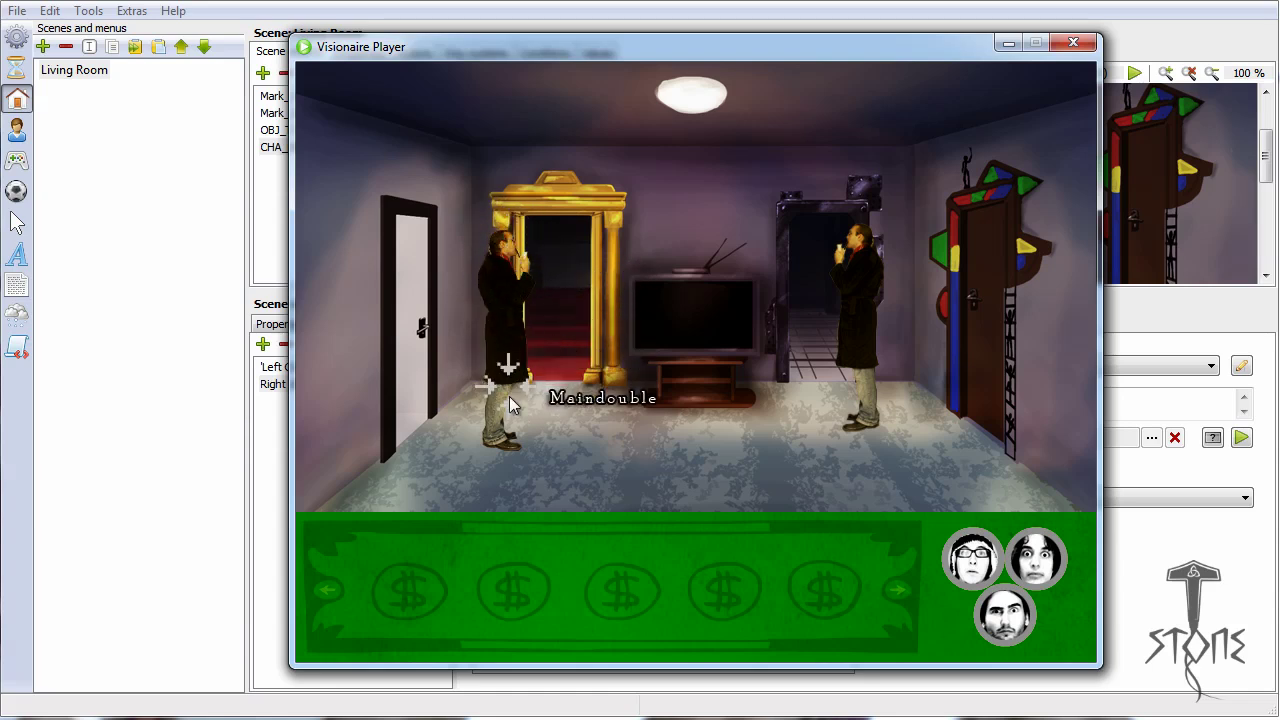
left_click(501, 304)
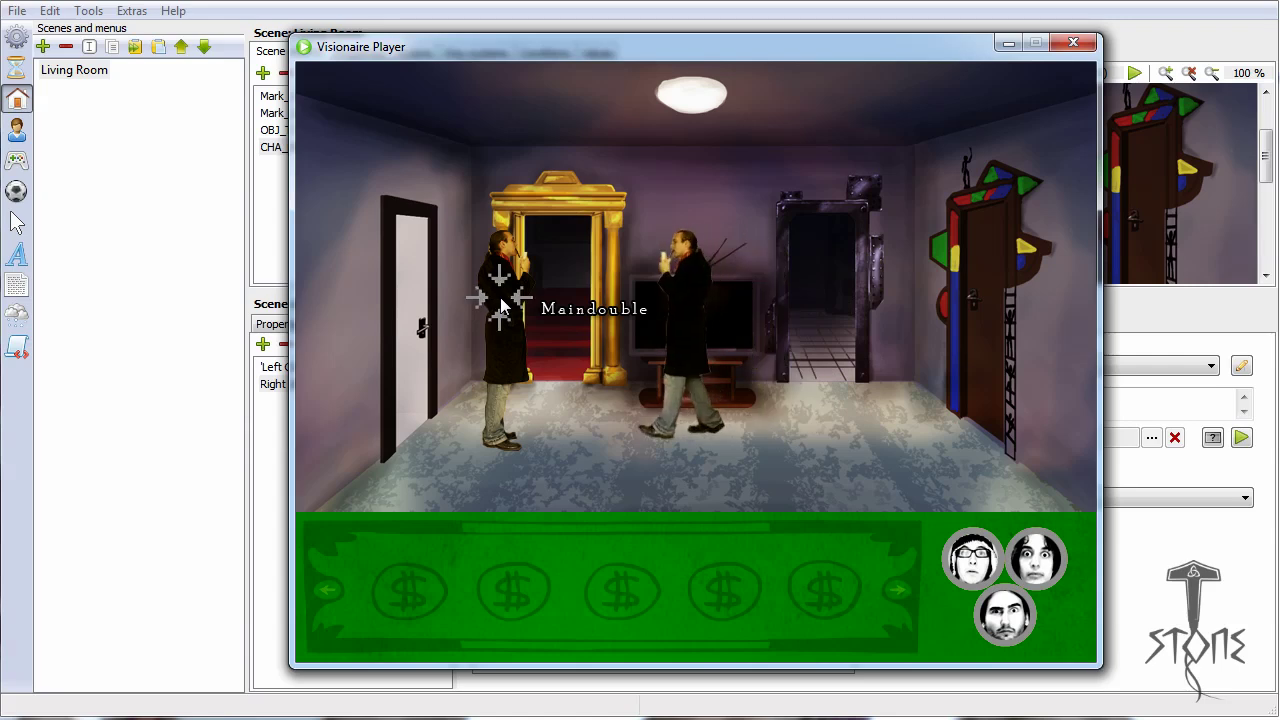
left_click(753, 300)
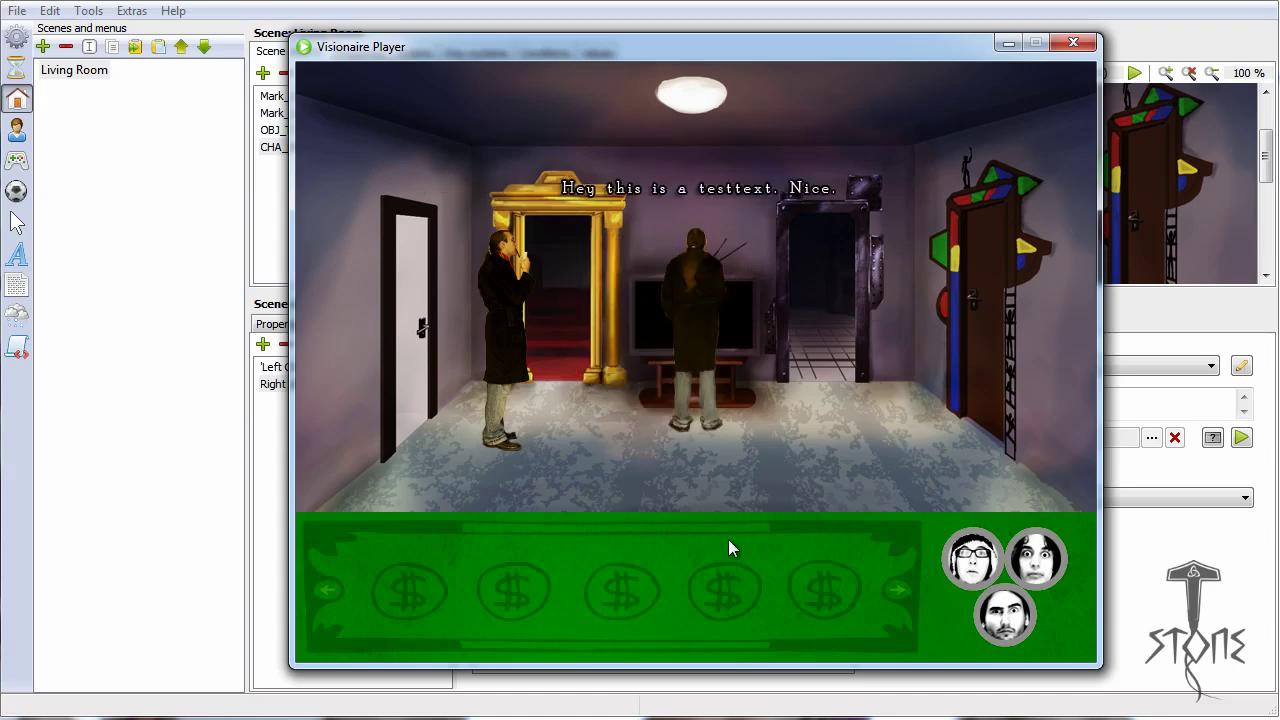
left_click(498, 338)
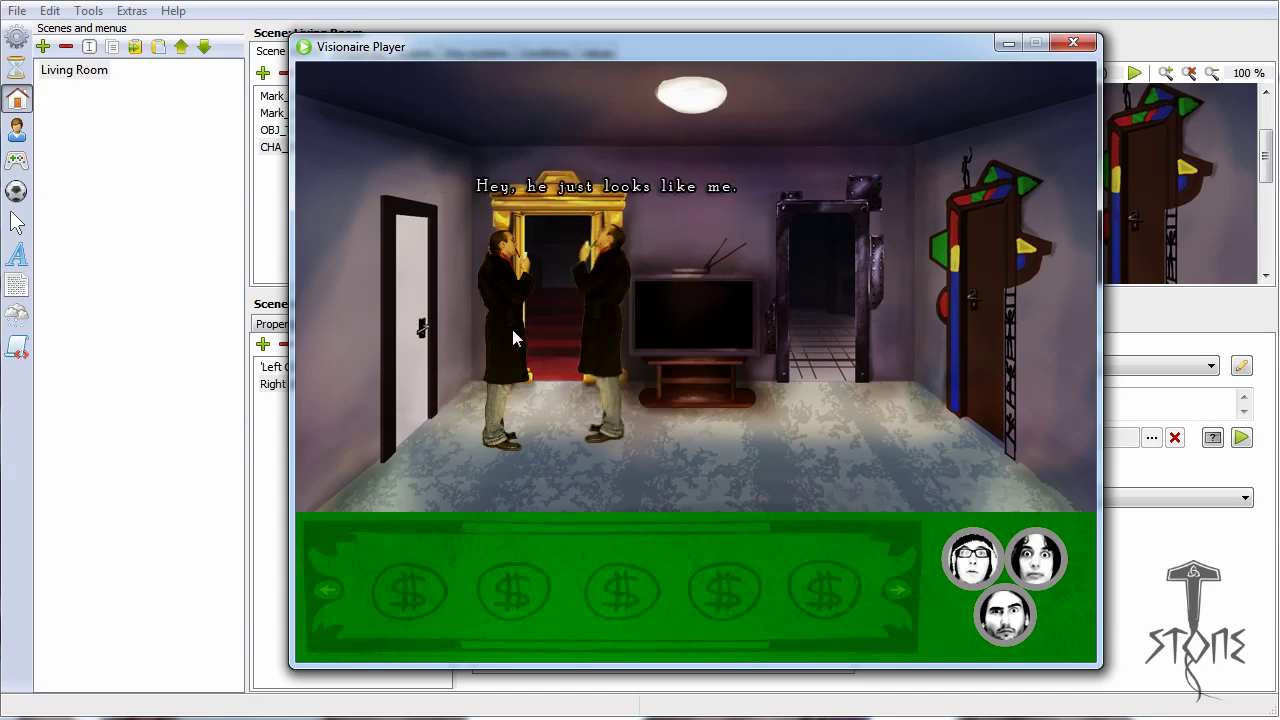
Step: Walk the playable character across the Living Room floor in both directions and close the game
left_click(840, 435)
left_click(432, 490)
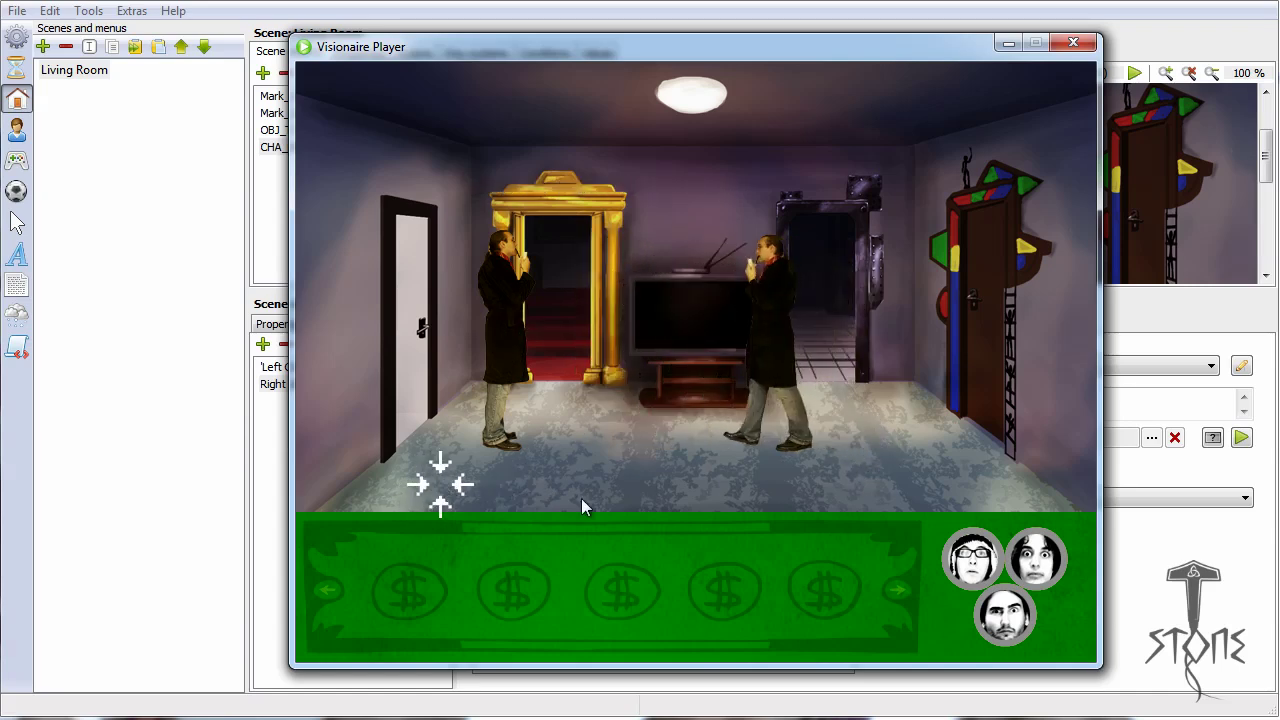
left_click(883, 487)
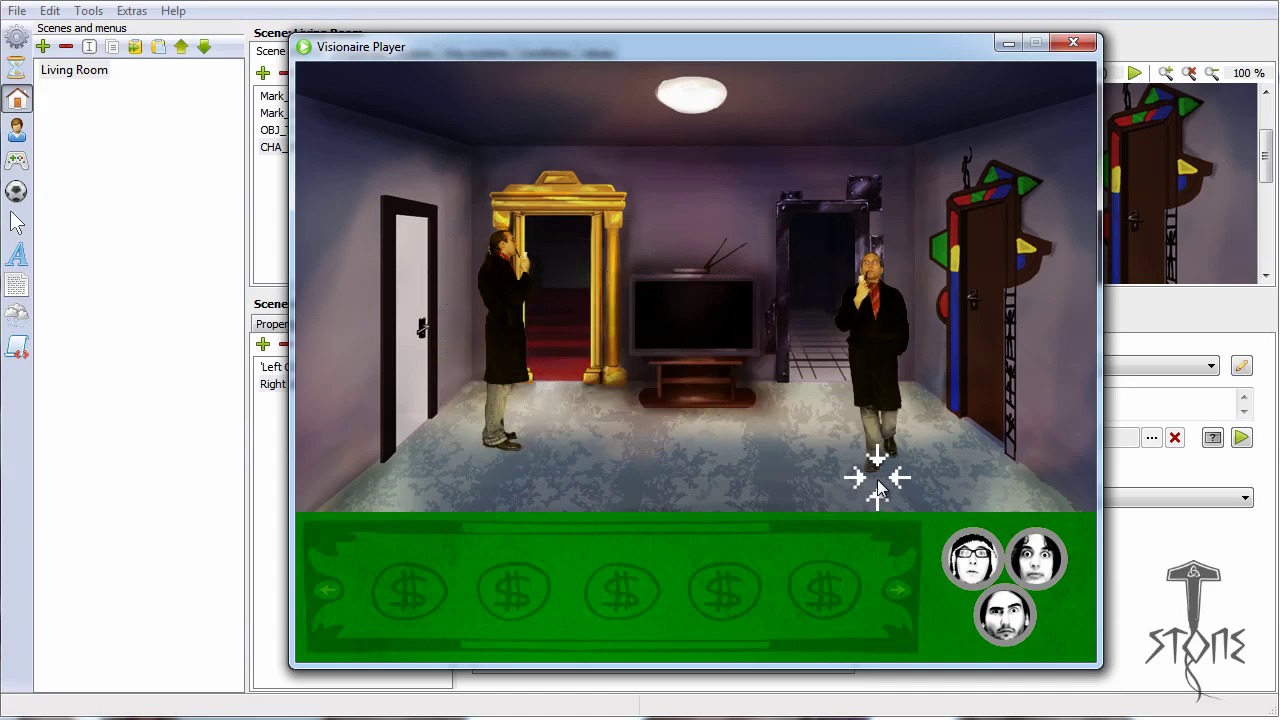
left_click(1075, 42)
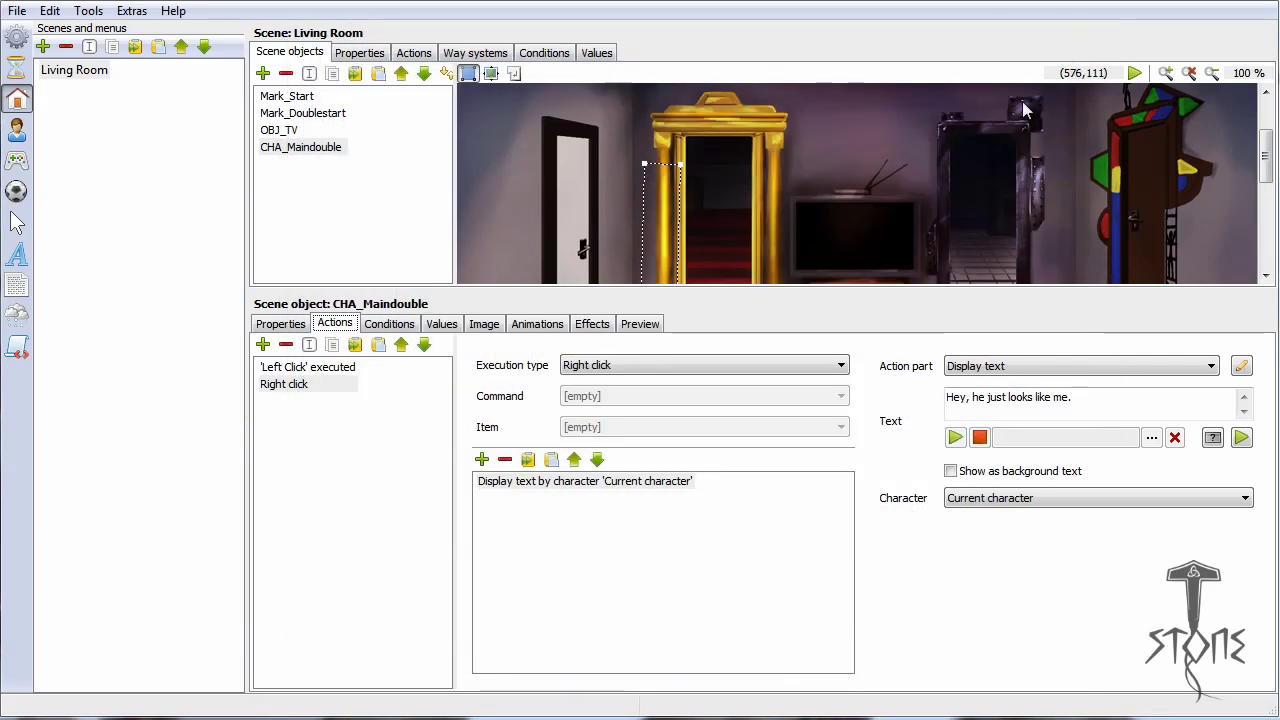
Step: Change the action part of CHA_Maindouble's Right click action to Chase character
left_click(1012, 368)
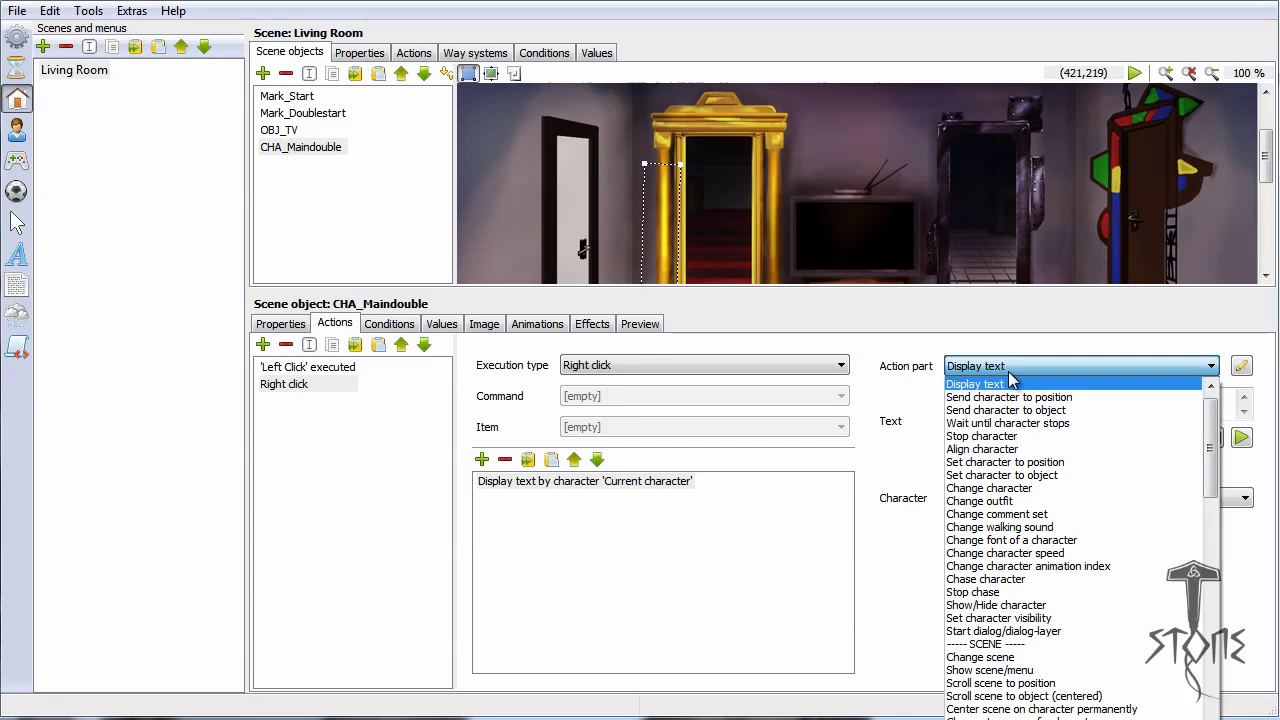
left_click_drag(1214, 430, 1240, 410)
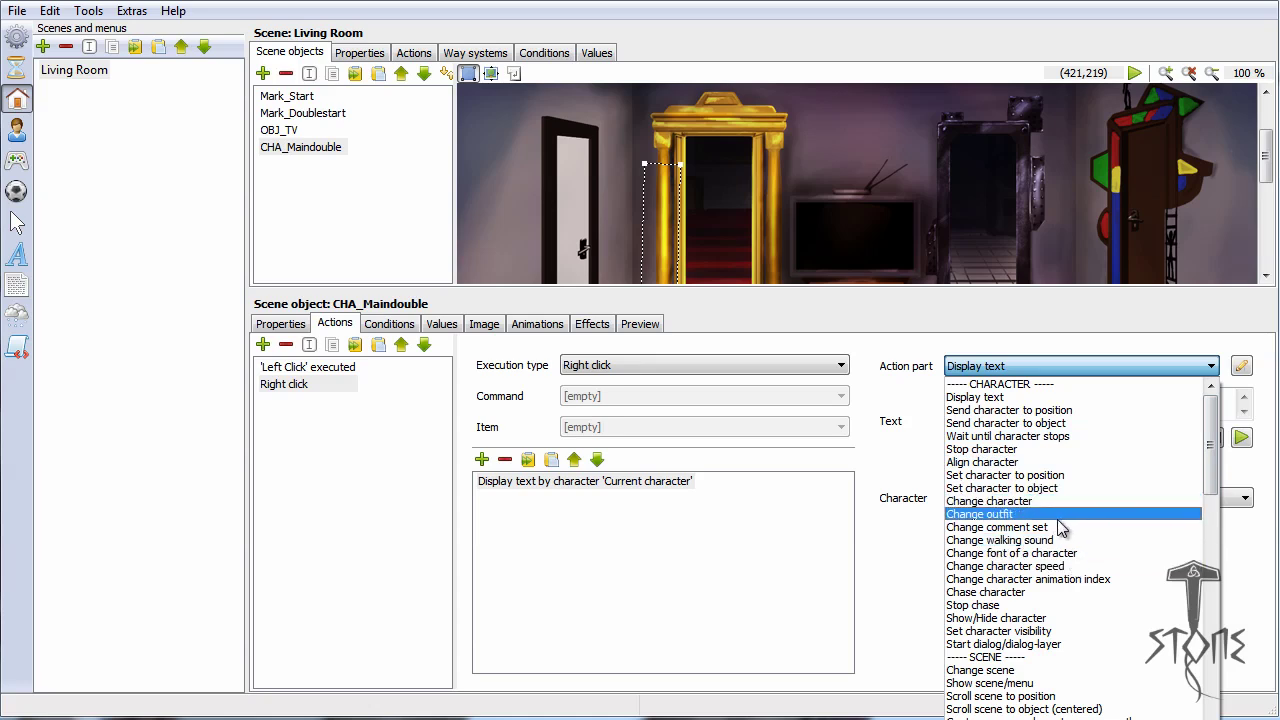
left_click(1030, 594)
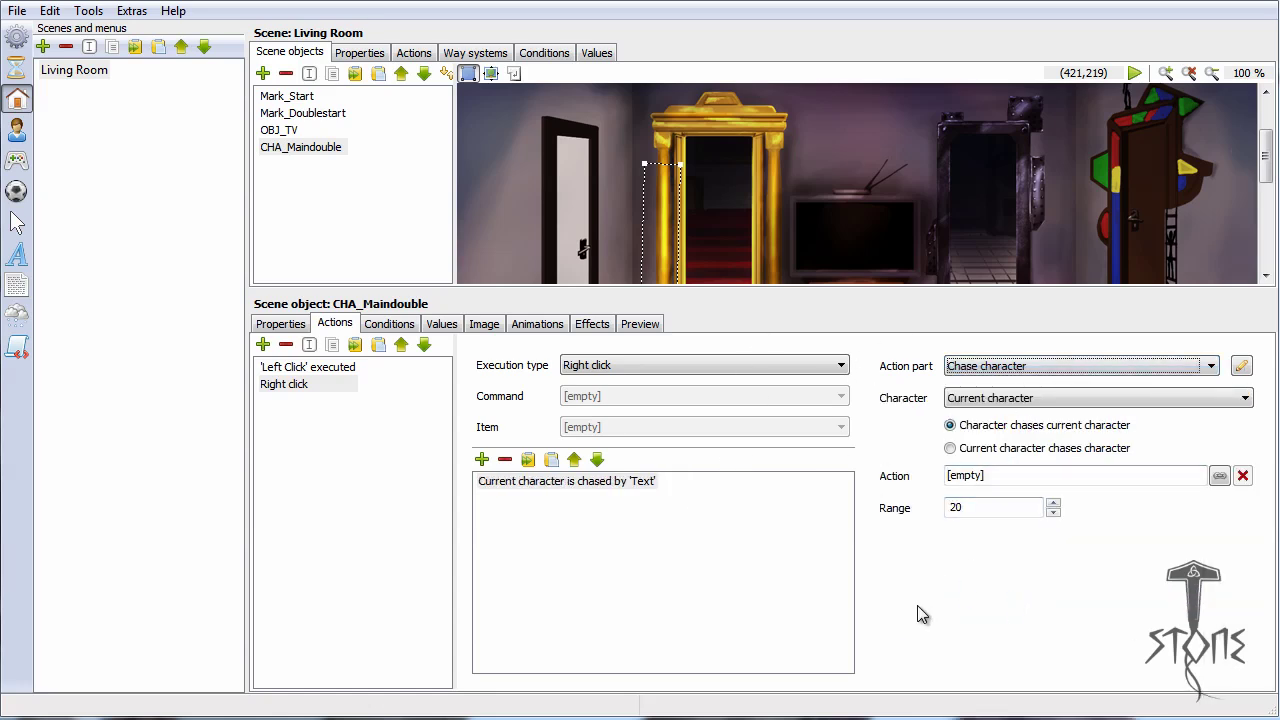
Step: Review CHA_Maindouble's Left Click action and the Left Click button of the Mouse interface
left_click(320, 370)
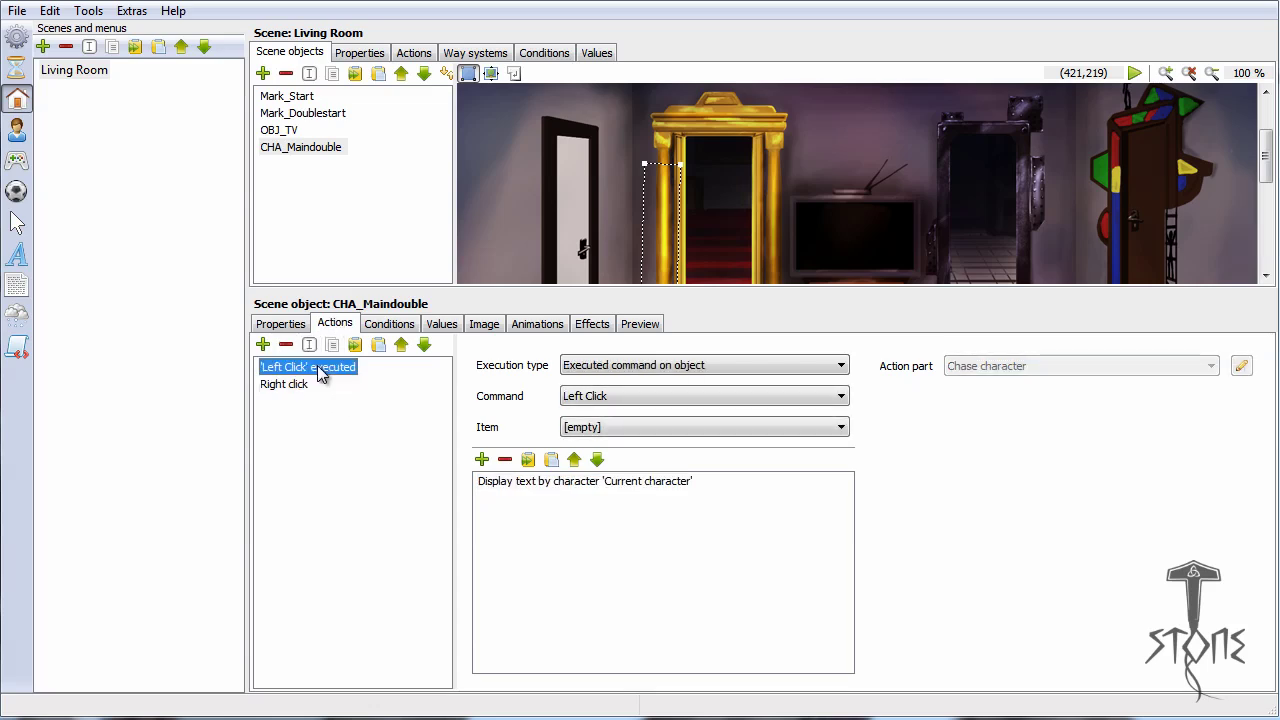
left_click(22, 161)
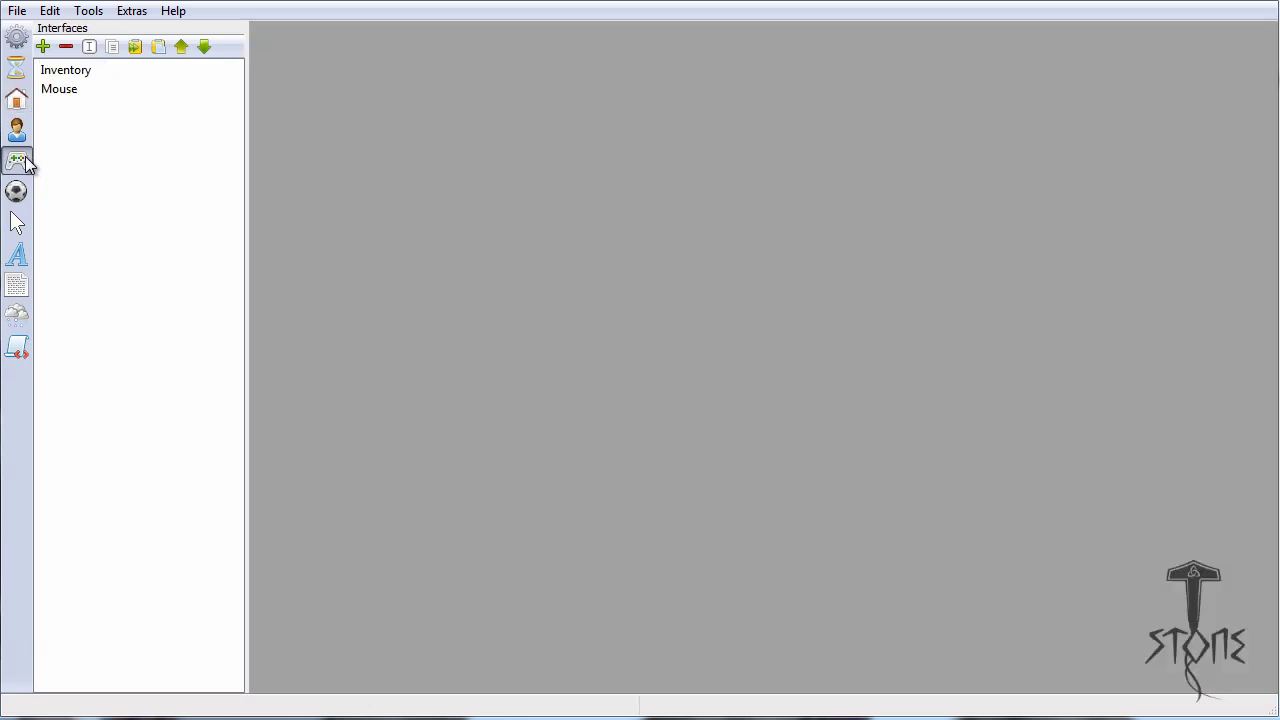
left_click(60, 89)
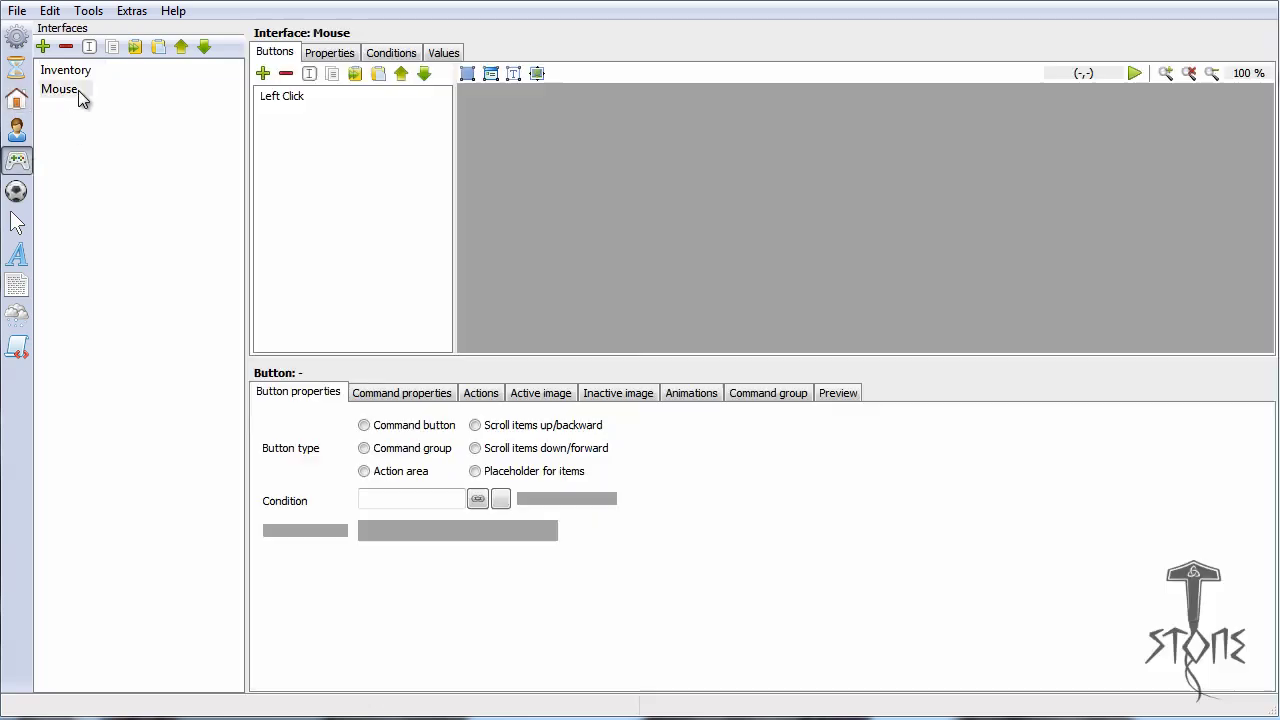
left_click(281, 96)
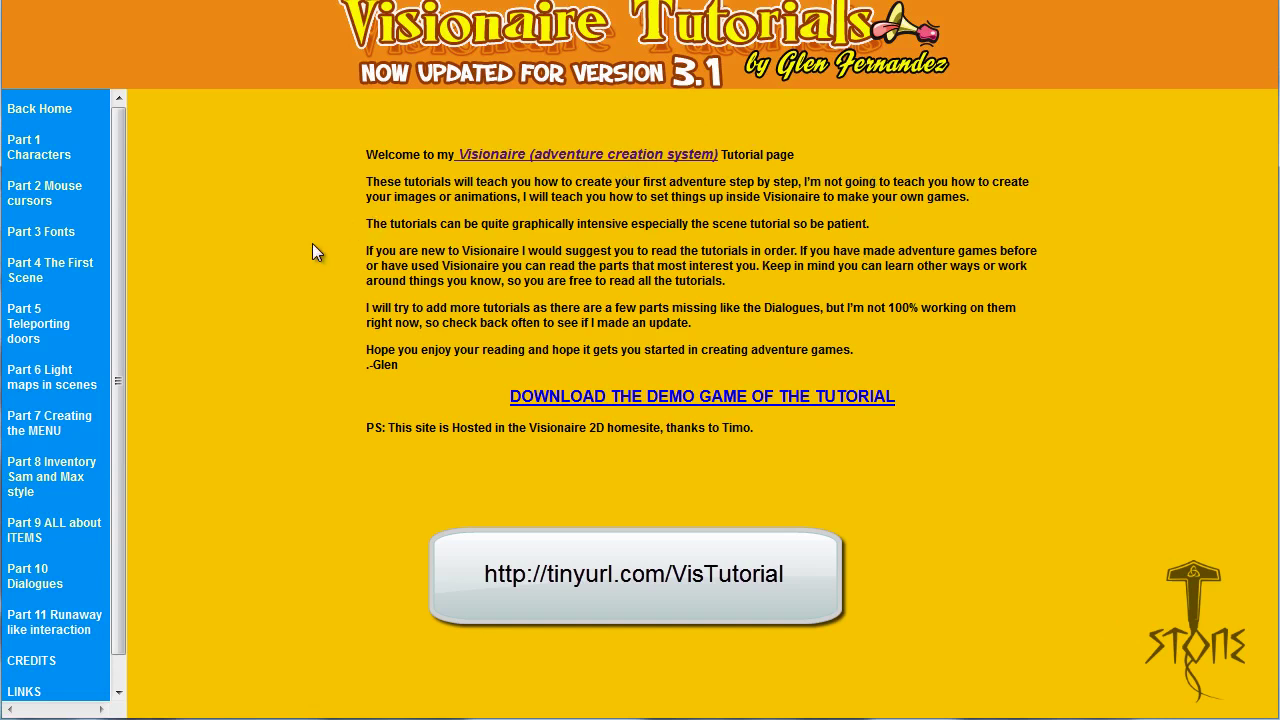
Step: On the Visionaire Tutorials website, look through Part 2 Mouse cursors and Part 5 Teleporting doors
left_click(58, 193)
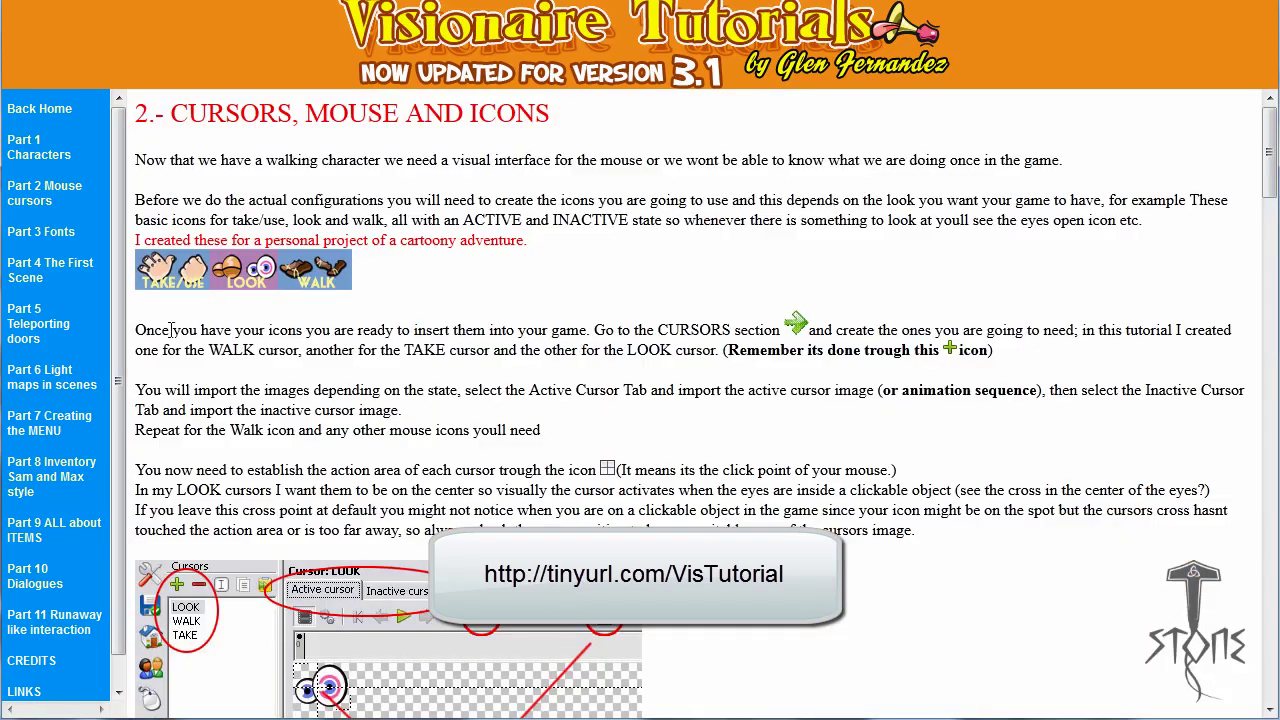
left_click_drag(1266, 172, 1268, 678)
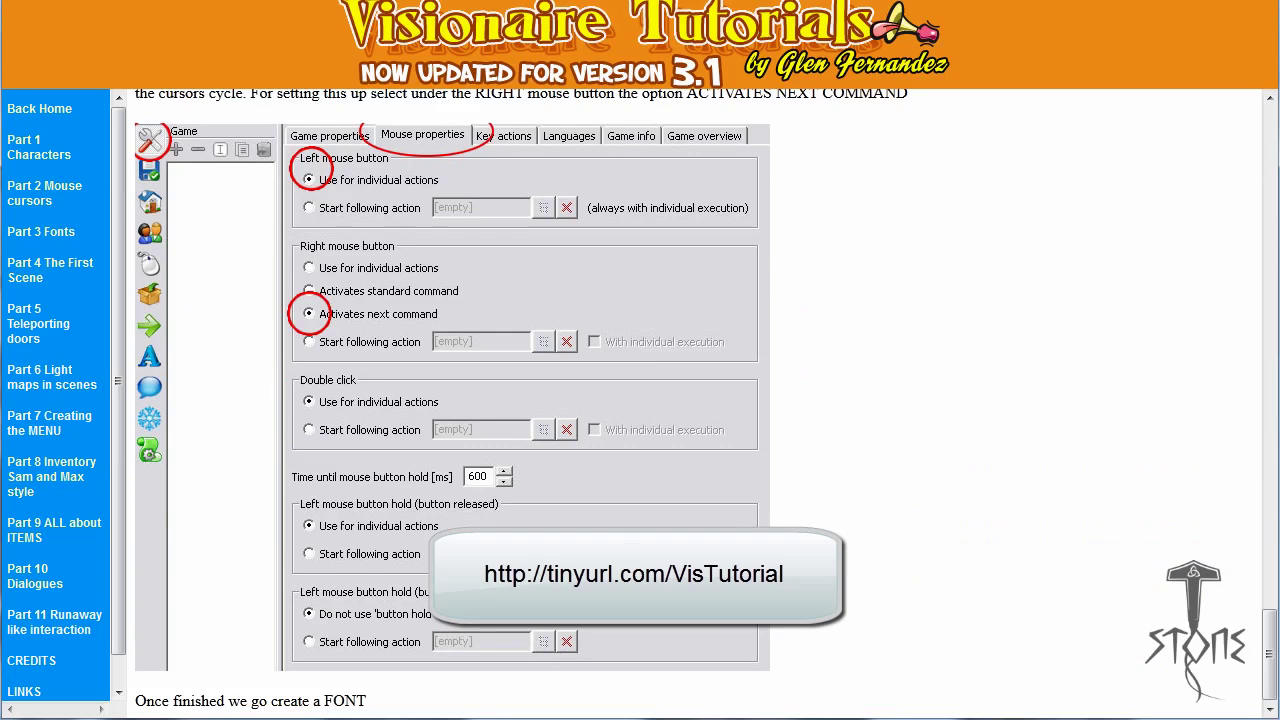
left_click(33, 340)
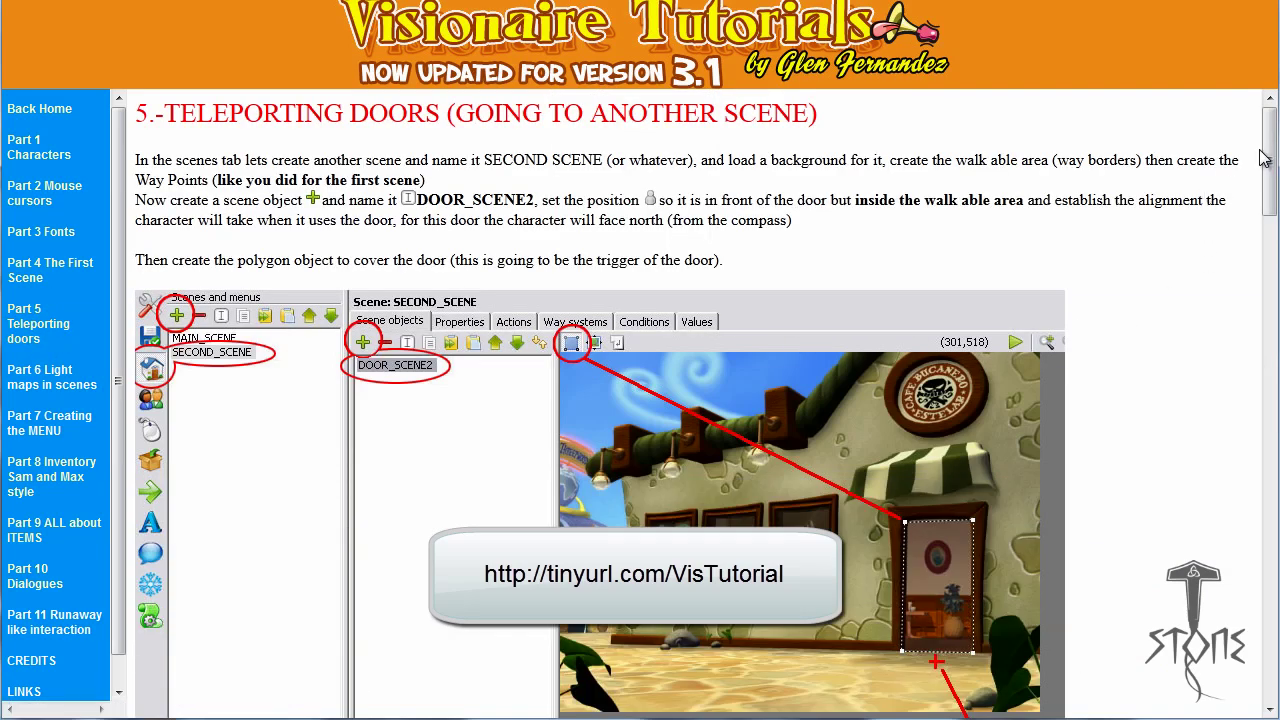
left_click_drag(1263, 160, 1264, 428)
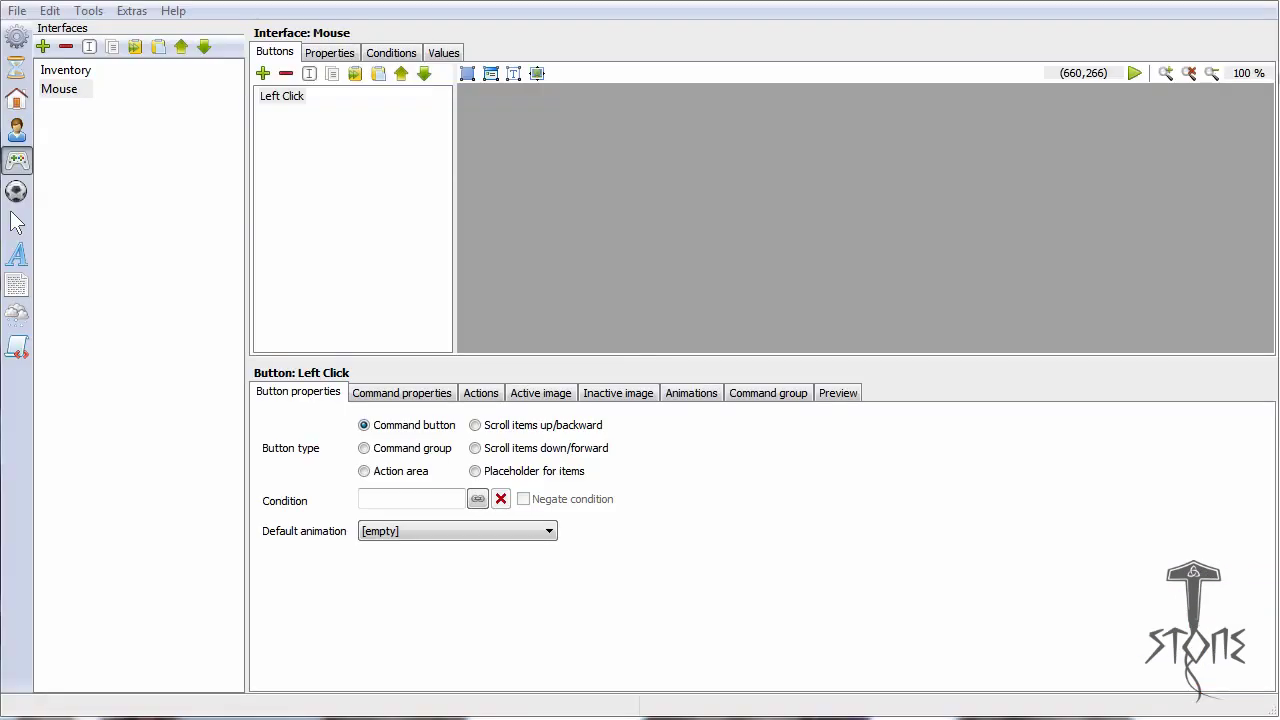
Step: Reopen the Living Room scene in the Visionaire editor and enlarge the scene view area
left_click(16, 98)
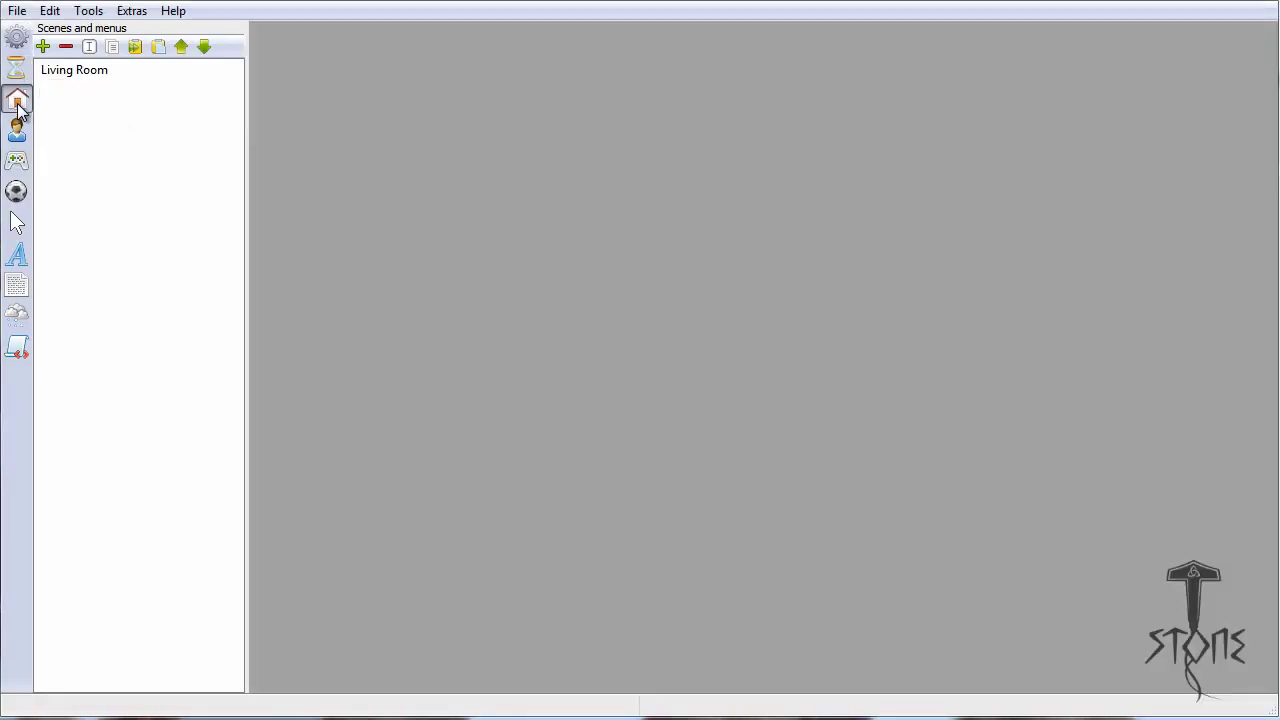
left_click(72, 78)
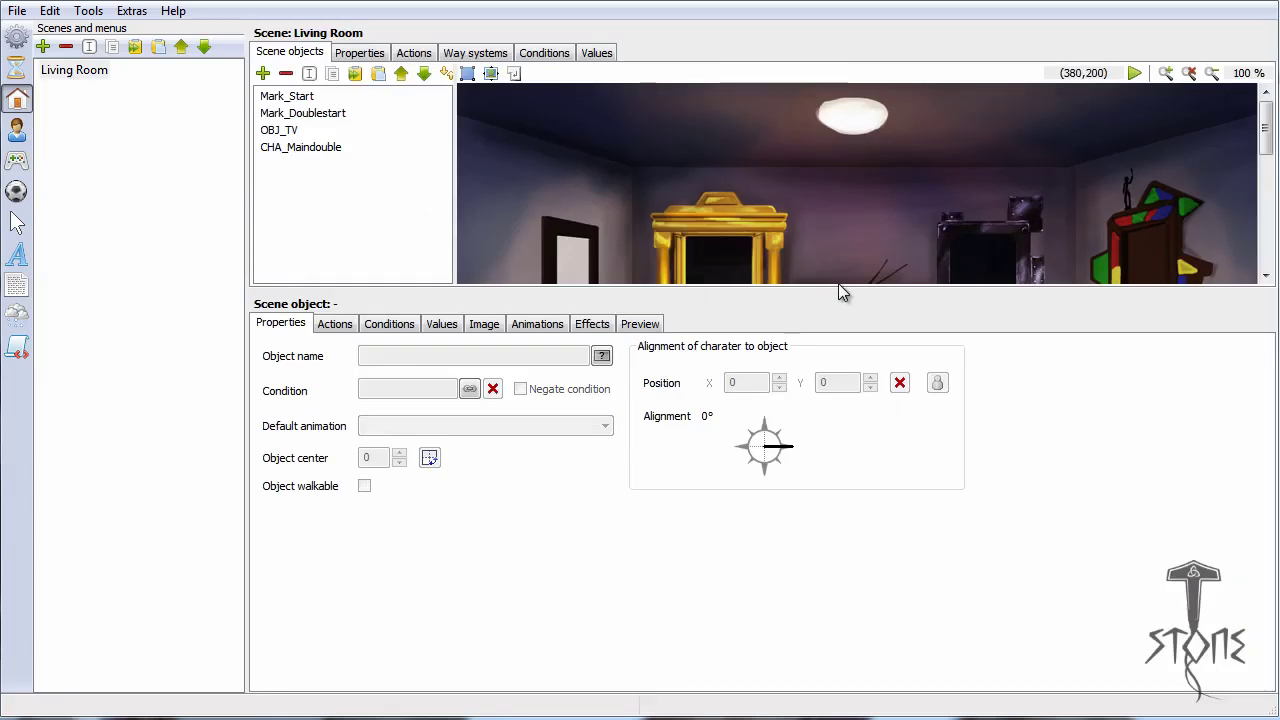
left_click_drag(846, 289, 900, 498)
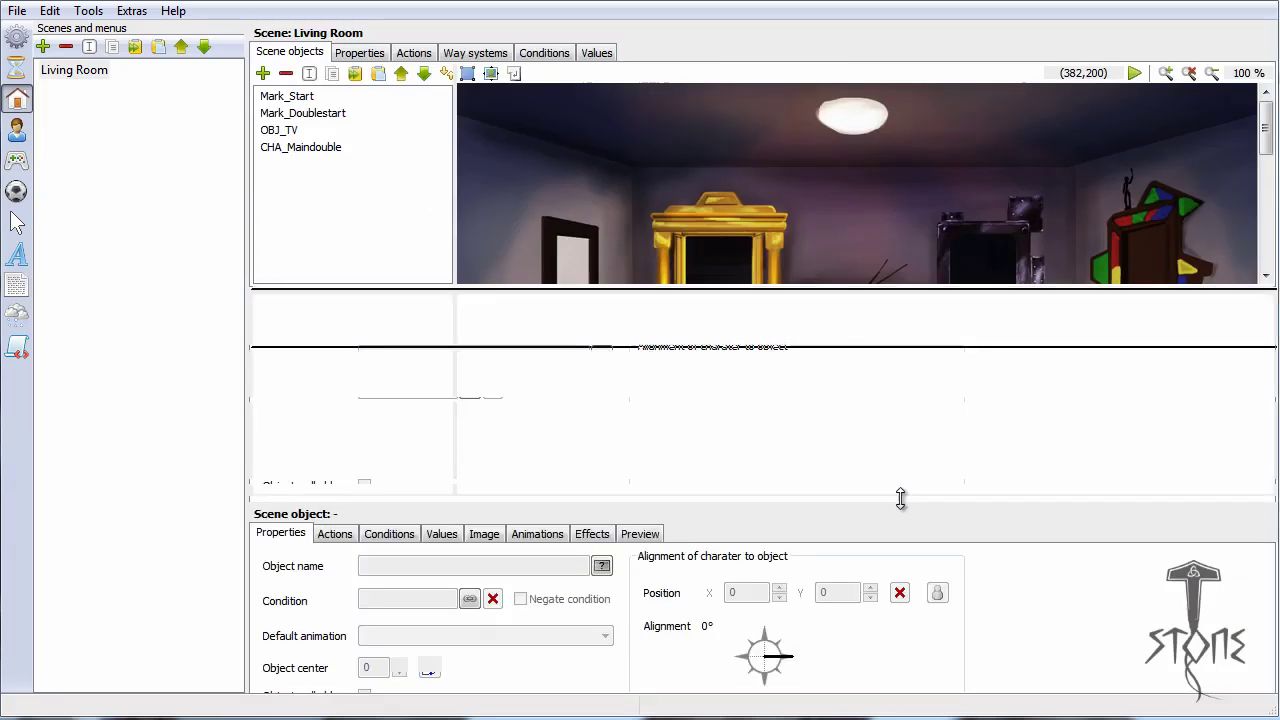